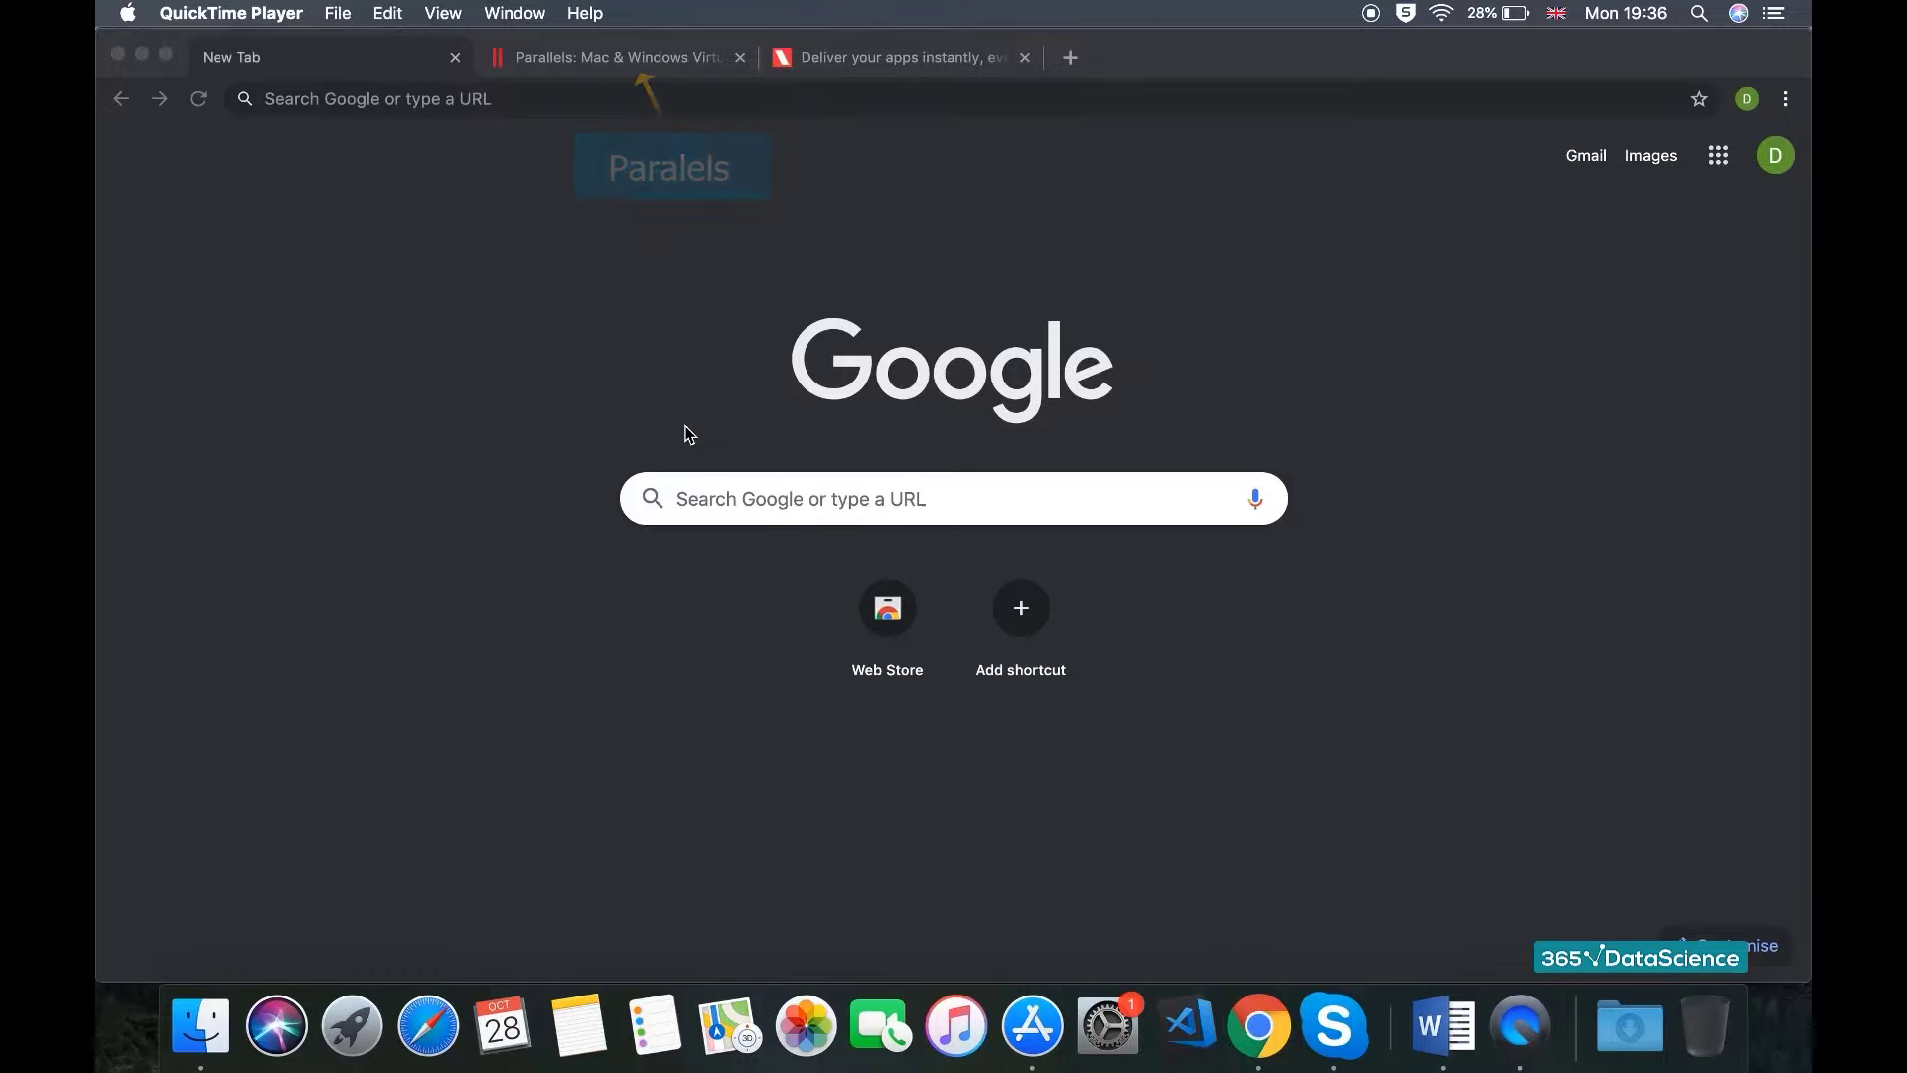
On the Parallels site, bring up the New License page showing edition prices
left_click(654, 61)
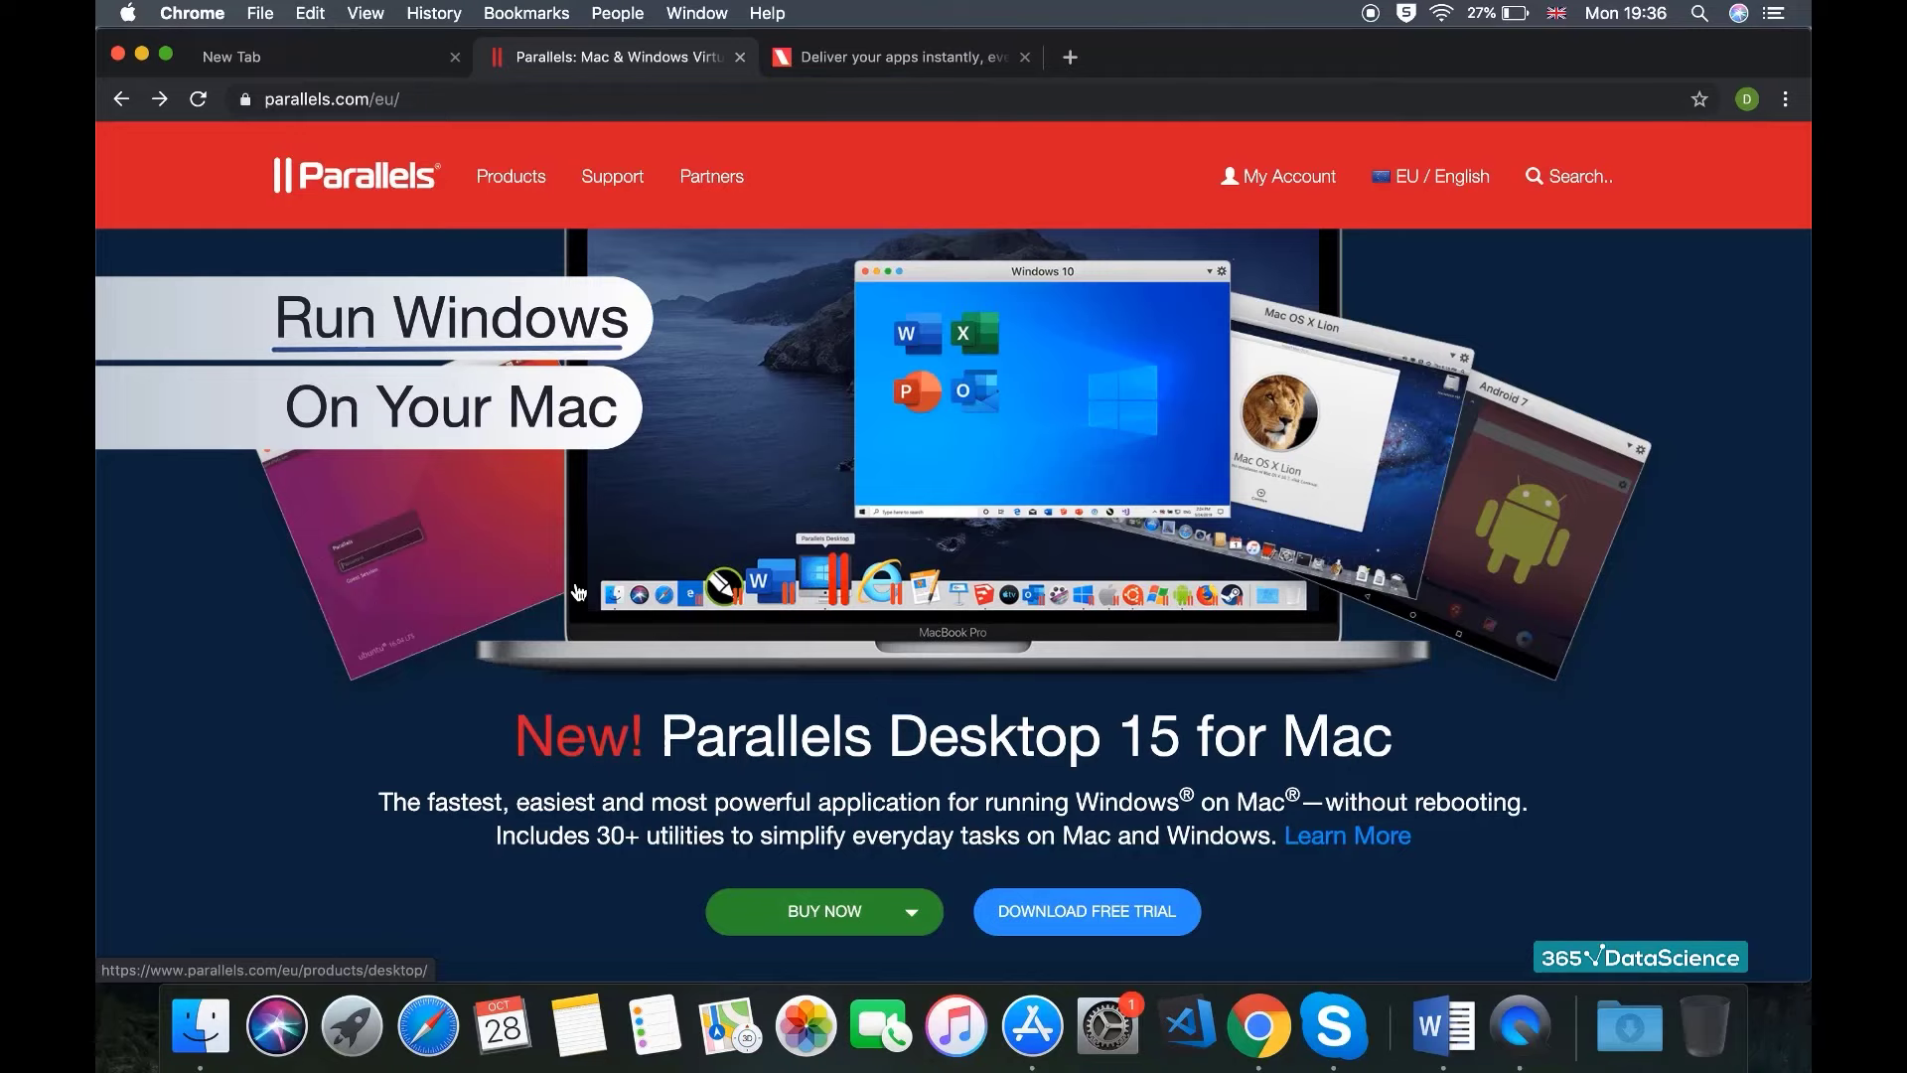
scroll(717, 736, "down", 1)
scroll(717, 736, "down", 3)
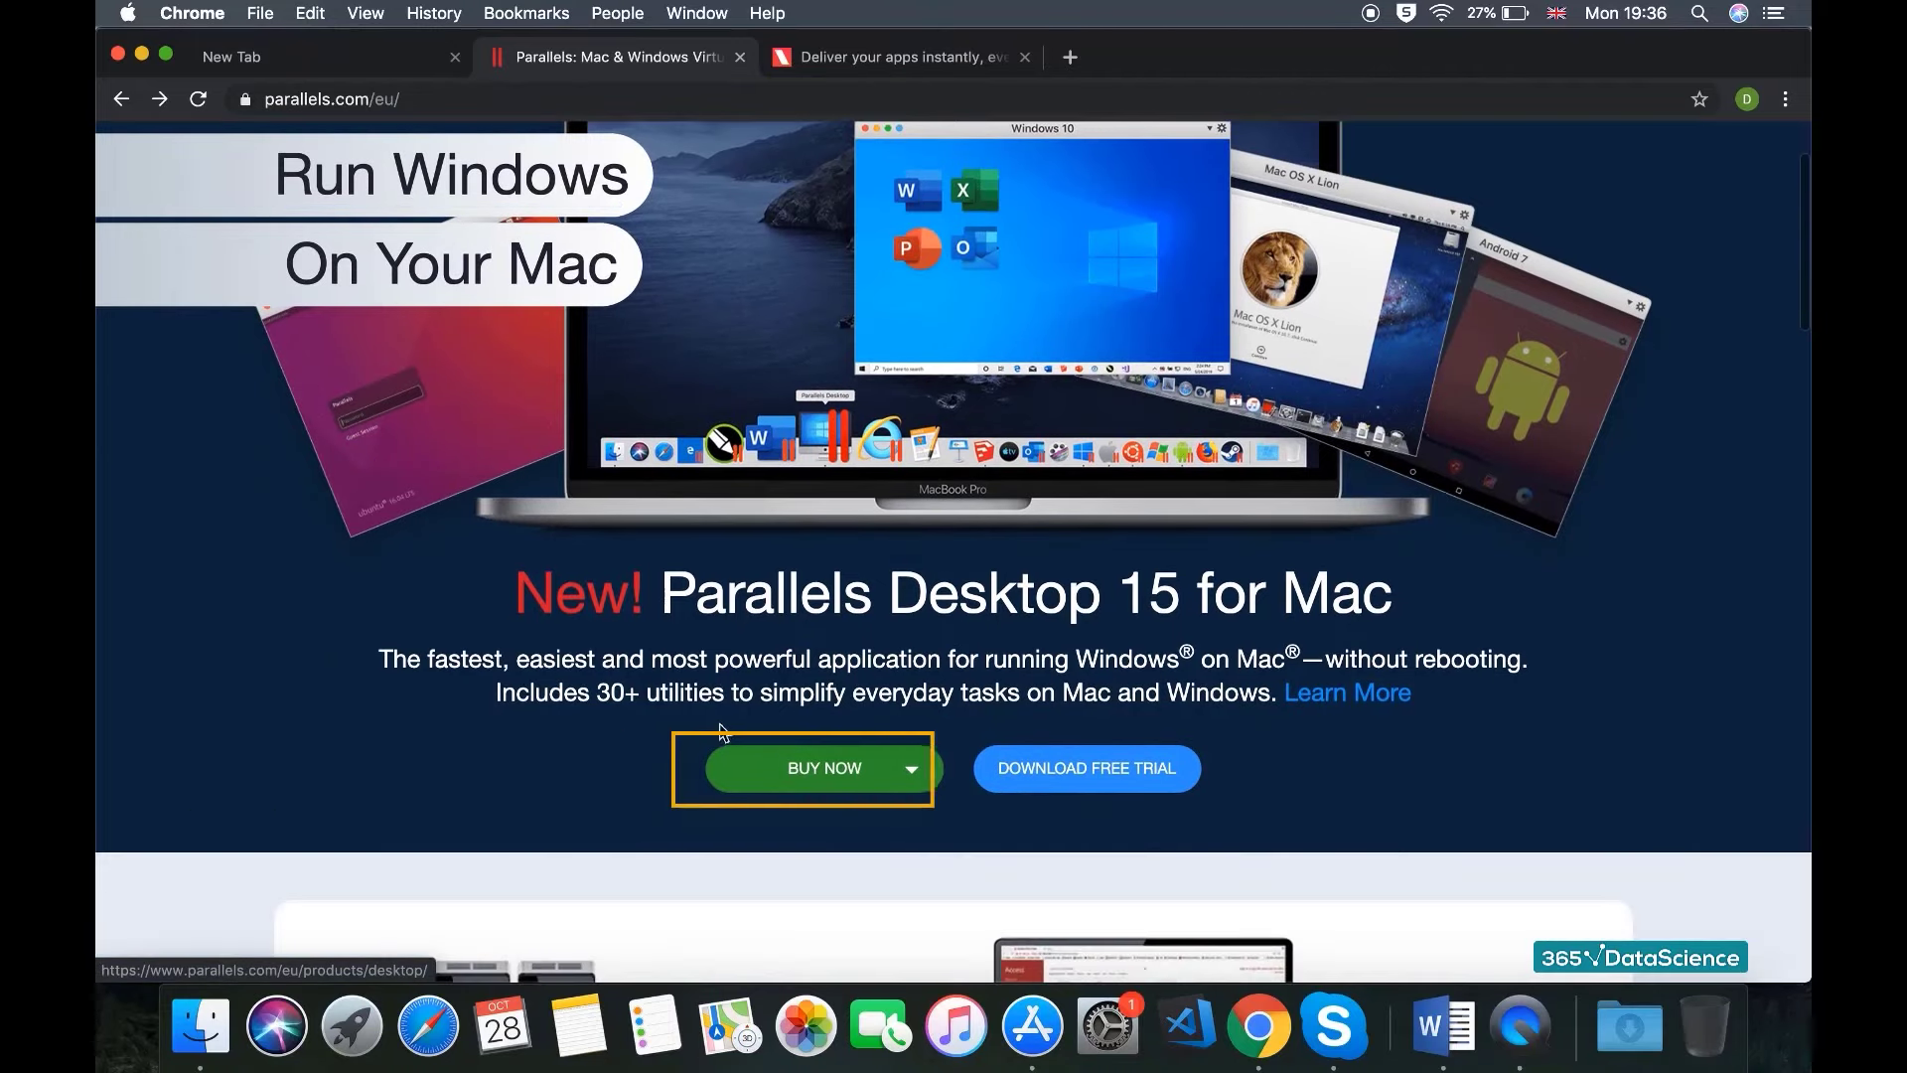
left_click(928, 780)
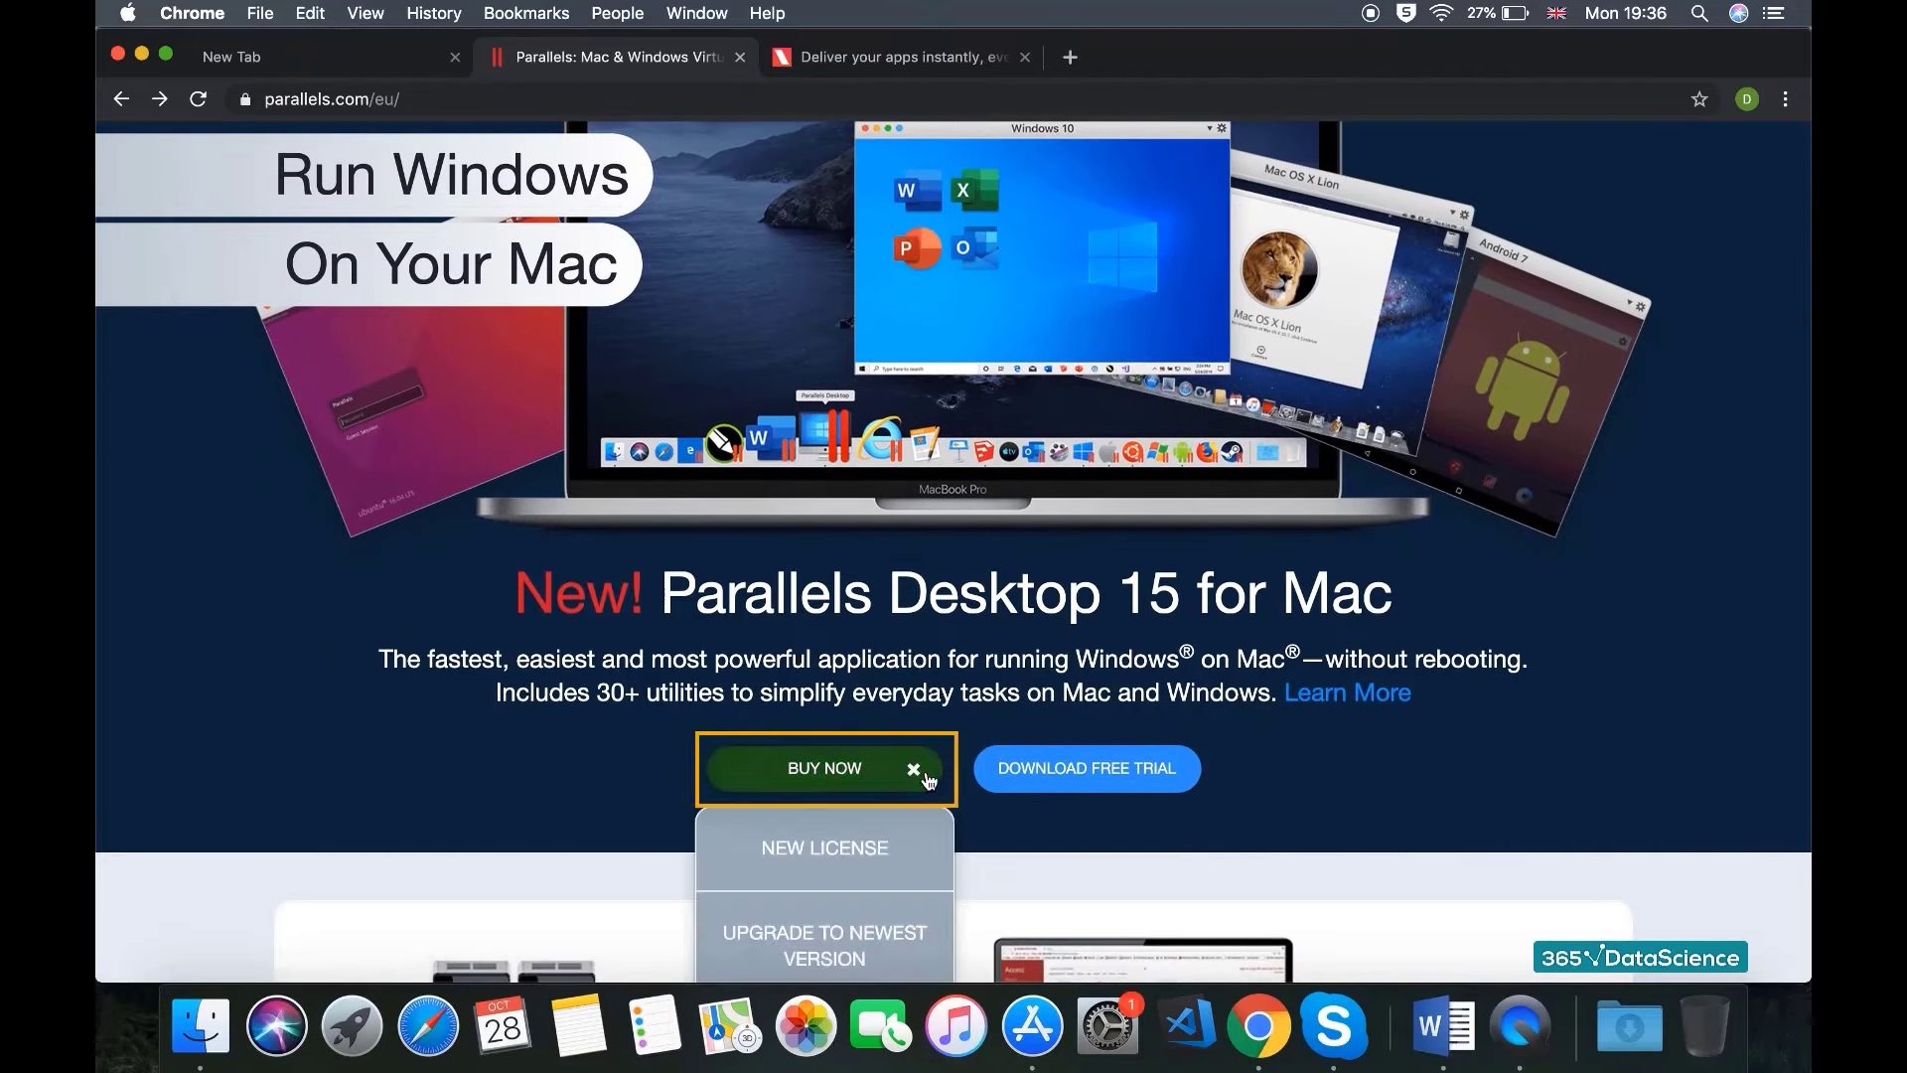
left_click(860, 843)
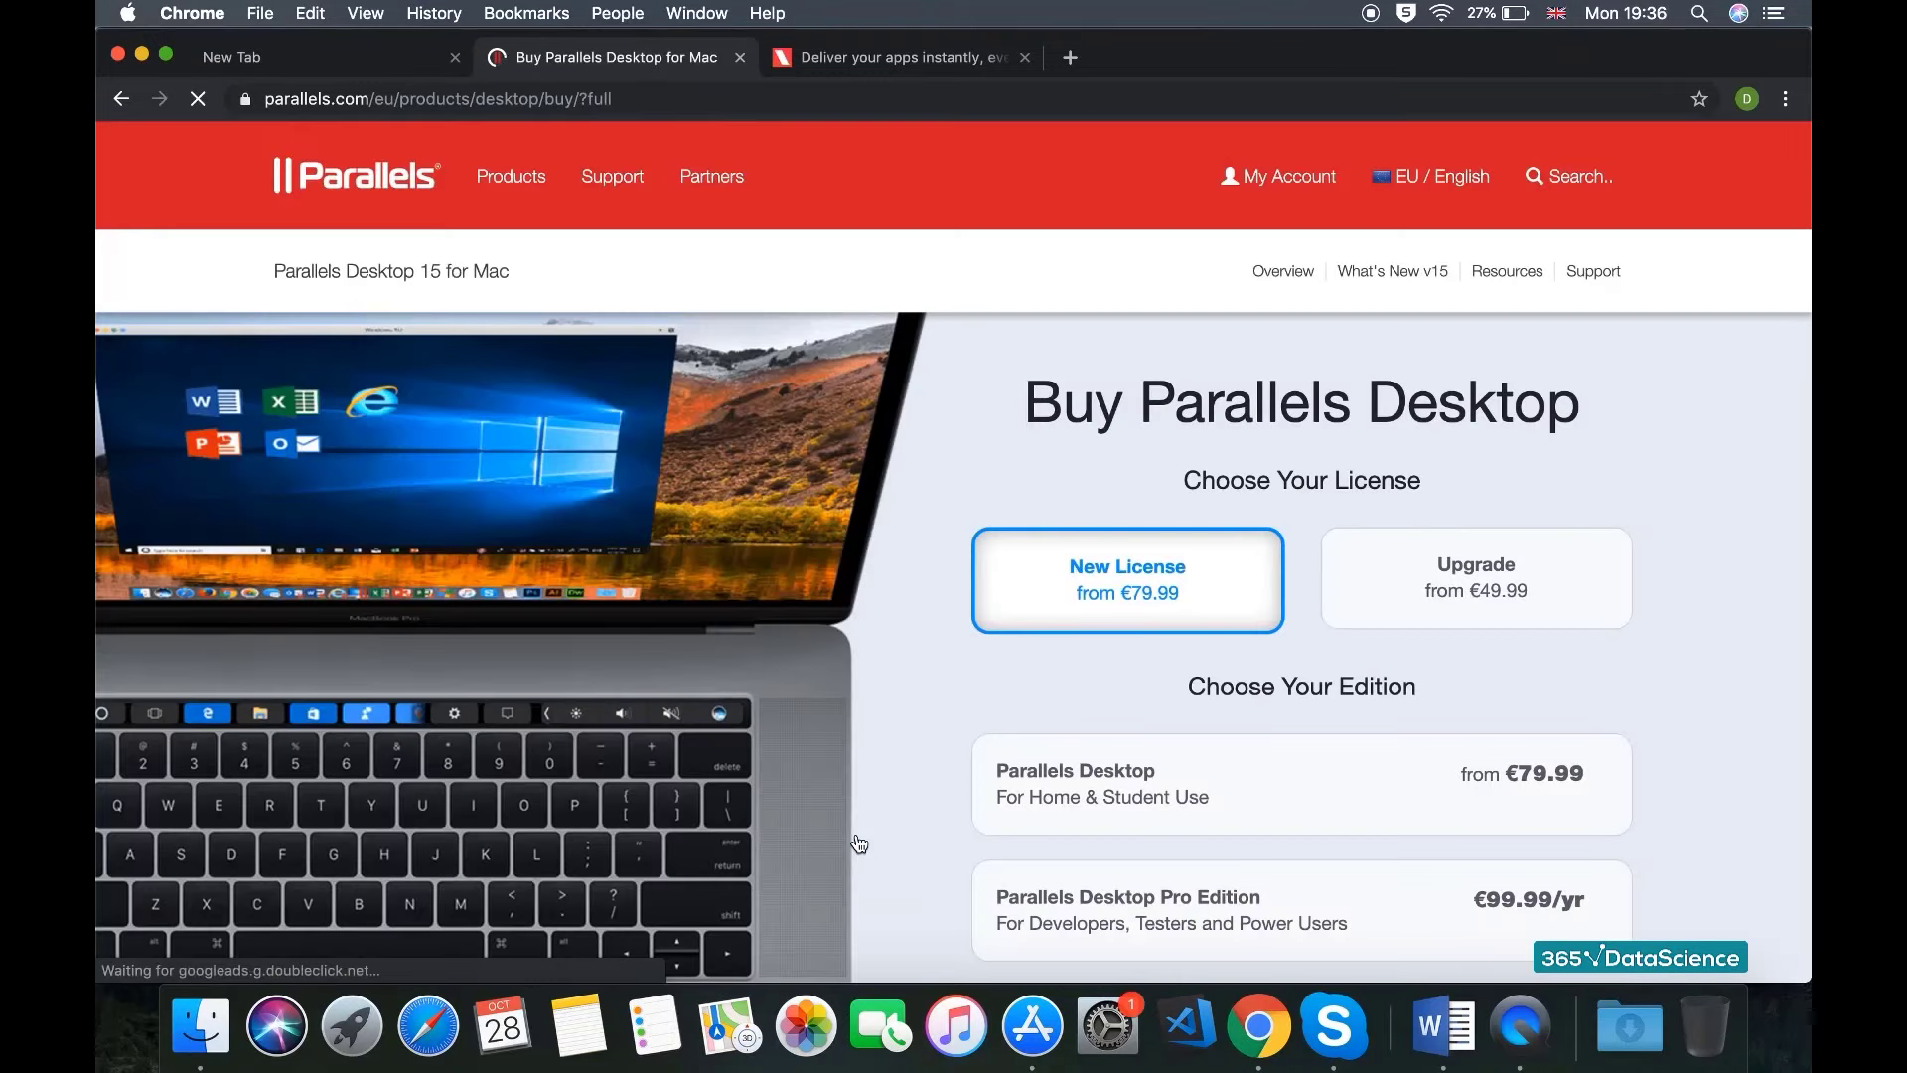
scroll(1669, 731, "down", 1)
scroll(1669, 734, "down", 1)
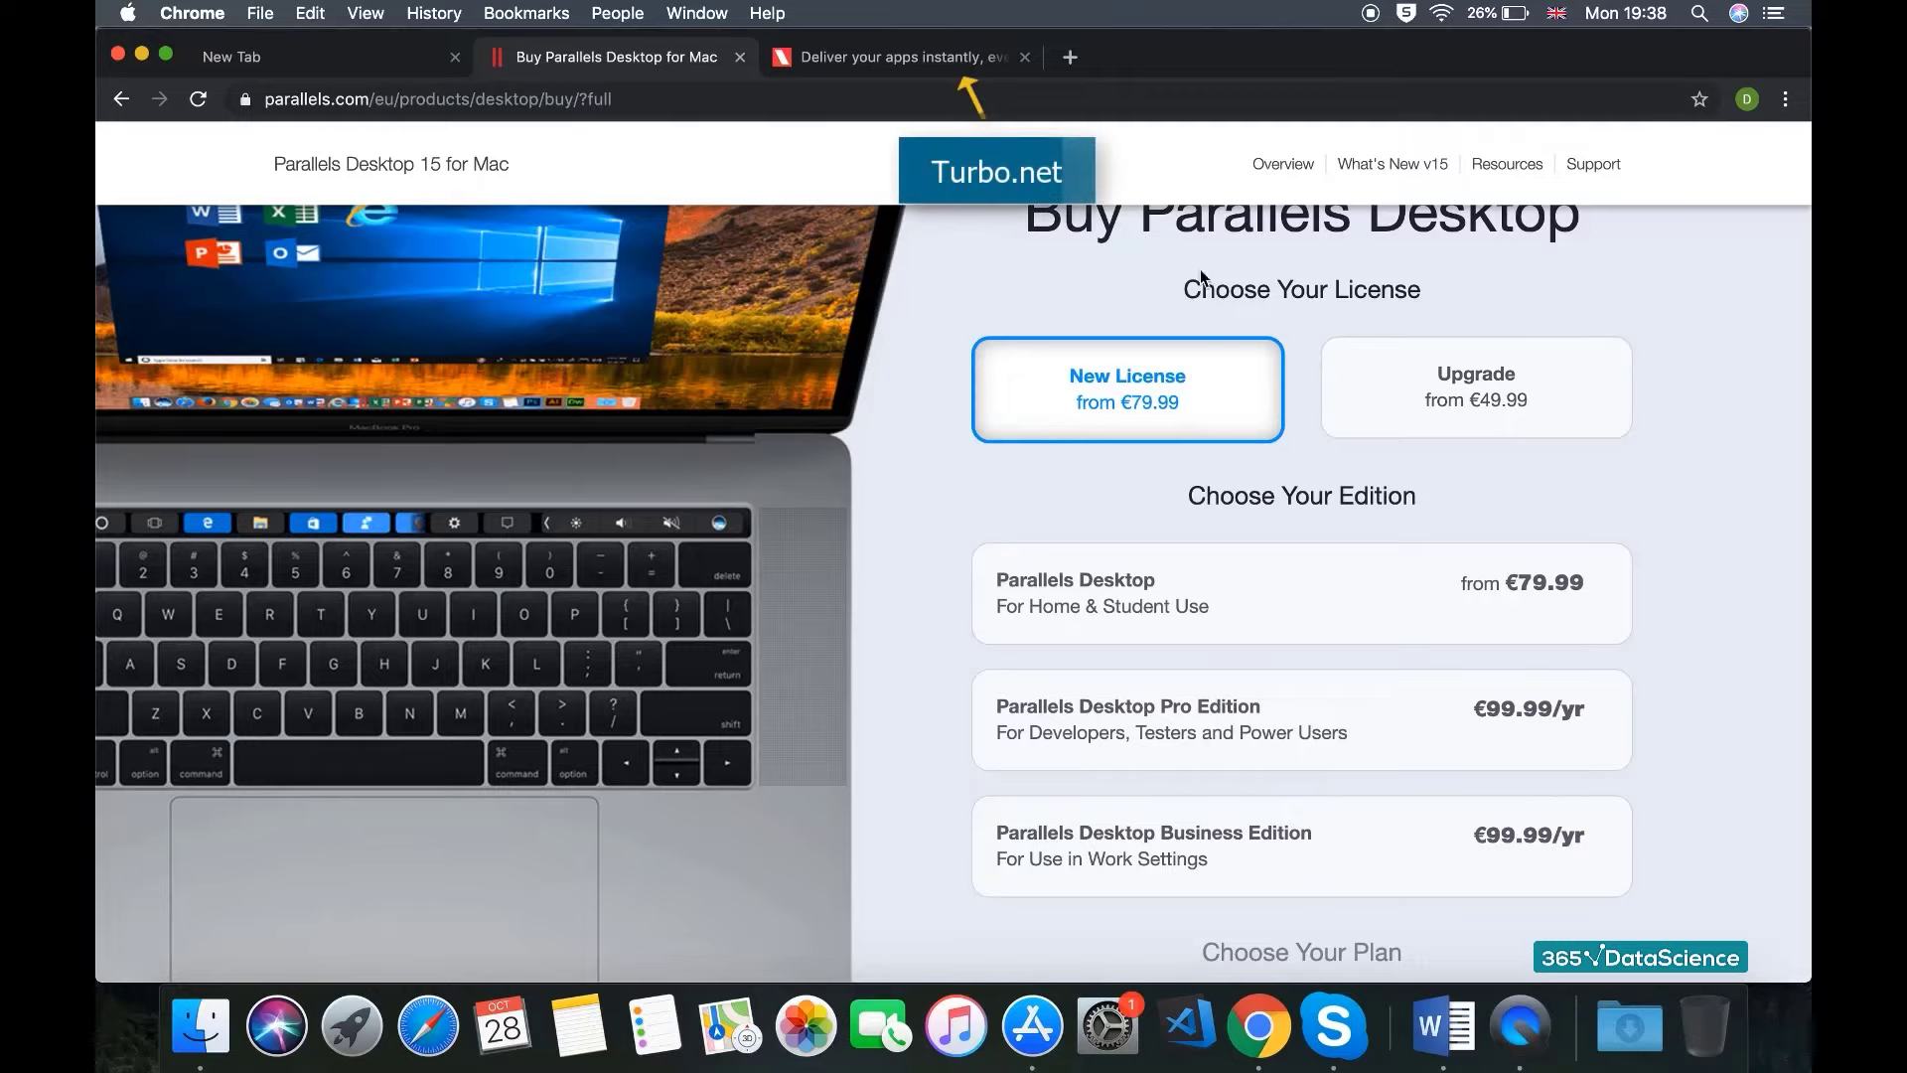
Review Turbo.net's pricing plans, then bring up the App Store results for Microsoft Remote Desktop 10
left_click(920, 68)
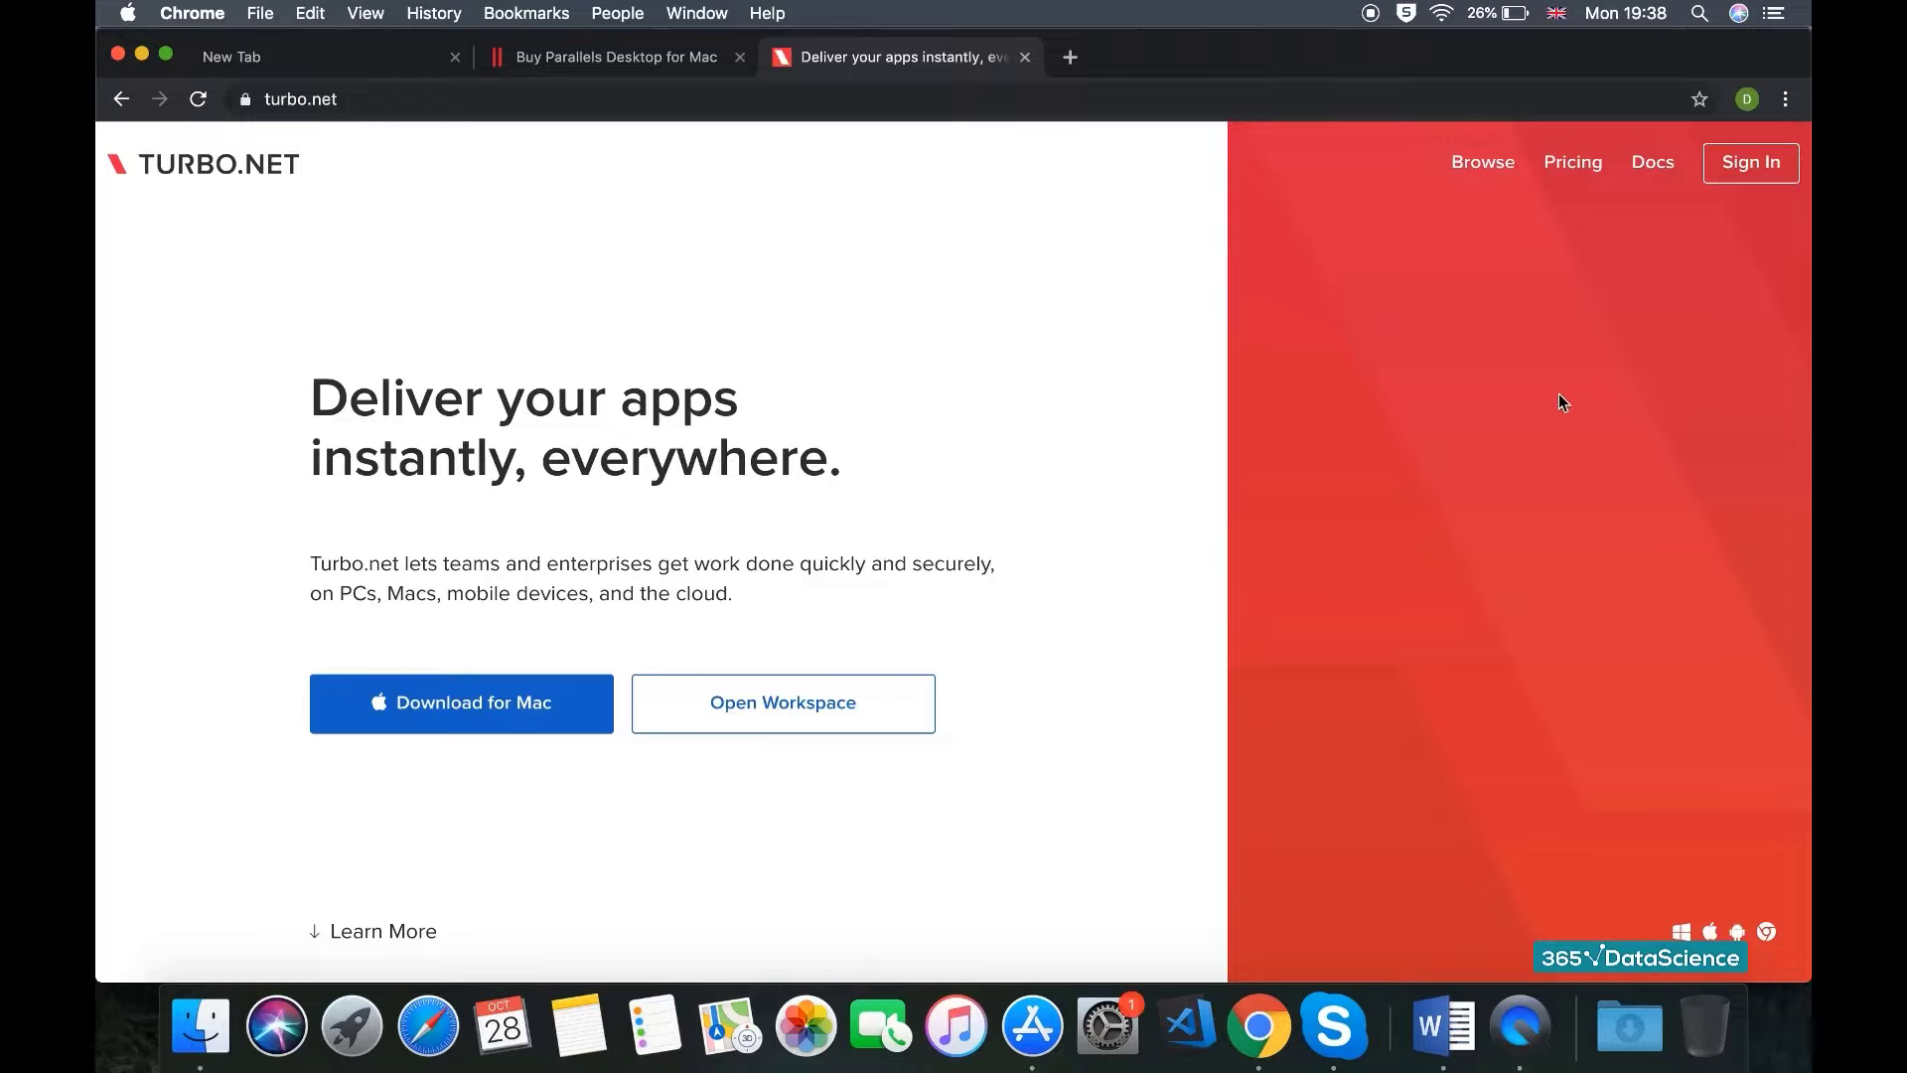
left_click(1570, 168)
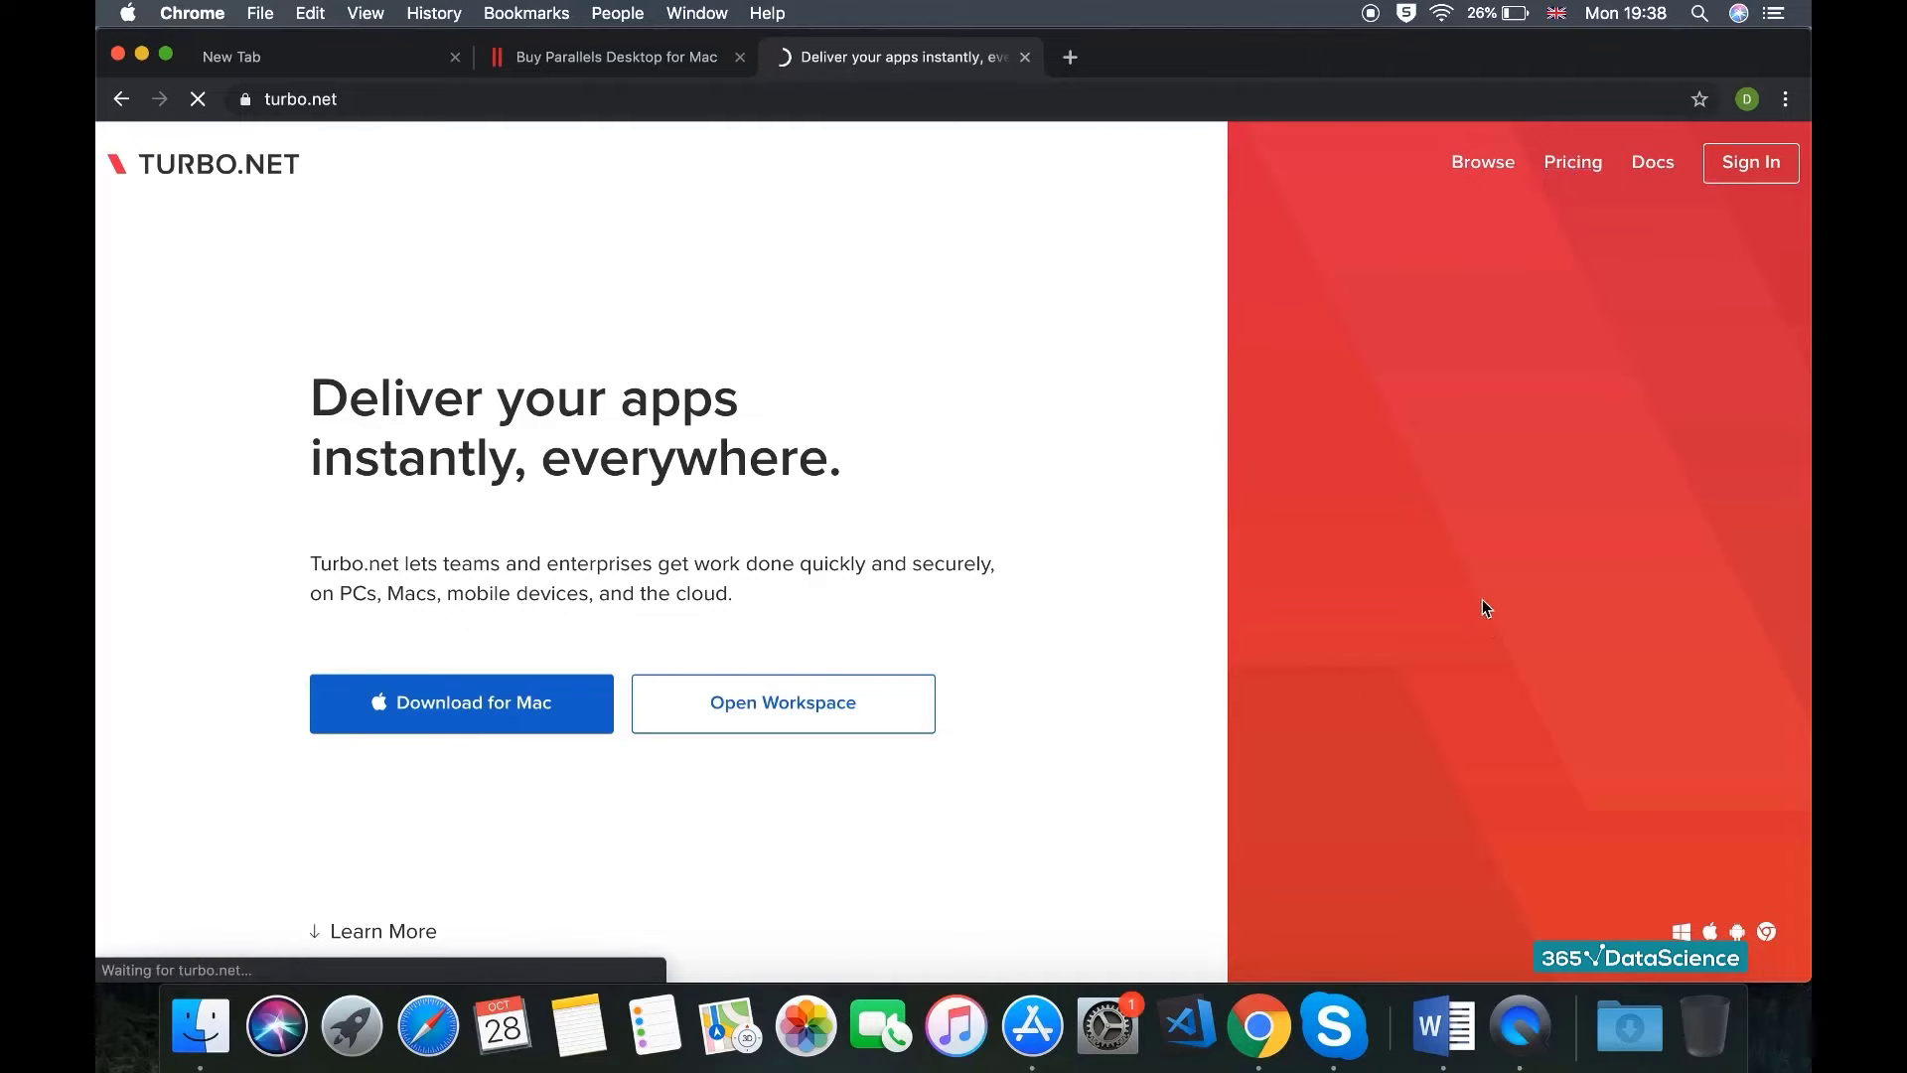
scroll(1490, 623, "down", 3)
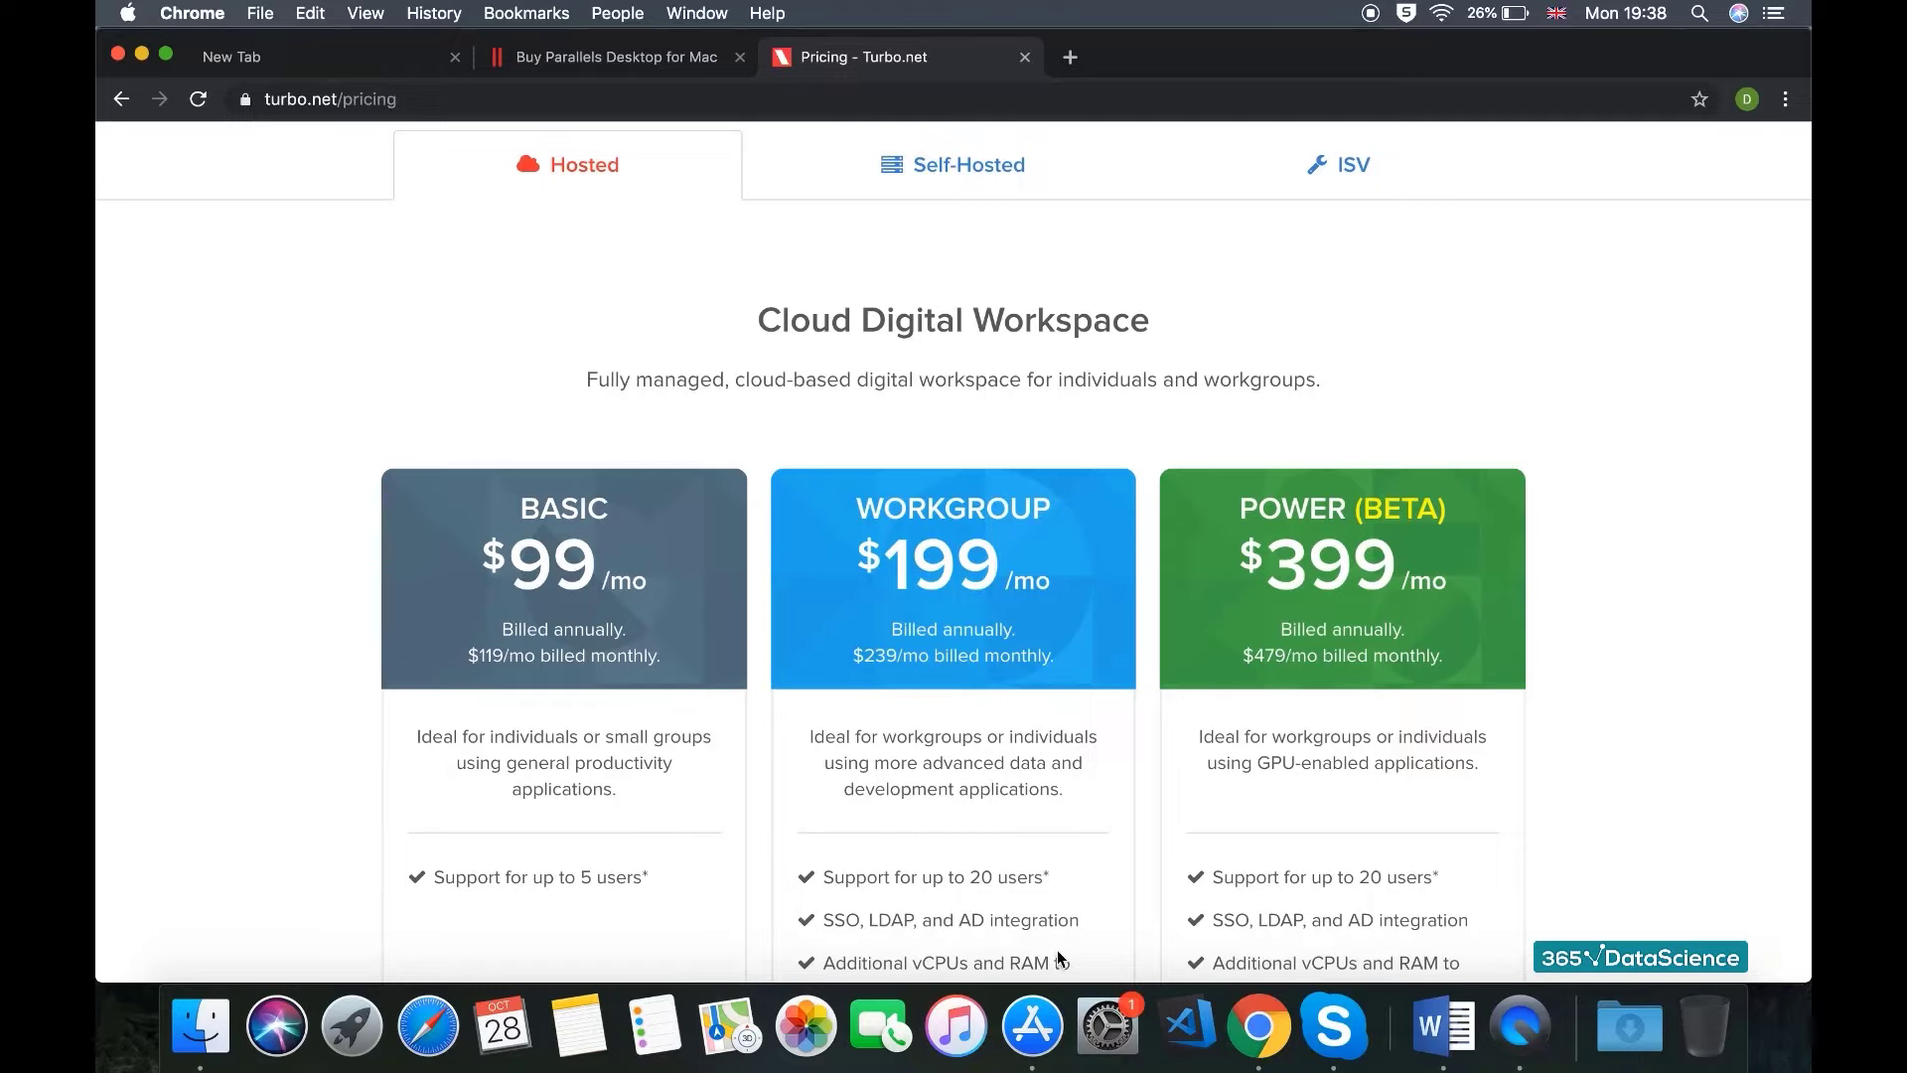
left_click(1031, 1038)
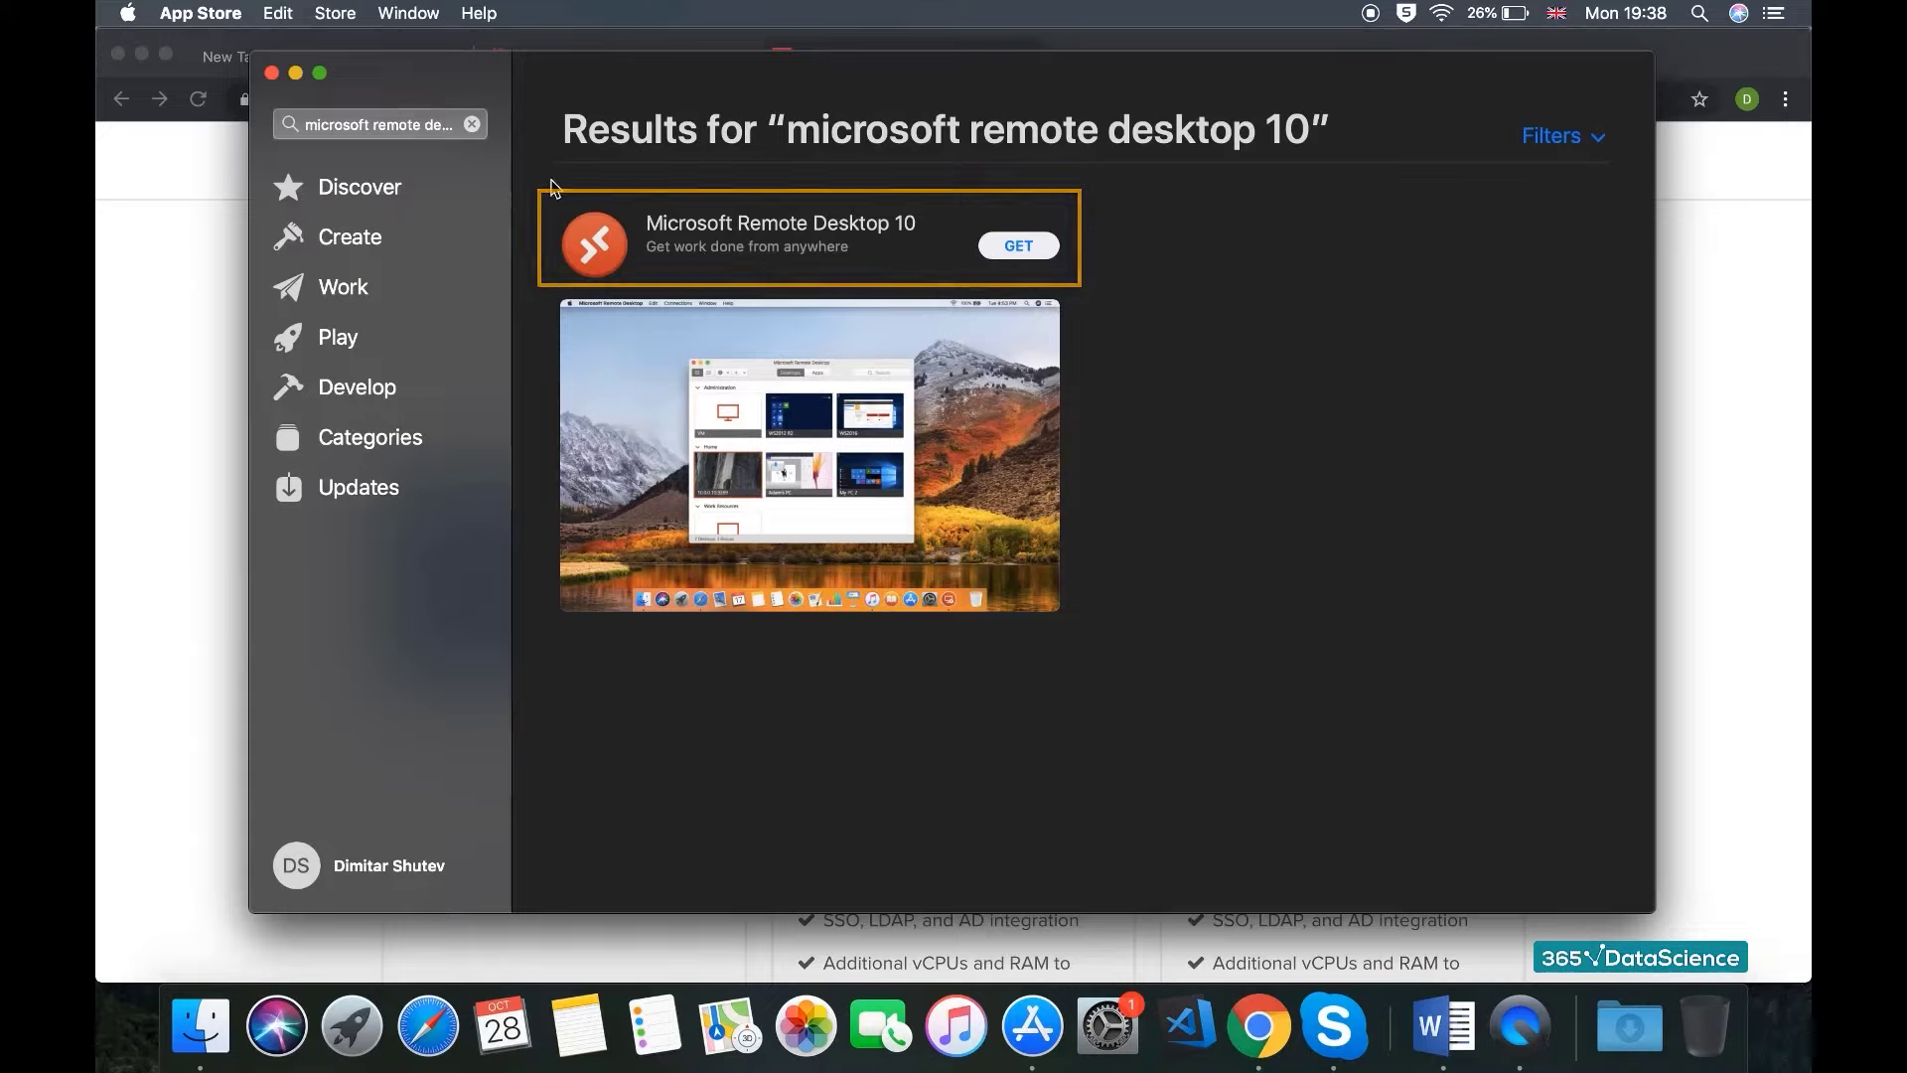
Get and install Microsoft Remote Desktop 10 from the App Store, then launch it
left_click(1018, 247)
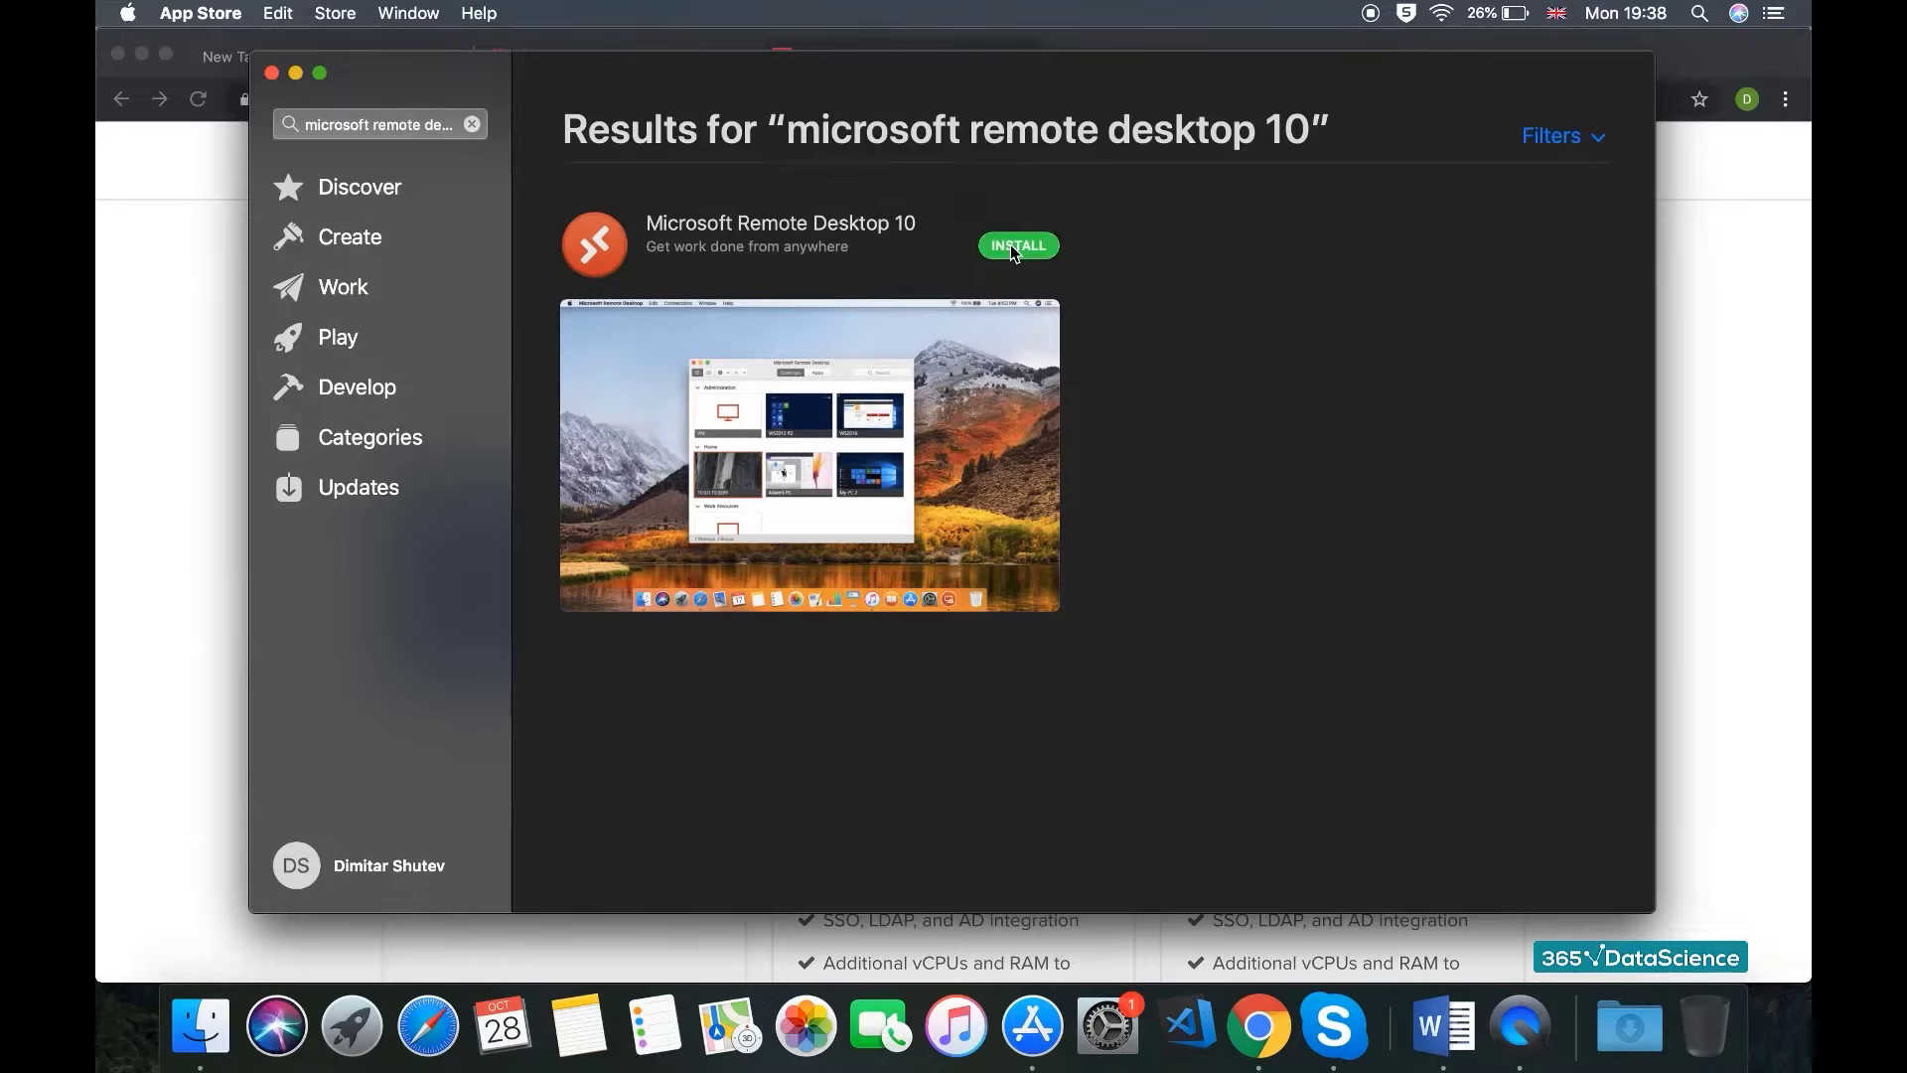
left_click(1016, 248)
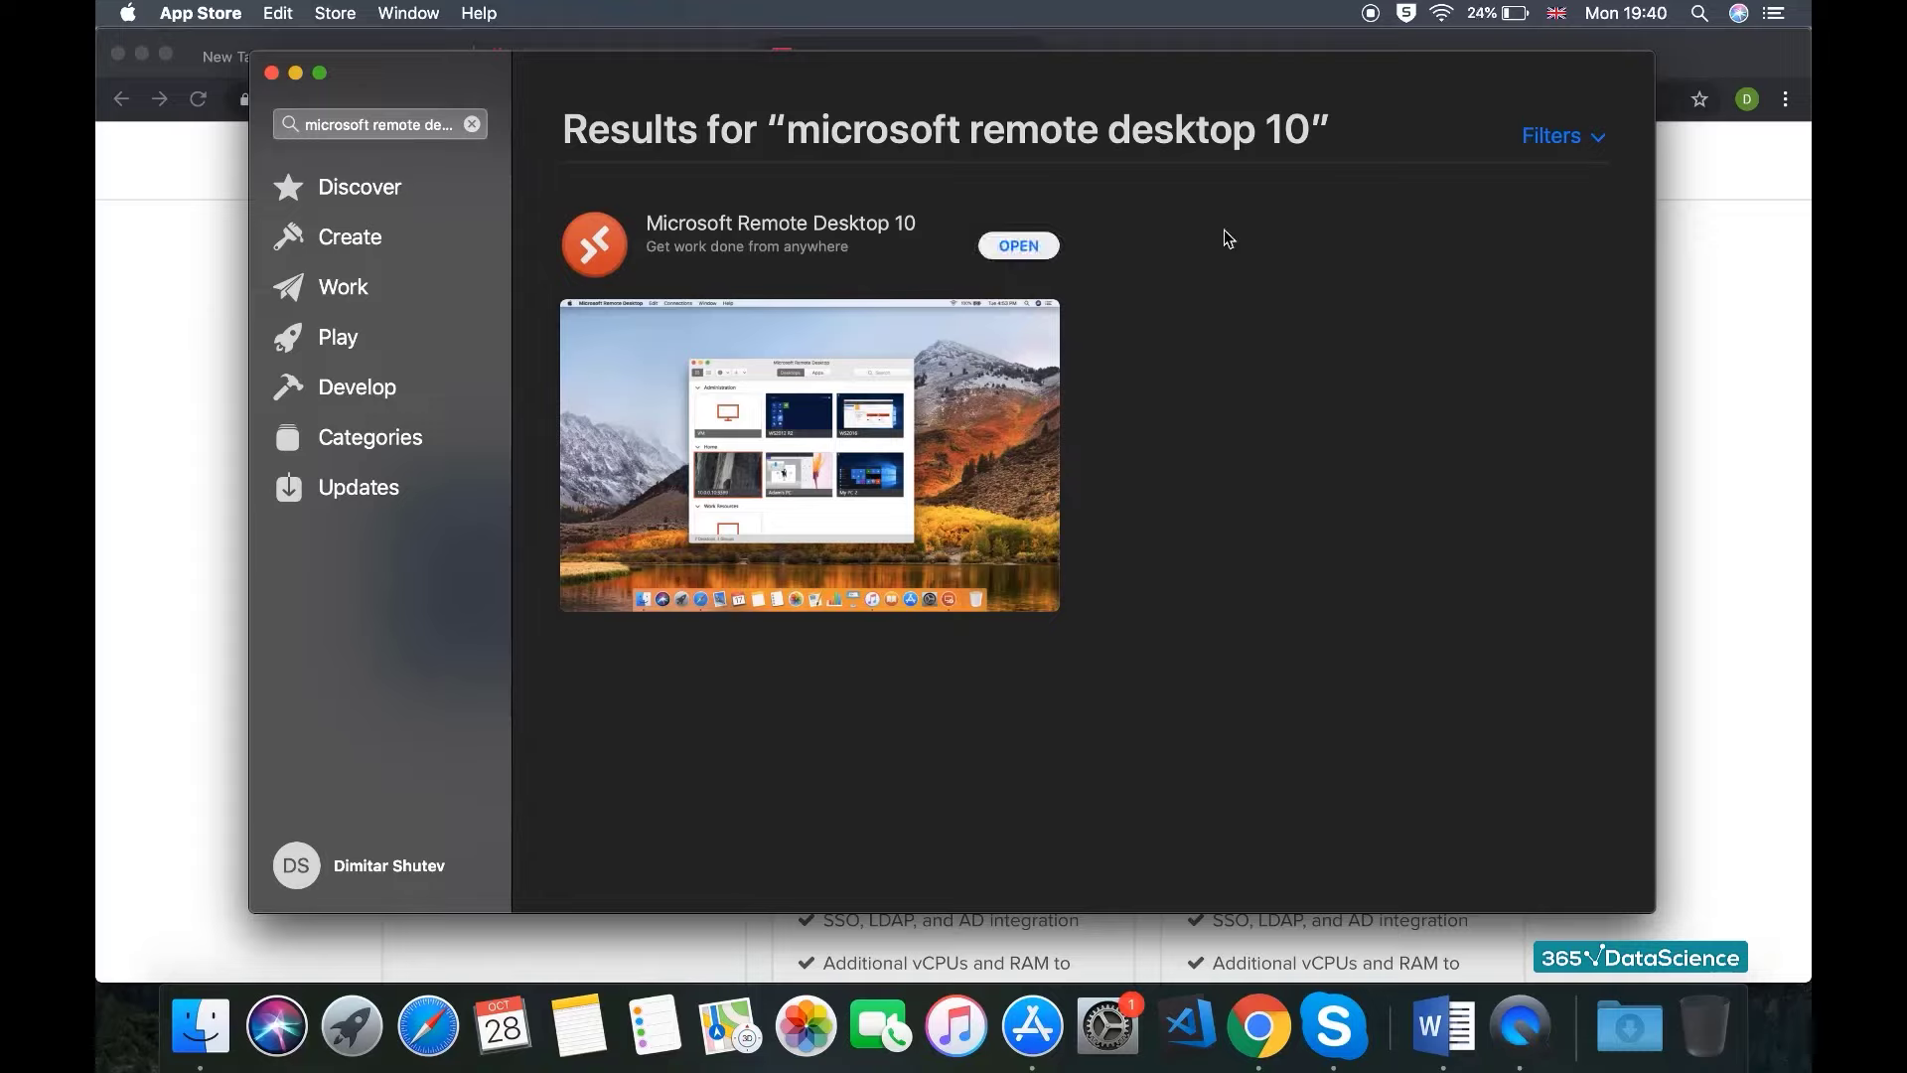
left_click(1033, 248)
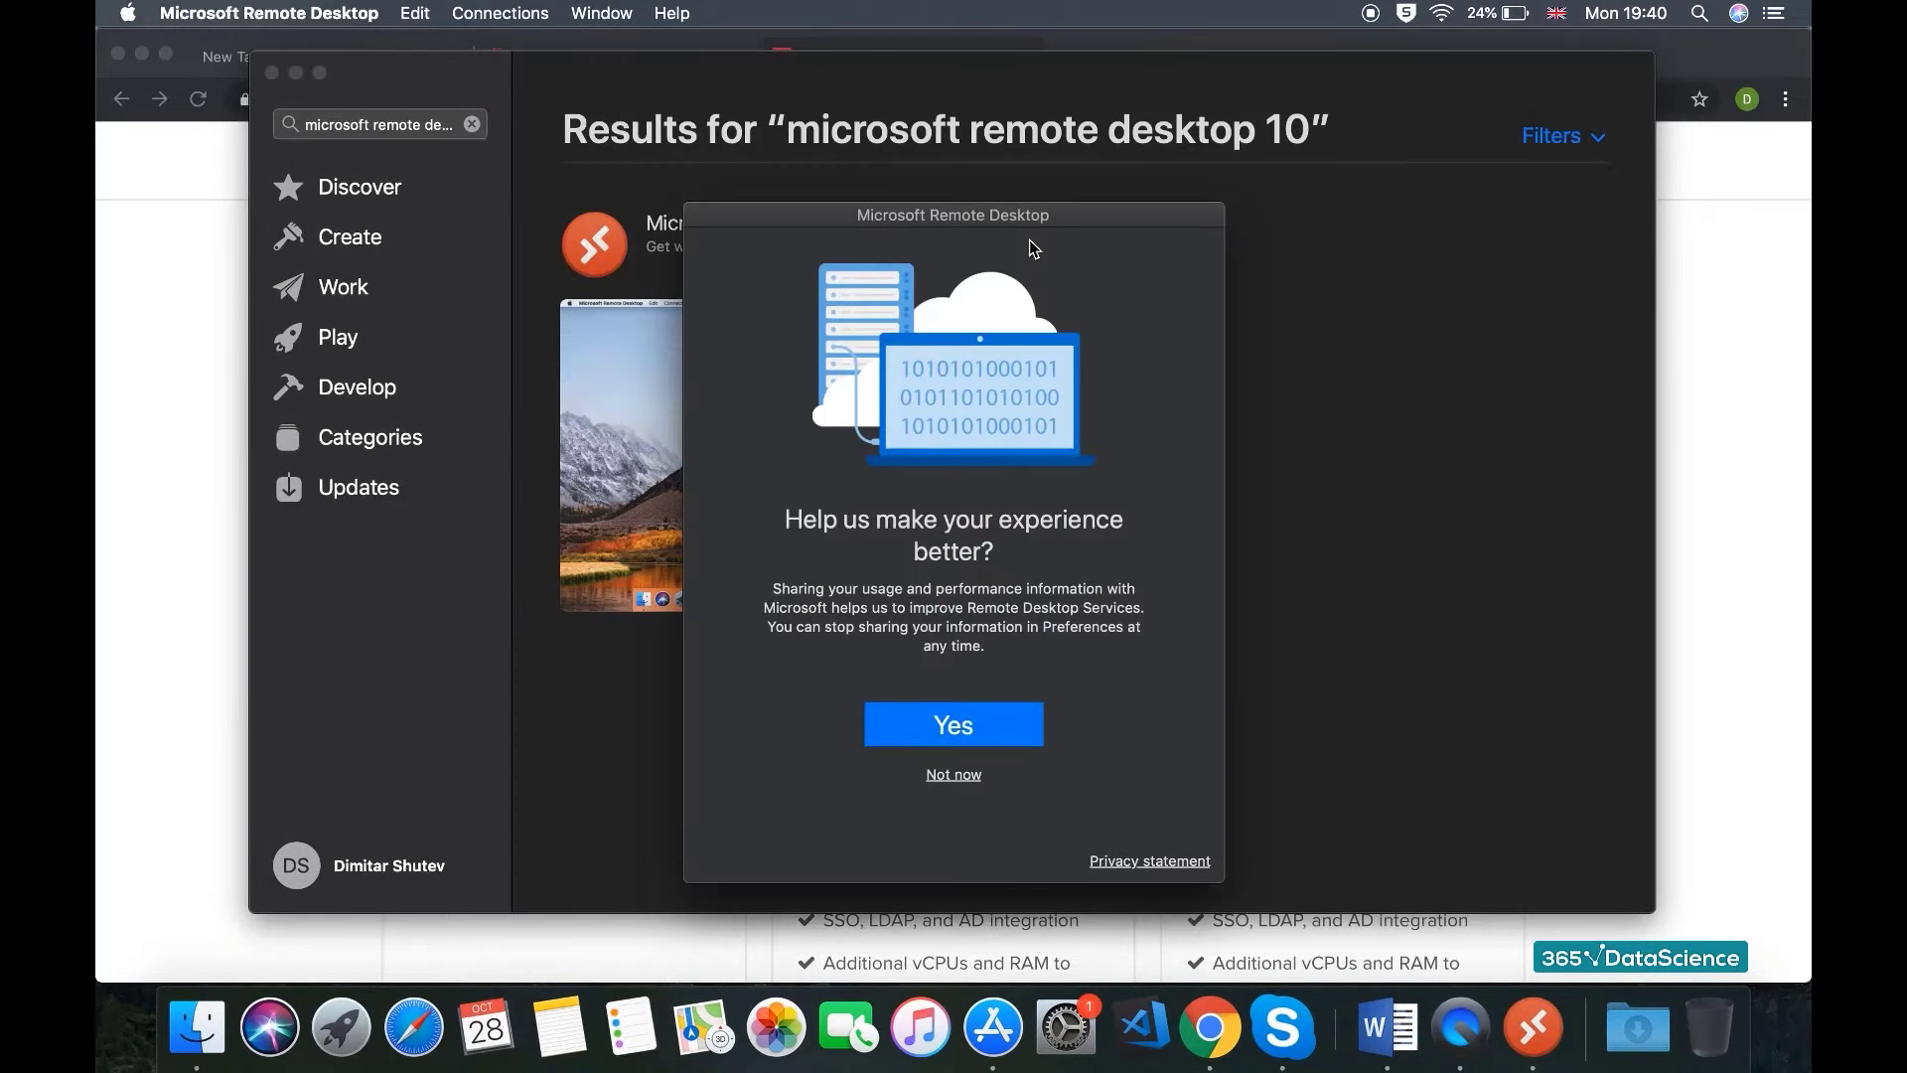
Decline usage sharing, allow microphone and camera access, then return to Chrome's blank tab
left_click(945, 780)
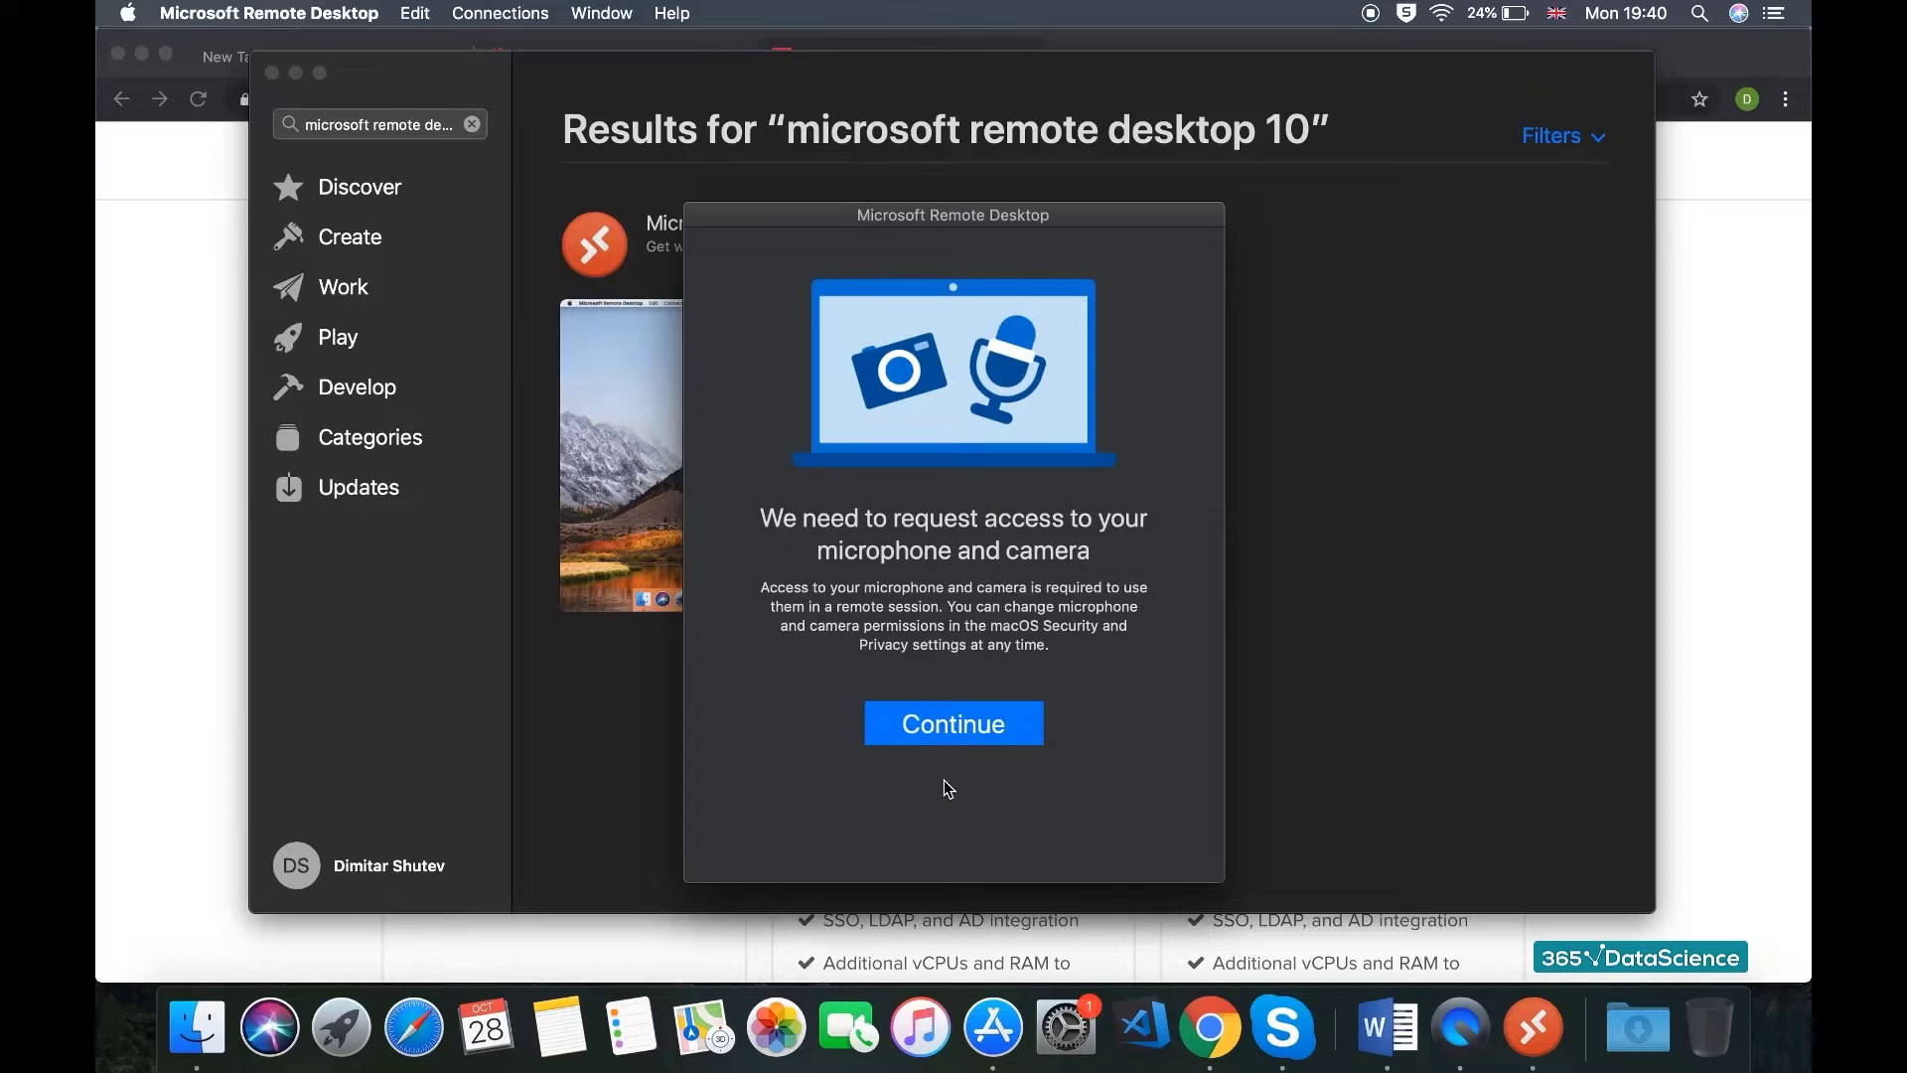
left_click(958, 730)
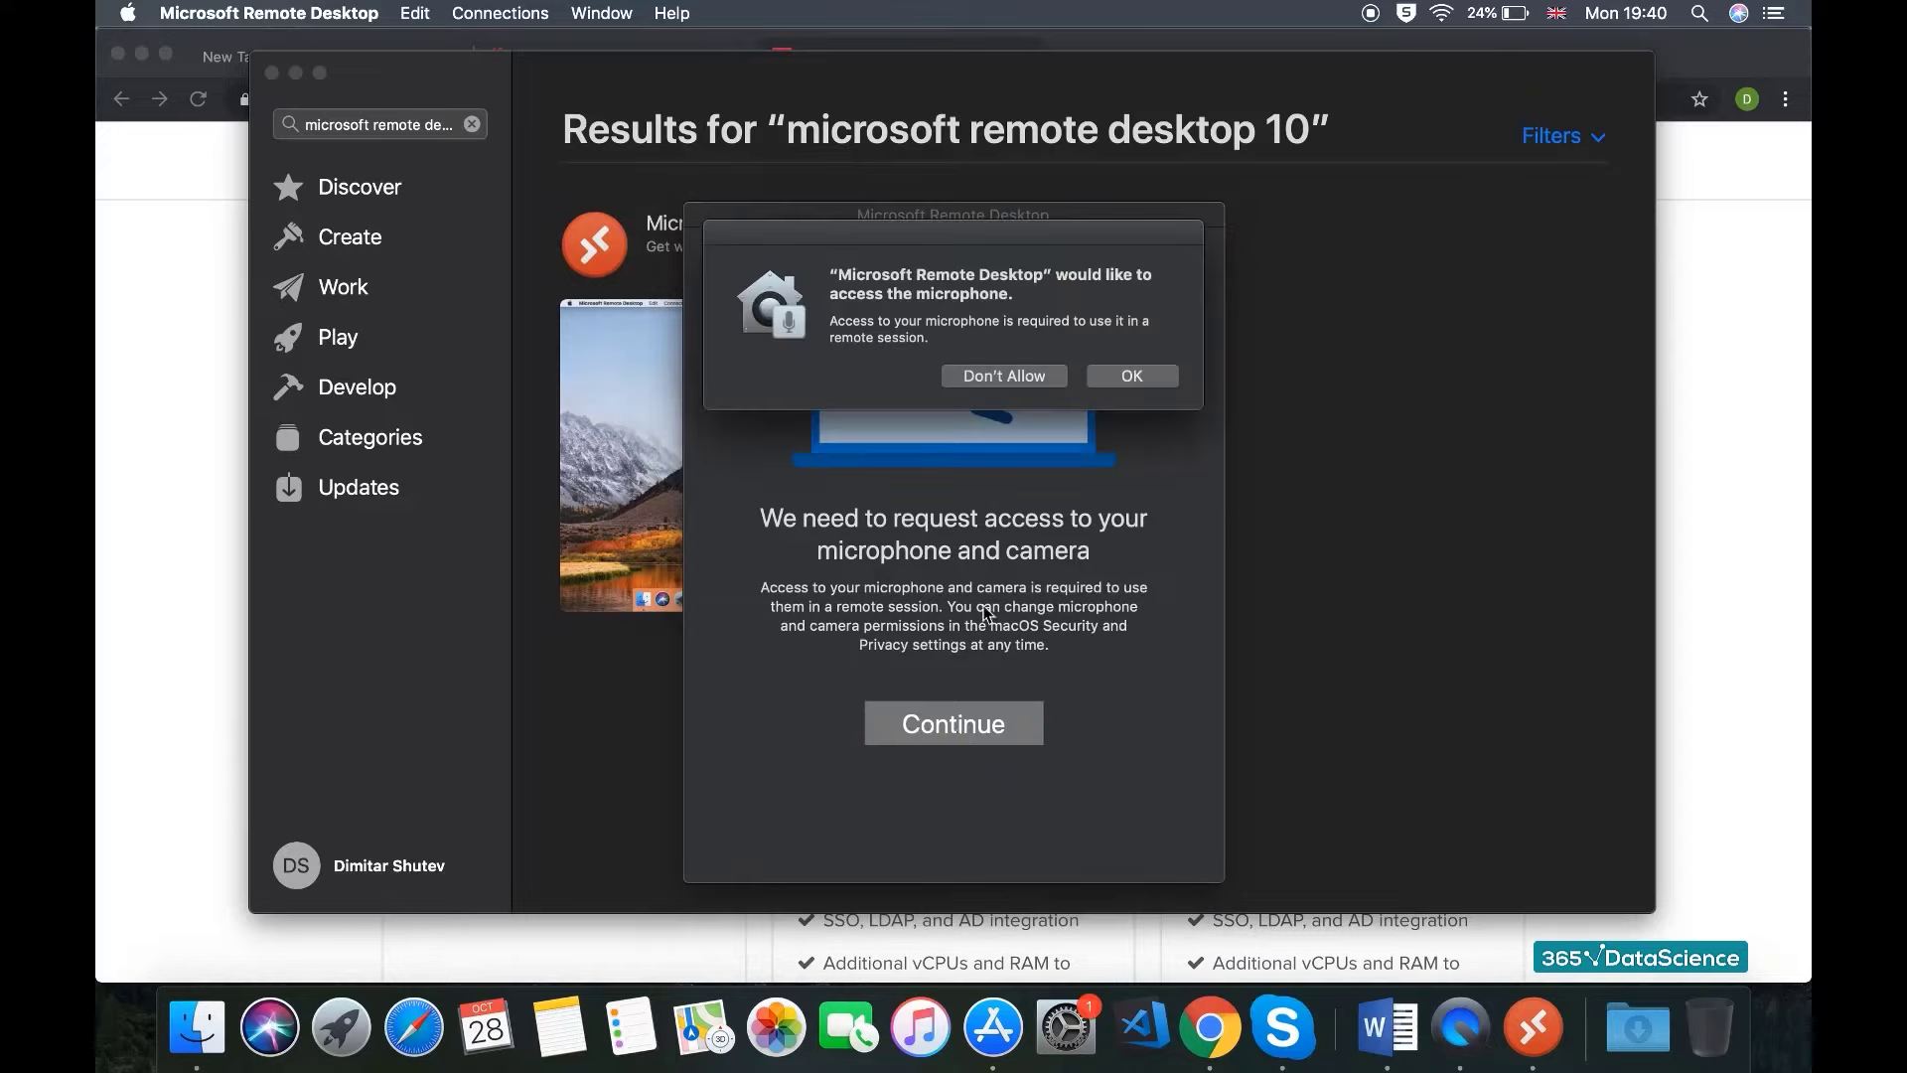
left_click(1156, 387)
left_click(1153, 383)
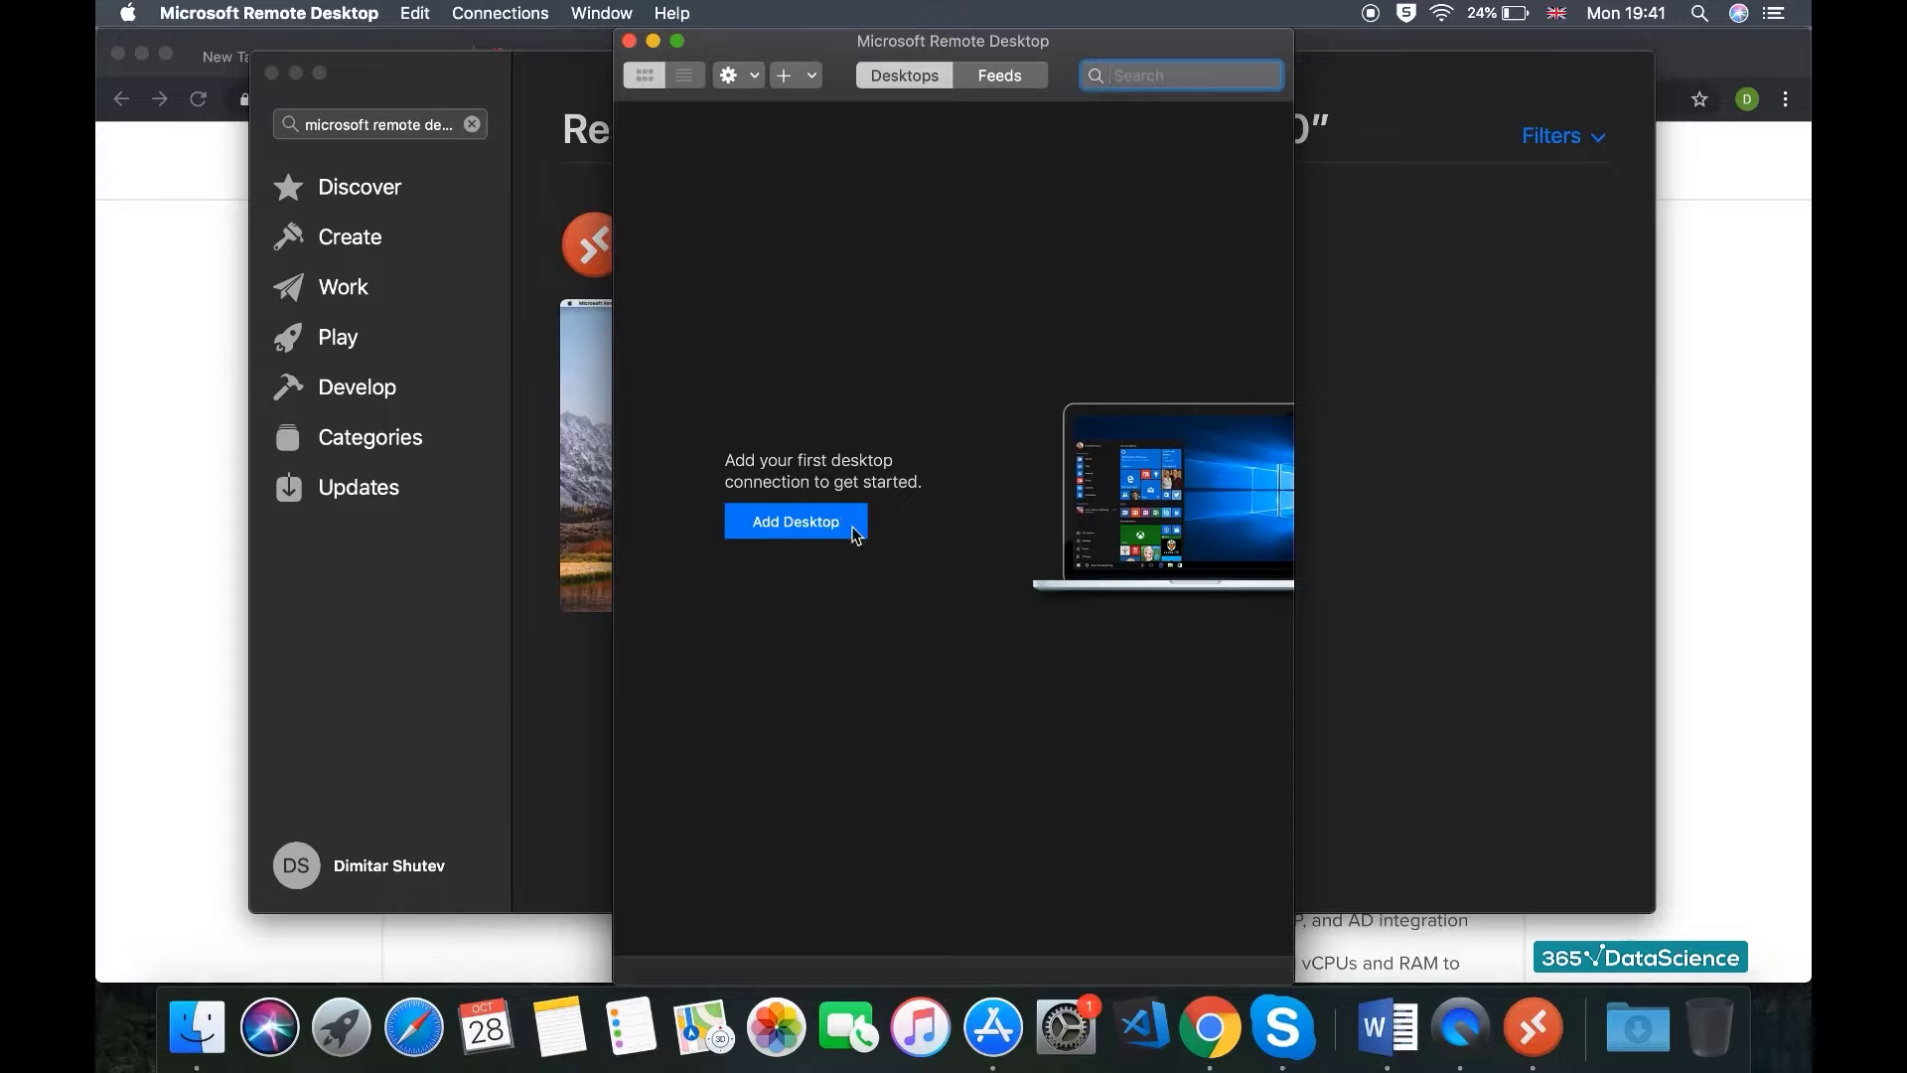
left_click(1737, 530)
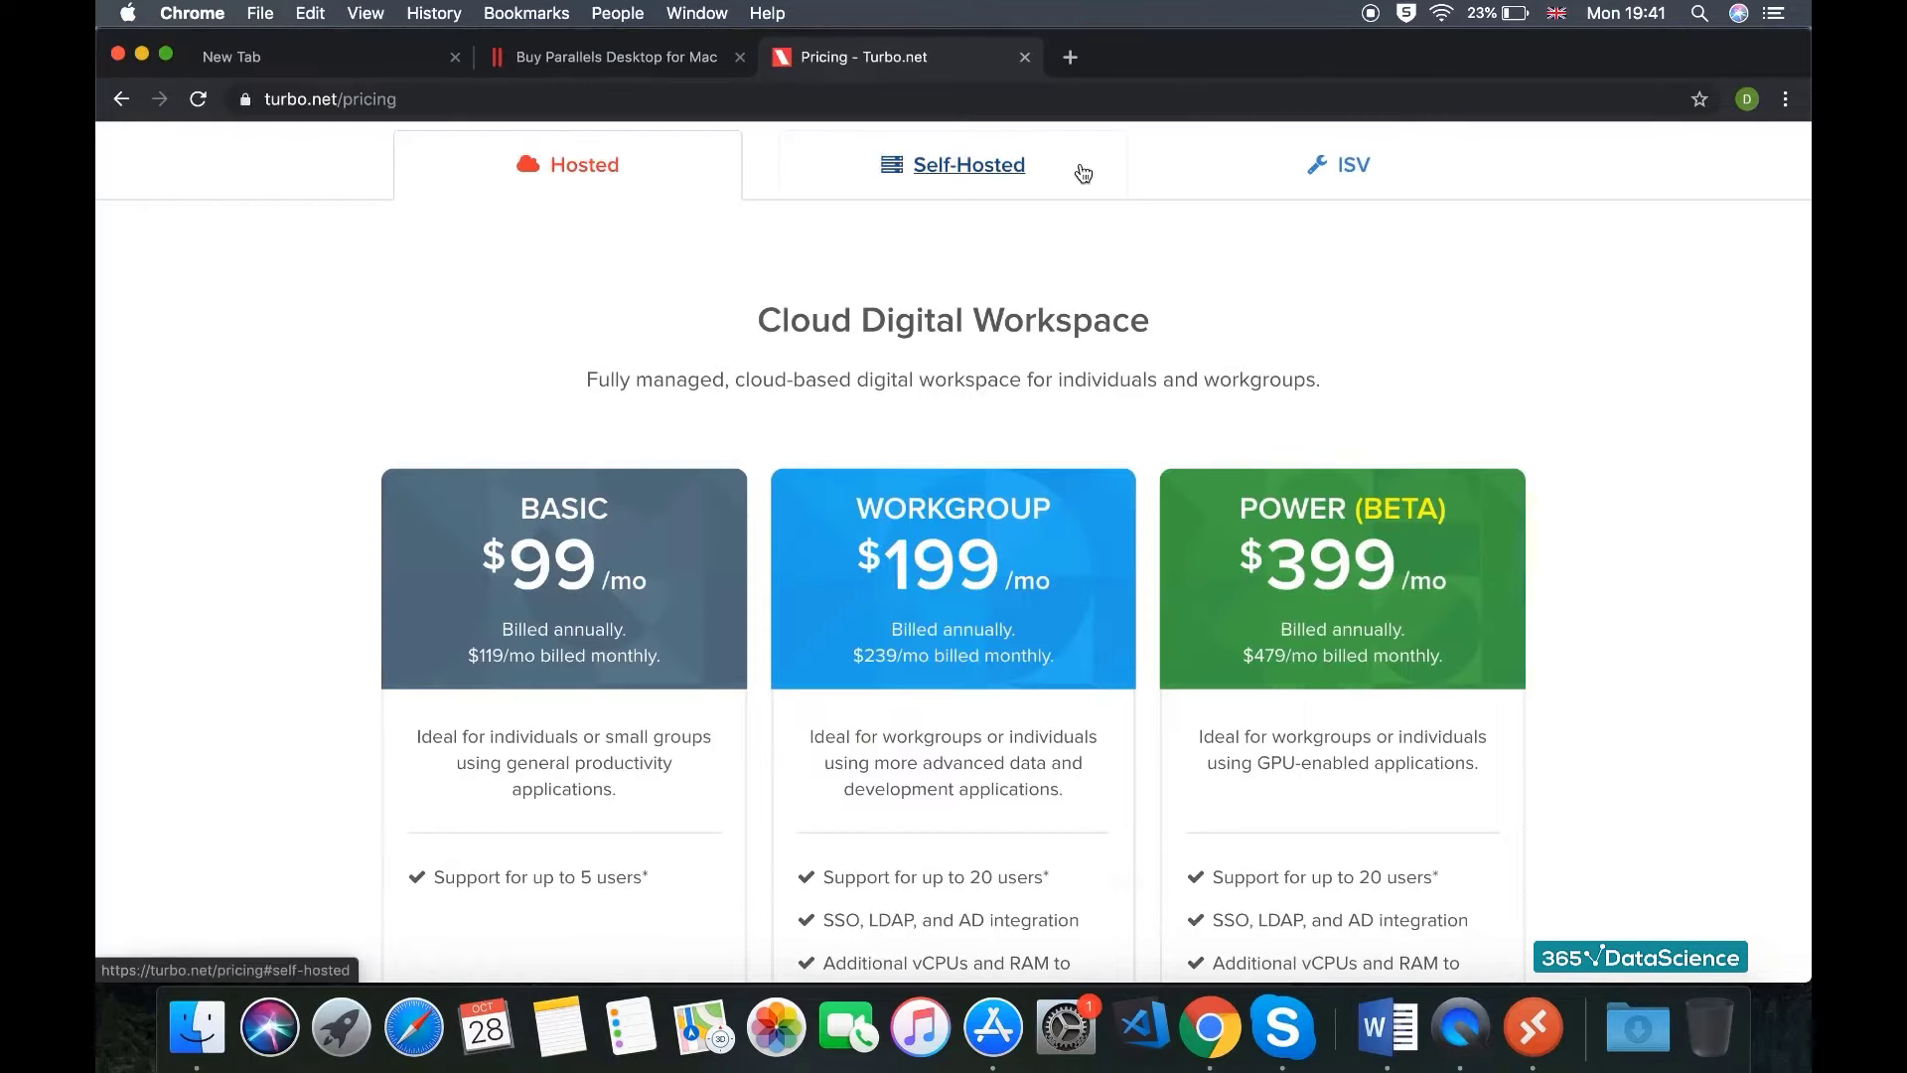
left_click(415, 61)
Load aws.amazon.com and start Create an AWS Account
left_click(413, 99)
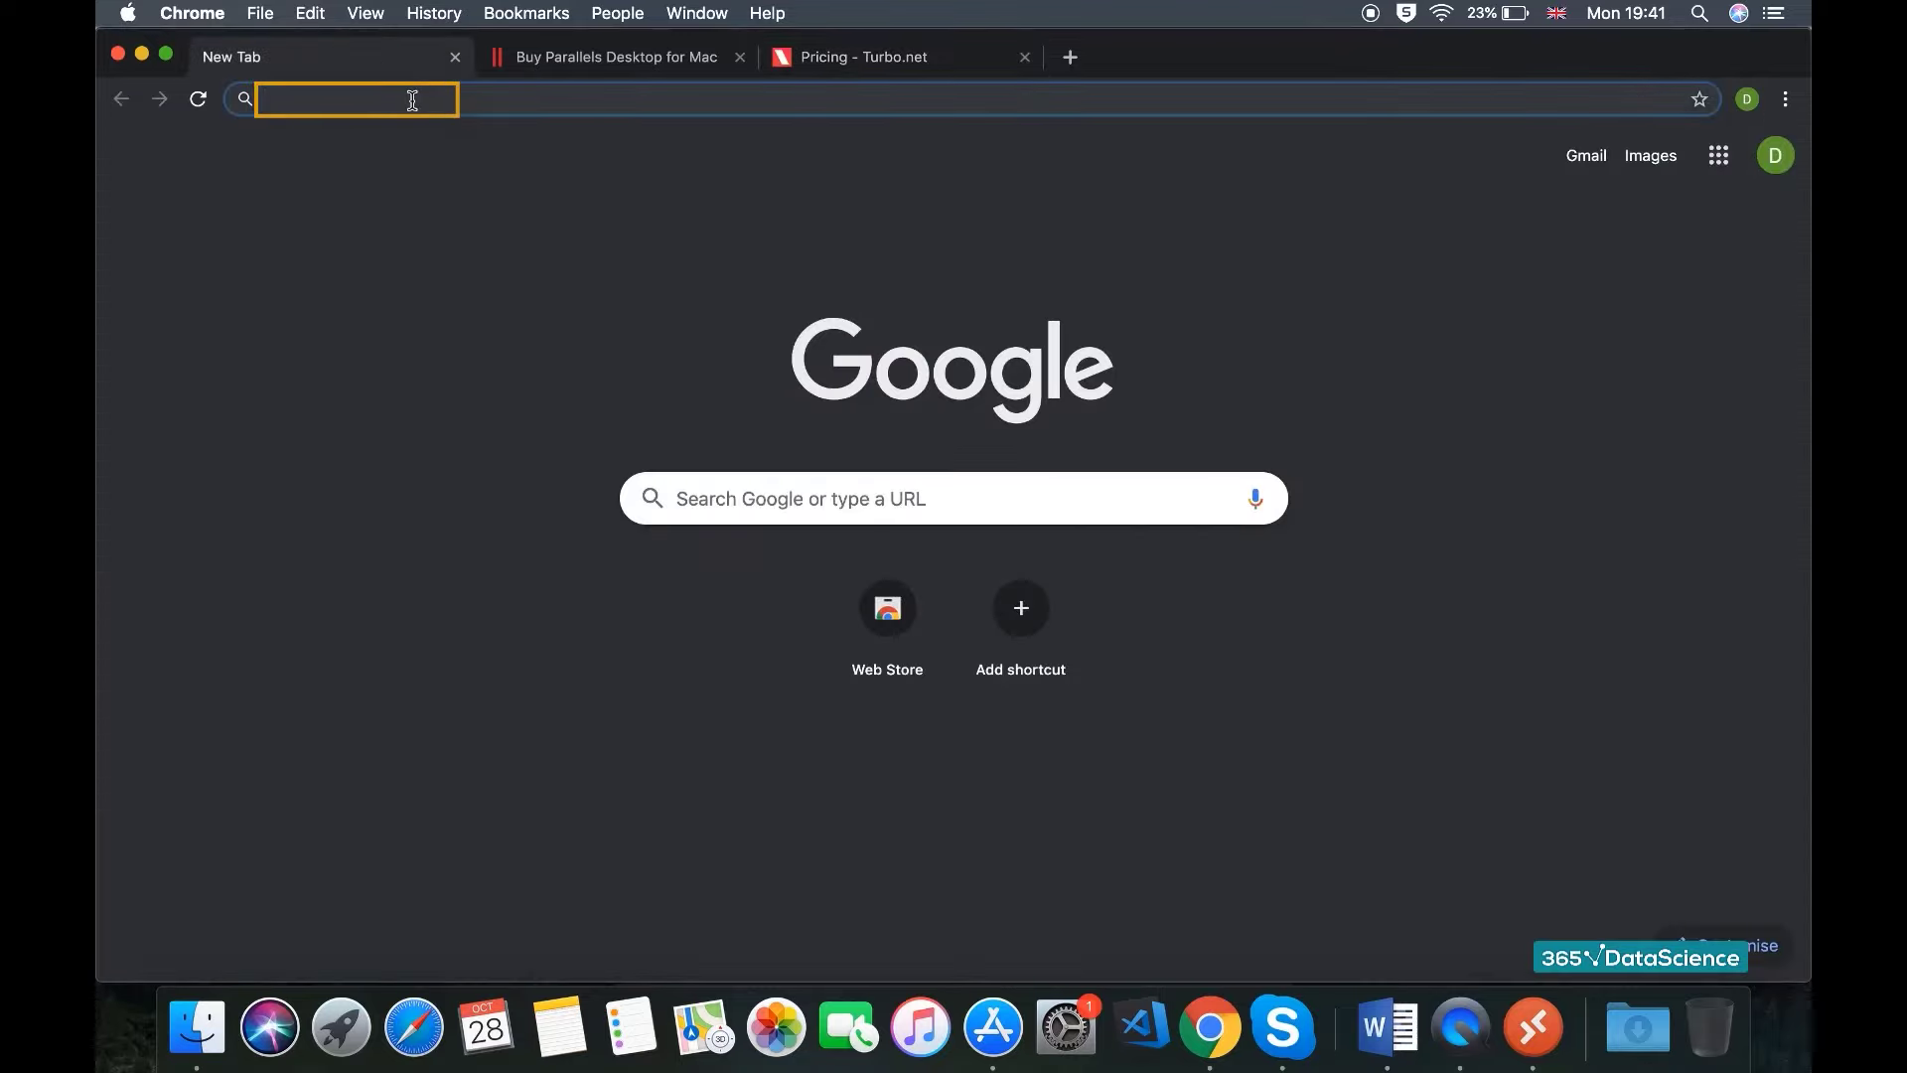
type("aws.amazon.com")
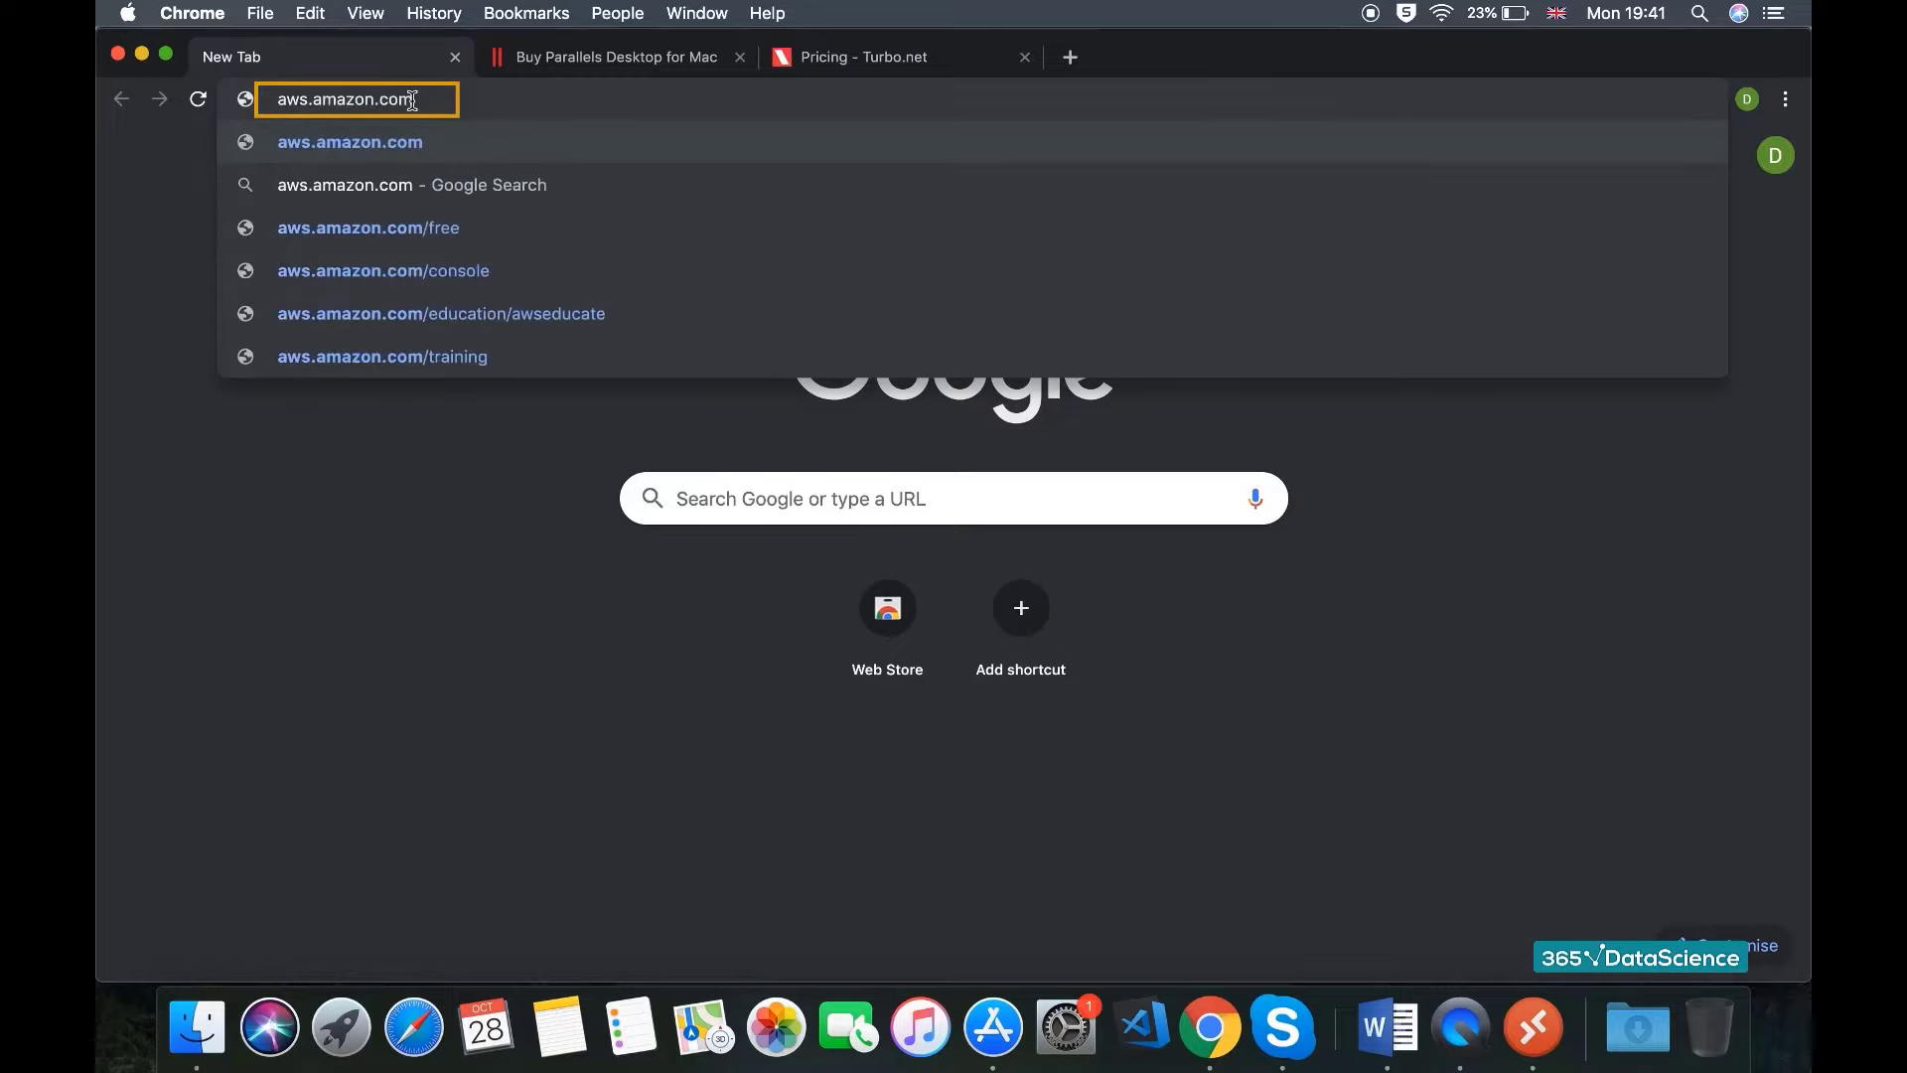
key("Return")
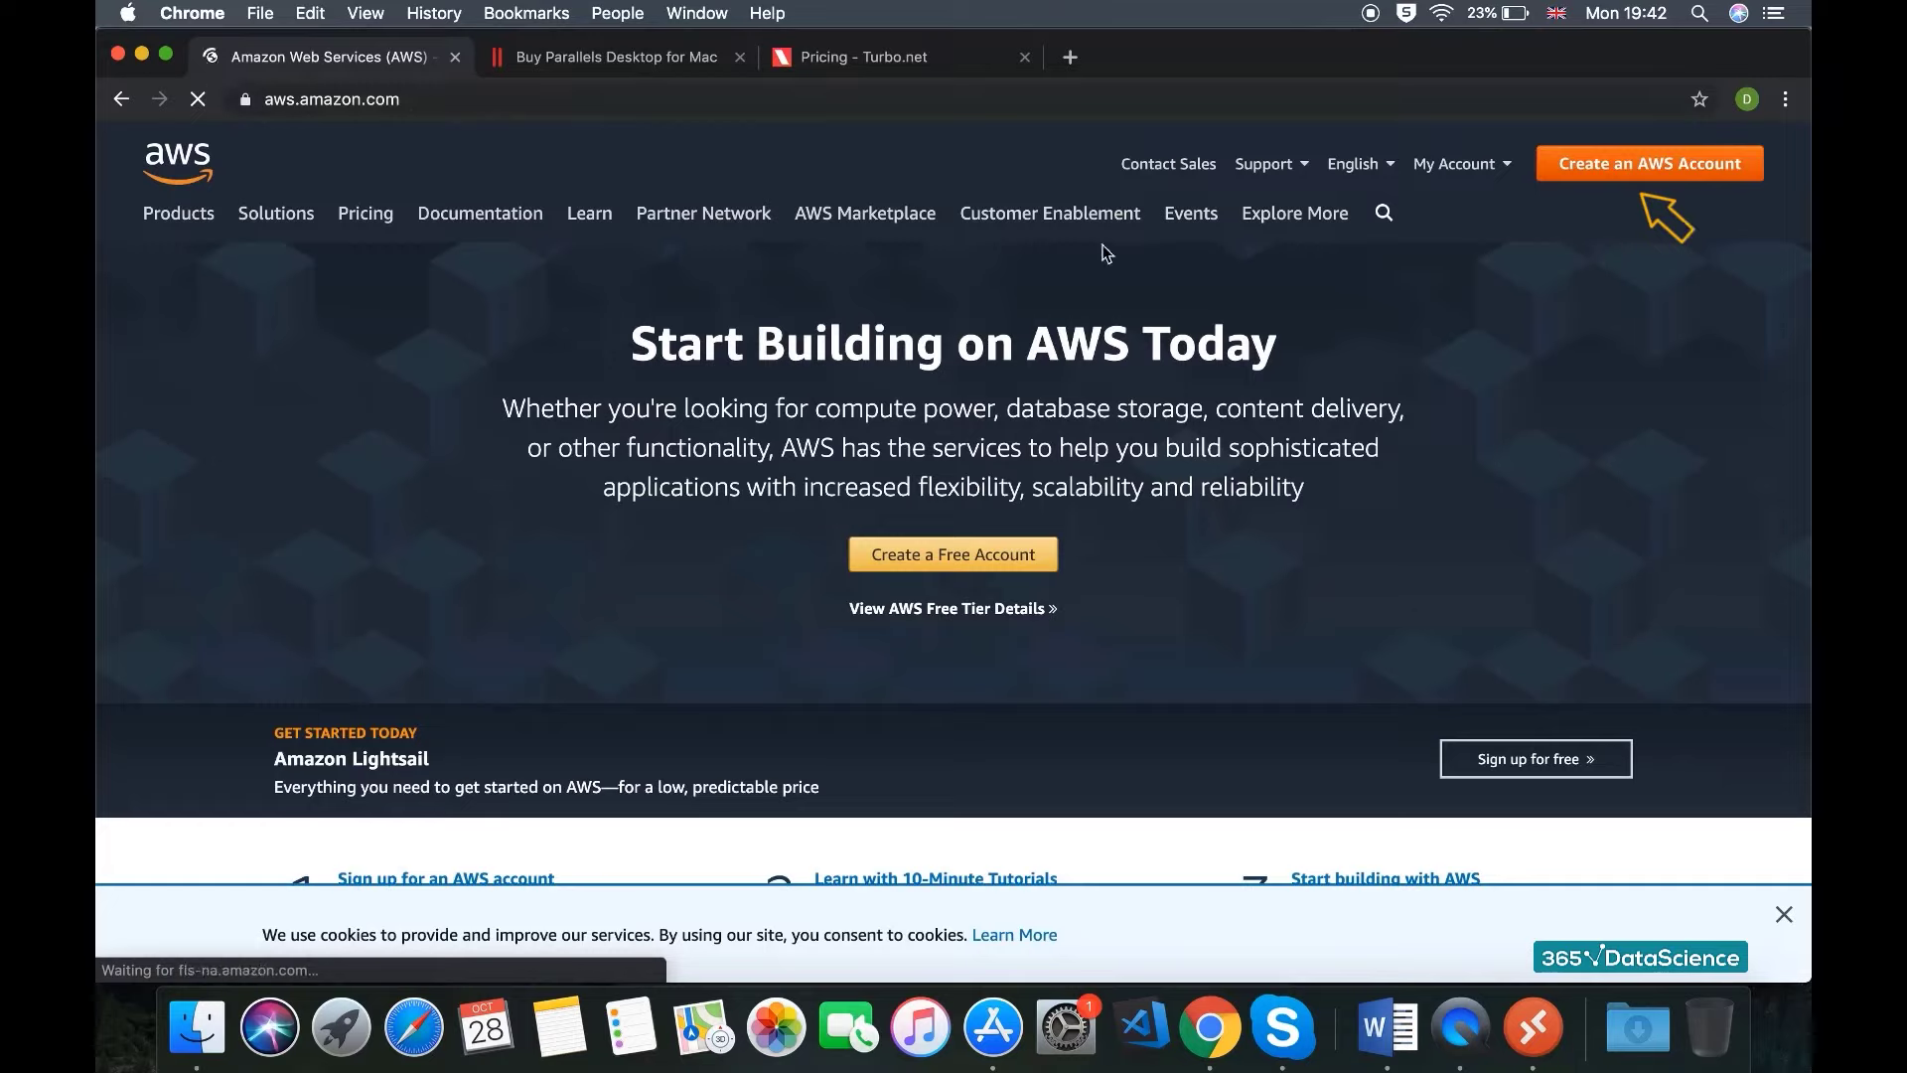
left_click(1623, 167)
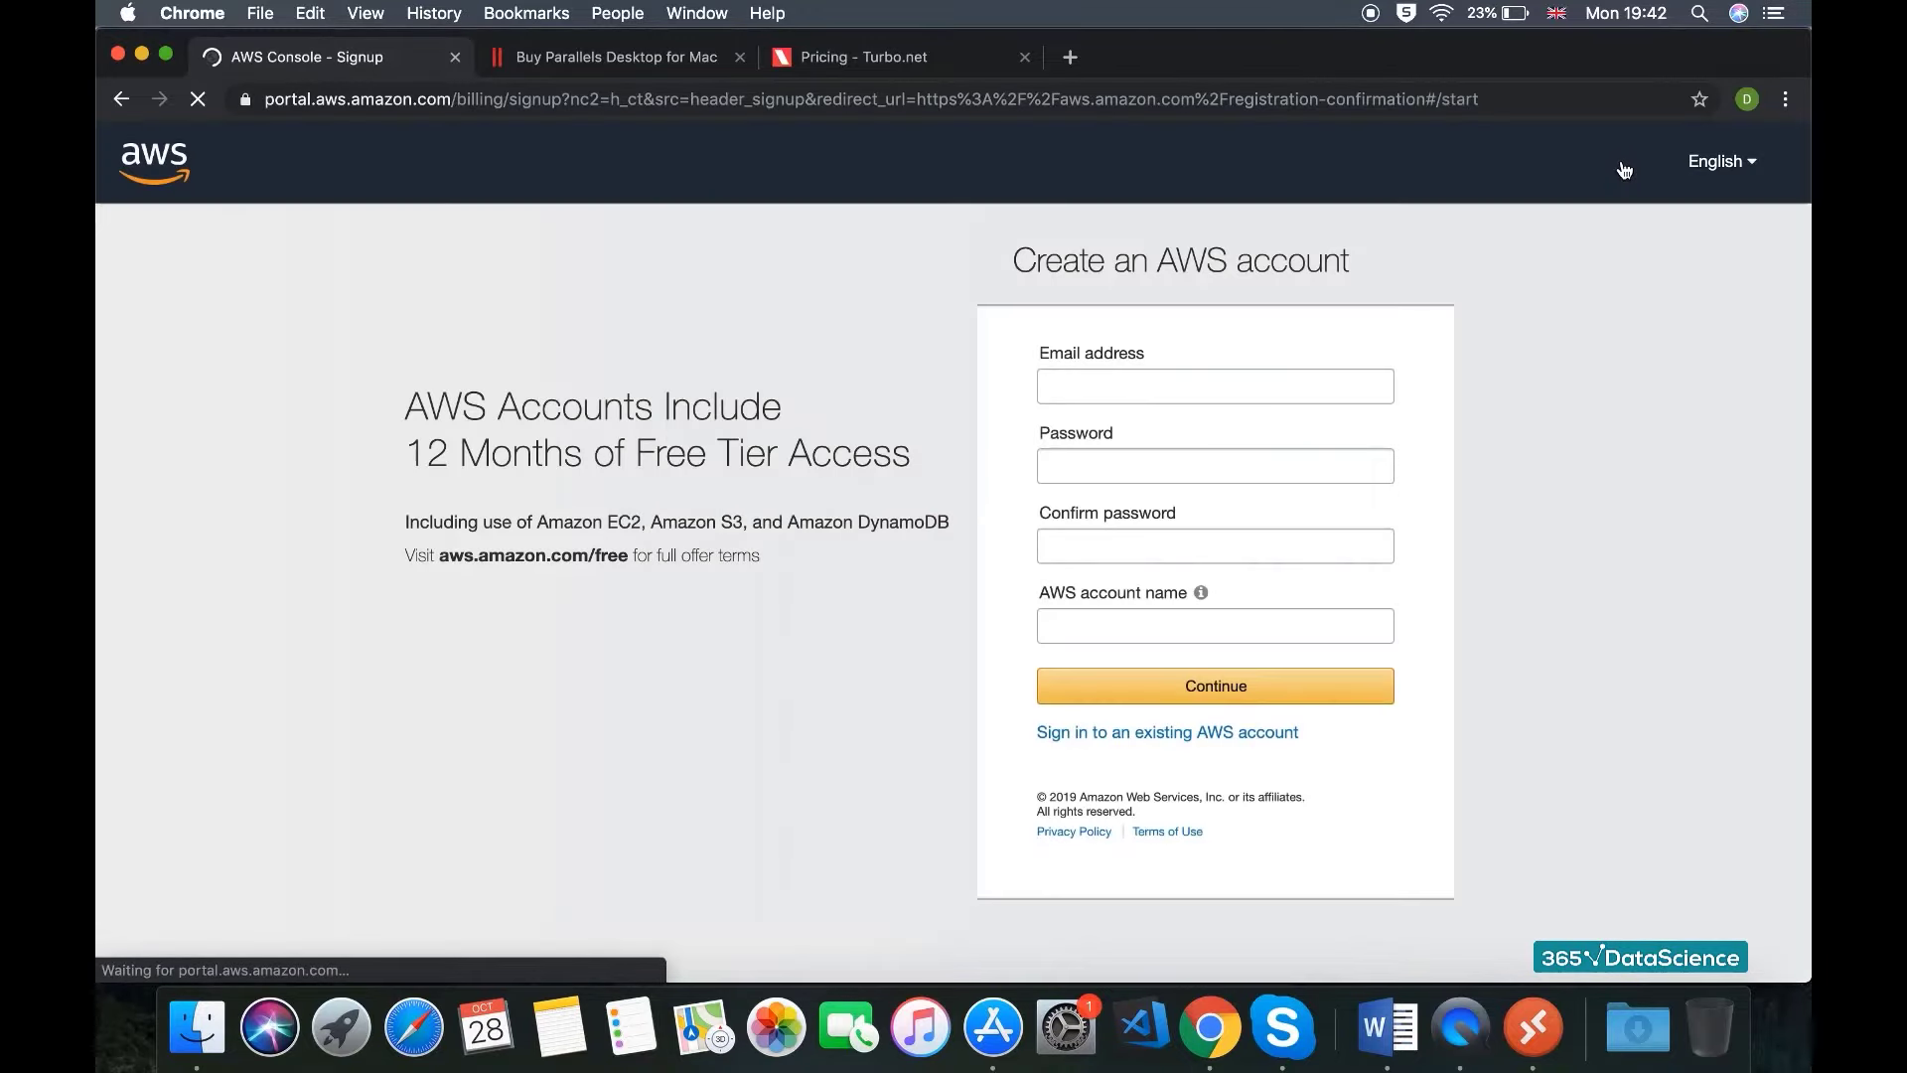
Enter the sign-up e-mail, the account password and account name 'pbixtest', then continue
left_click(1164, 386)
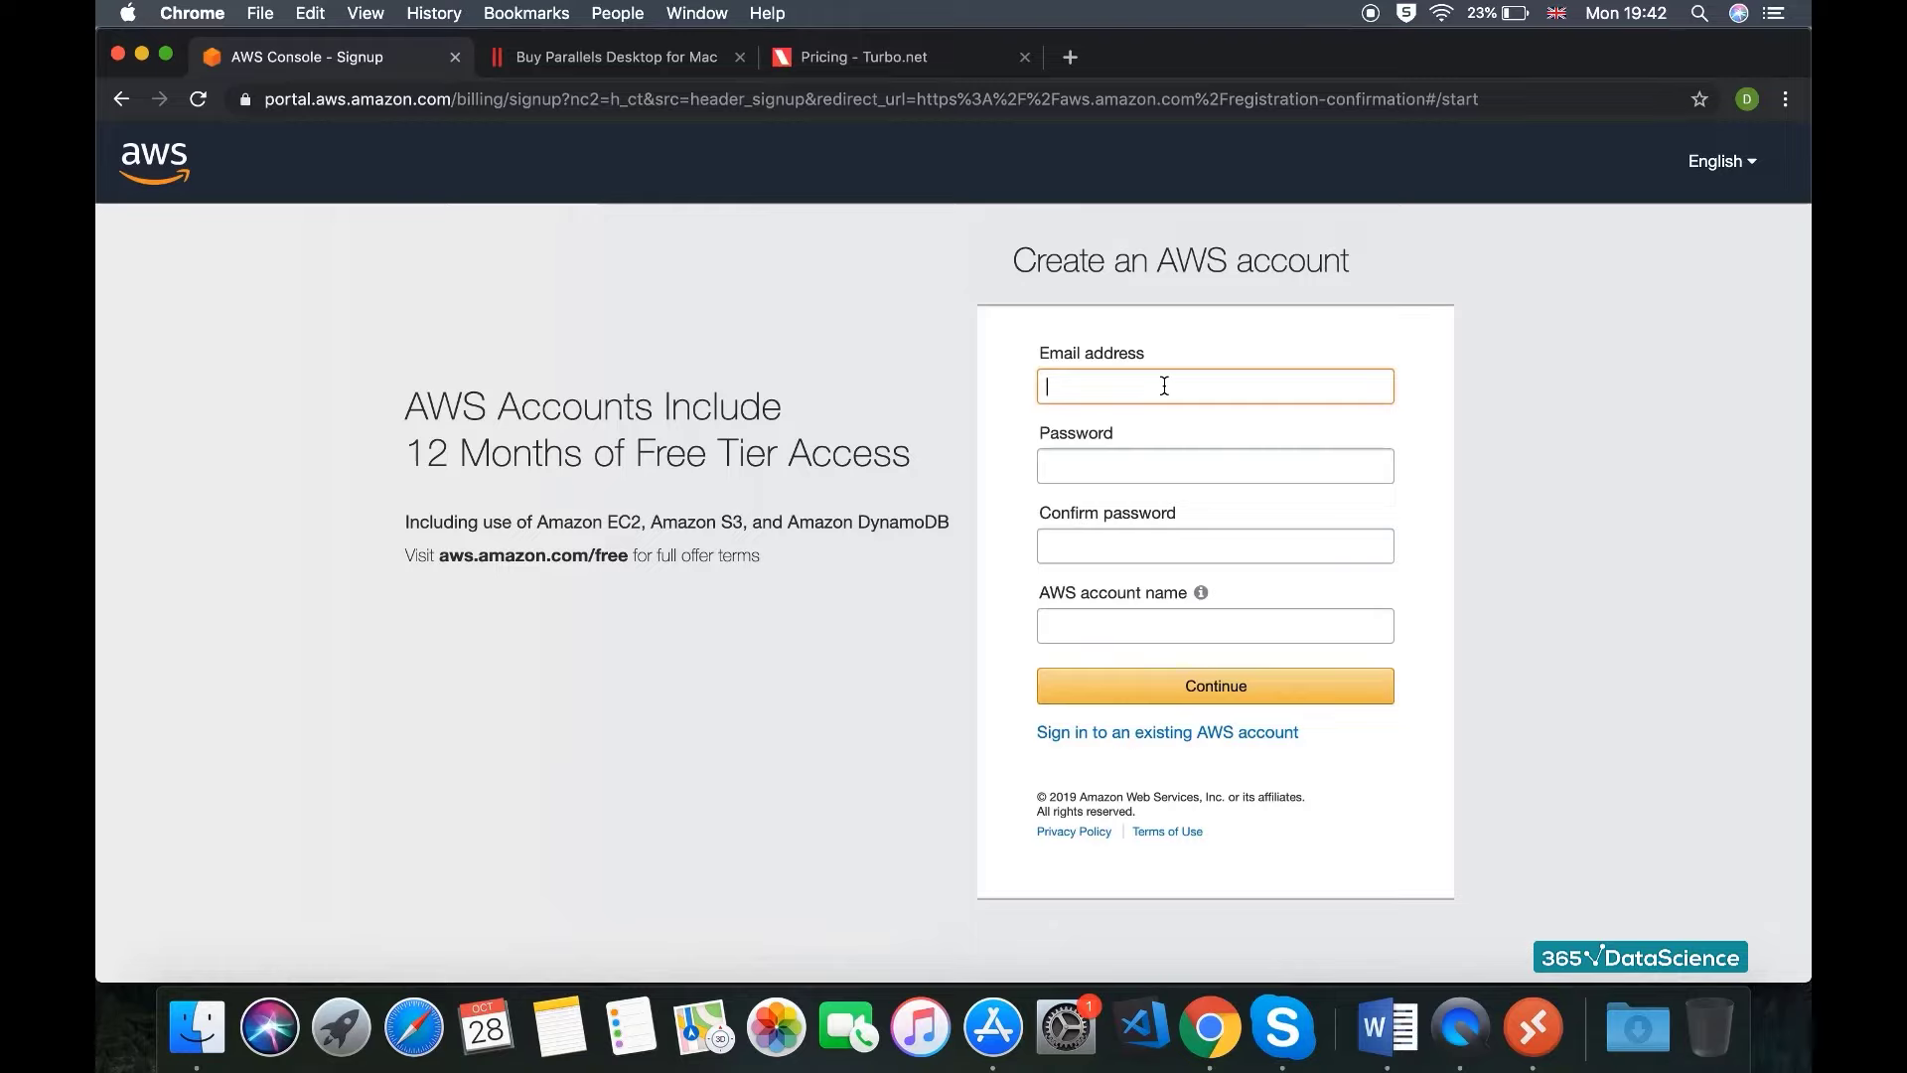
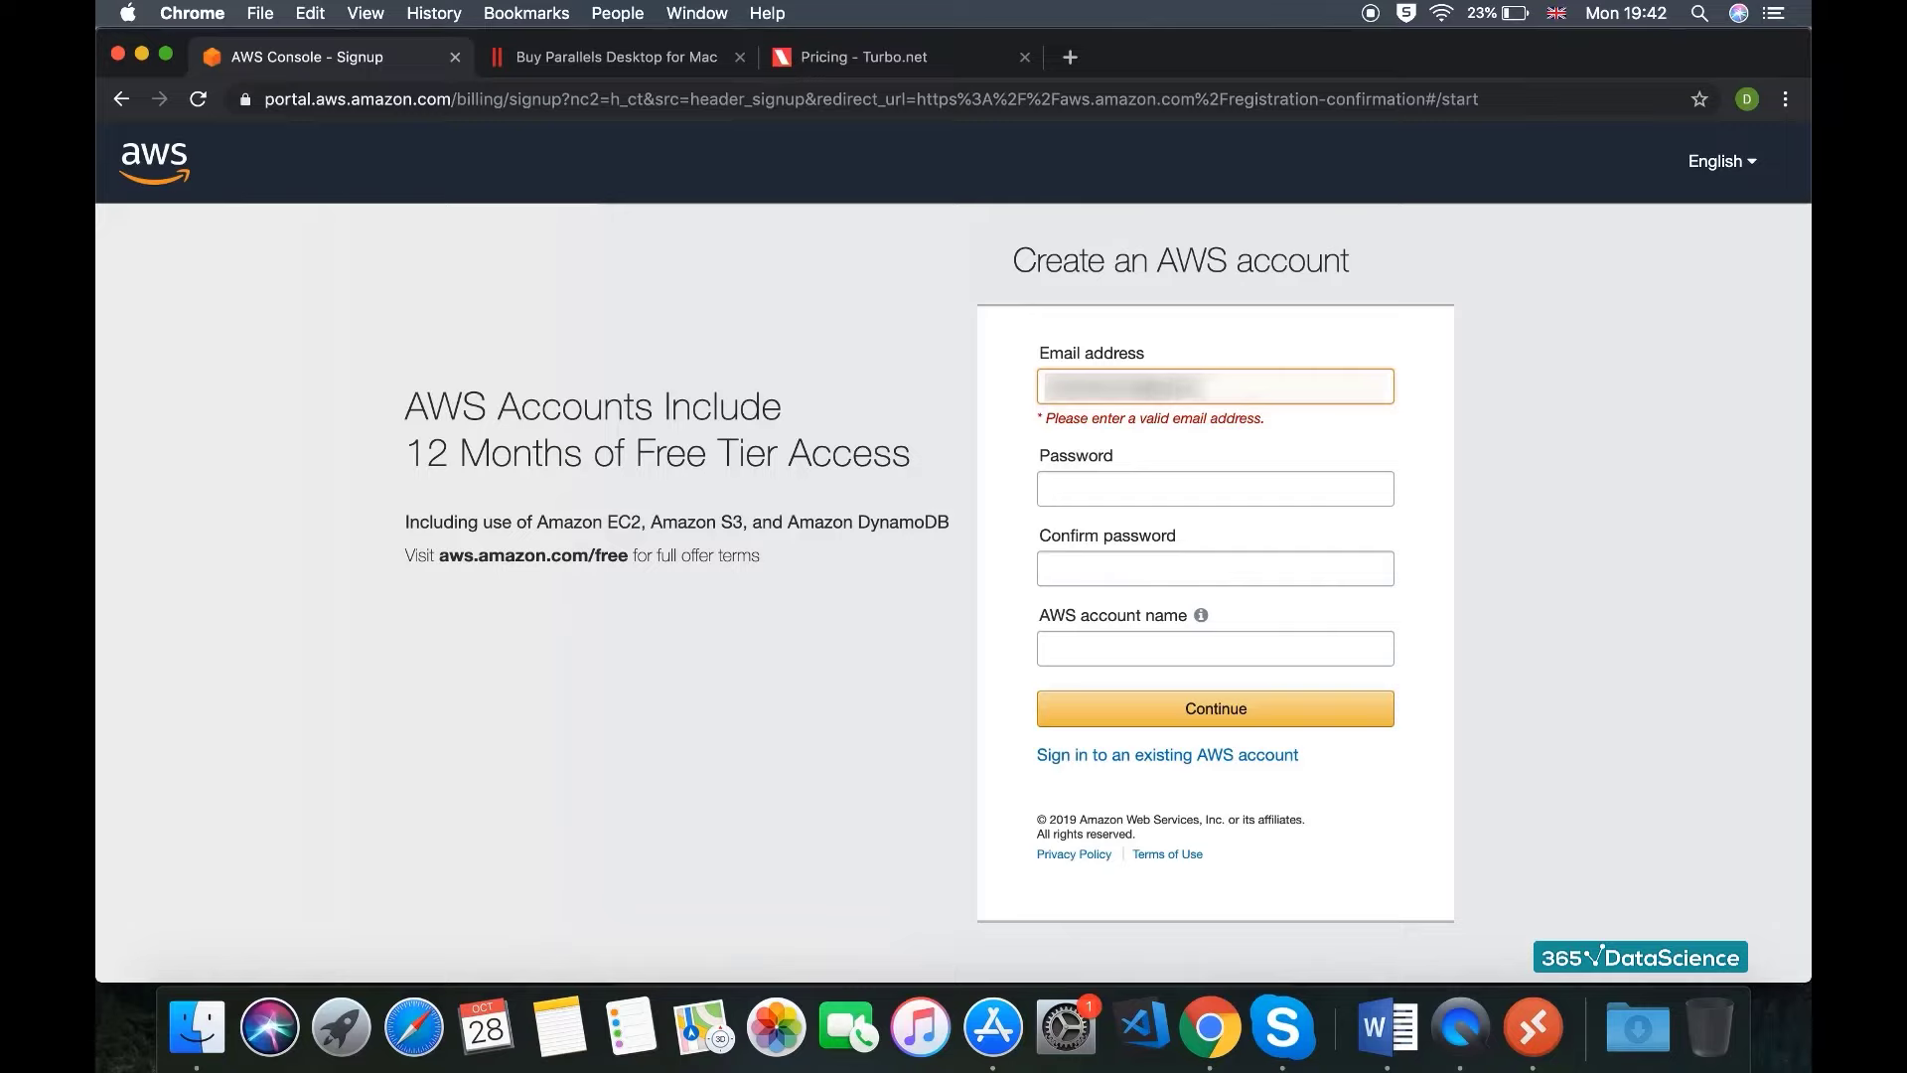
key("Tab")
type("•••••••")
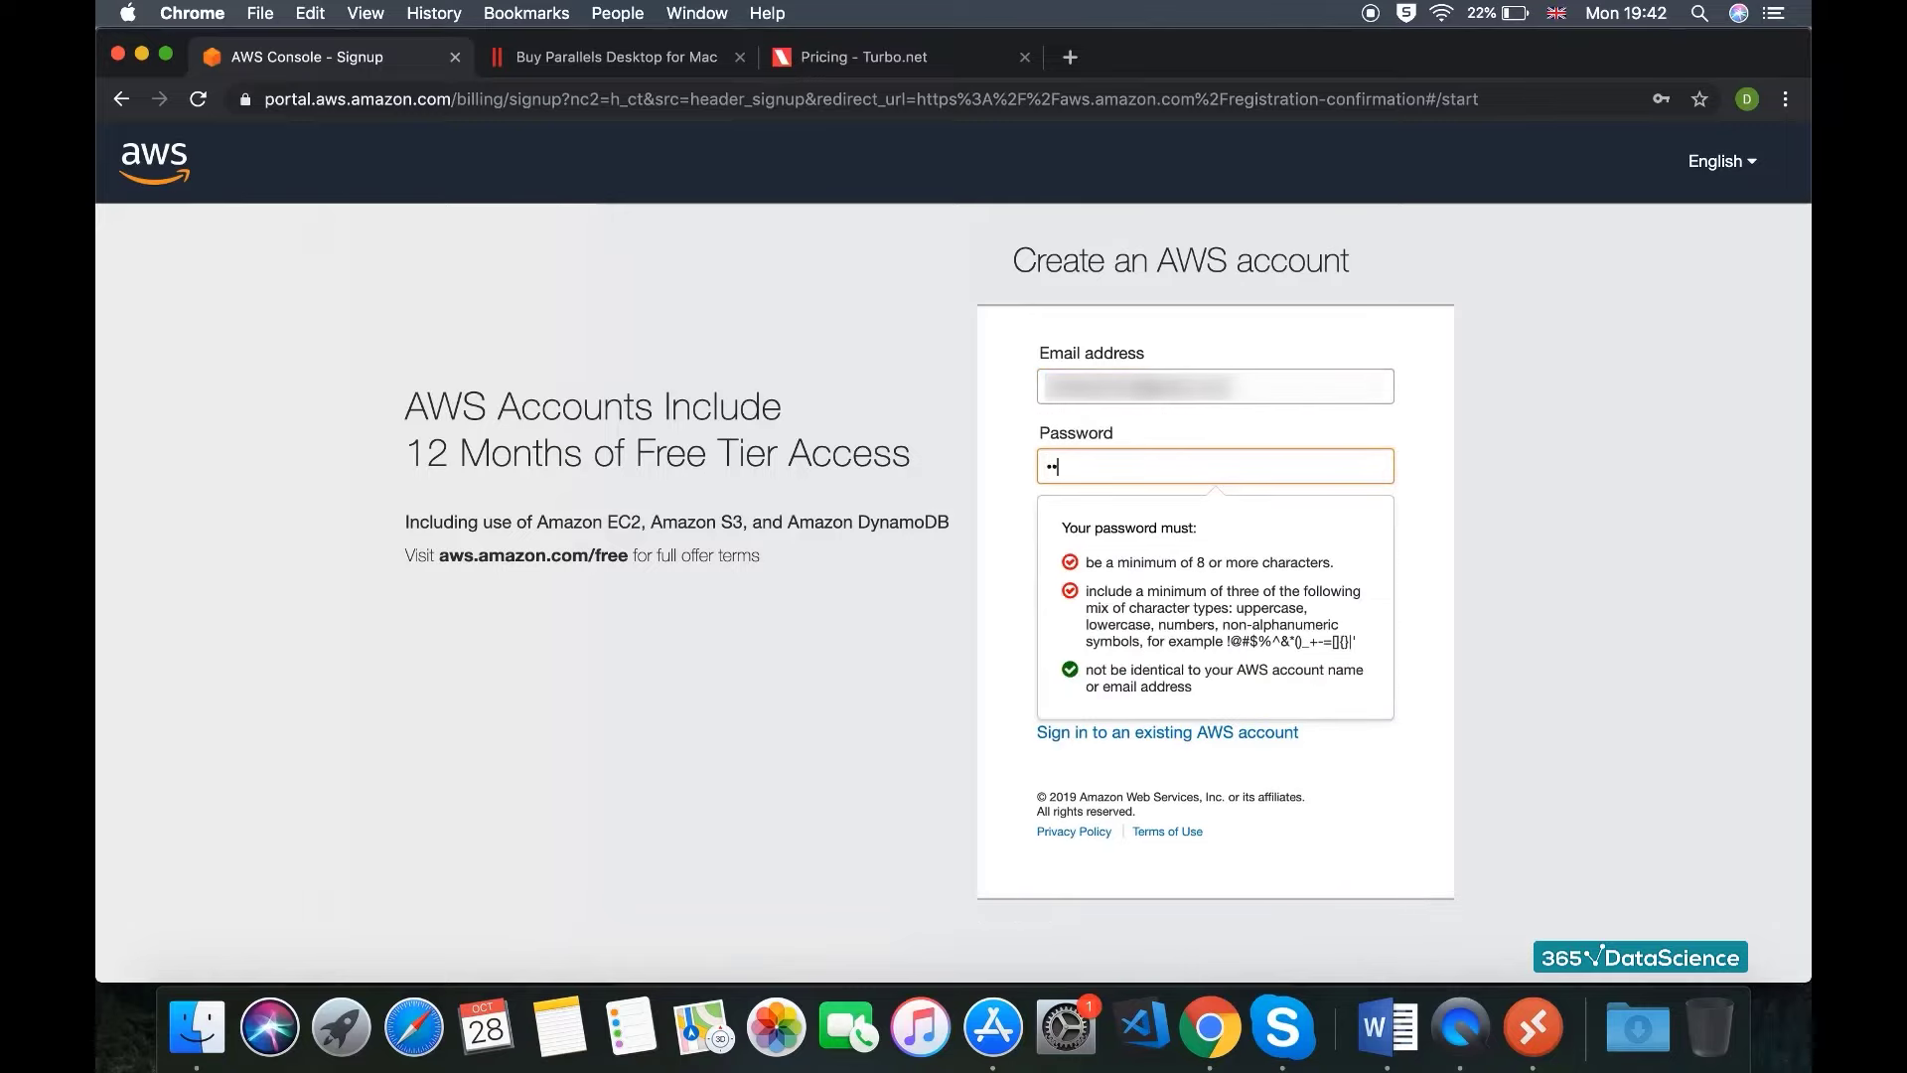
type("••")
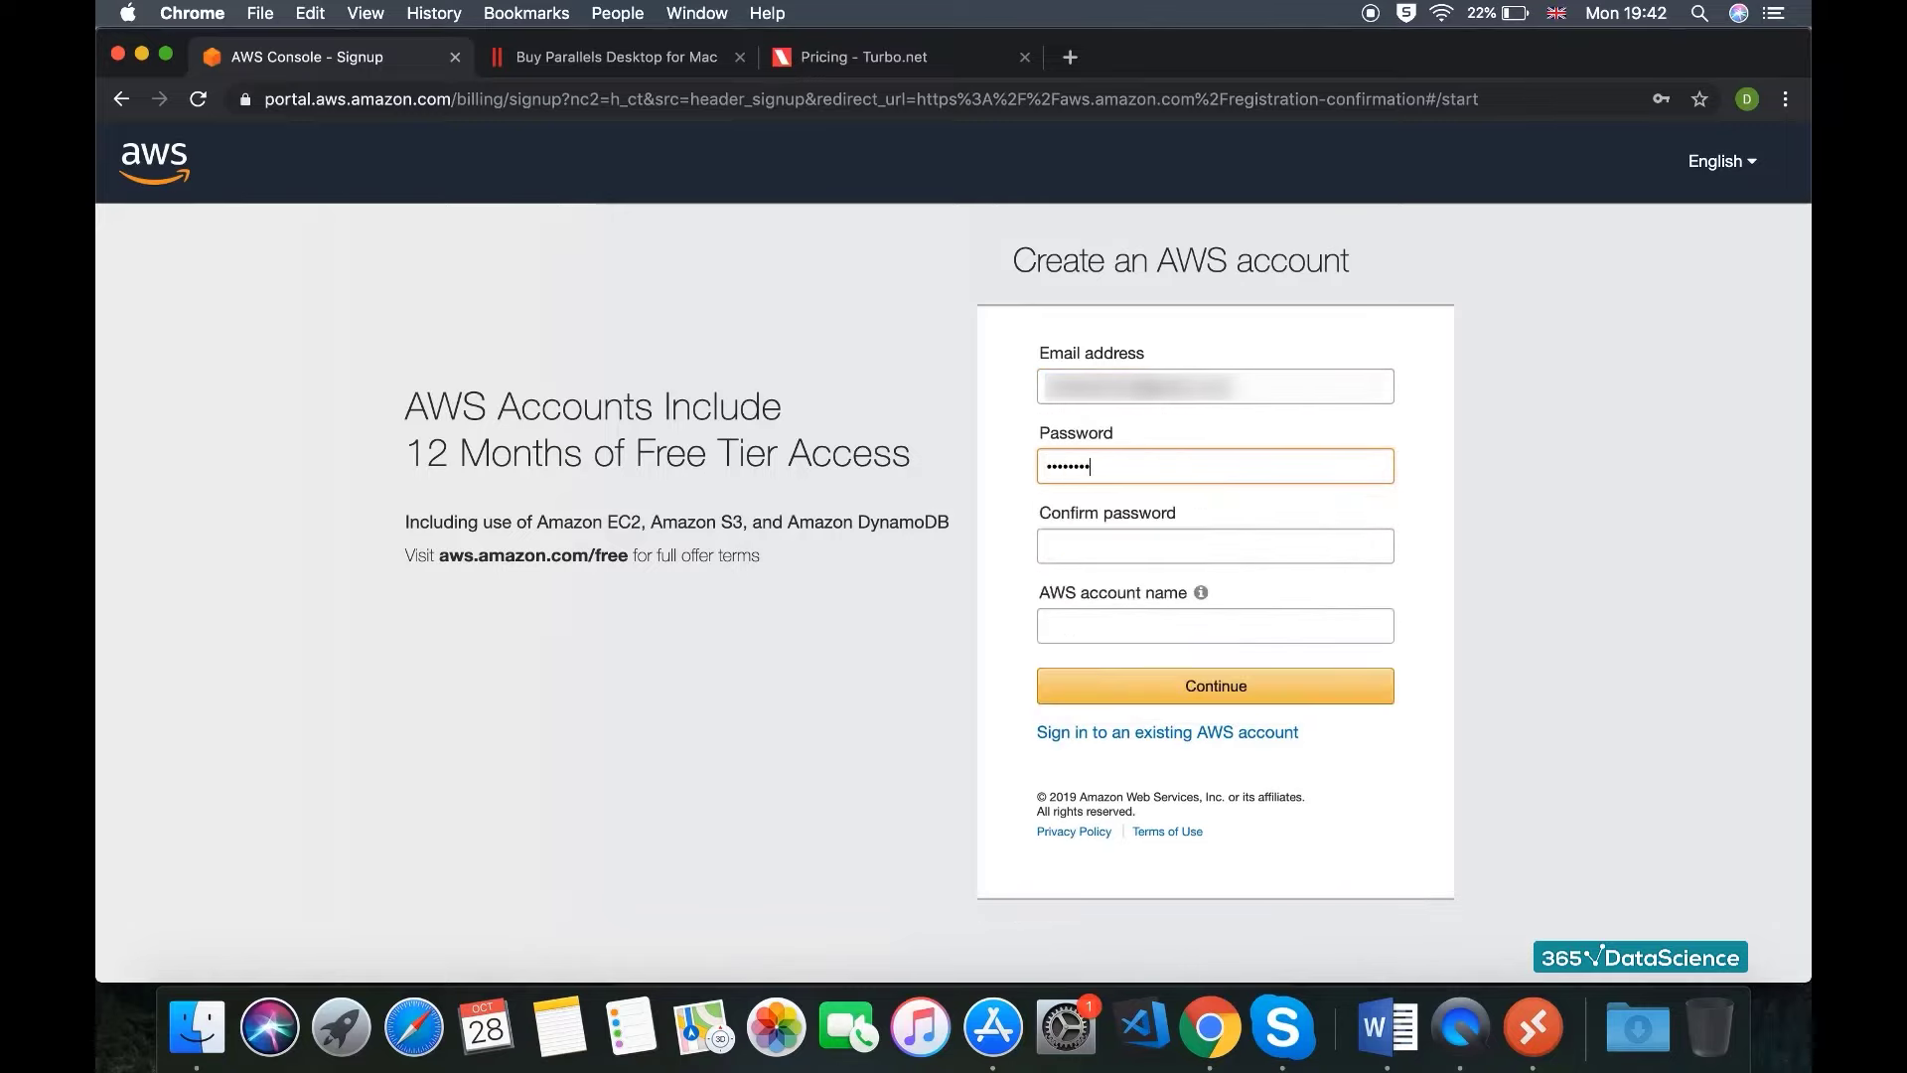
key("Tab")
type("•••••••••")
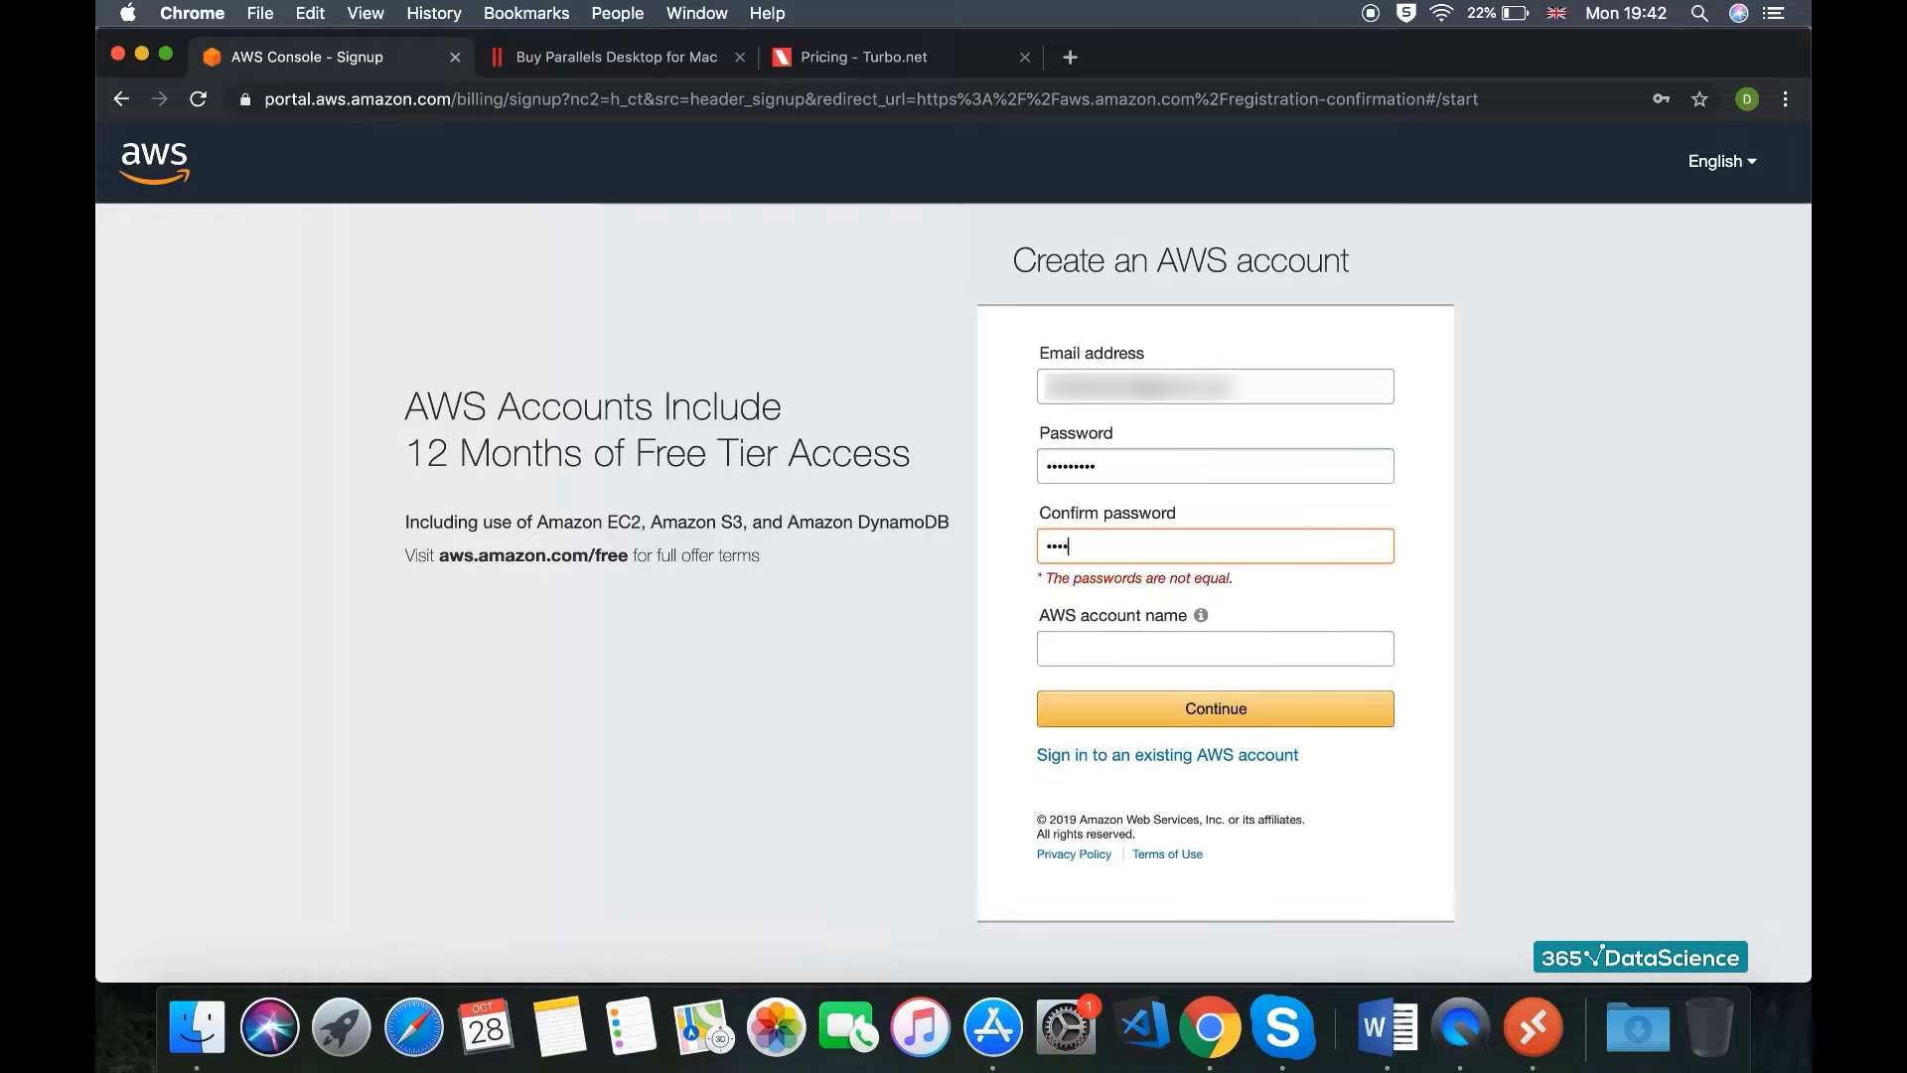
key("Tab")
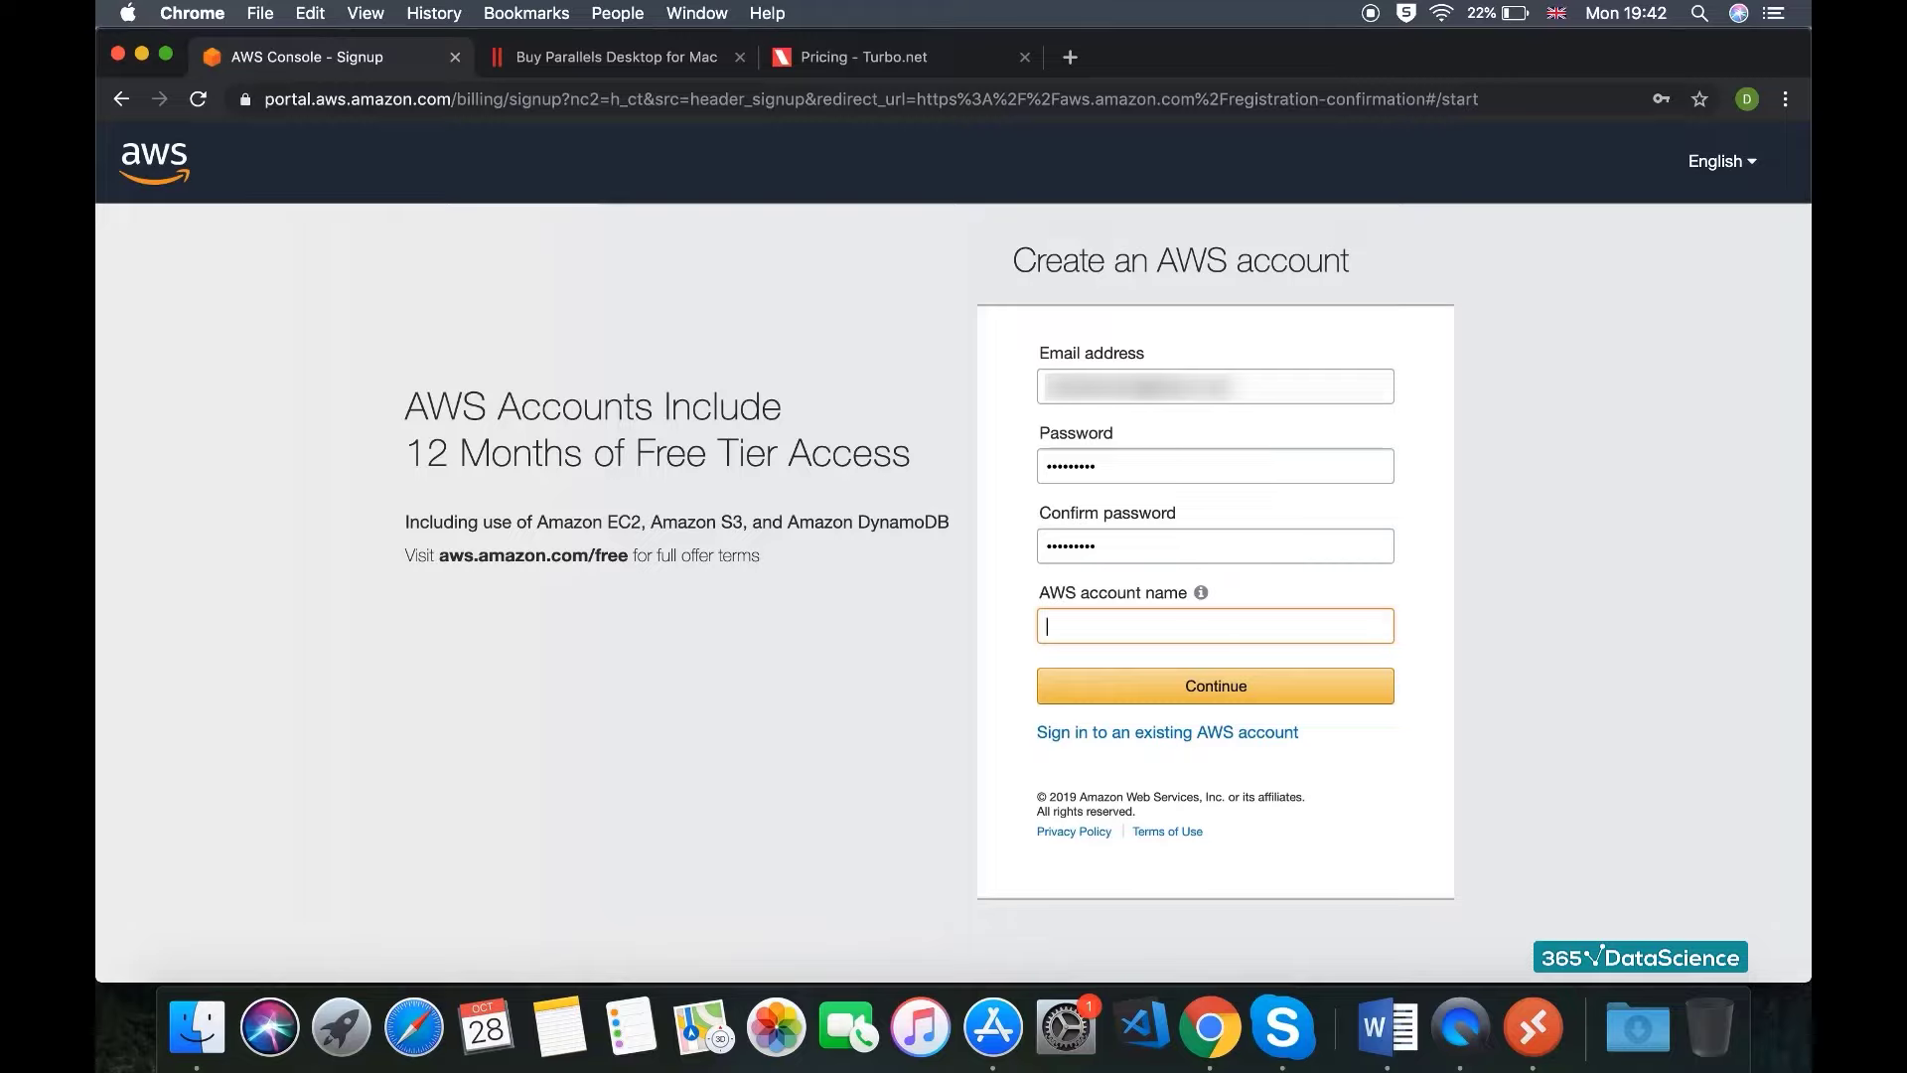
type("pbixtest")
left_click(1156, 682)
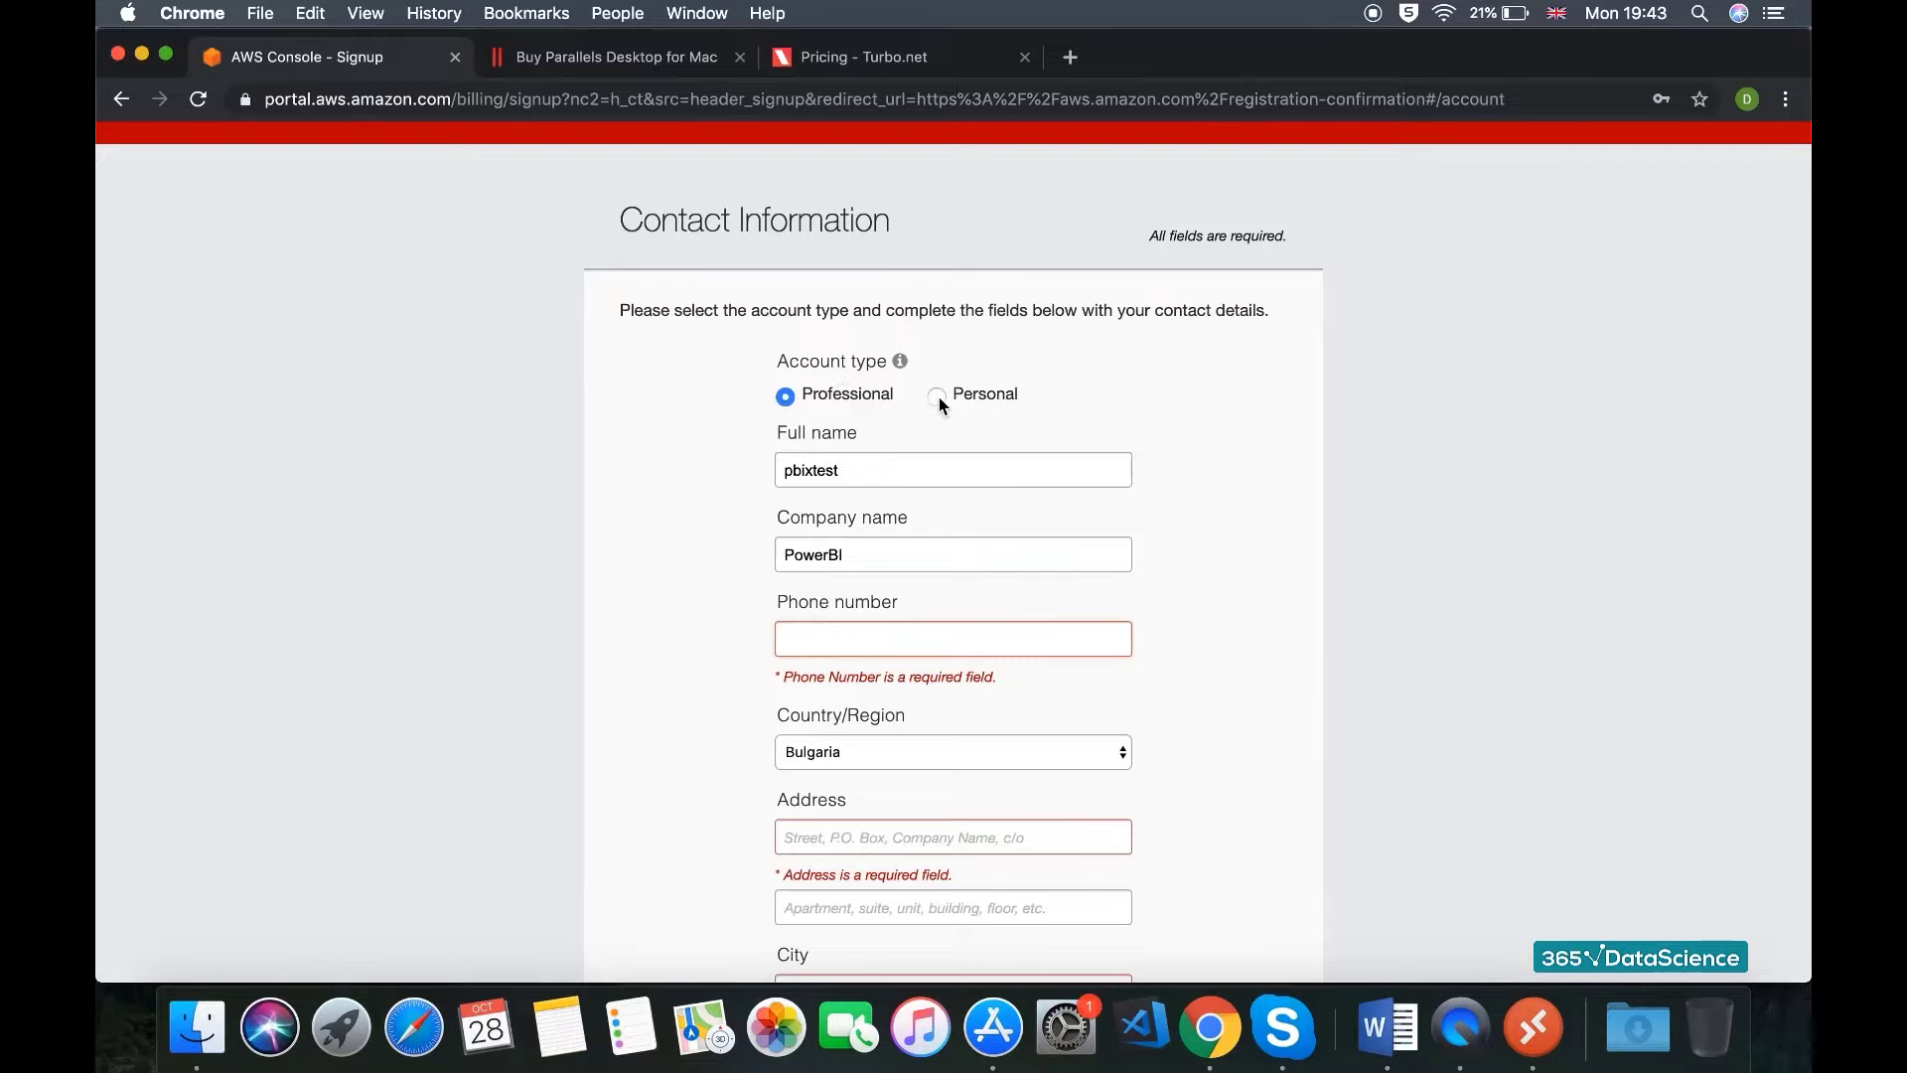
Set the account type to Personal and enter the phone number
left_click(937, 396)
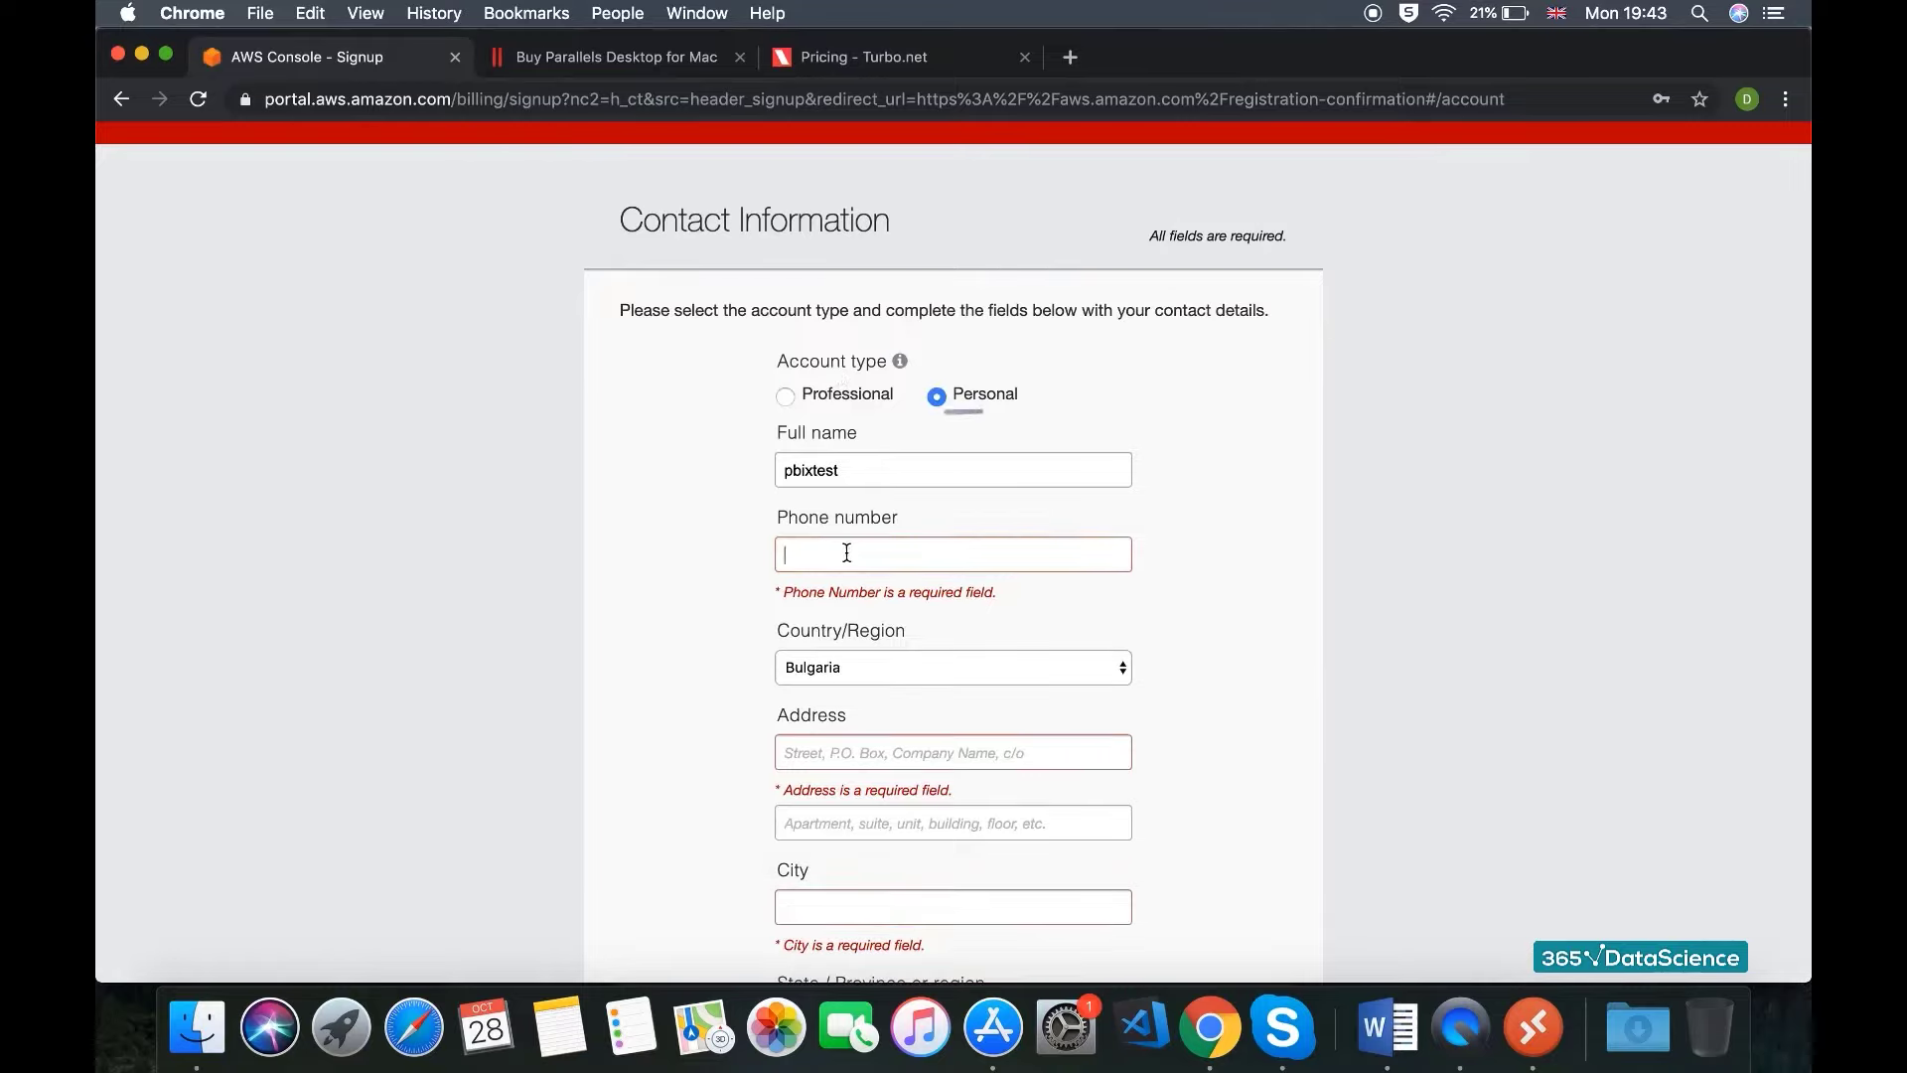
left_click(829, 396)
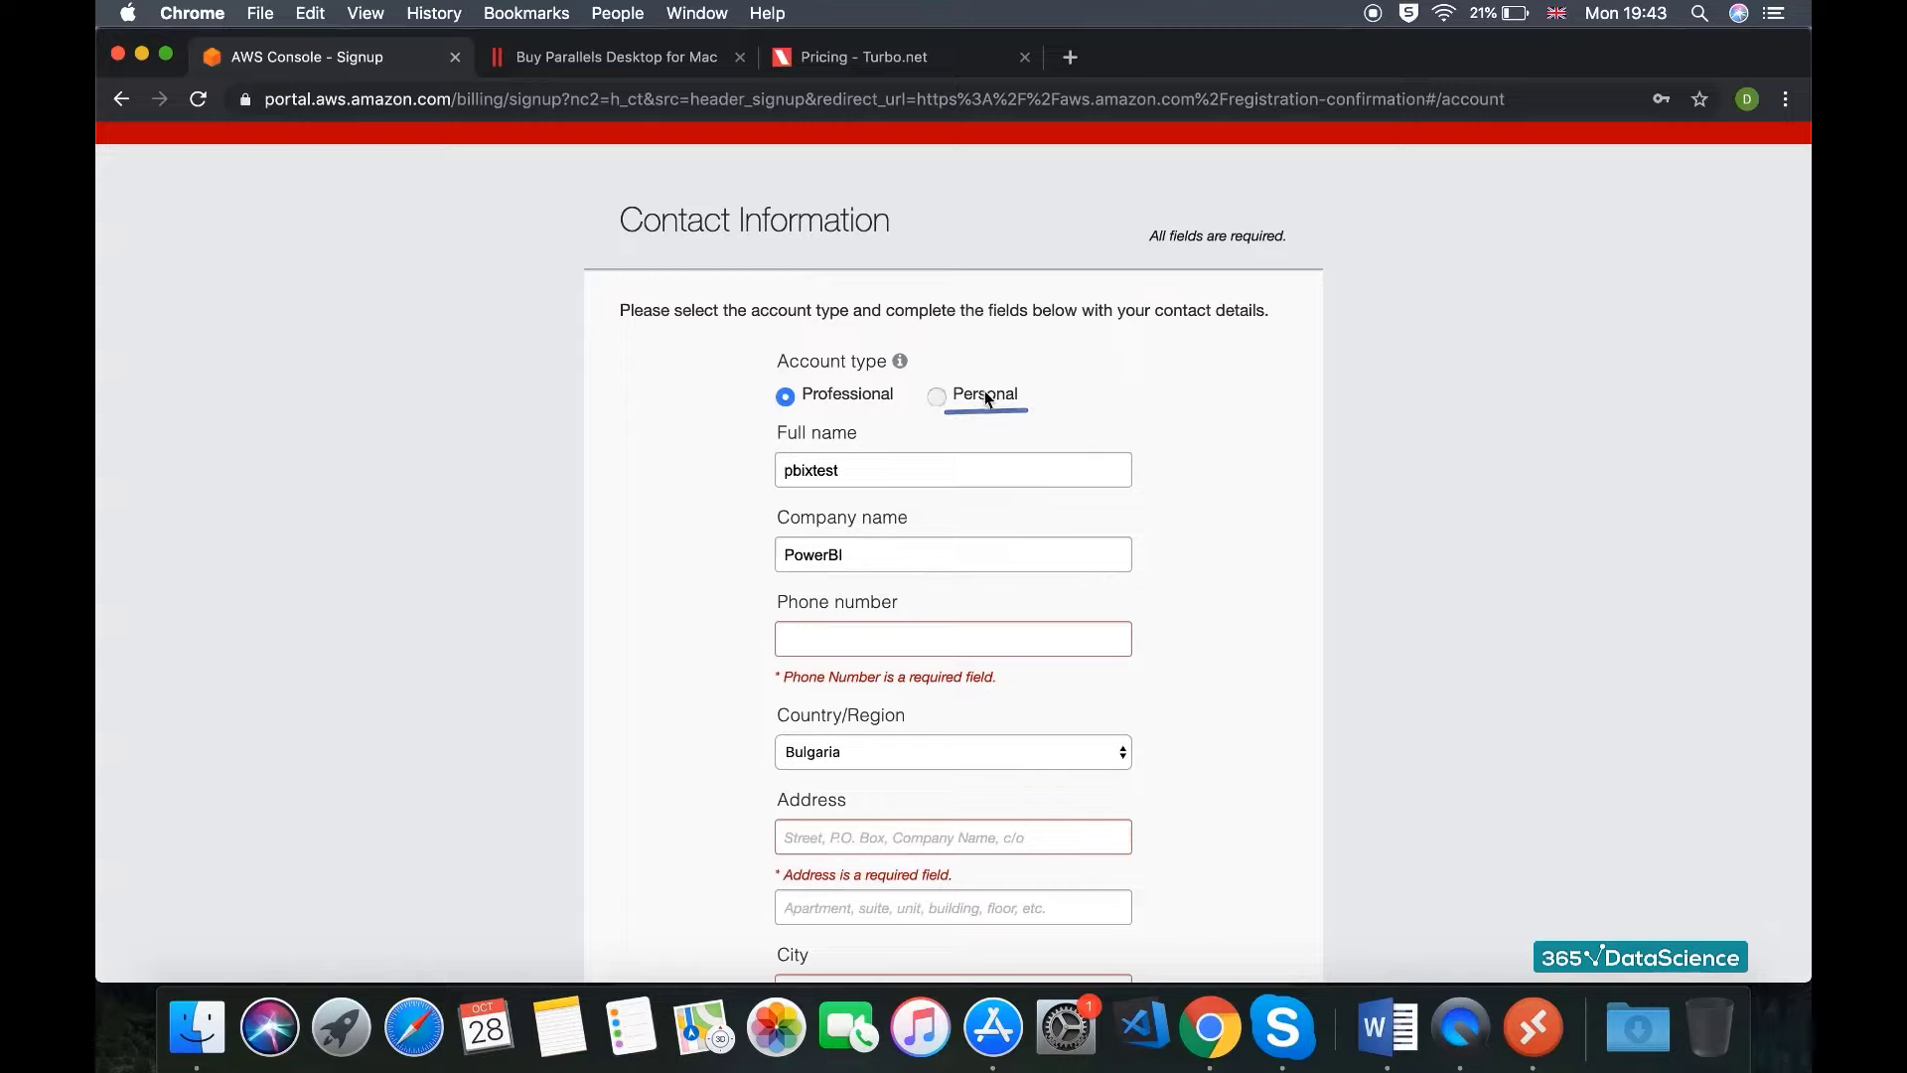
left_click(936, 396)
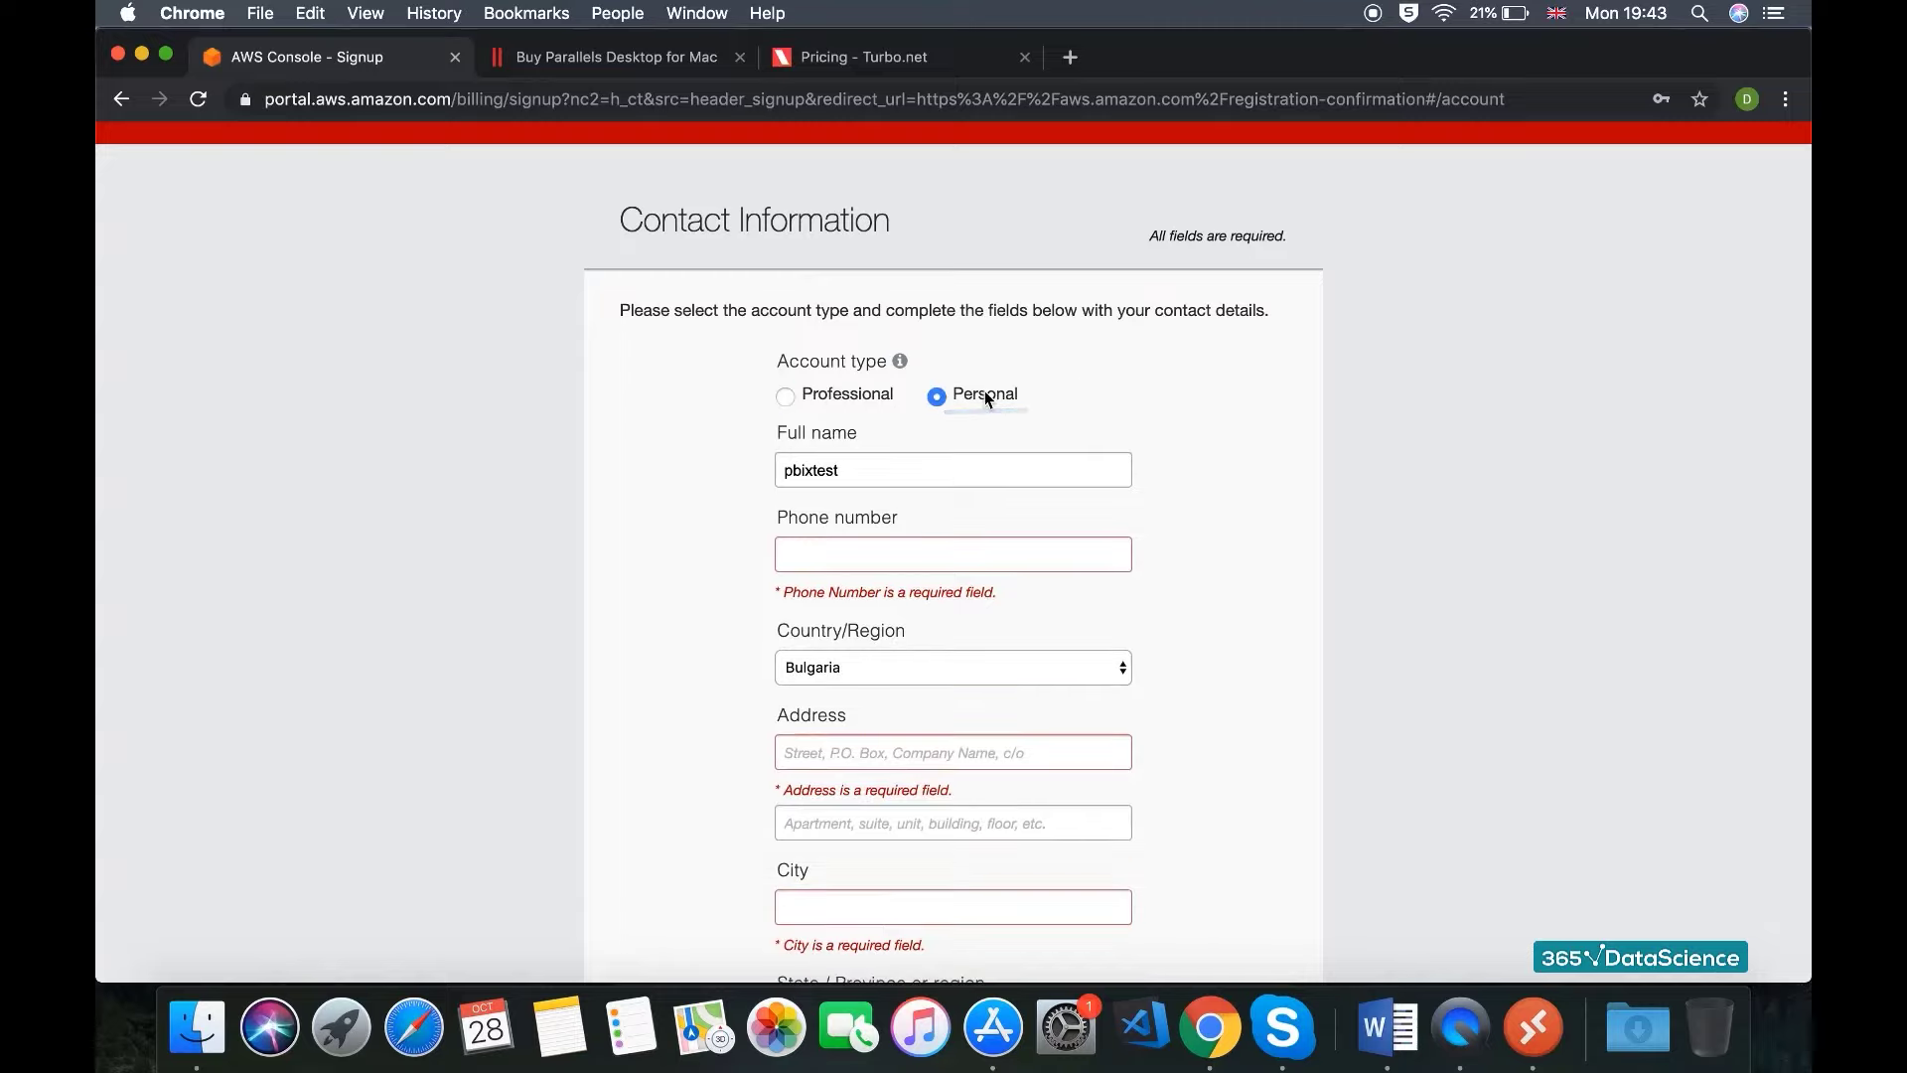
left_click(881, 551)
type("0")
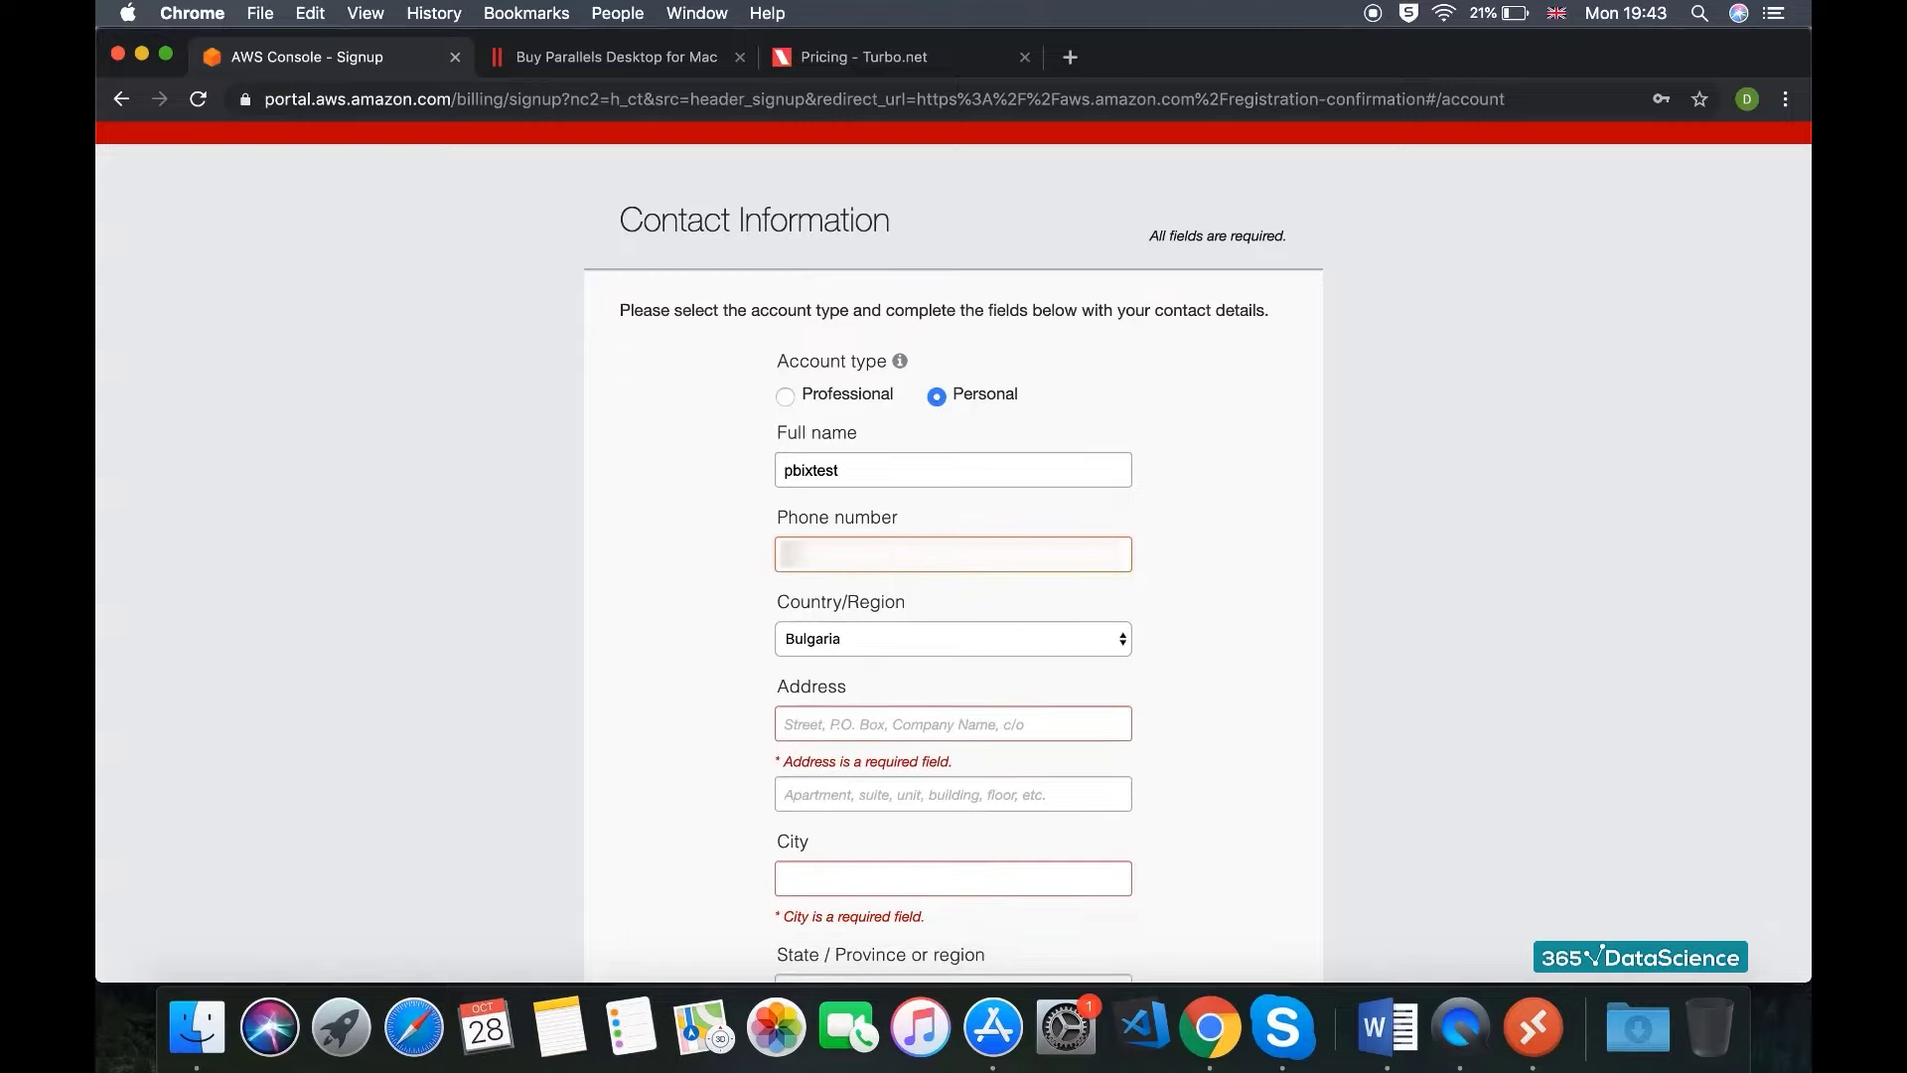
type("8888123")
key("Tab")
key("Tab")
key("super+v")
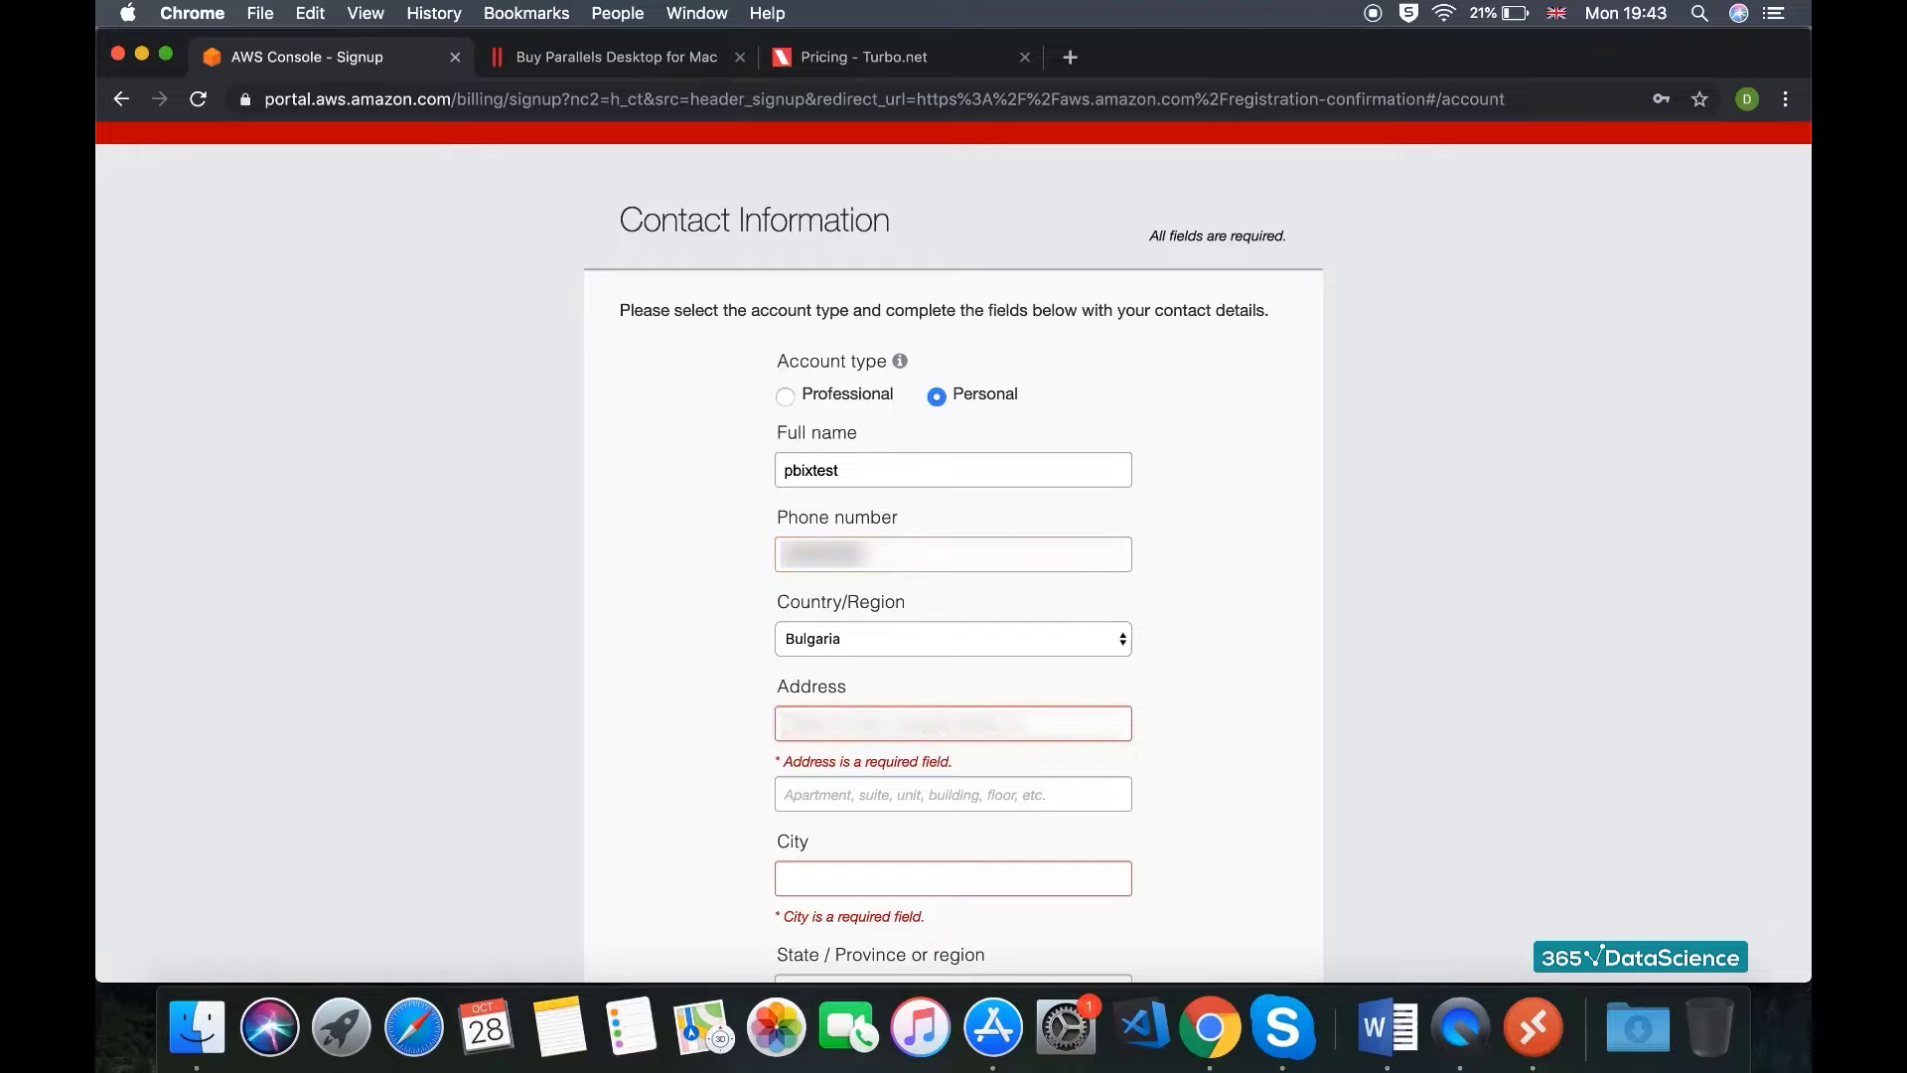
Fill in the street address, city and postal code, then create the account and continue
left_click(953, 723)
type("test")
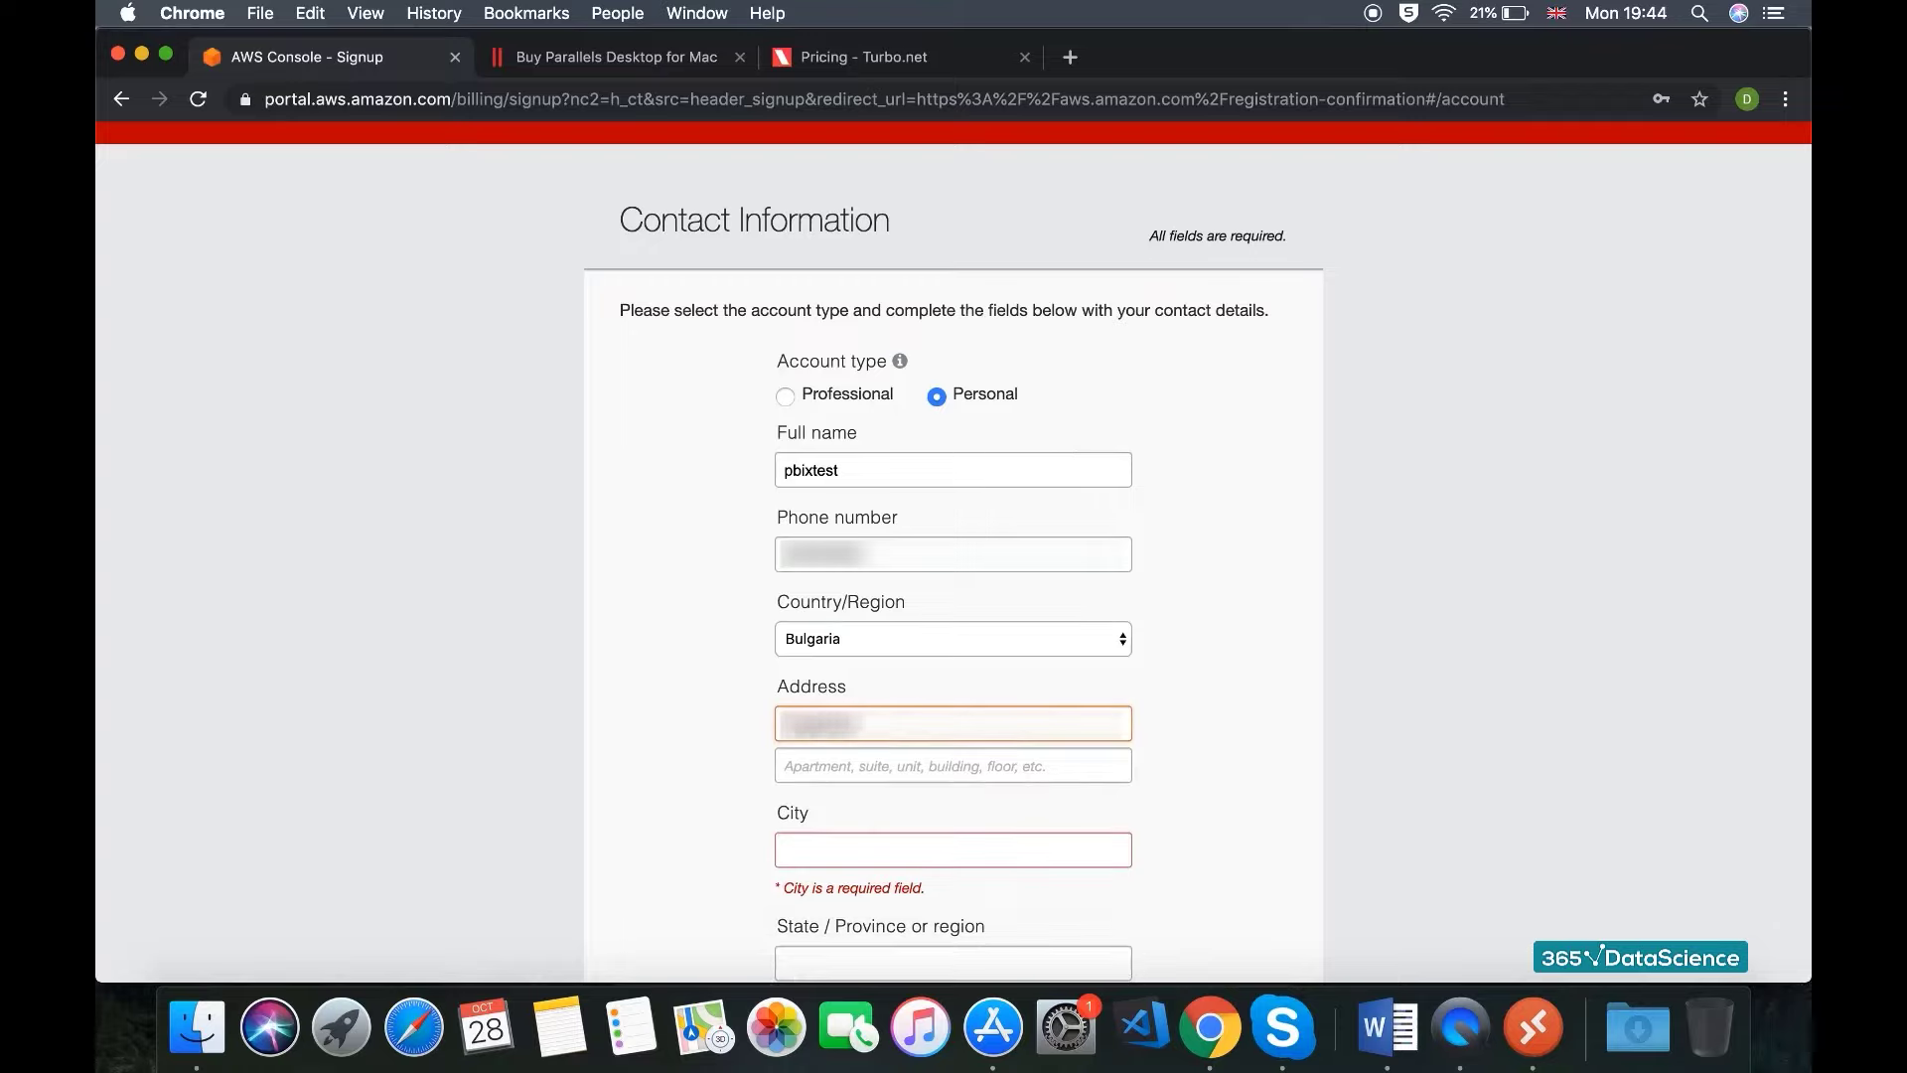
type(" street")
key("Tab")
key("Tab")
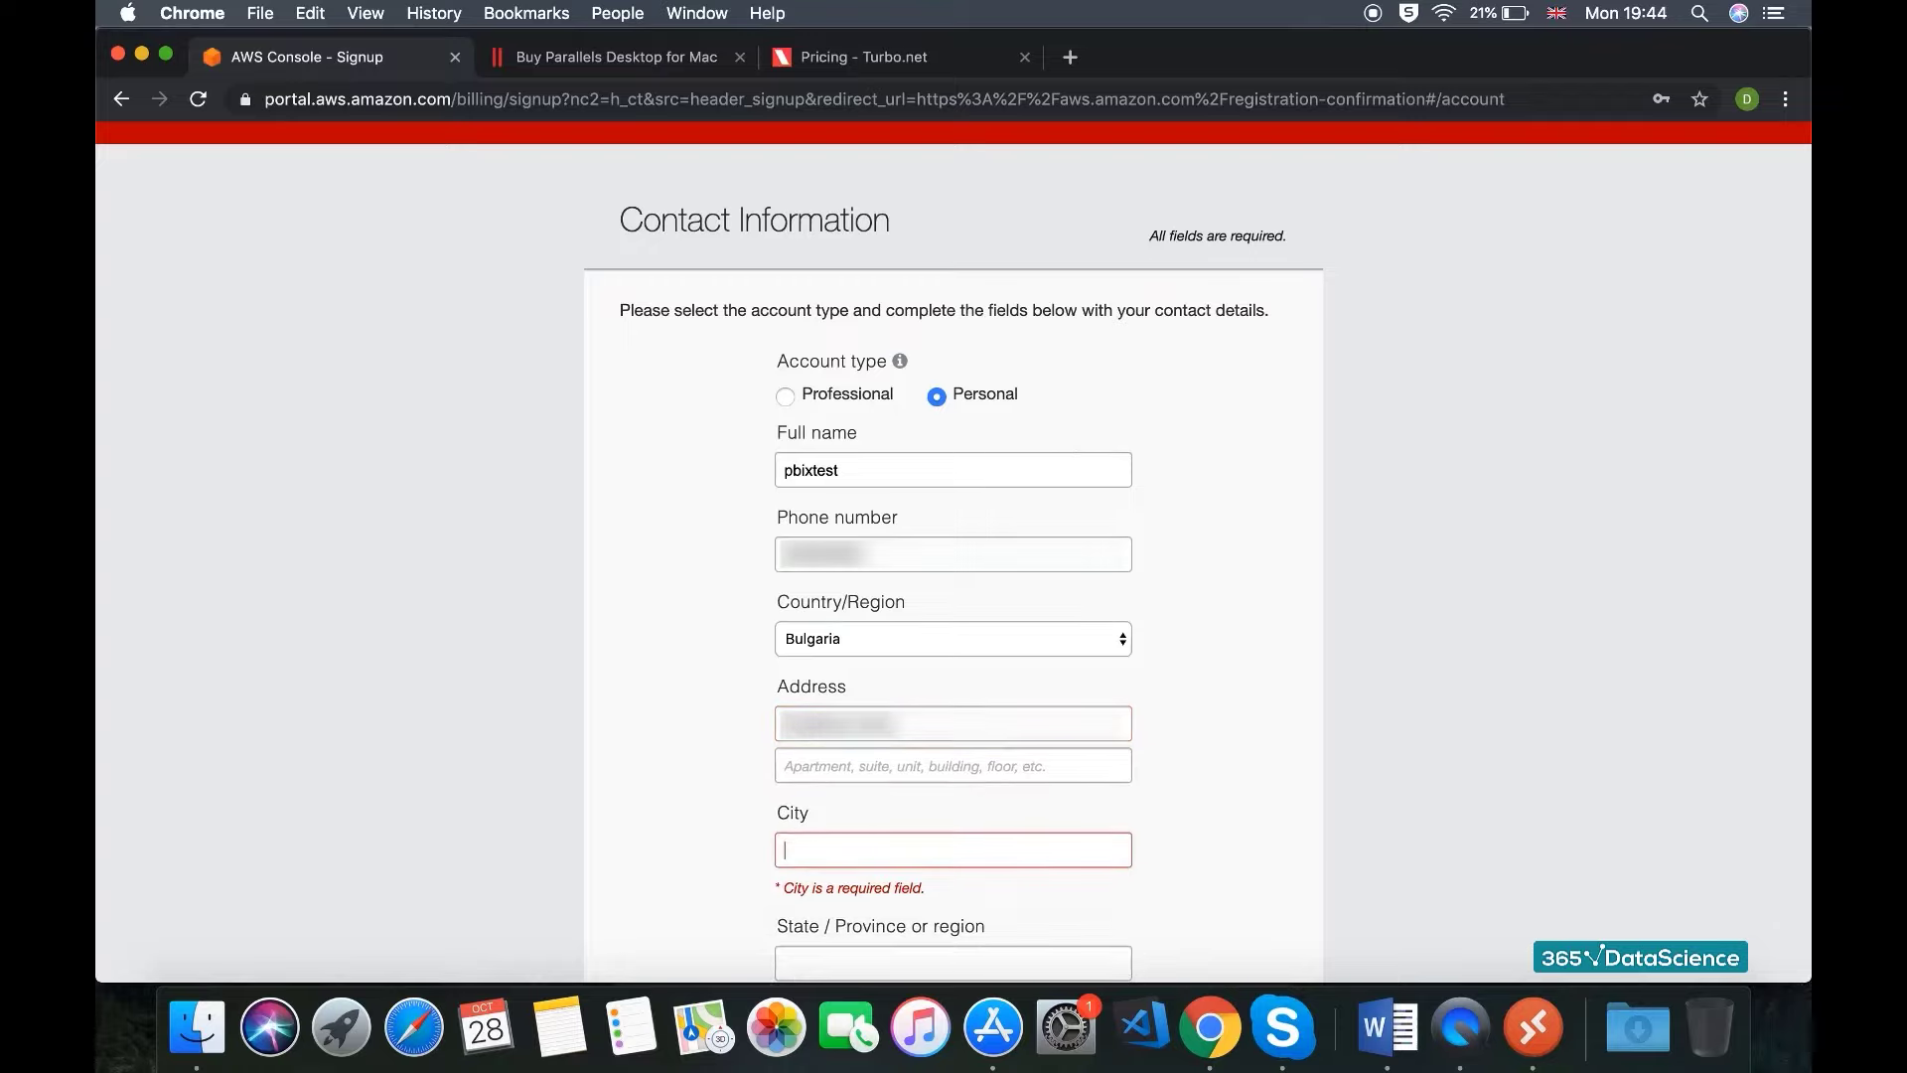
type("Blagoev")
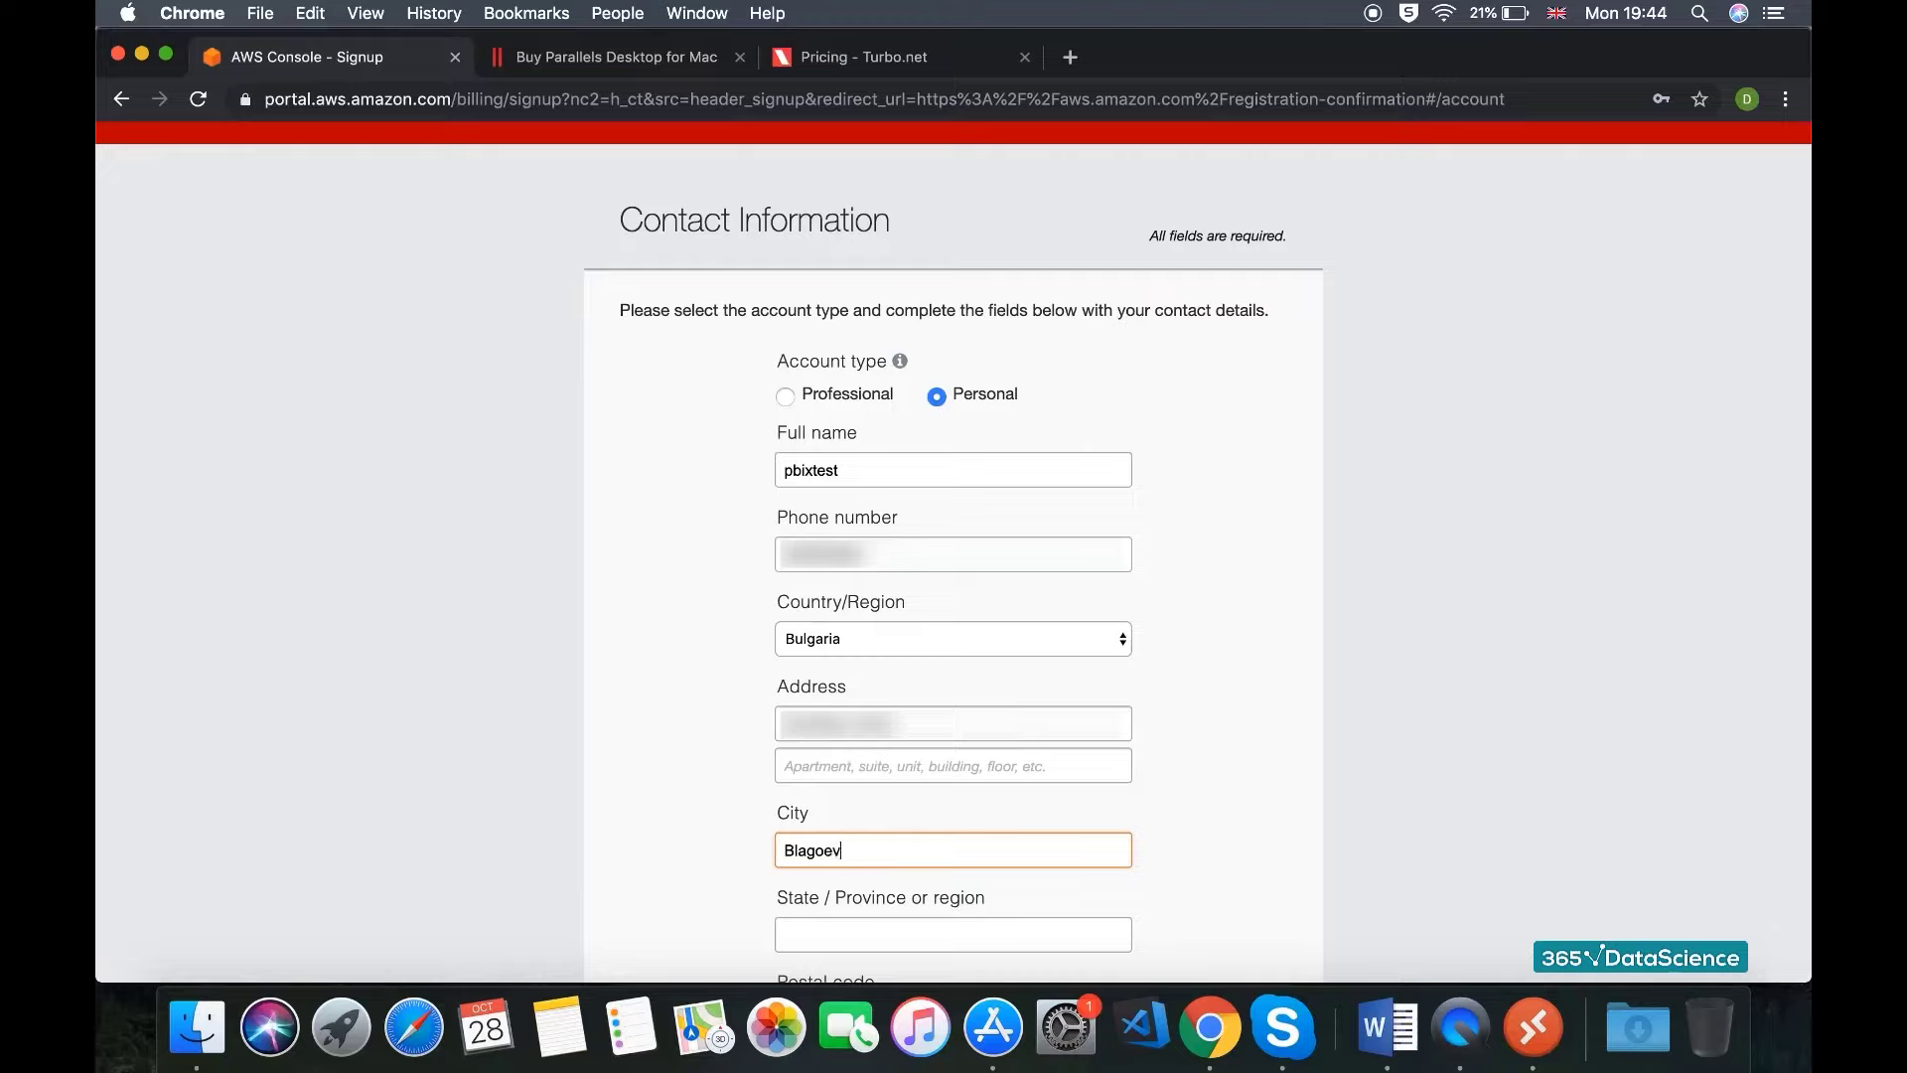
type("grad")
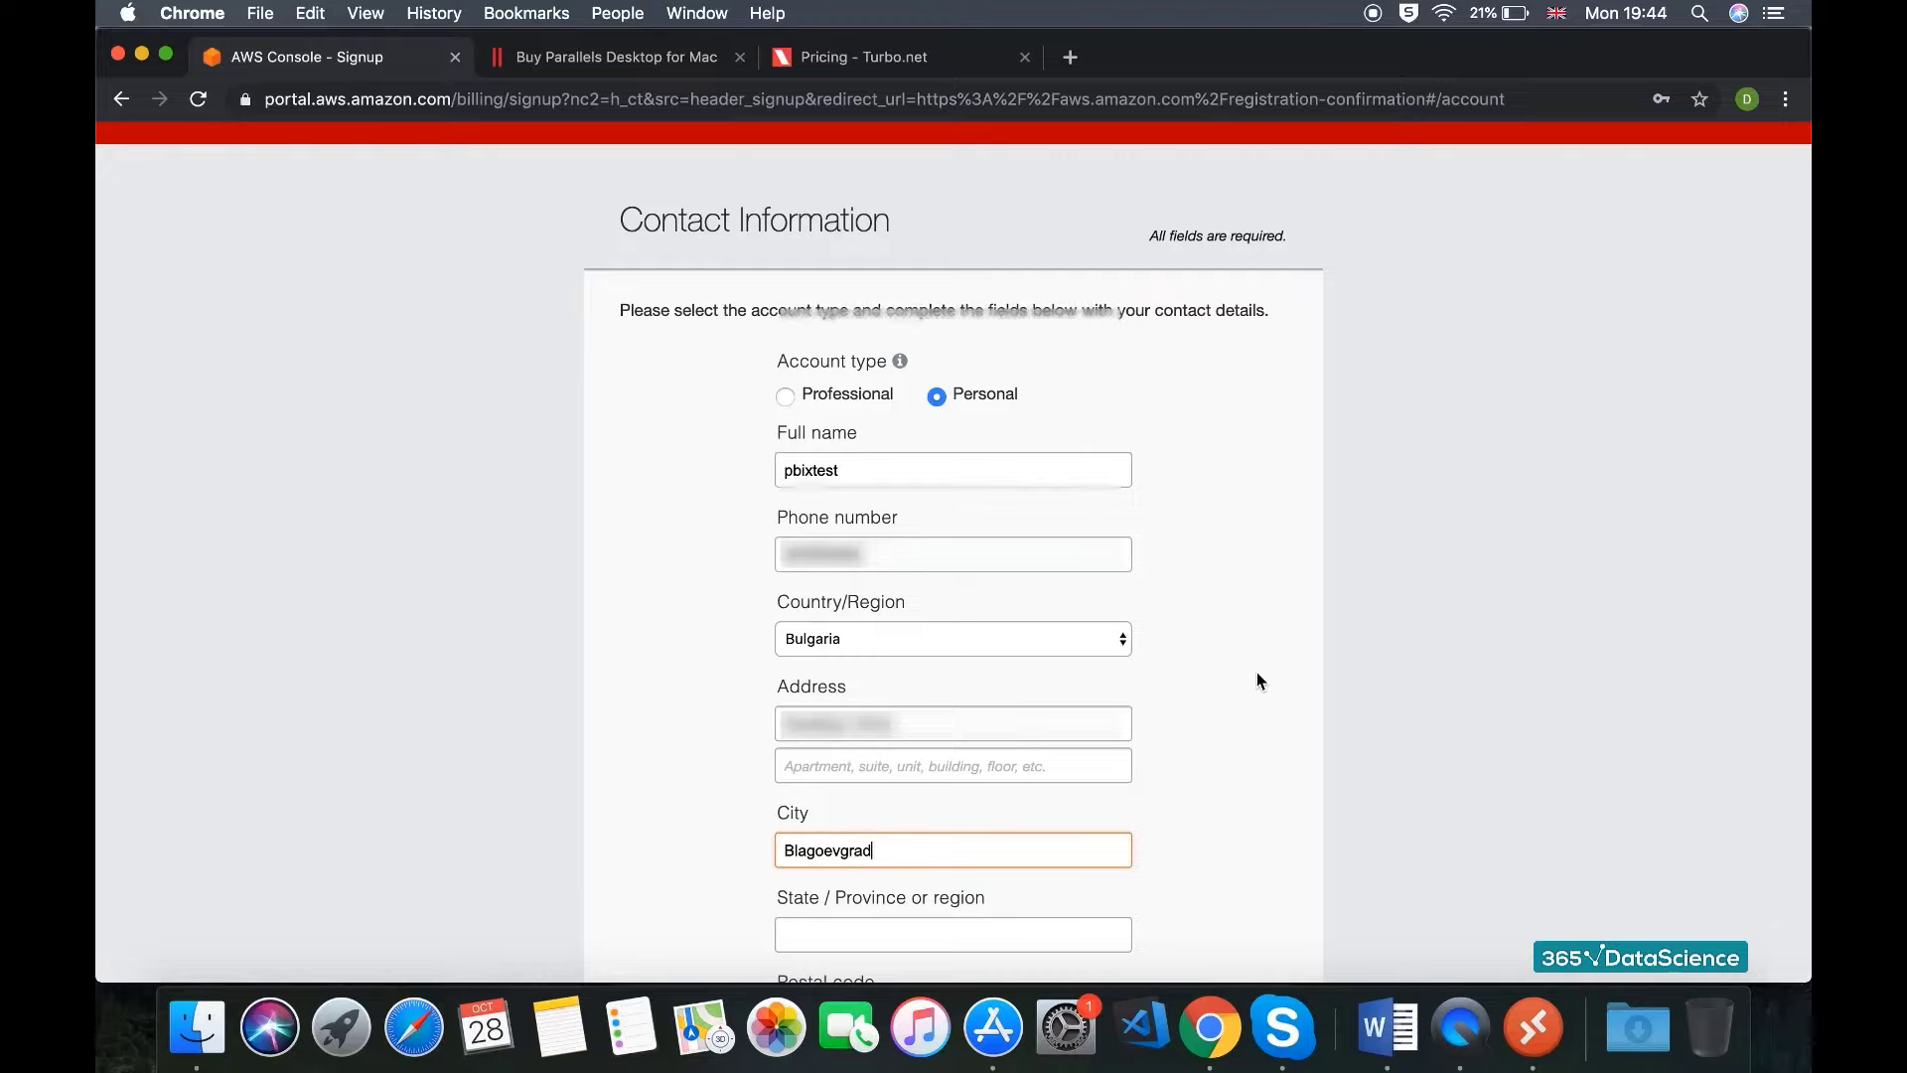
scroll(1256, 675, "down", 3)
scroll(1257, 674, "down", 2)
left_click(906, 679)
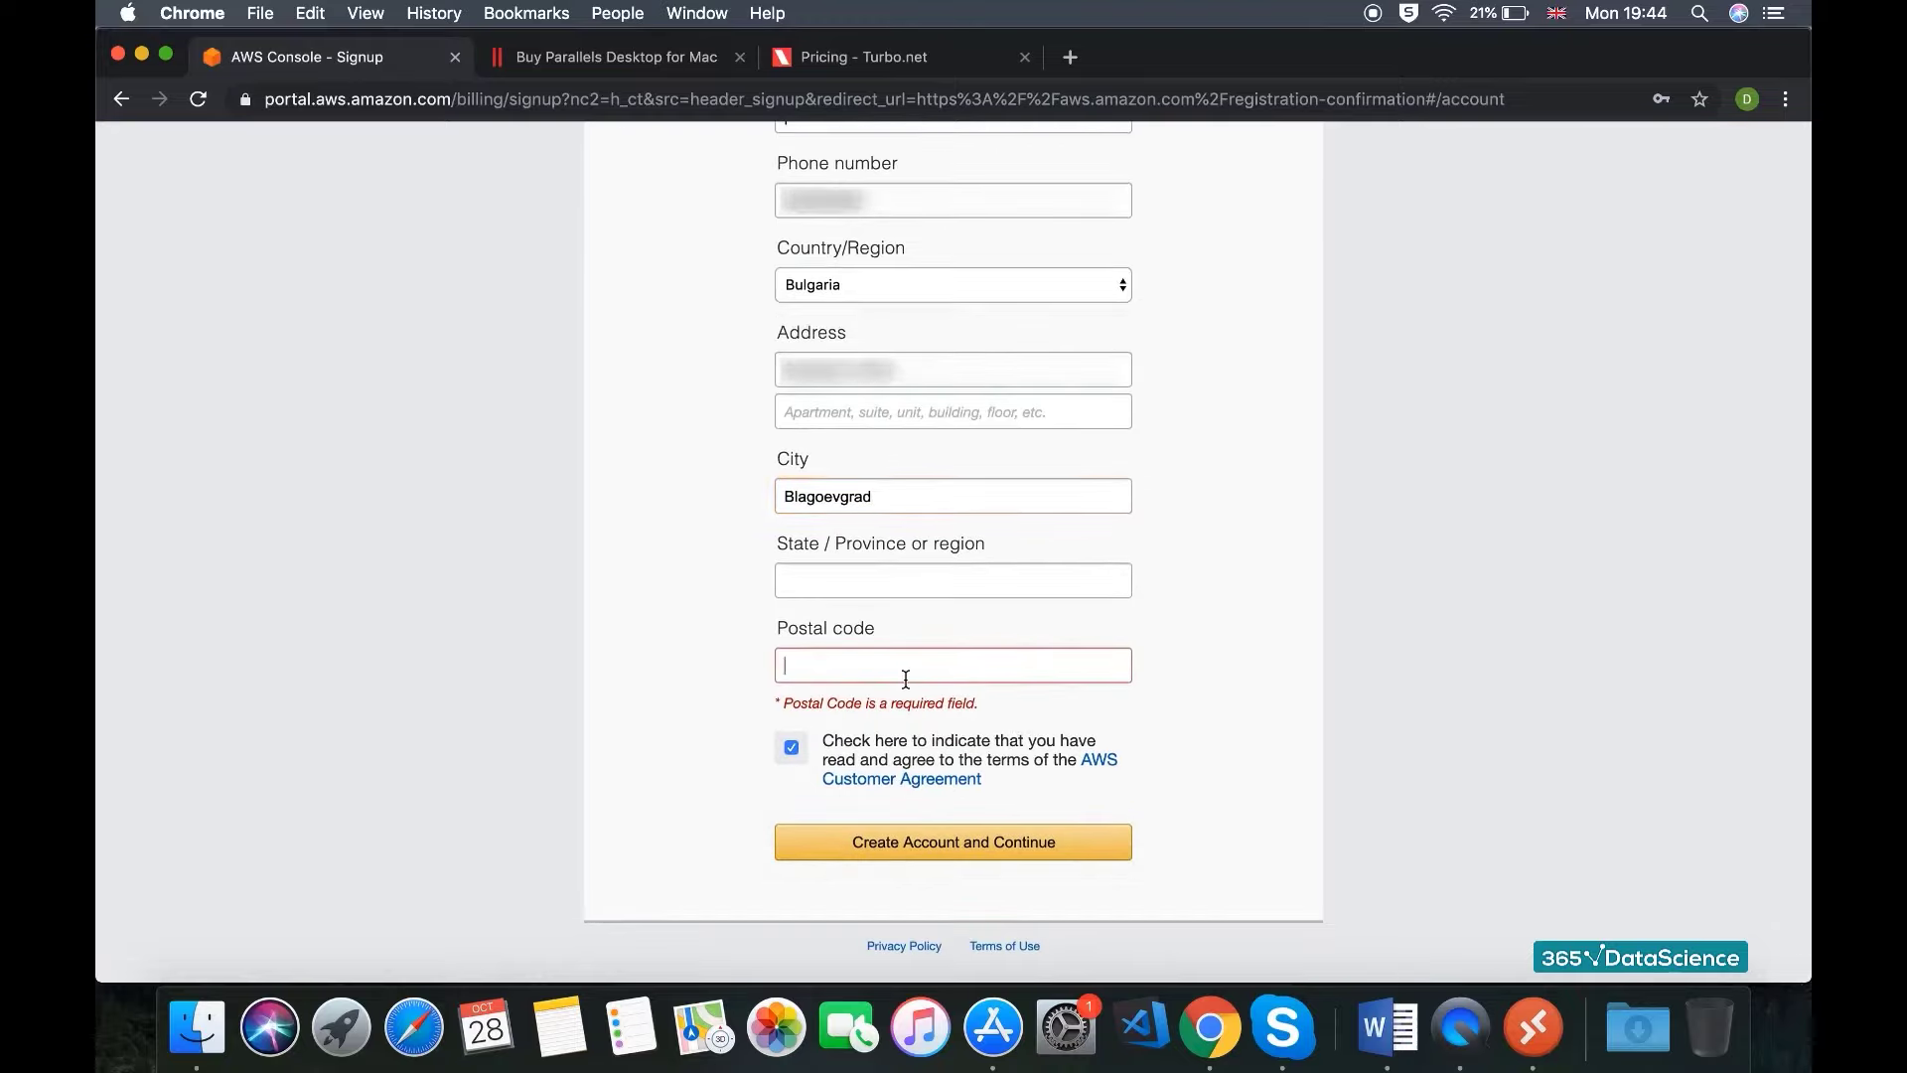
type("2700")
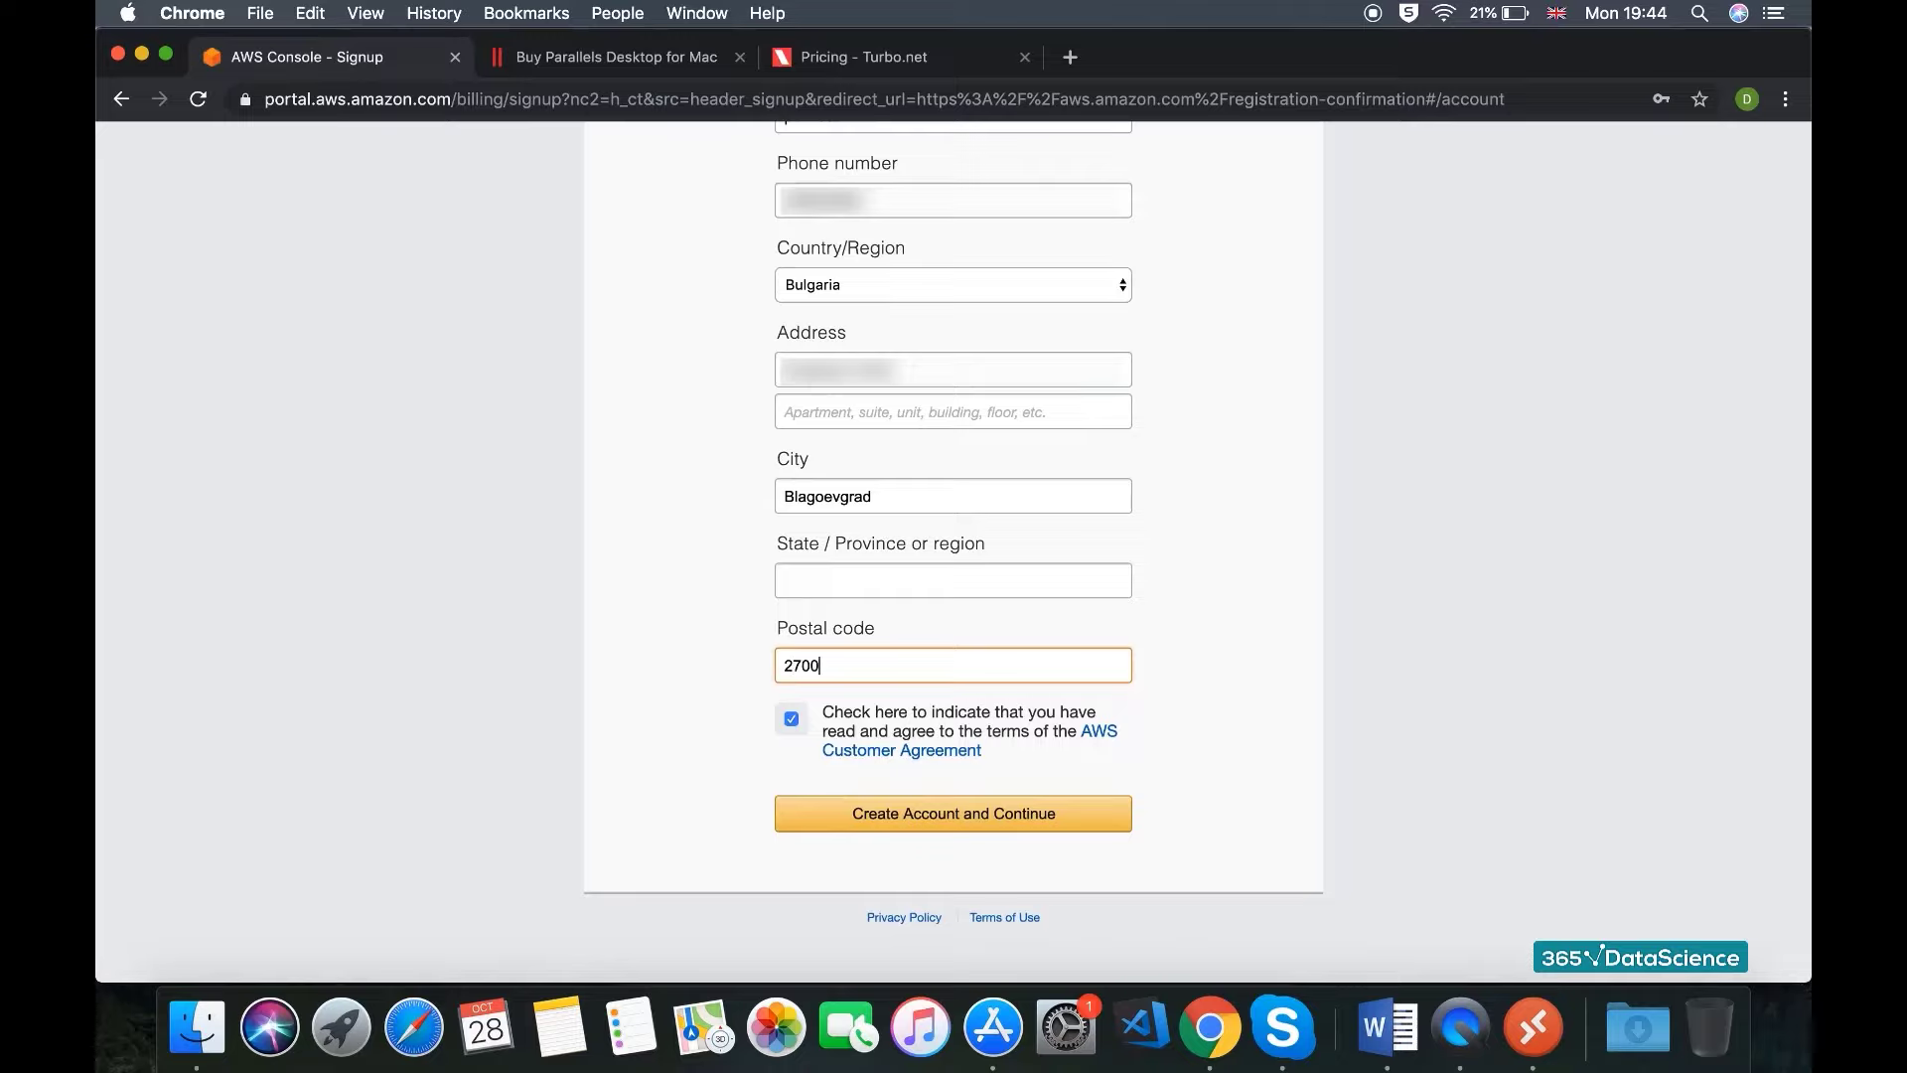
left_click(1028, 827)
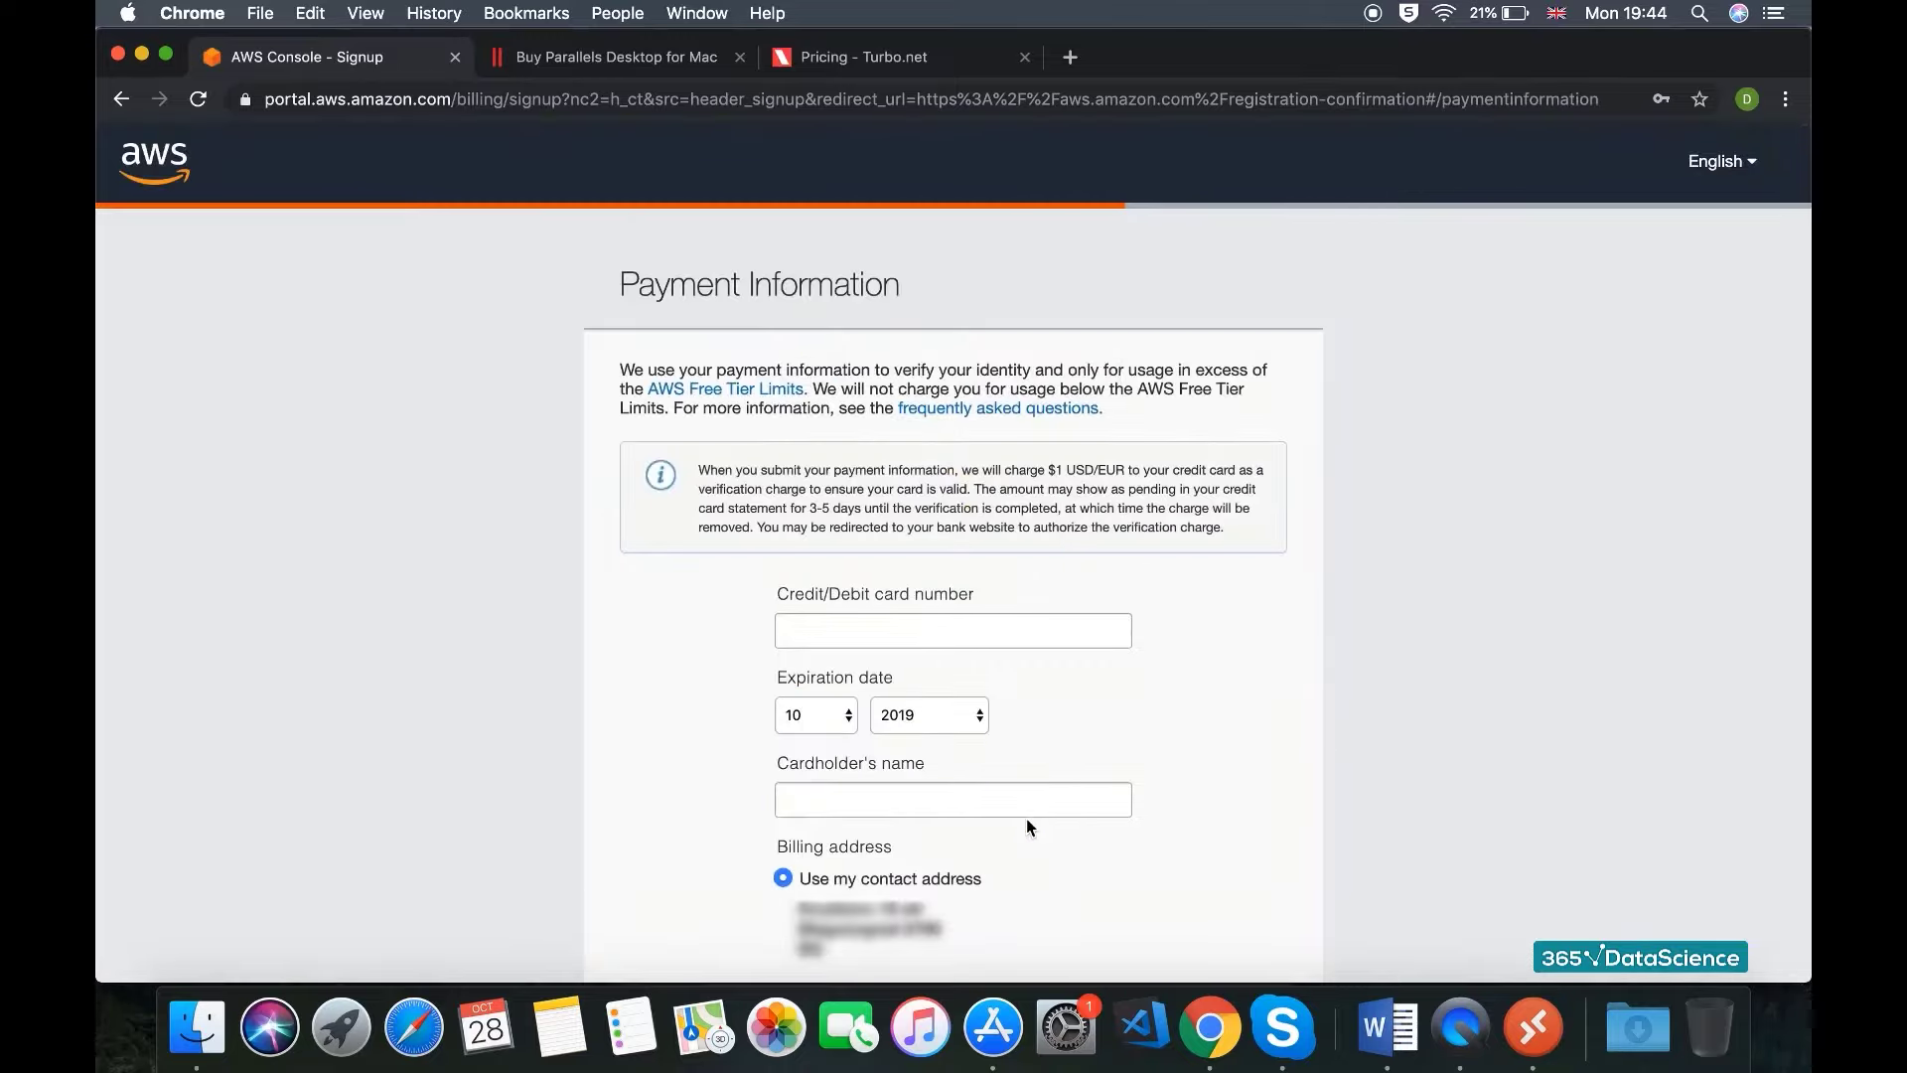
Scroll through the Payment Information page
scroll(1466, 444, "down", 1)
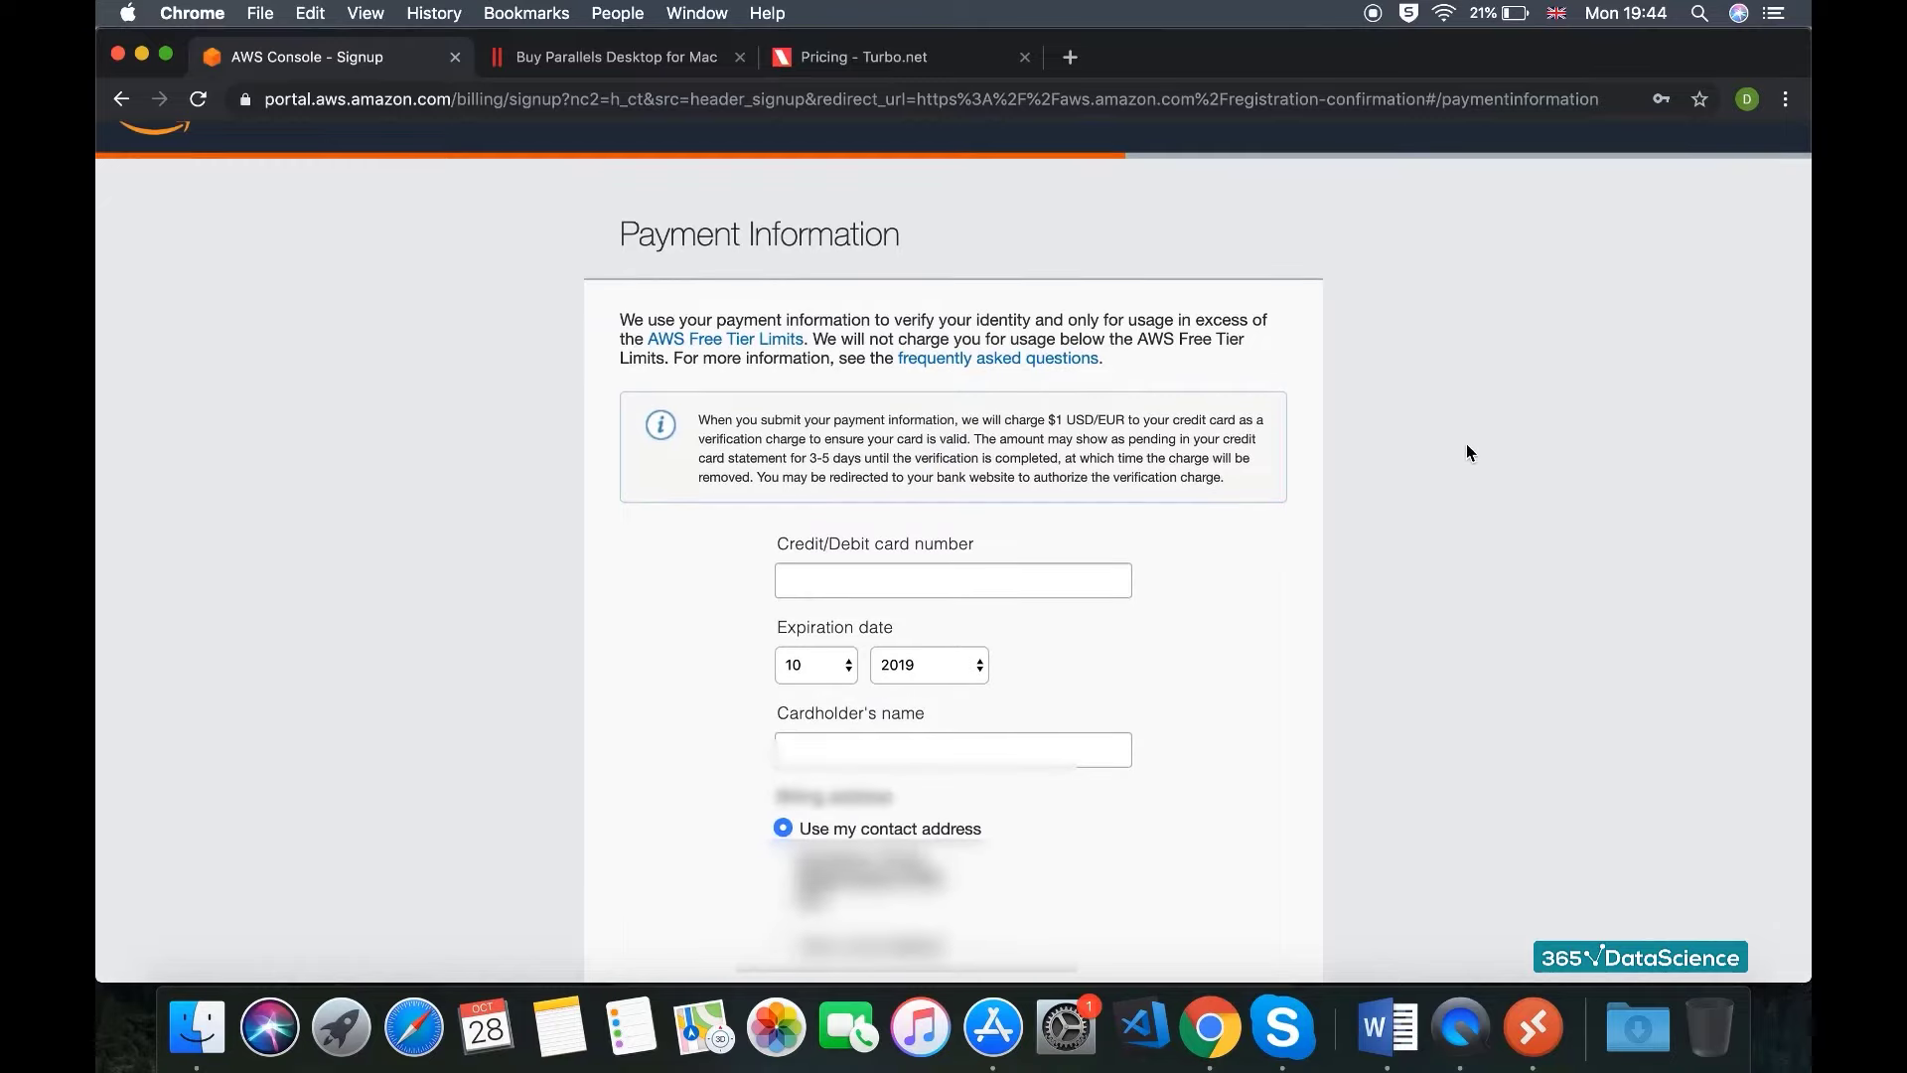
scroll(1477, 480, "down", 1)
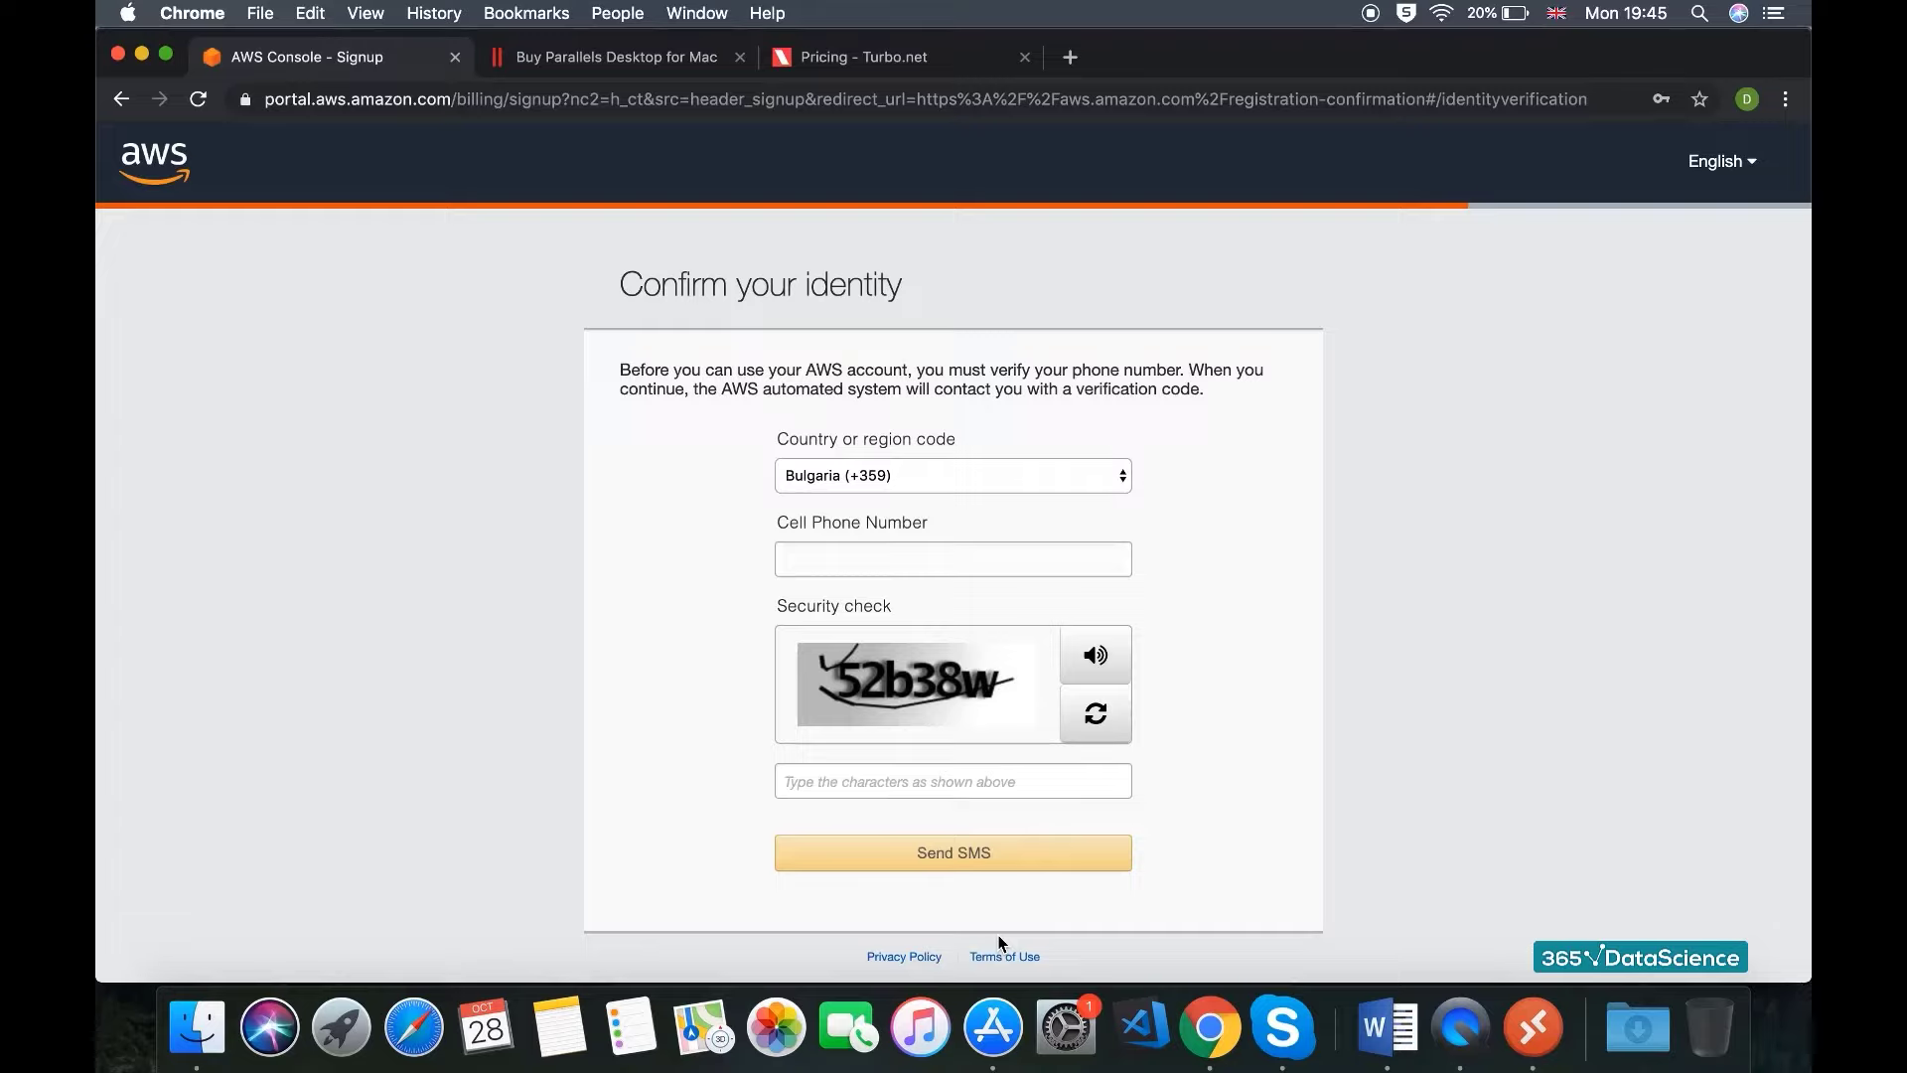
Enter the cell phone number and security check characters, then request the SMS code
left_click(860, 562)
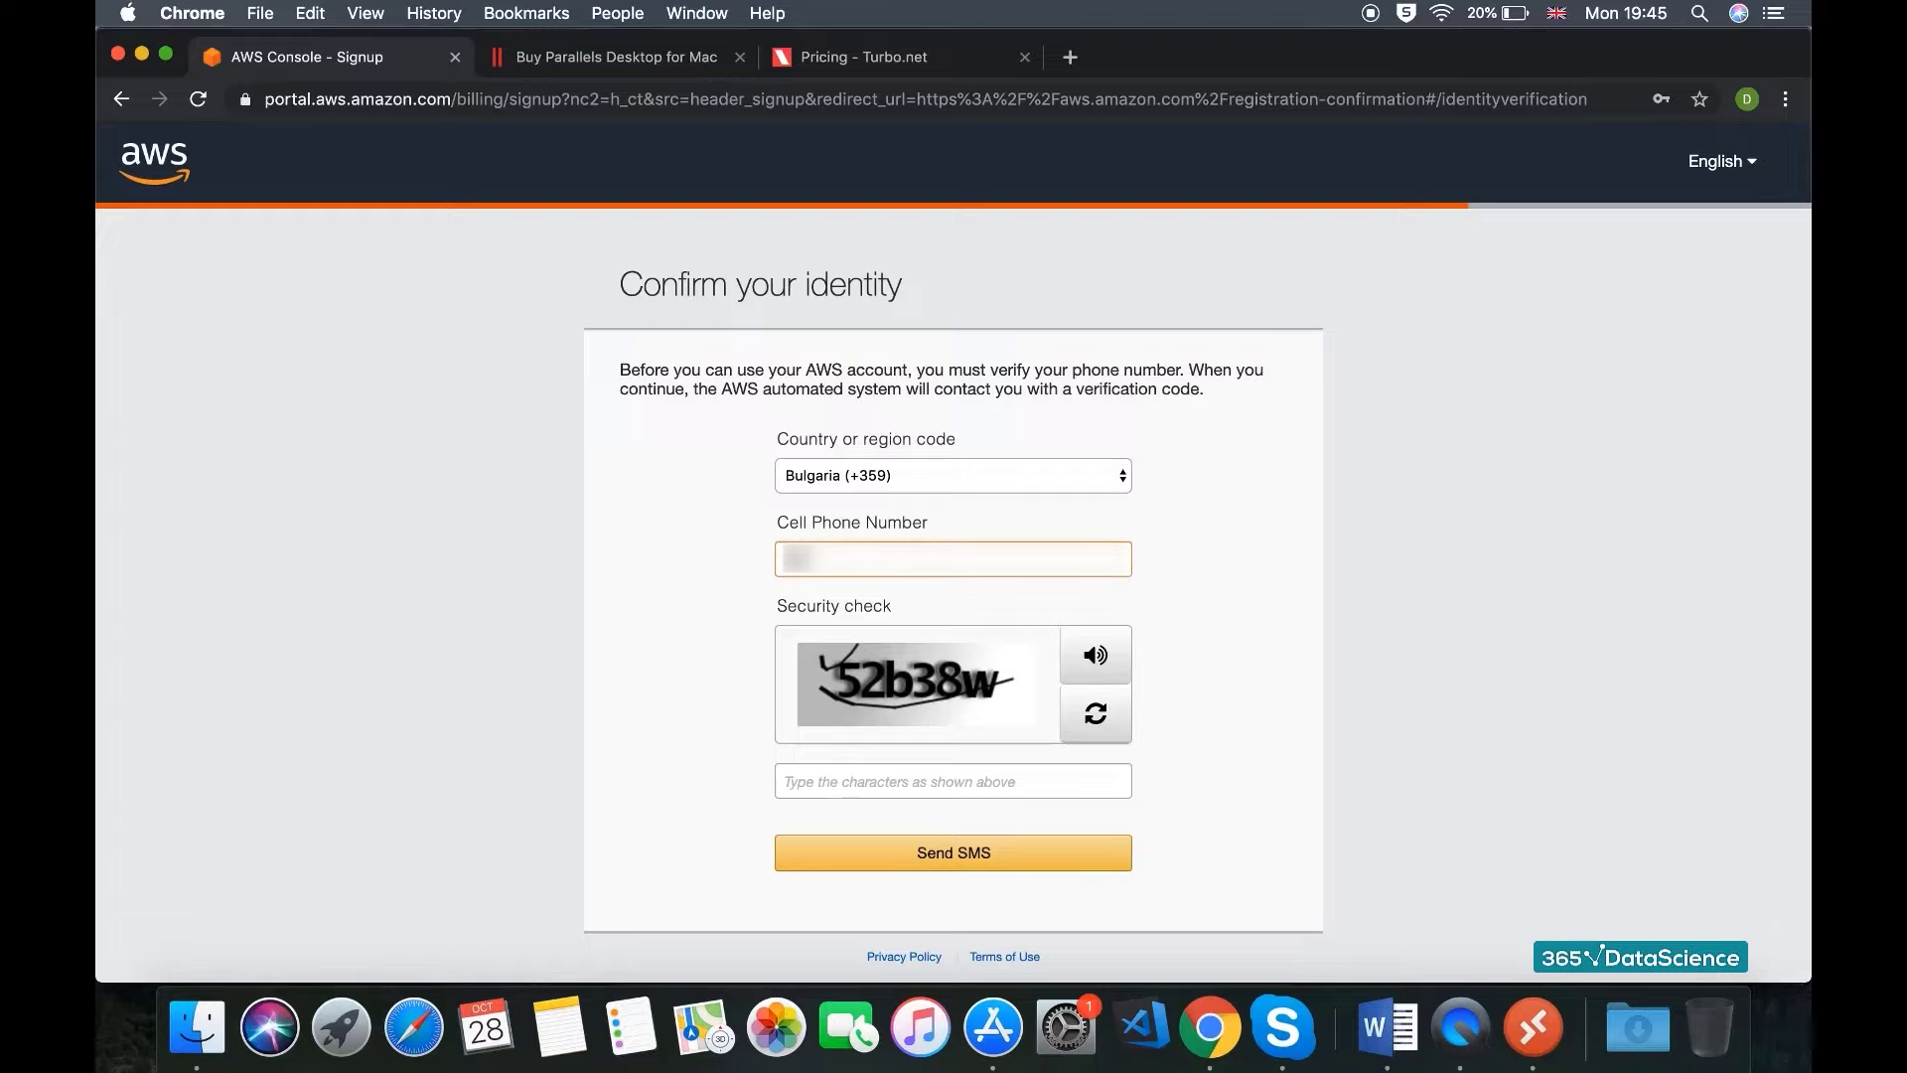
left_click(863, 784)
type("52b")
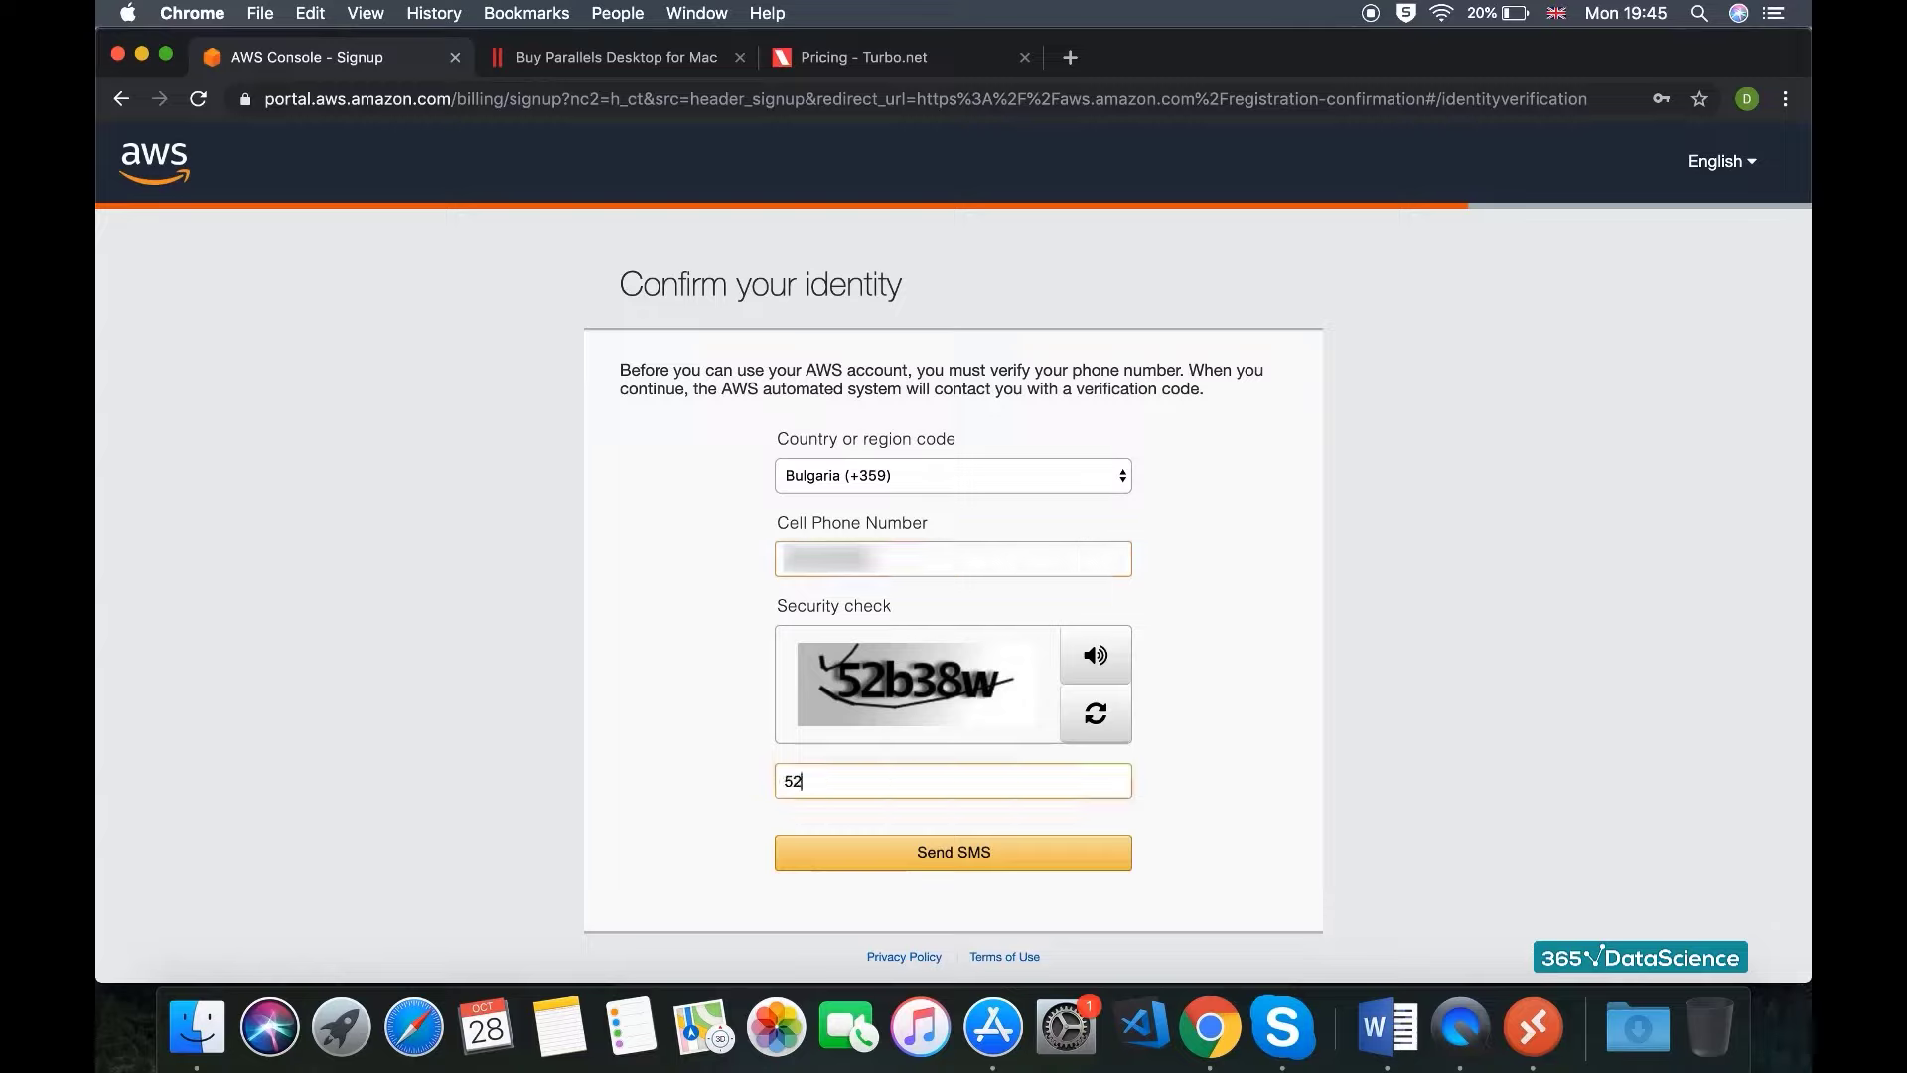
type("38w")
left_click(907, 864)
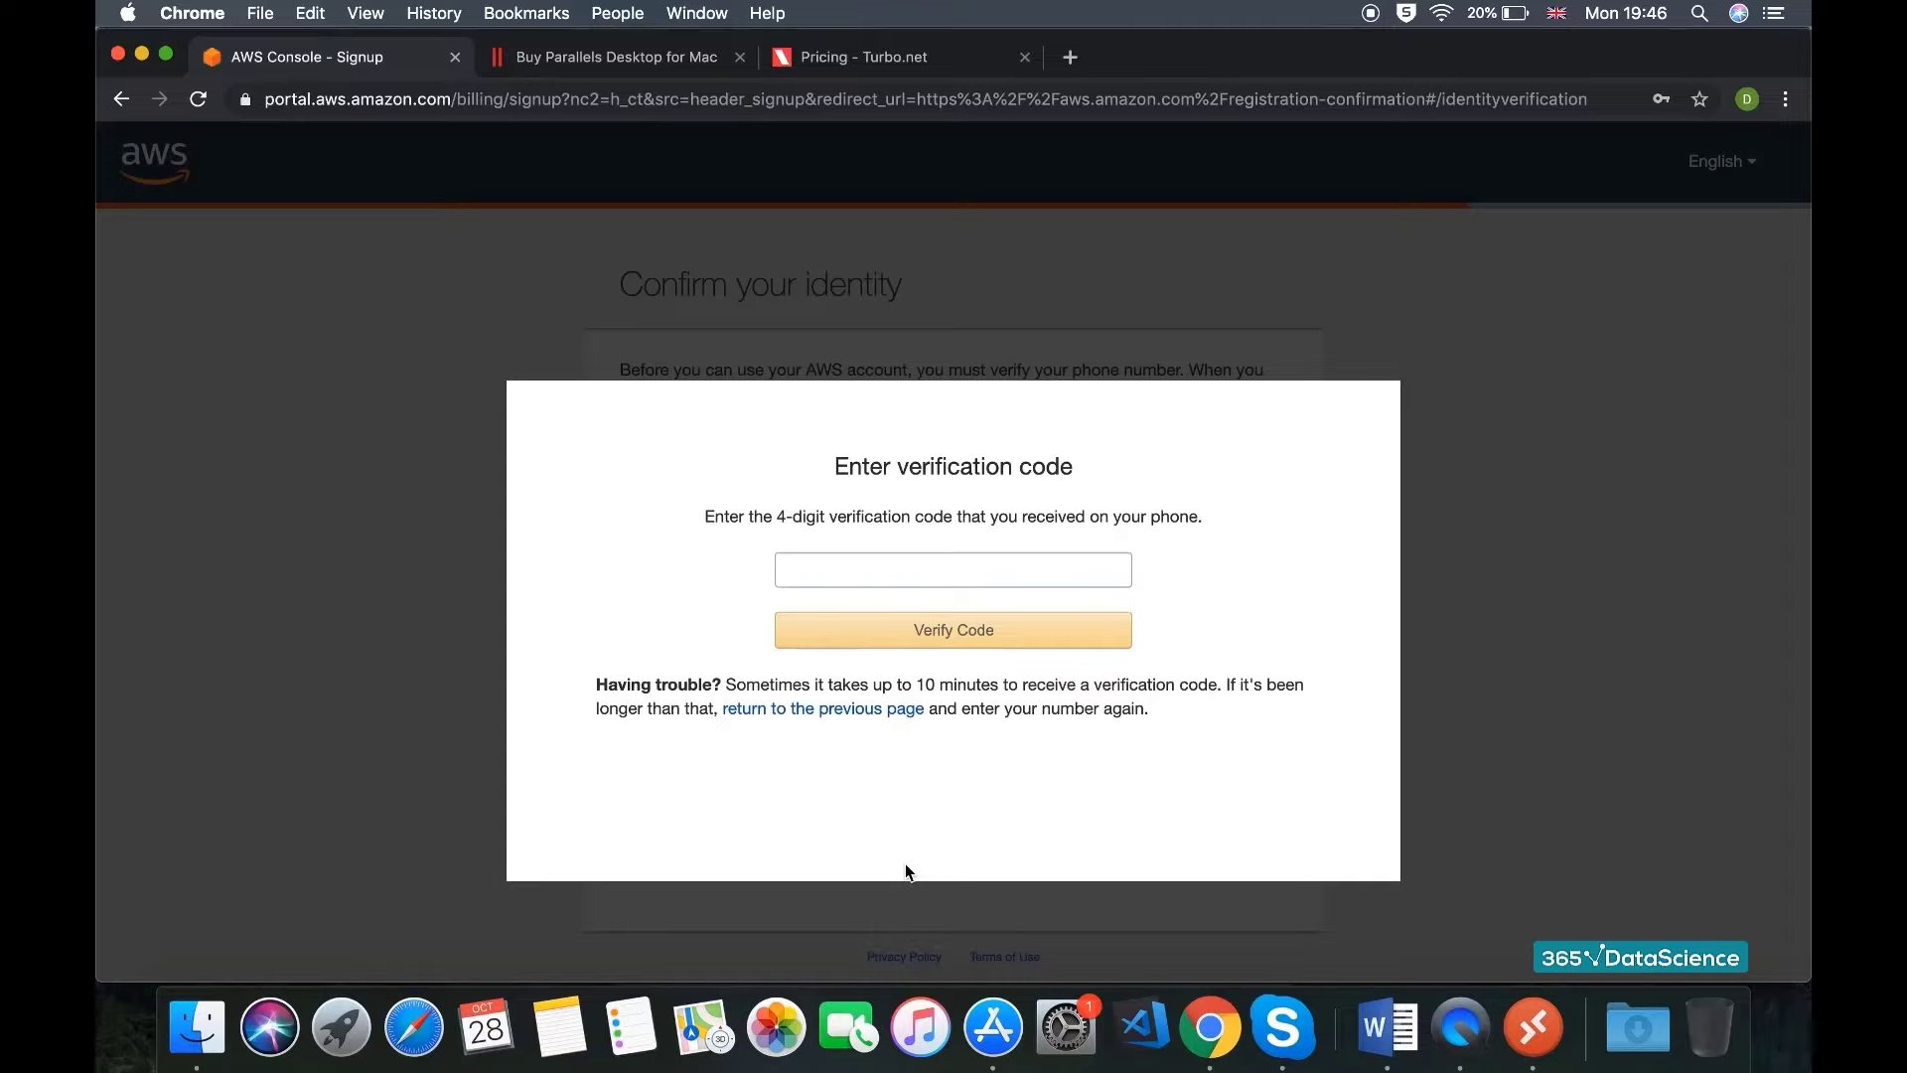
Enter the received 4-digit verification code and verify it
left_click(823, 580)
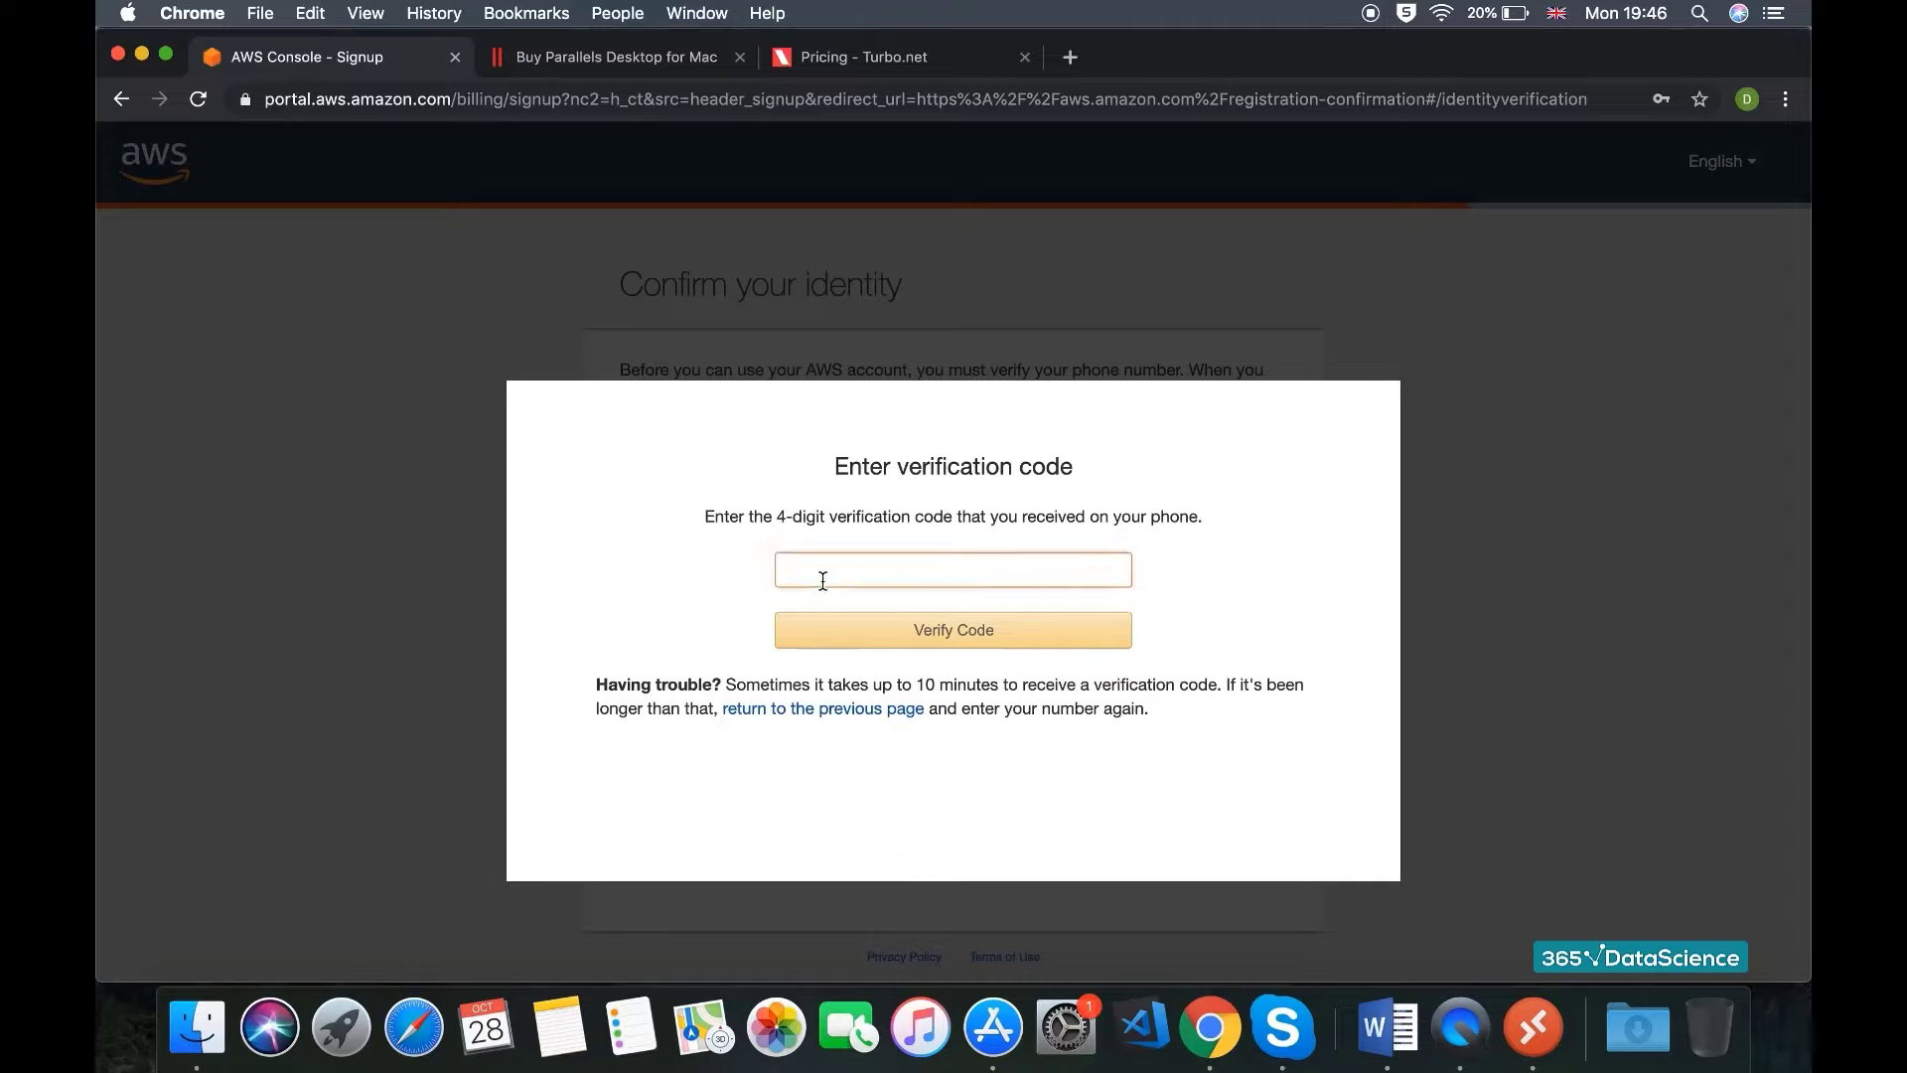
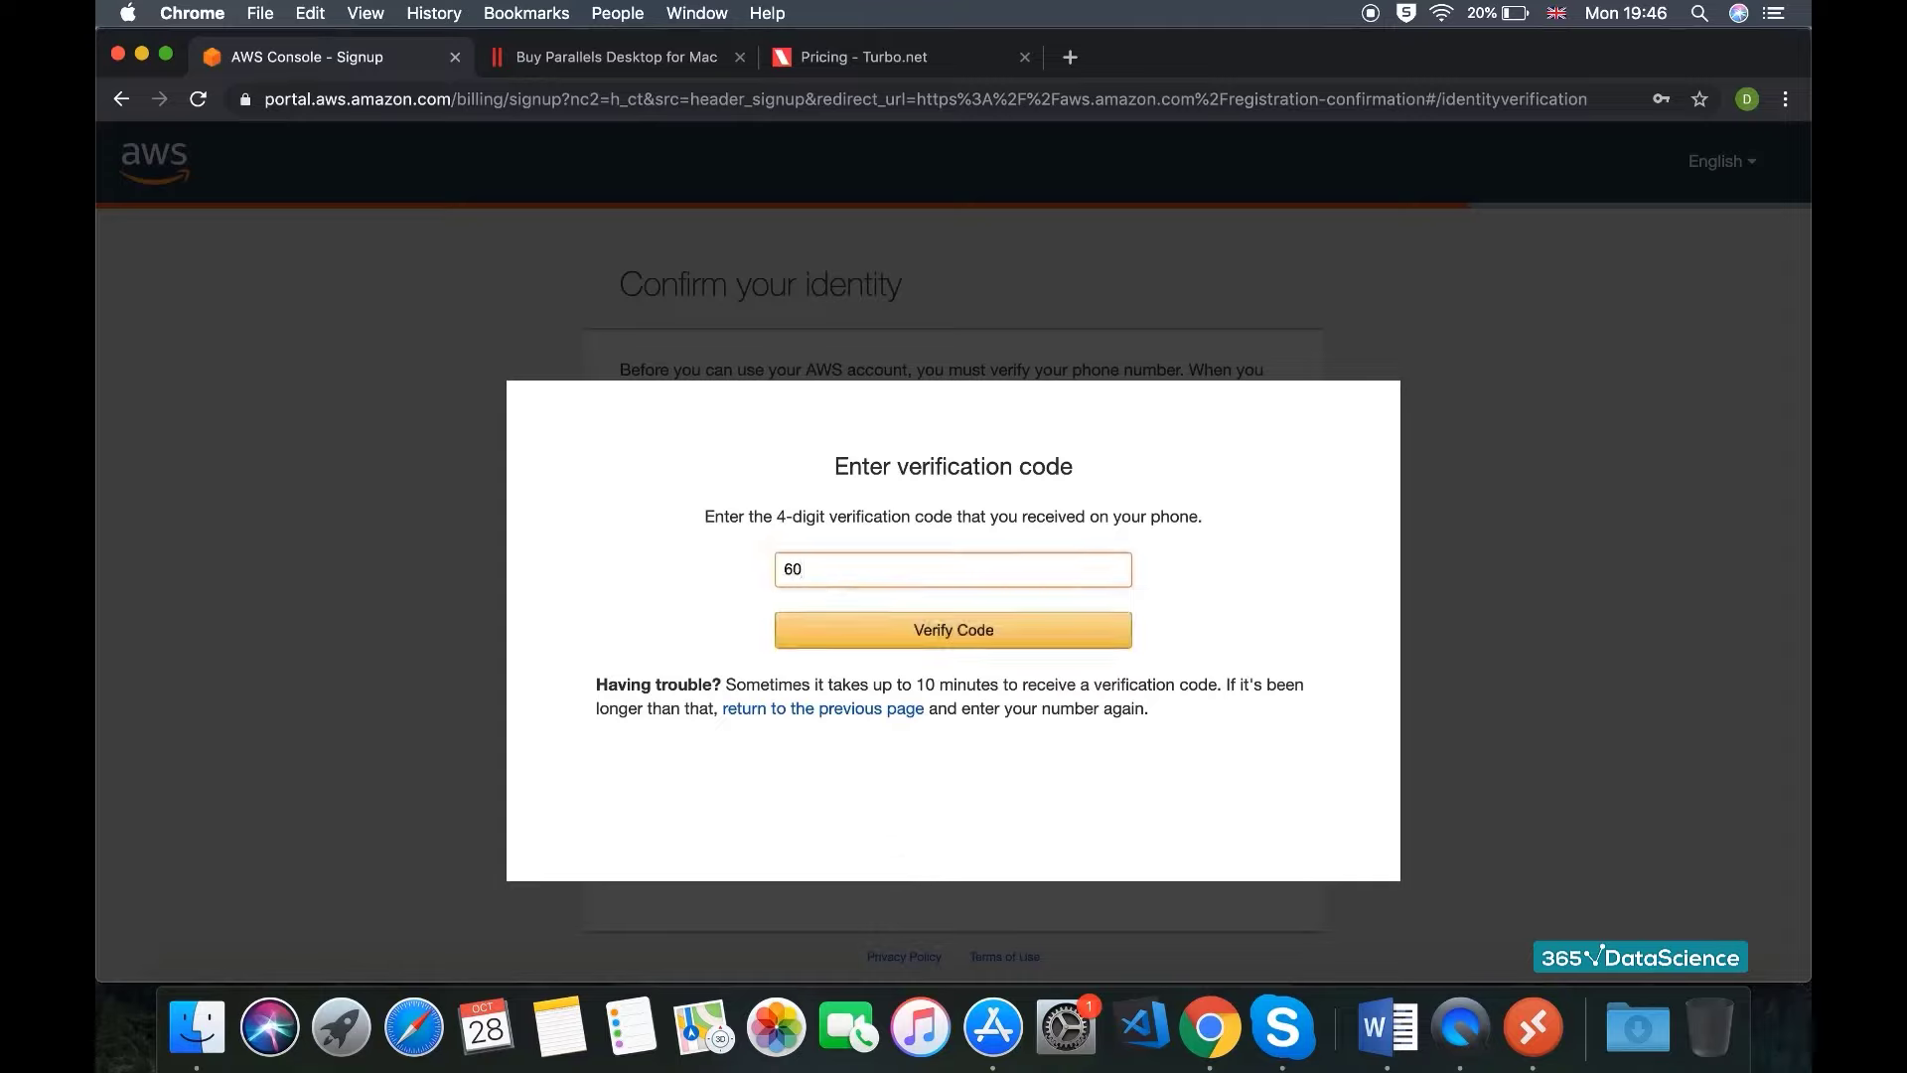
left_click(854, 632)
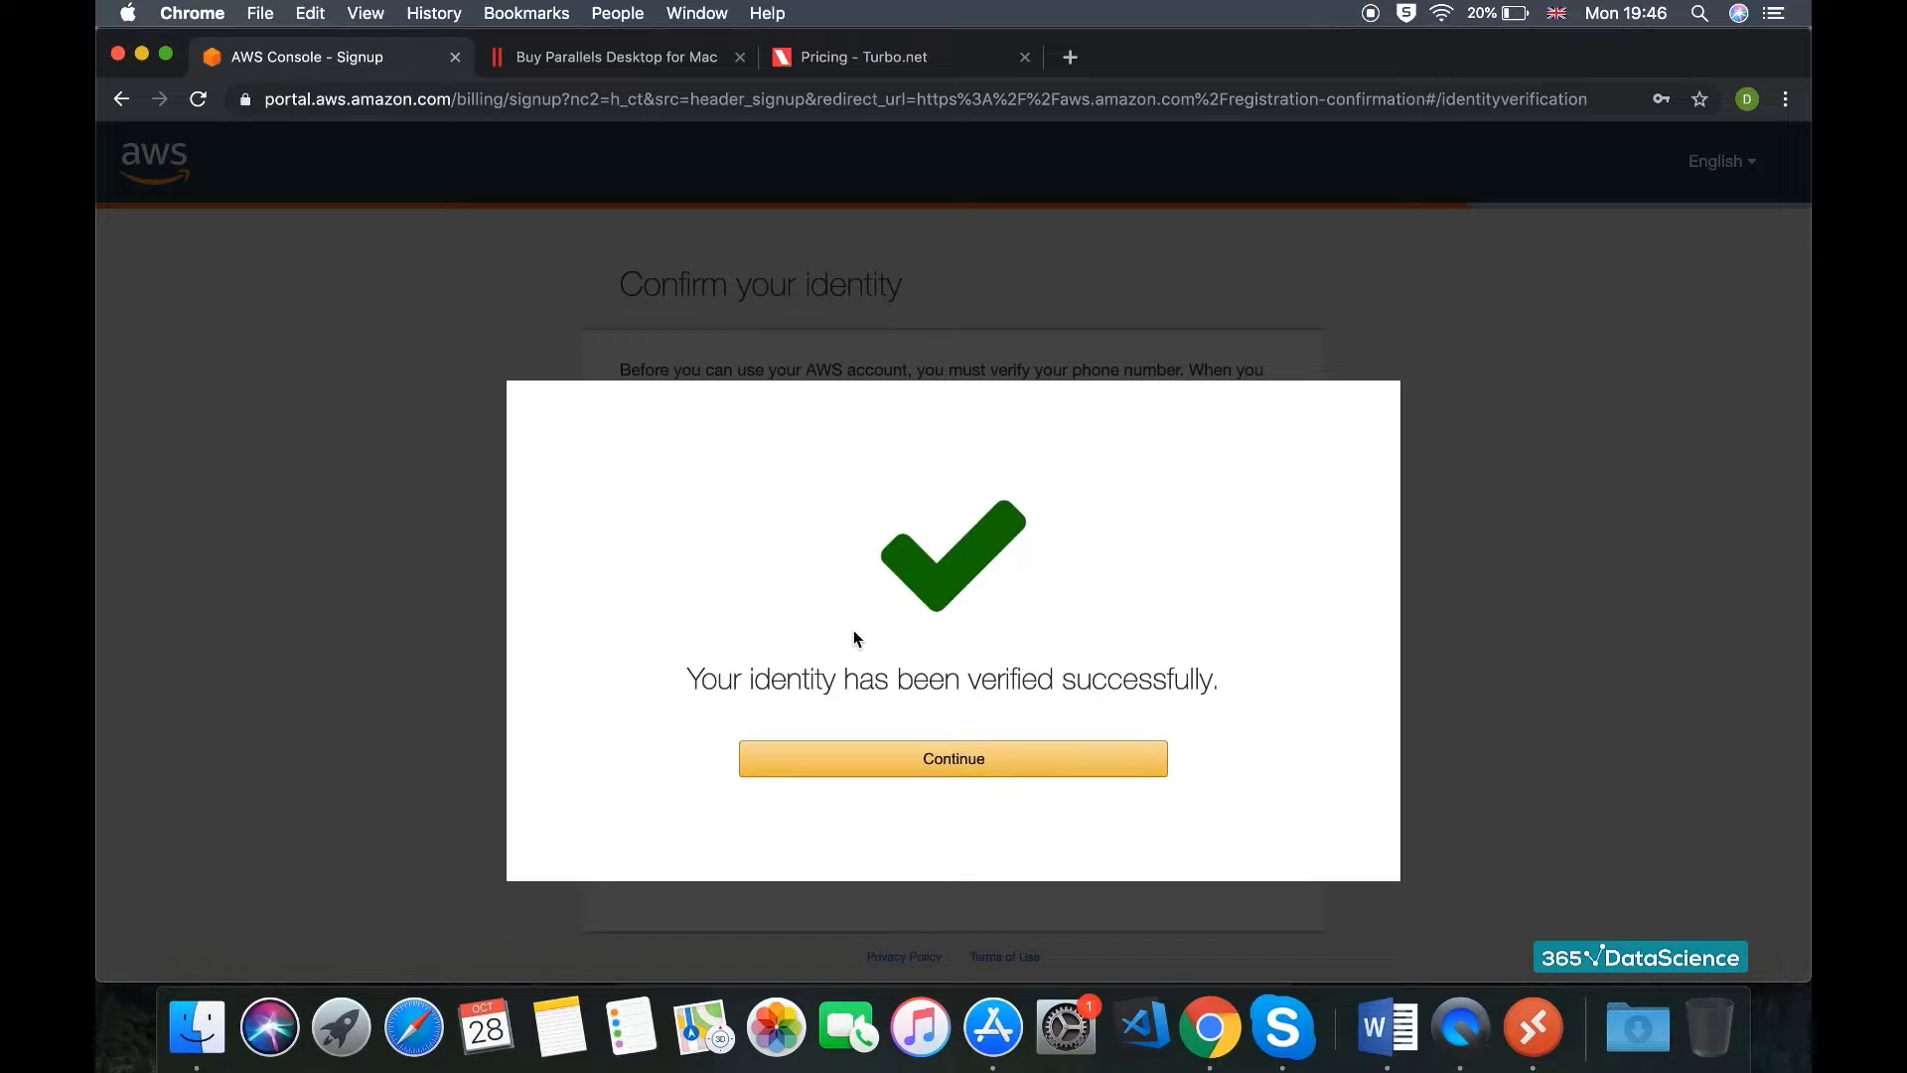
Close the Parallels and Turbo.net tabs and select the free Basic support plan
left_click(950, 749)
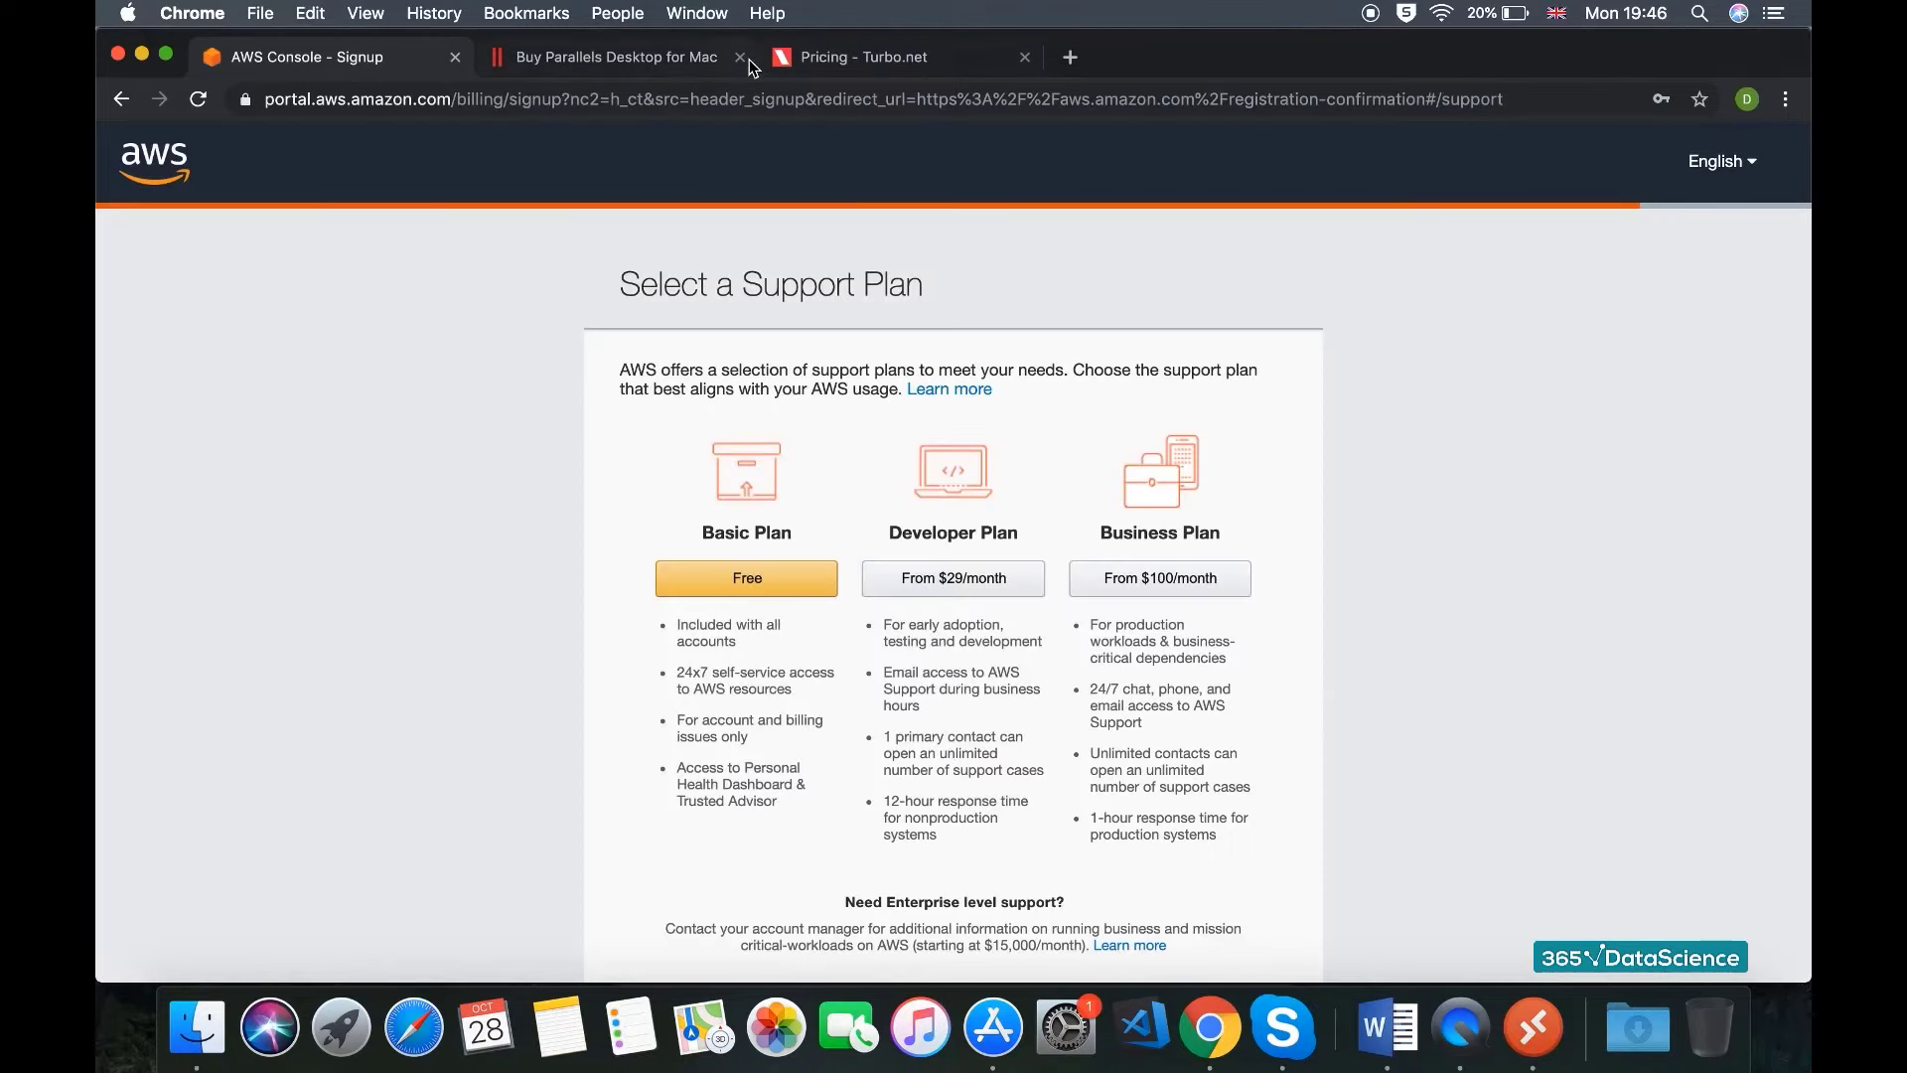
left_click(745, 59)
left_click(745, 59)
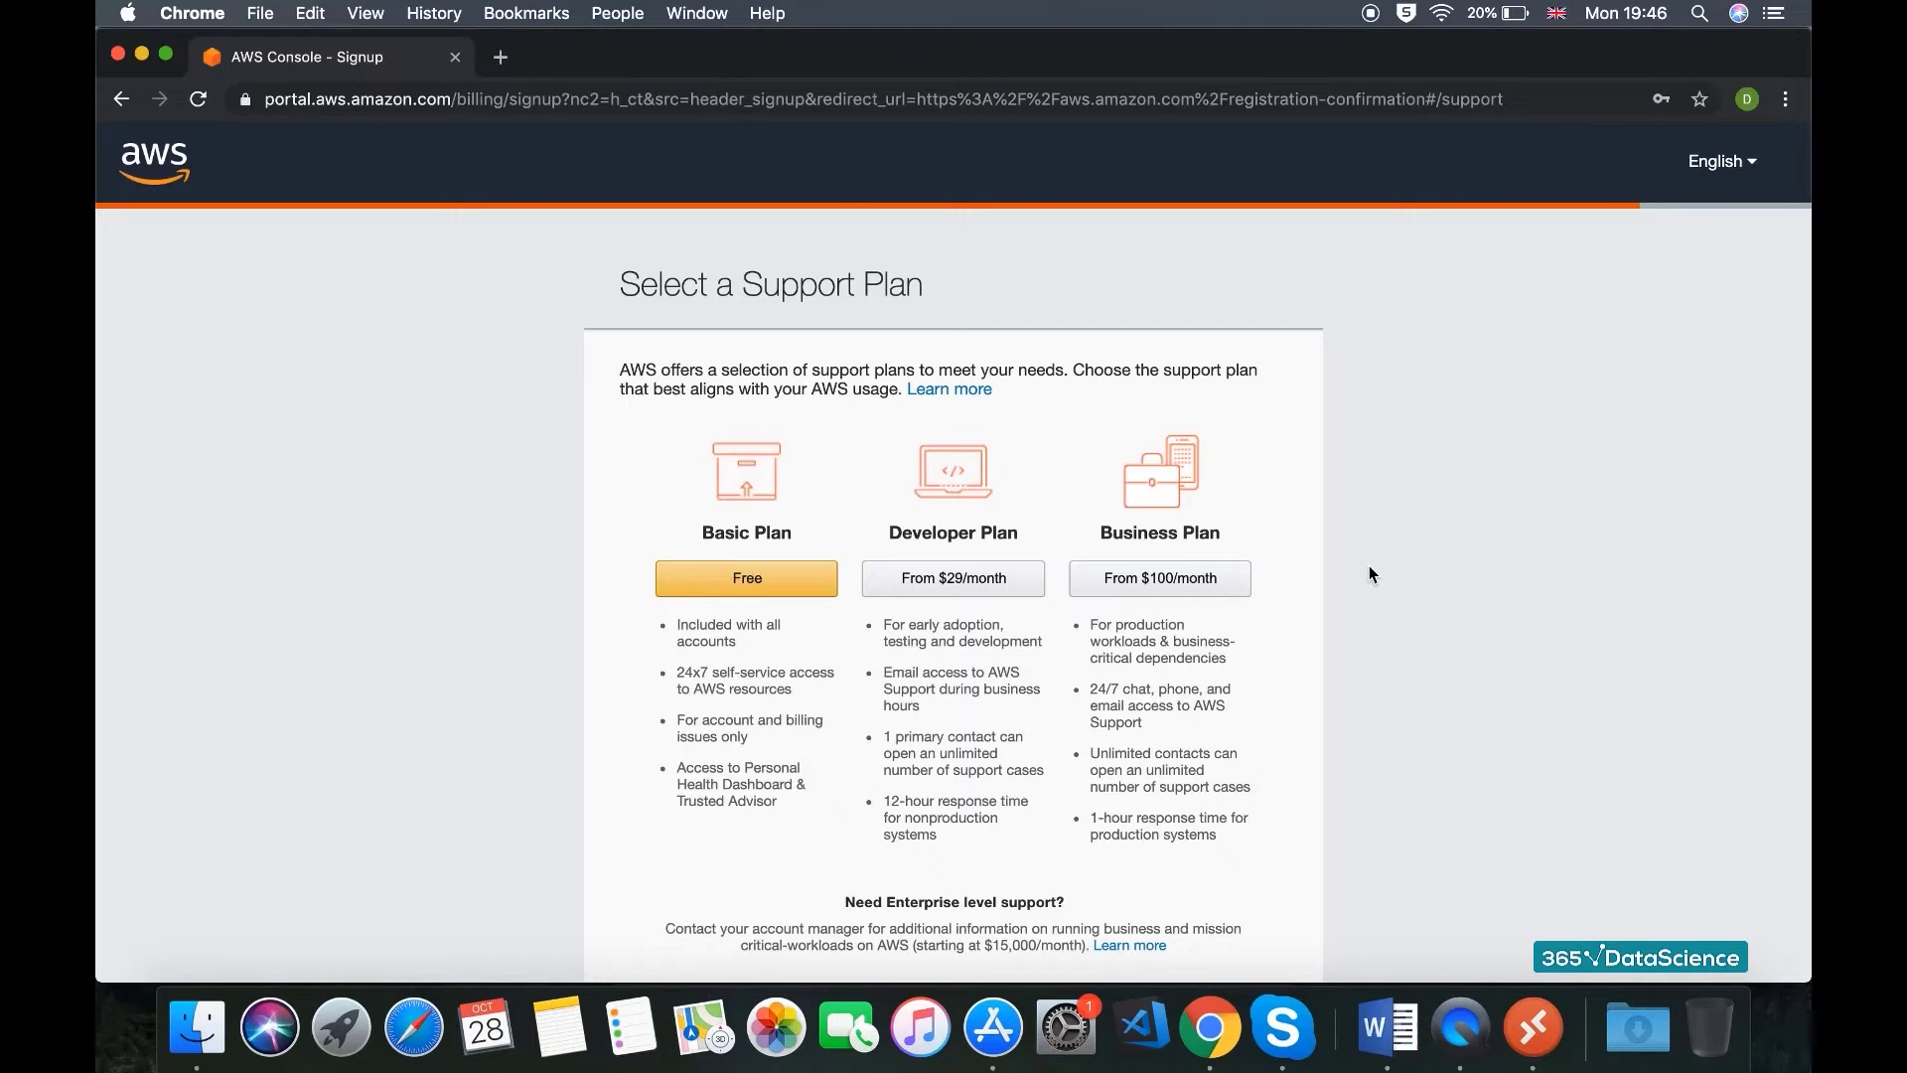
scroll(1369, 574, "down", 2)
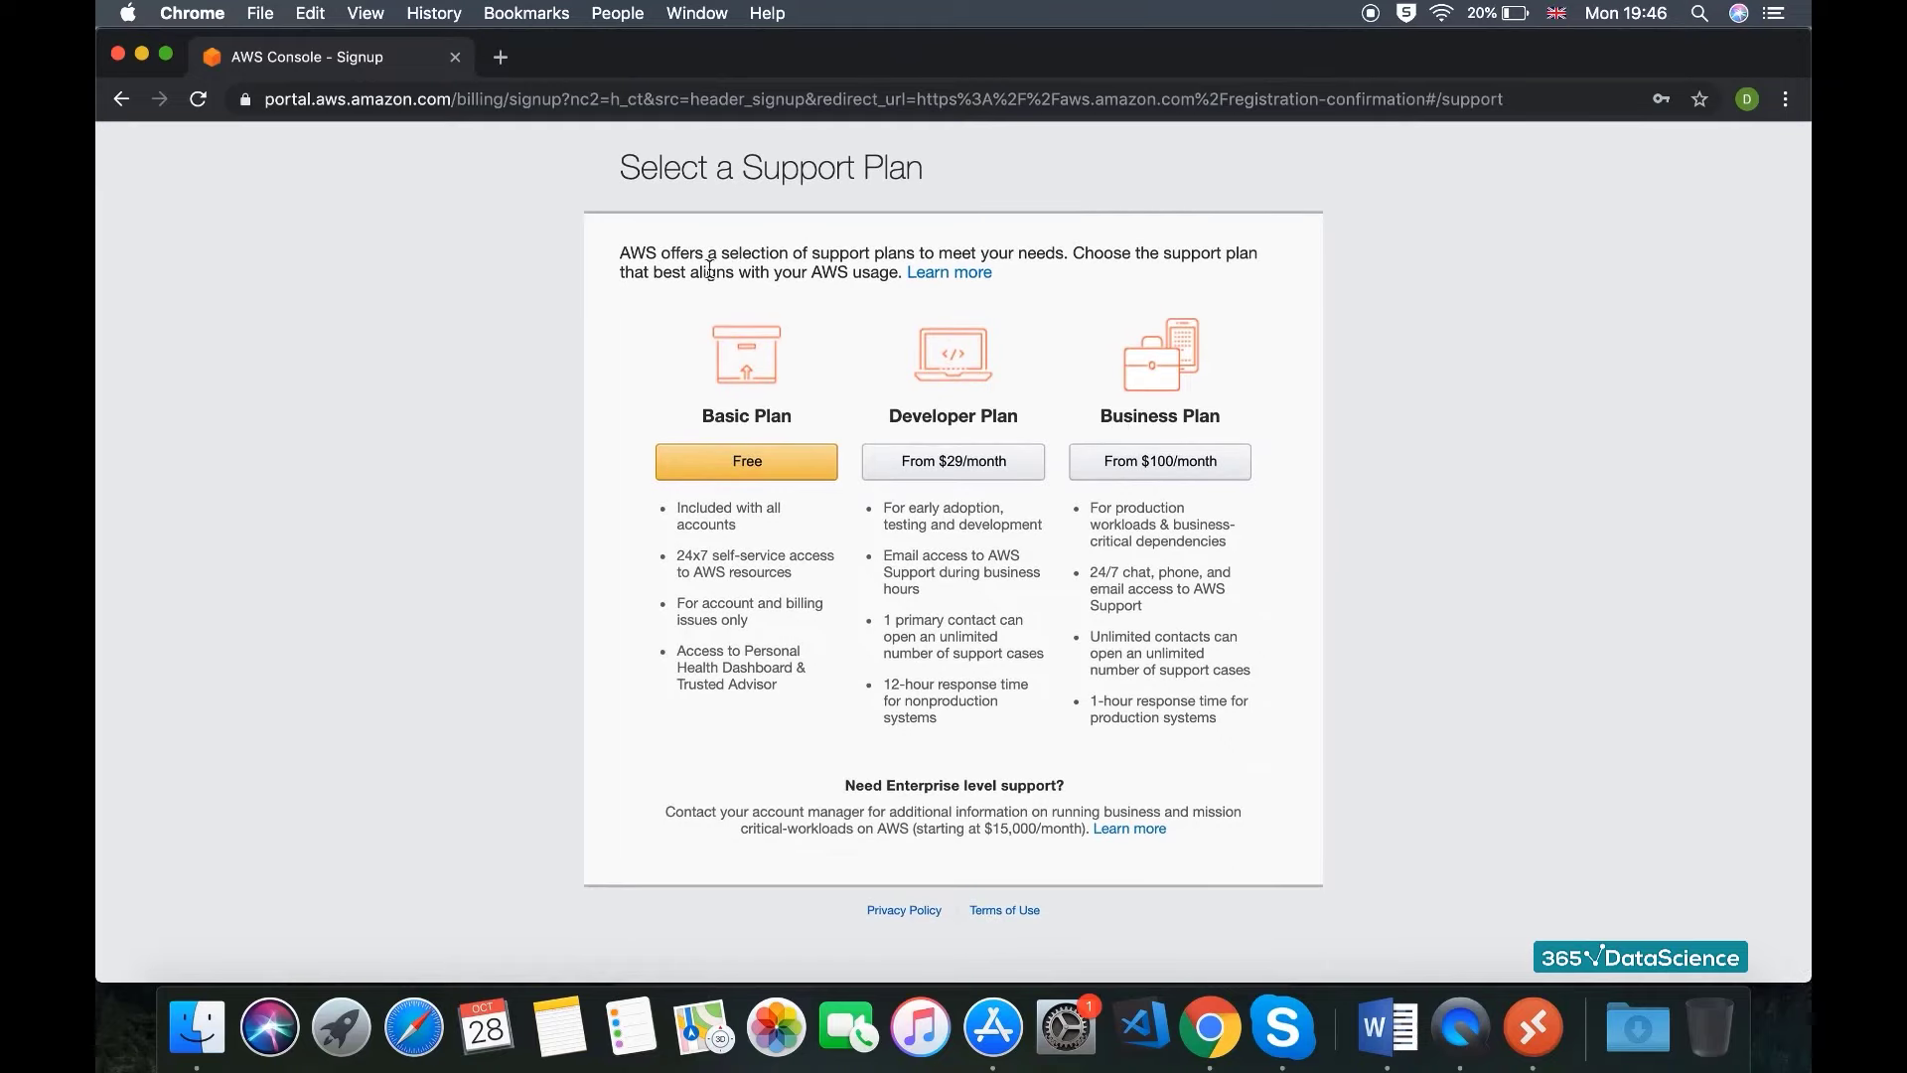
left_click(773, 475)
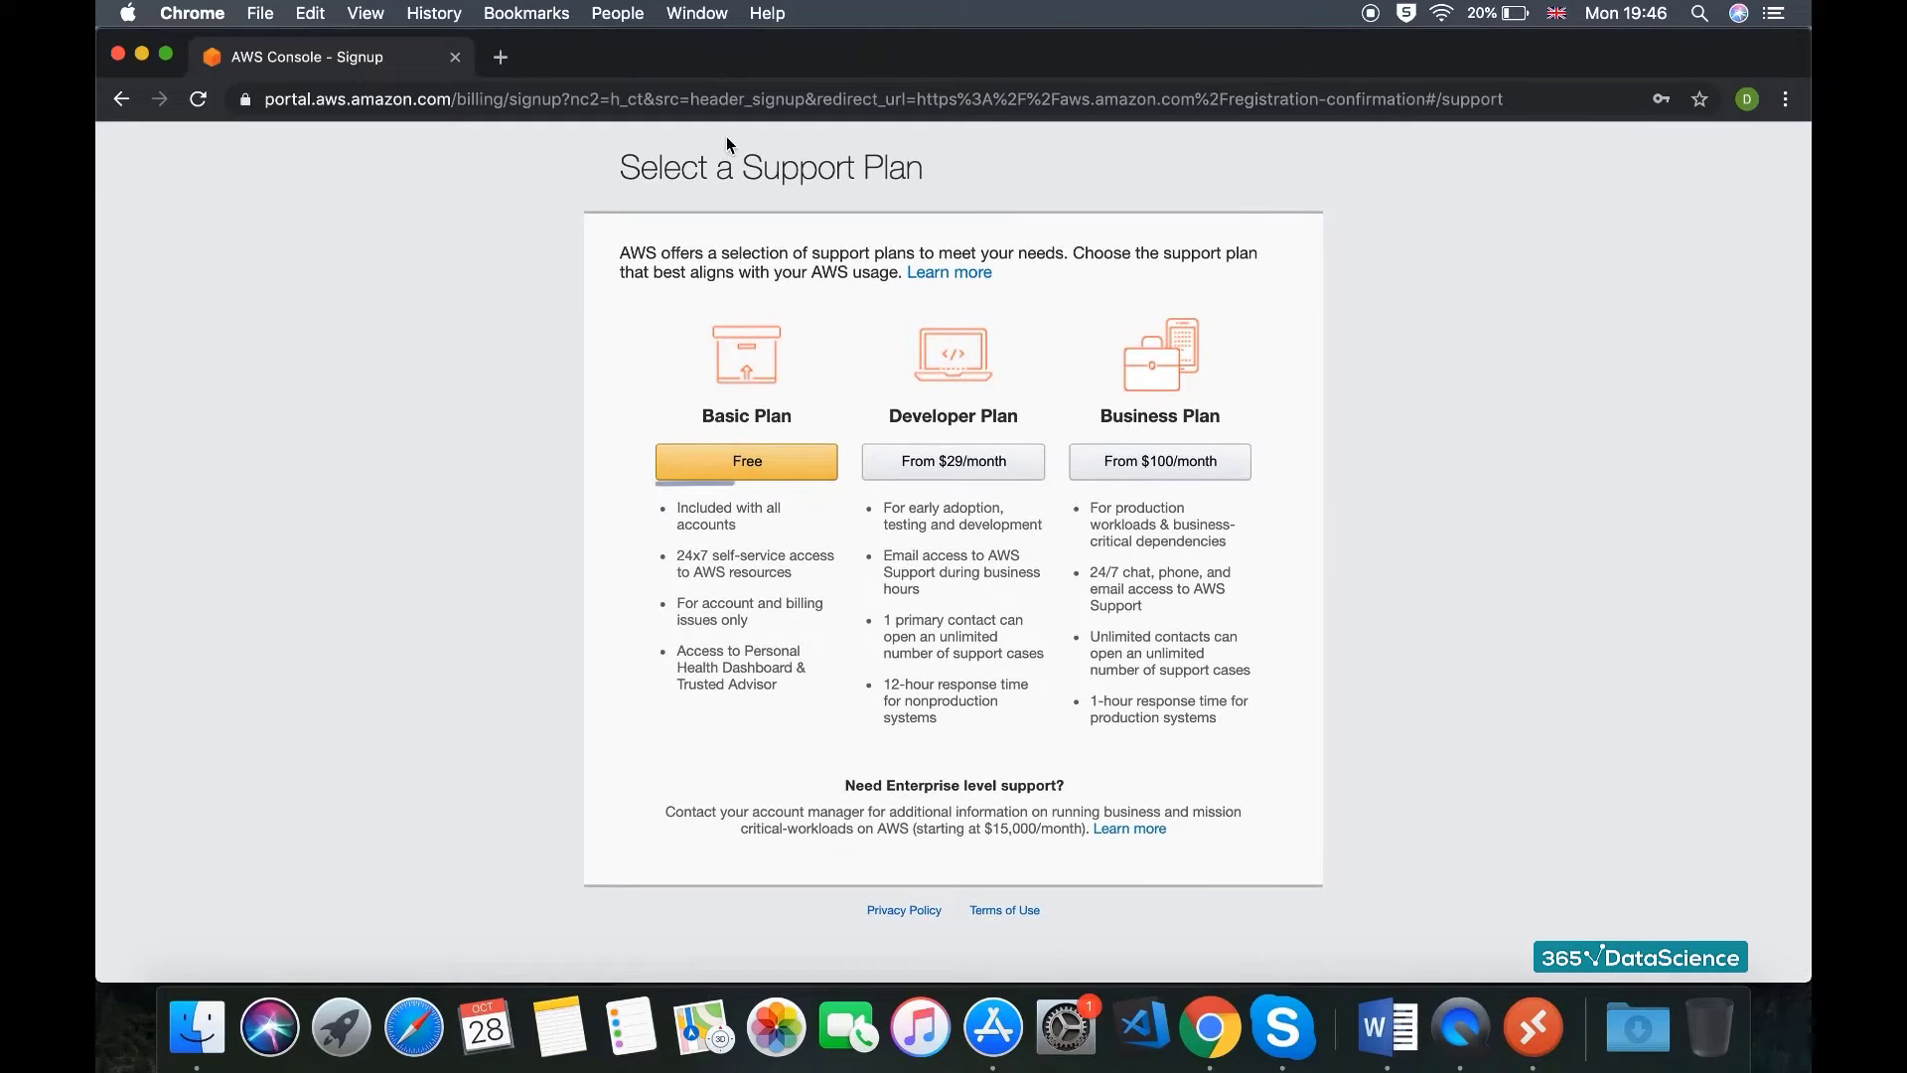
left_click(743, 470)
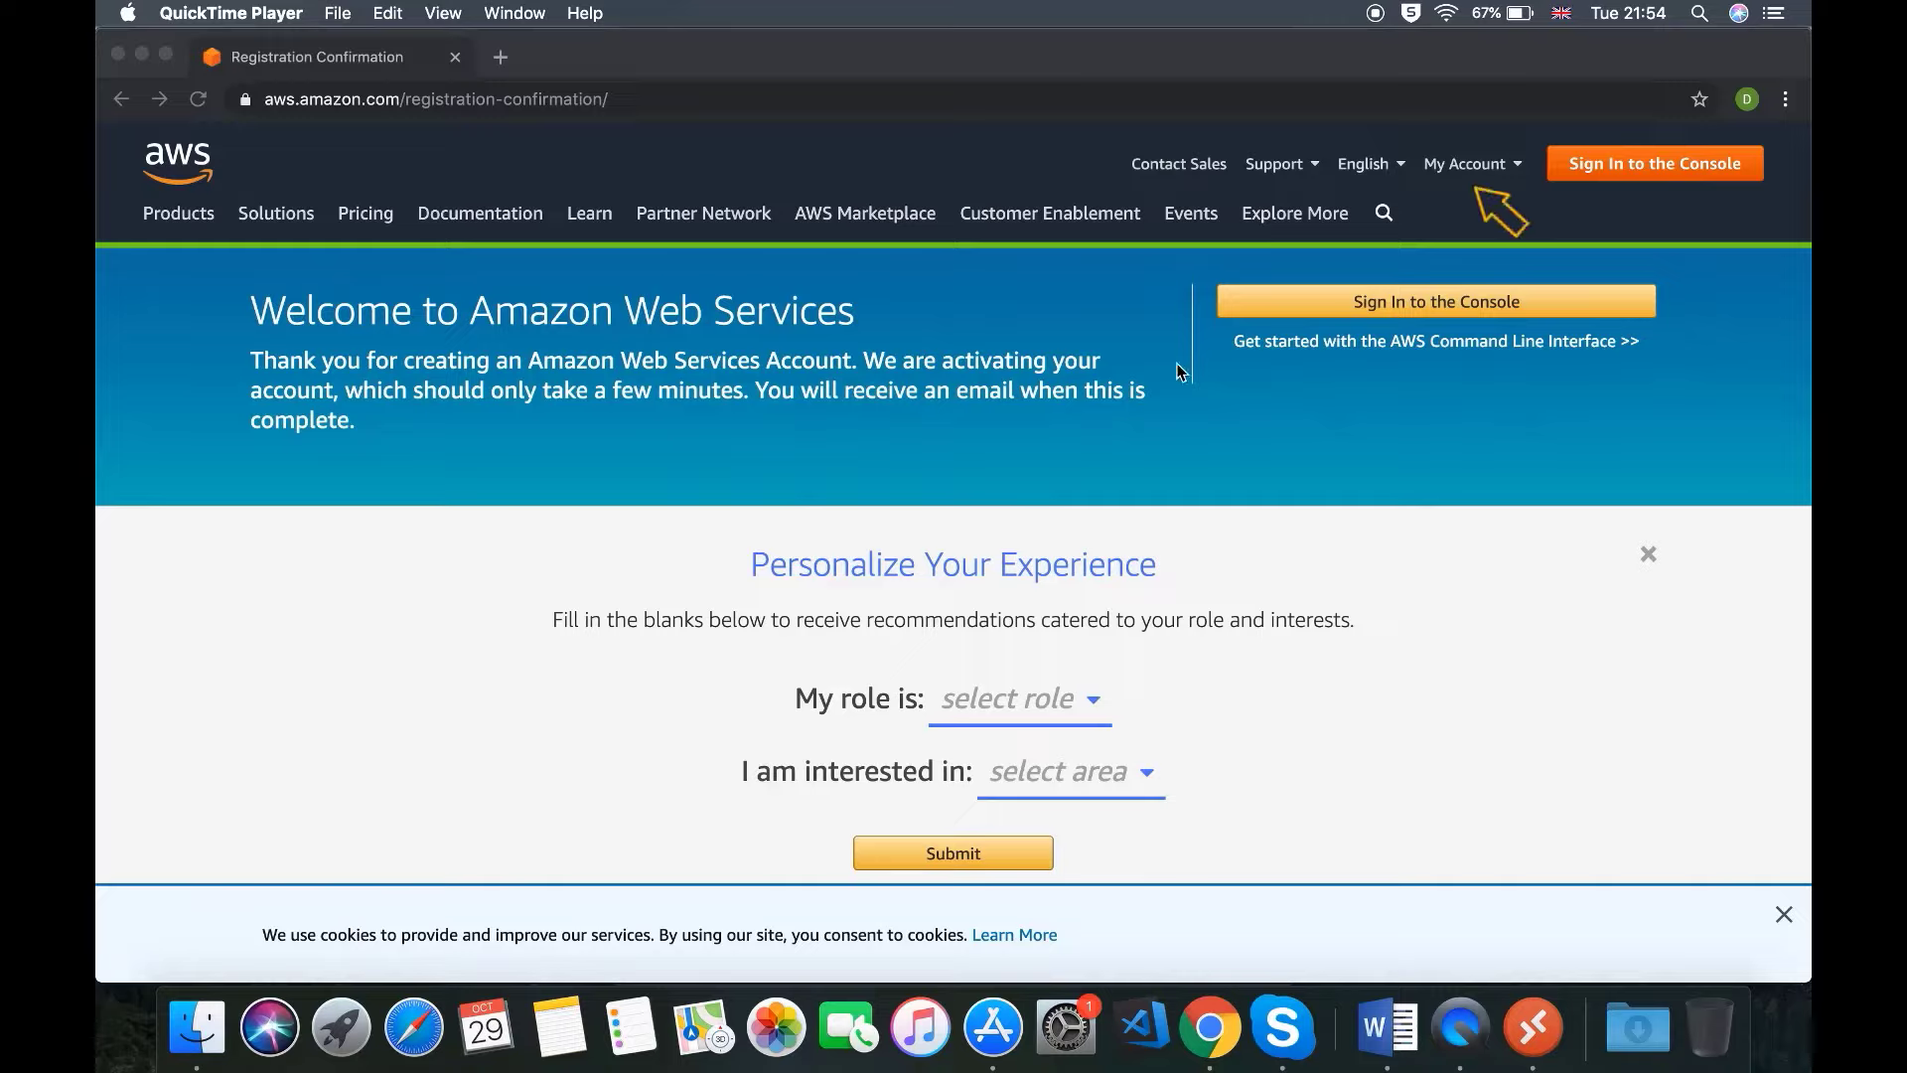
Sign in to the AWS console with the account's e-mail and password, then open the Services list
left_click(1516, 175)
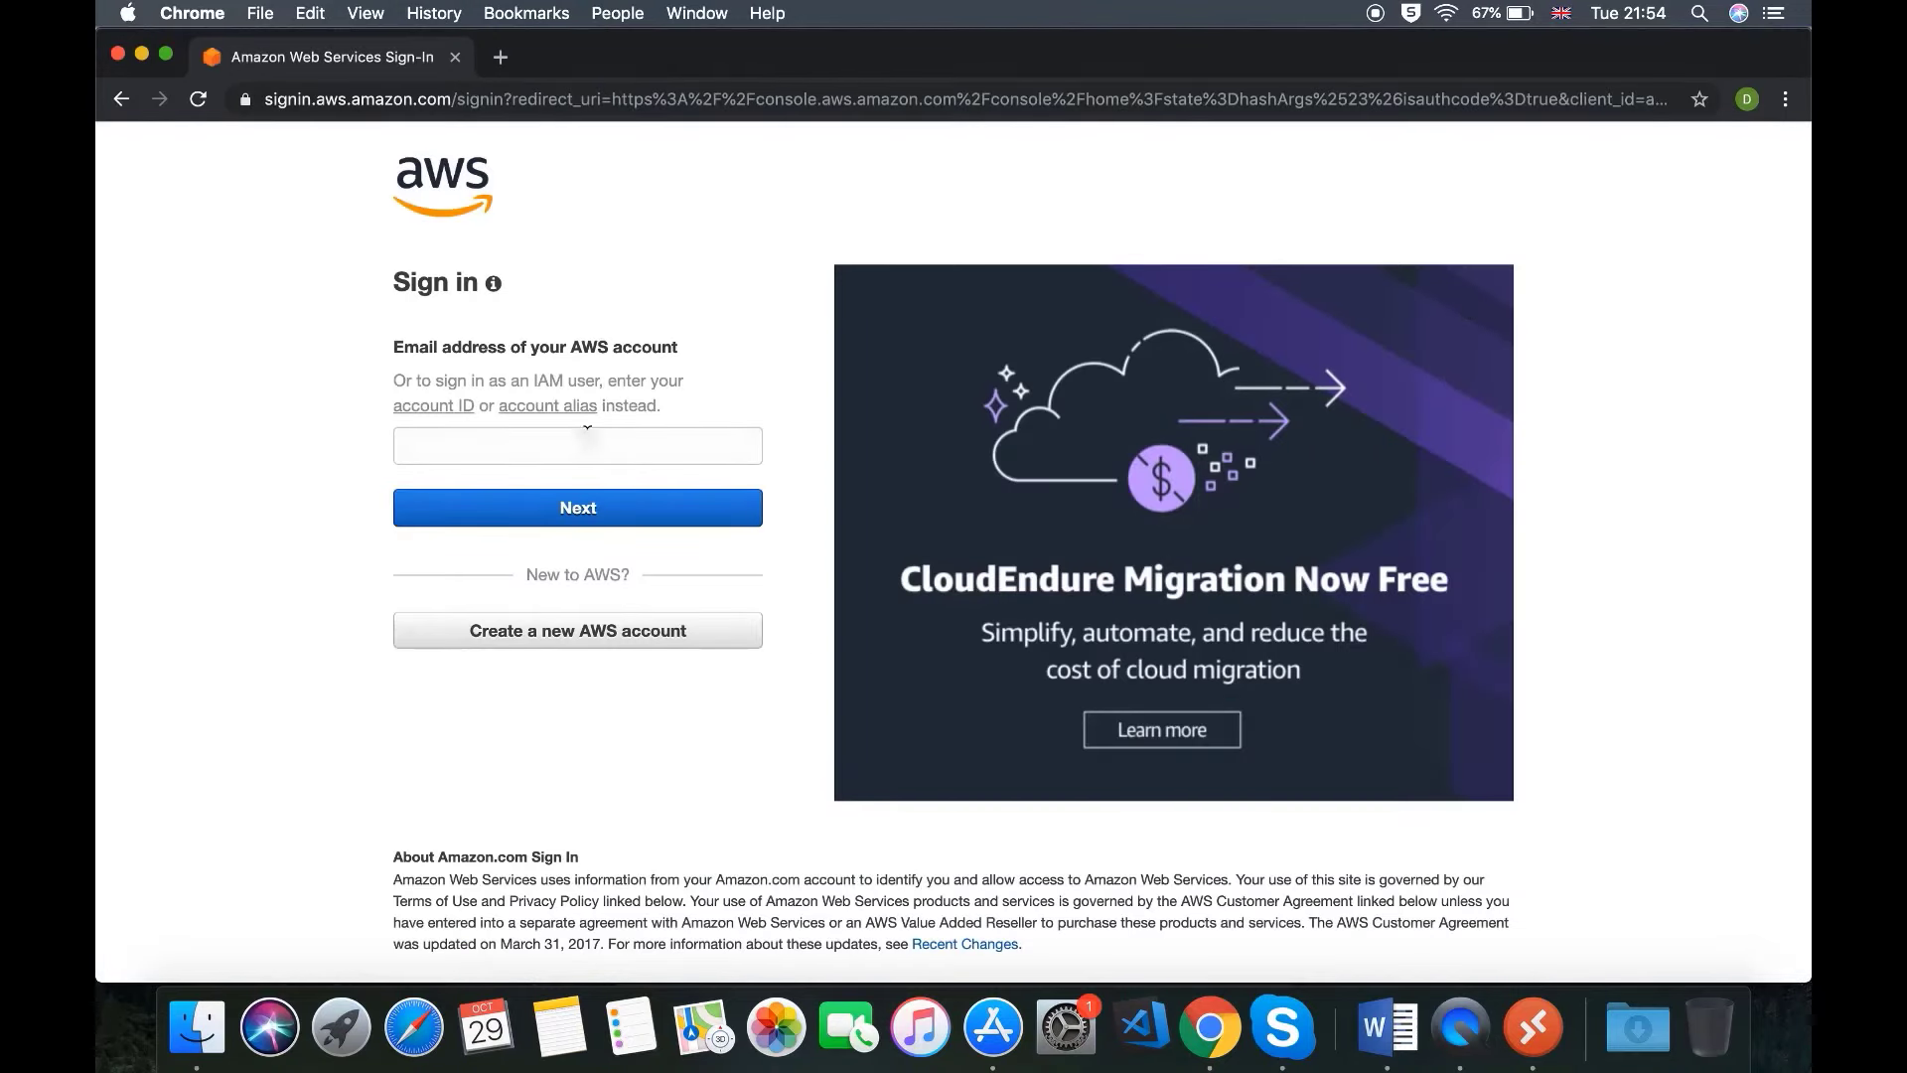
left_click(563, 452)
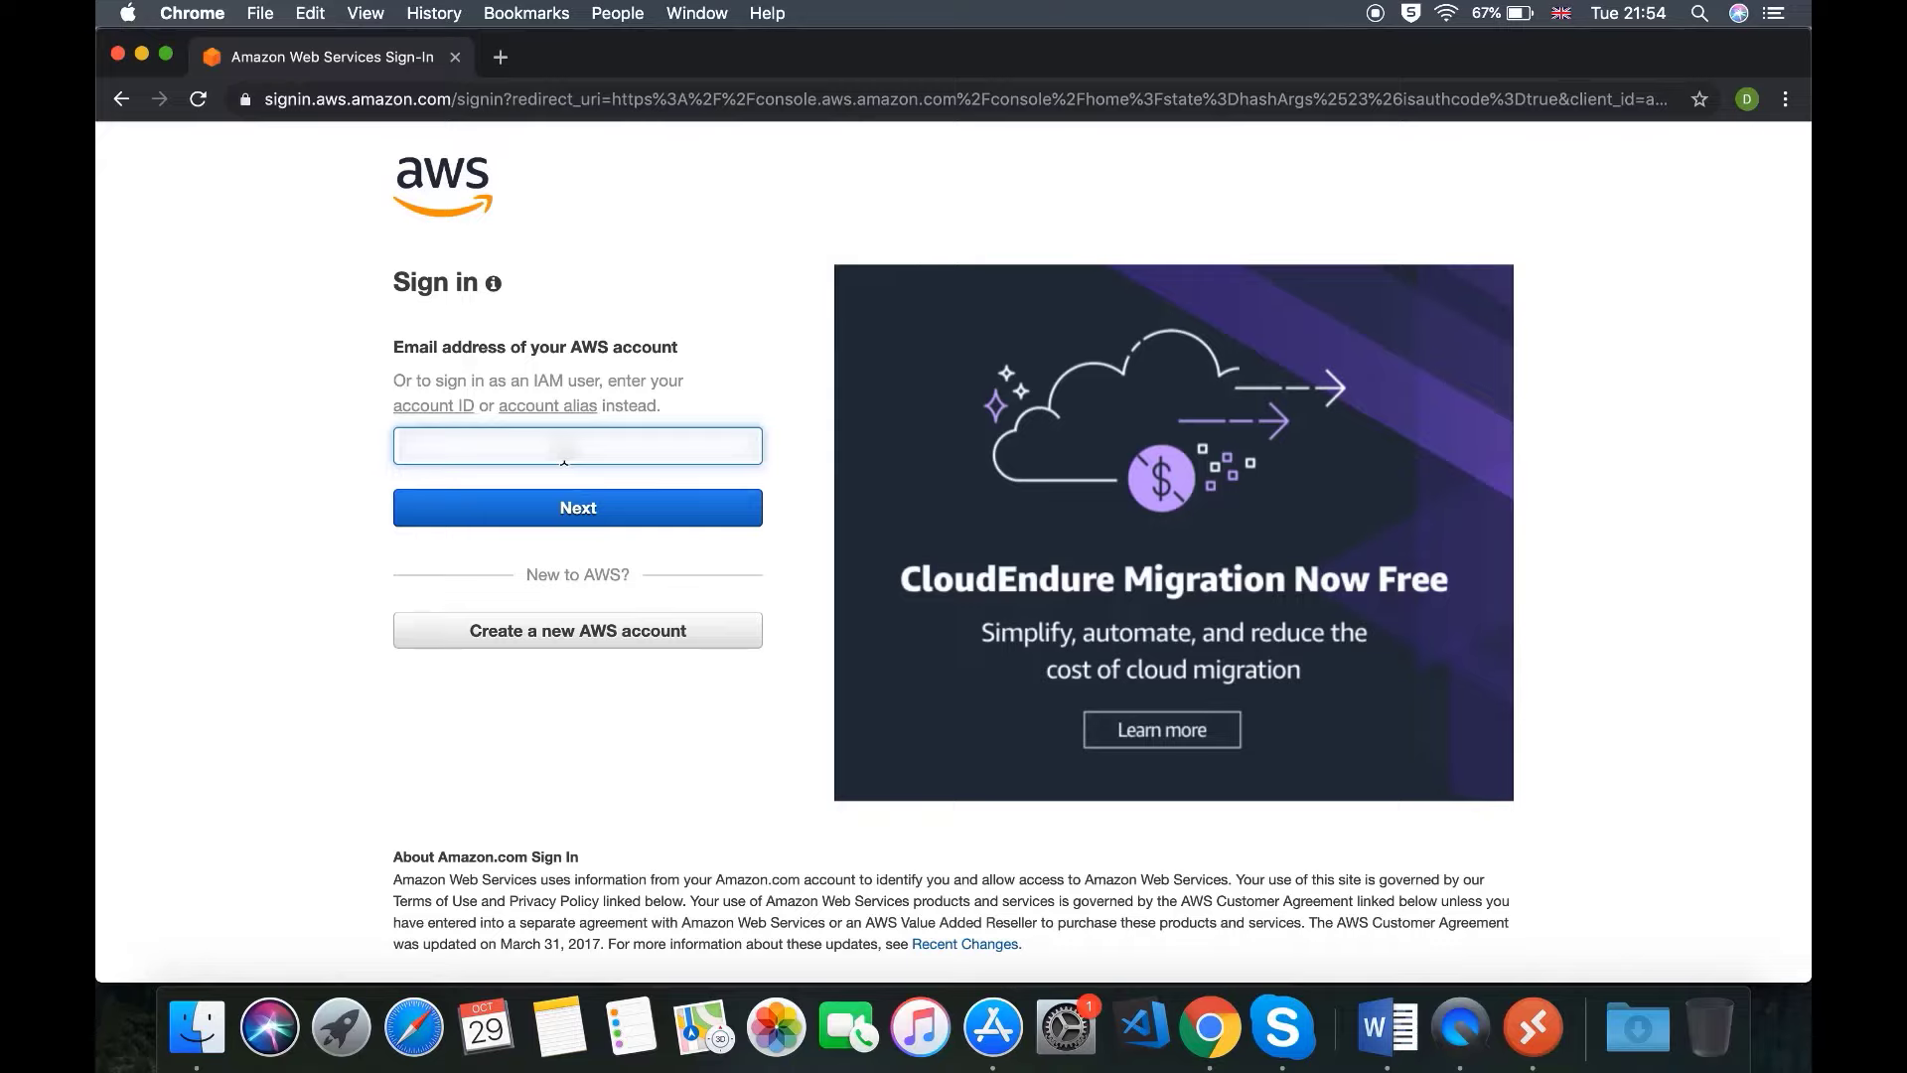
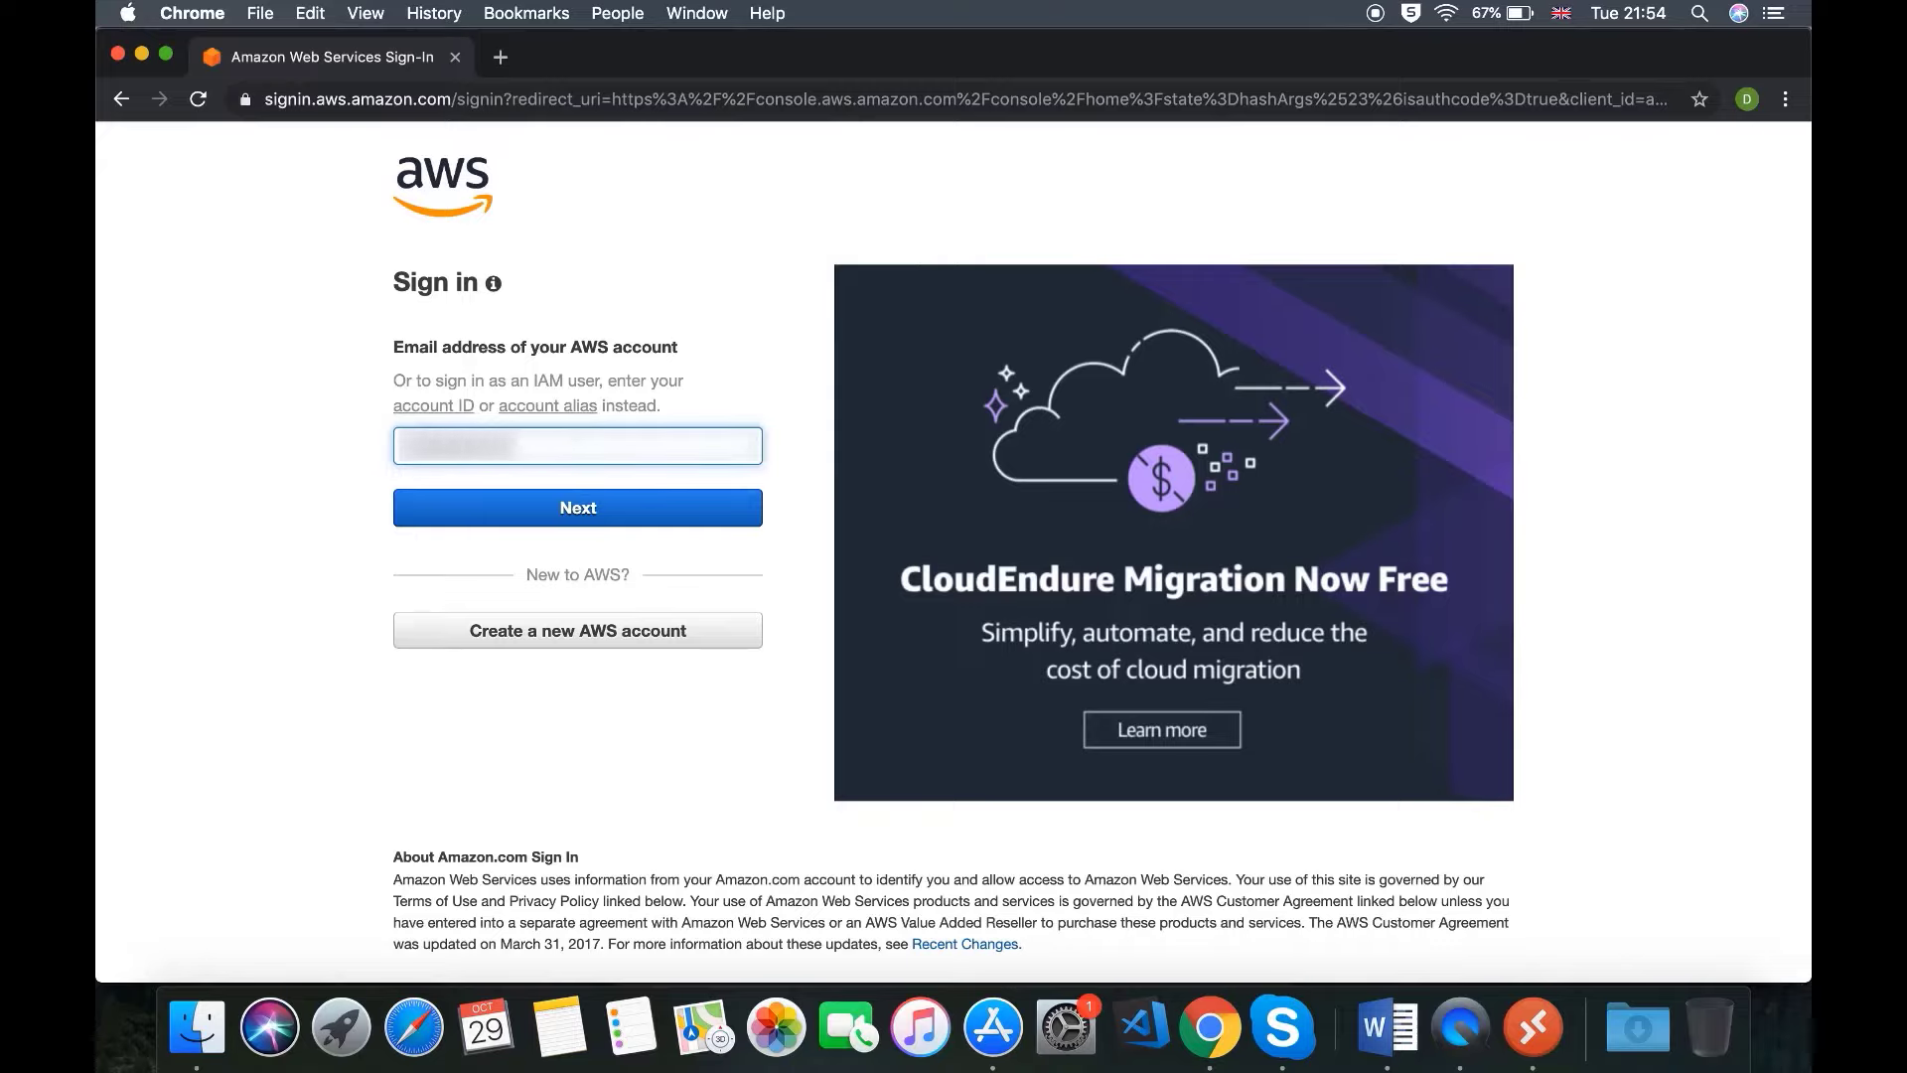
key("Return")
type("********")
key("Return")
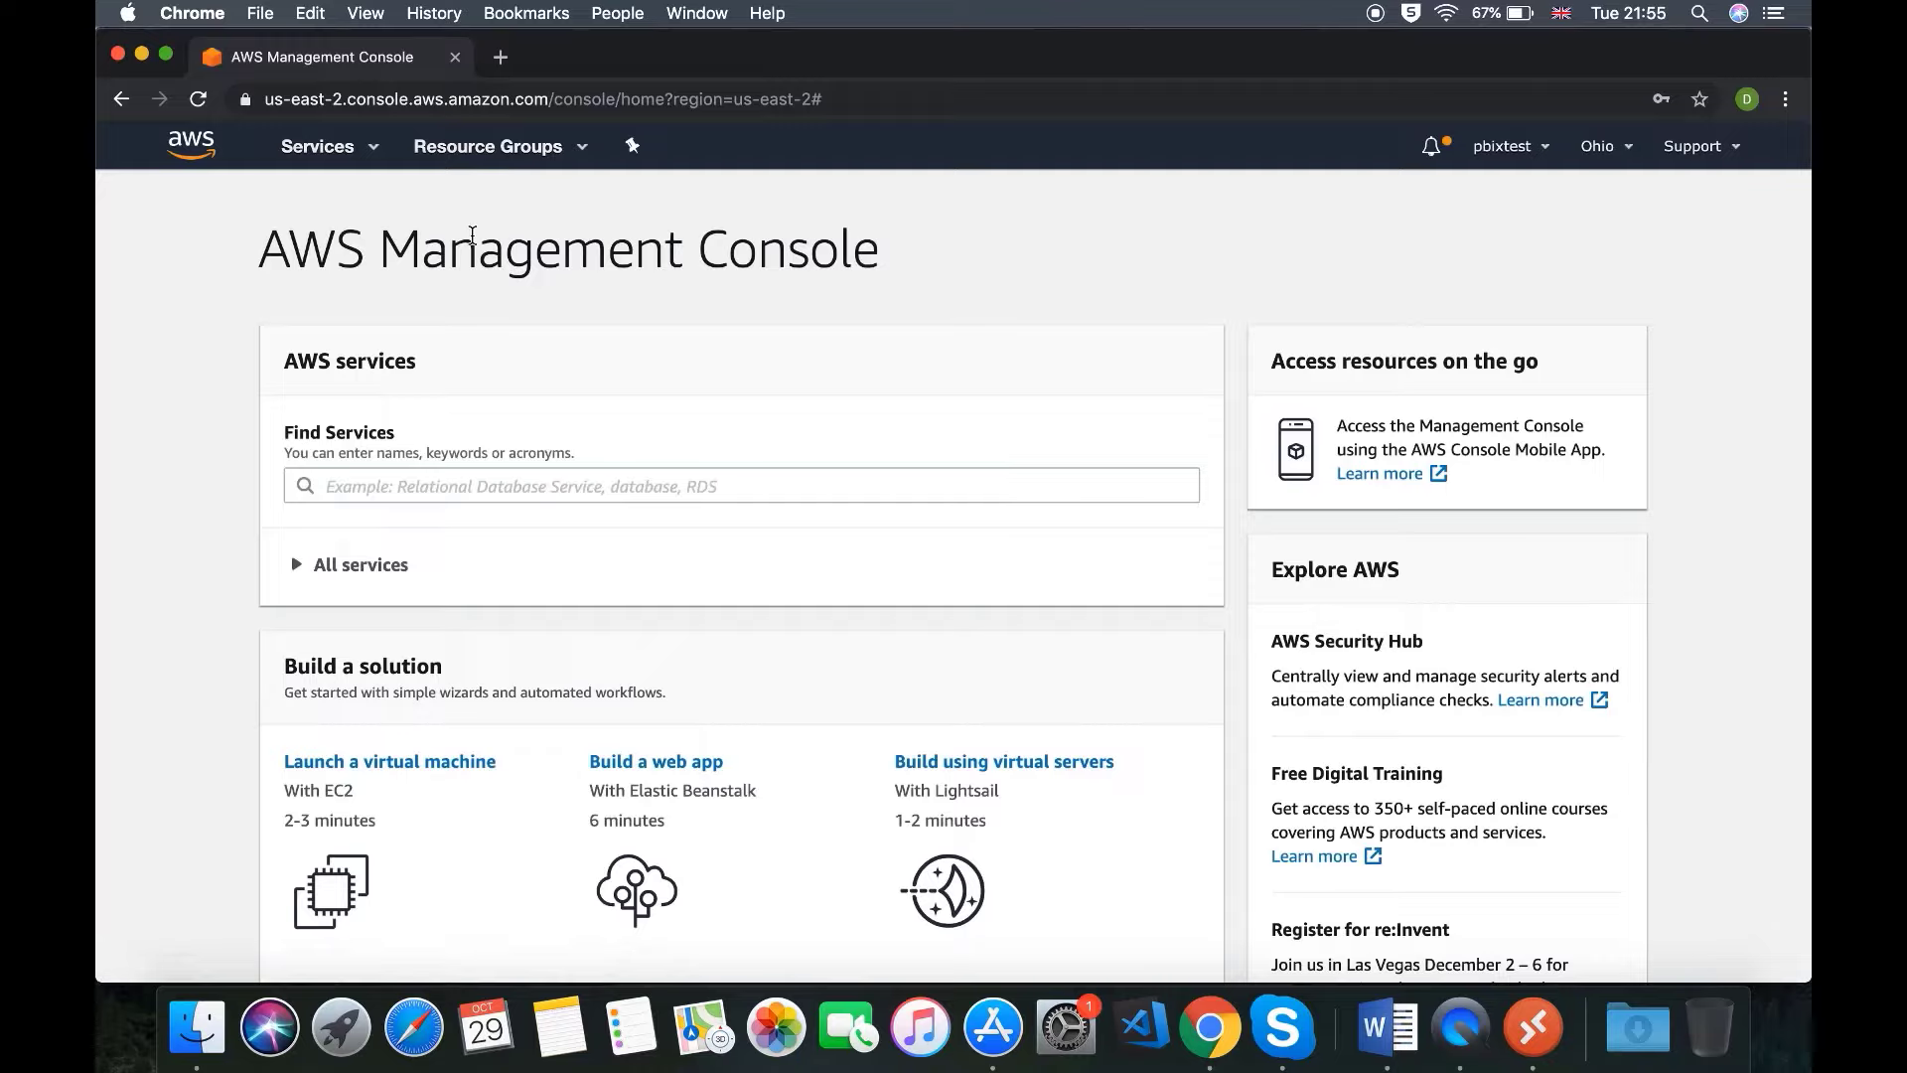
left_click(365, 151)
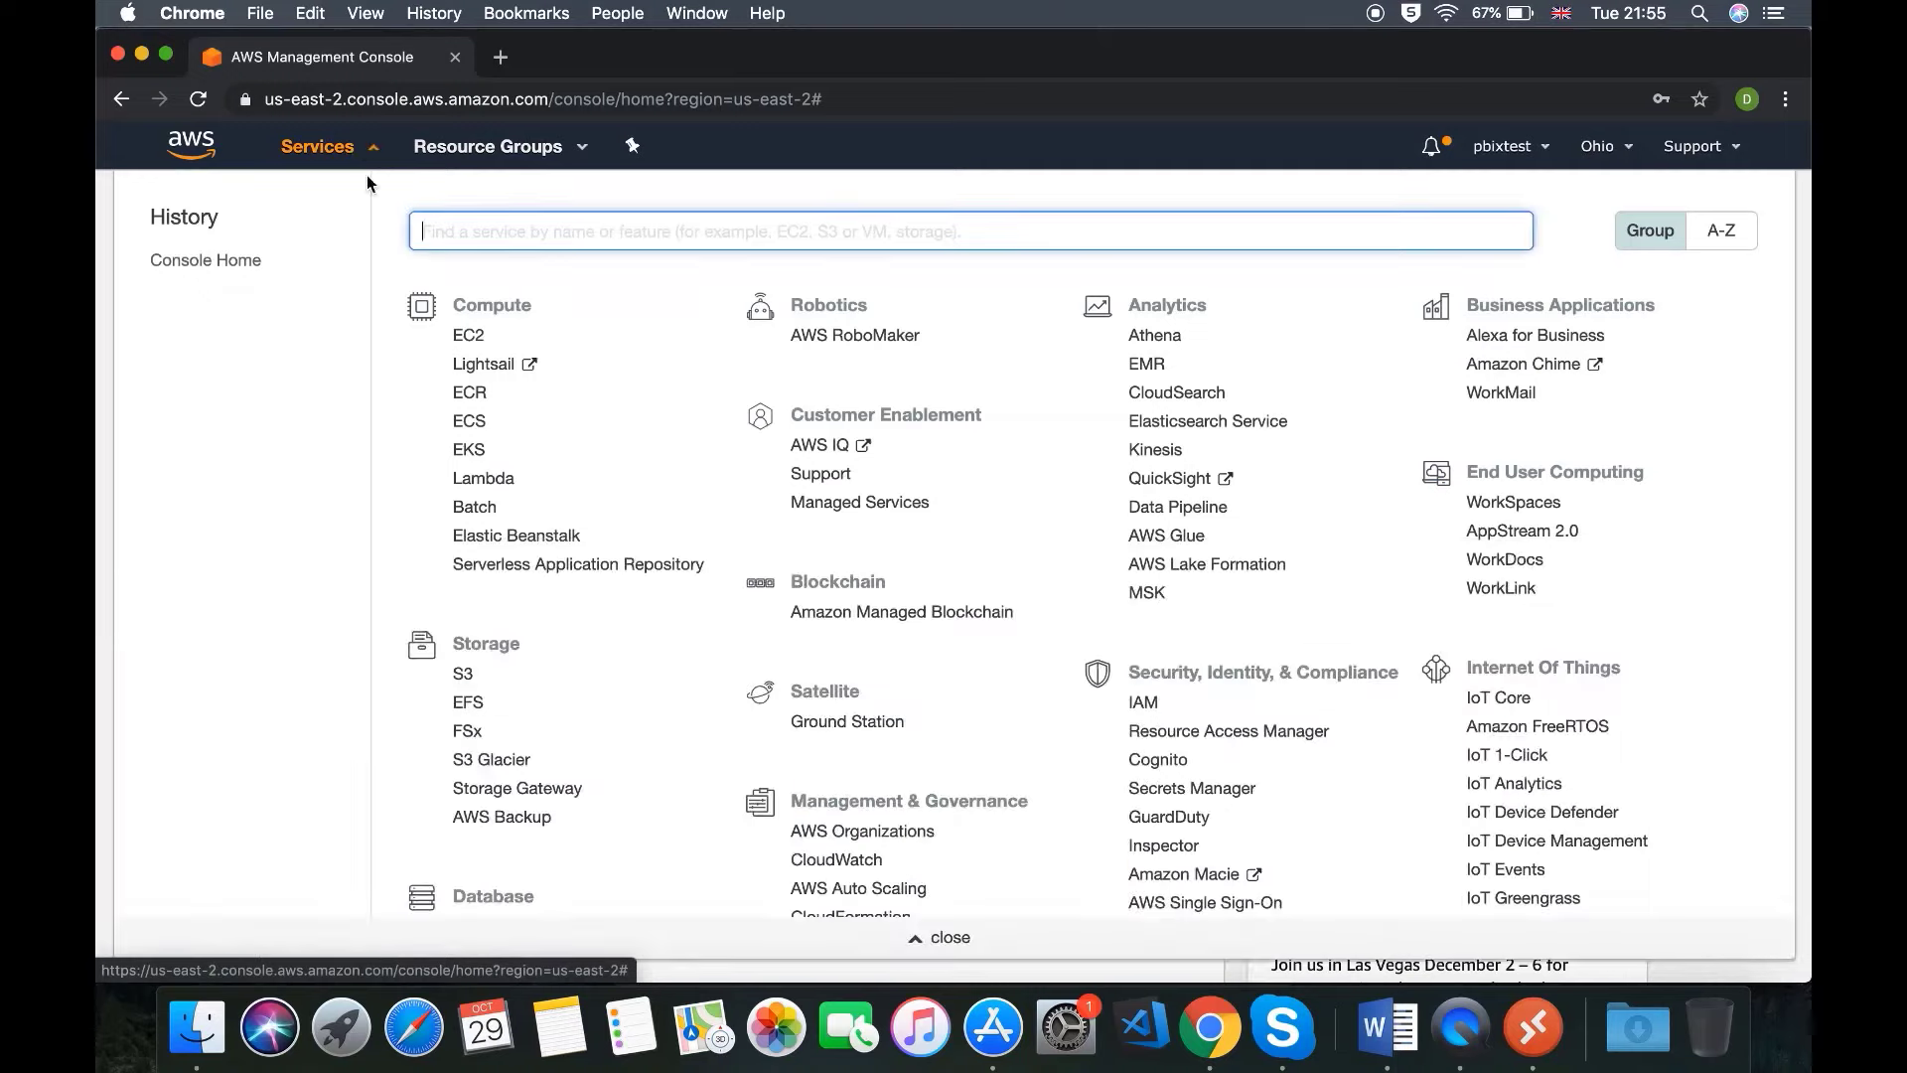
Open the EC2 dashboard and change its region from US East (Ohio) to EU (Frankfurt)
left_click(470, 338)
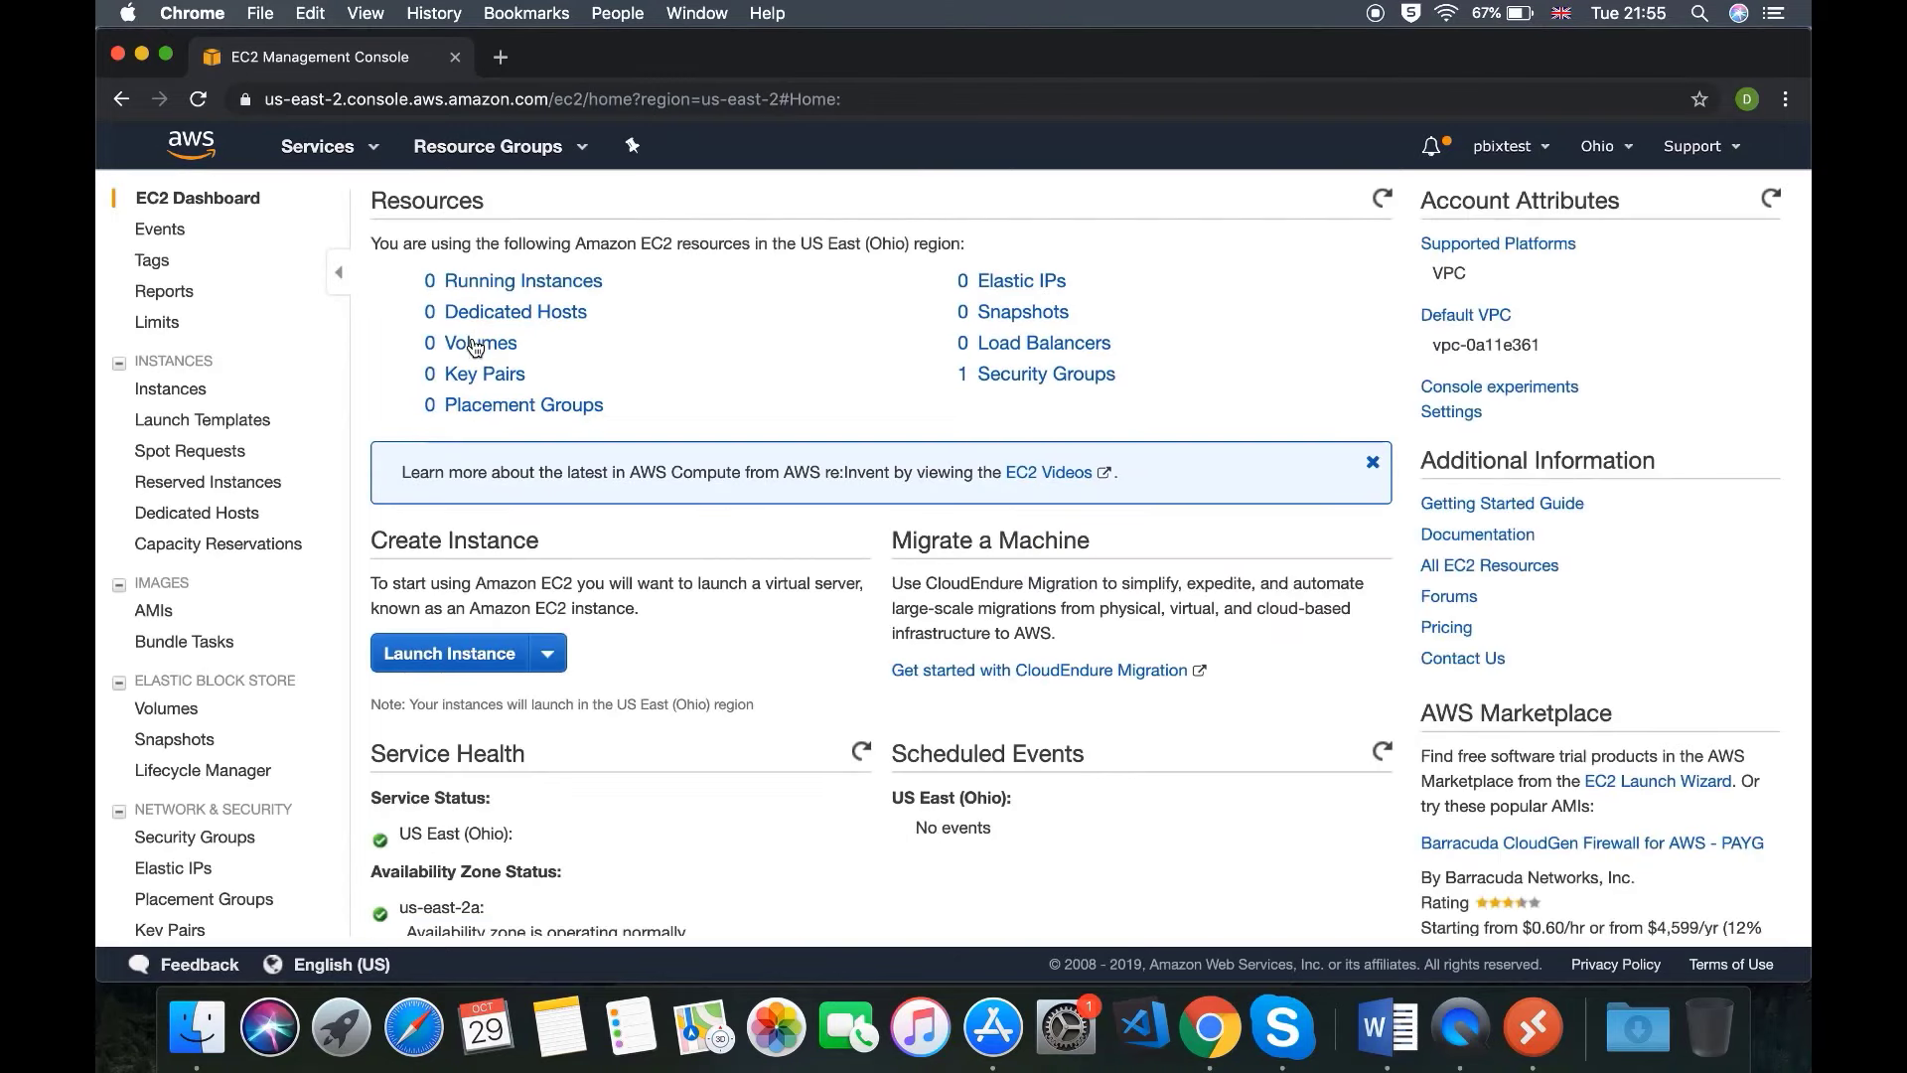
left_click(1625, 149)
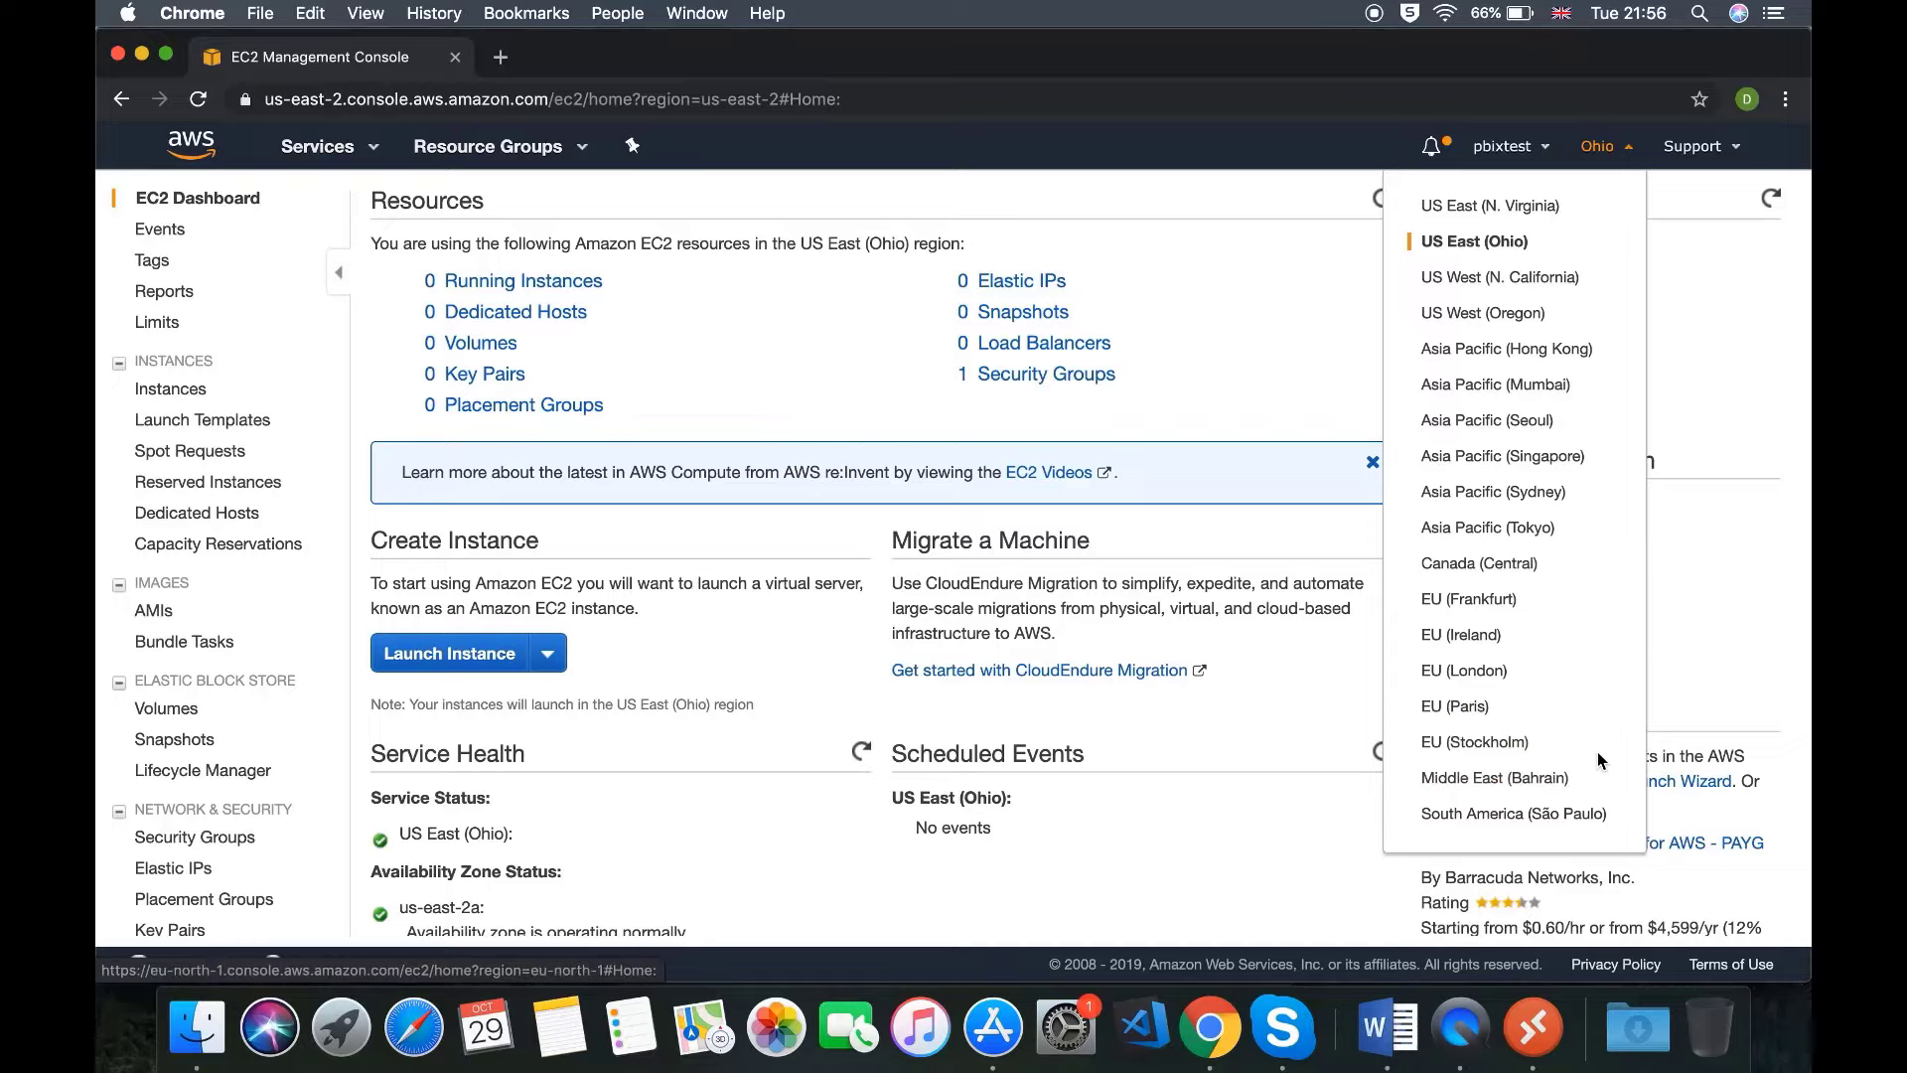
left_click(1513, 610)
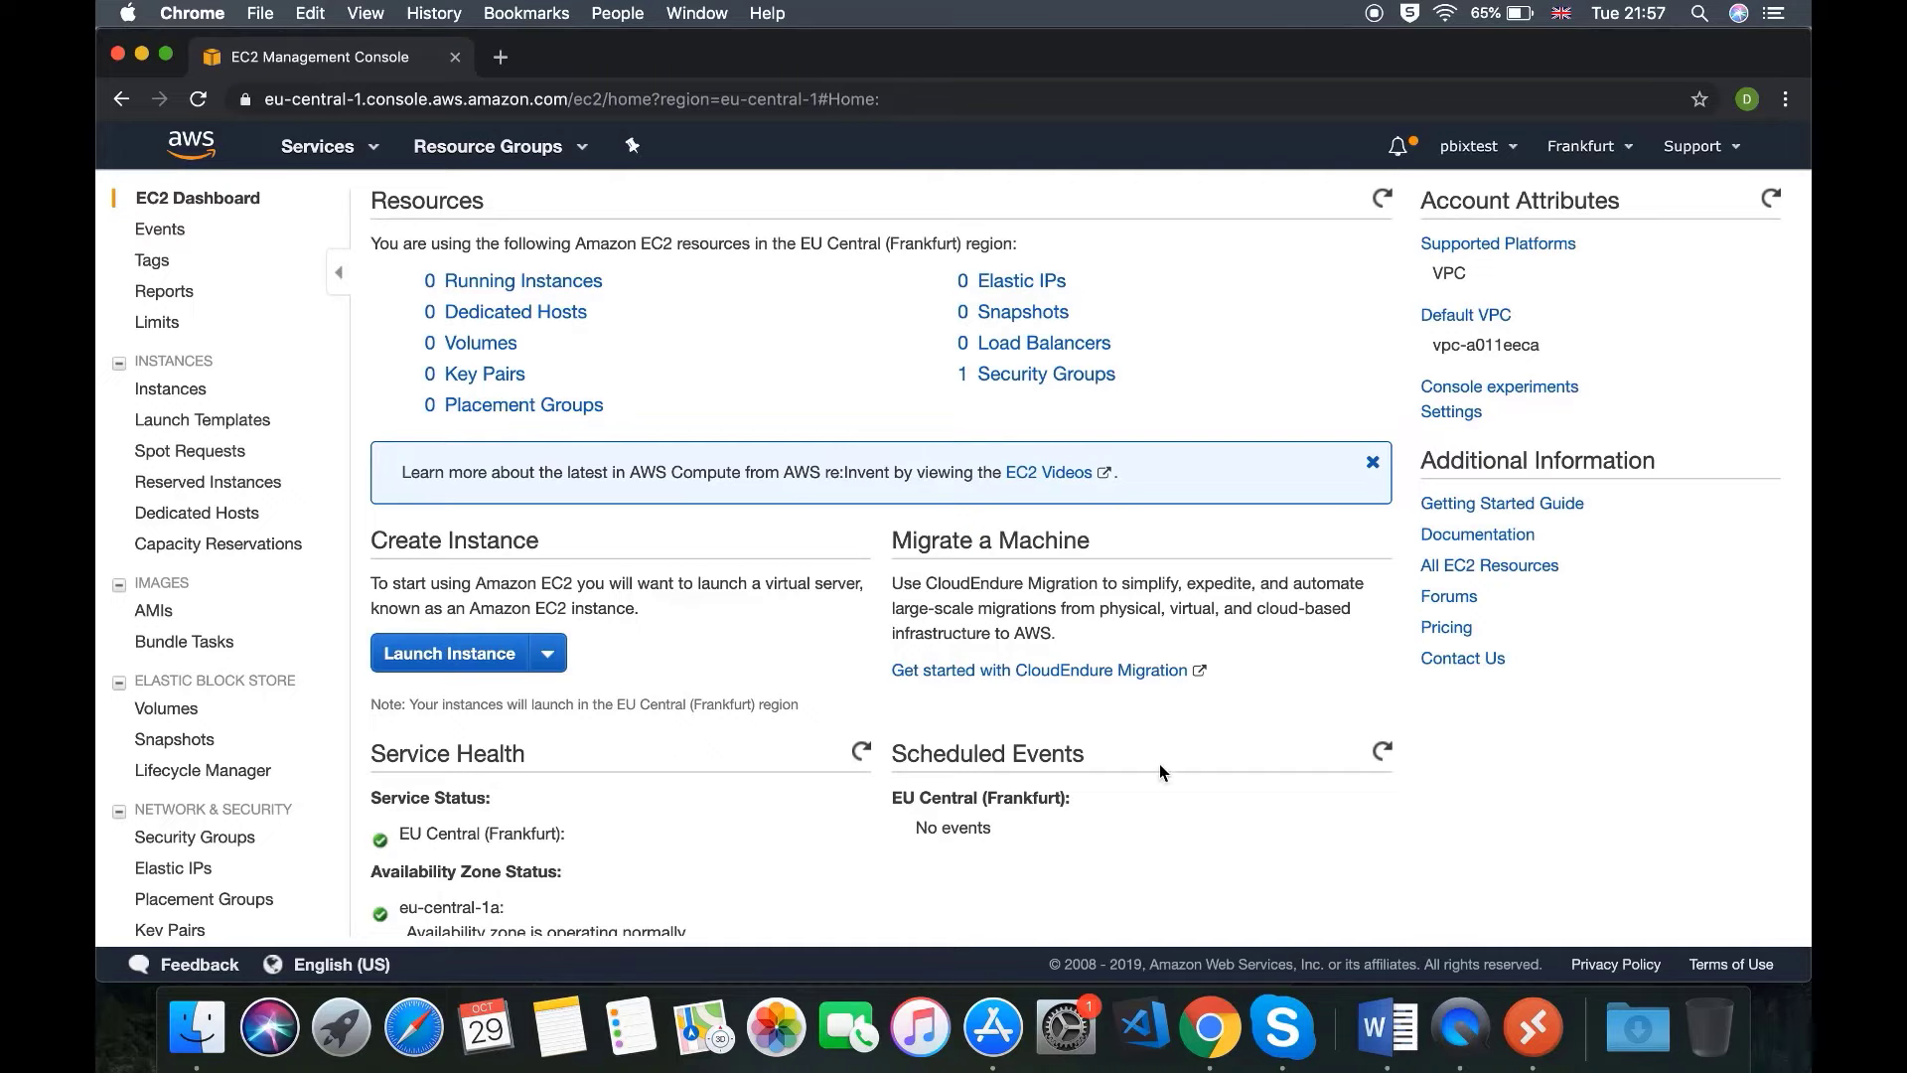
scroll(902, 818, "down", 2)
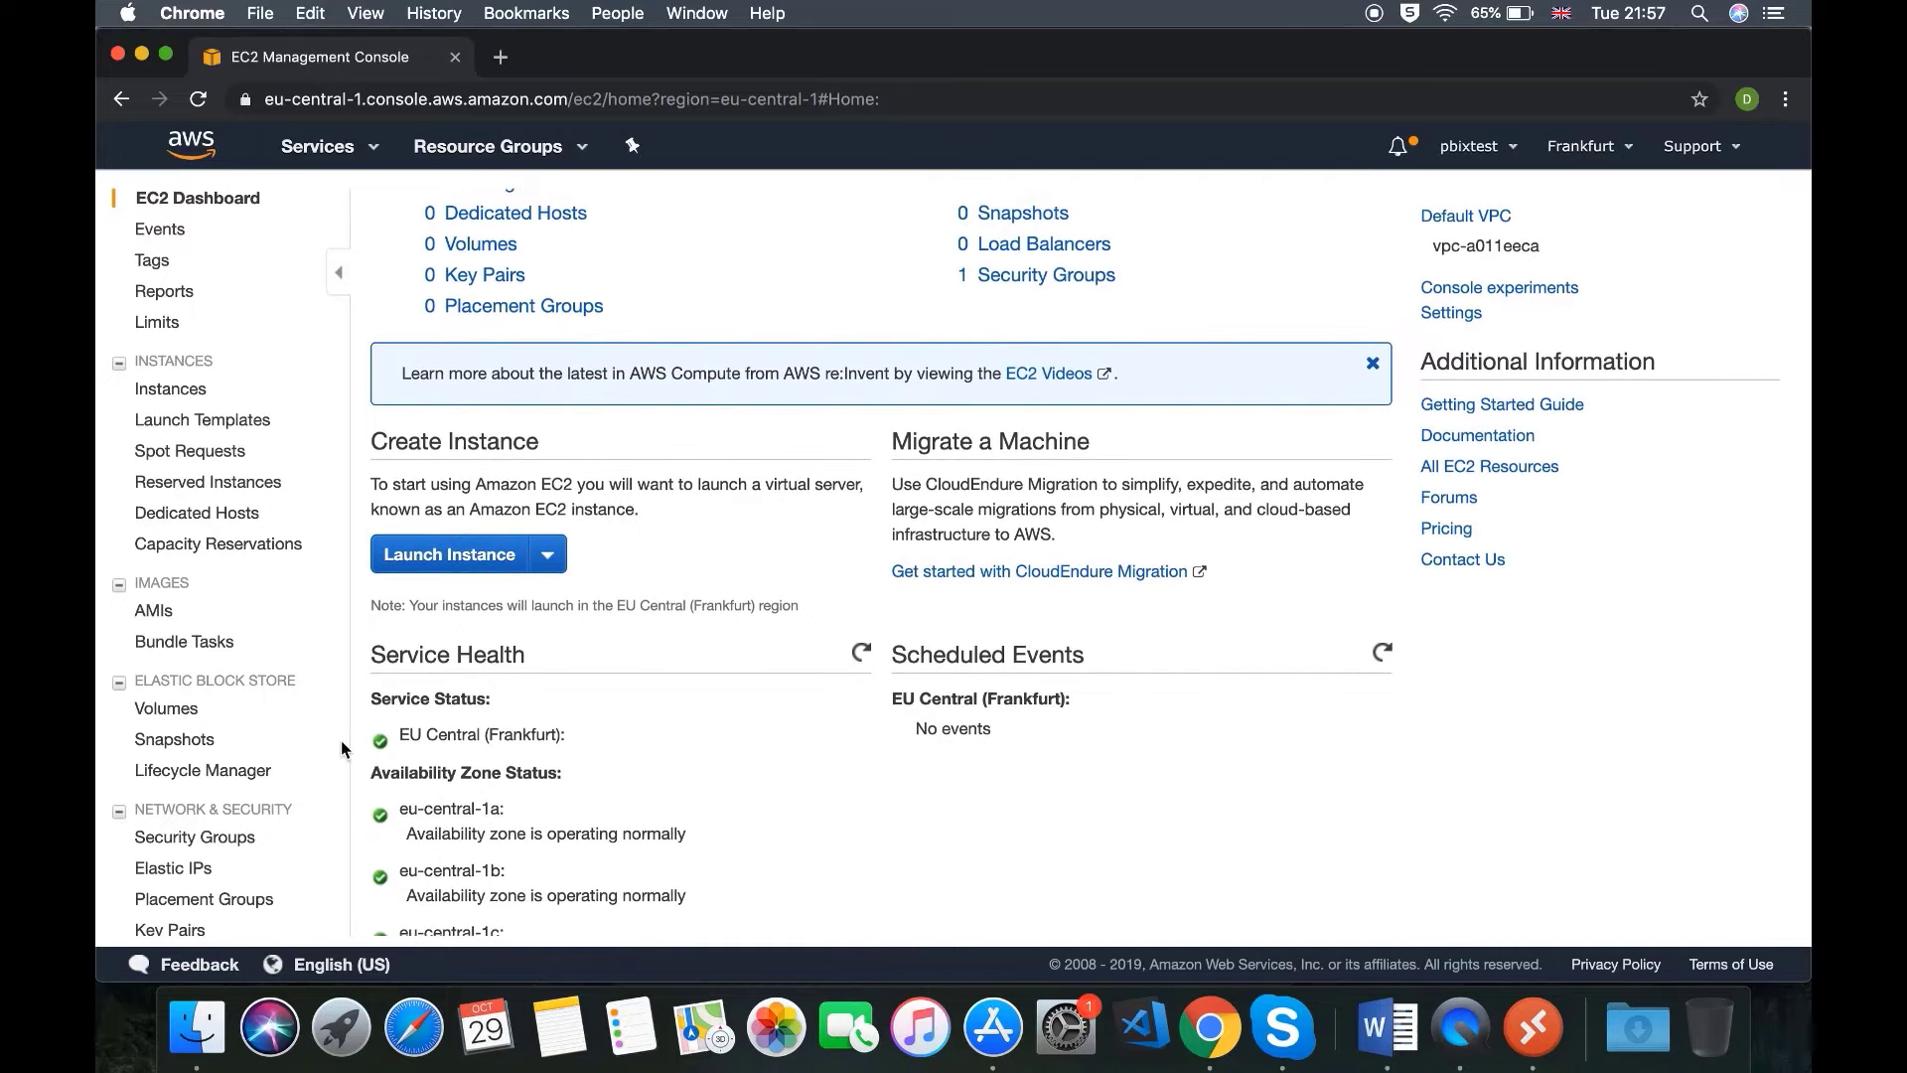
scroll(308, 715, "down", 3)
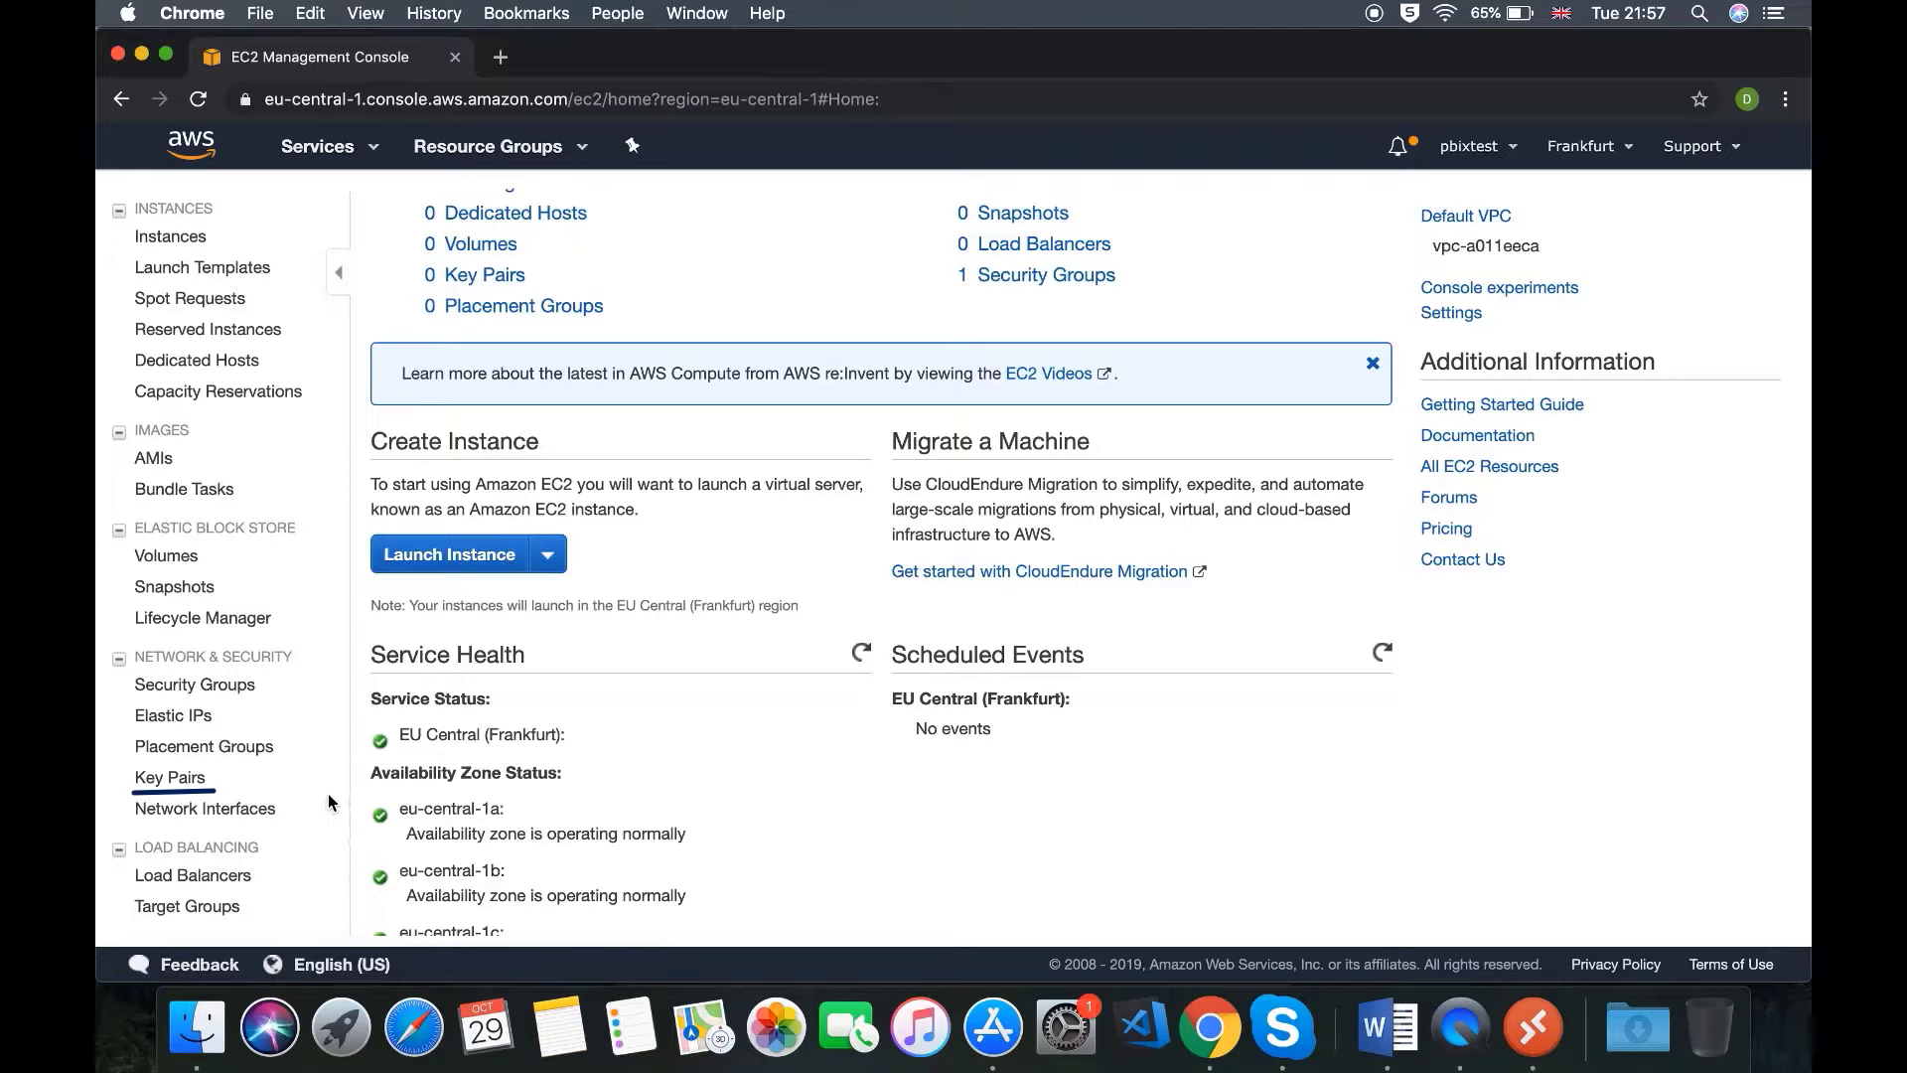
Create a key pair named 'Power BI Key Pair', downloading PowerBIKeyPair.pem
left_click(176, 784)
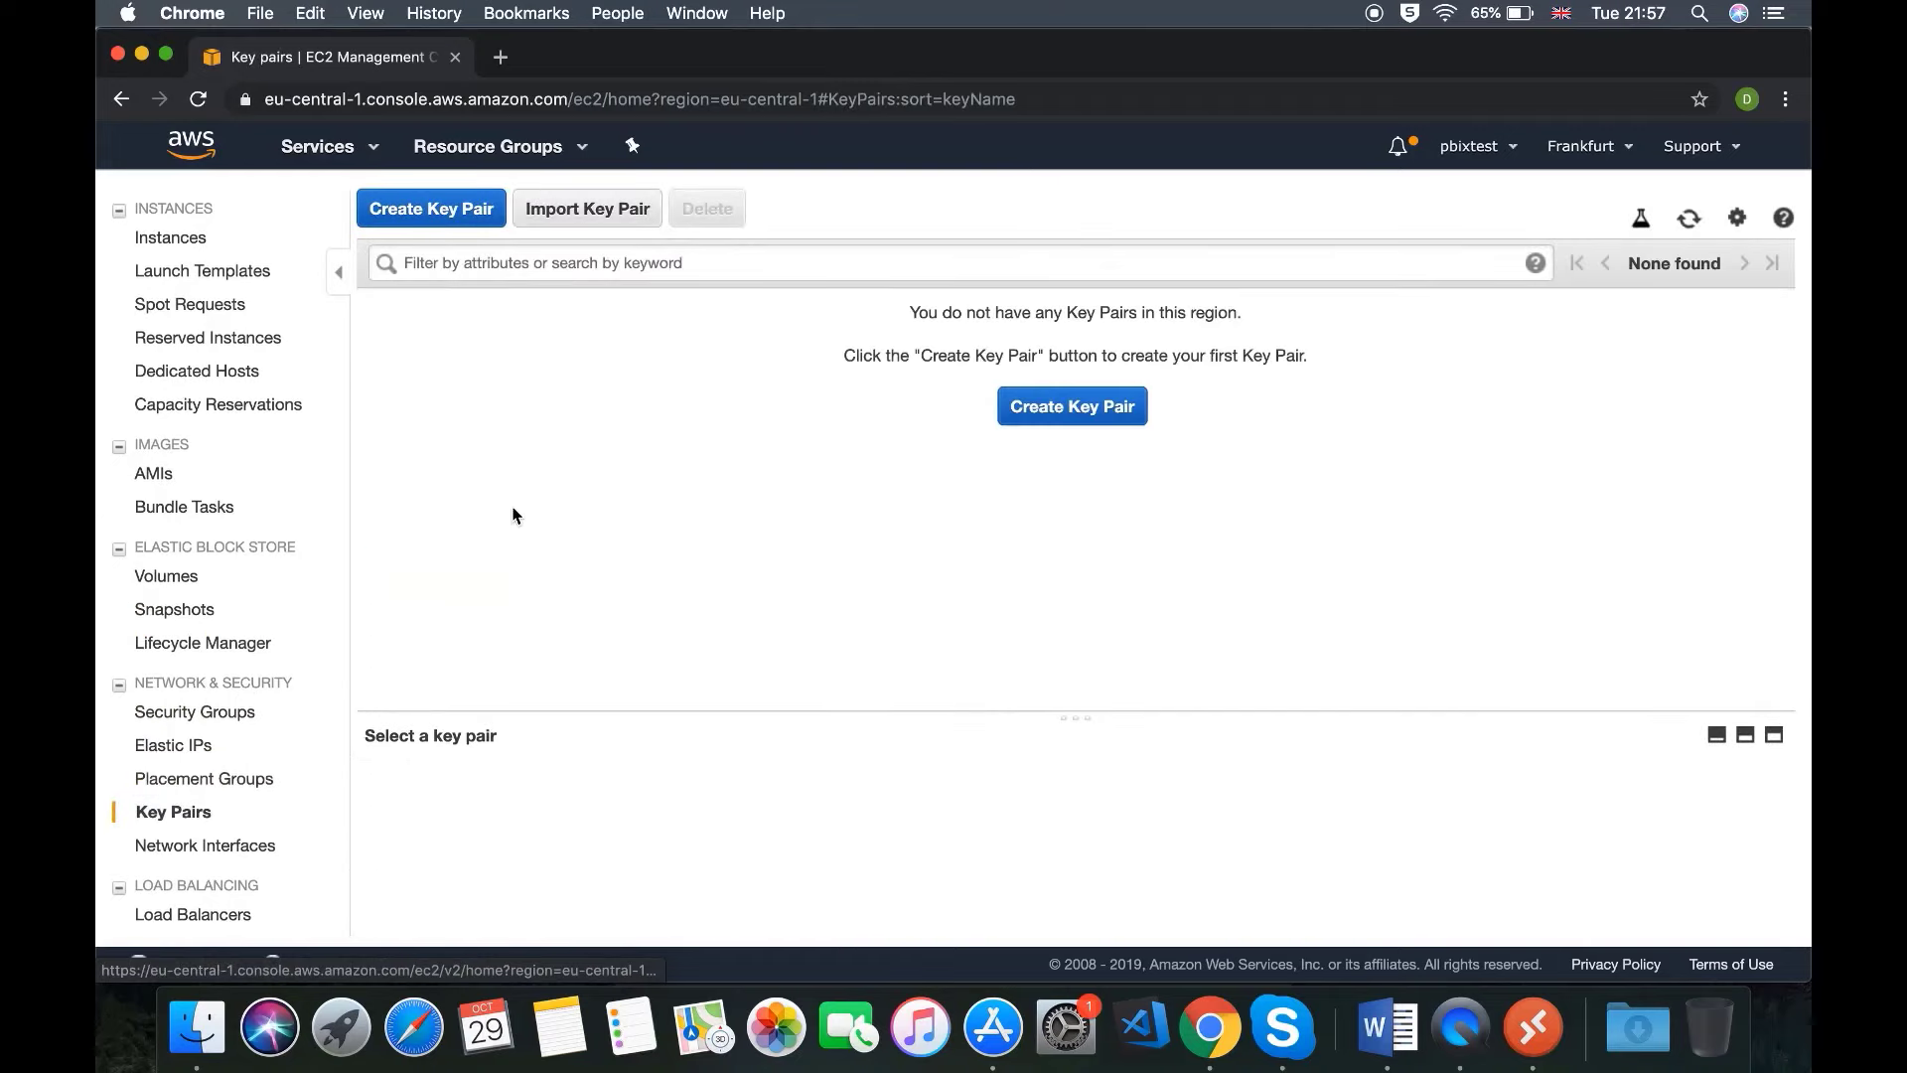
left_click(1051, 421)
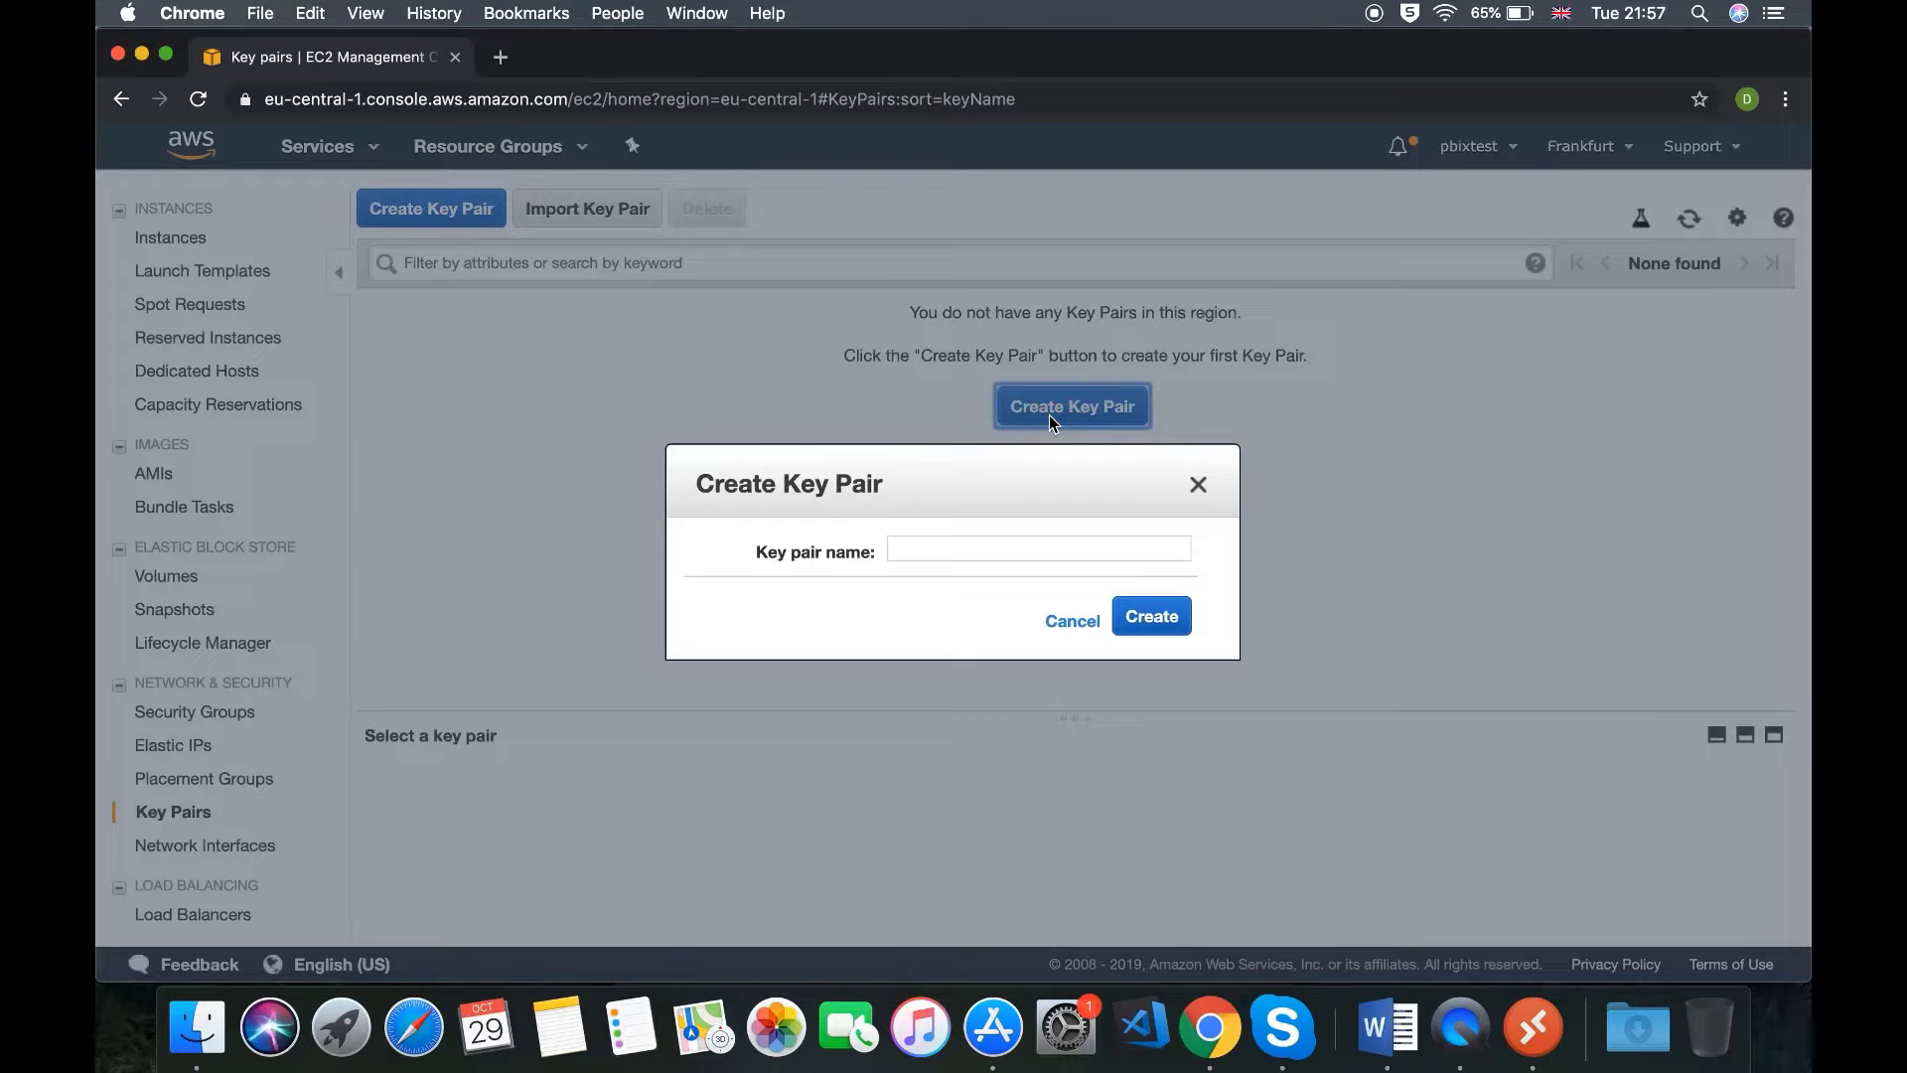
left_click(1003, 537)
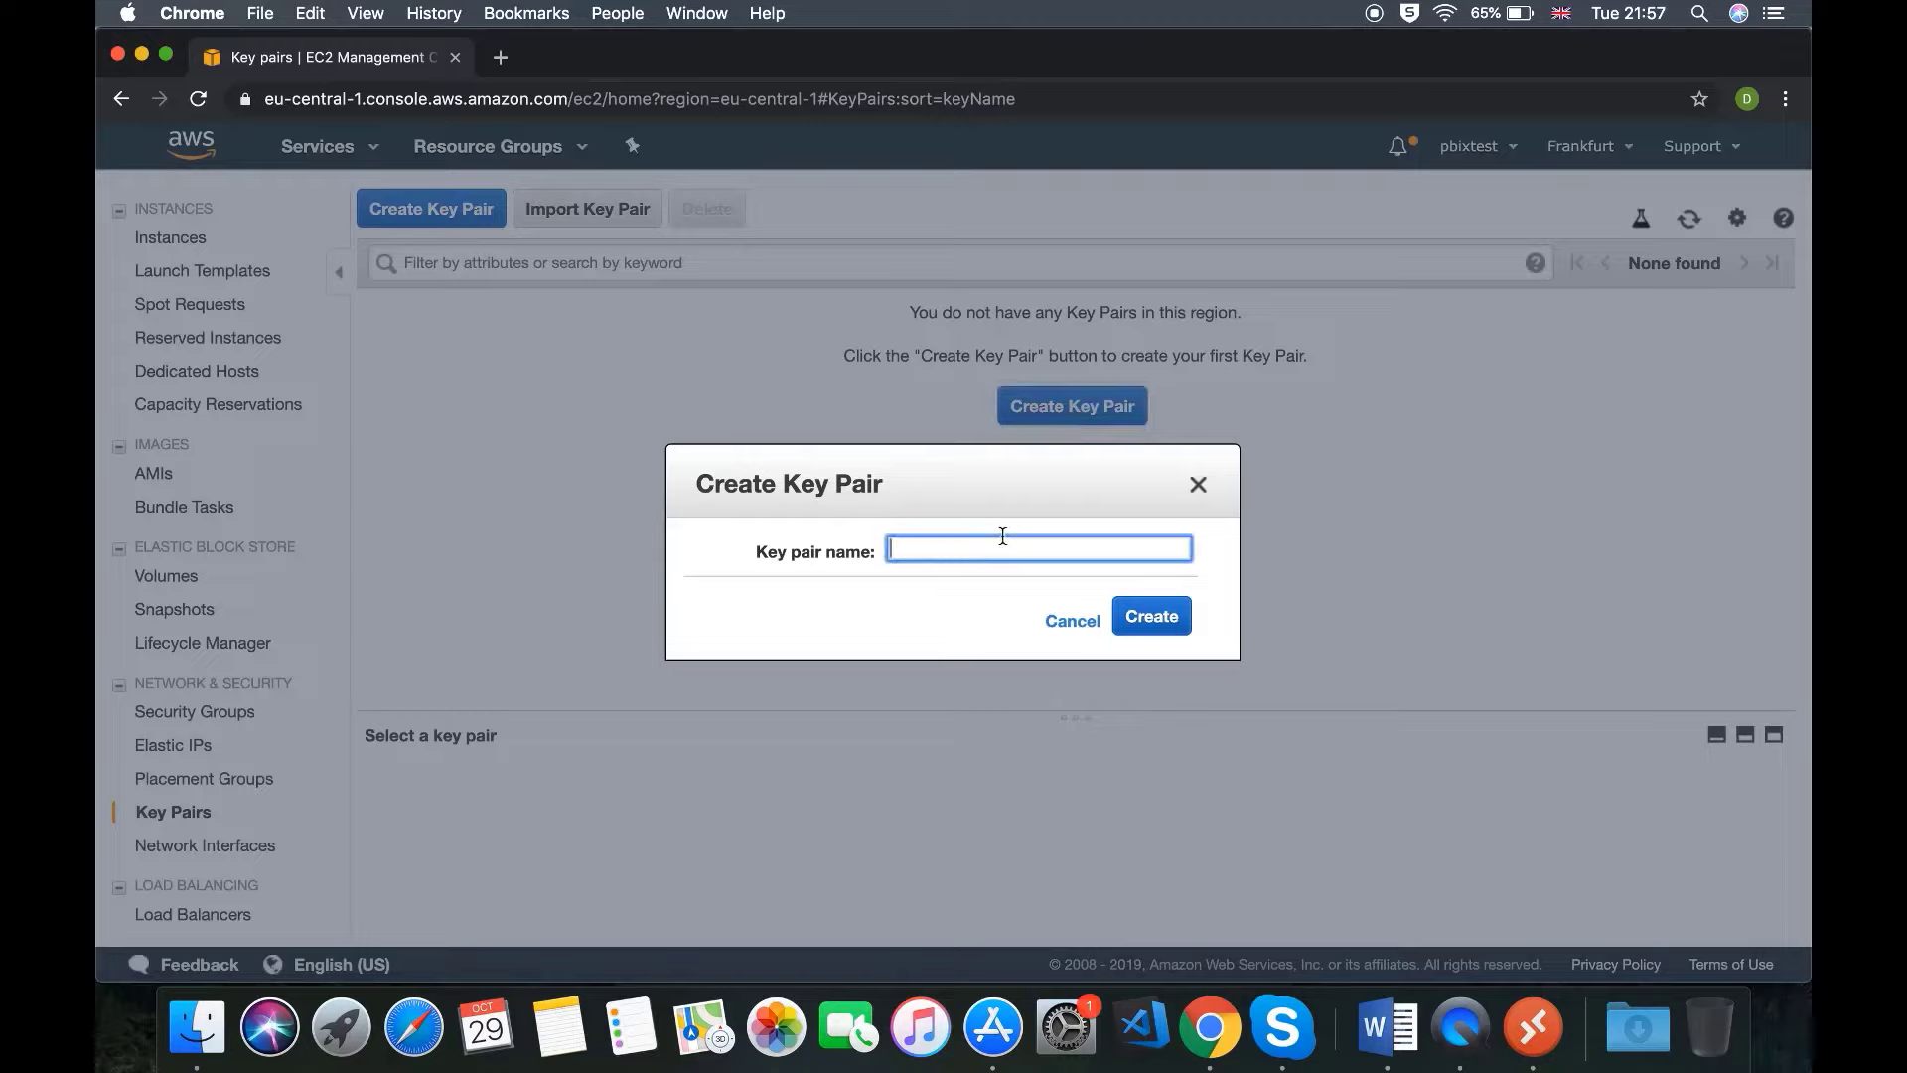
type("Power BI Key Pair")
left_click(1152, 617)
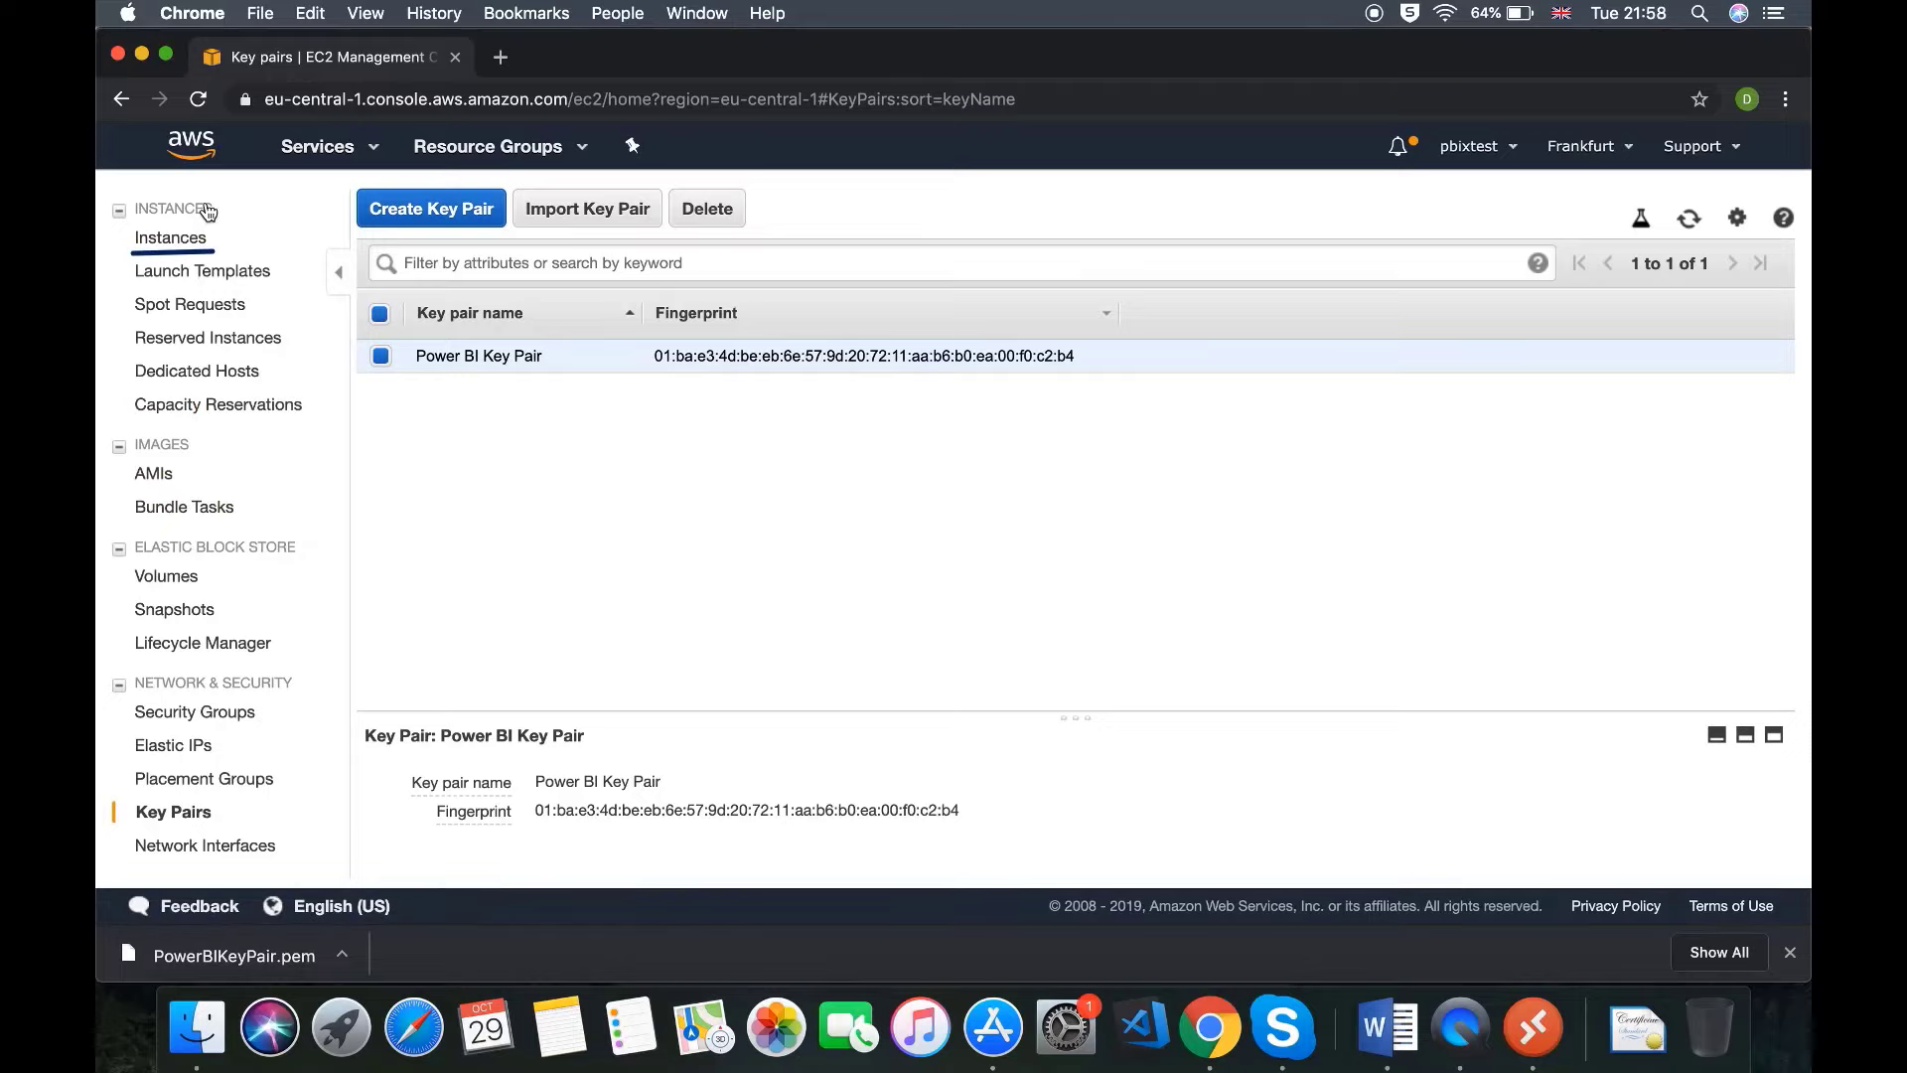
Start a new instance launch, search AMIs for 'windows' and select Microsoft Windows Server 2019 Base
left_click(203, 245)
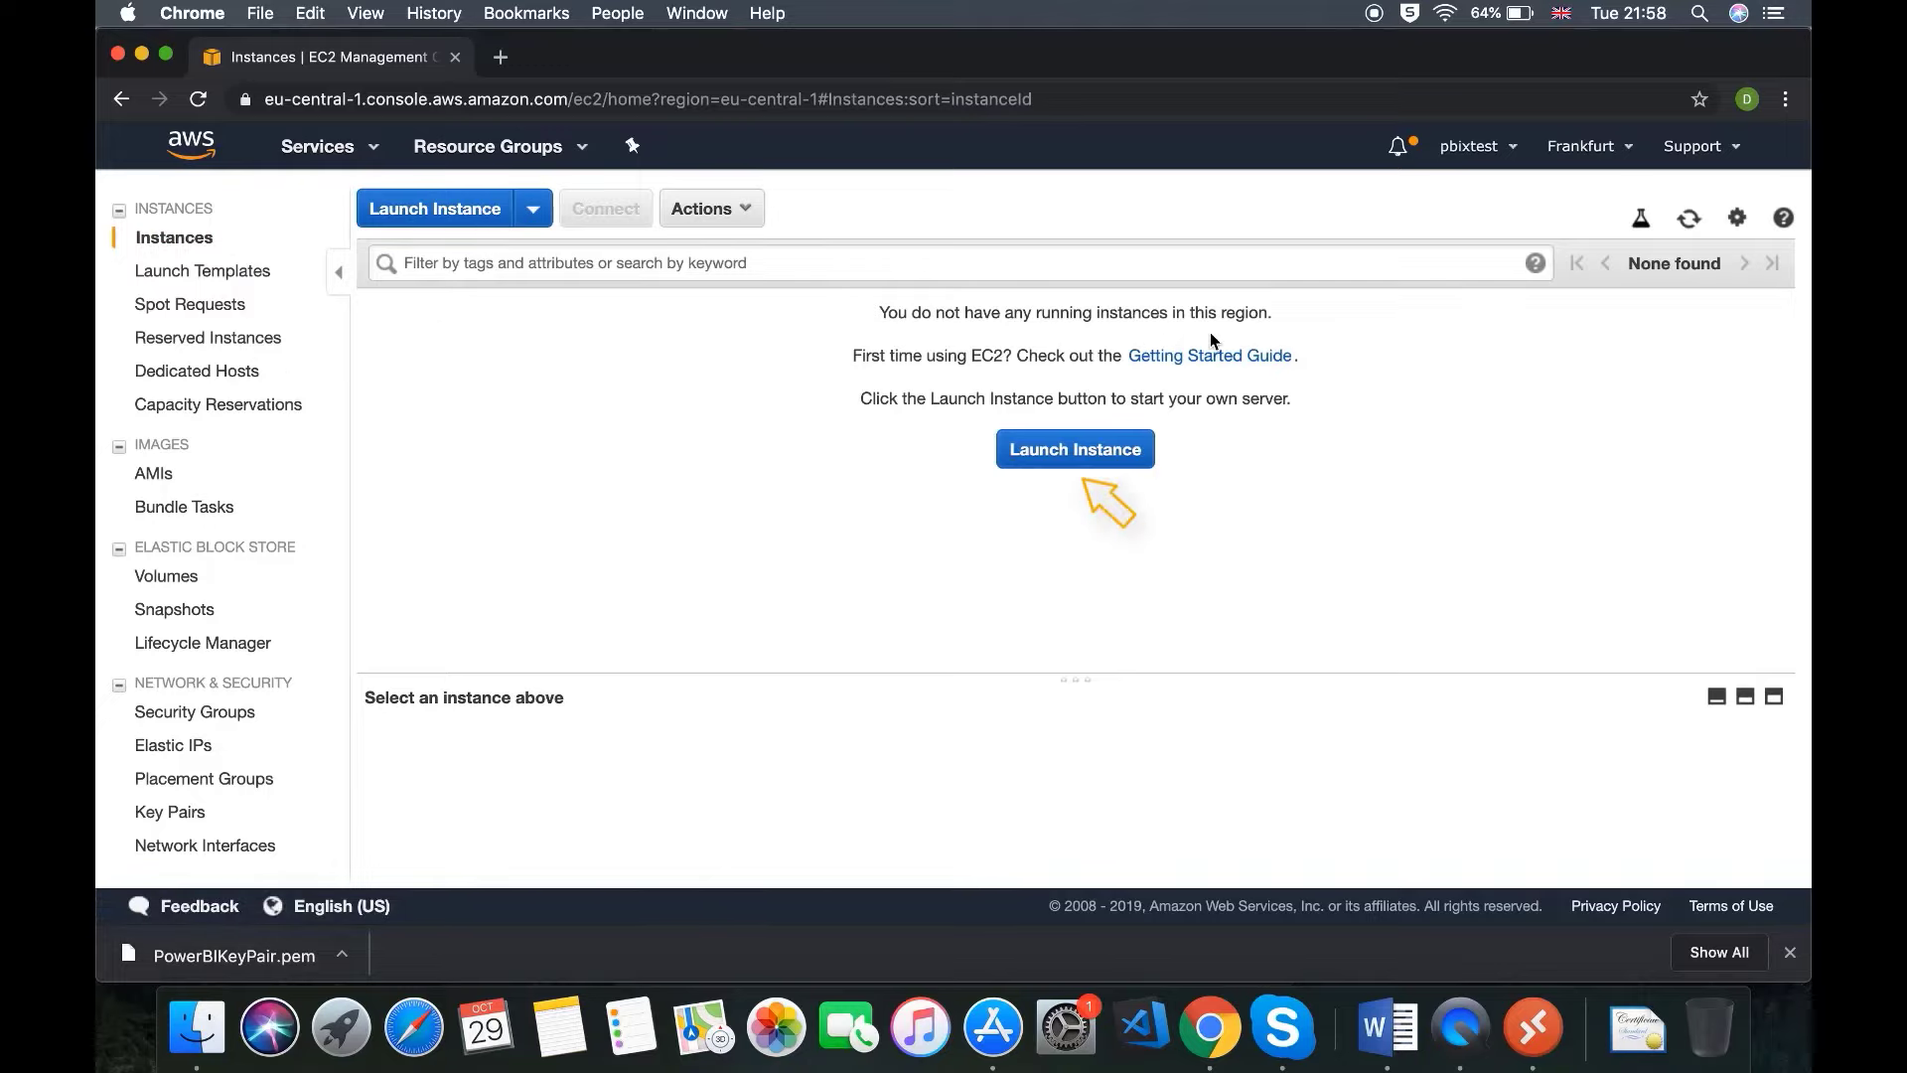
left_click(1079, 463)
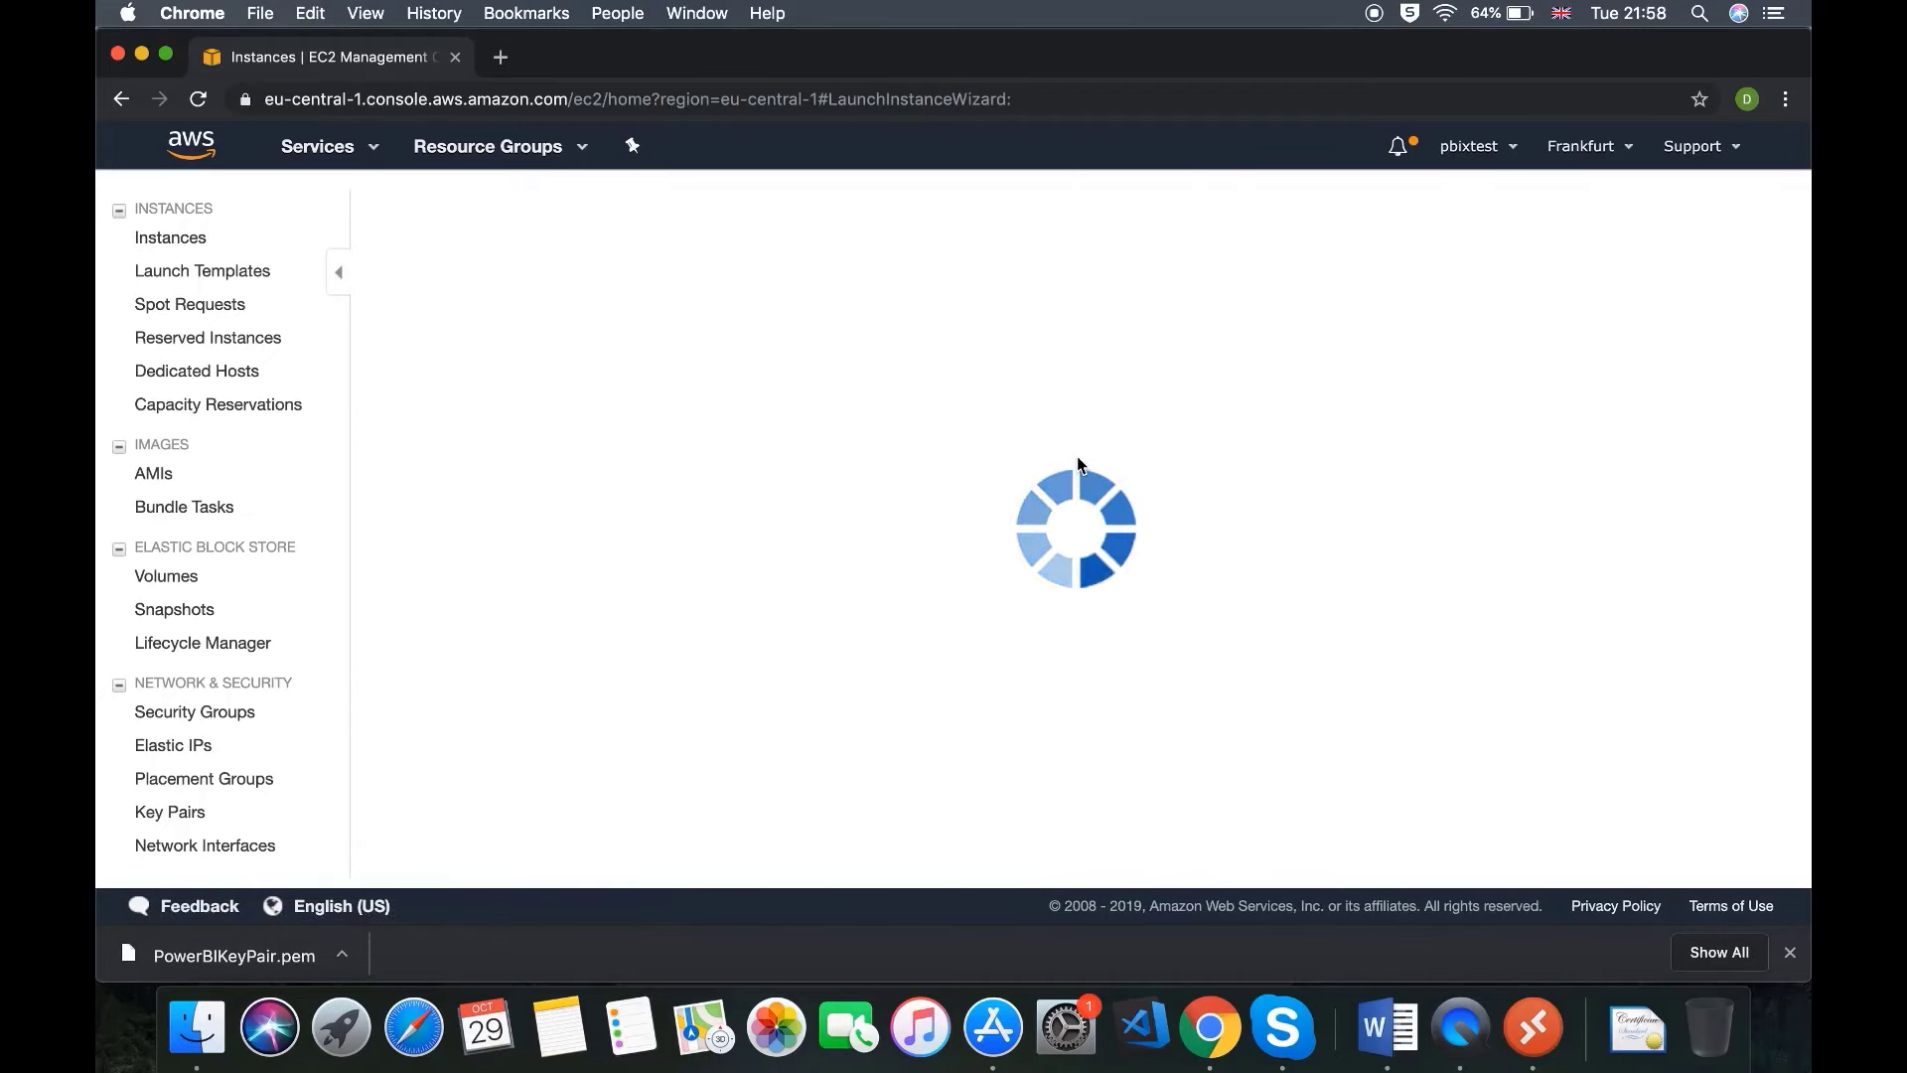
left_click(1063, 369)
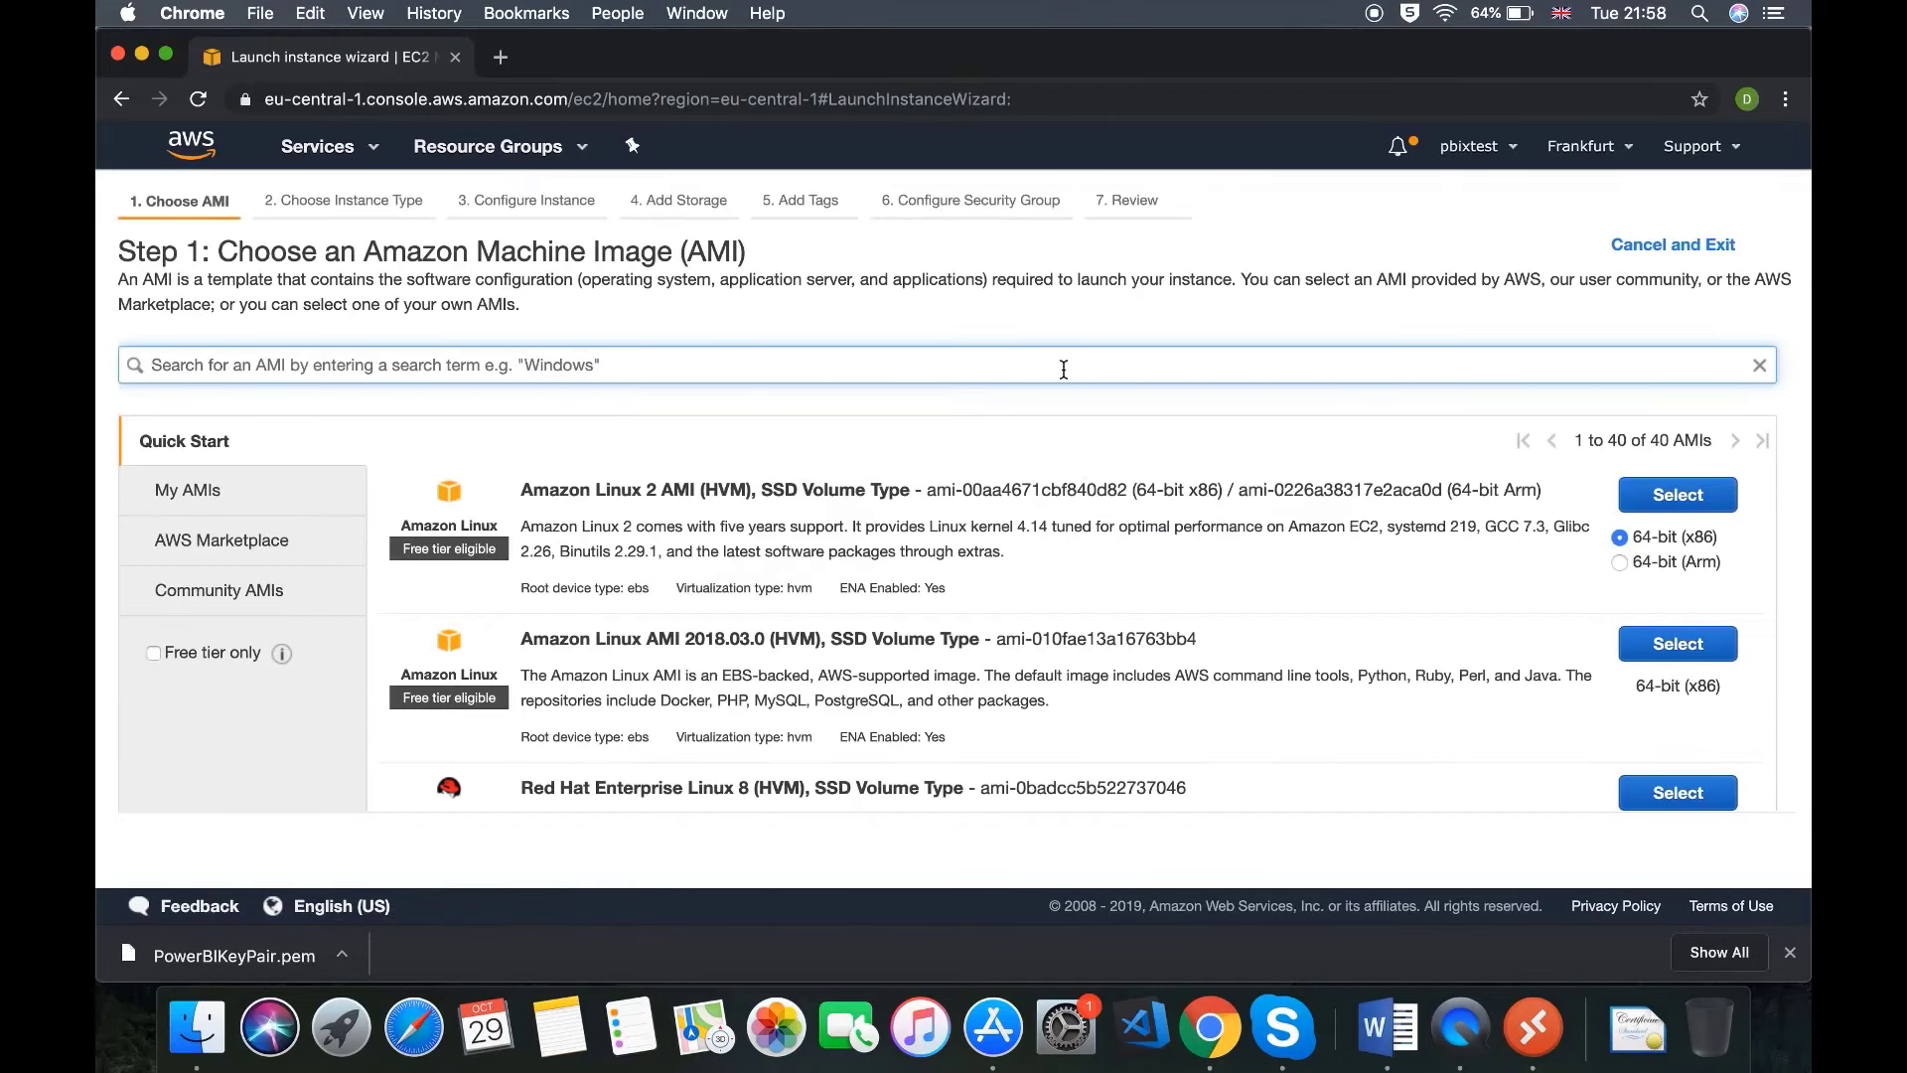
type("windows")
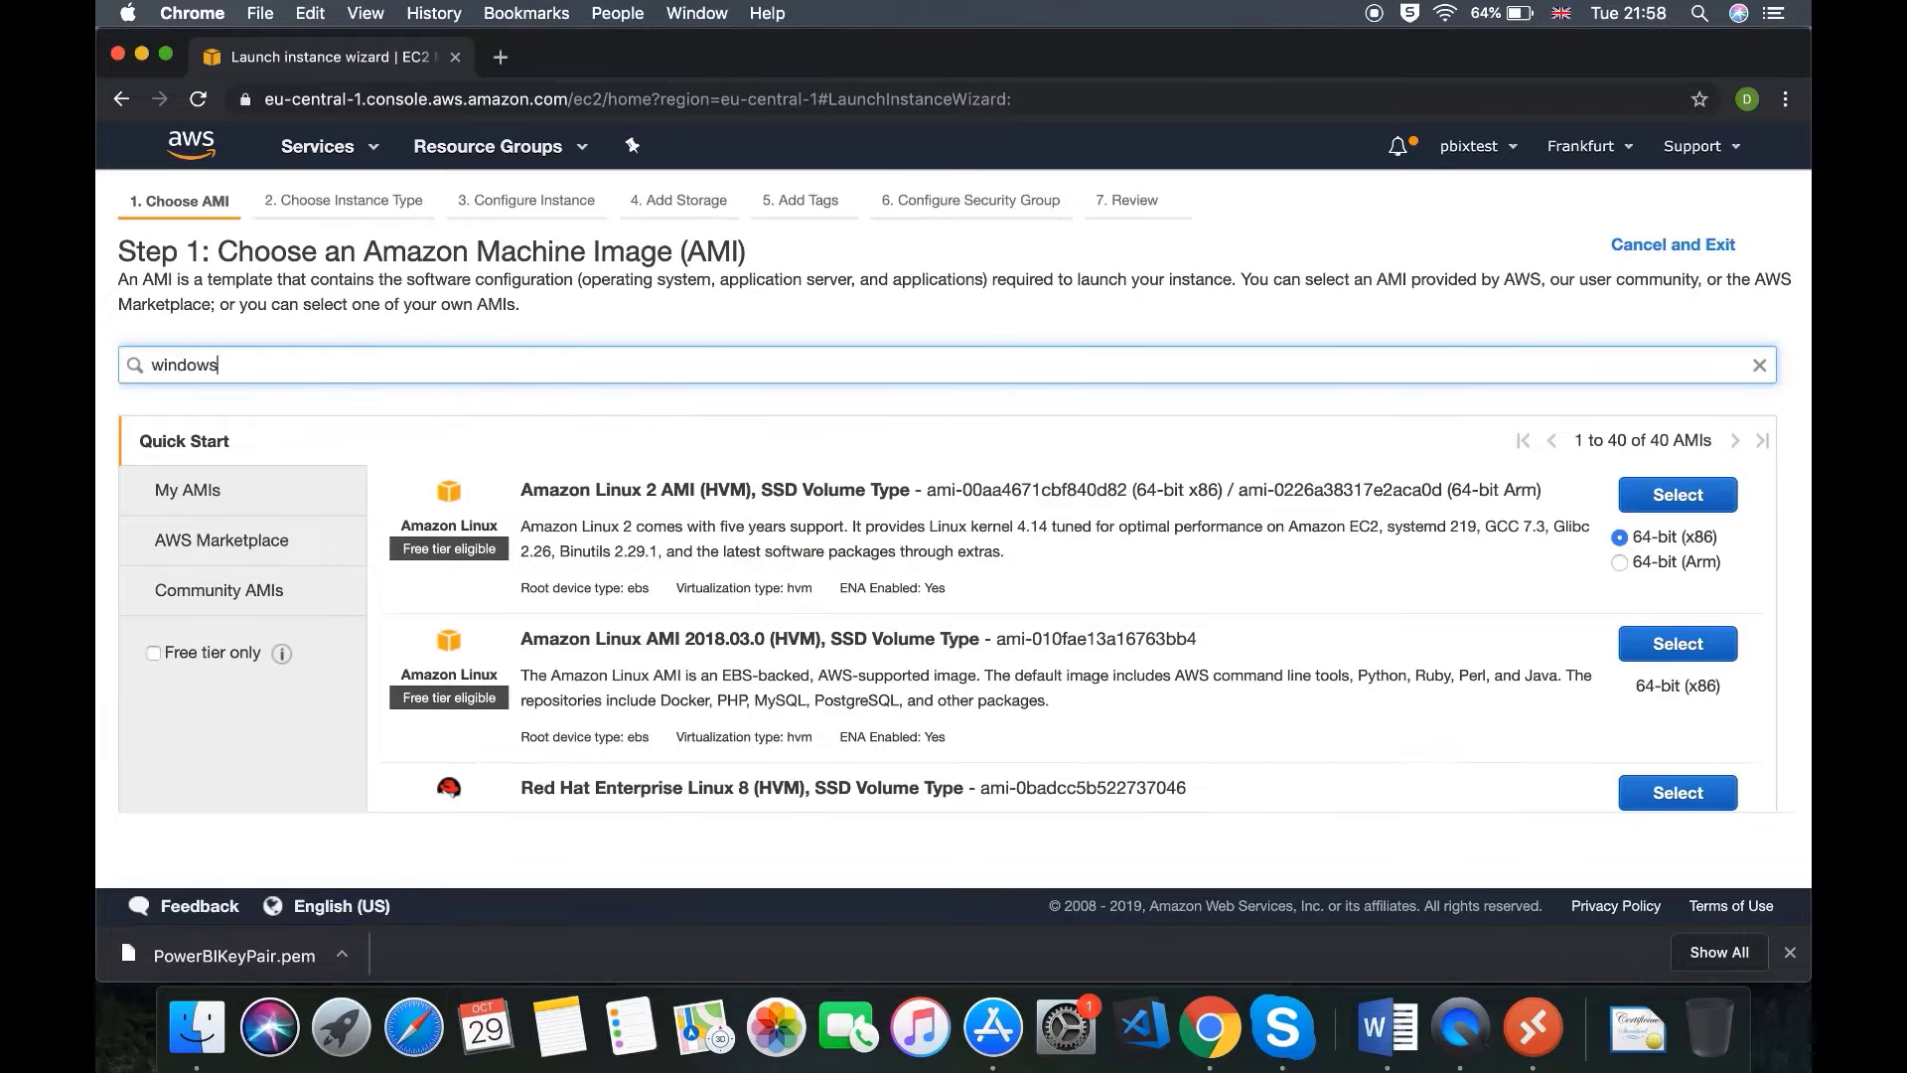
key("Return")
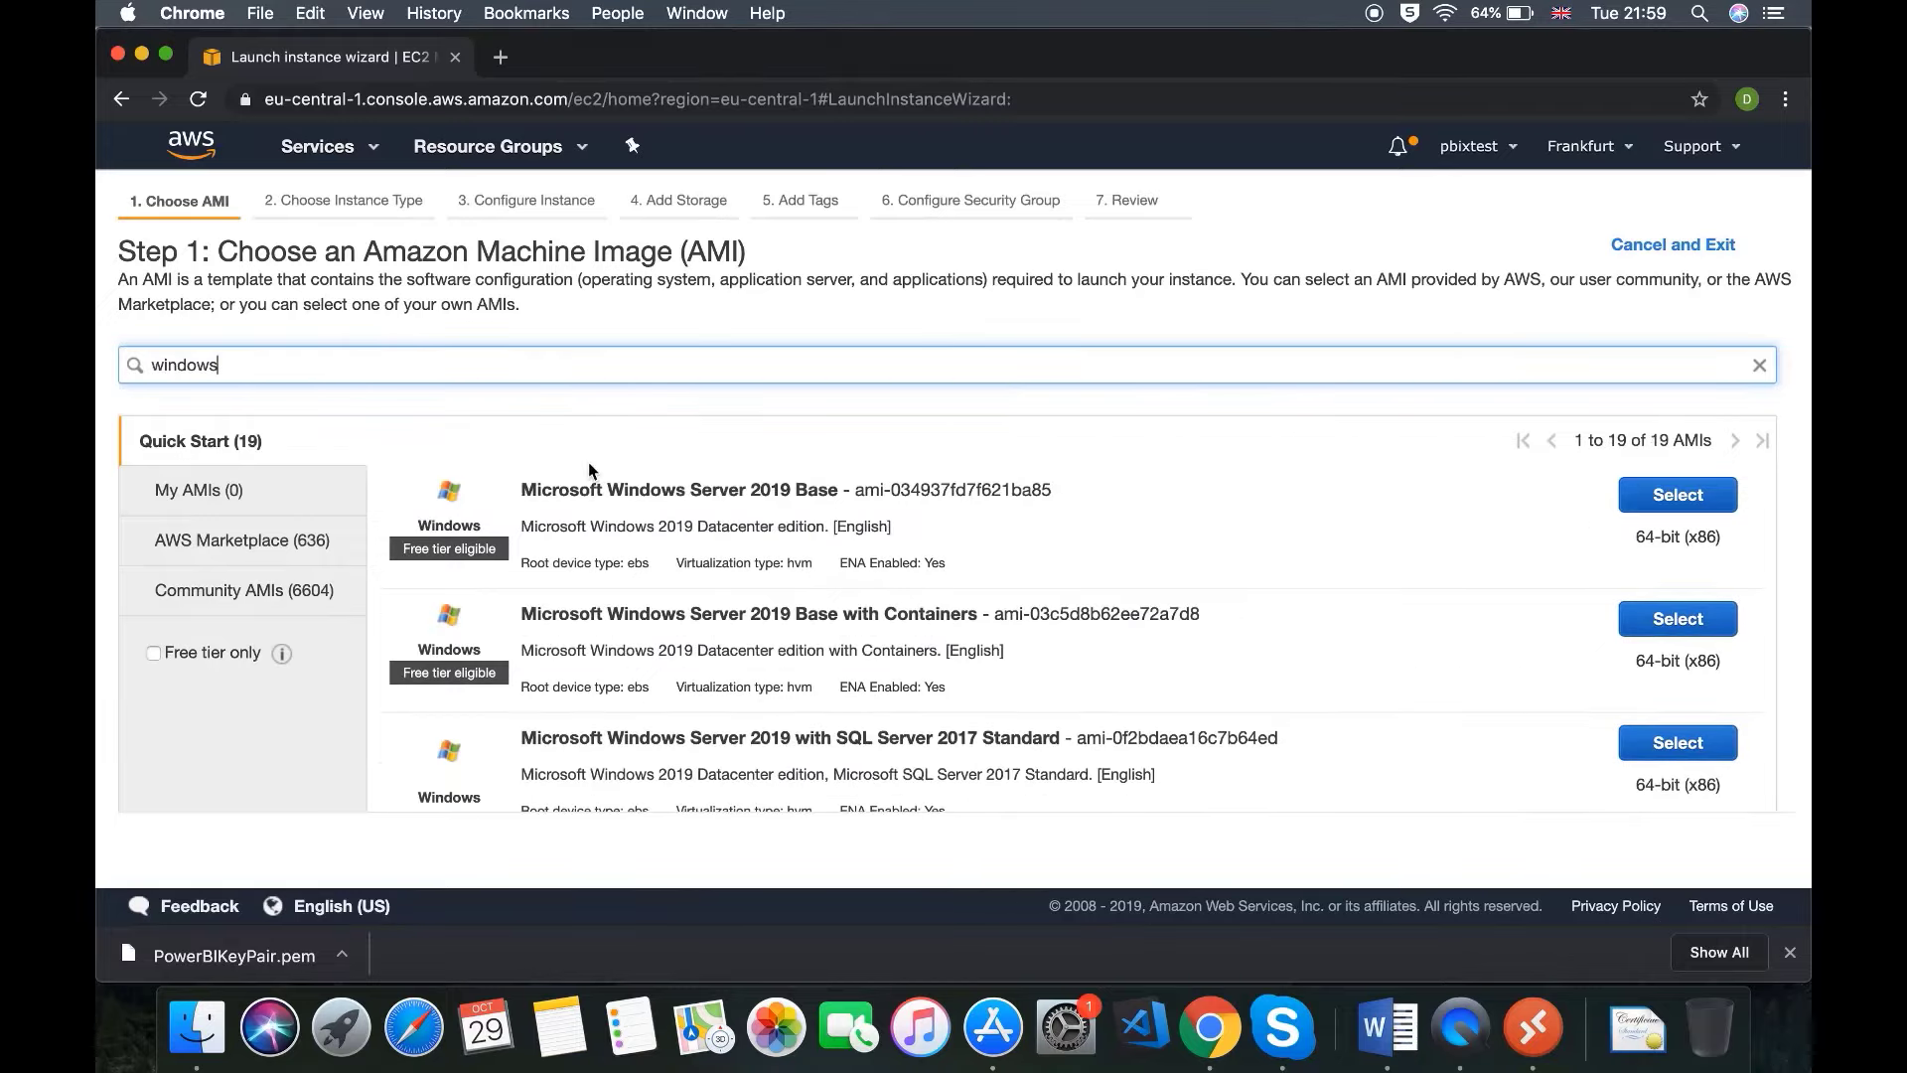
scroll(589, 469, "down", 2)
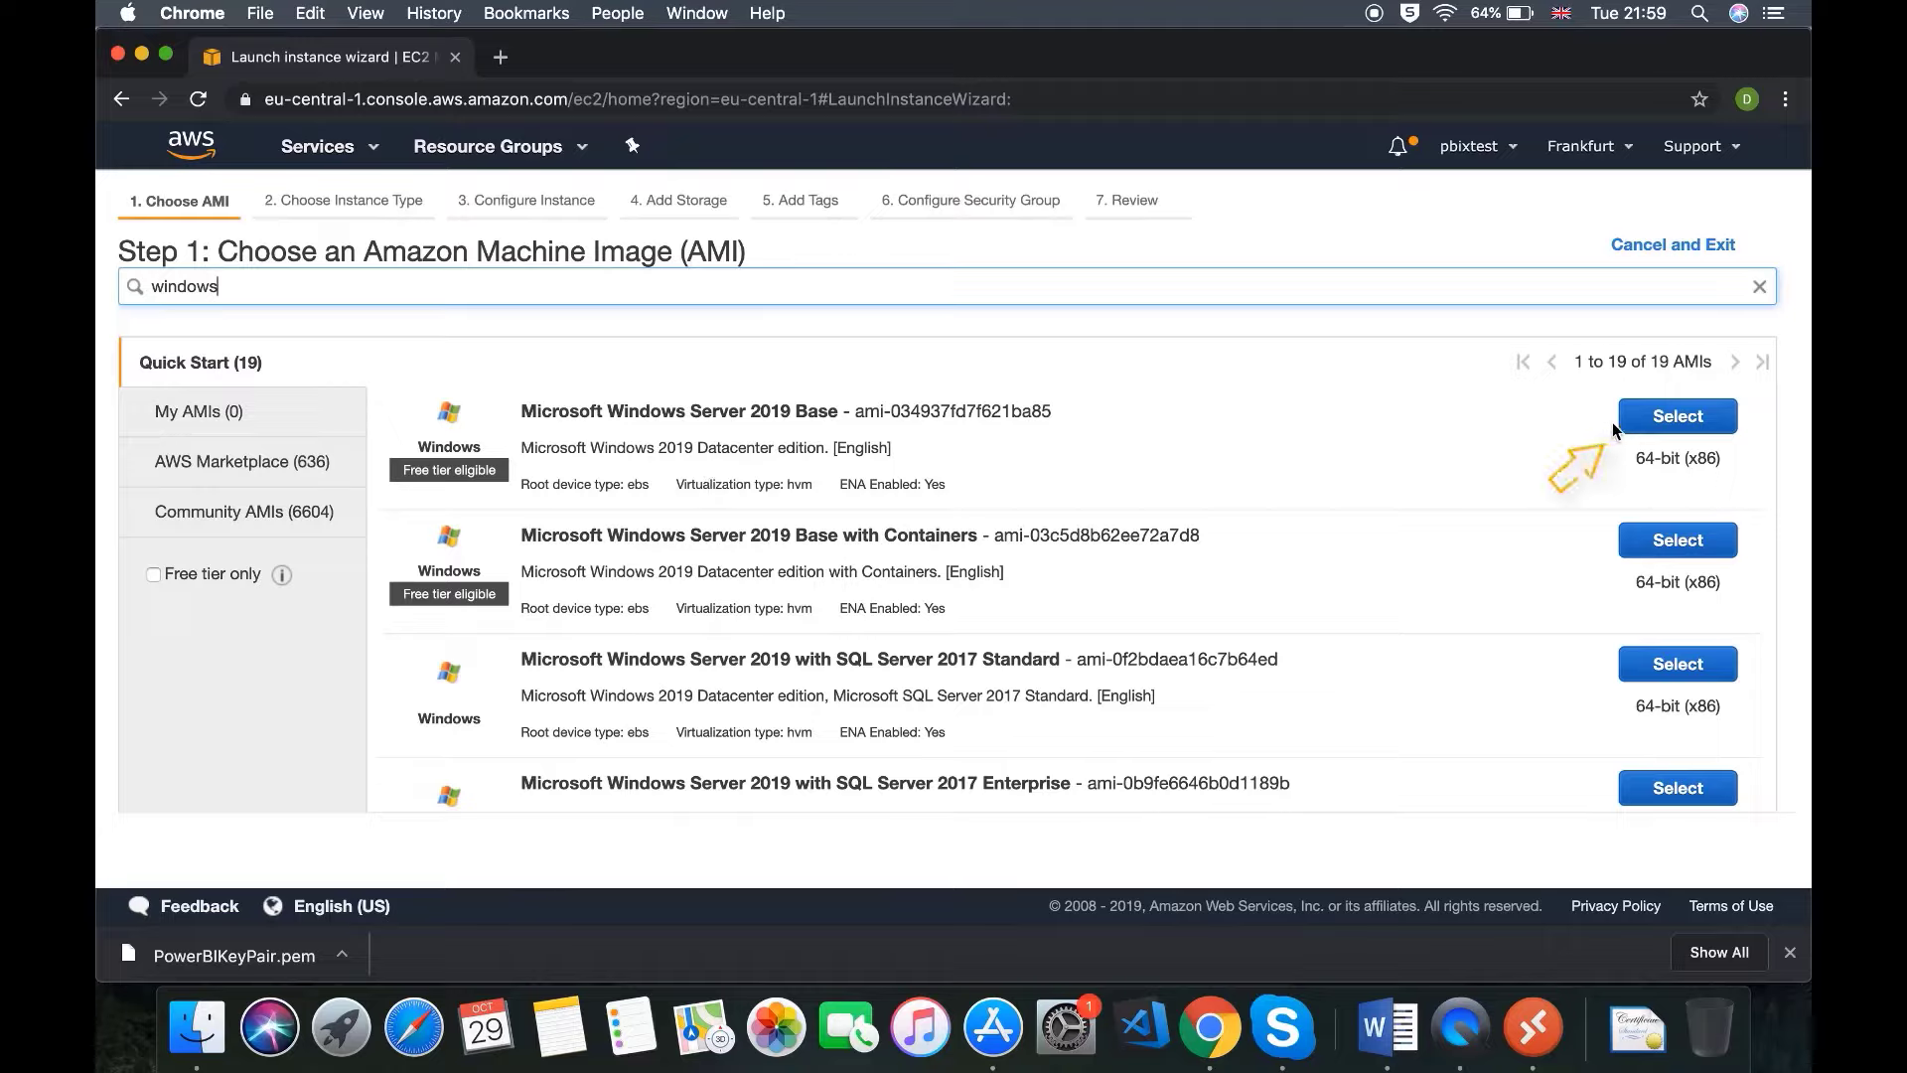
left_click(1667, 422)
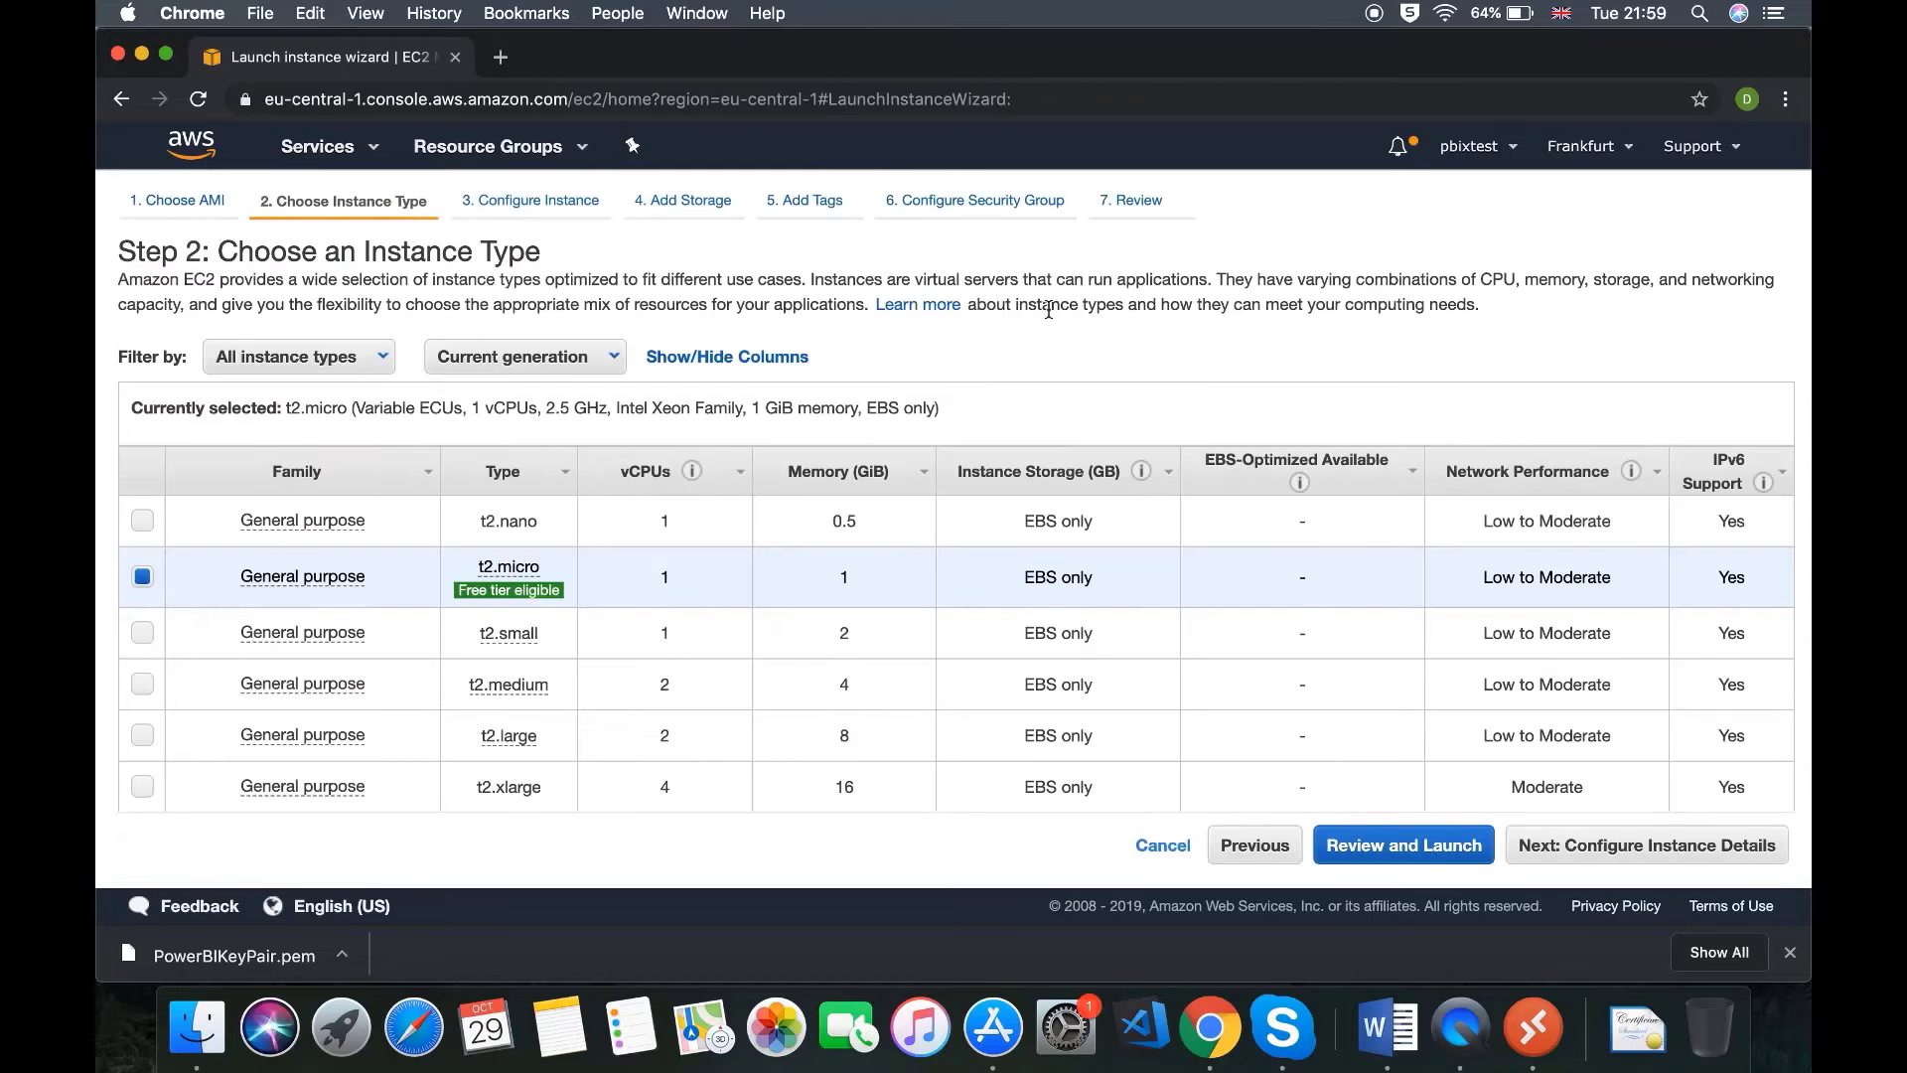
Keep the t2.micro instance type and jump to Step 7, Review Instance Launch
mouse_move(512, 593)
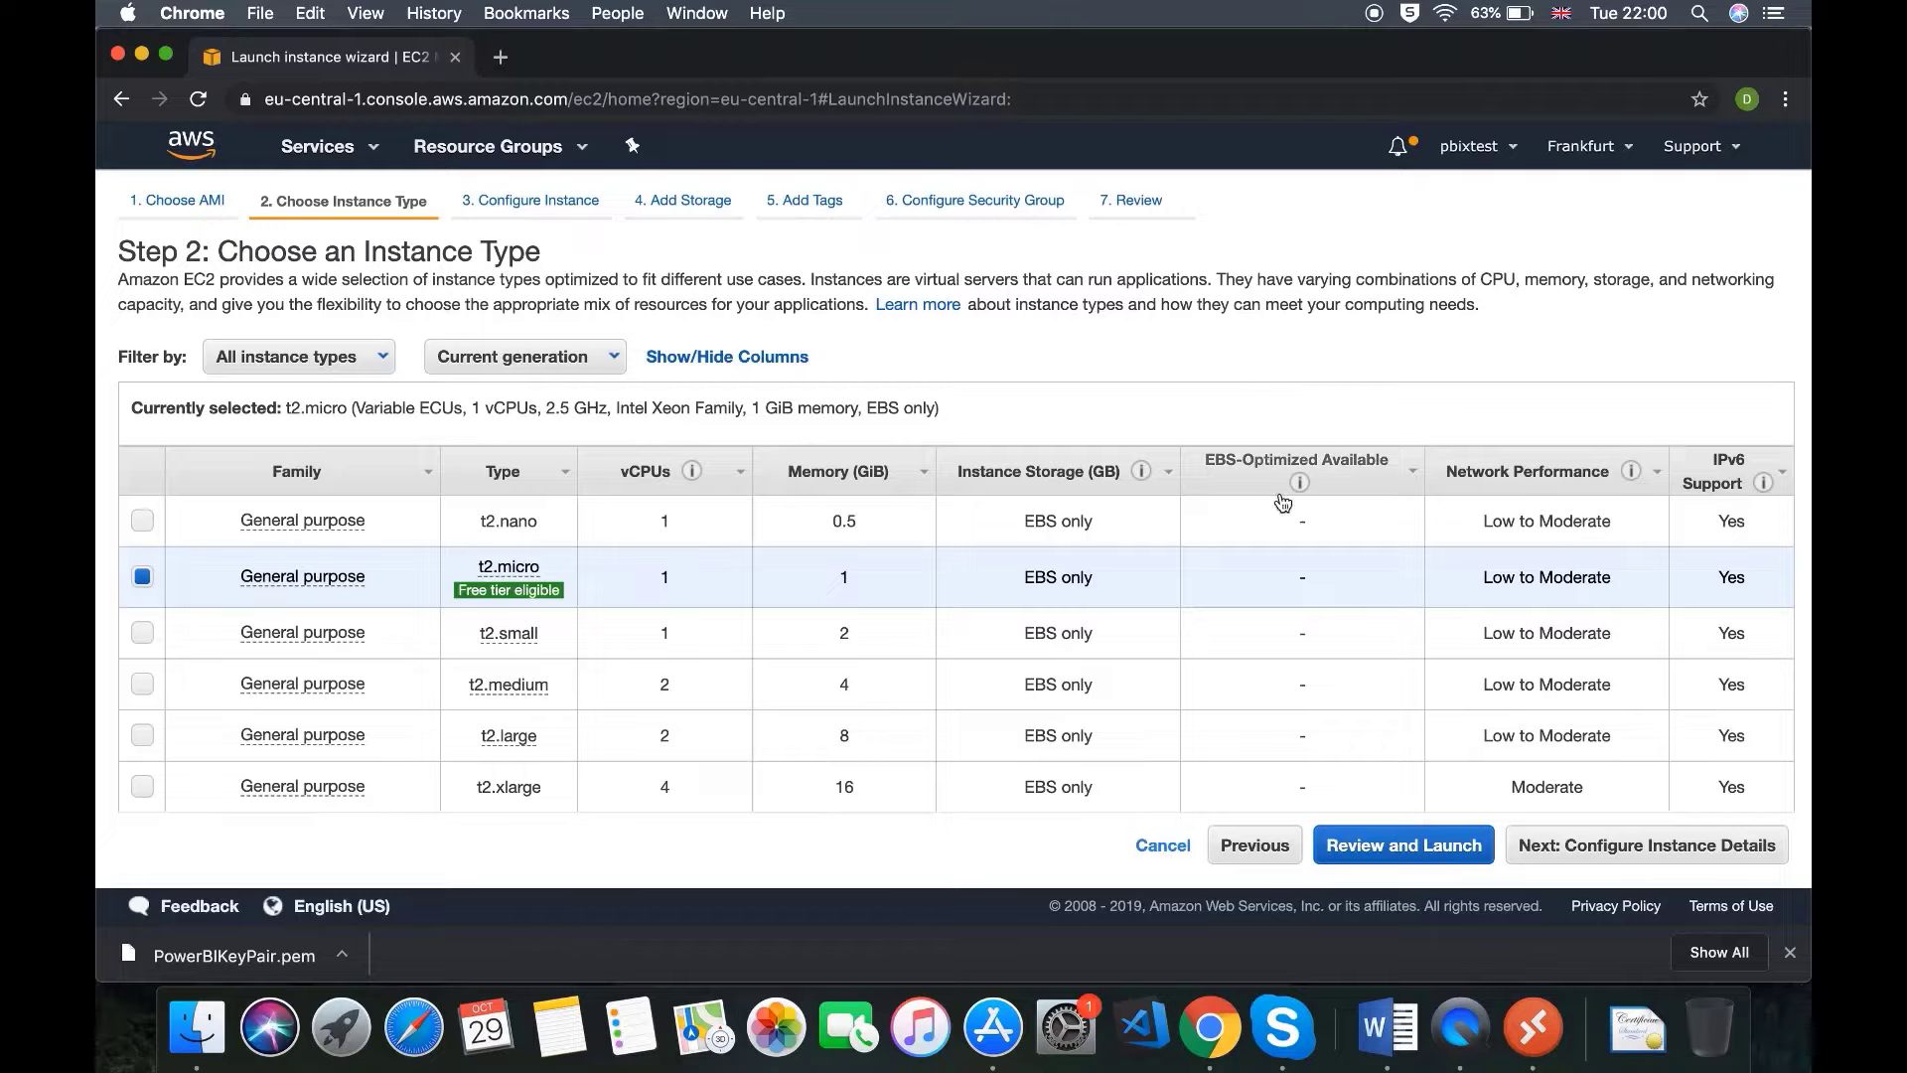
left_click(1403, 856)
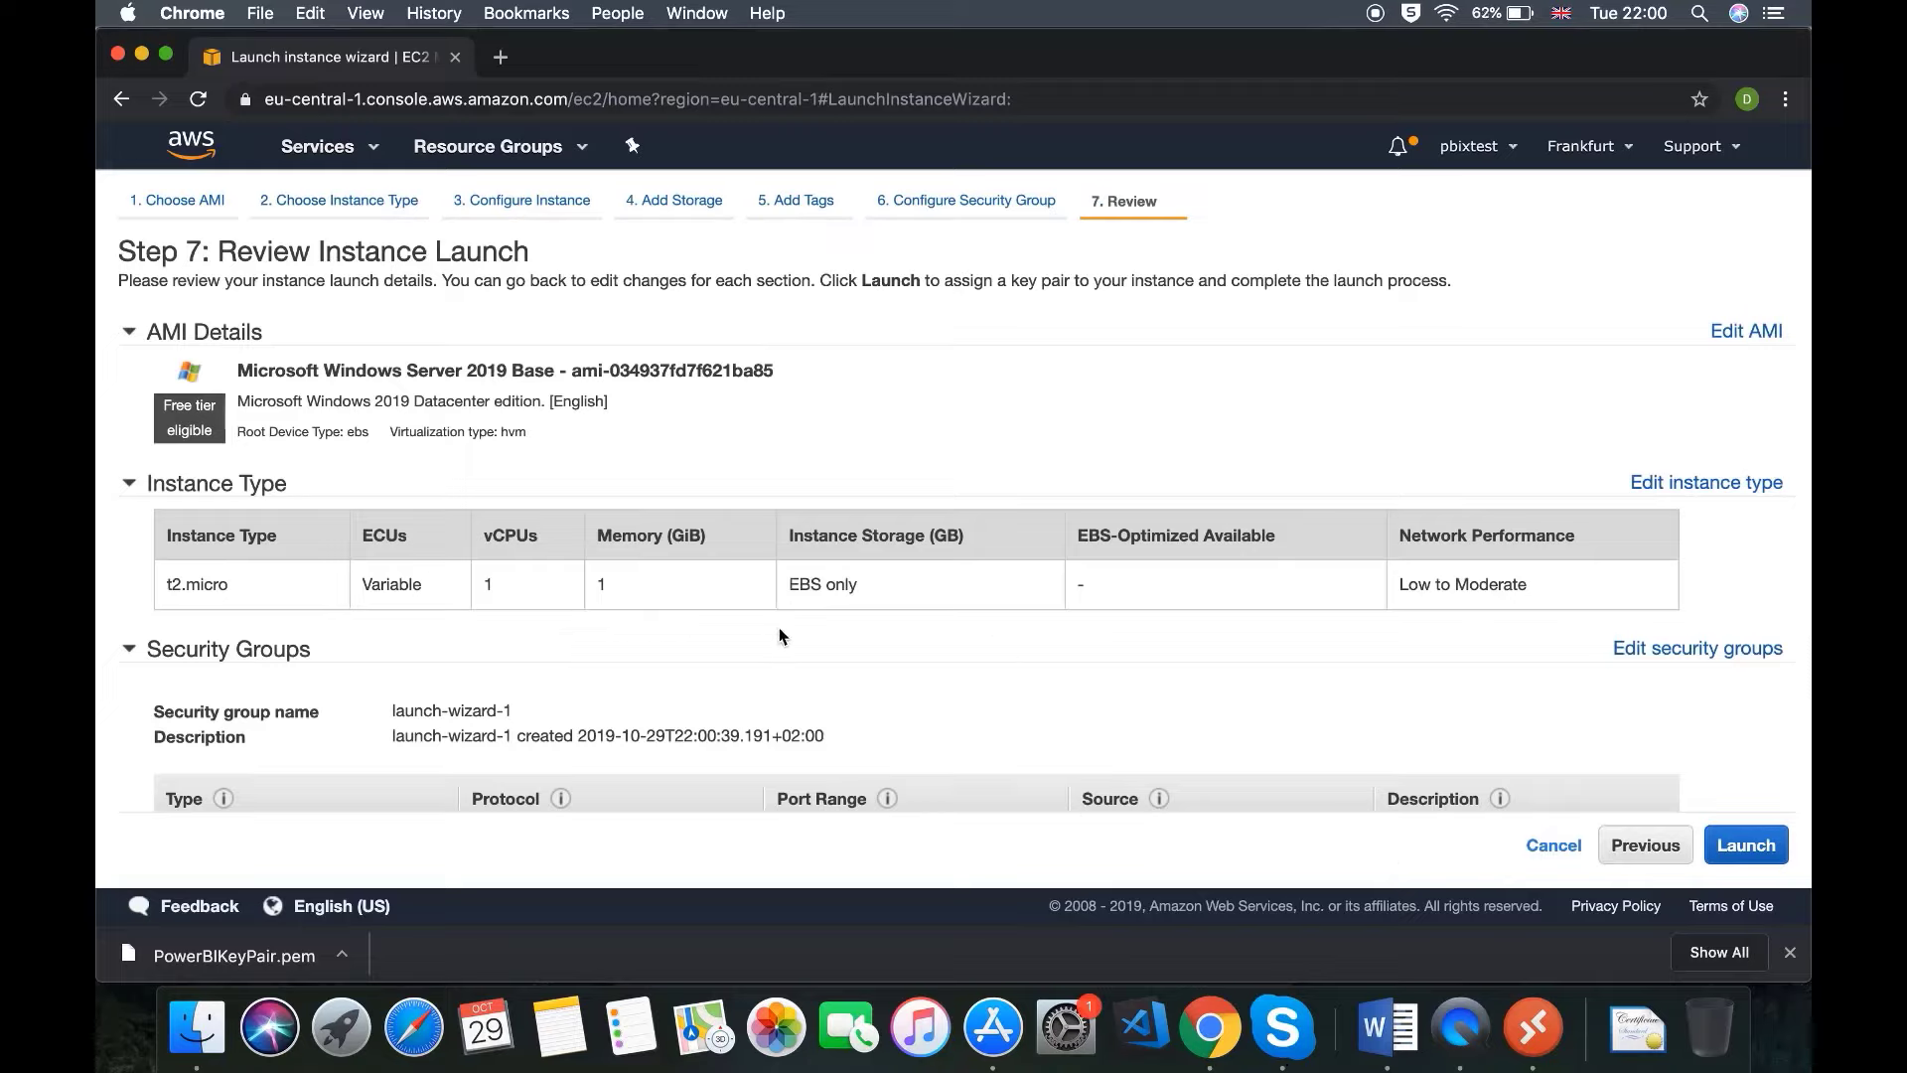
scroll(901, 644, "down", 1)
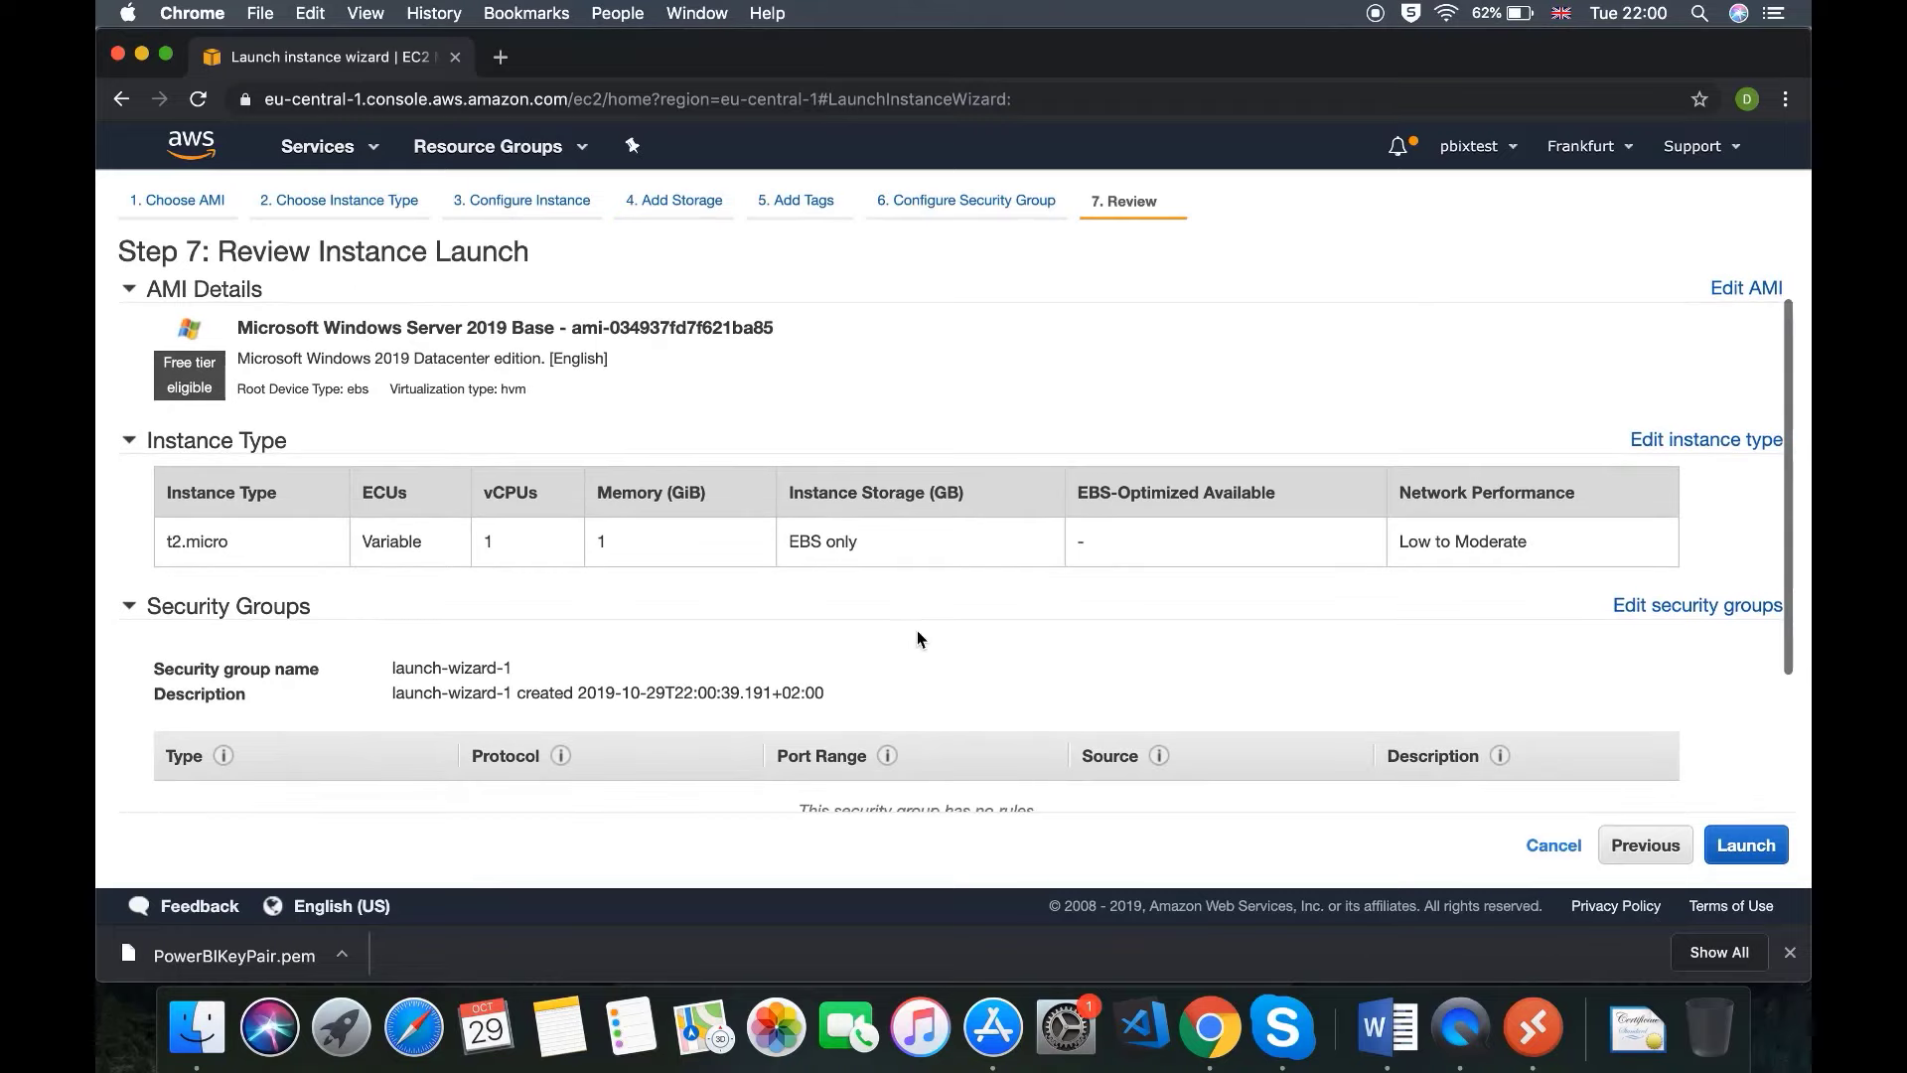
Launch the instance with the existing 'Power BI Key Pair', acknowledging access to its private key
left_click(1744, 845)
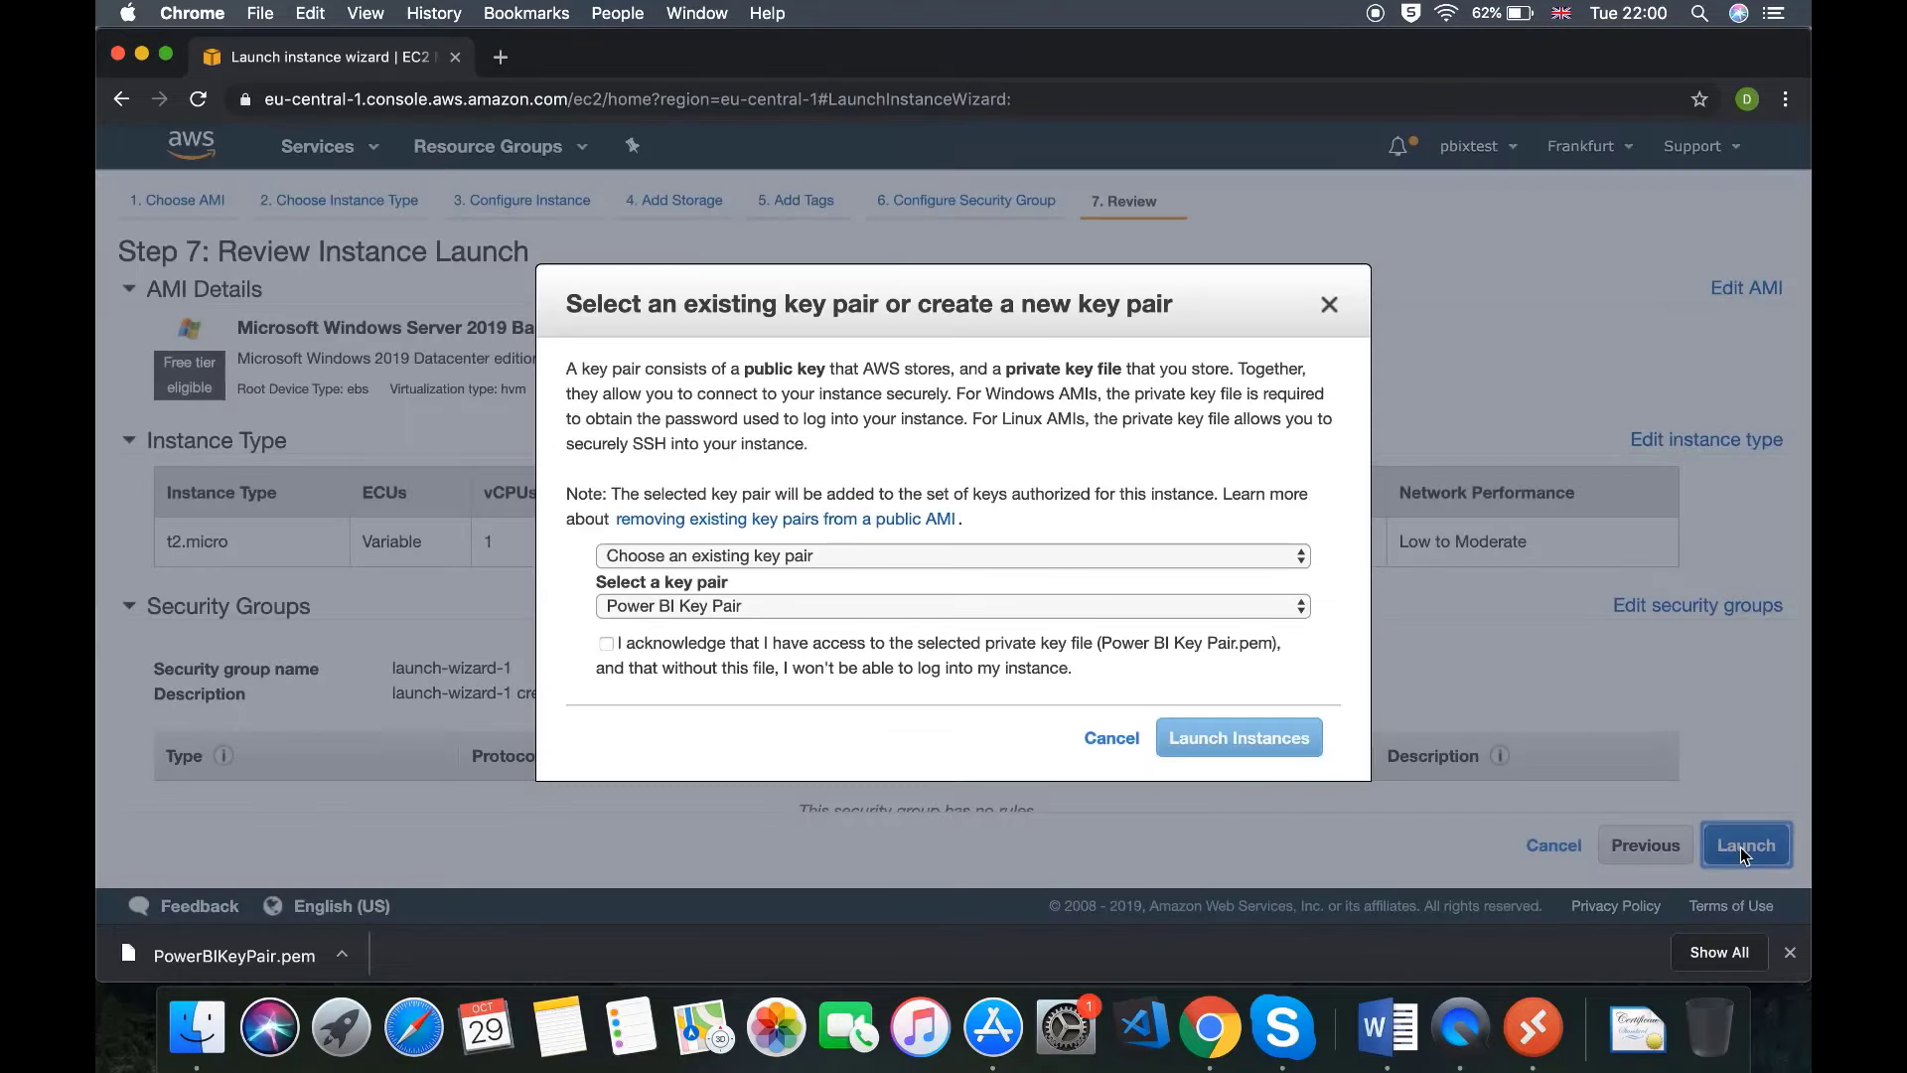
left_click(701, 604)
left_click(701, 605)
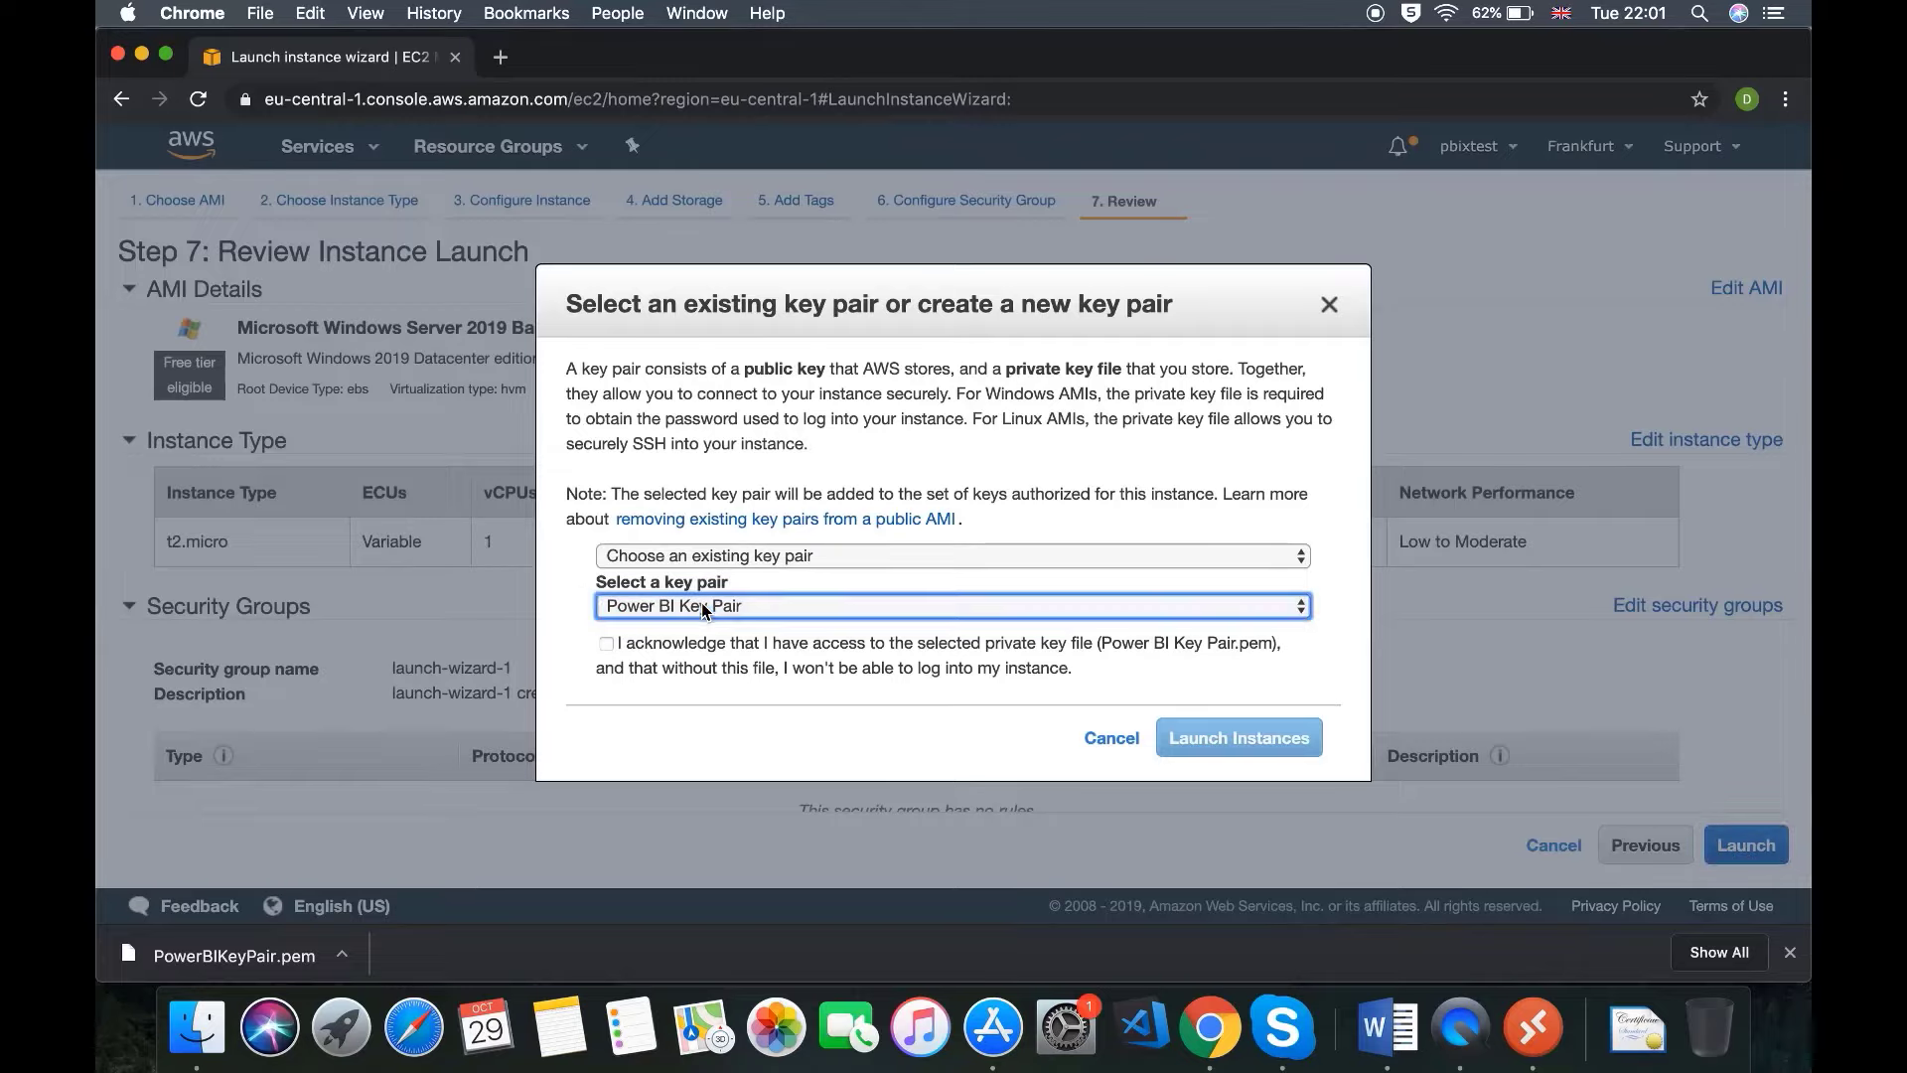
left_click(670, 650)
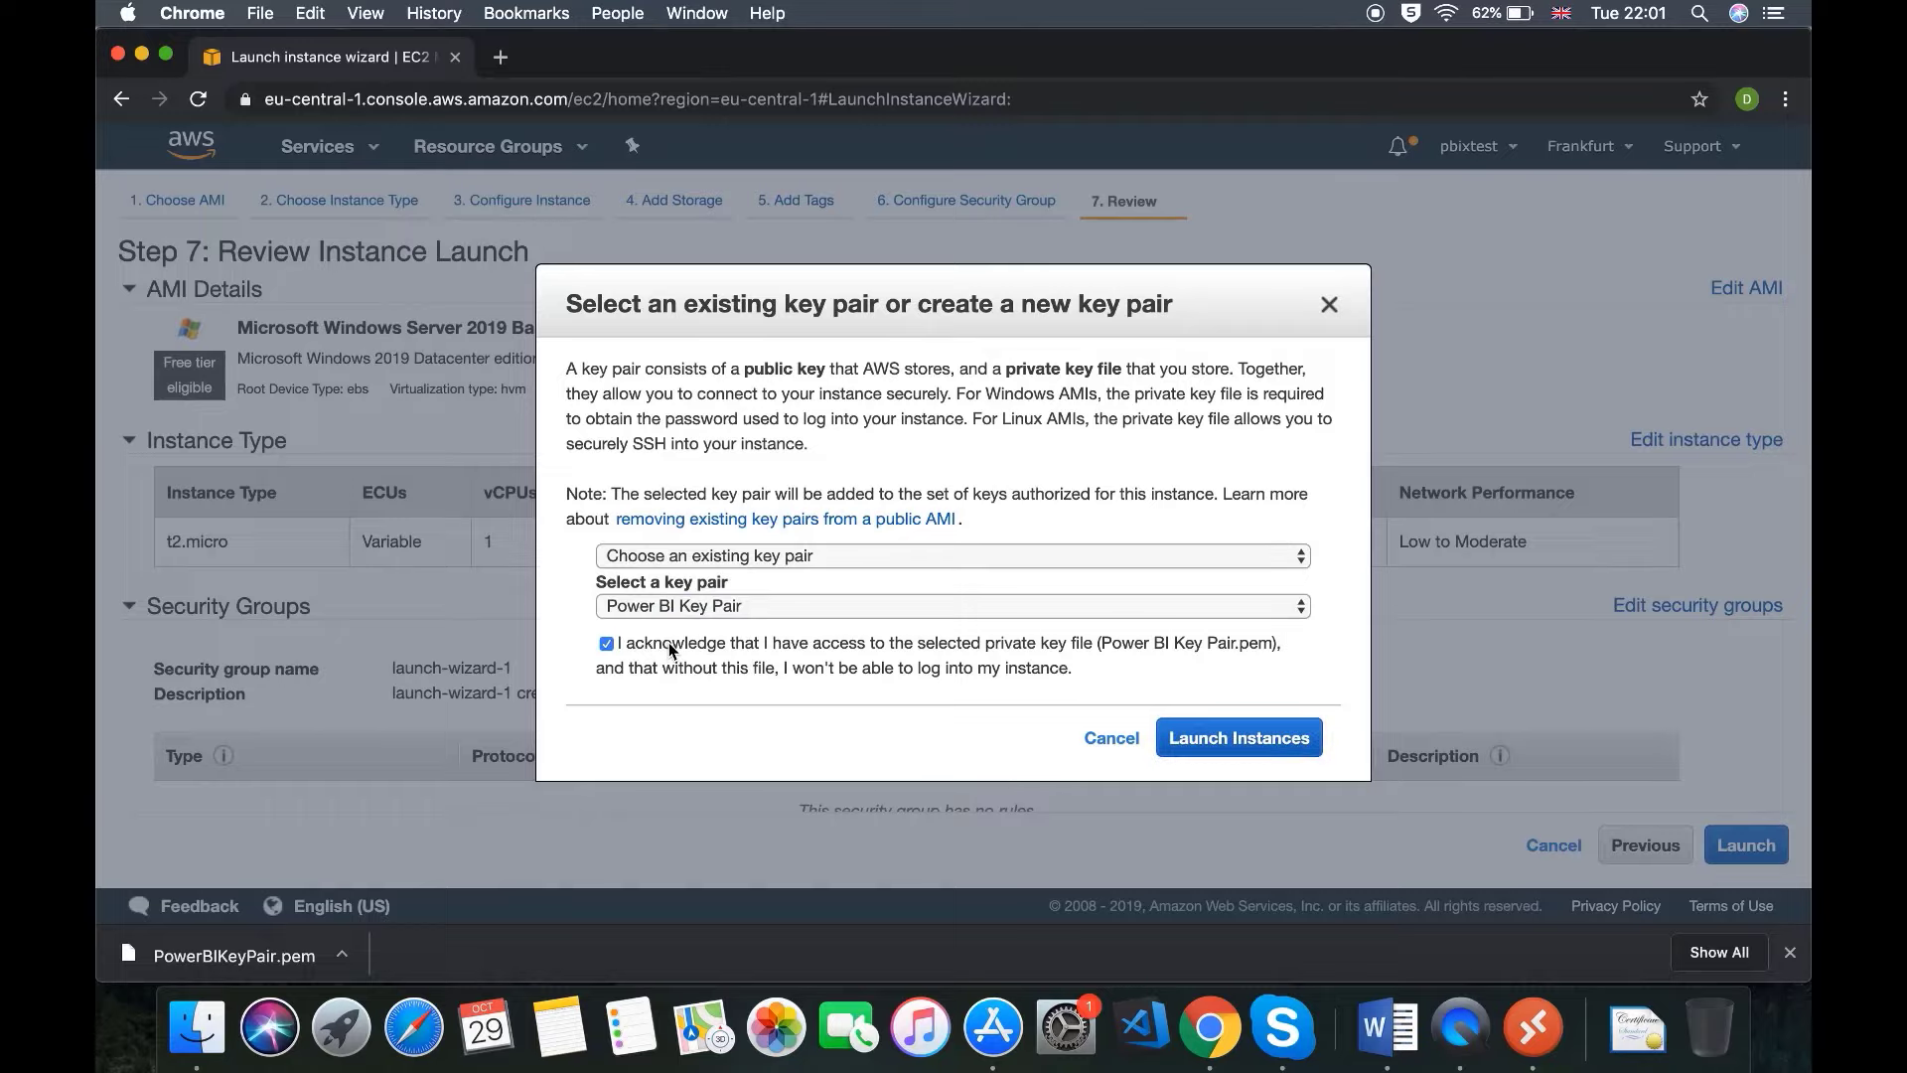
left_click(1191, 739)
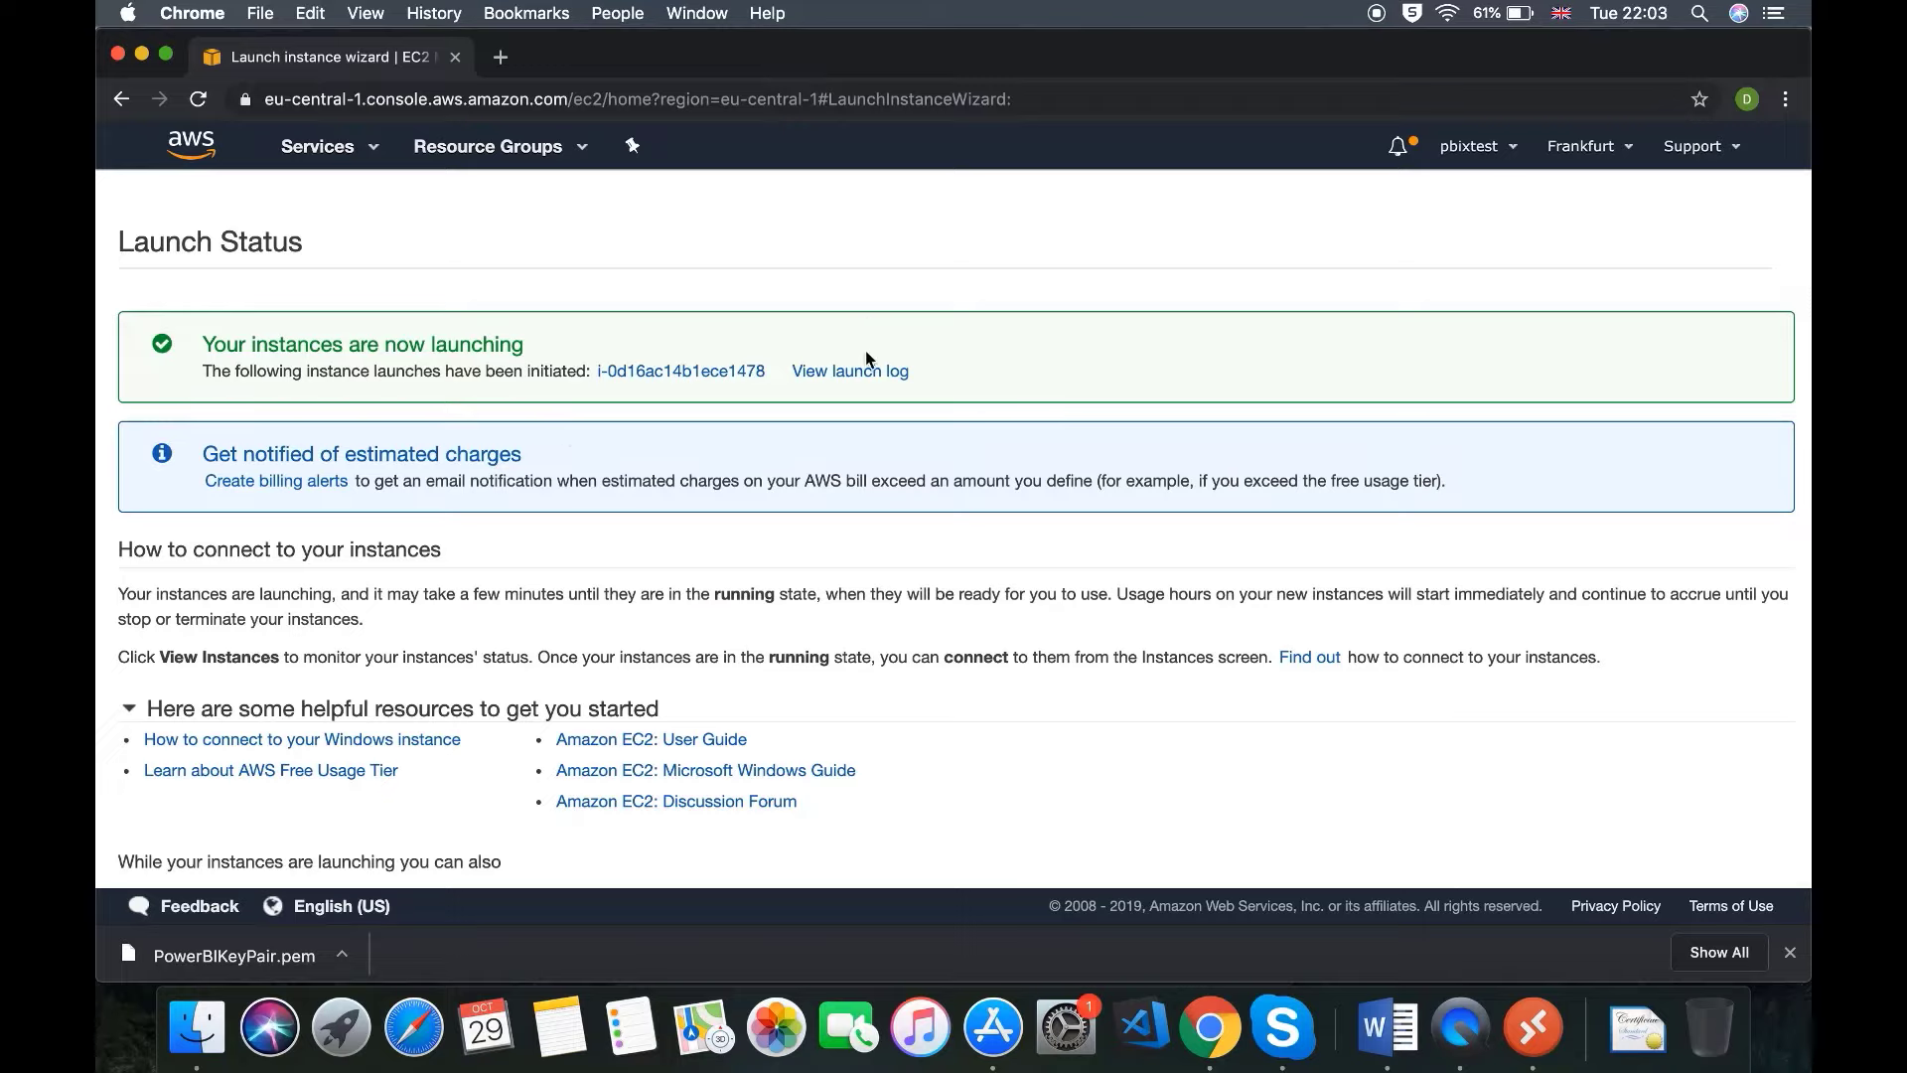
Open the launch log and follow the new instance ID into the Instances list
left_click(857, 374)
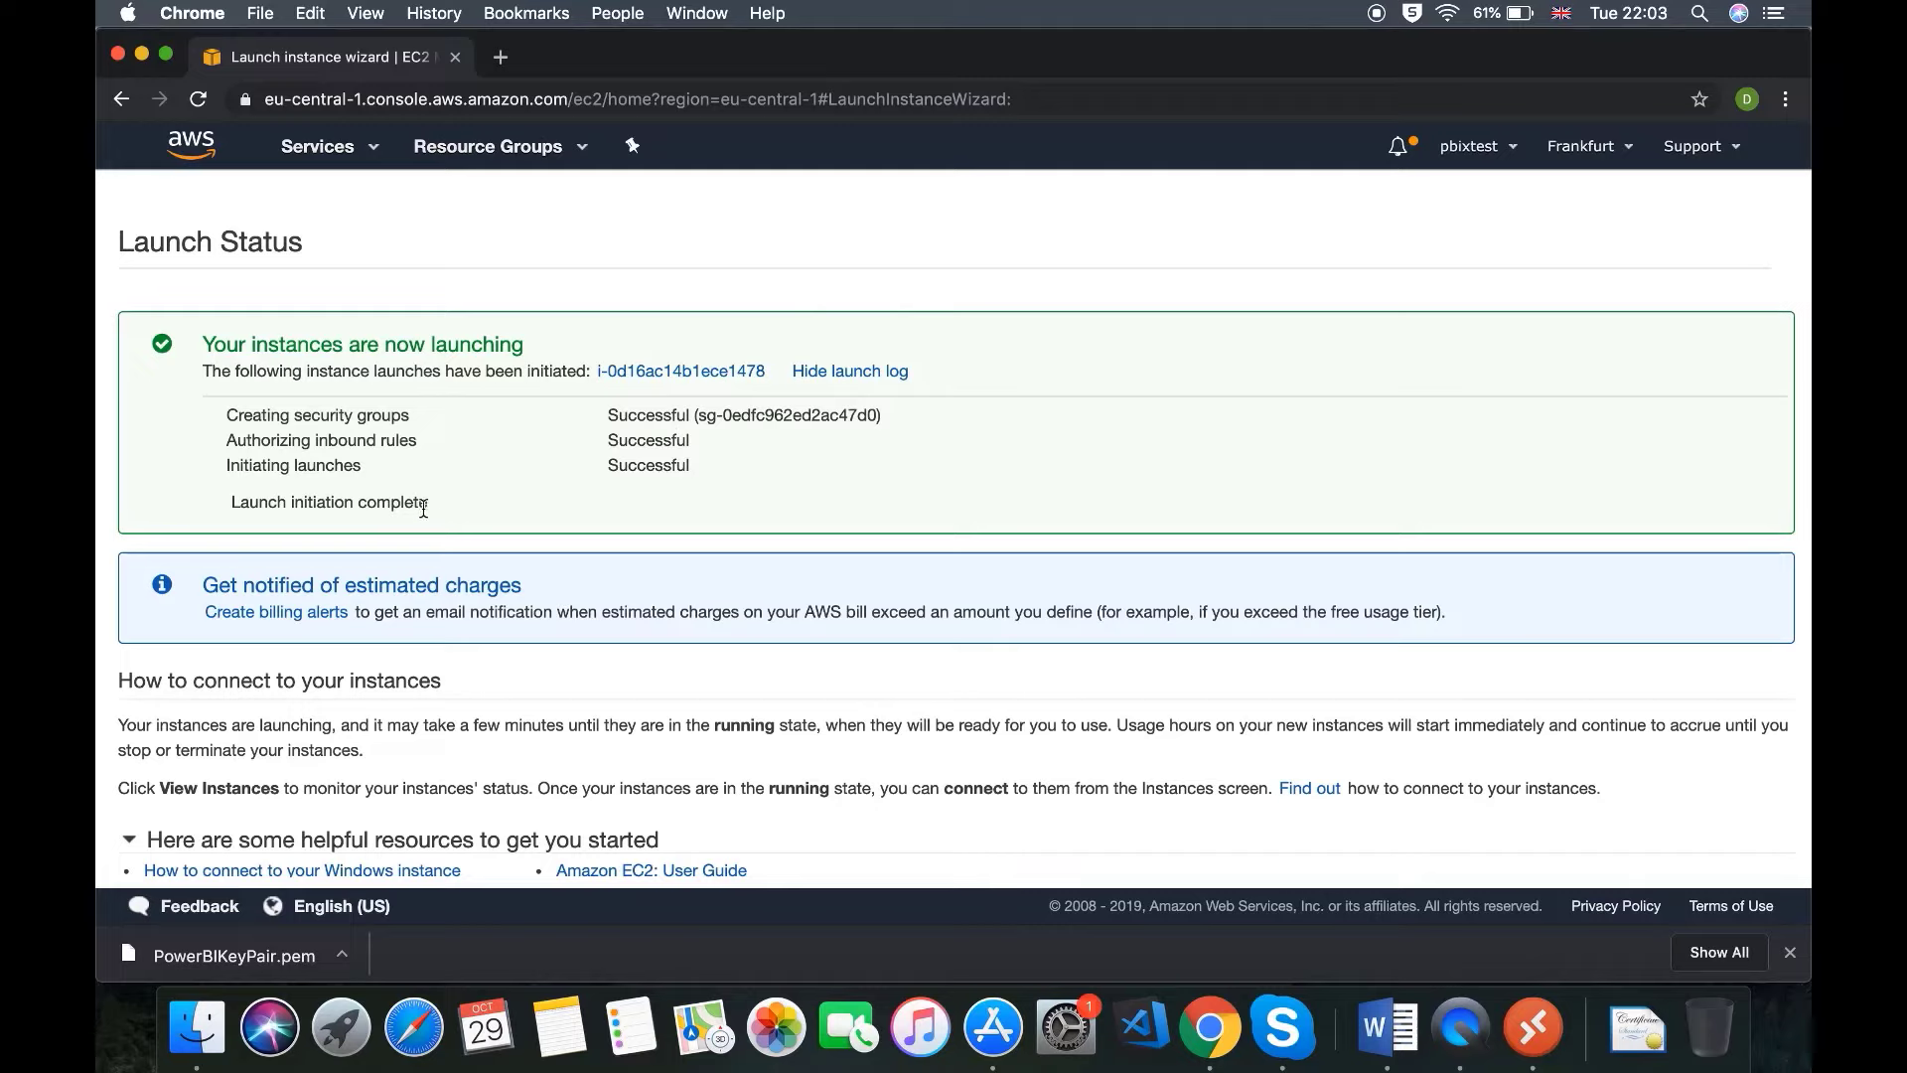
left_click(681, 372)
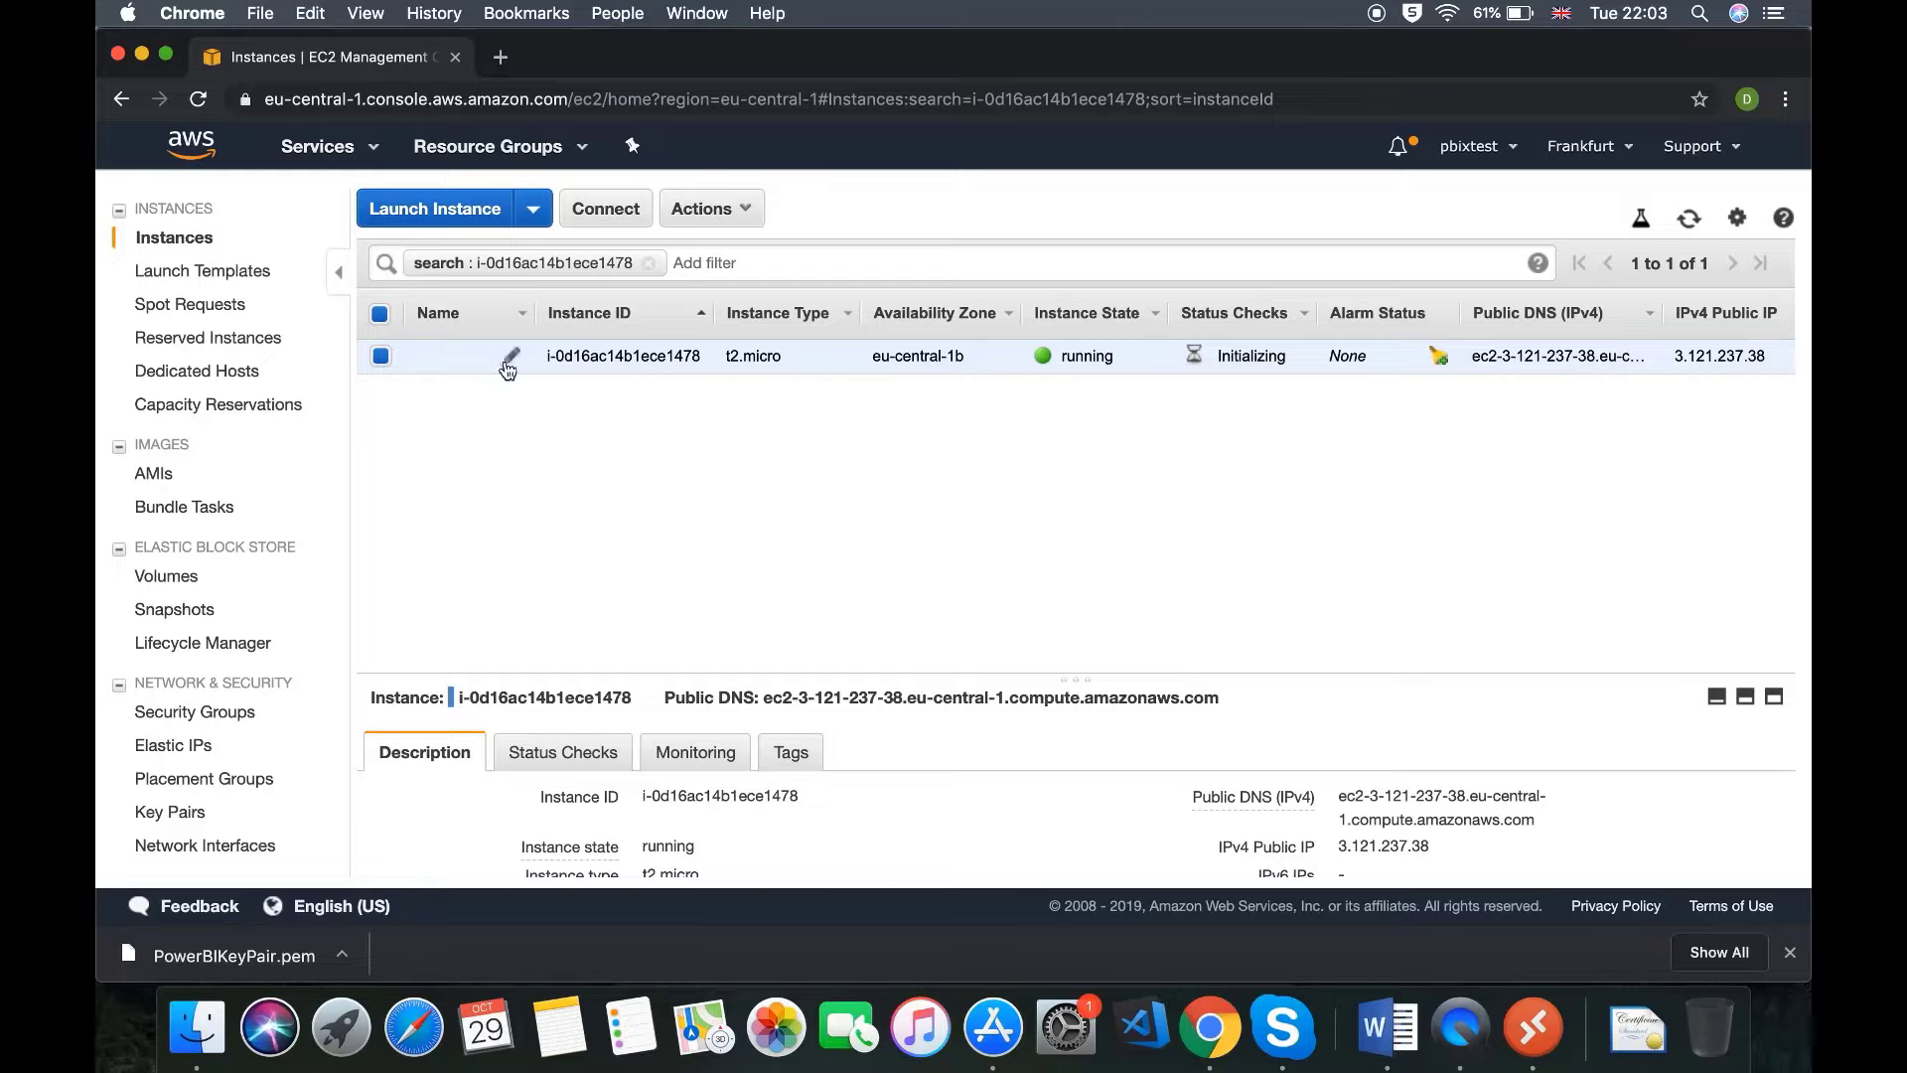
Name the new instance 'Power BI Dev' and open its Connect dialog
left_click(512, 358)
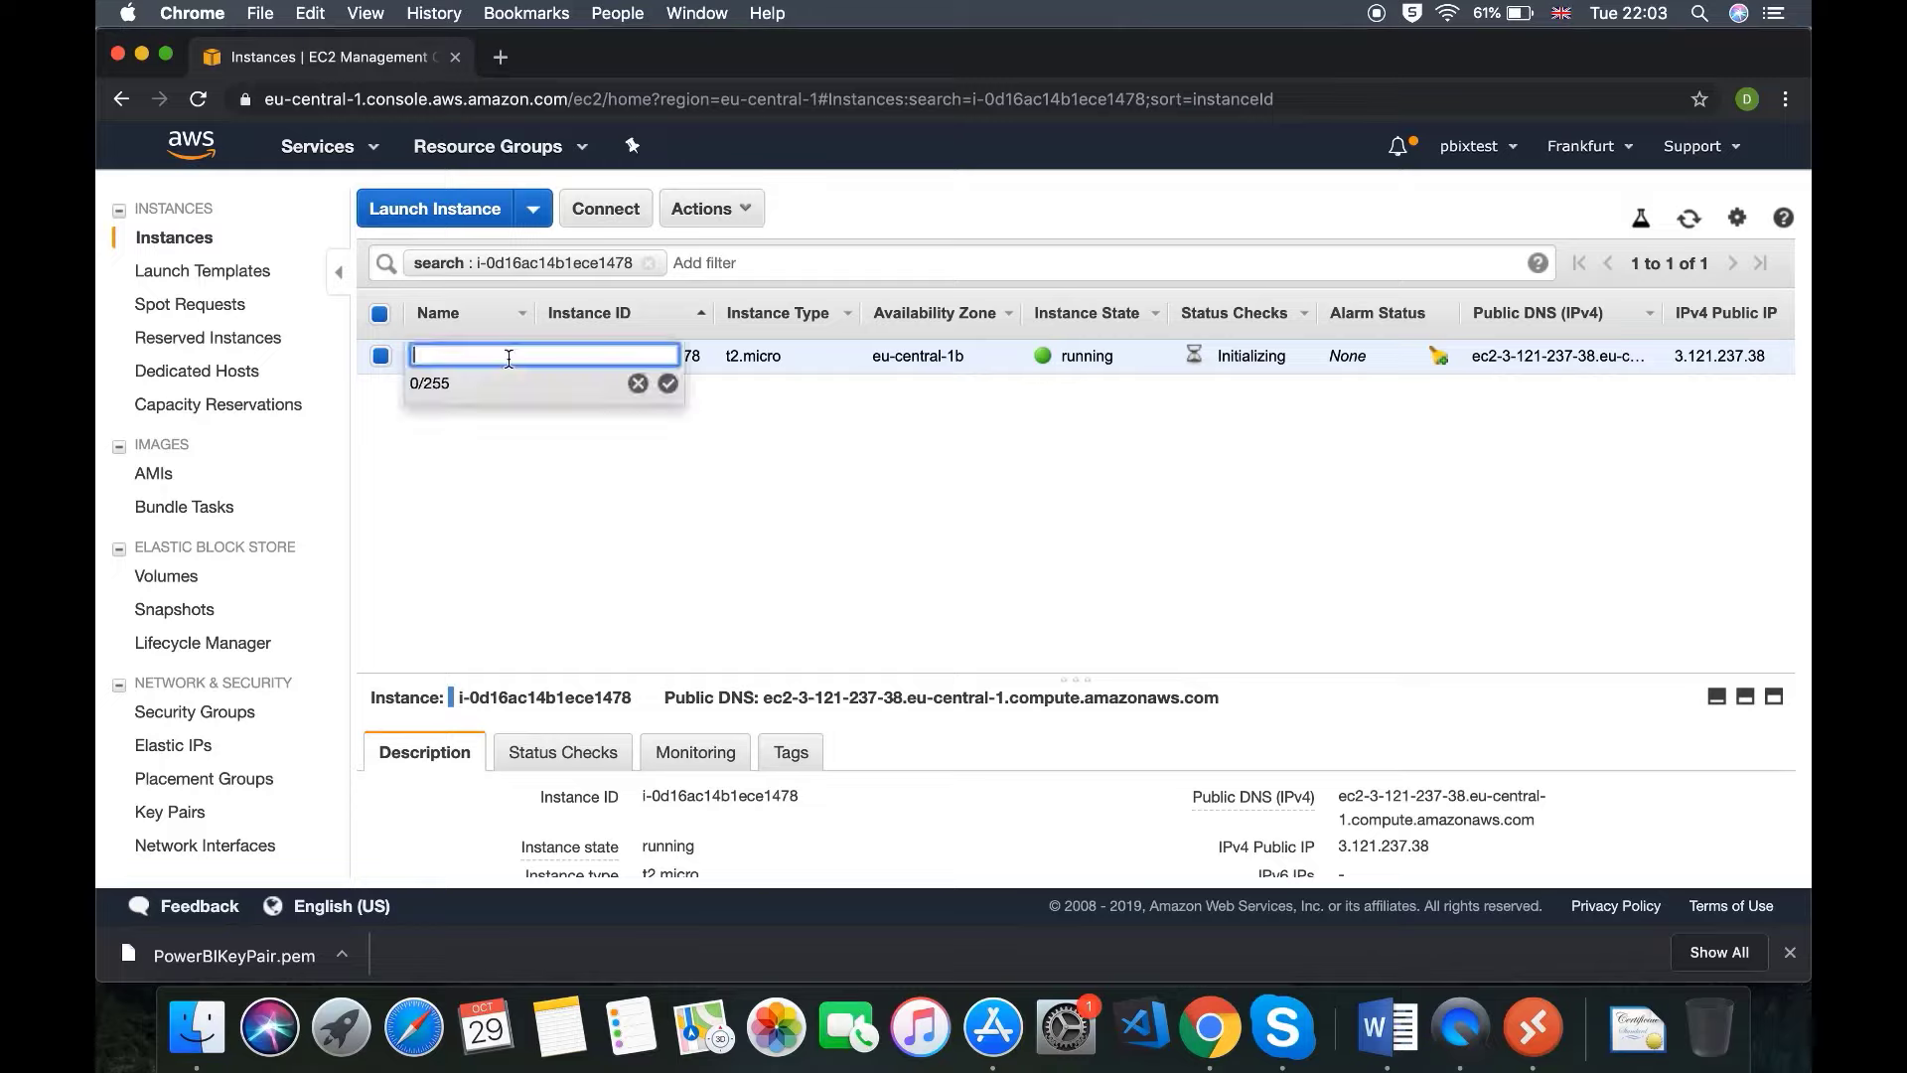
type("Pow")
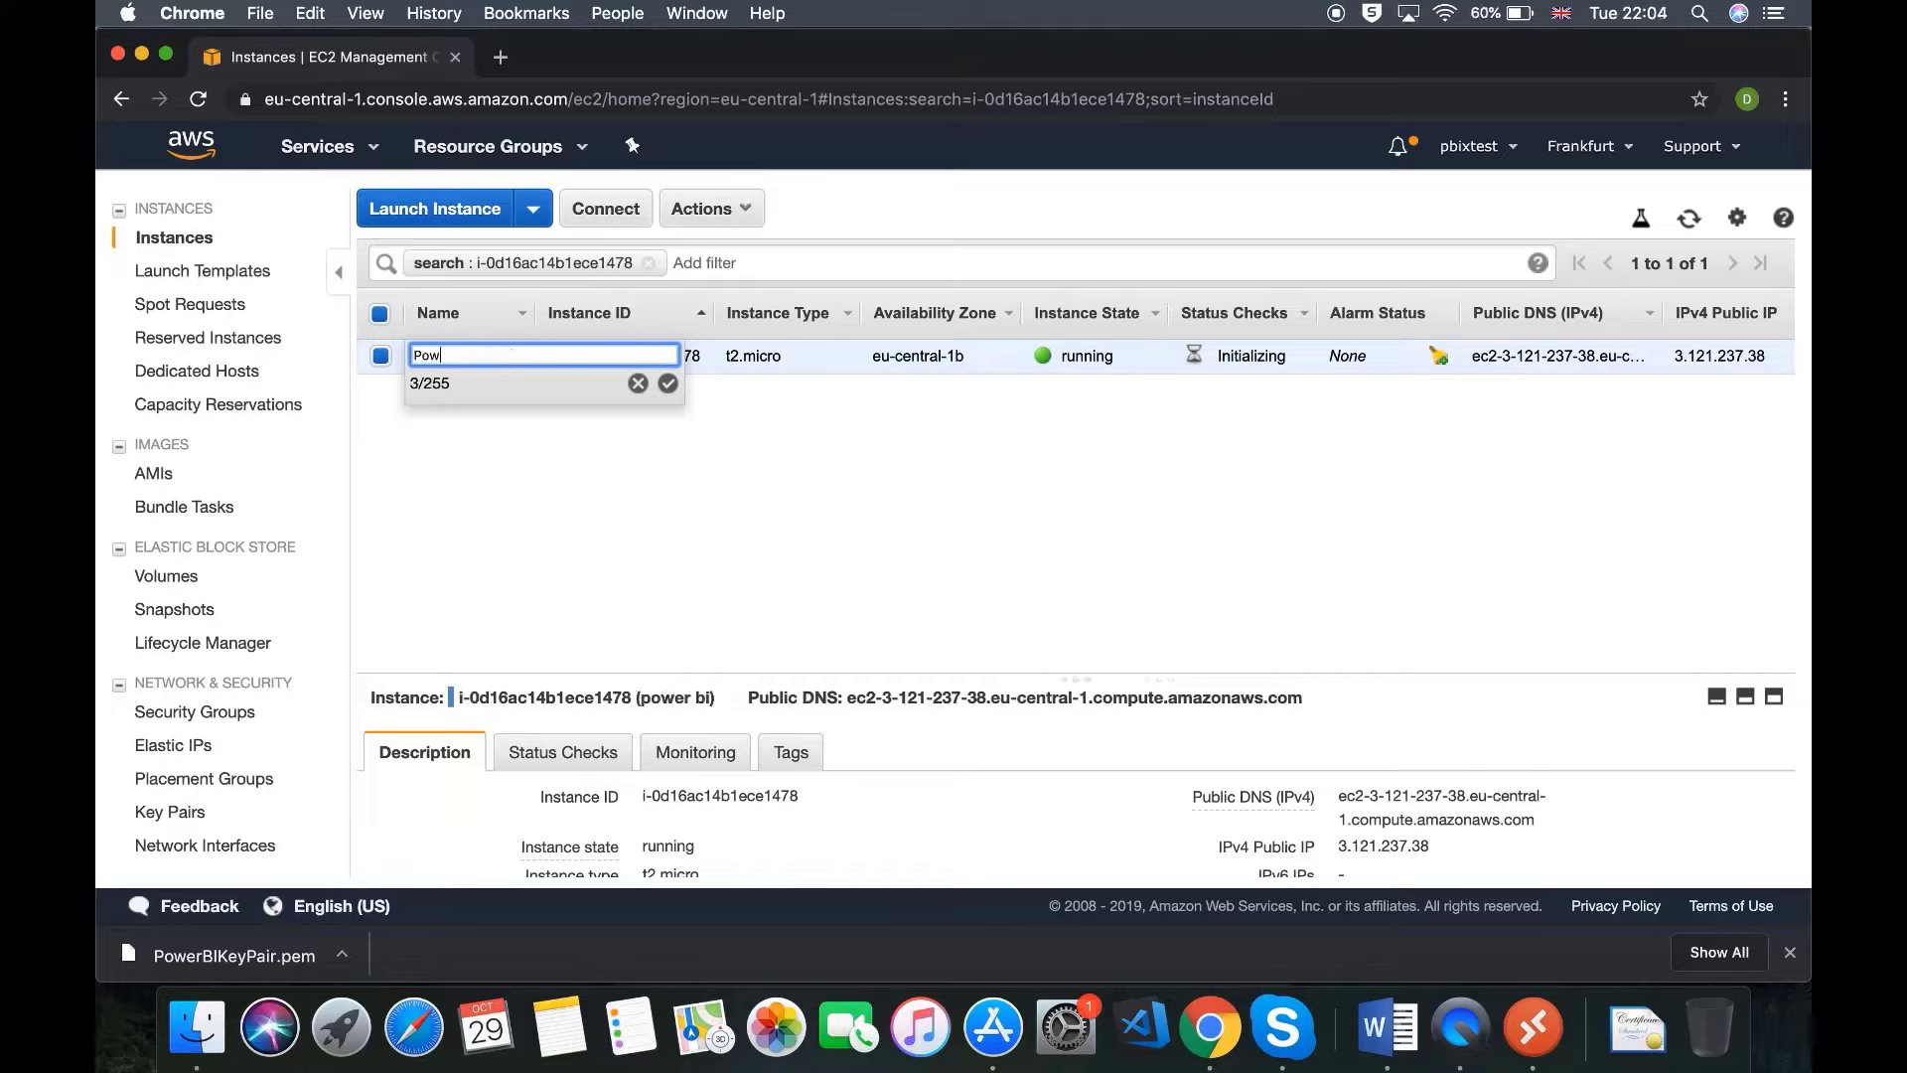
type("er BI Dev")
key("Return")
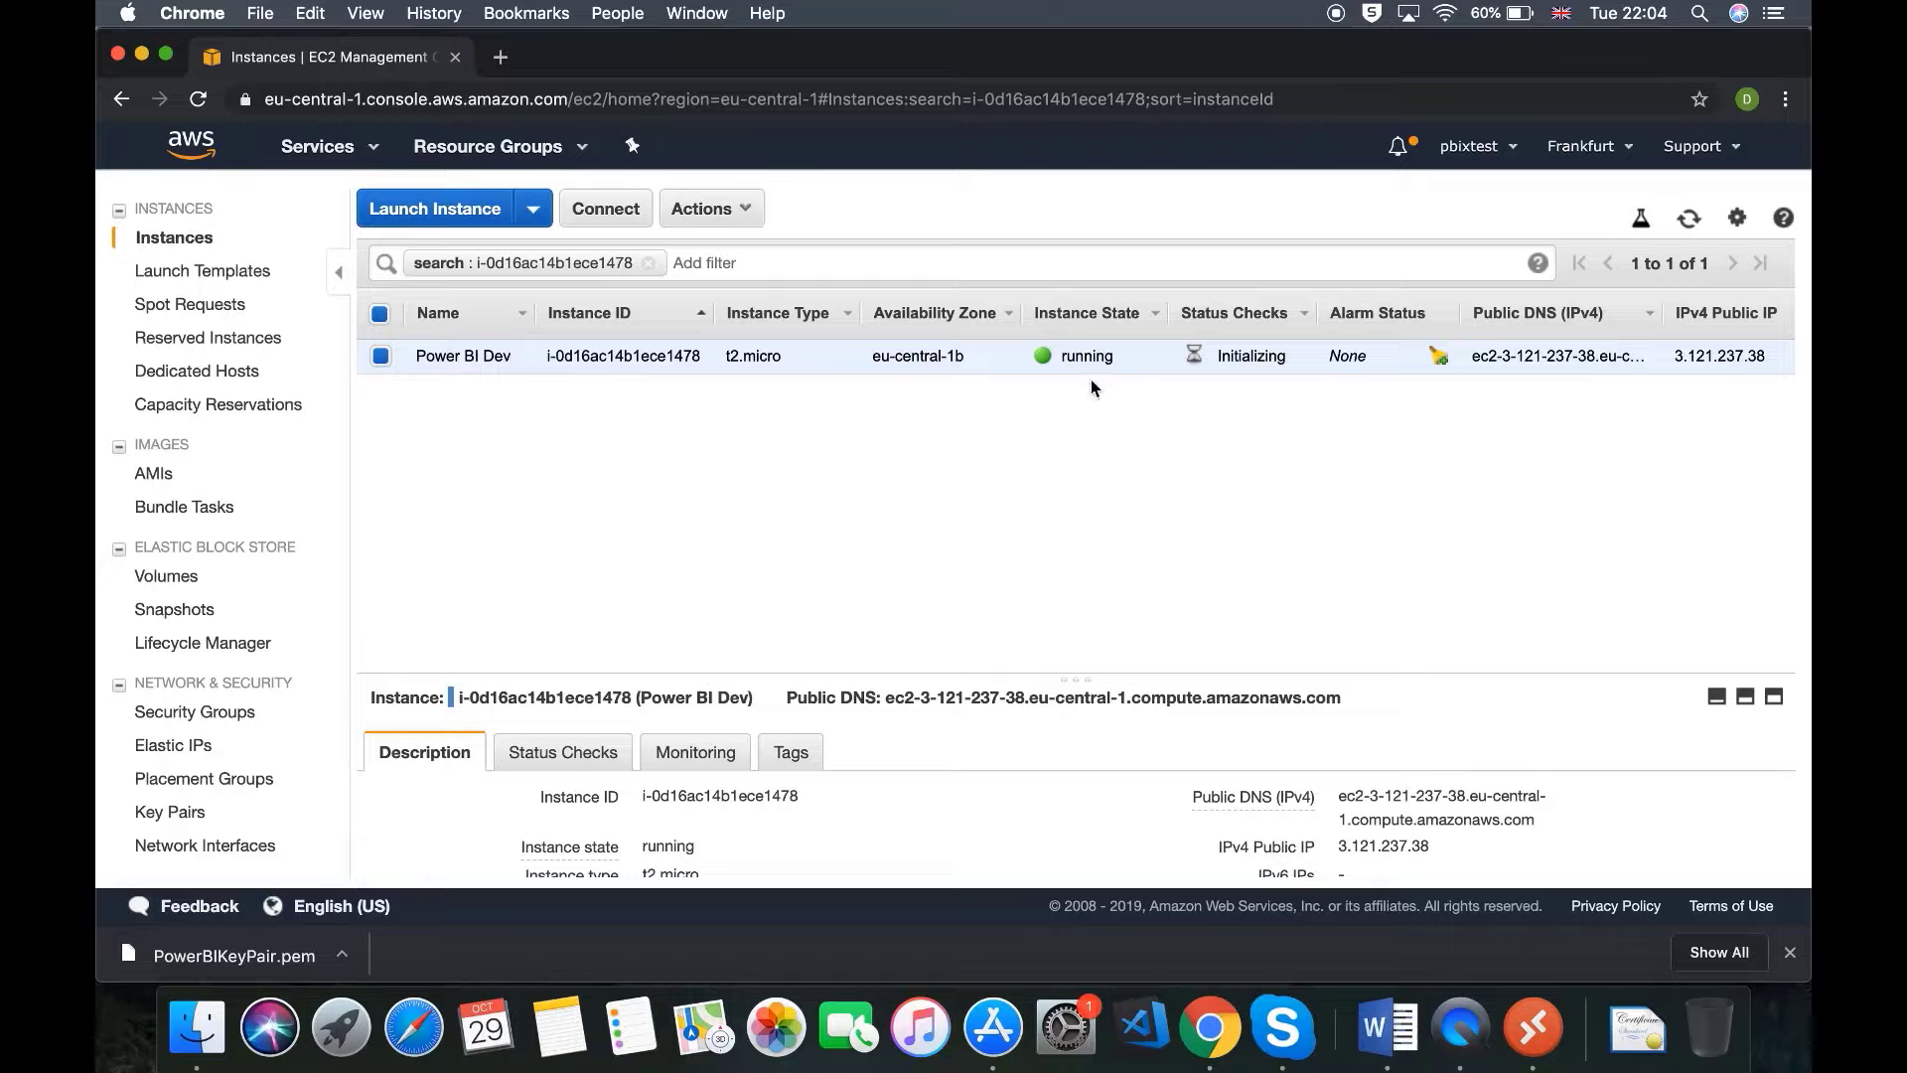
left_click(650, 224)
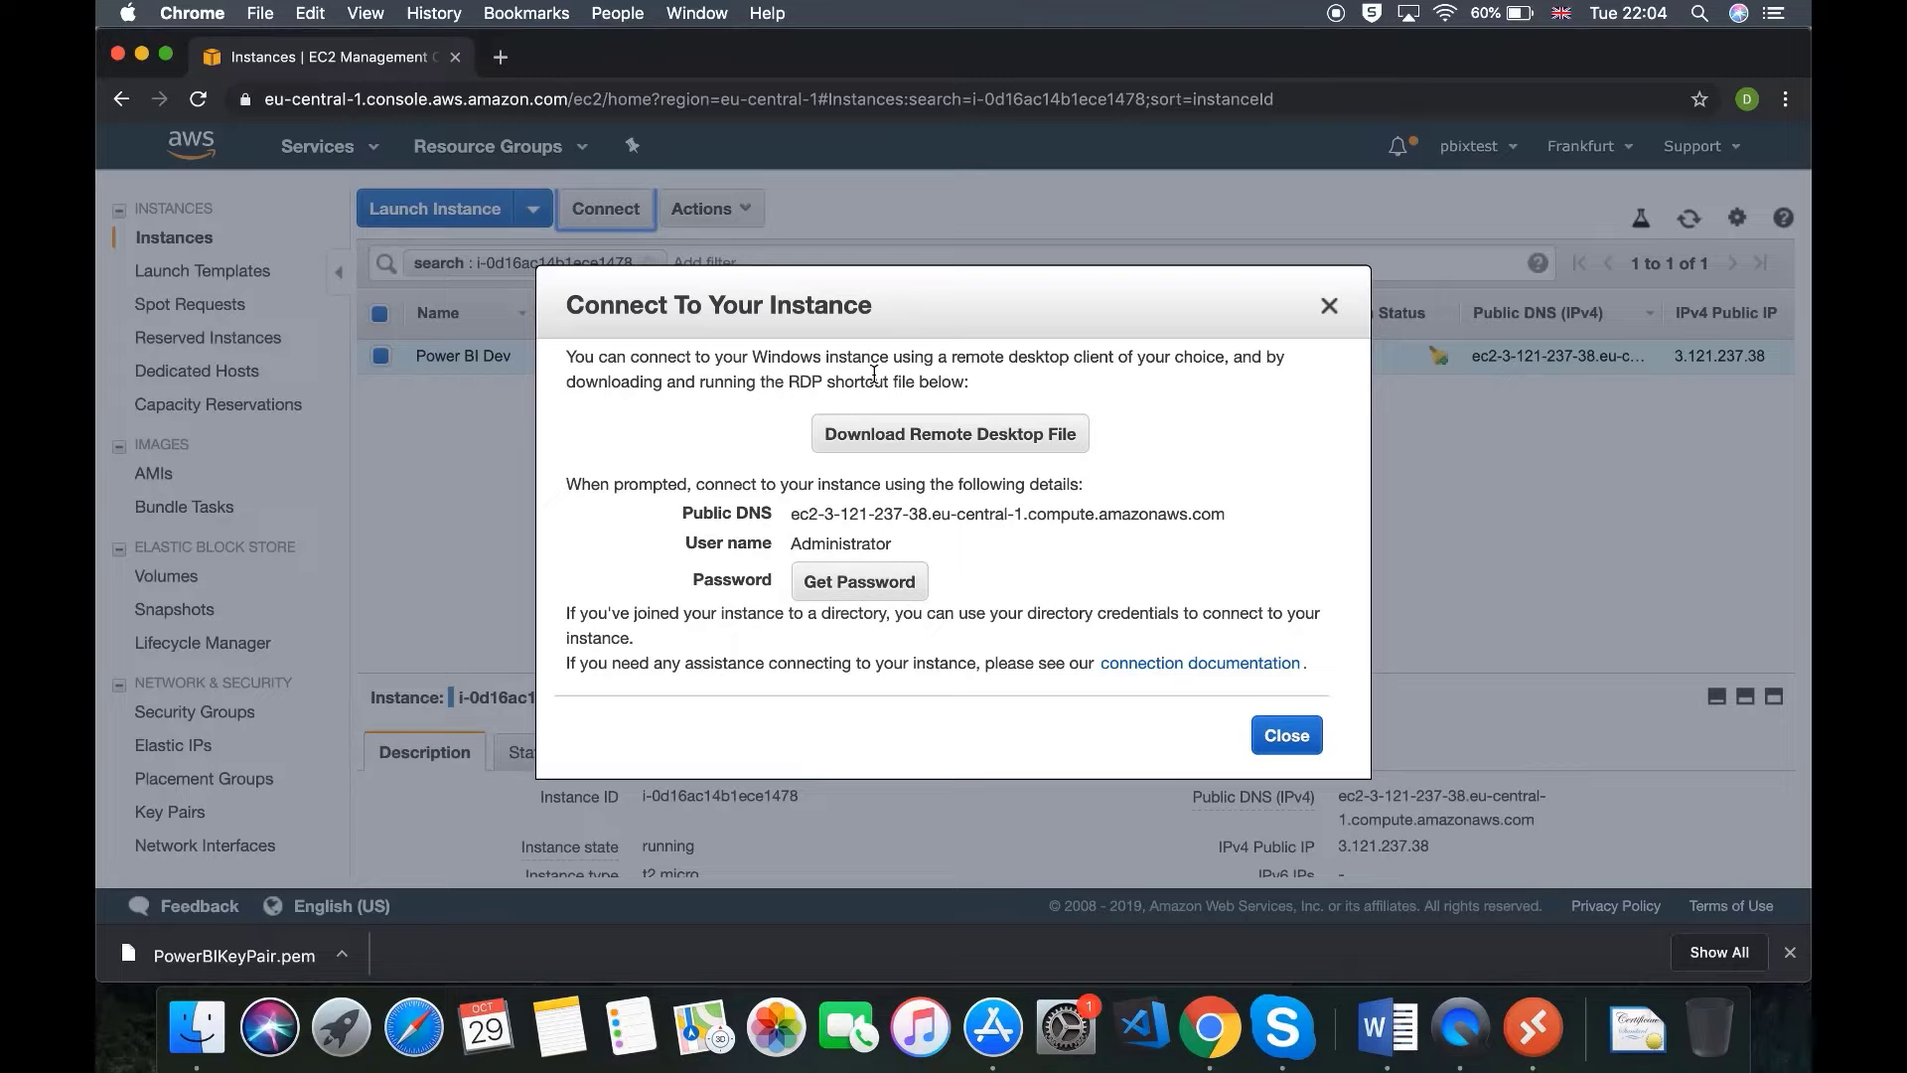
Decrypt the Administrator password by uploading PowerBIKeyPair.pem from Downloads
left_click(897, 584)
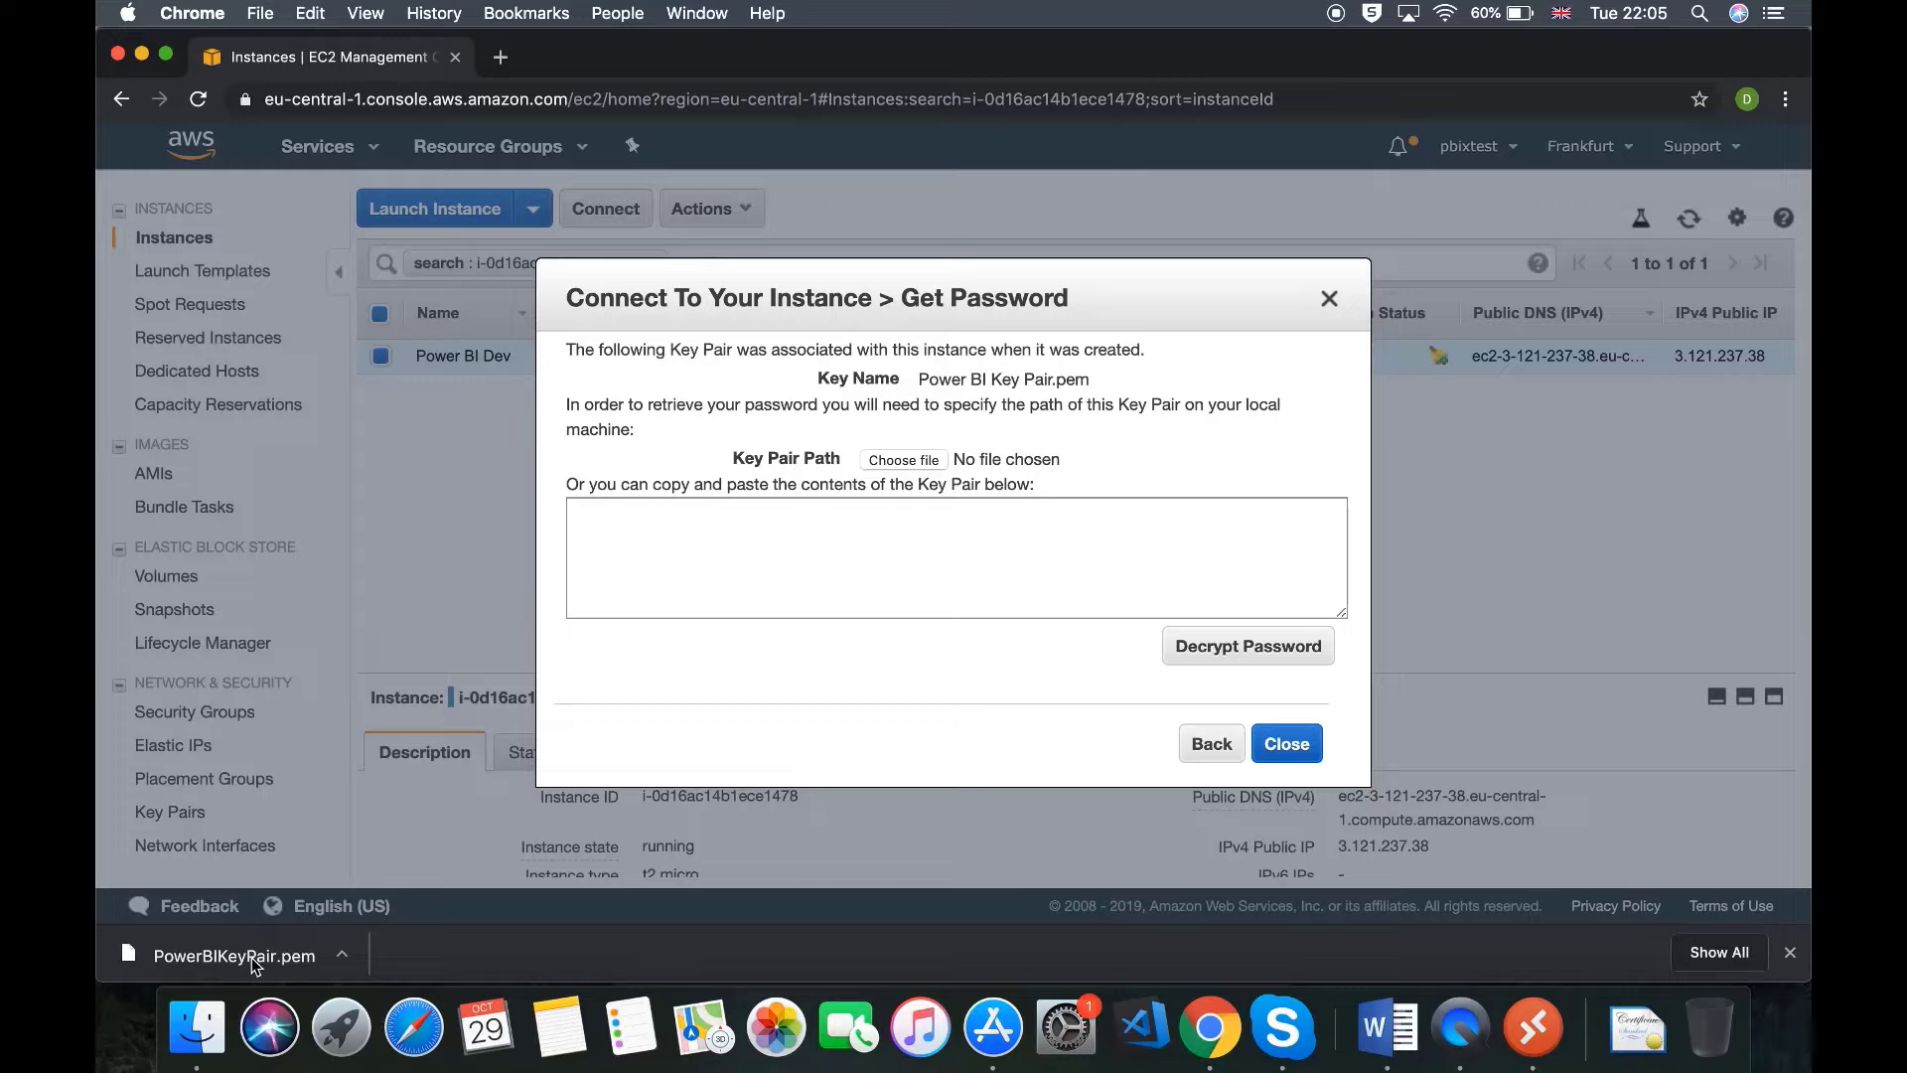
left_click(915, 461)
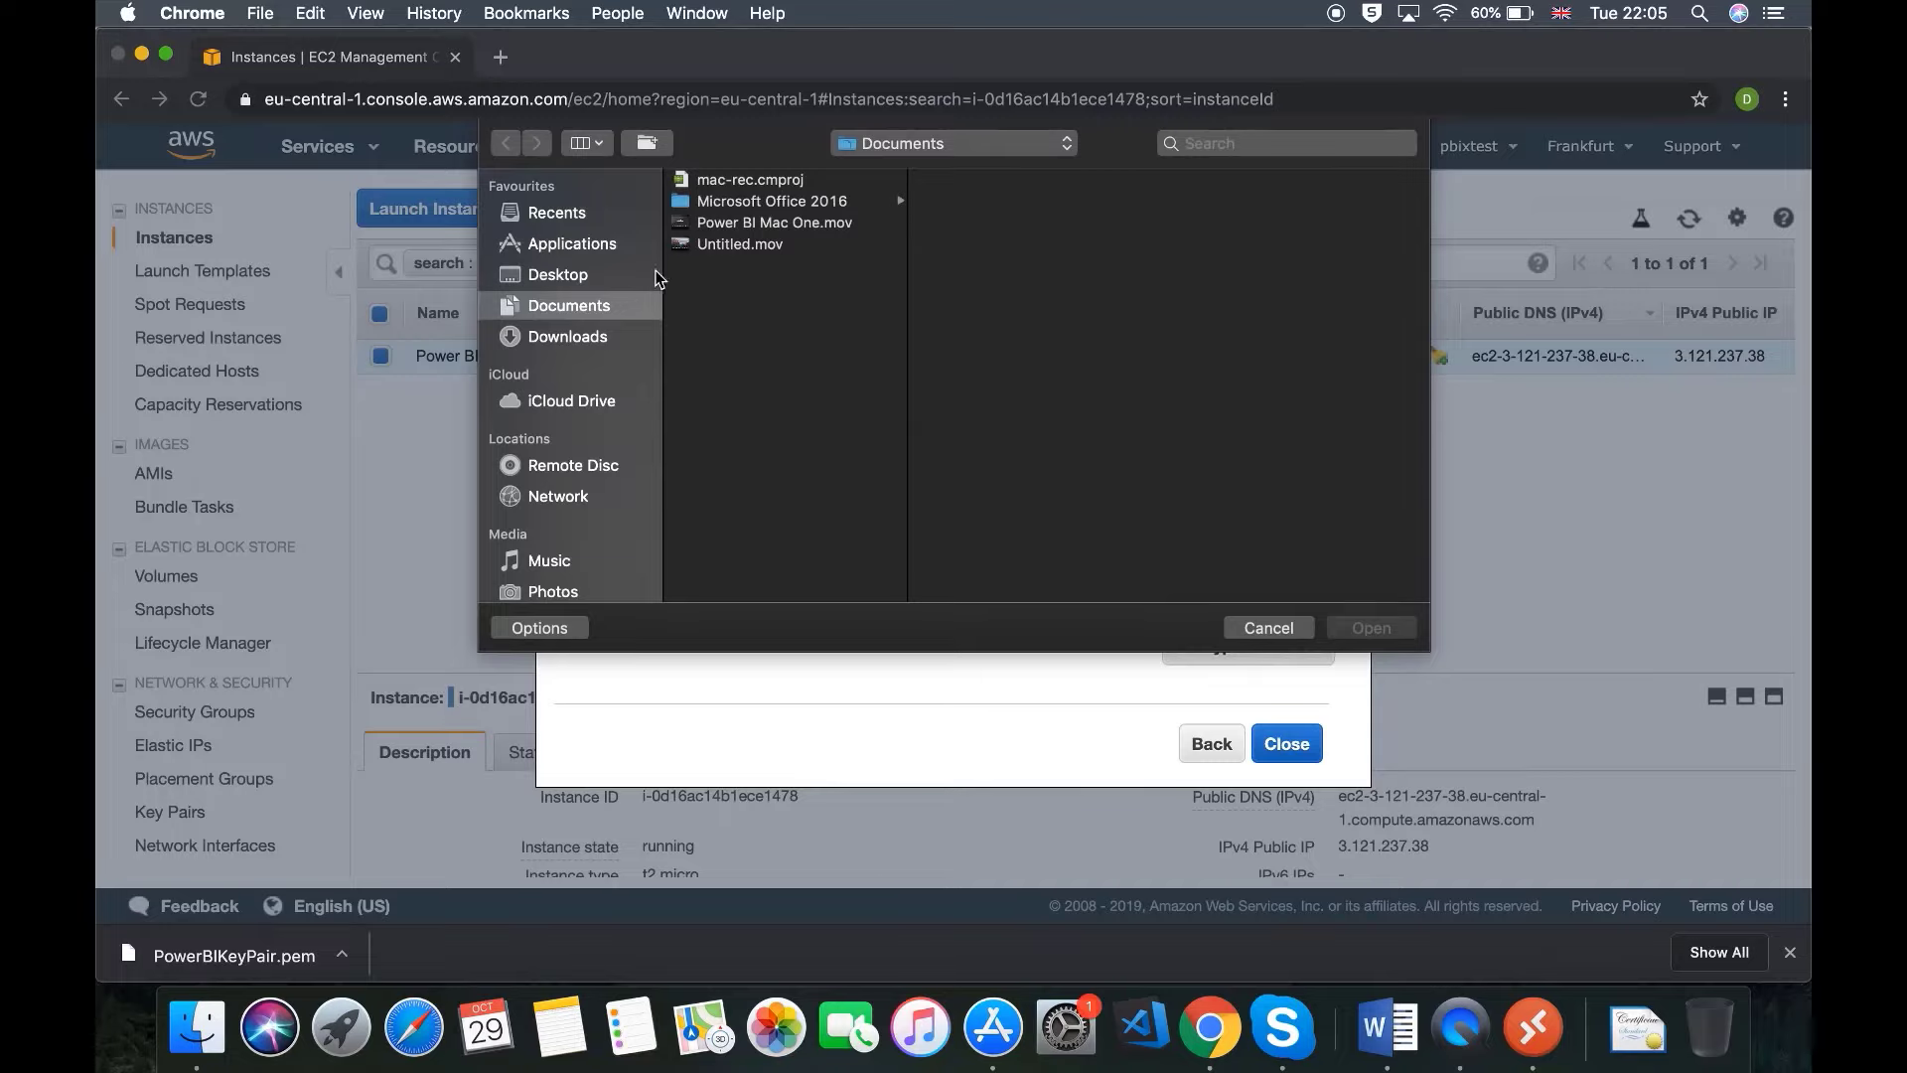
left_click(579, 337)
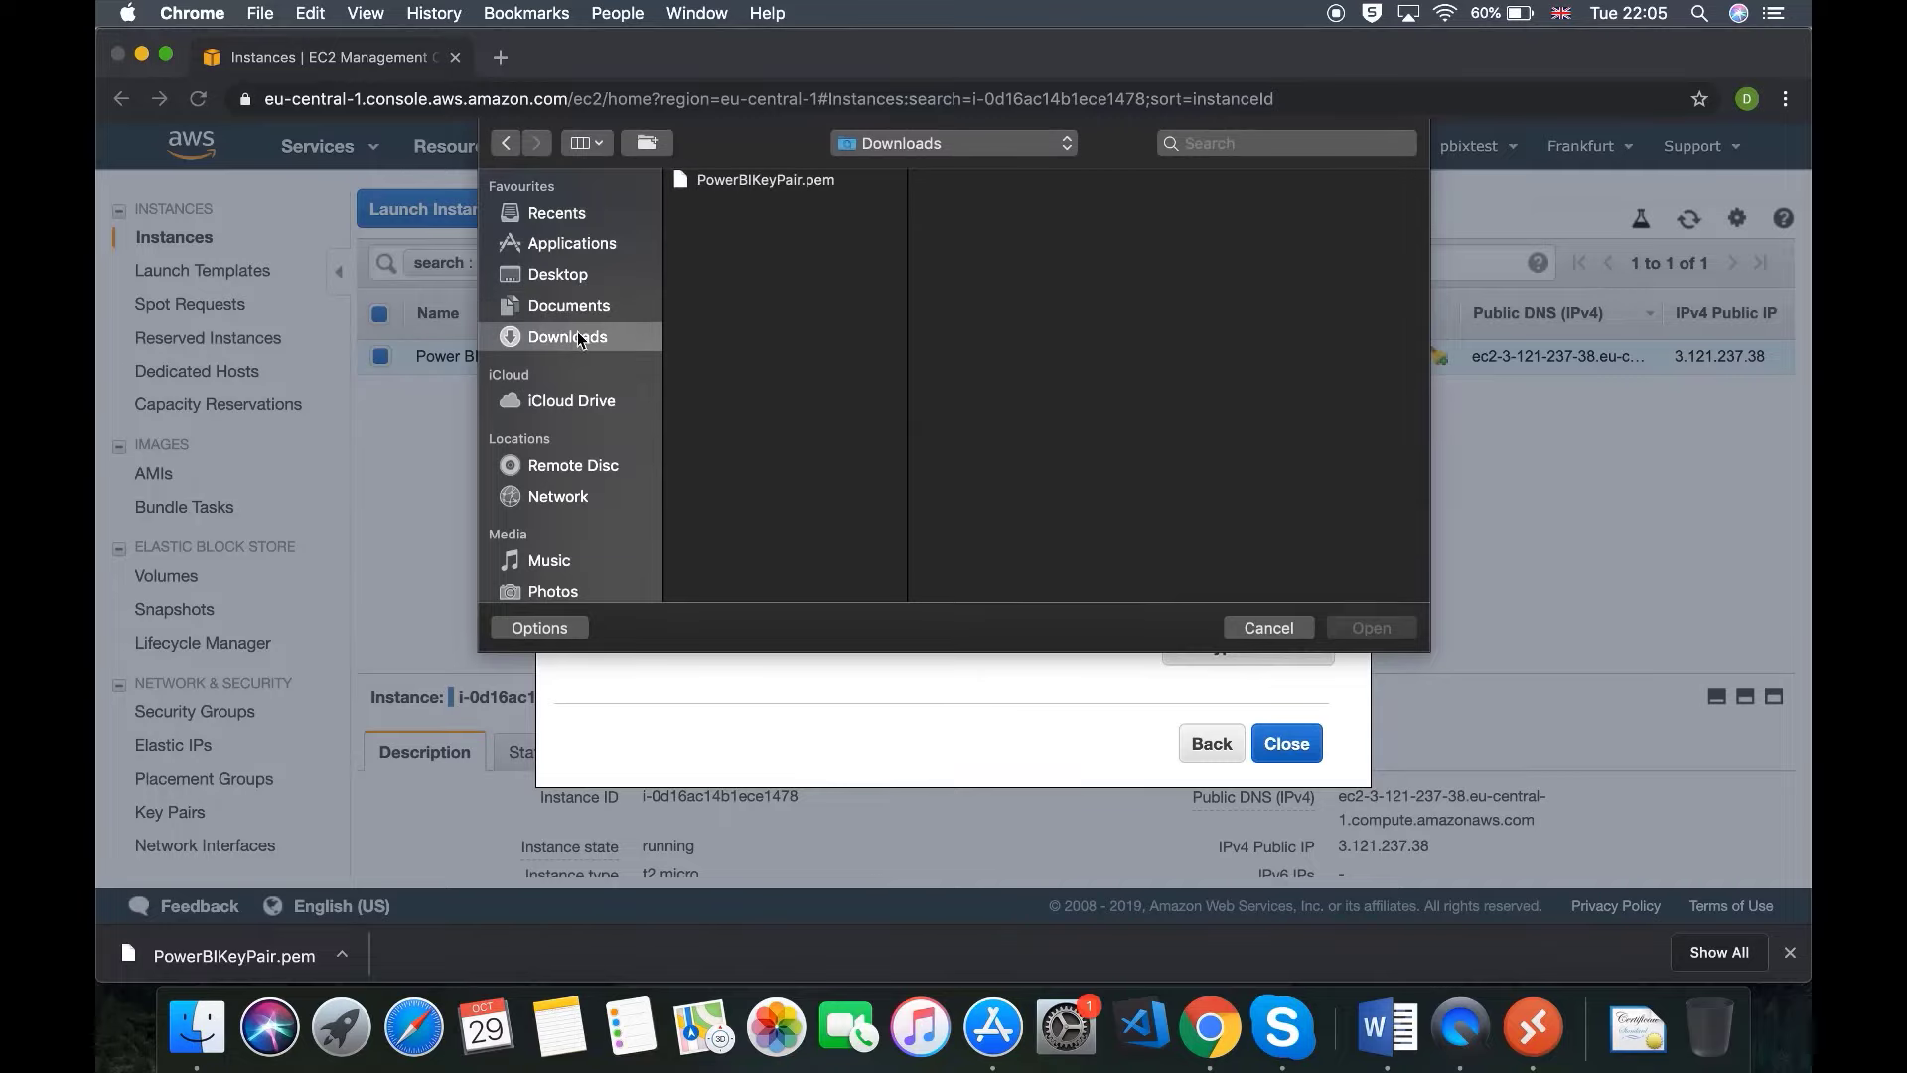
double_click(740, 172)
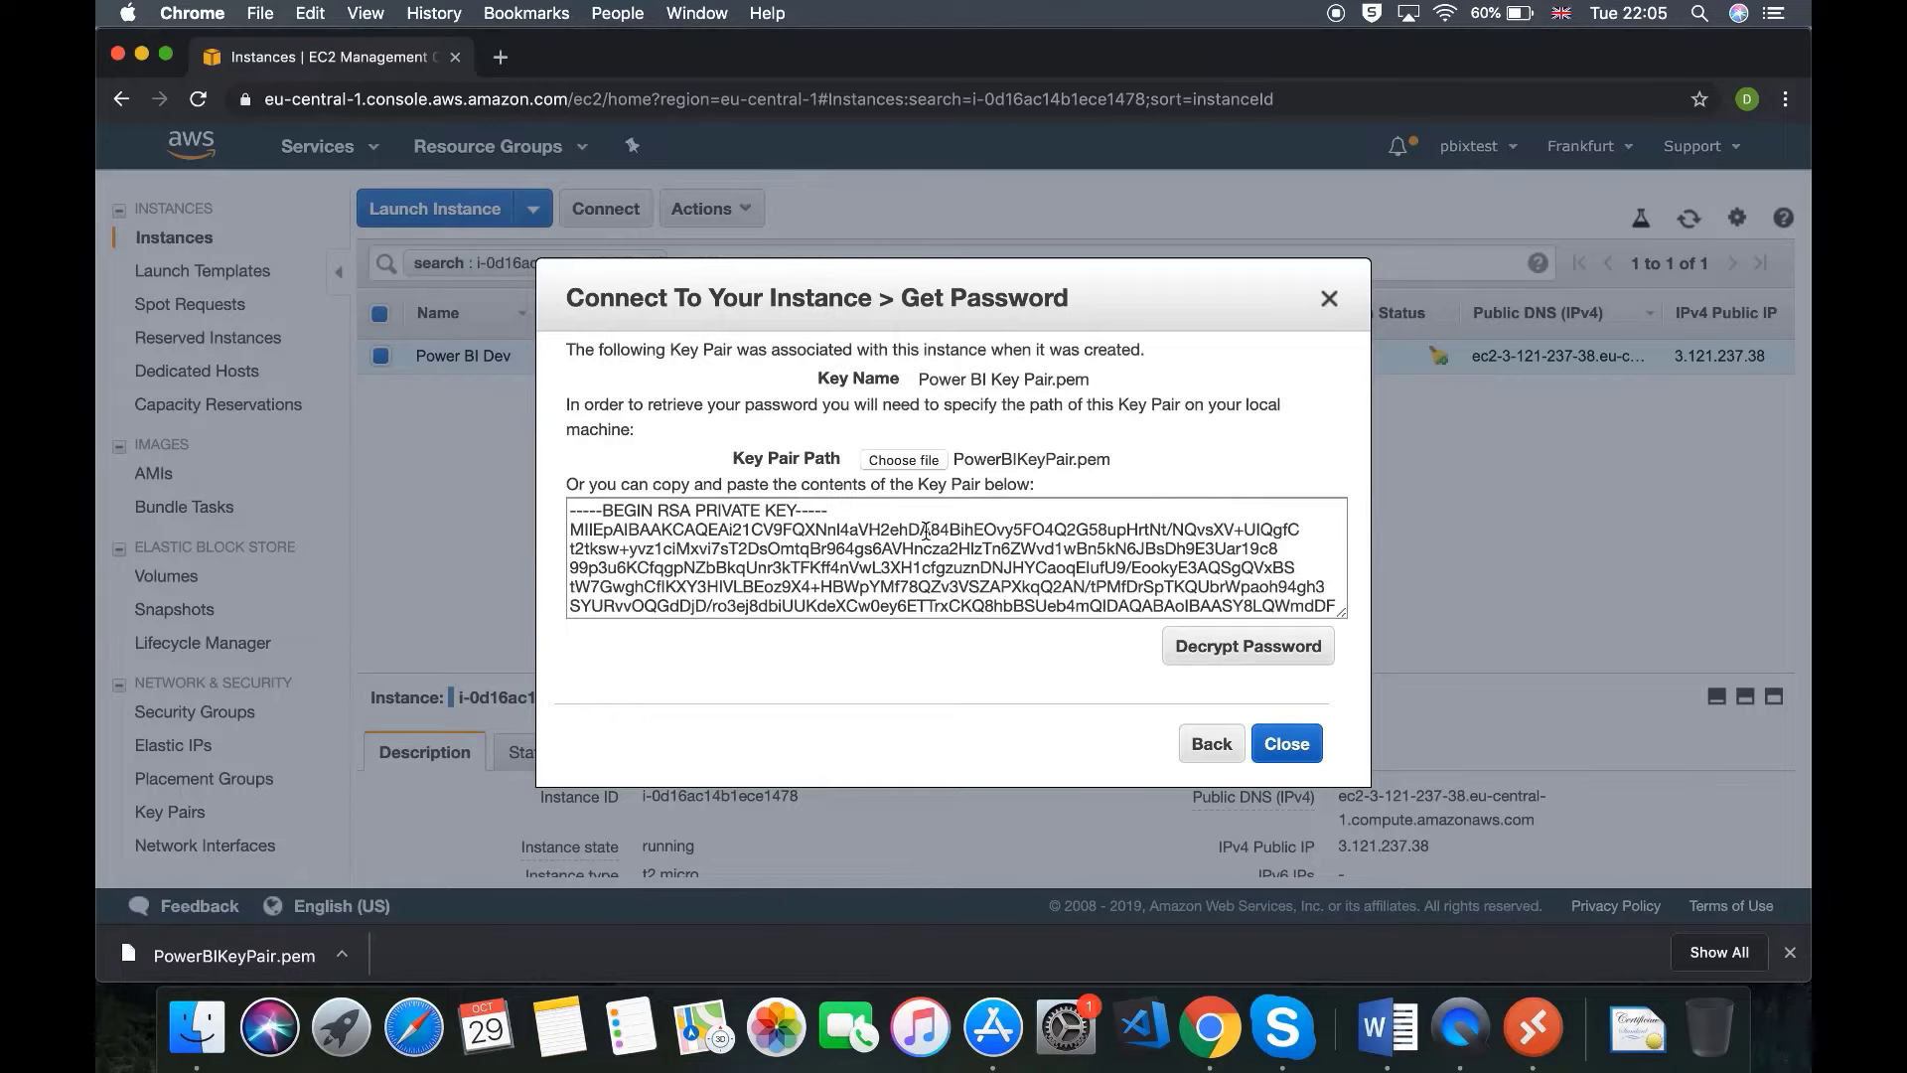
left_click(1215, 647)
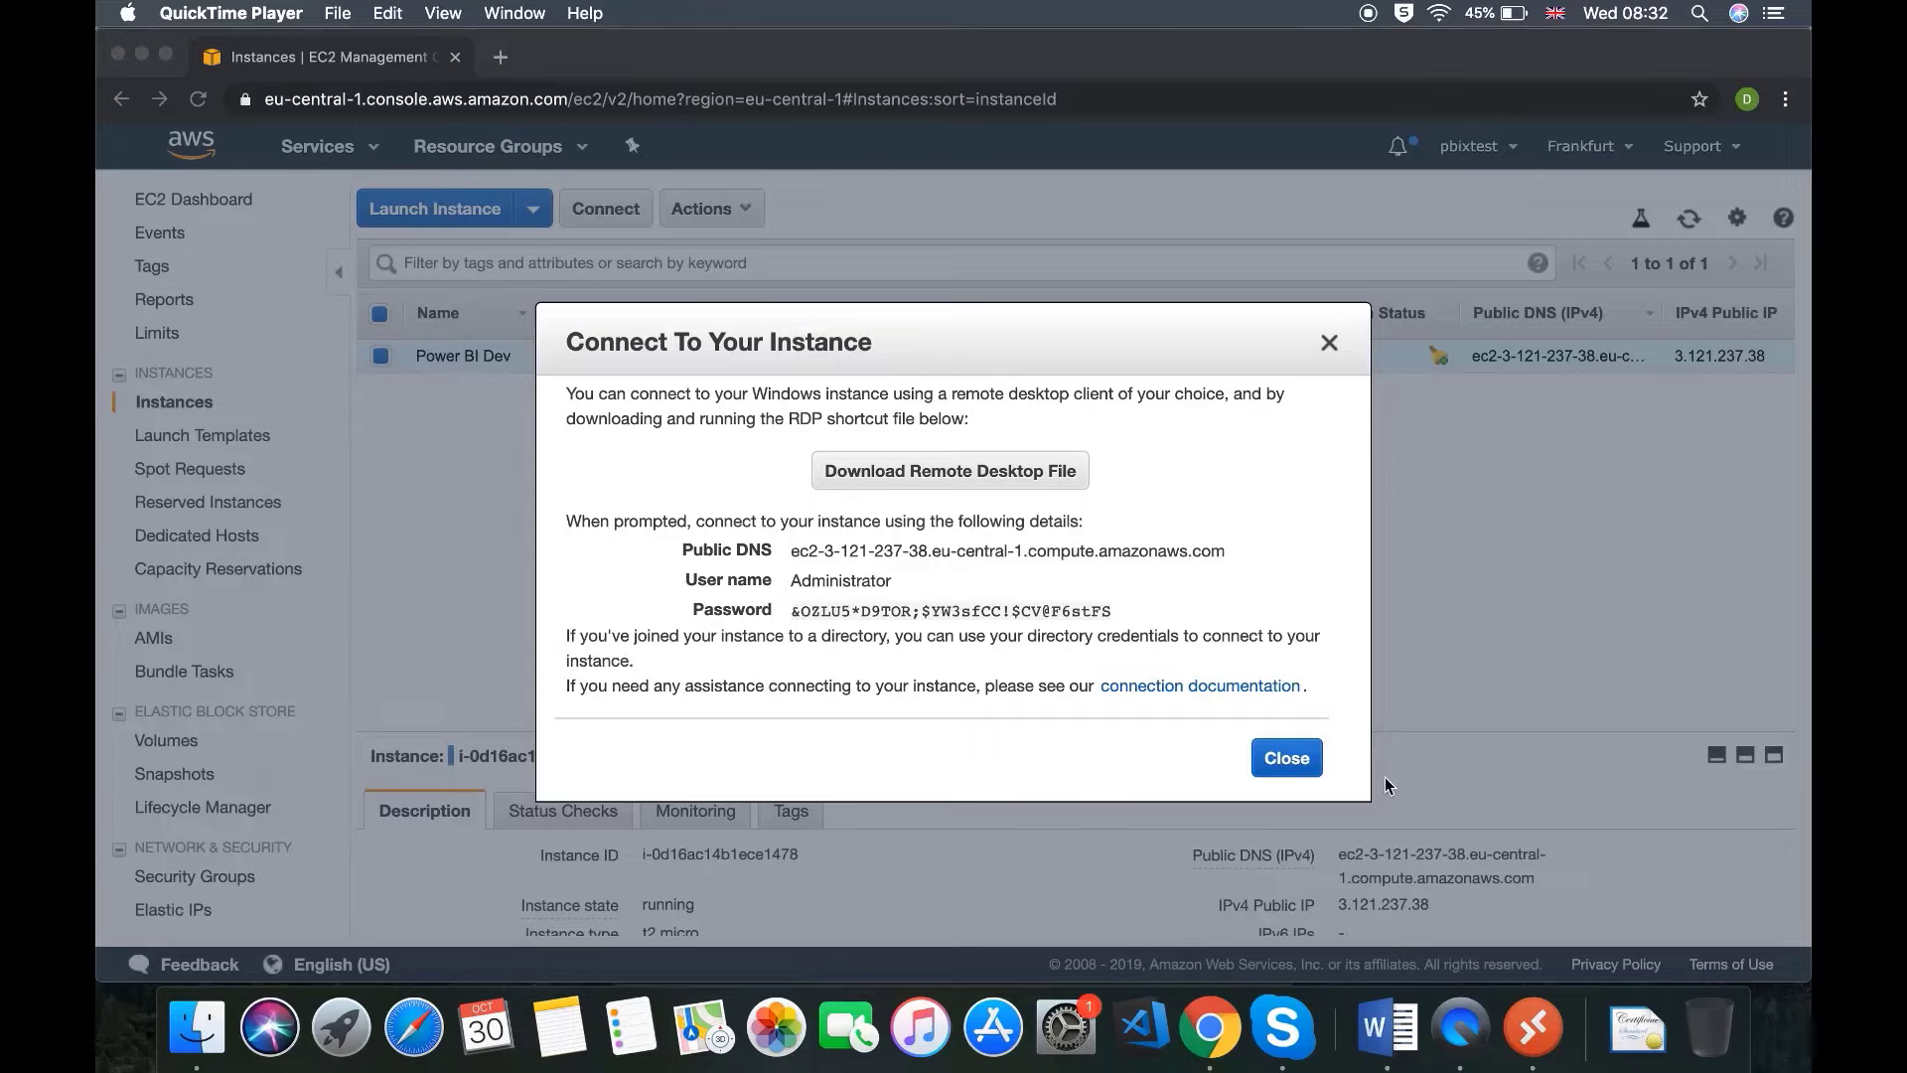
Start a new desktop in Microsoft Remote Desktop and select the instance's Public DNS in AWS
left_click(1530, 1026)
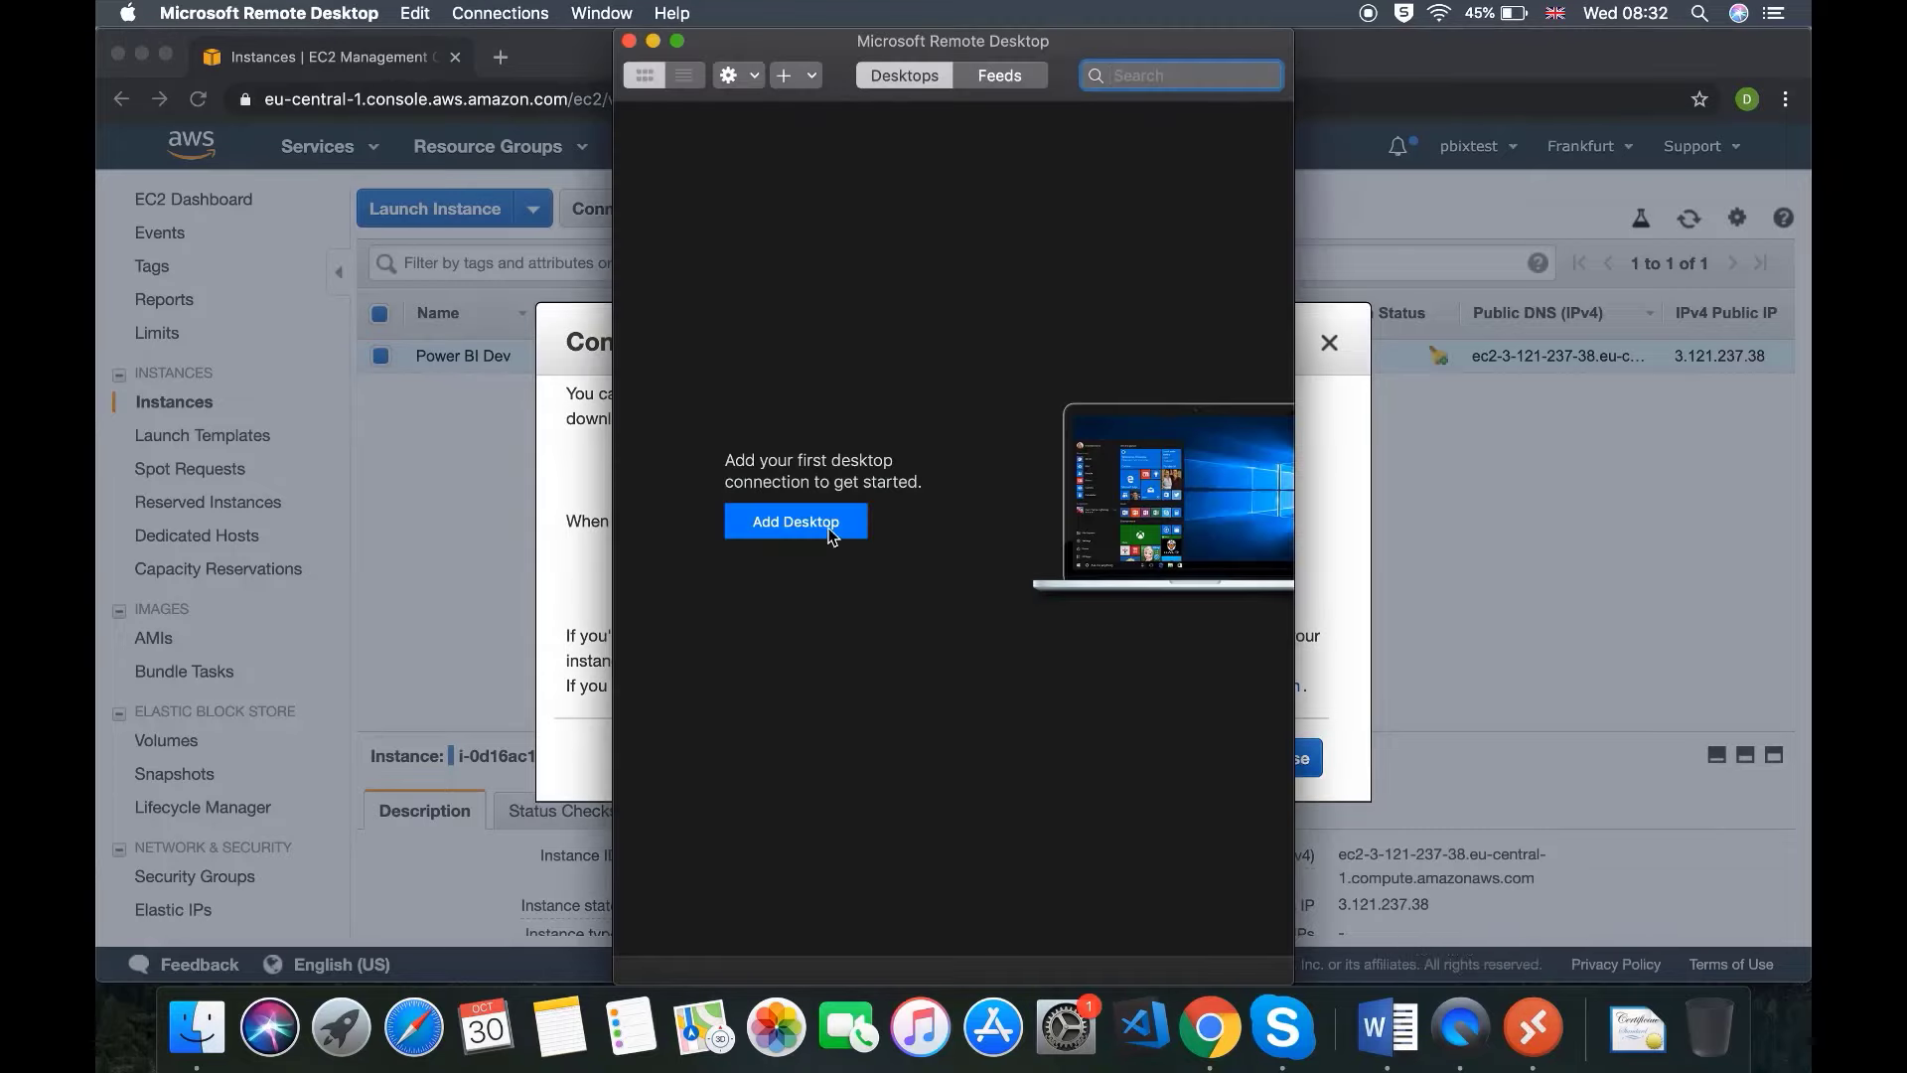
left_click(796, 522)
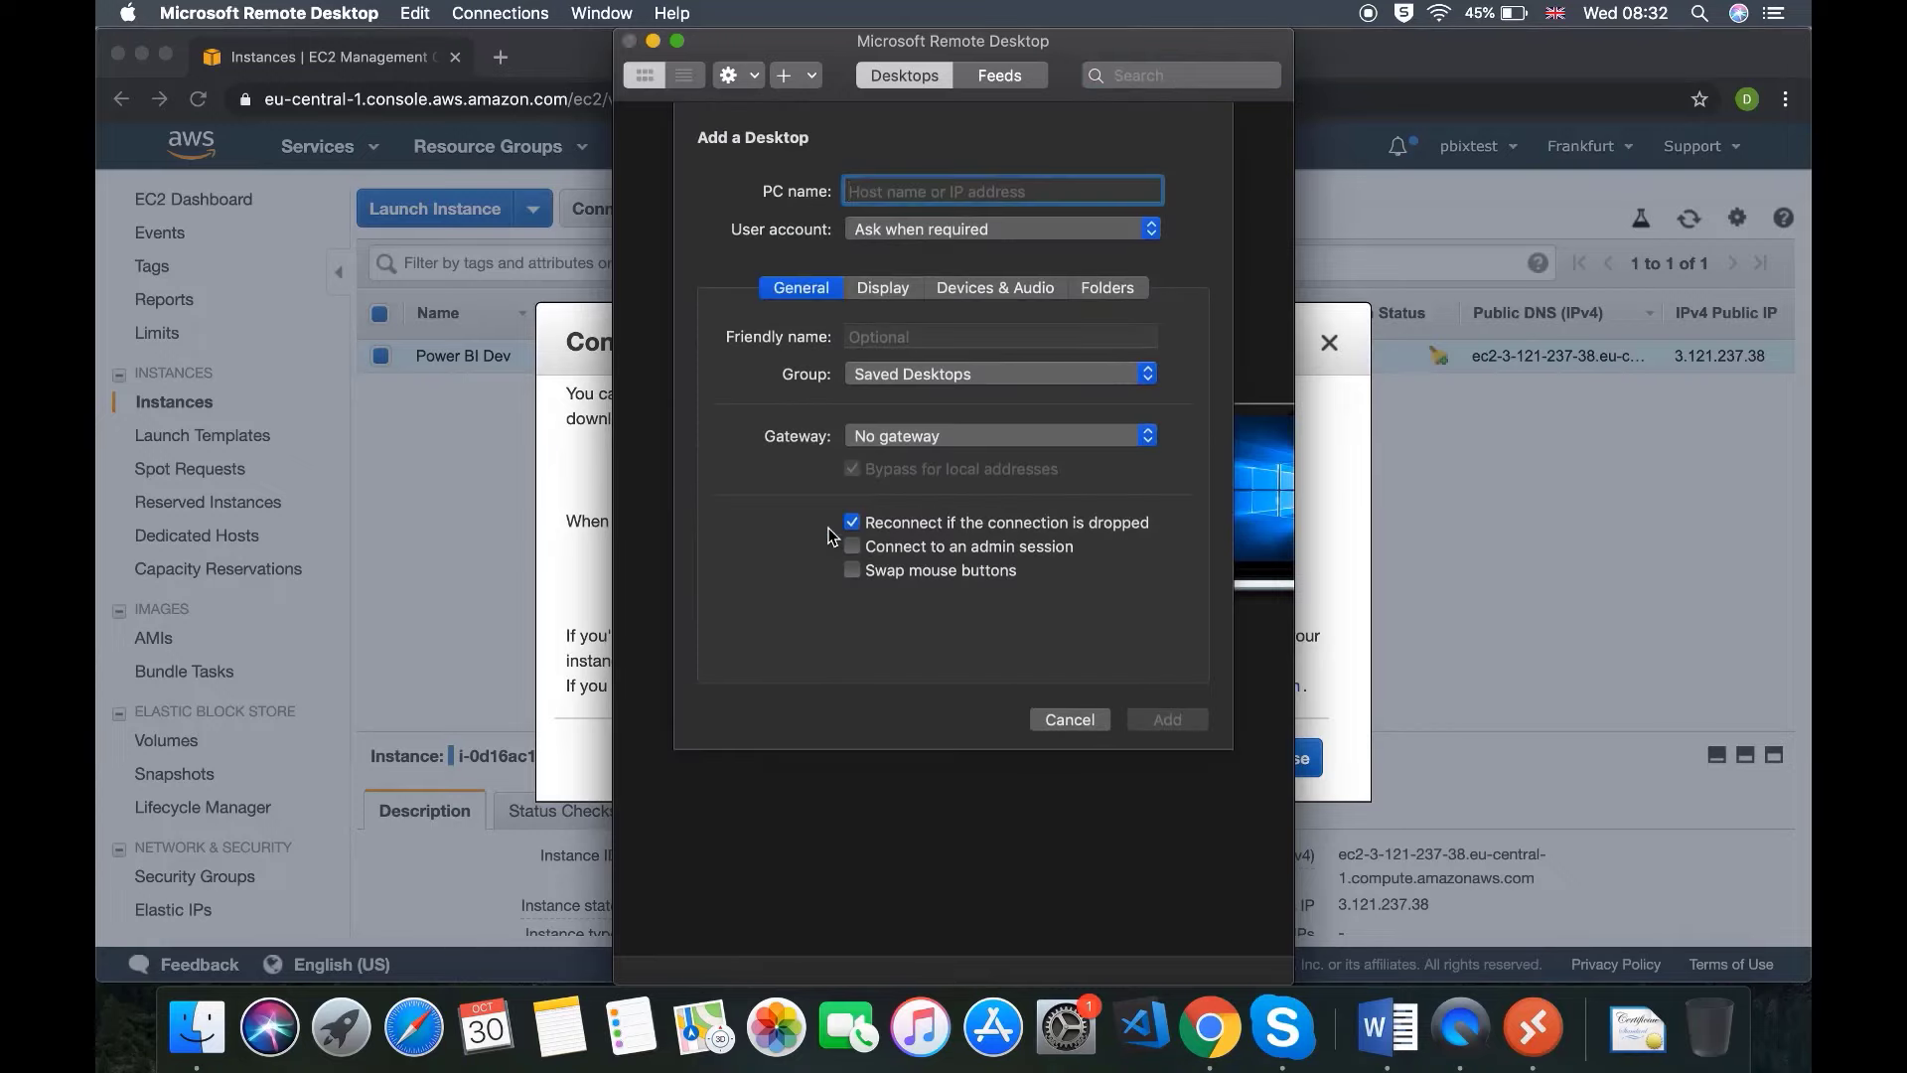
left_click(598, 461)
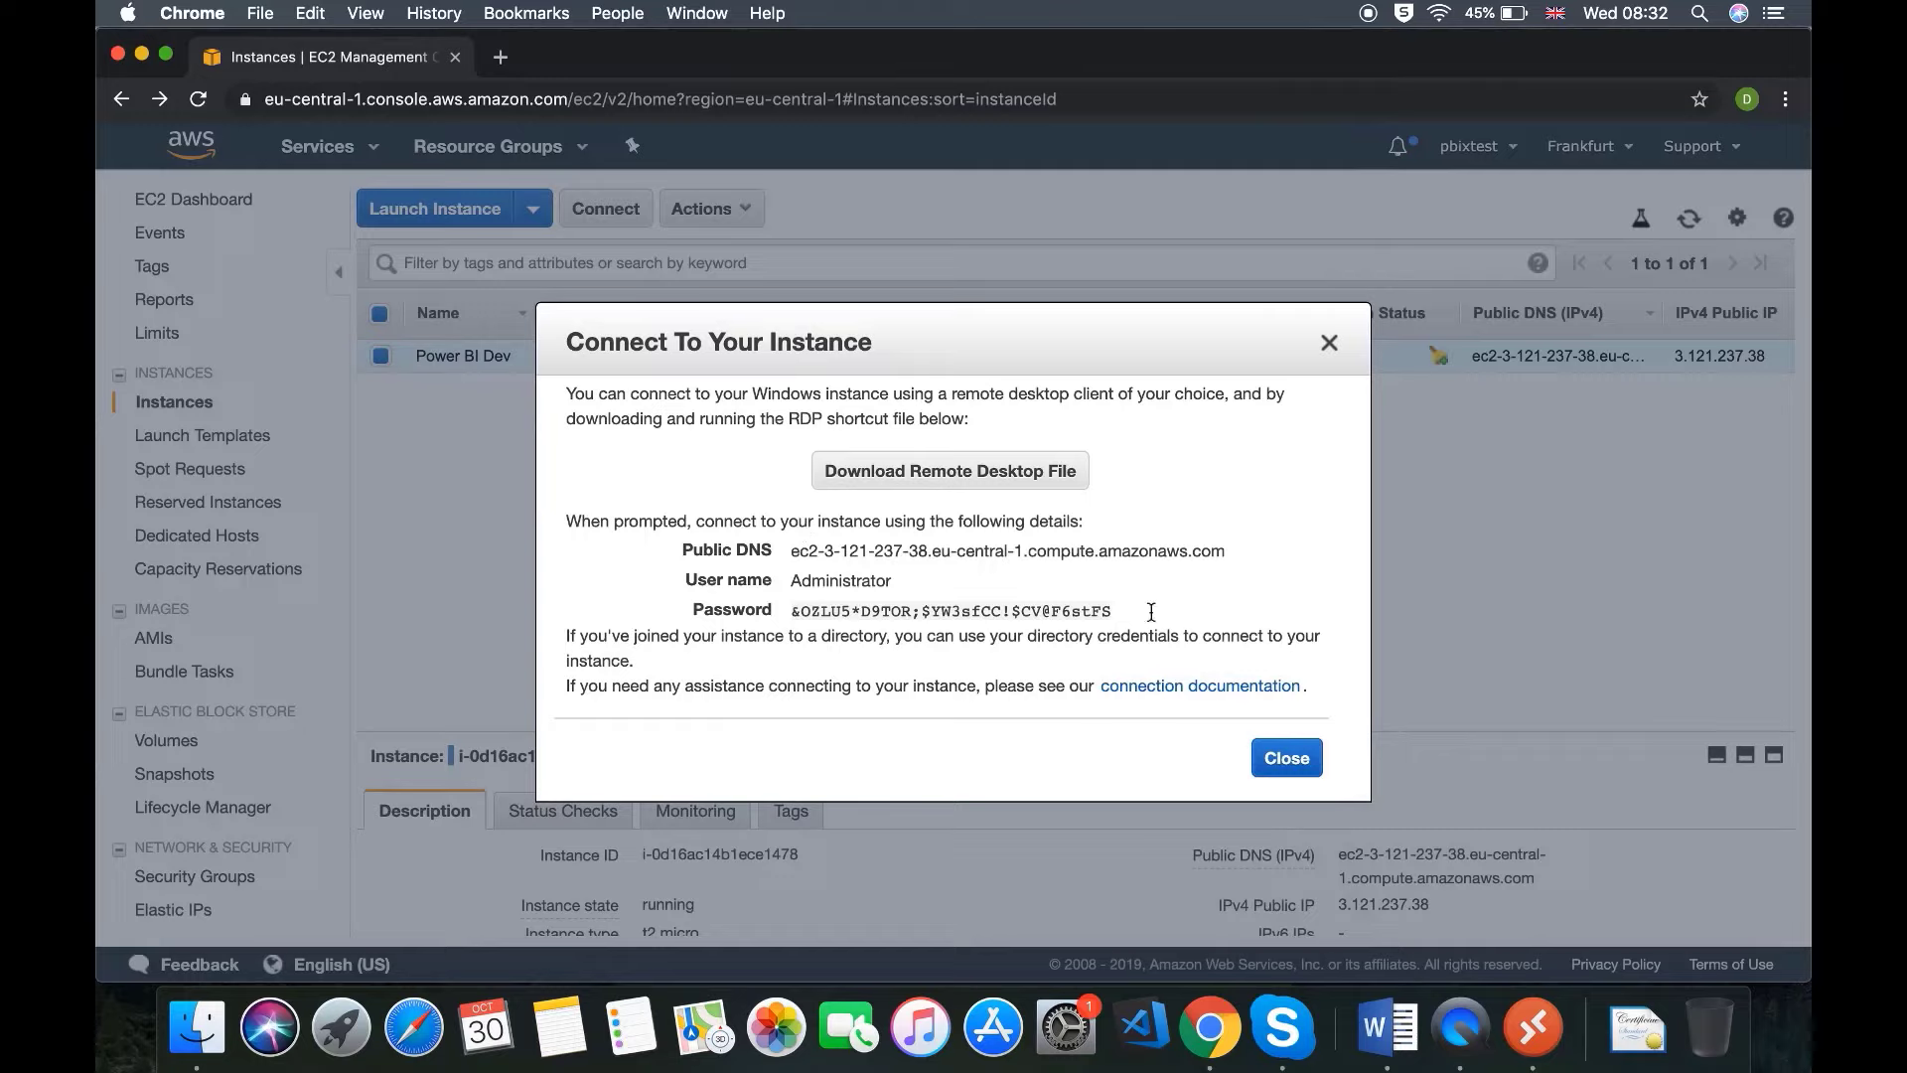
left_click_drag(1223, 550, 794, 545)
key("super+c")
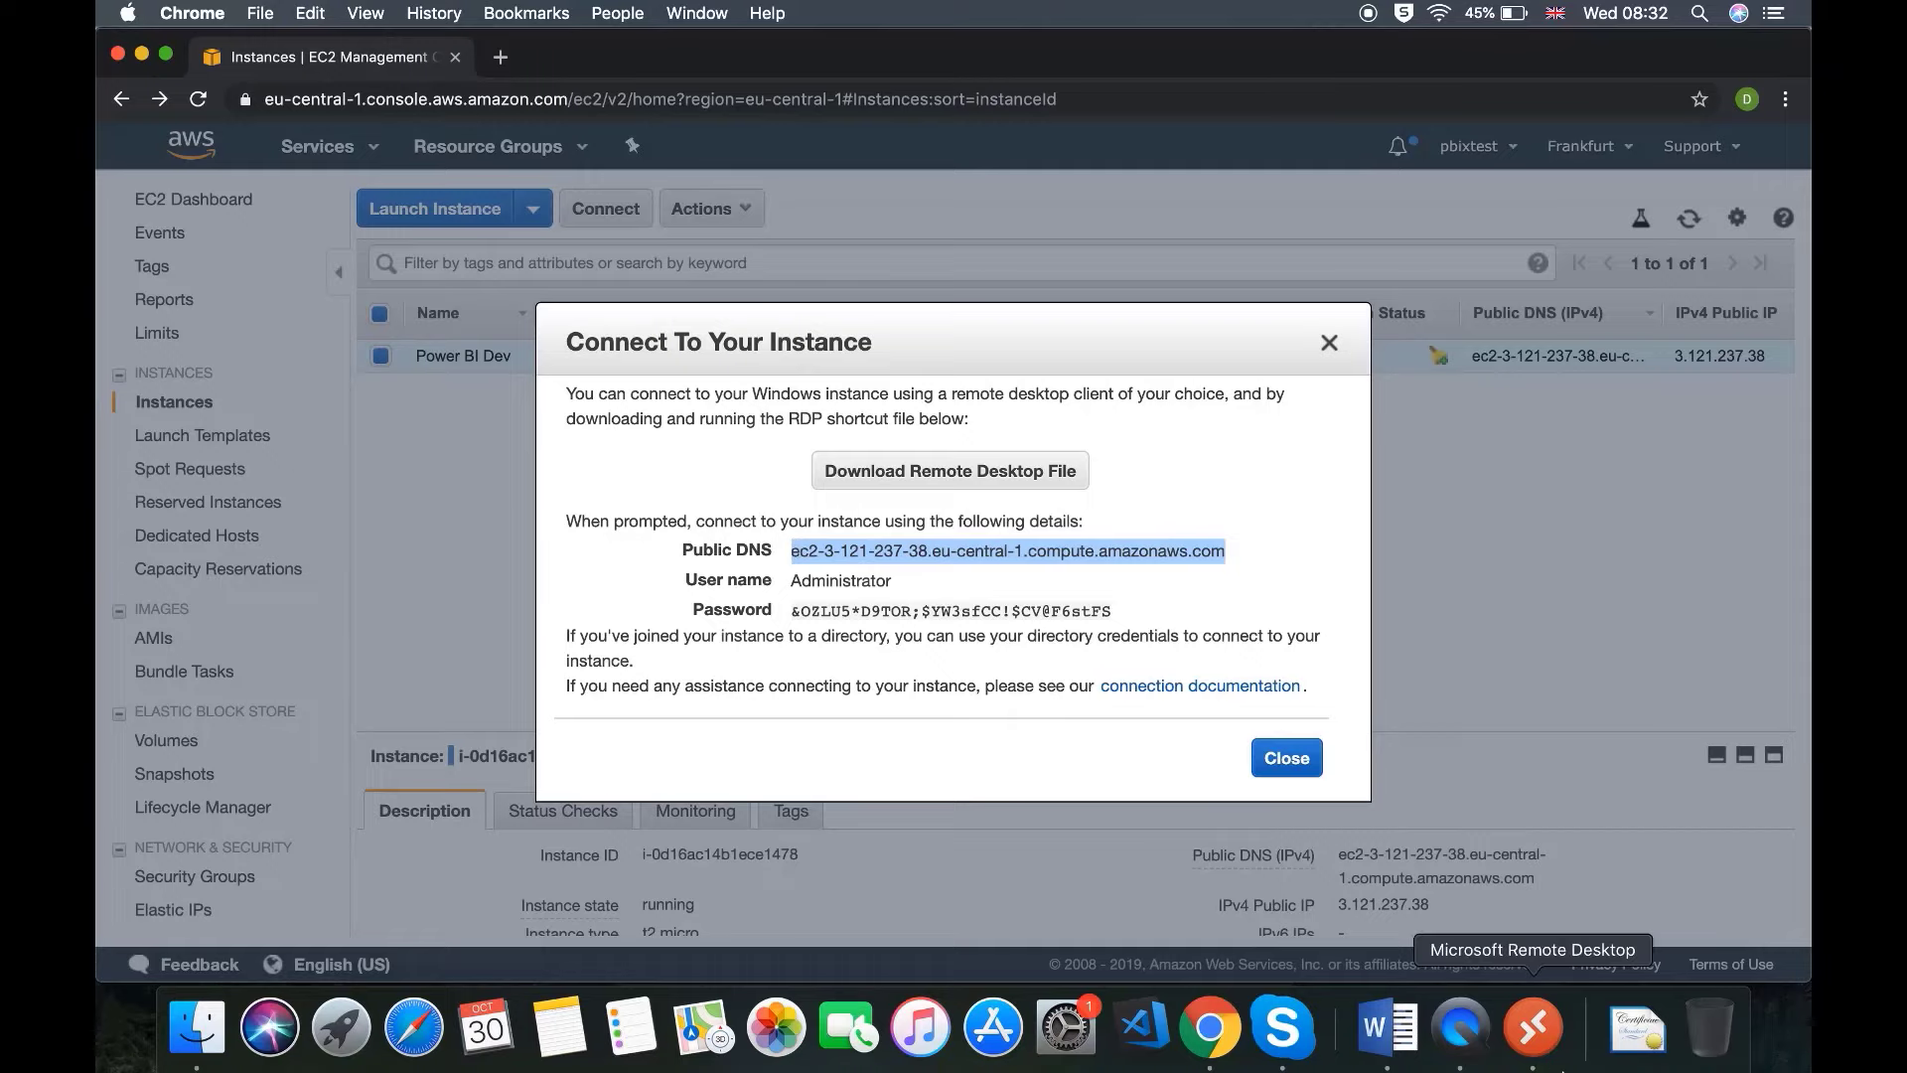
left_click(1531, 1028)
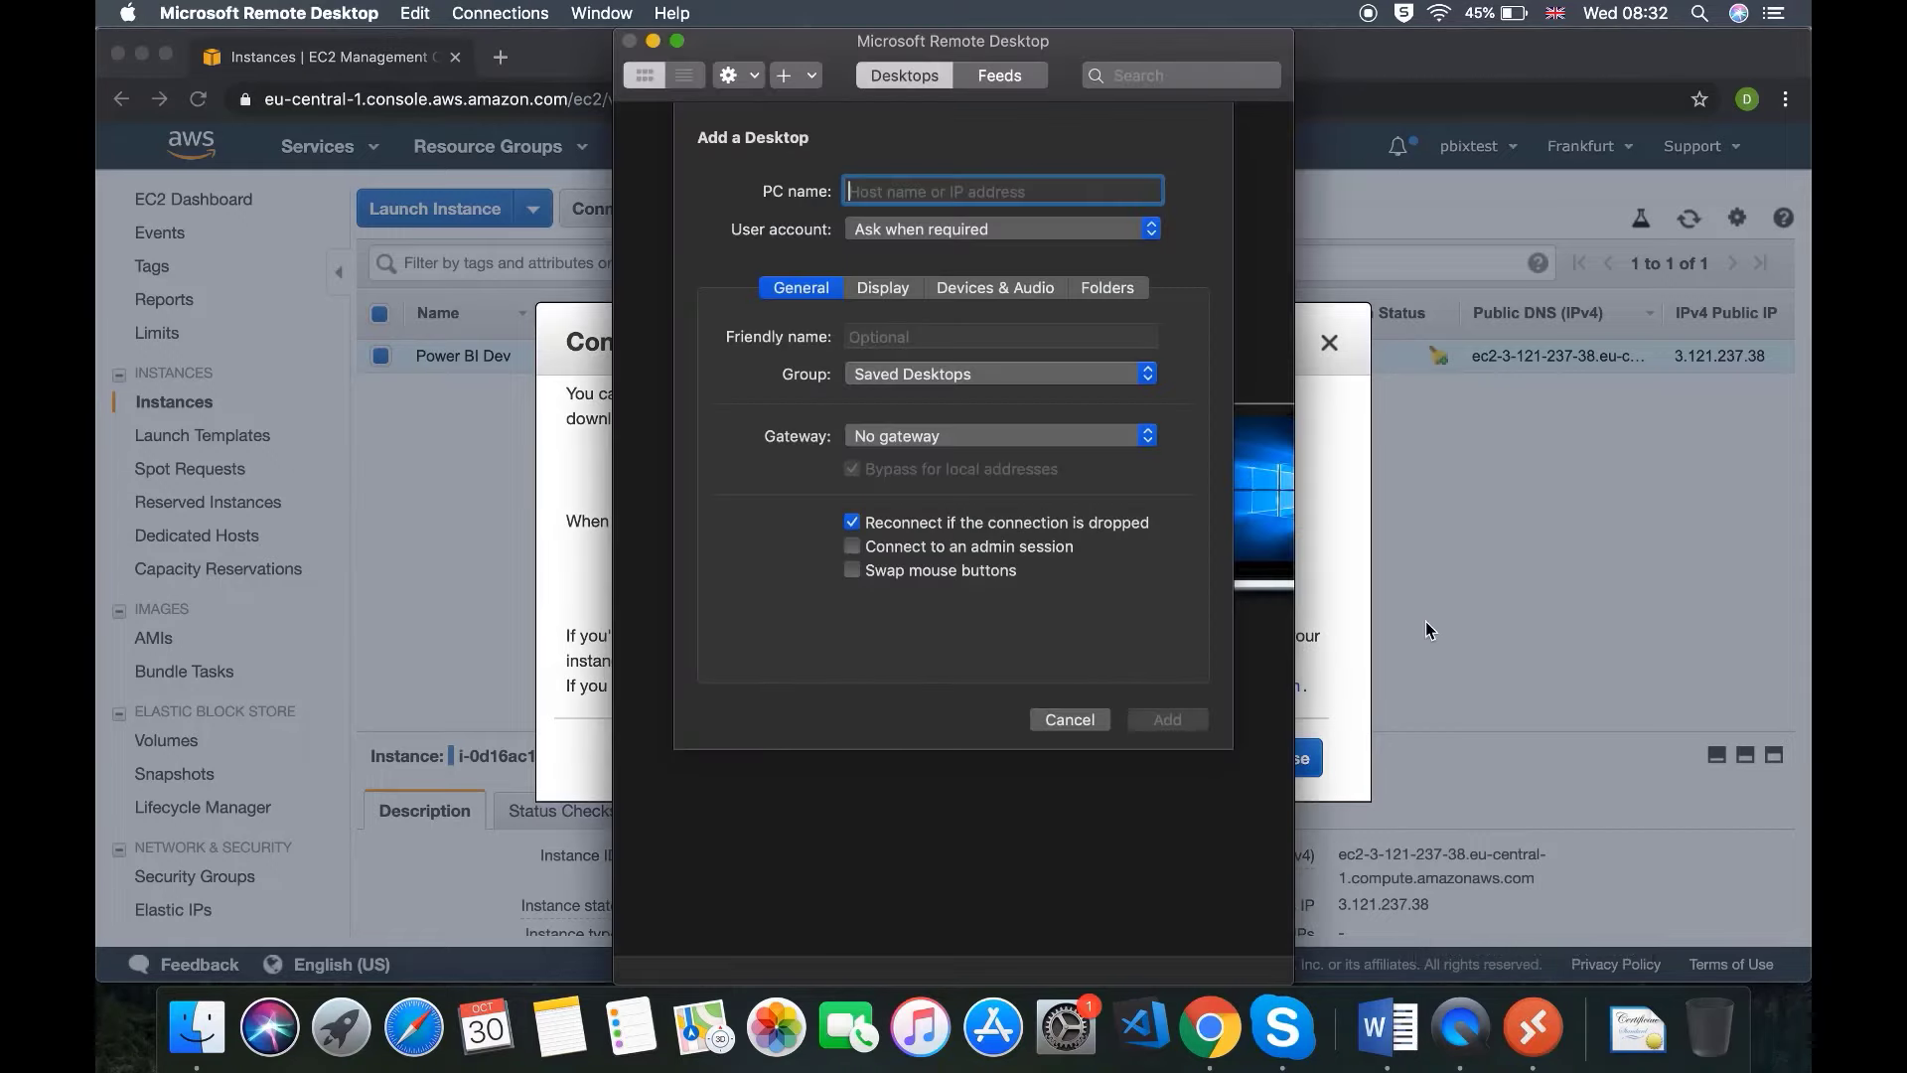
Paste the instance's public DNS as PC name and copy the decrypted Administrator password from AWS
key("super+v")
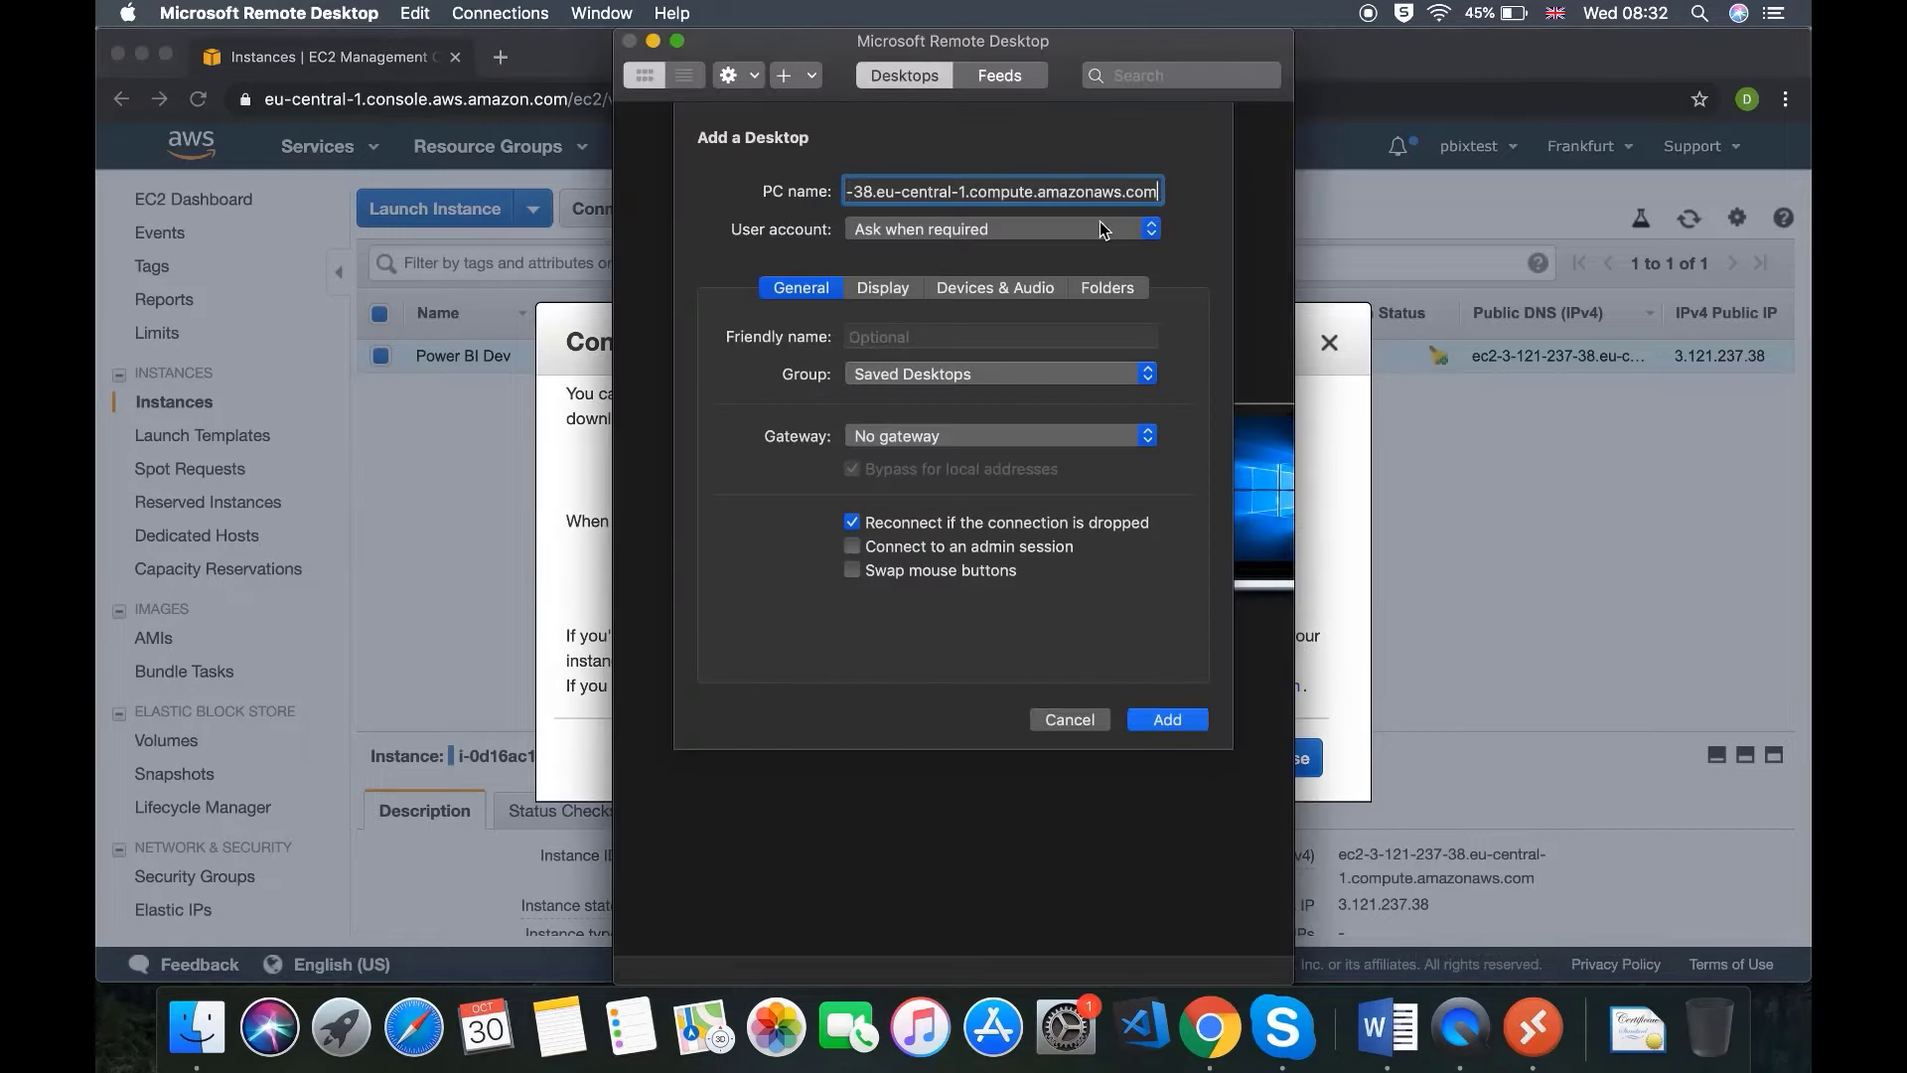
left_click(1102, 228)
left_click(1059, 258)
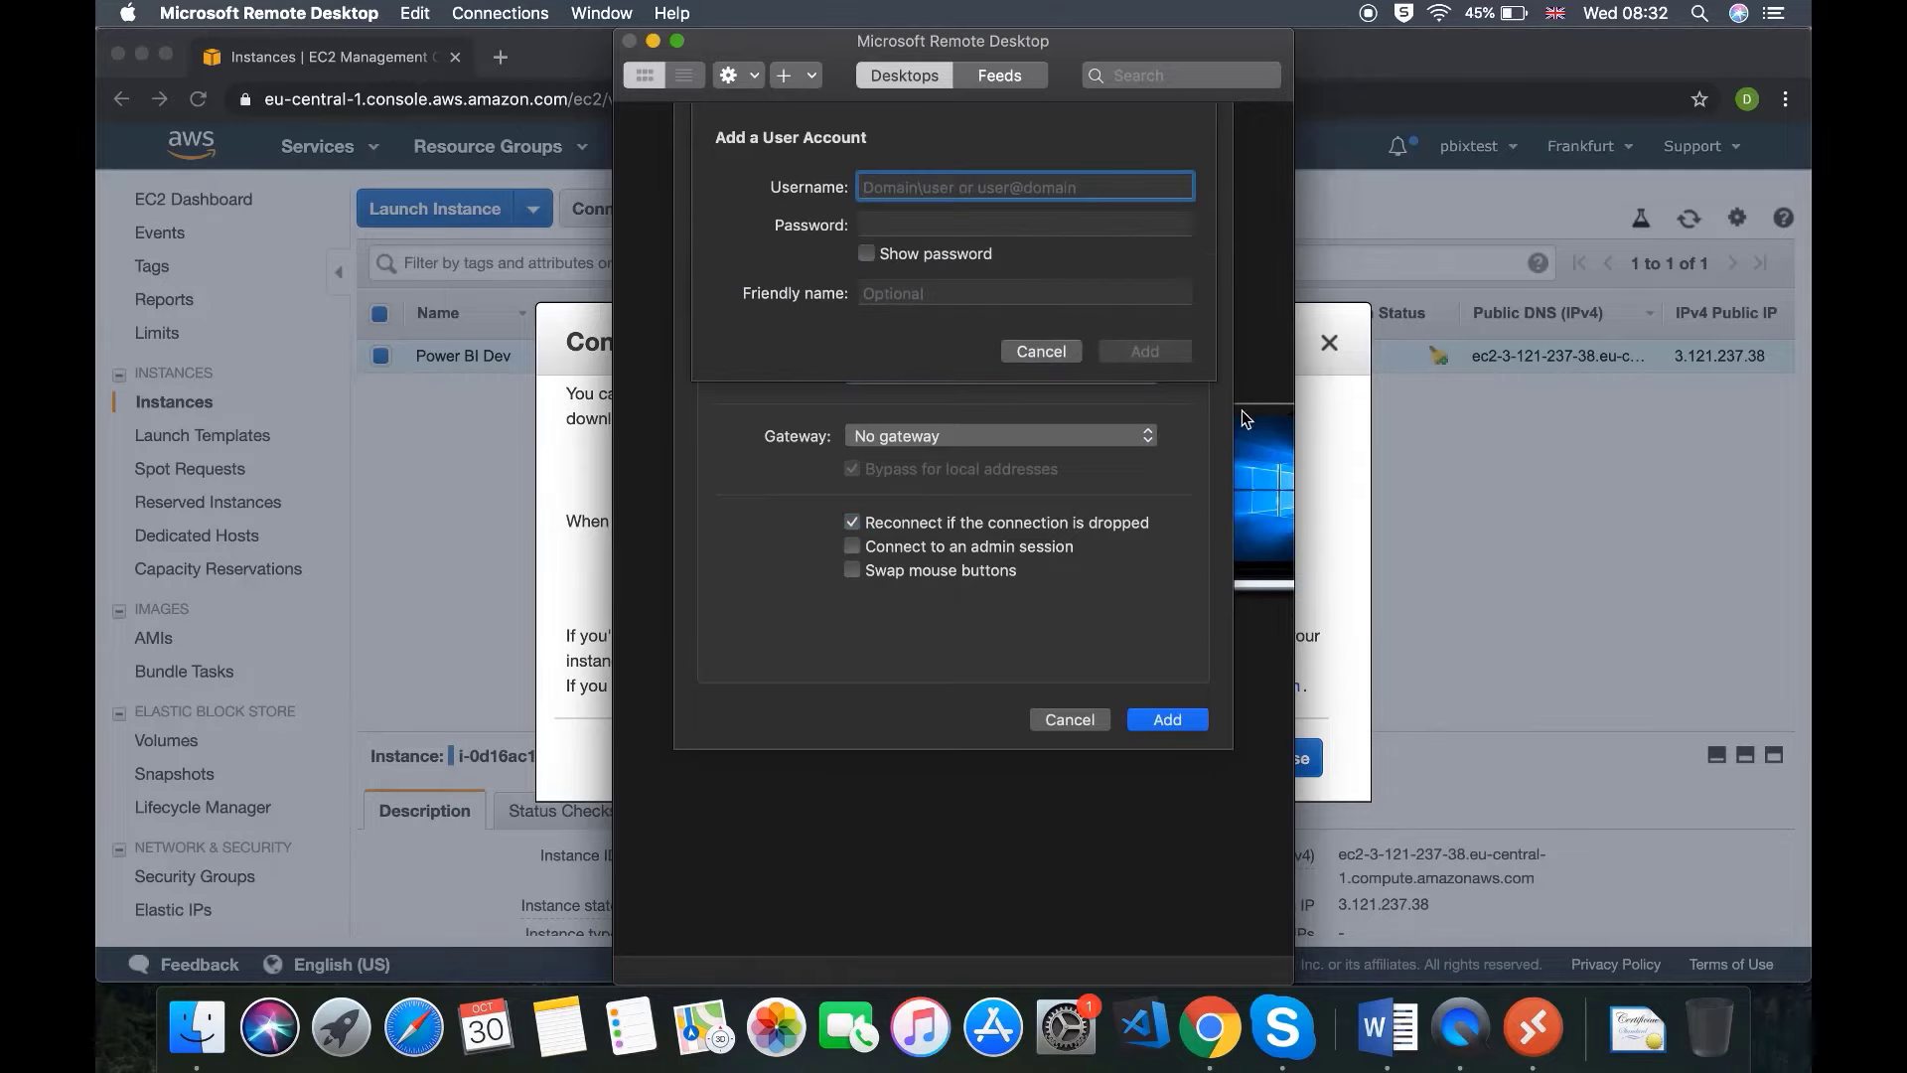
left_click(1328, 449)
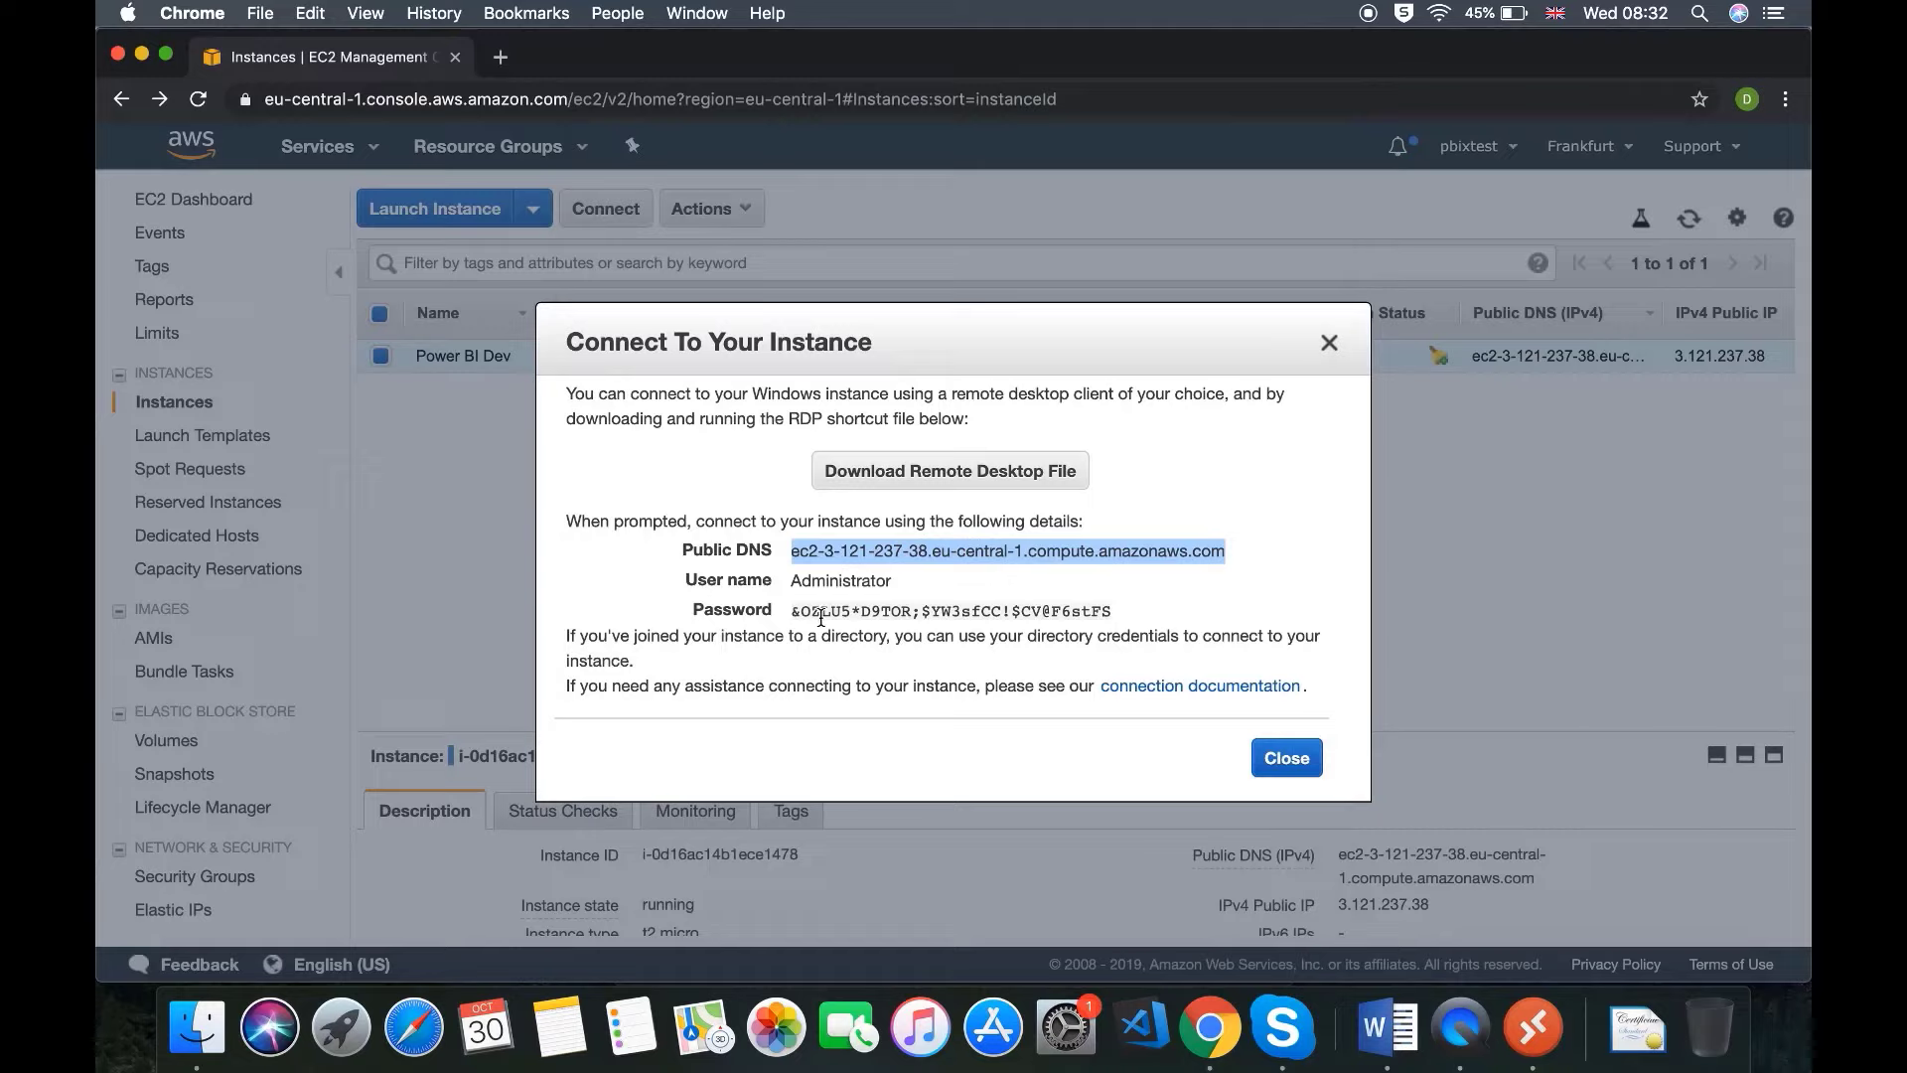
mouse_move(862, 618)
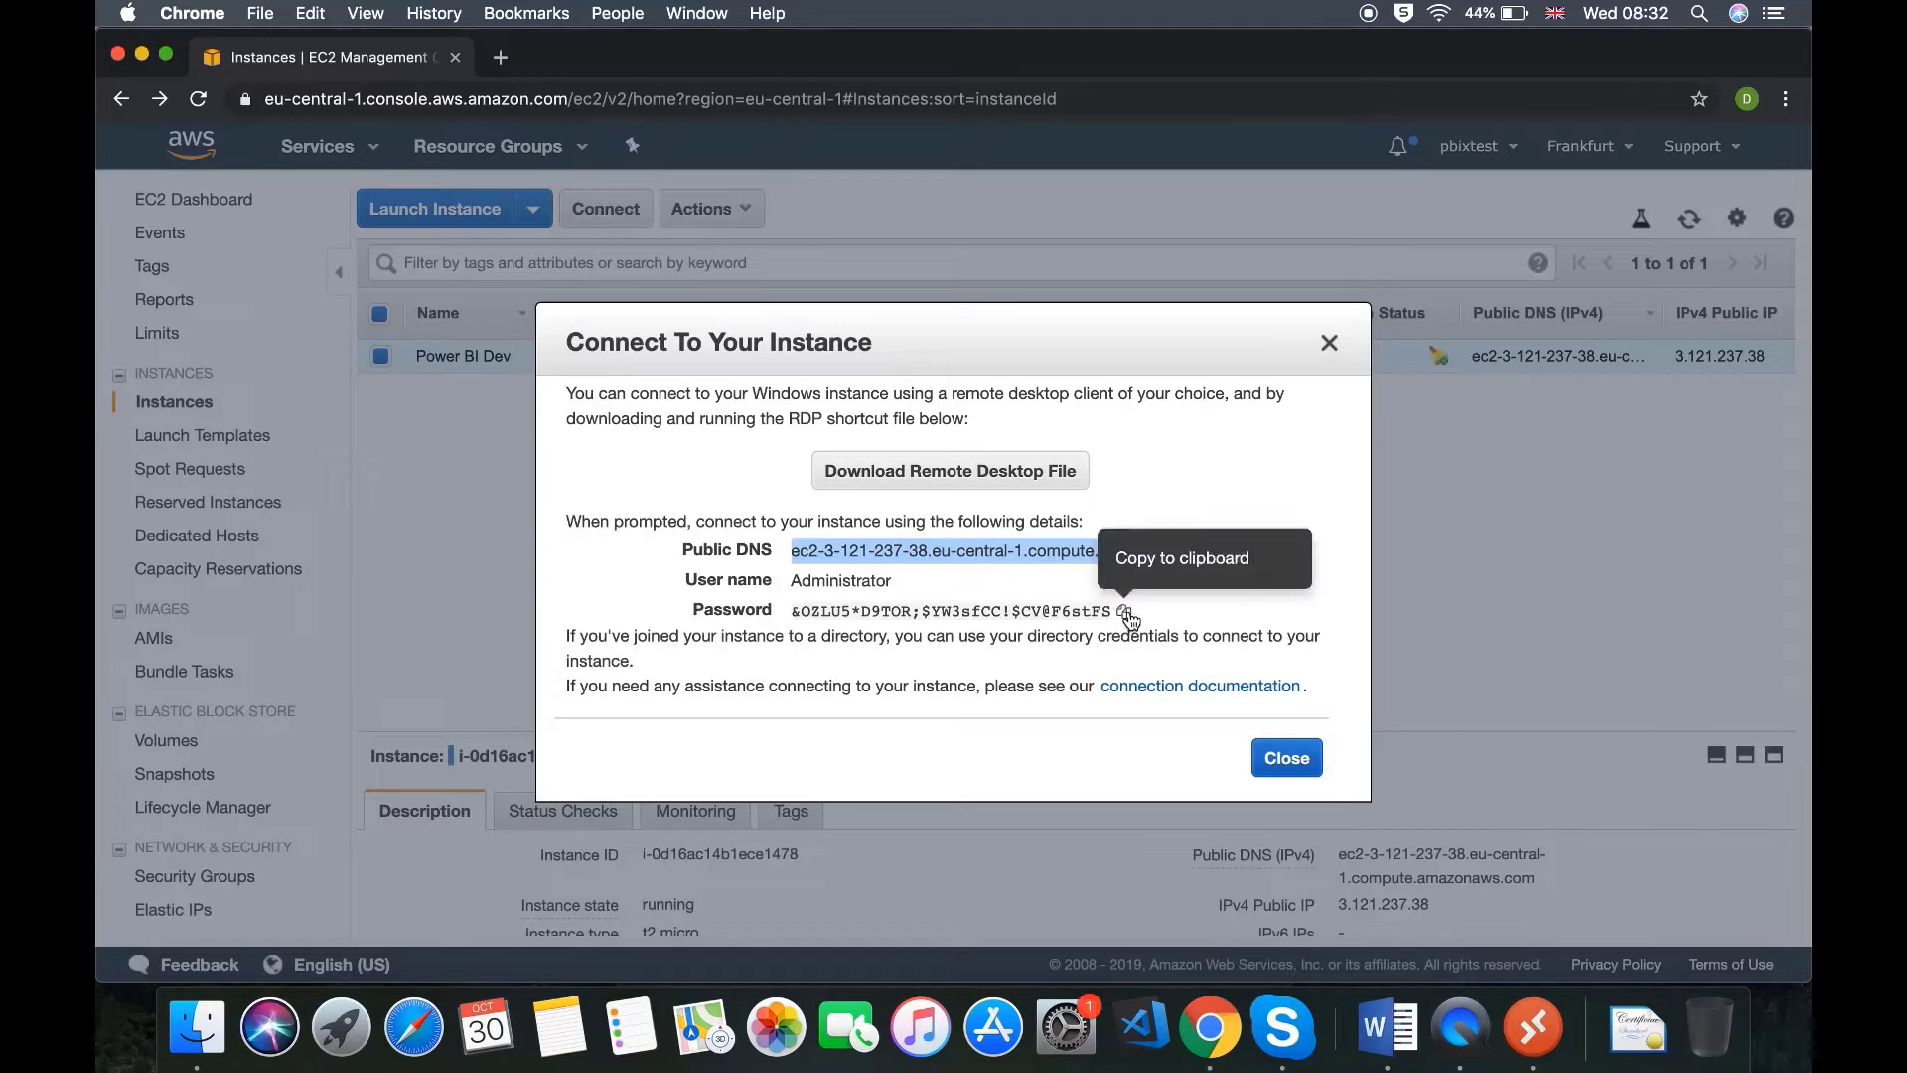
left_click(1126, 613)
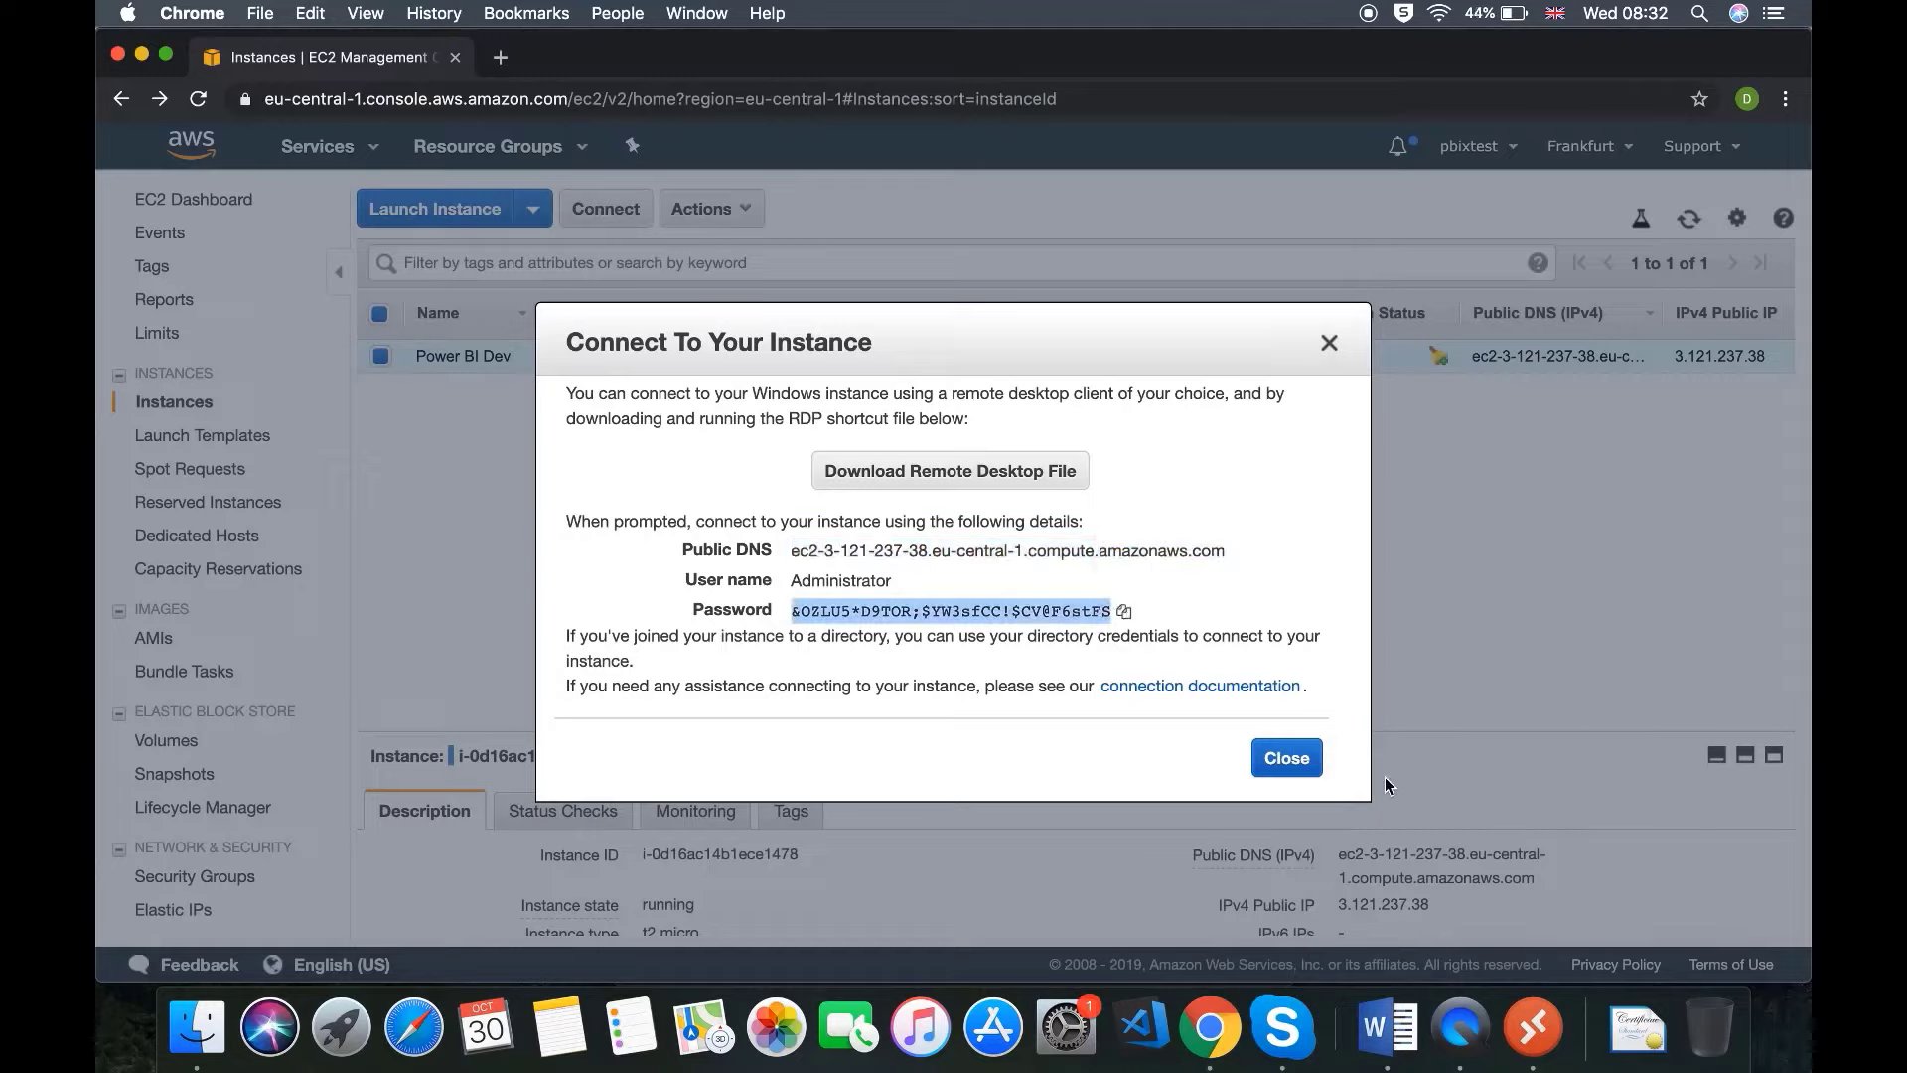
left_click(1515, 1028)
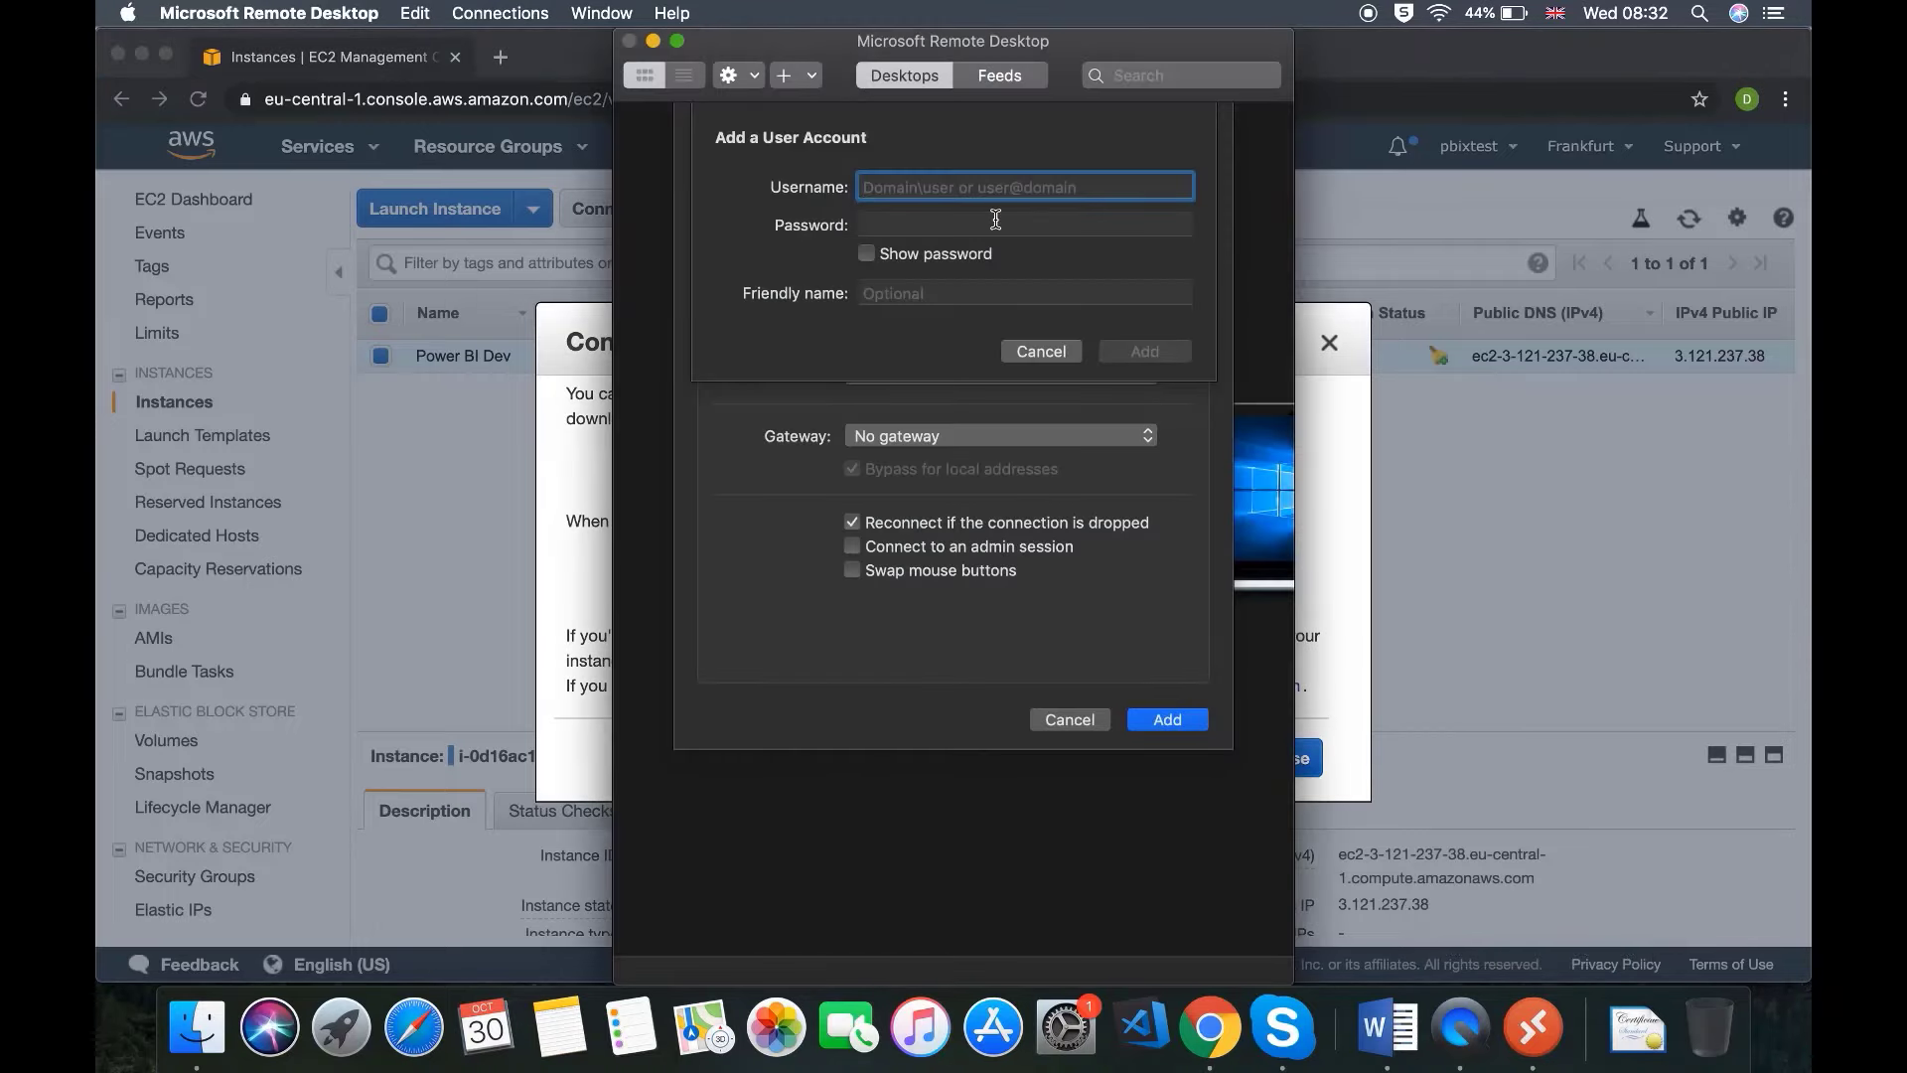
Add a user account named 'Admin' with username Administrator and the decrypted password
type("Administrator")
key("Tab")
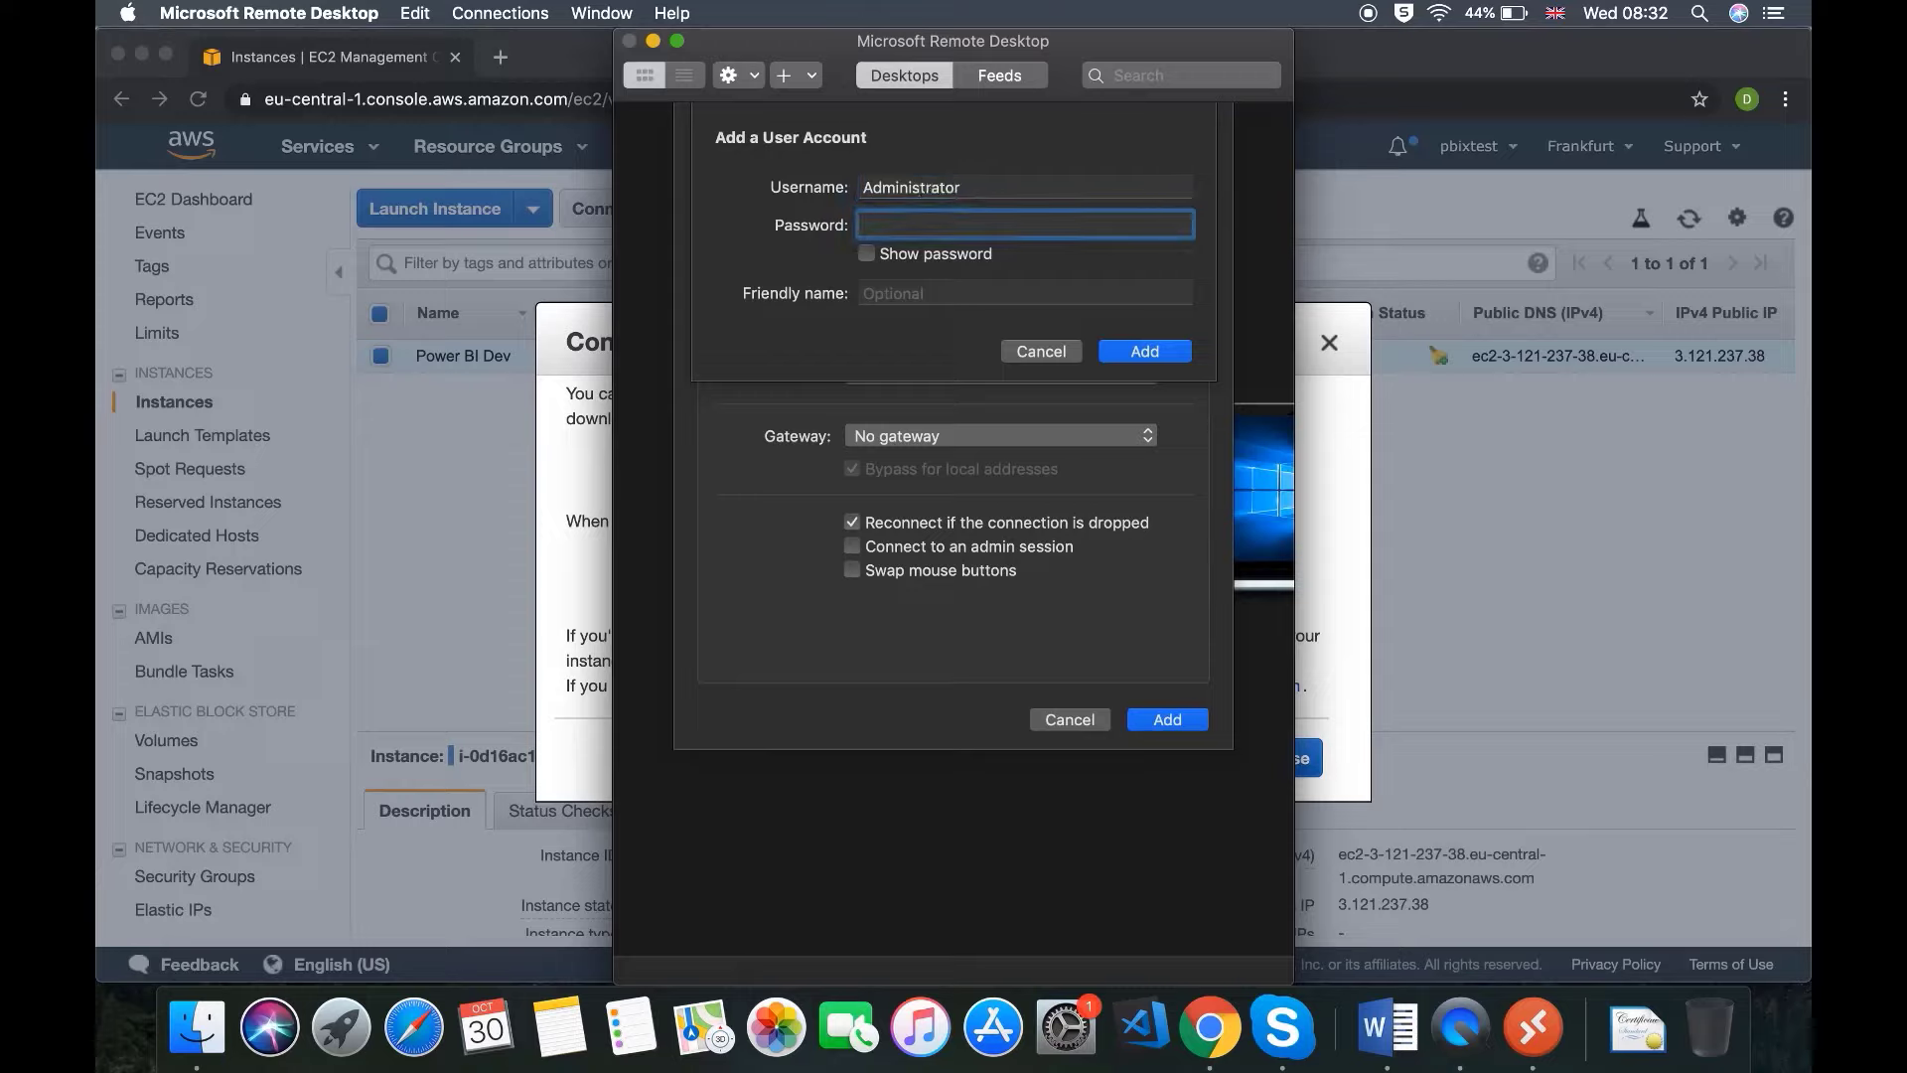
key("super+v")
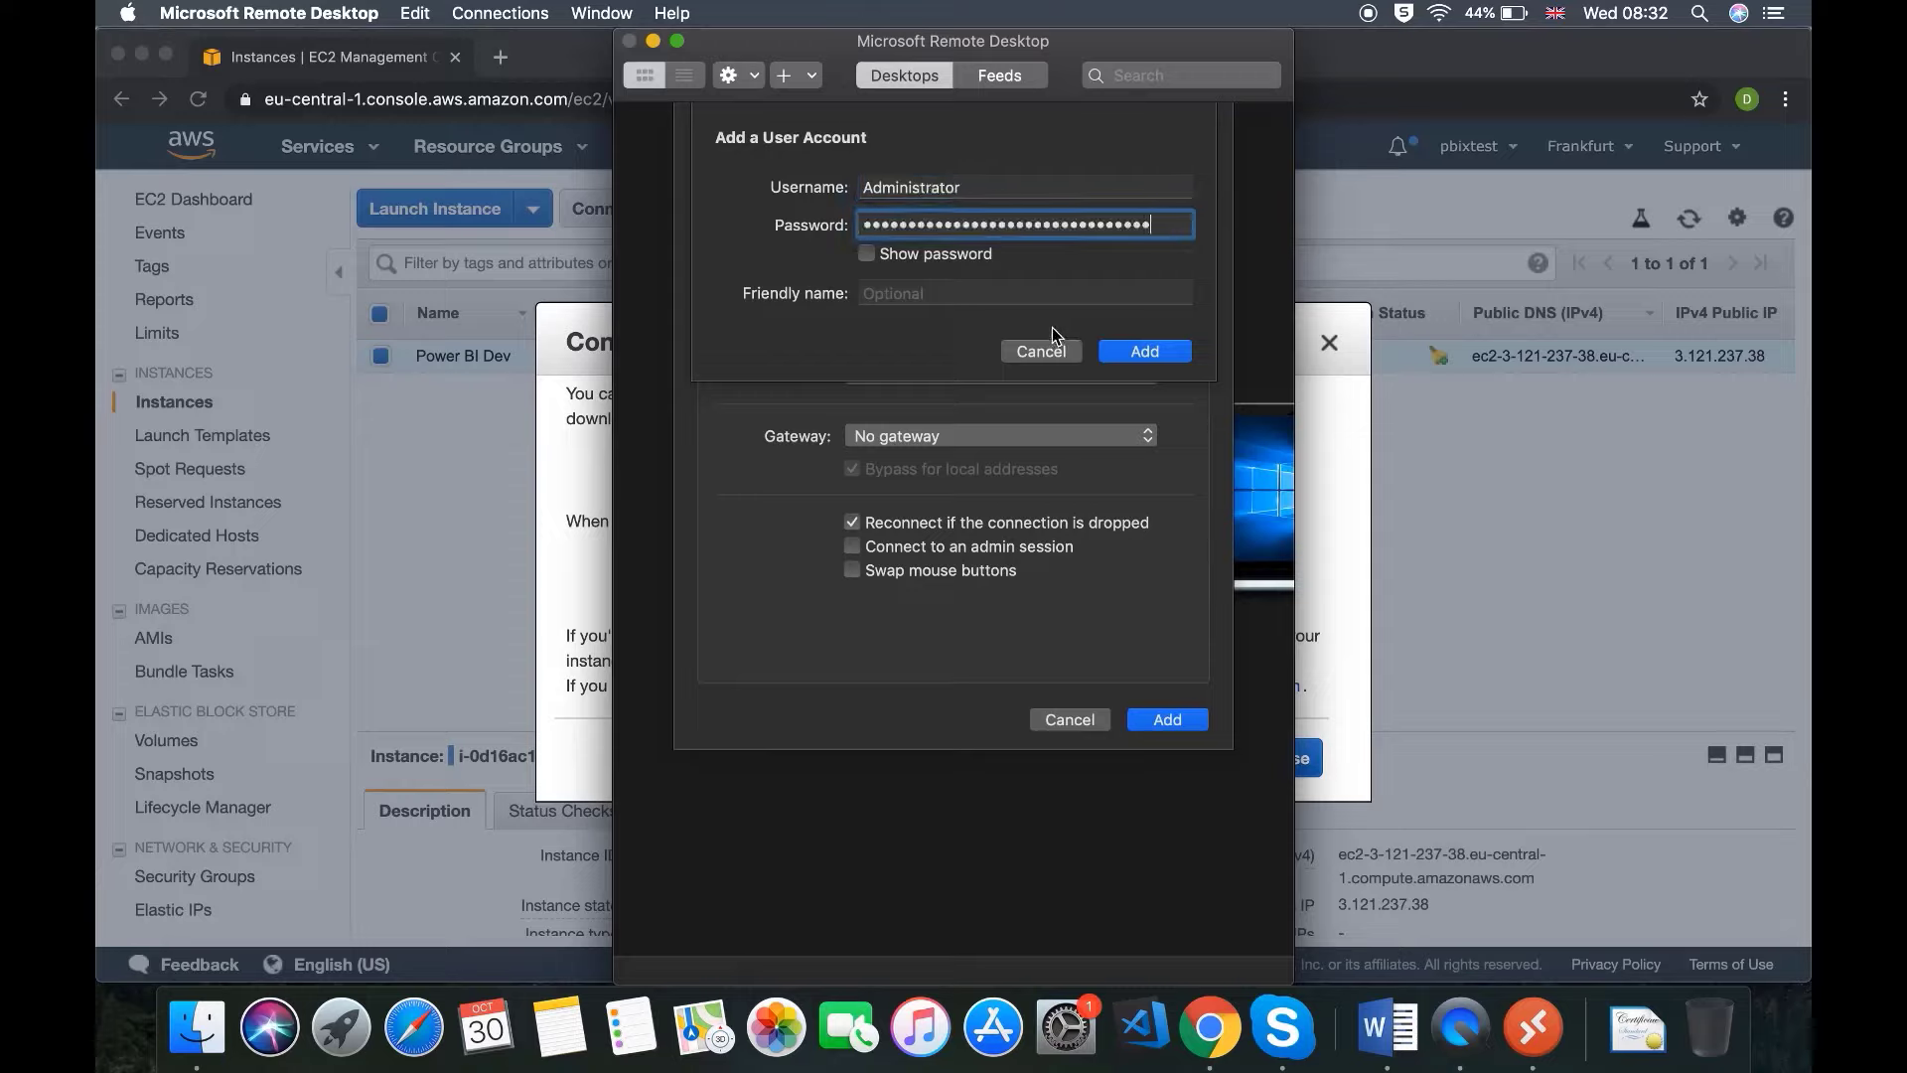
left_click(1047, 292)
type("Admi")
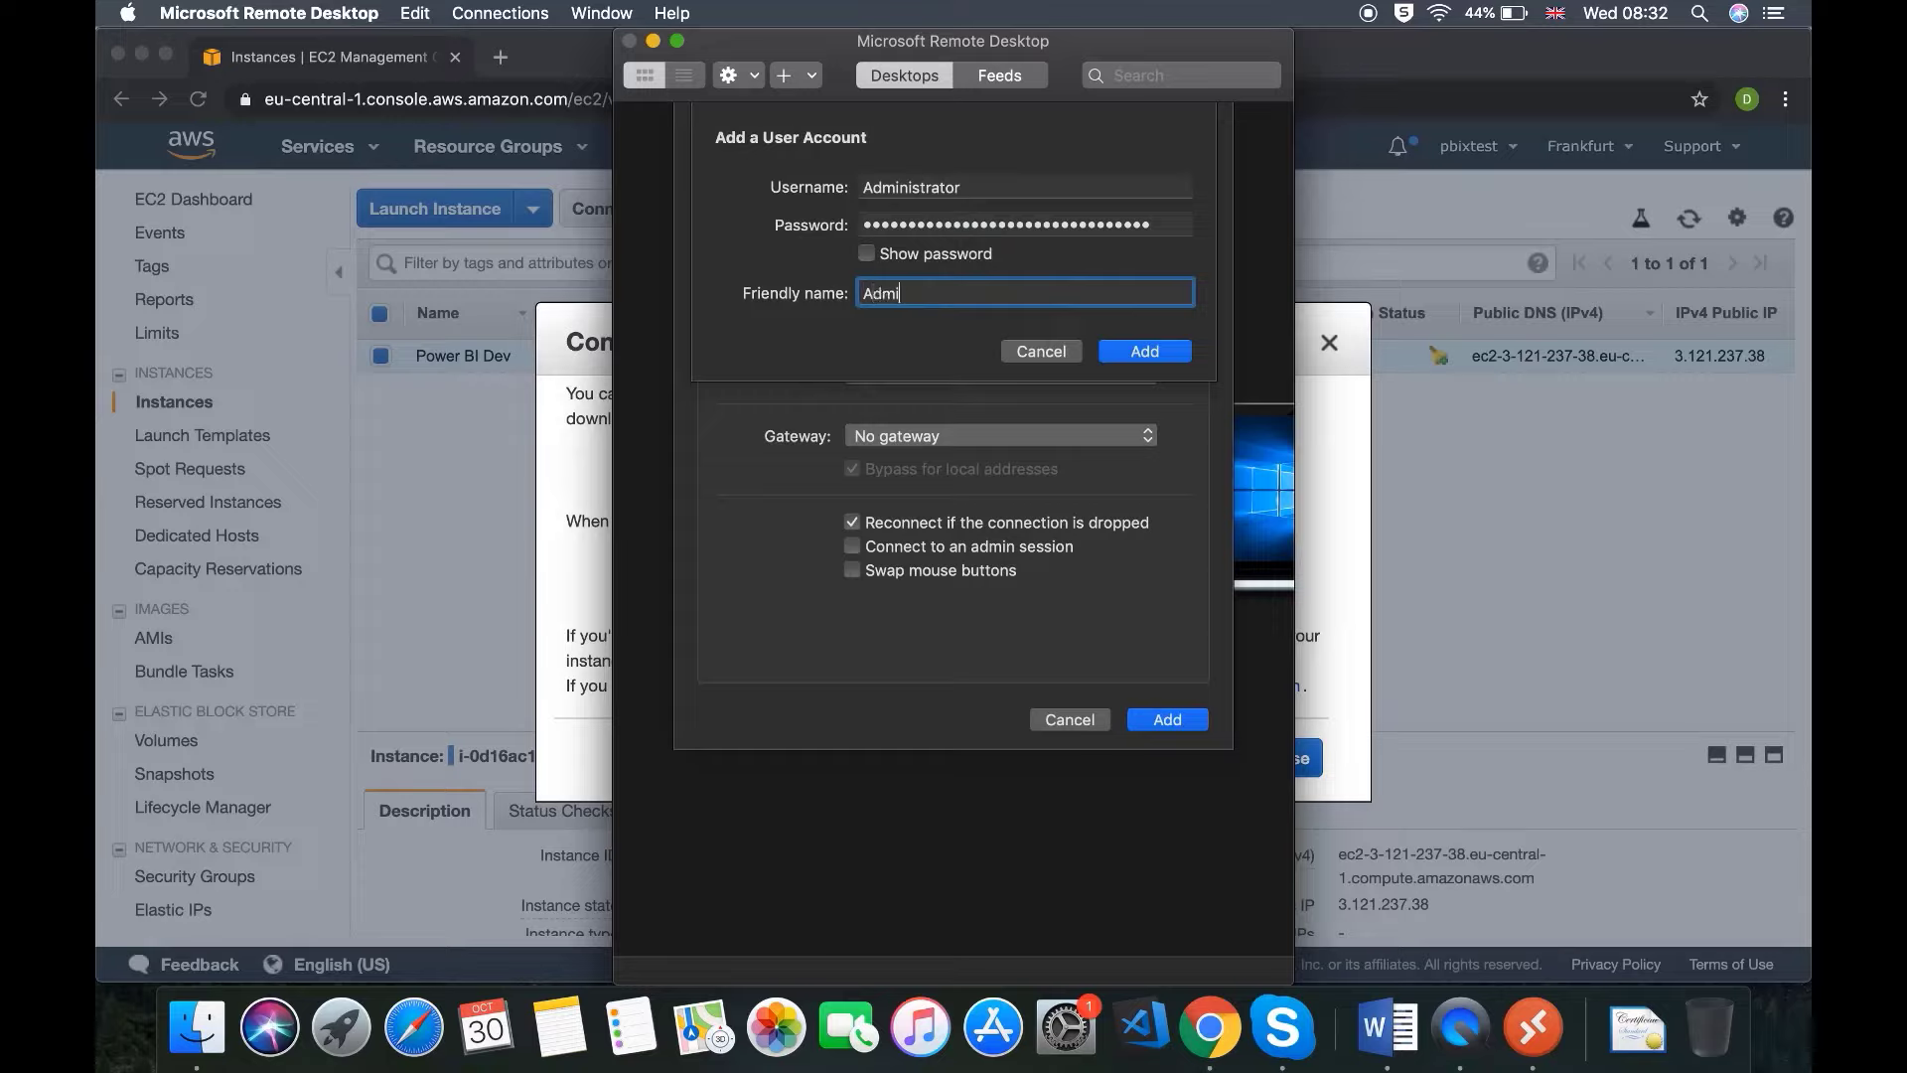
type("n")
left_click(1171, 353)
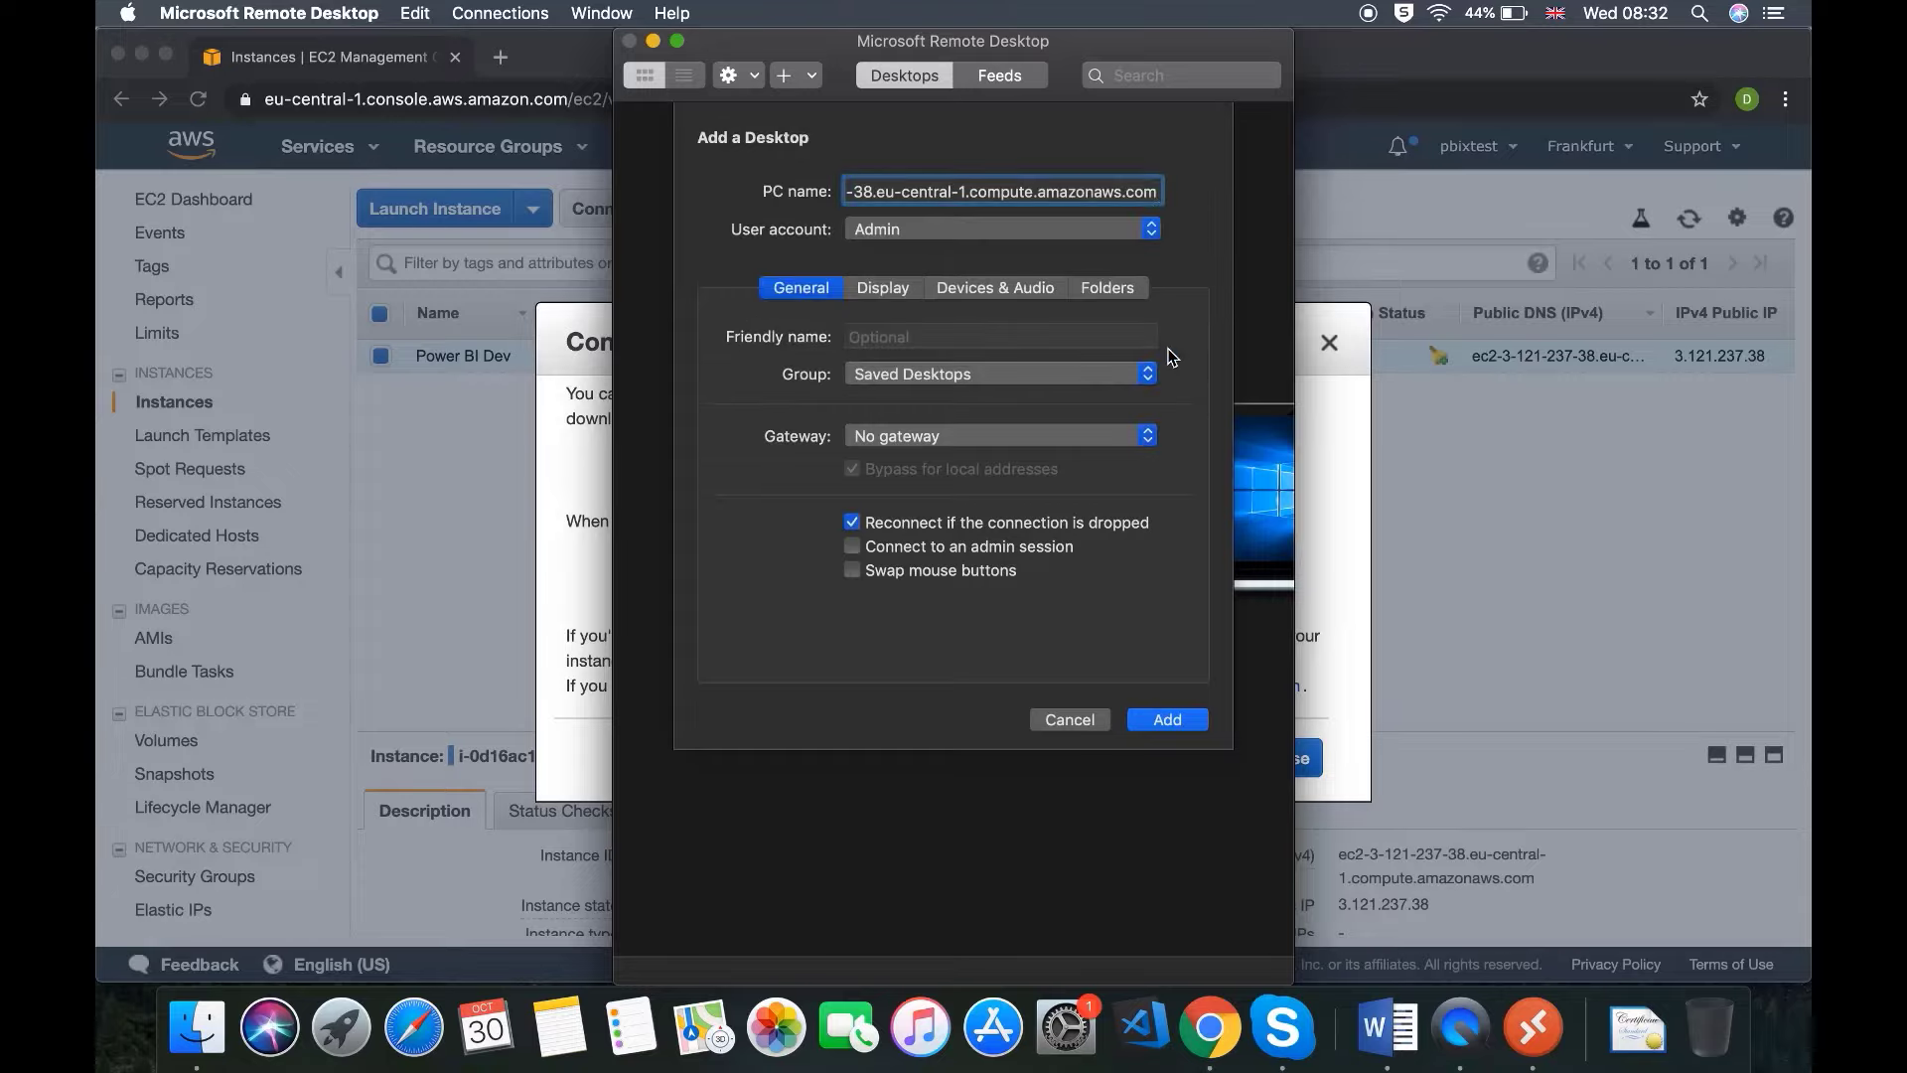
Save the desktop with friendly name 'Power BI Remote Desktop' and launch the connection
left_click(1000, 337)
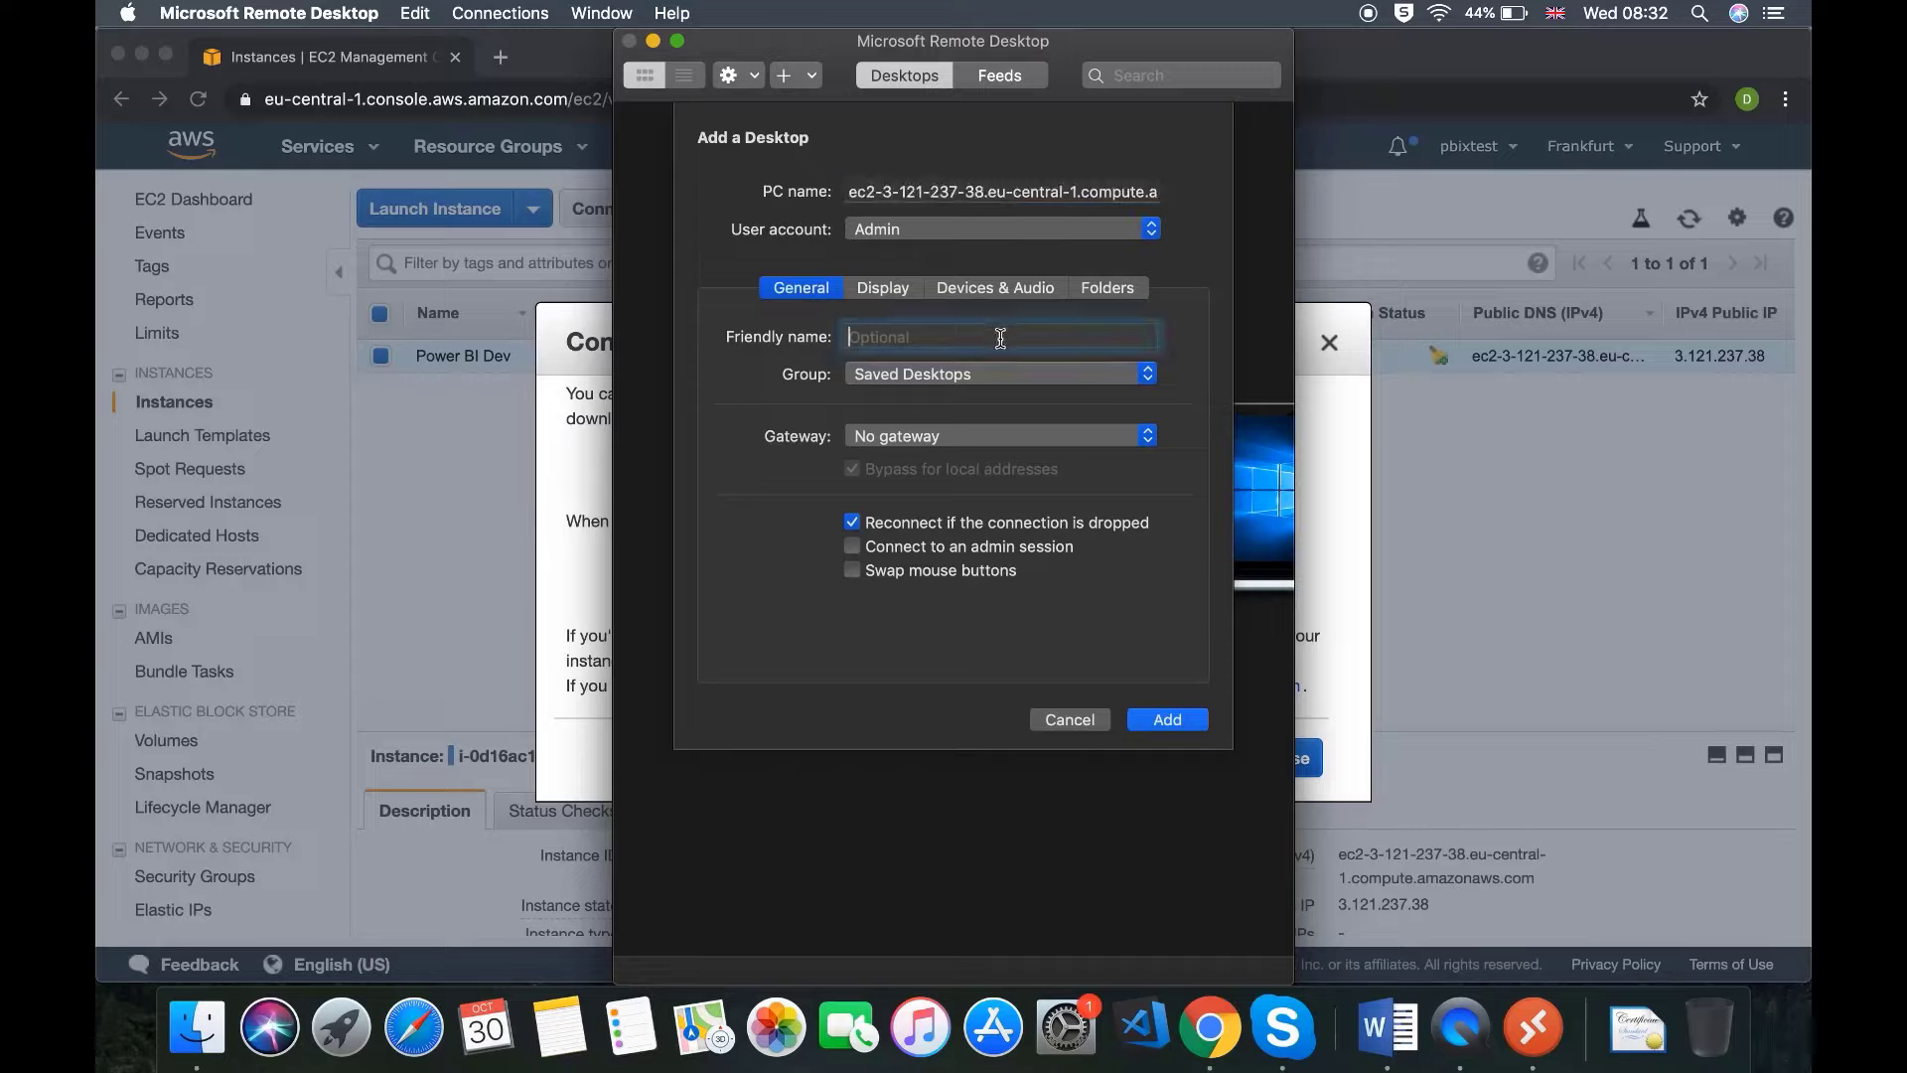
type("Power BI ")
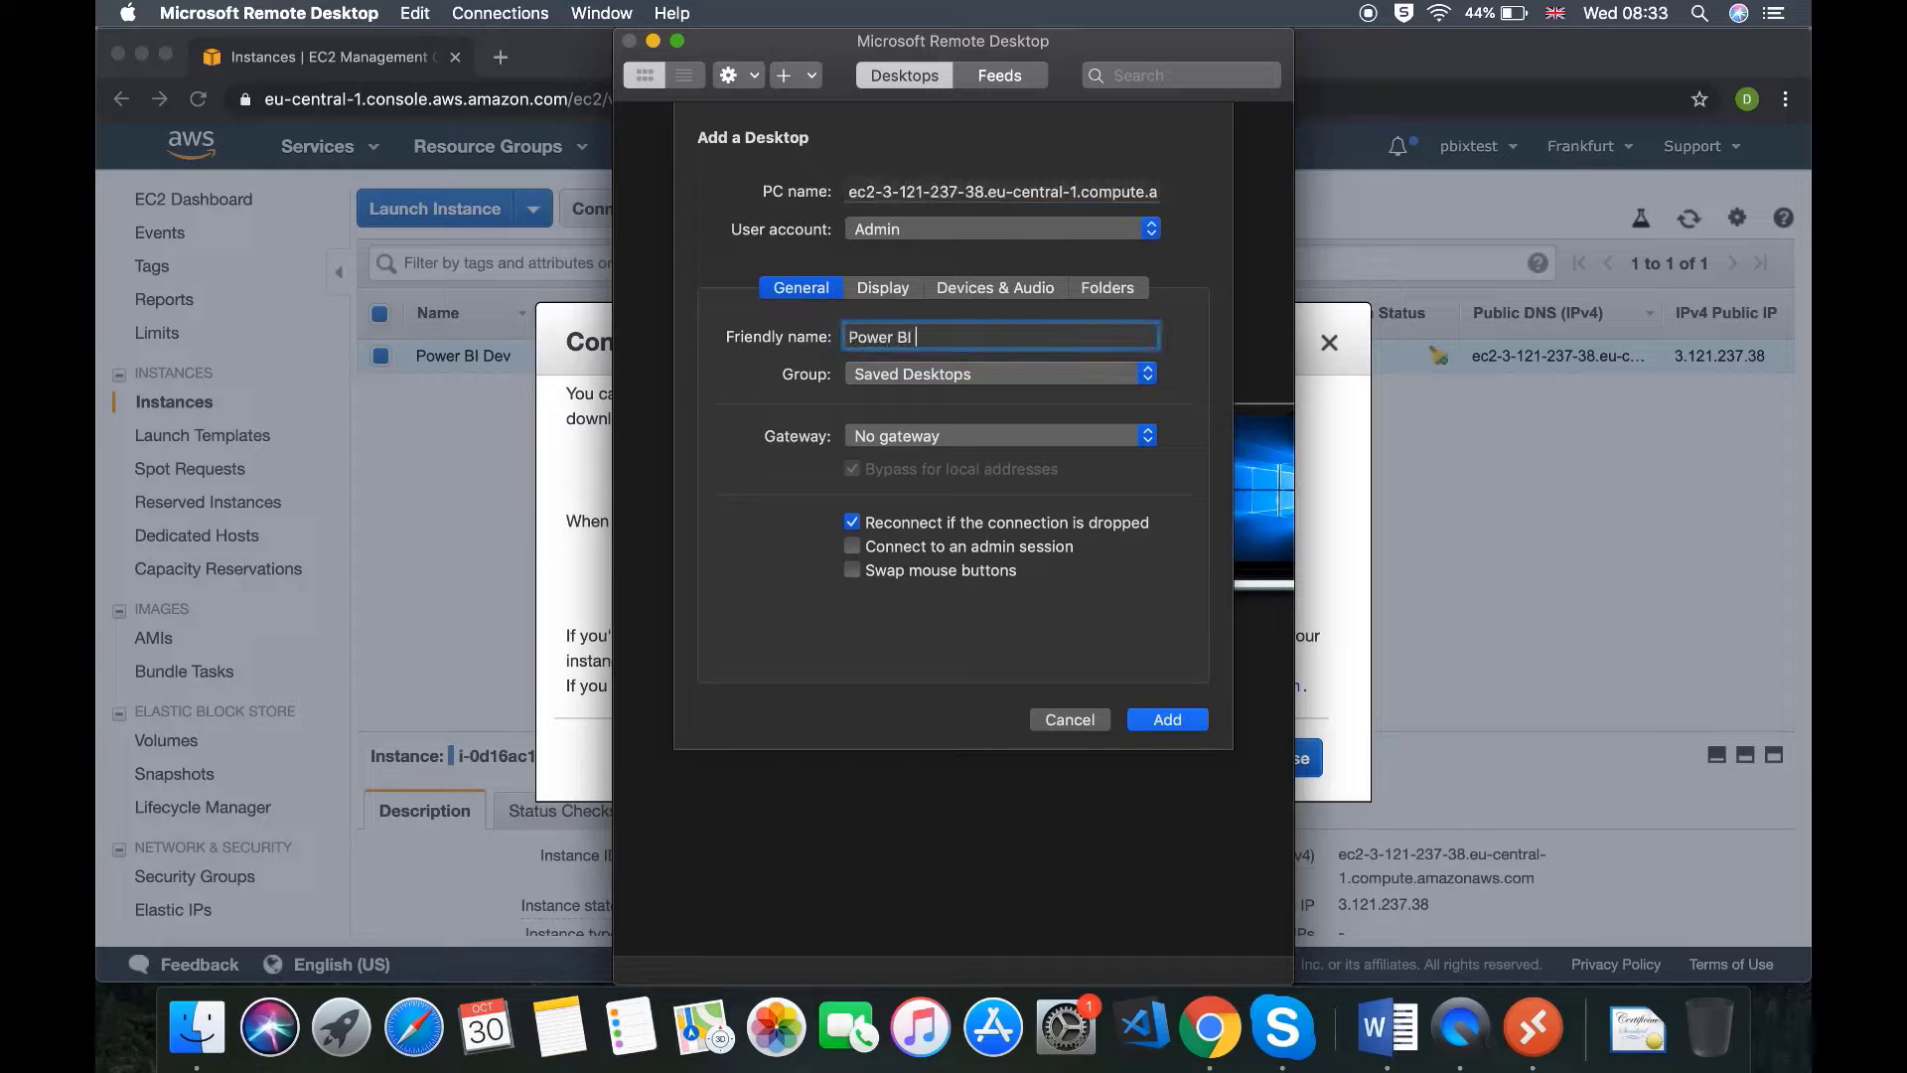
type("Remote Desktop")
left_click(1168, 720)
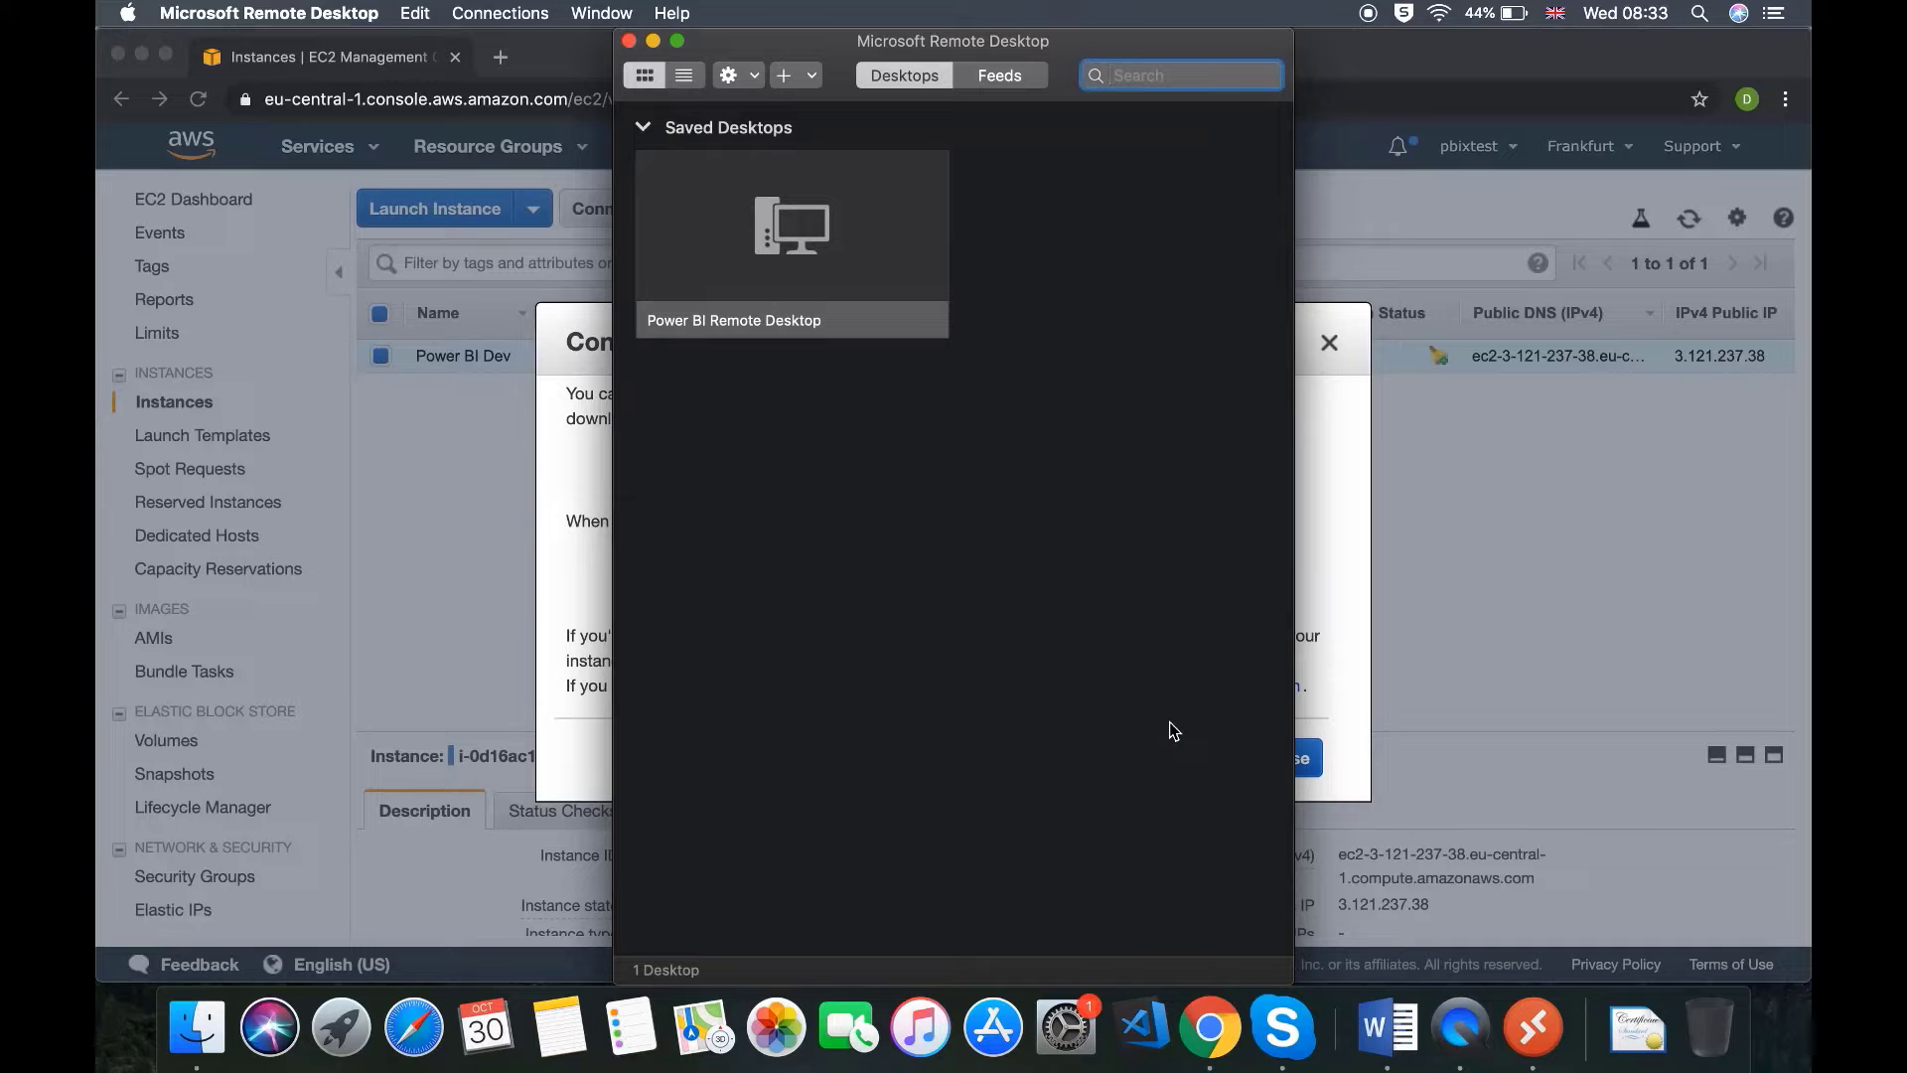
mouse_move(832, 289)
double_click(822, 238)
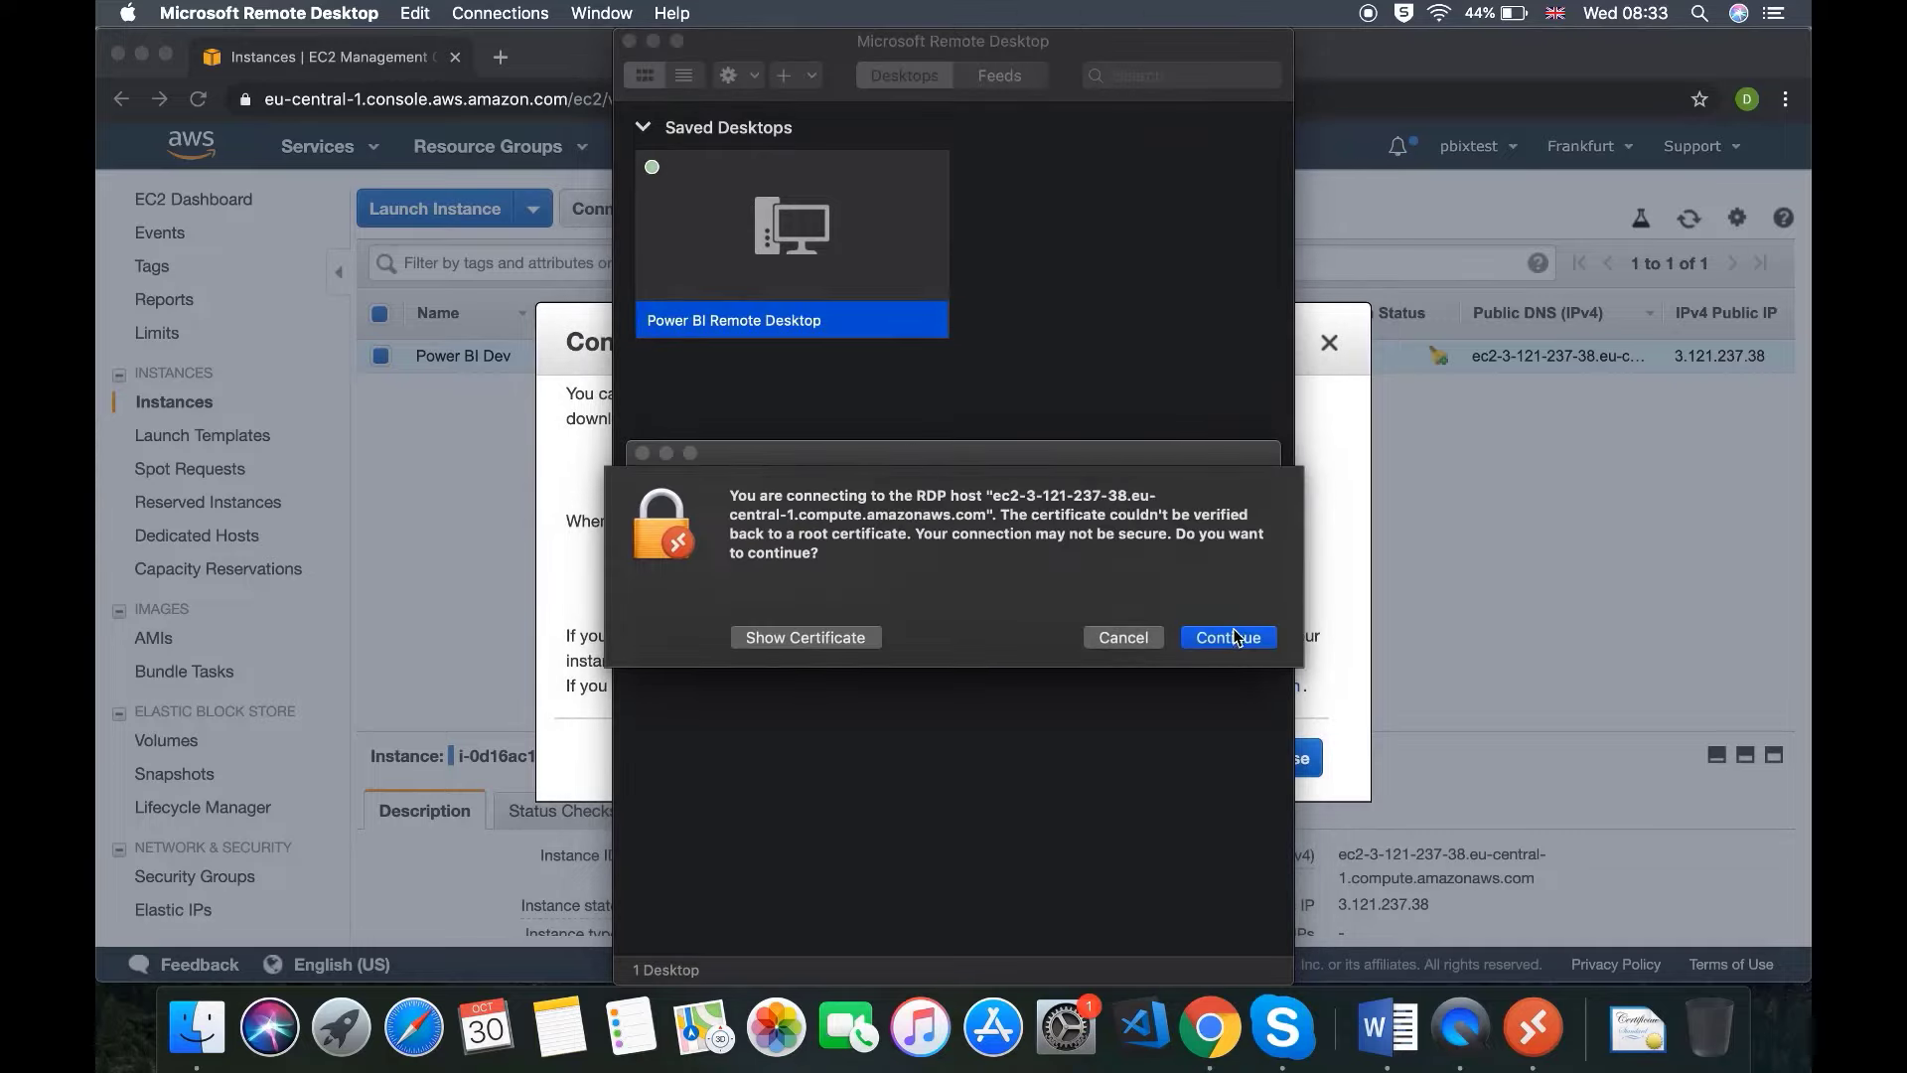
Accept the unverified certificate to reach the EC2 instance's Windows Server desktop
left_click(1232, 636)
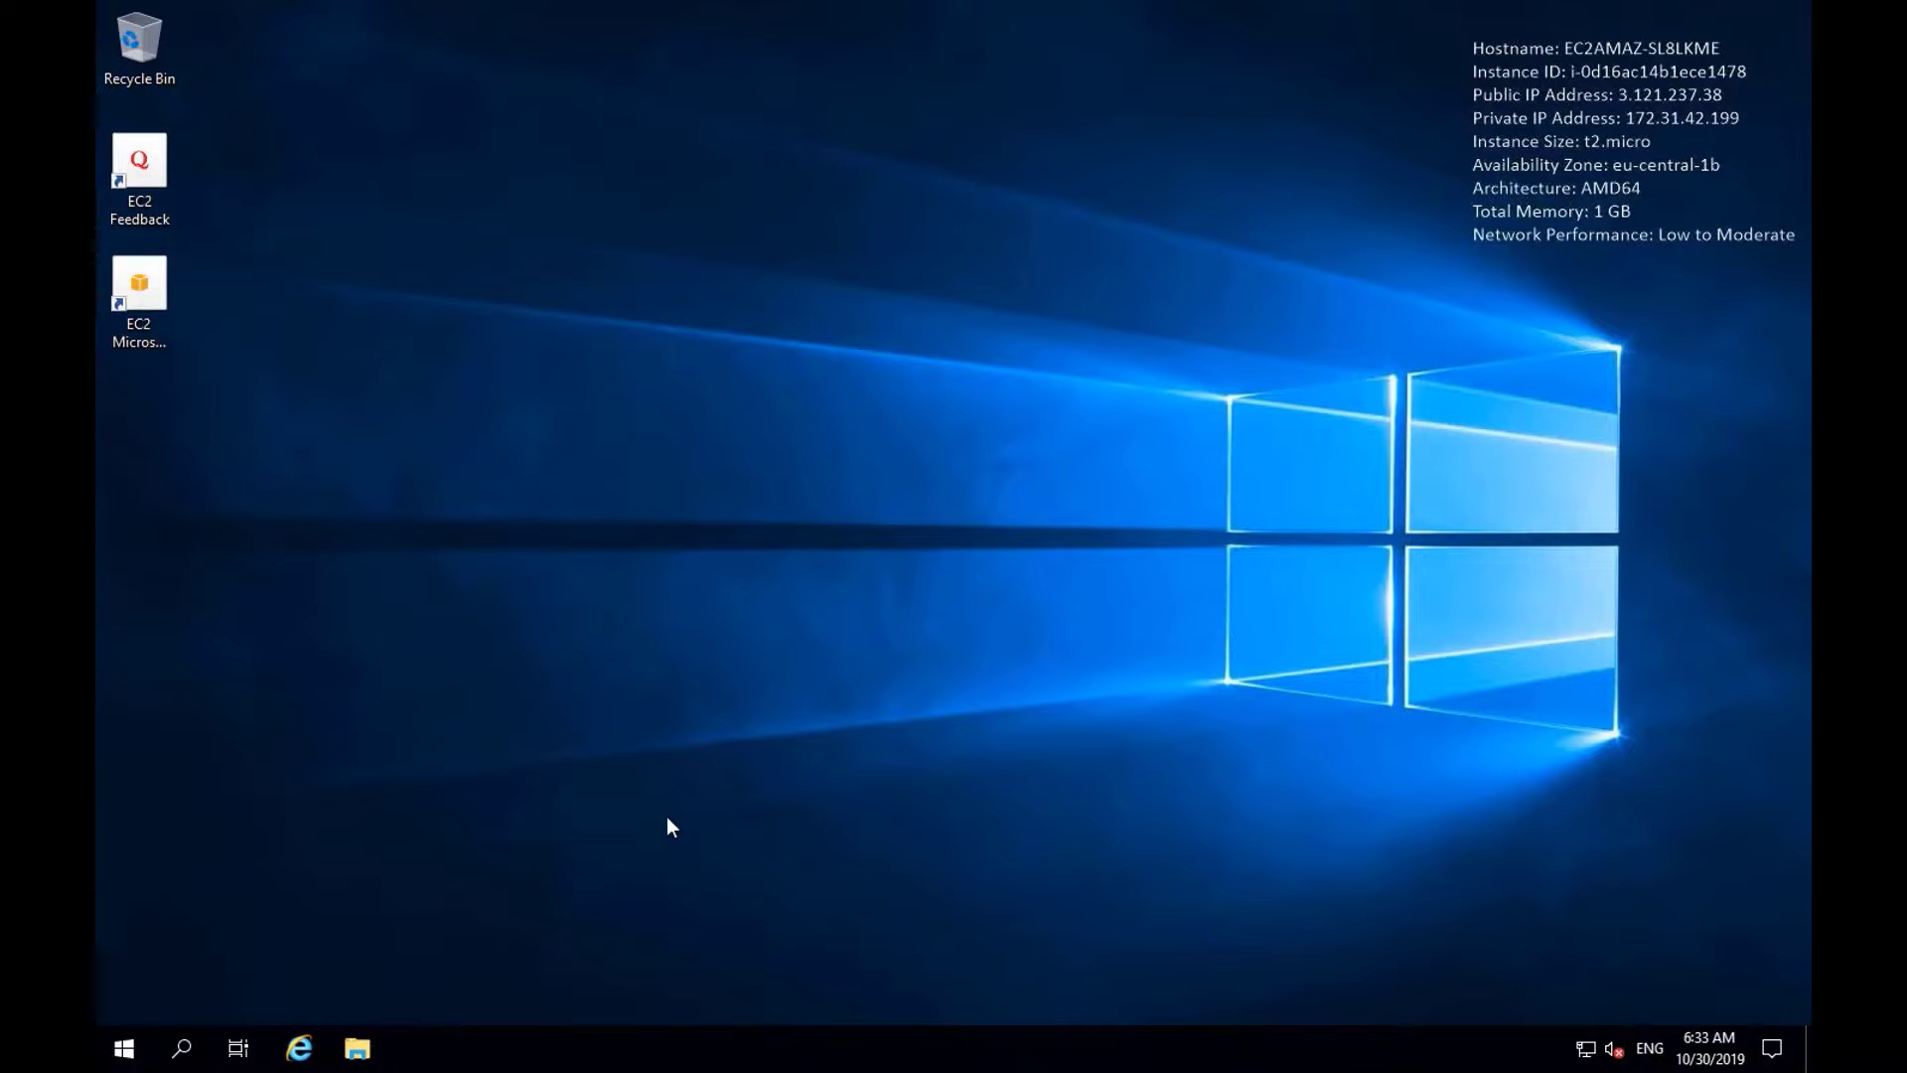
left_click(360, 1048)
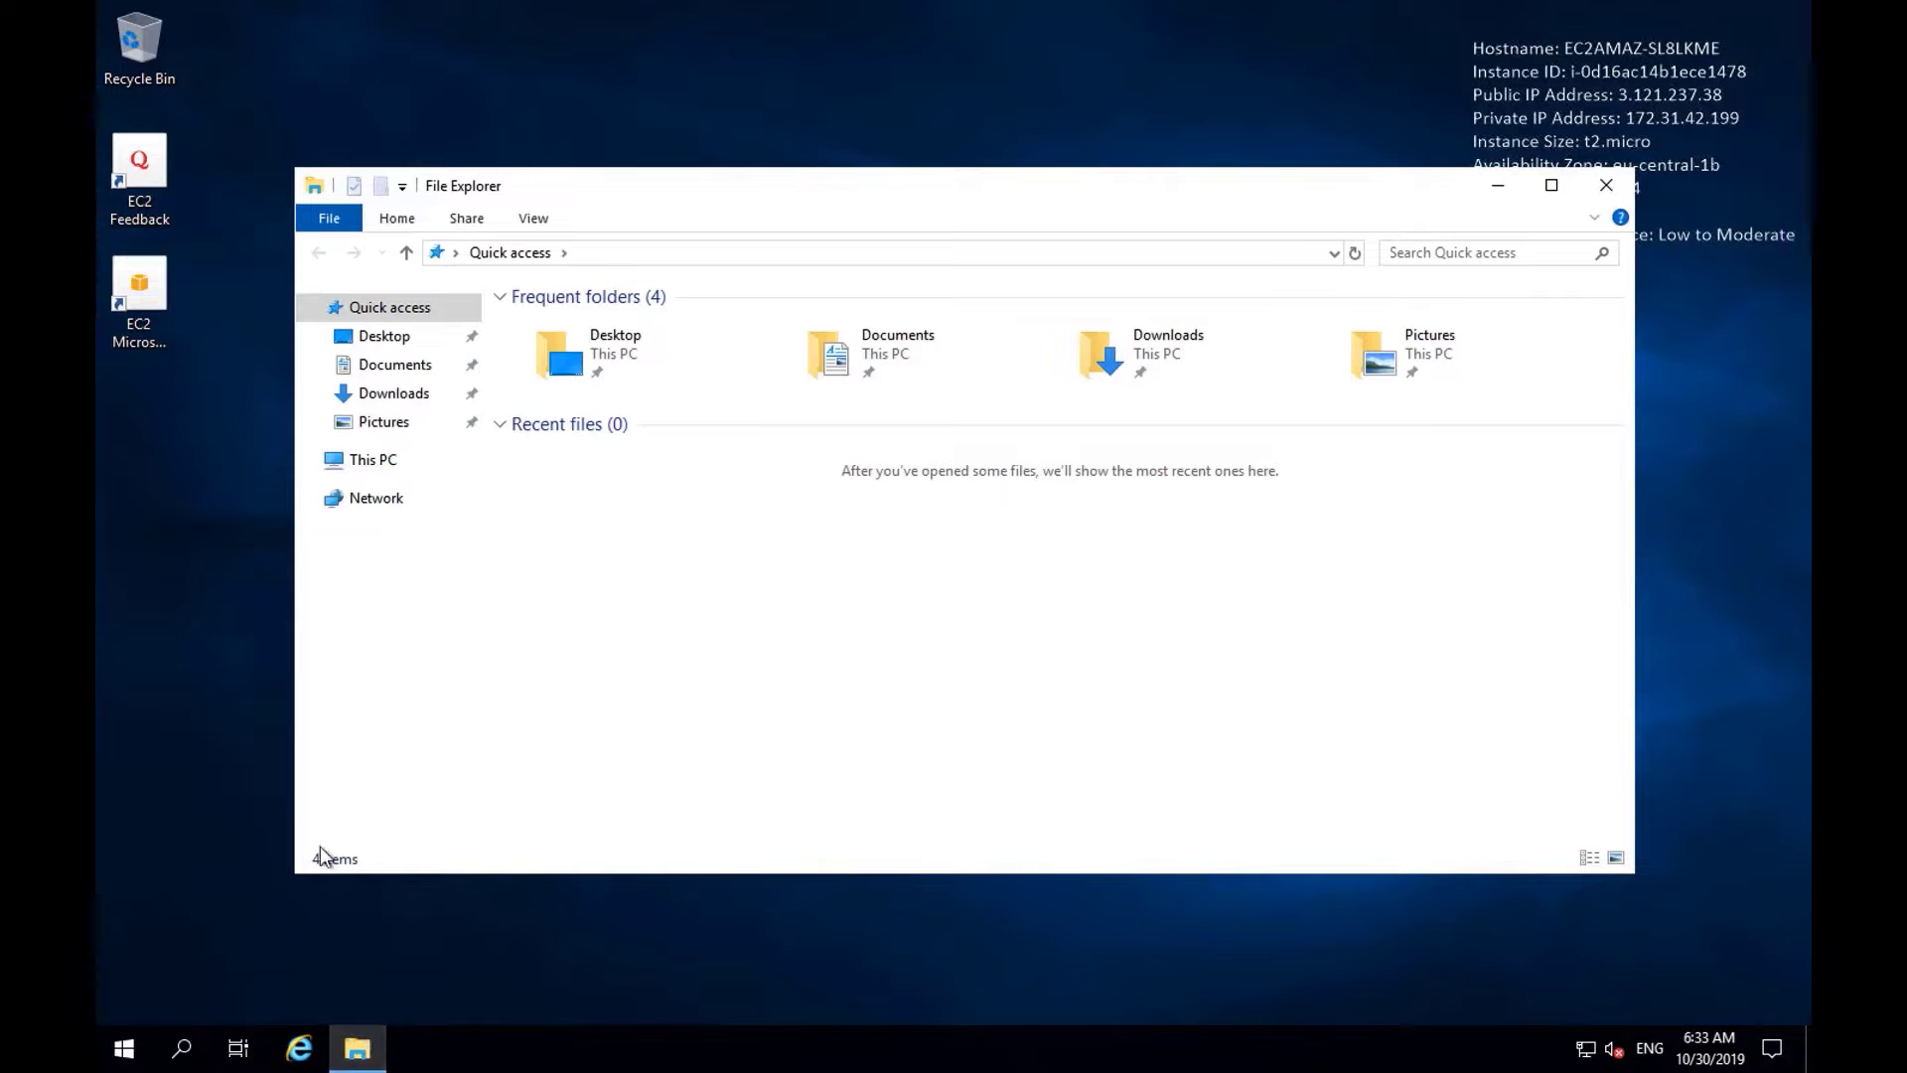
left_click(1594, 185)
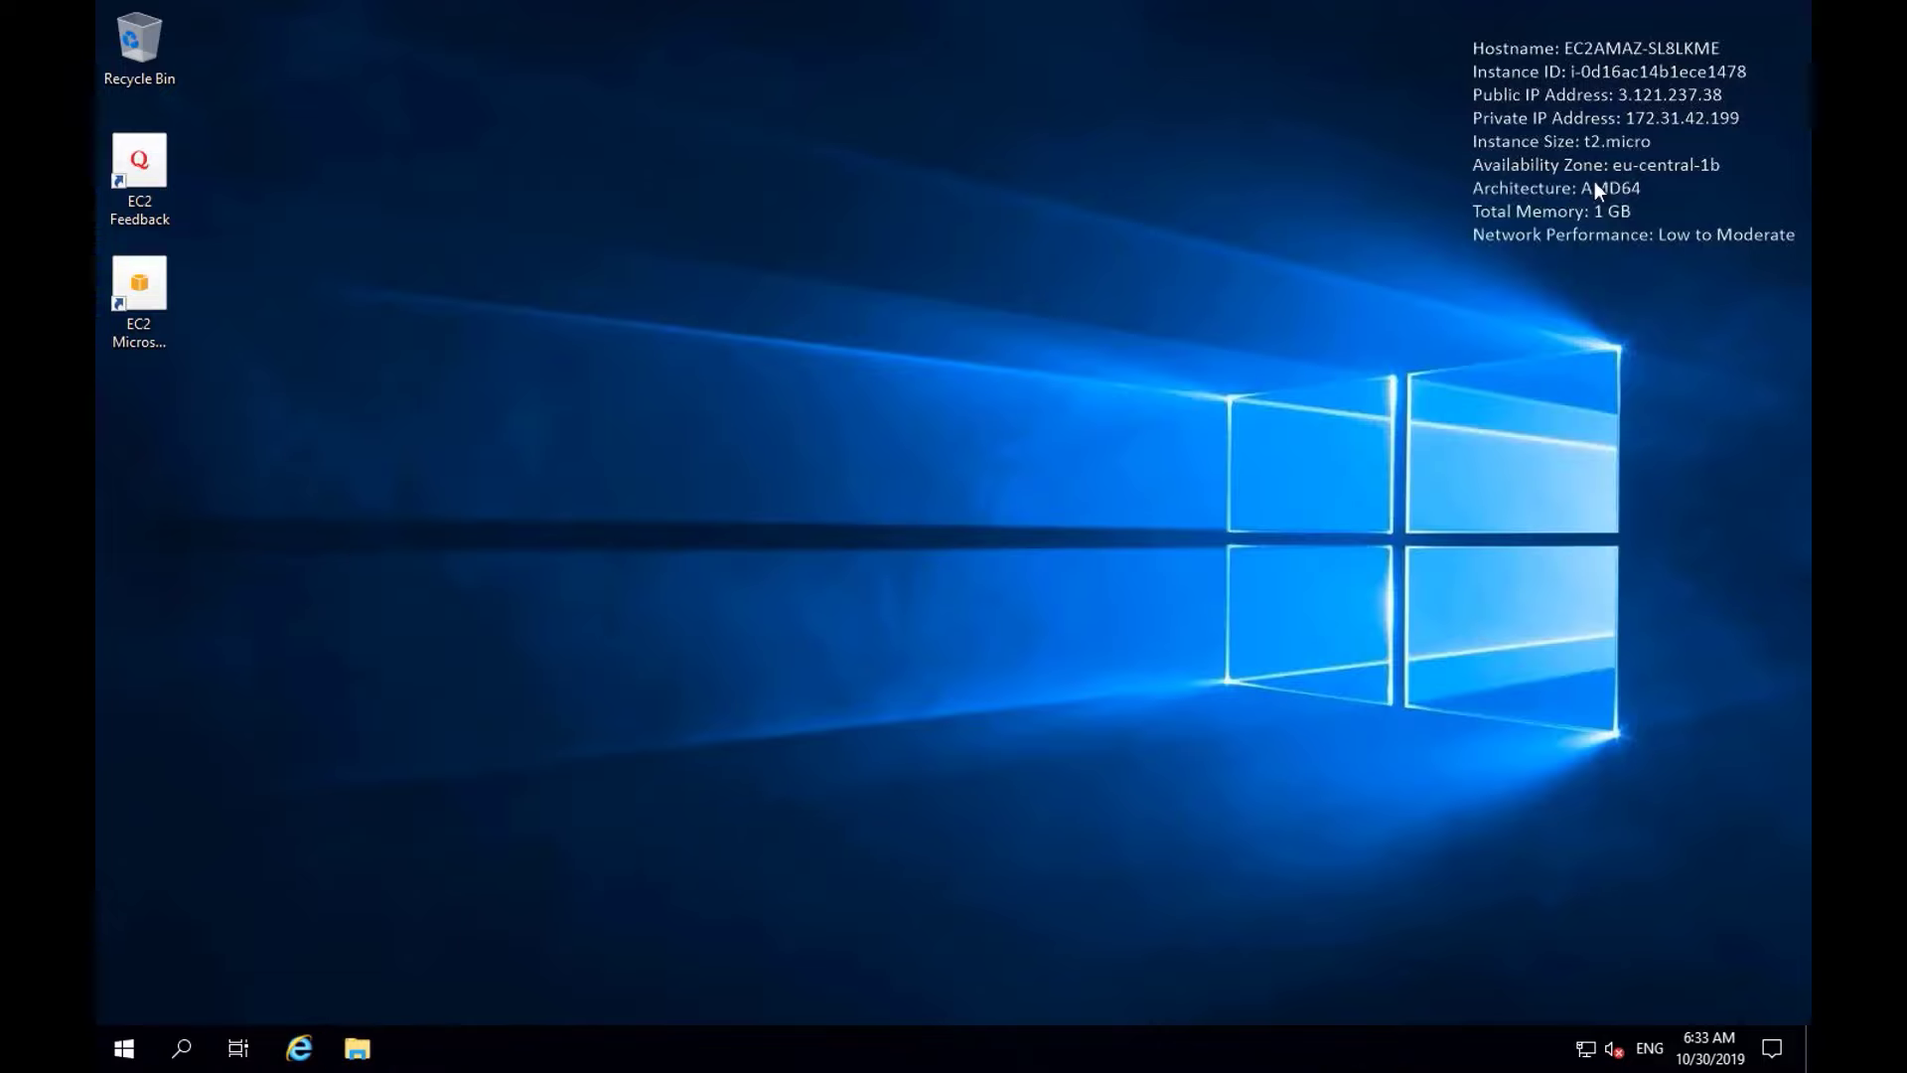
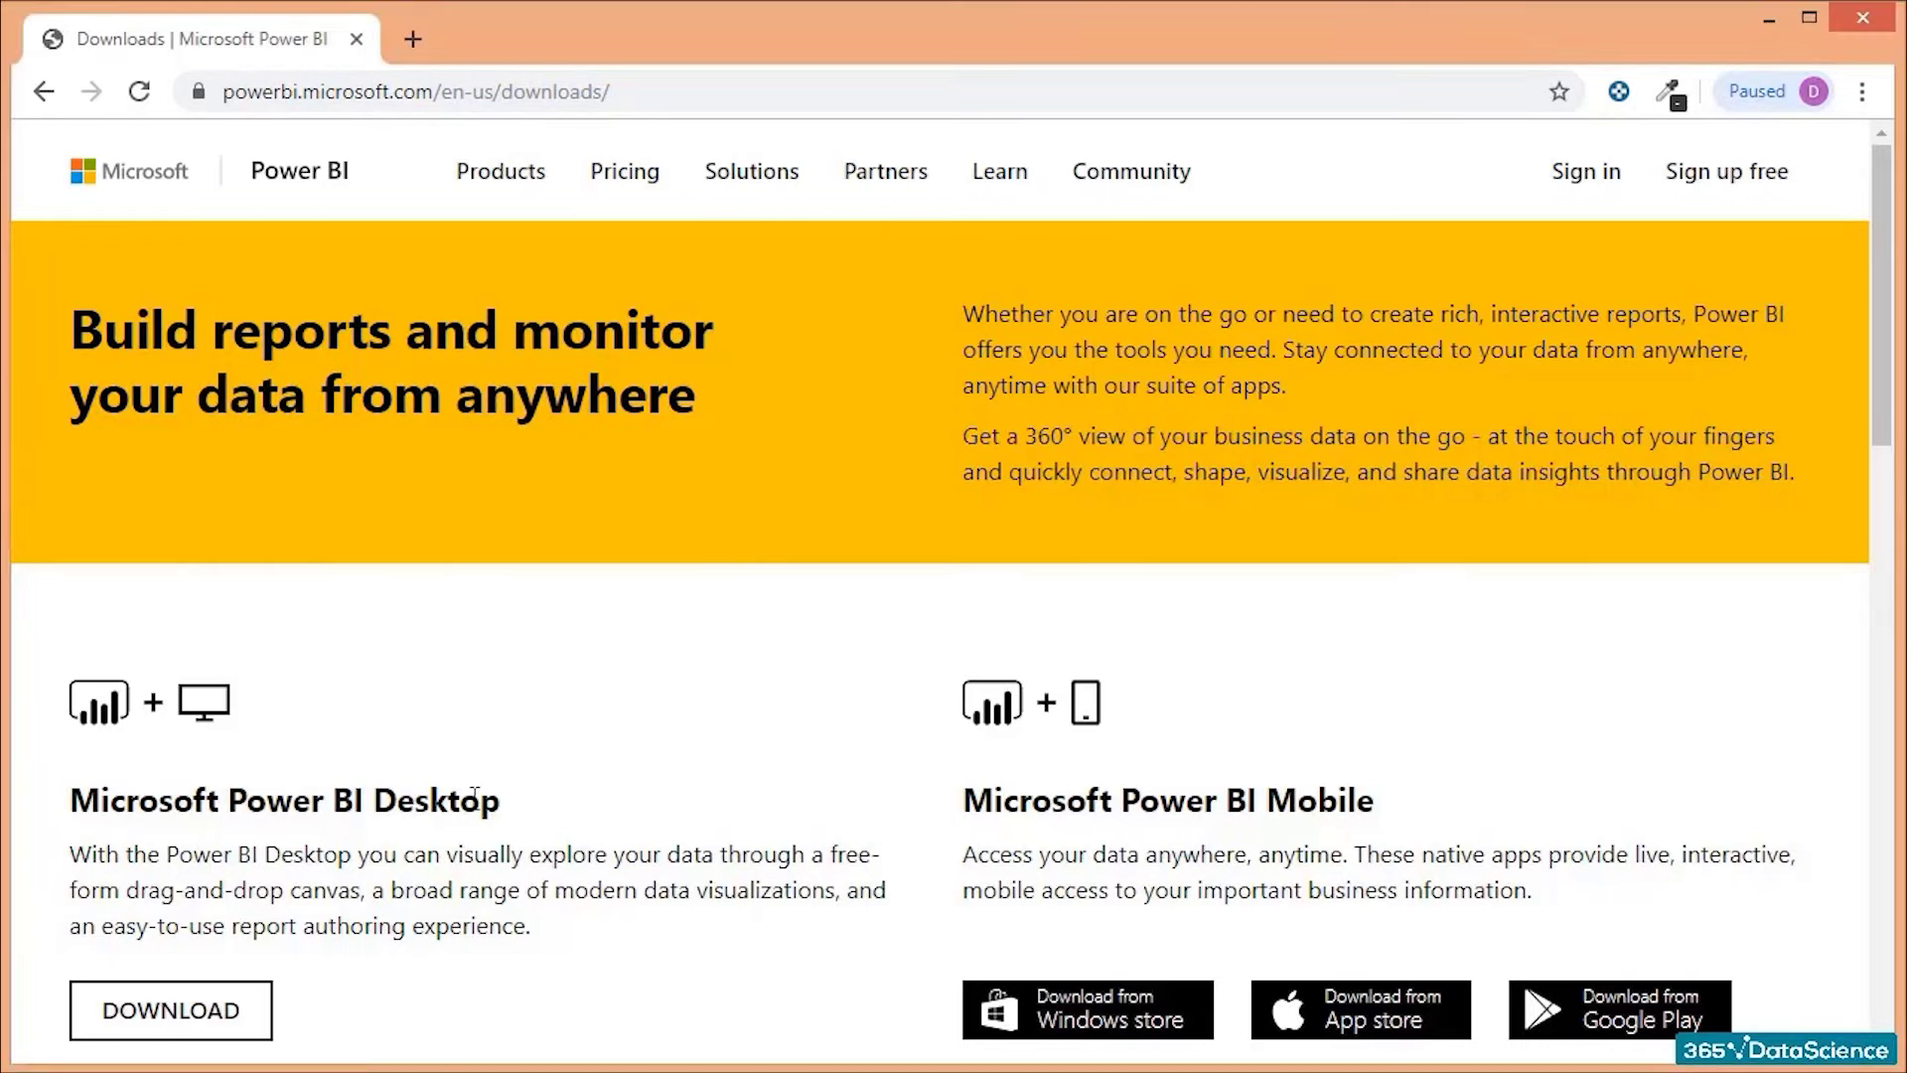
Download the Power BI Desktop installer PBIDesktopSetup_x64.exe and run it
scroll(502, 805, "down", 3)
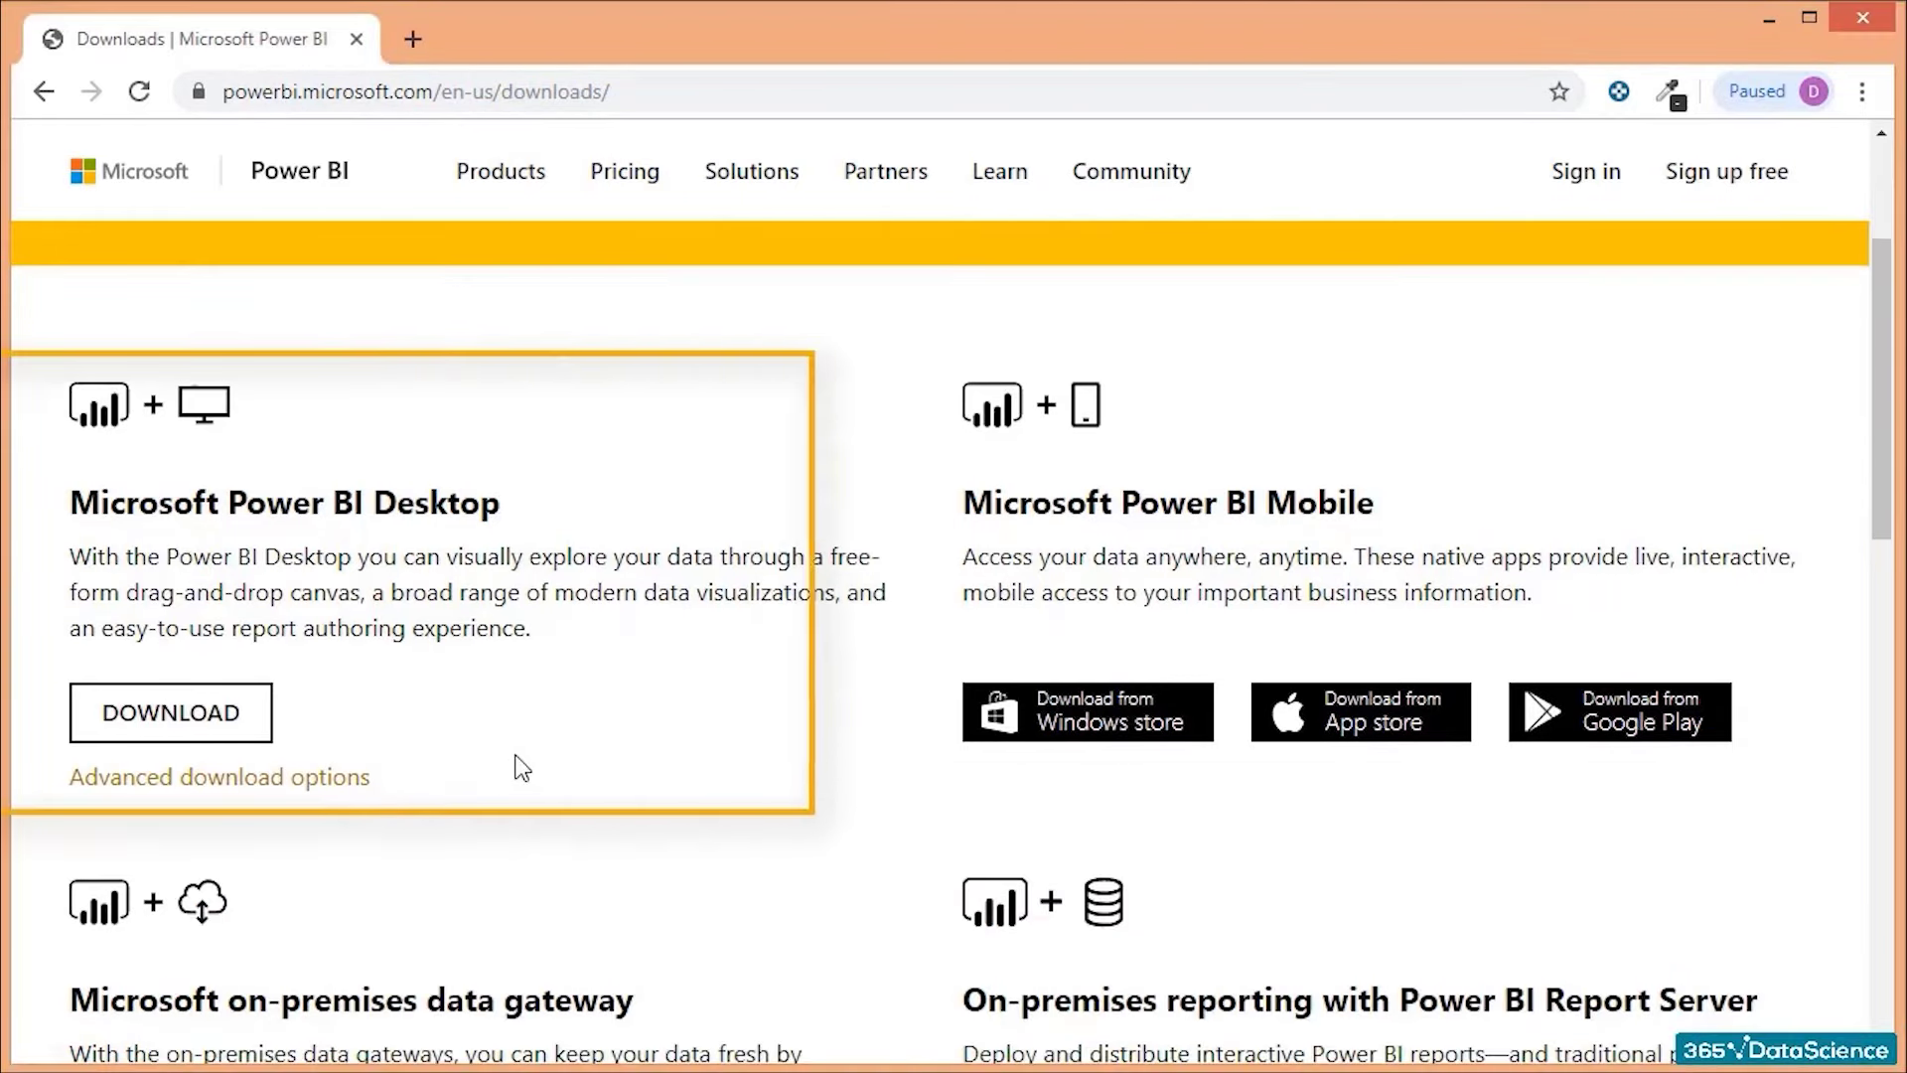
left_click(216, 720)
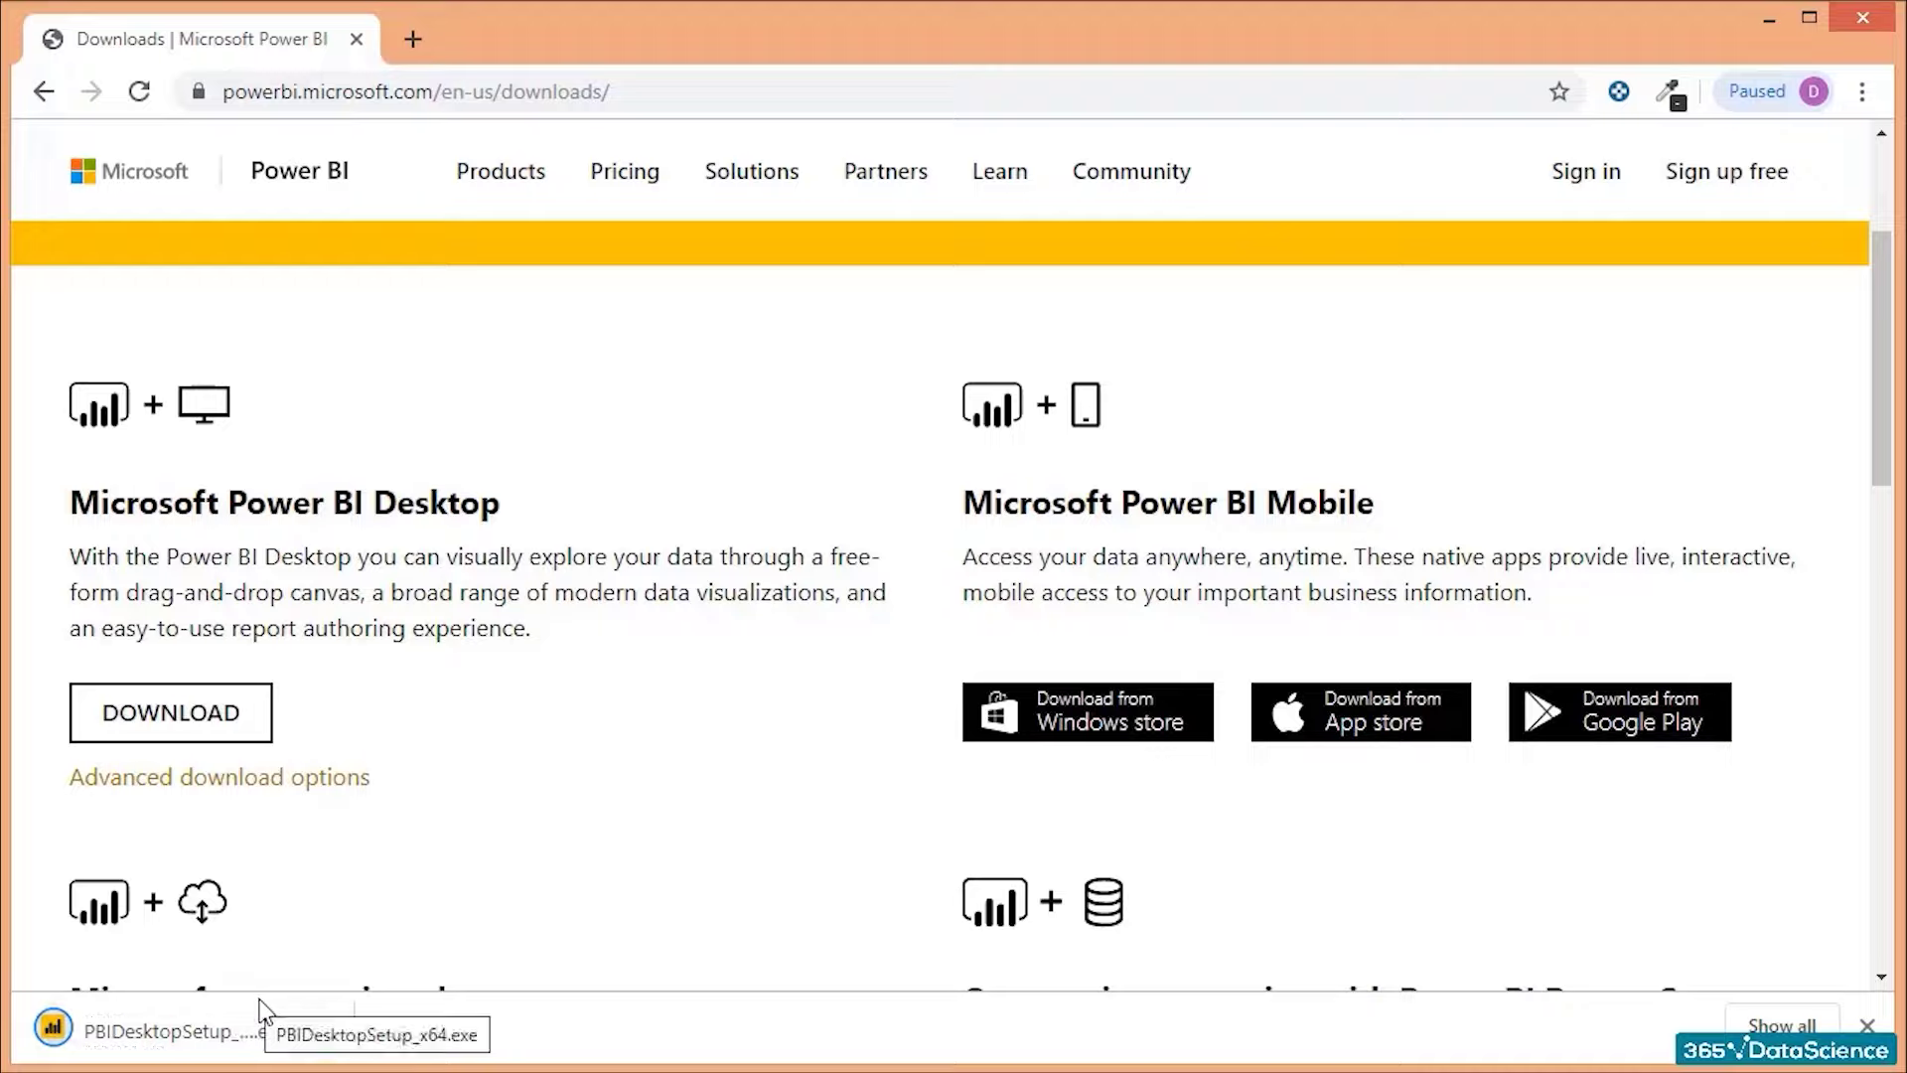
left_click(211, 1029)
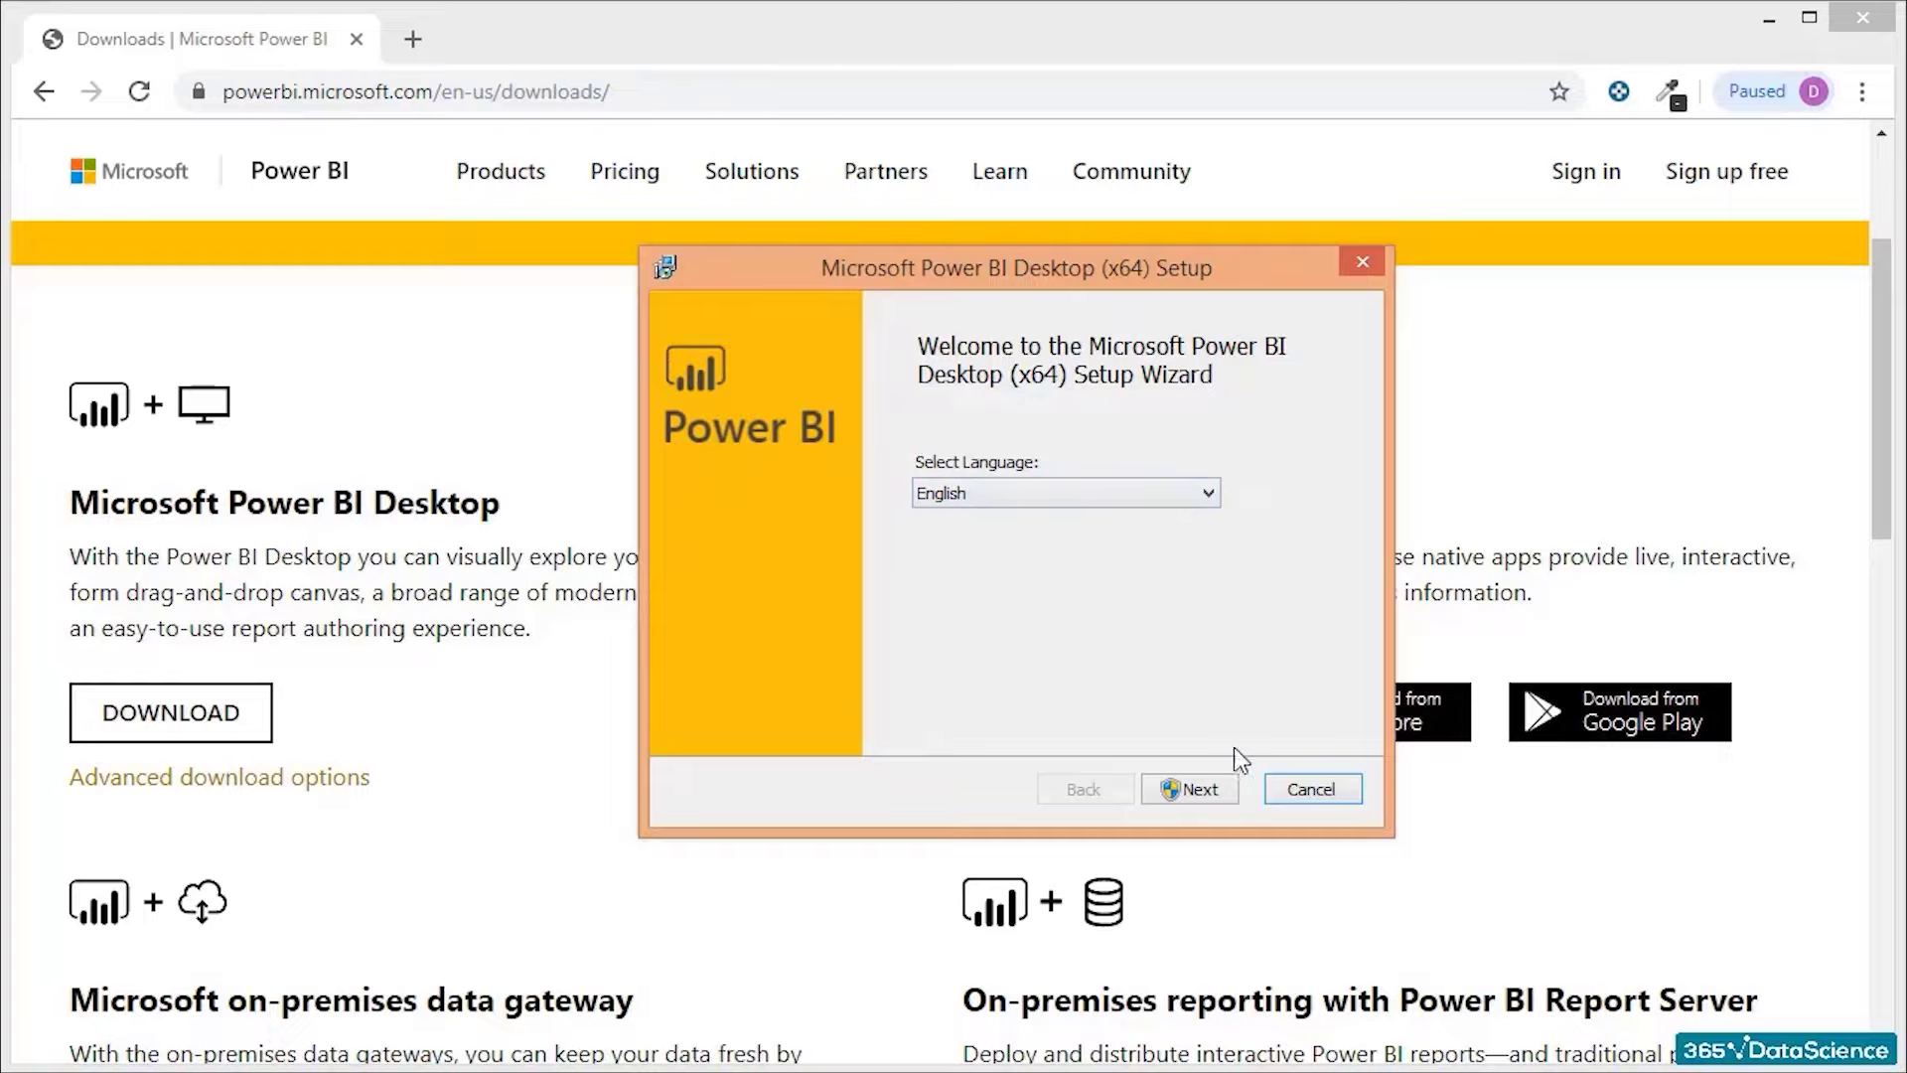
Keep English, accept the license terms and keep the default Program Files install folder
left_click(1204, 794)
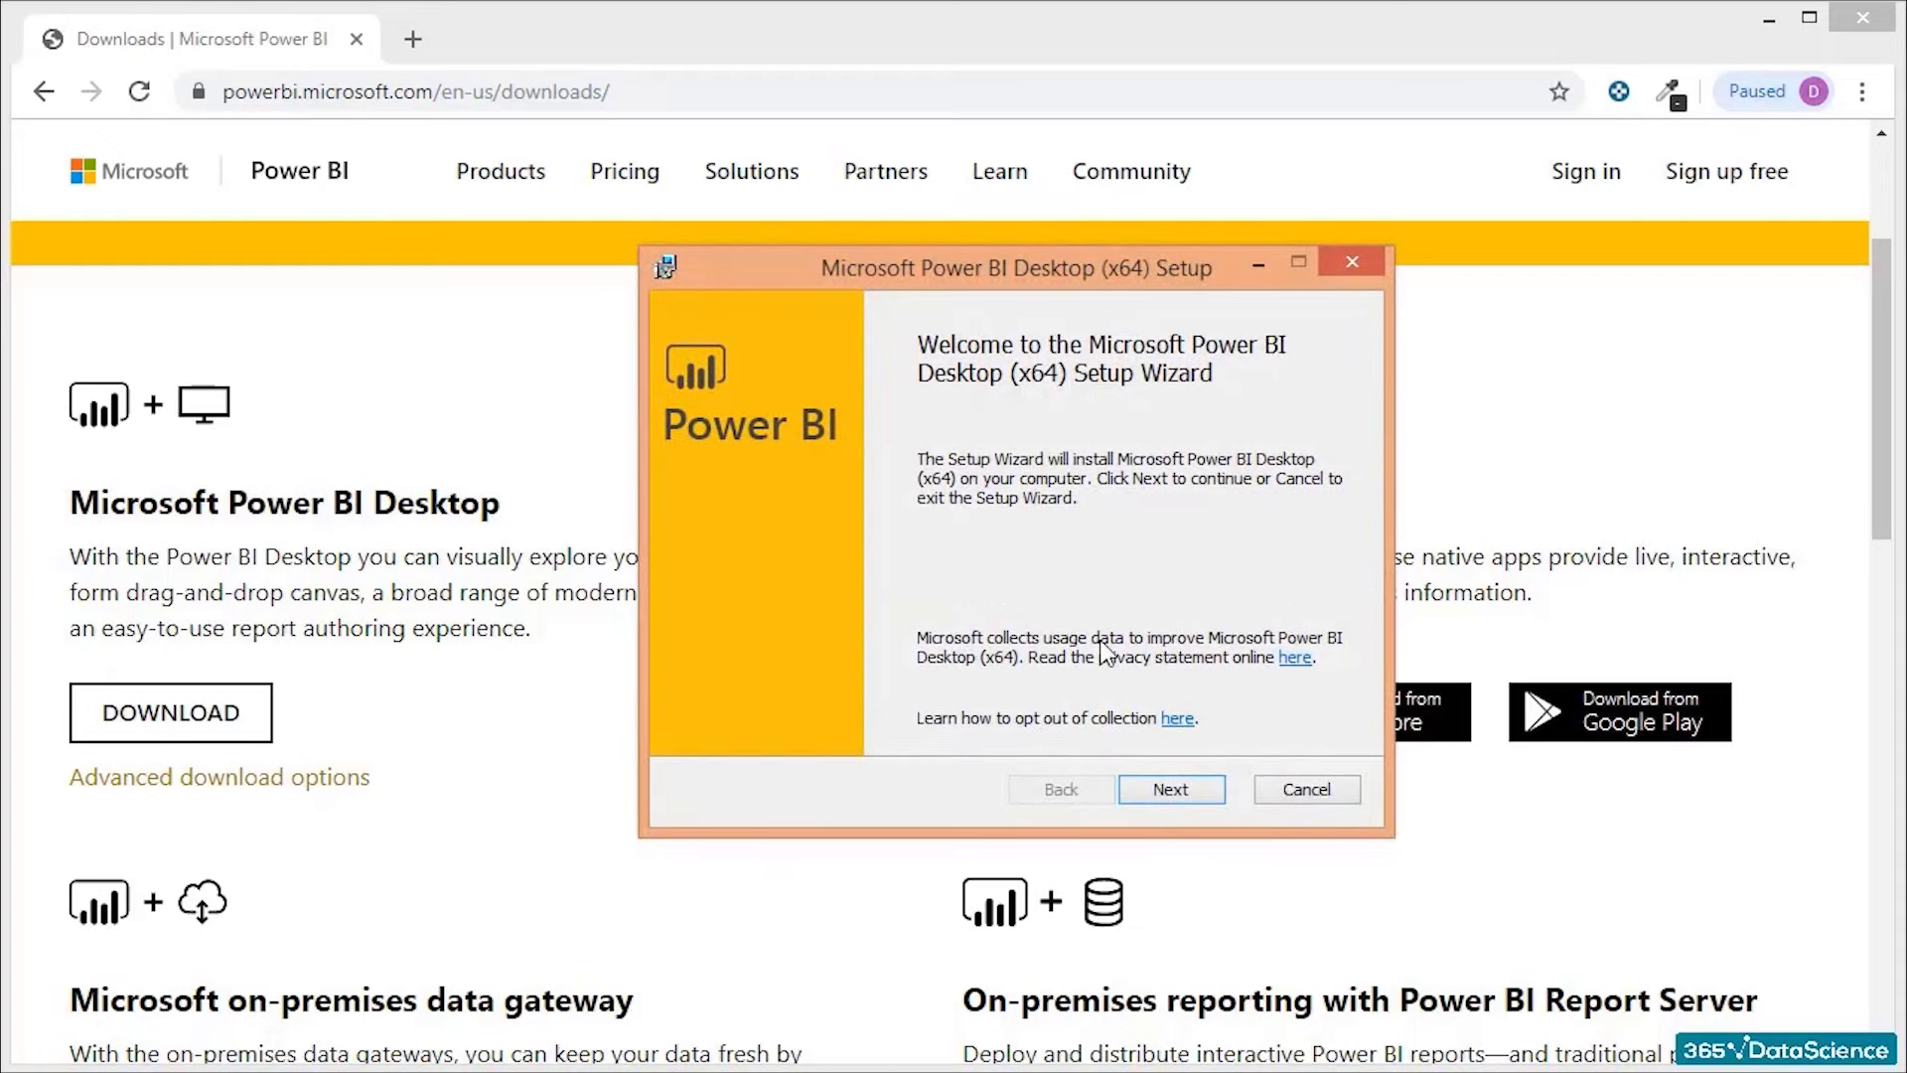
left_click(1172, 791)
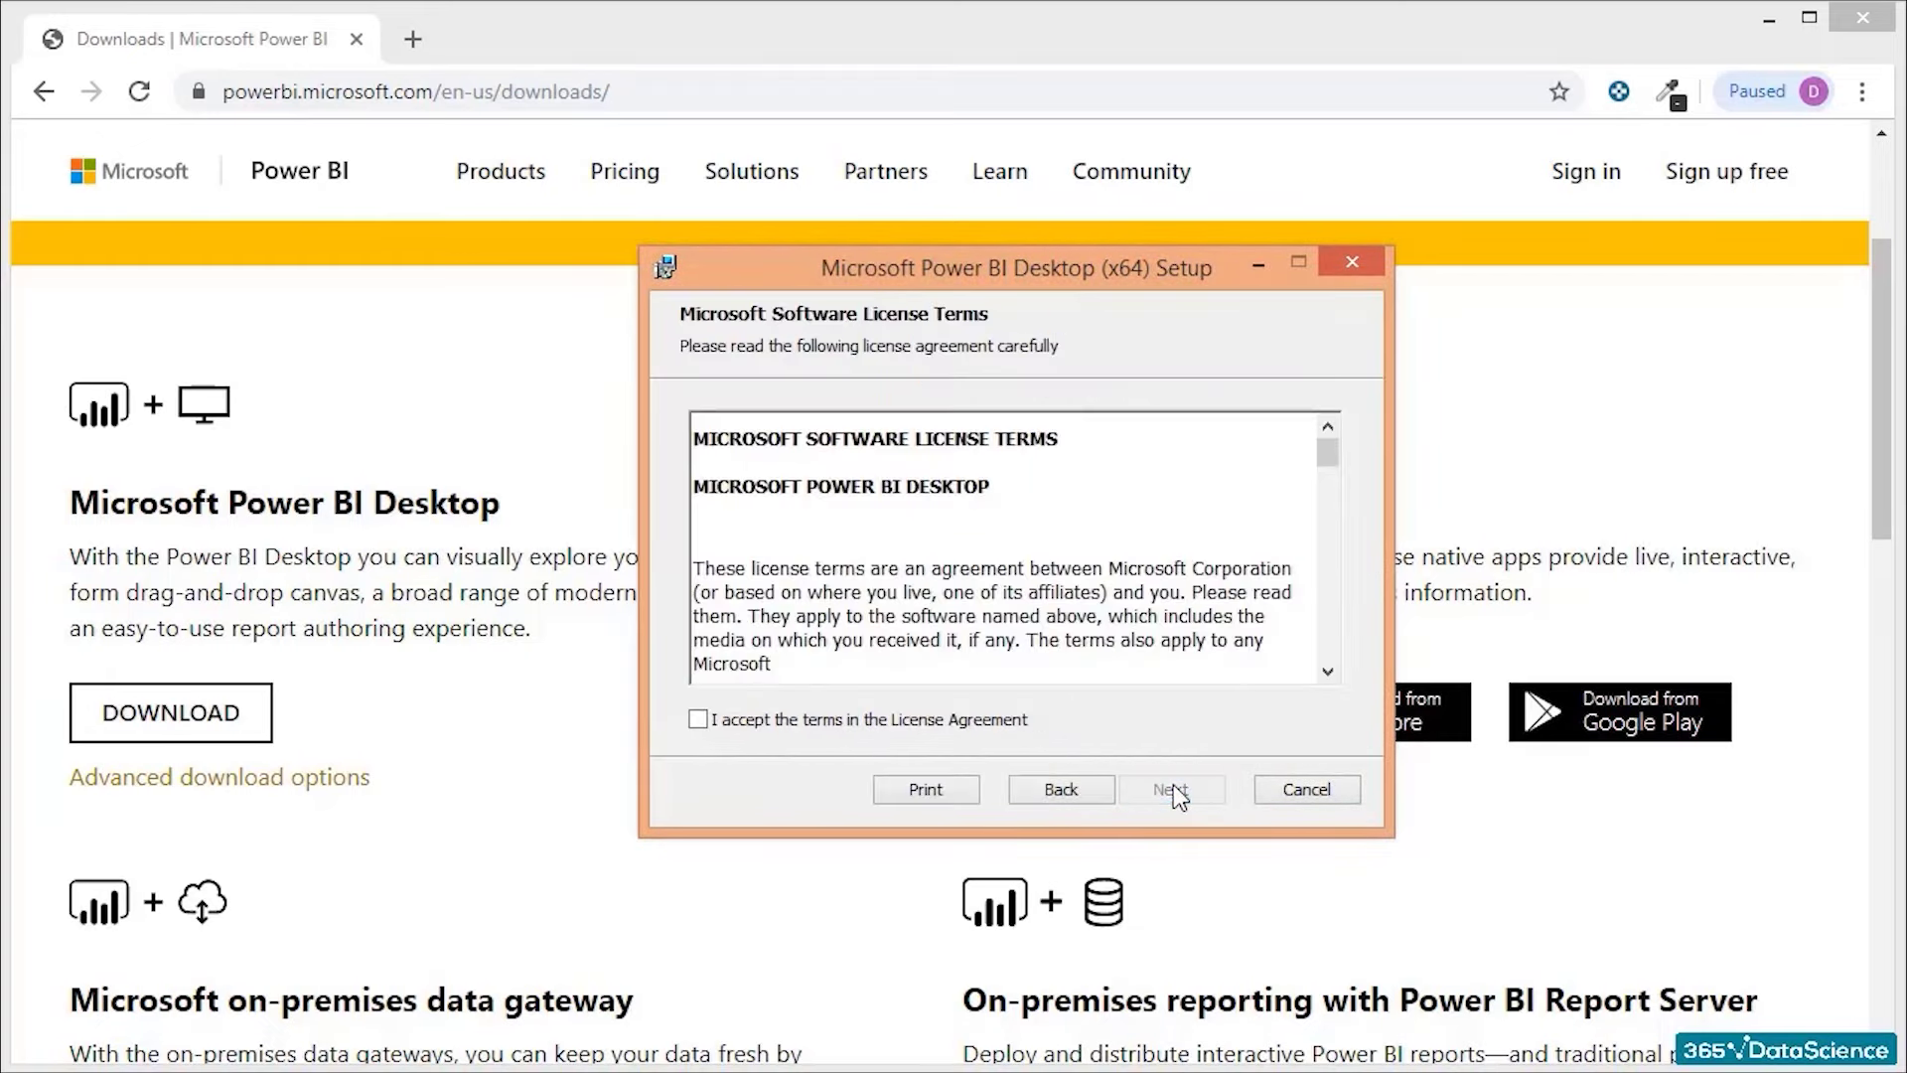
left_click(960, 730)
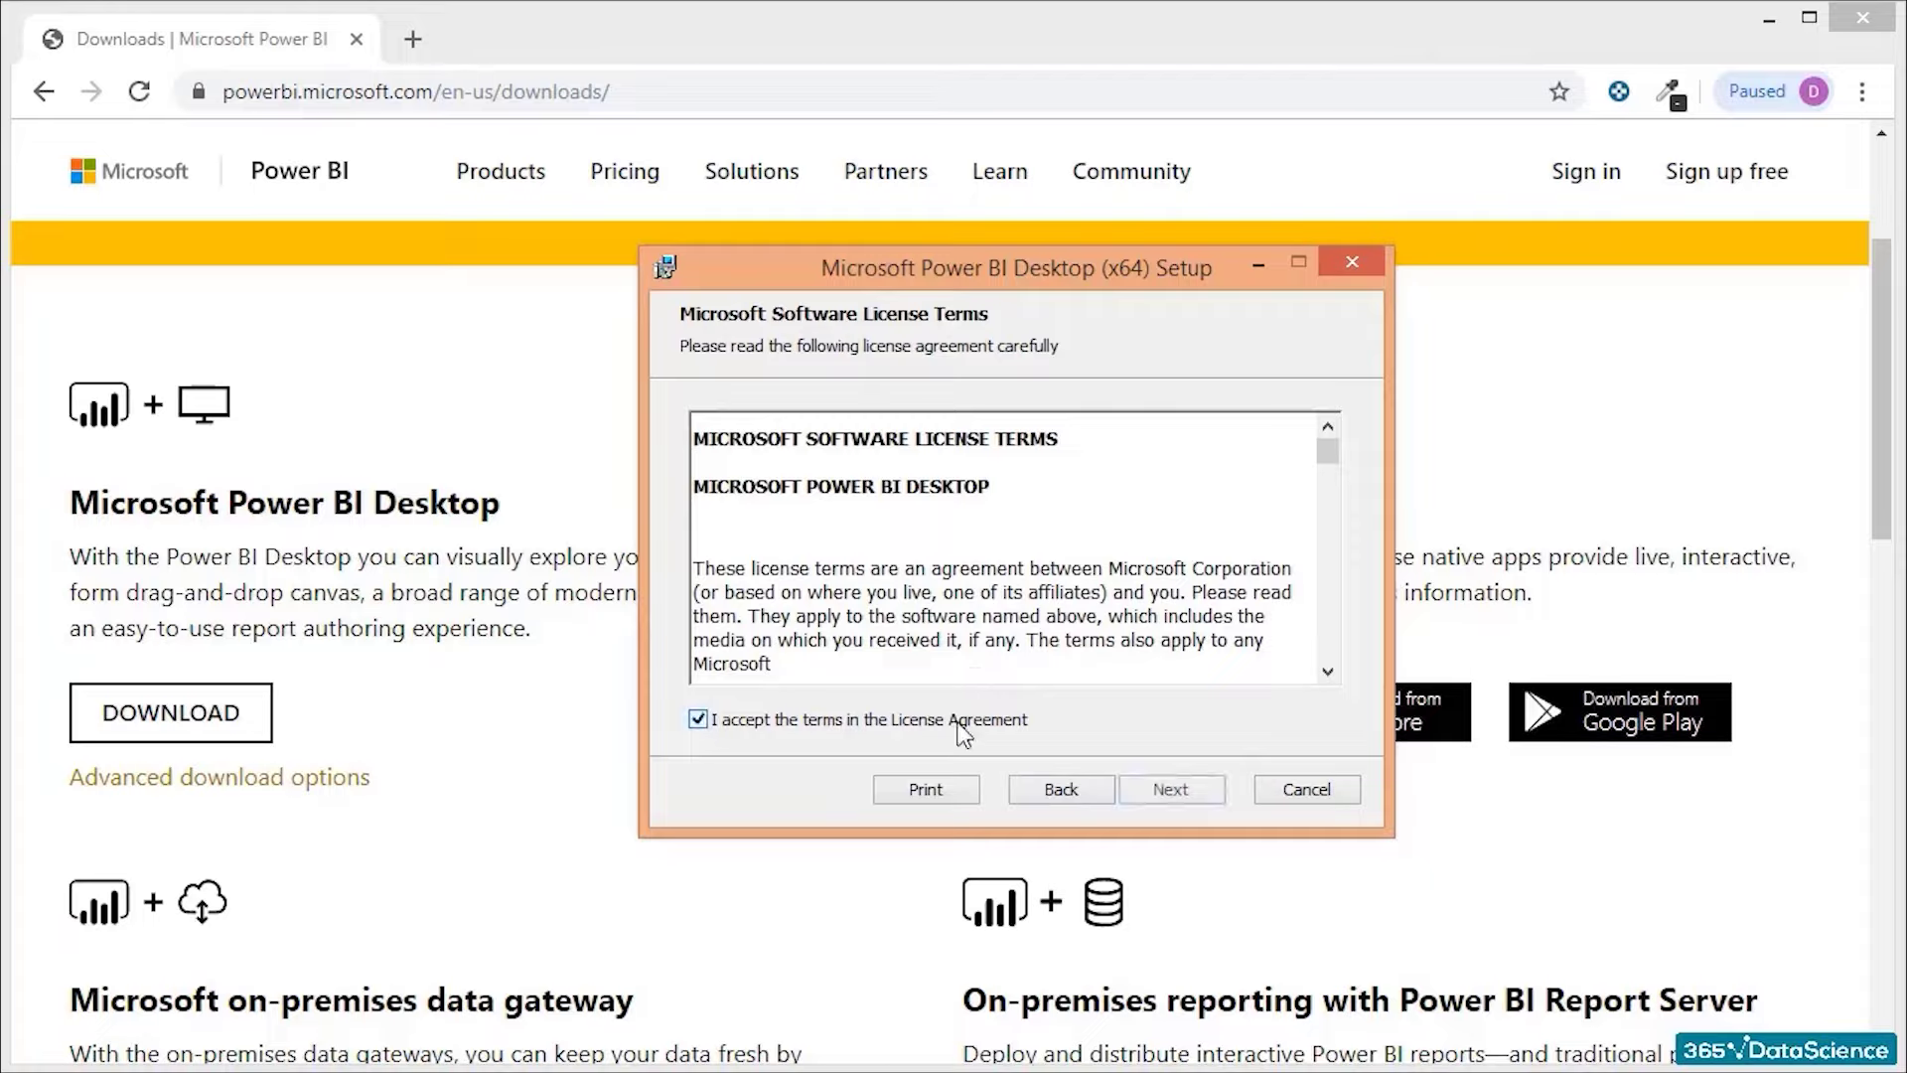
left_click(1175, 792)
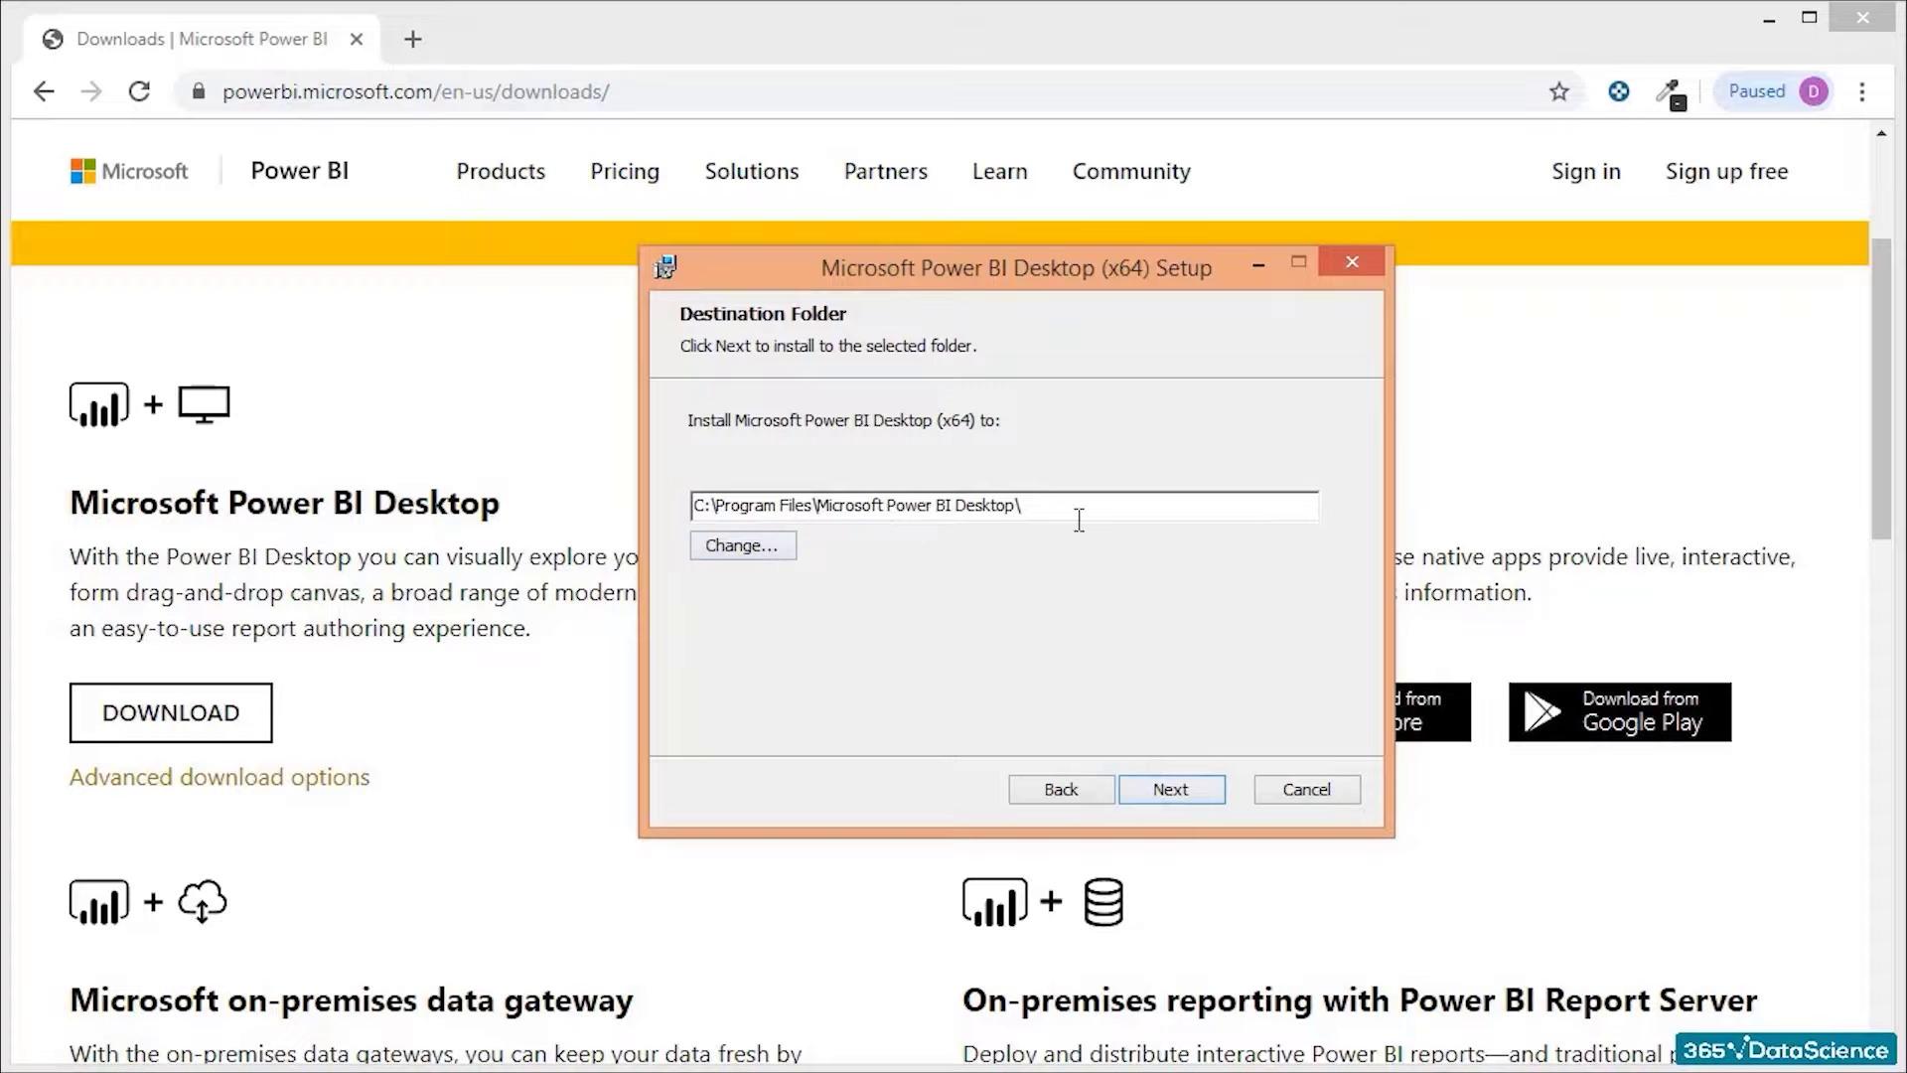
left_click(777, 544)
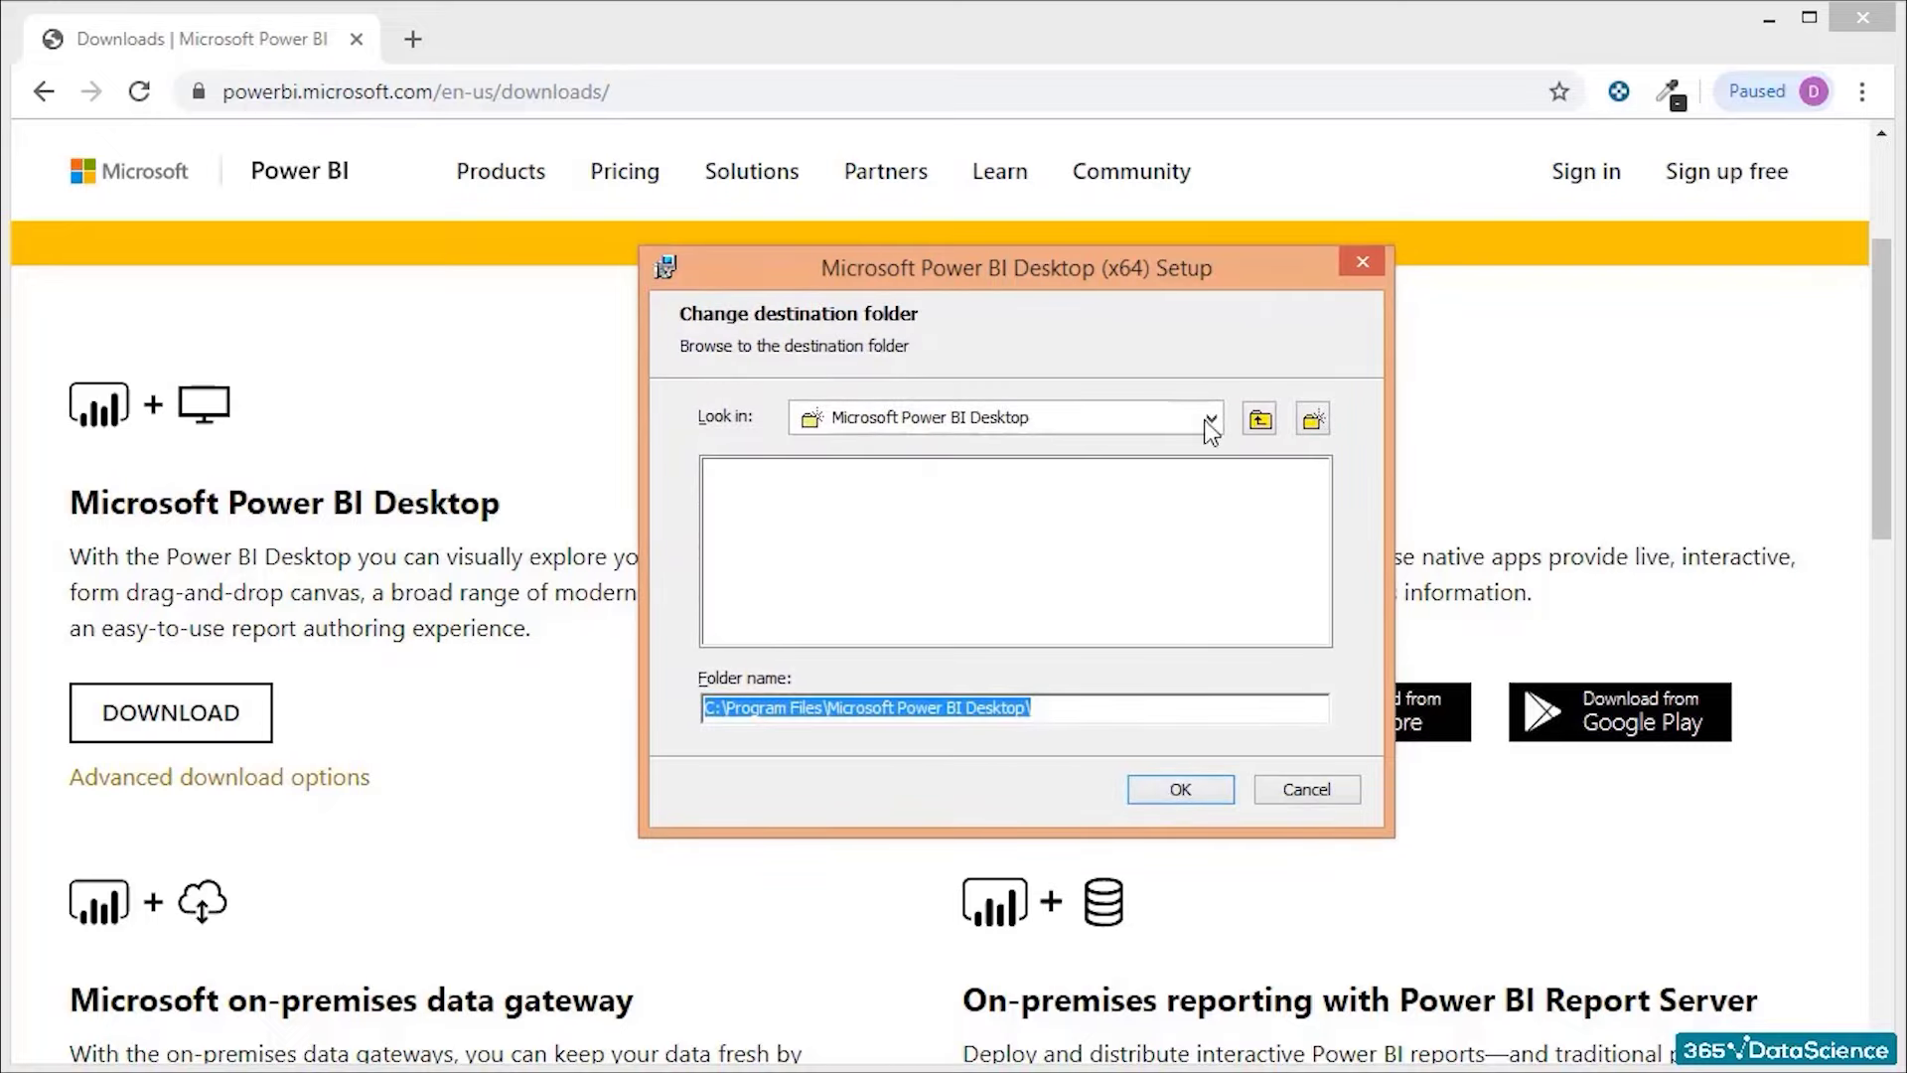
left_click(1304, 792)
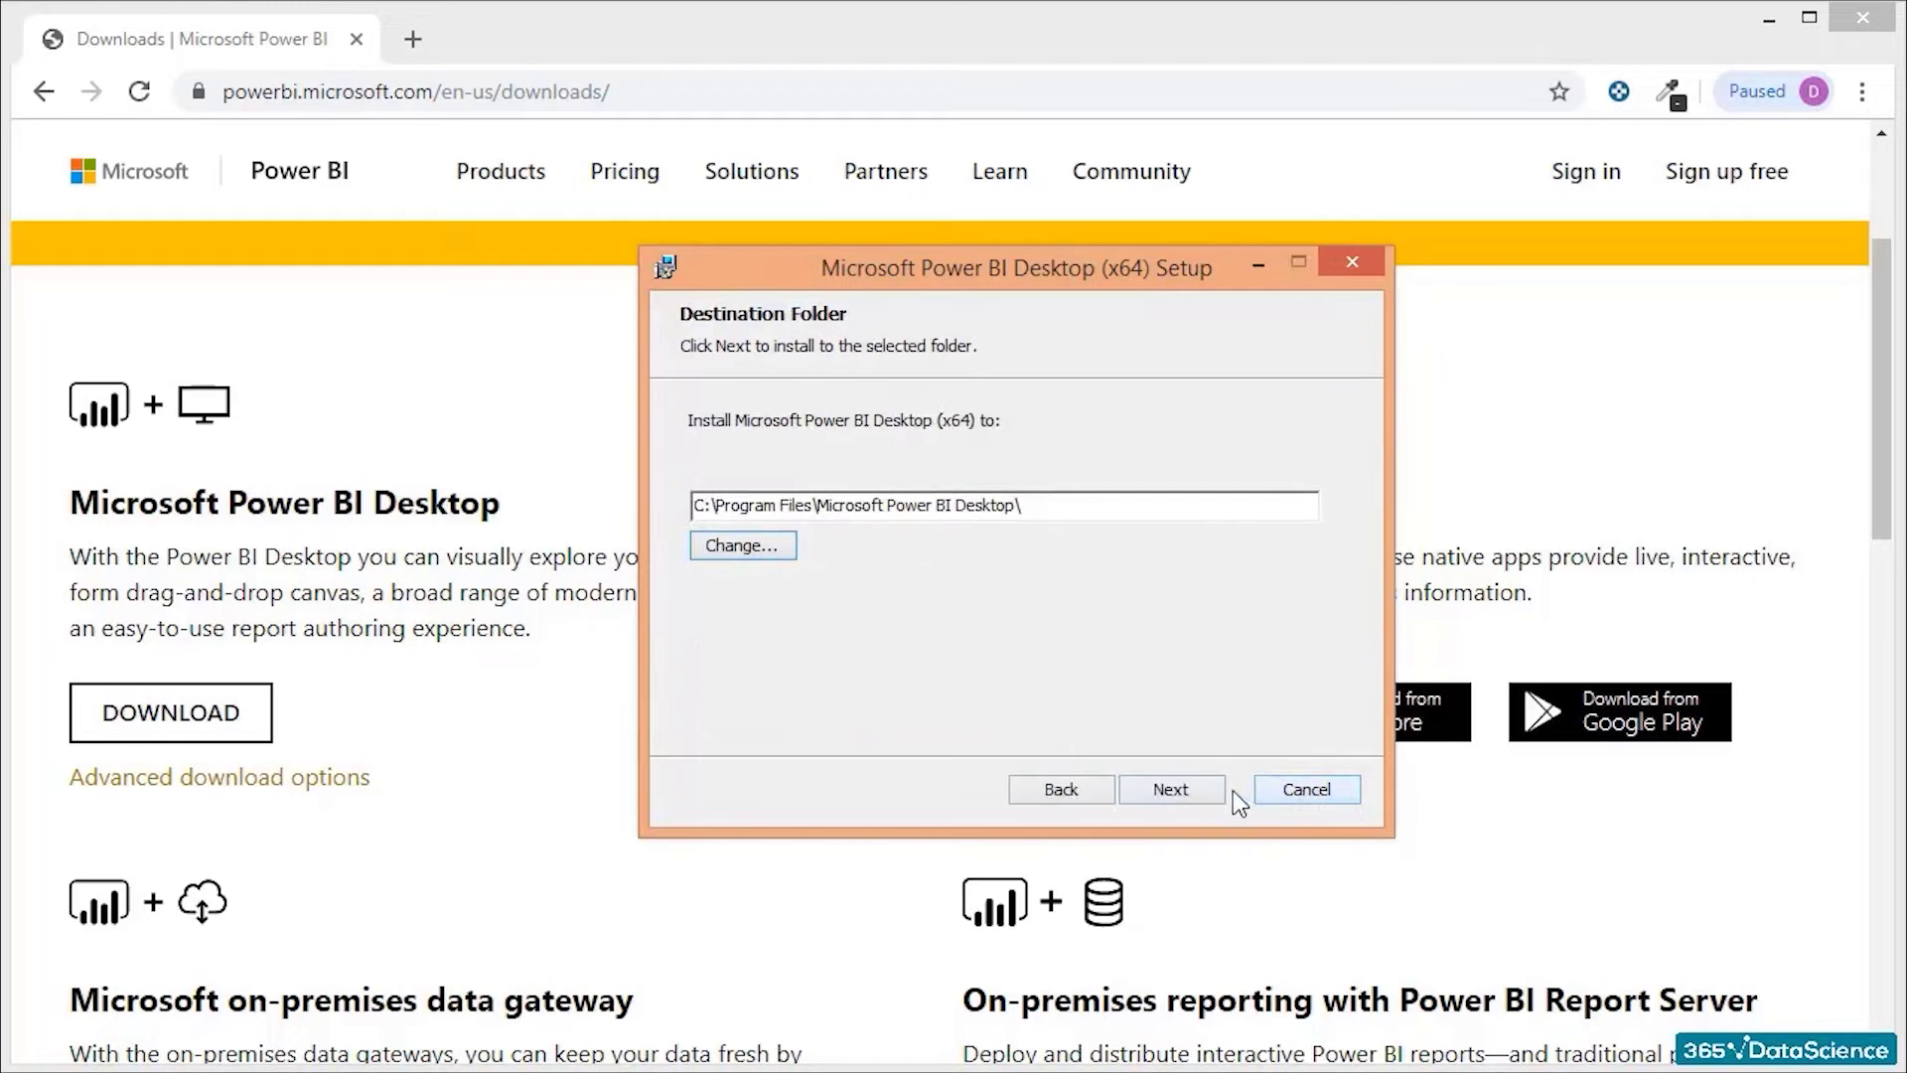
Install Power BI Desktop and finish the wizard with launch enabled
left_click(1197, 795)
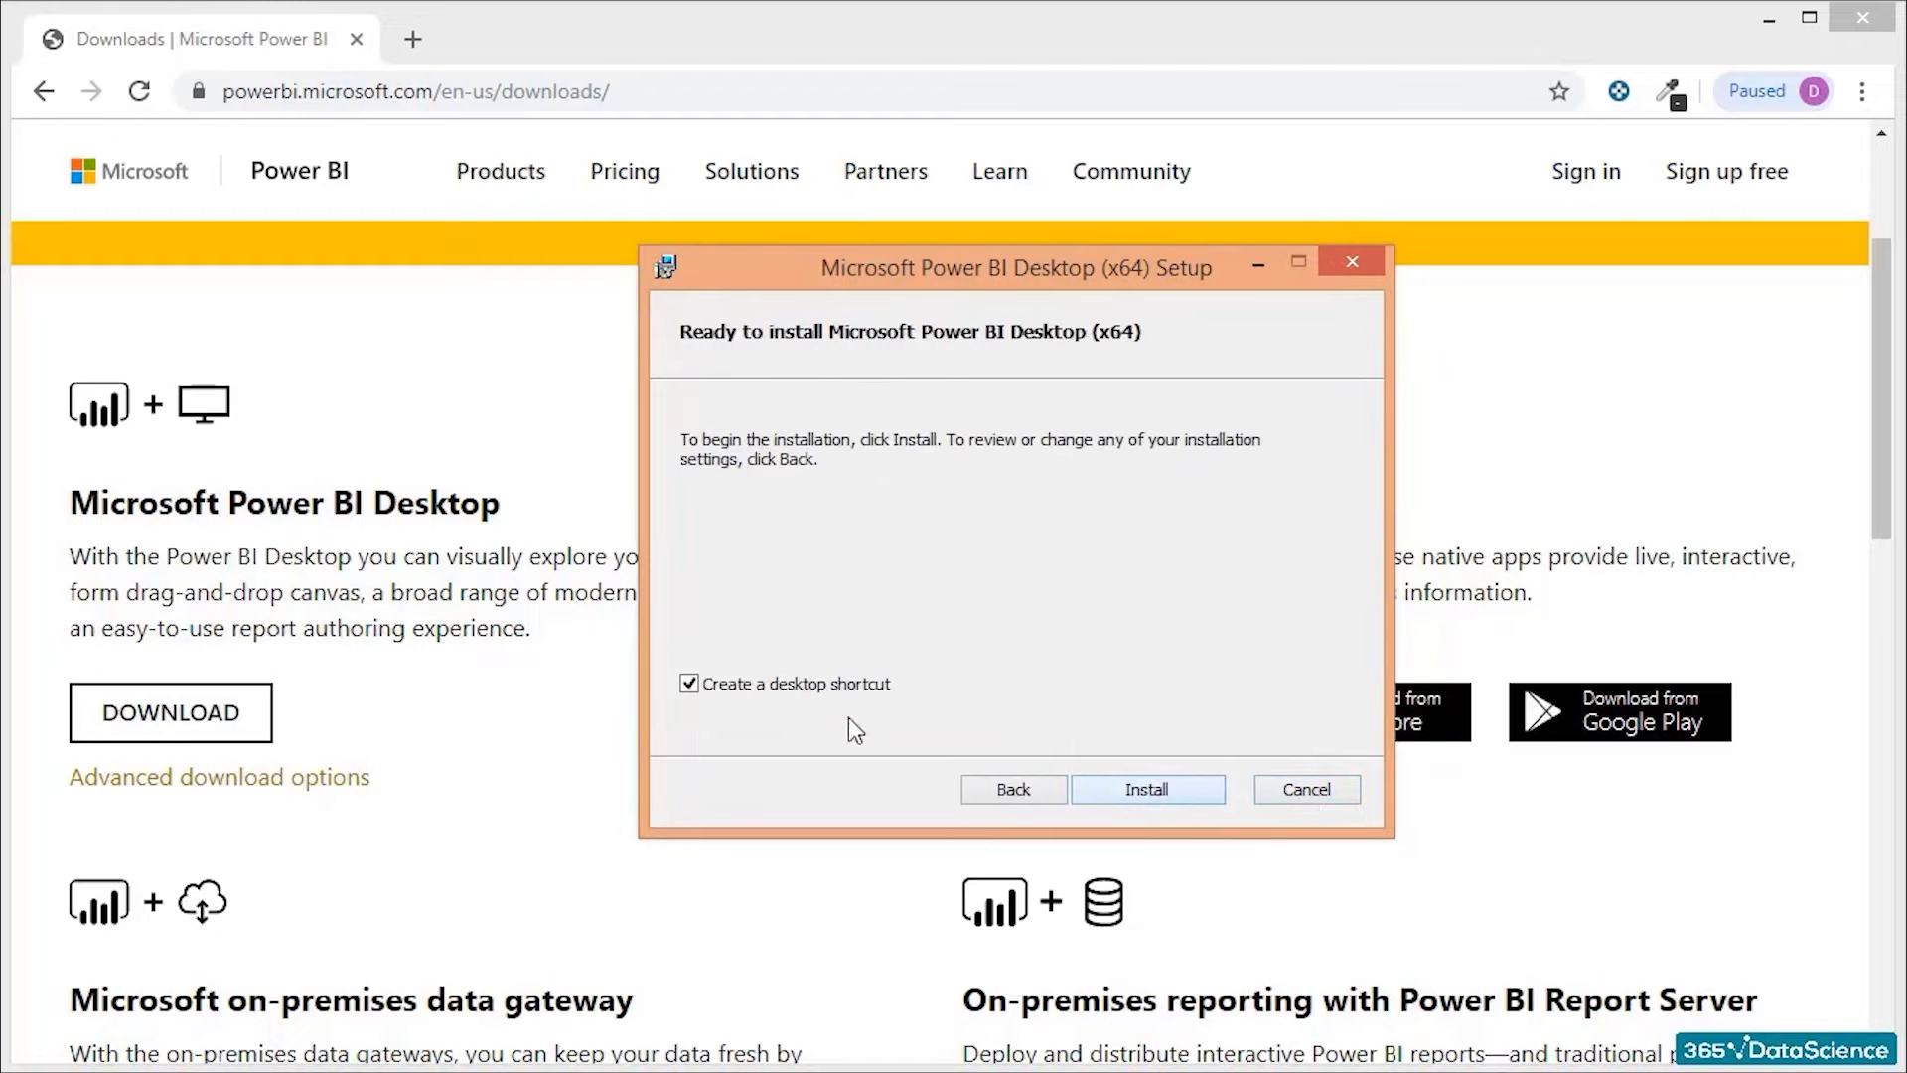
left_click(1157, 792)
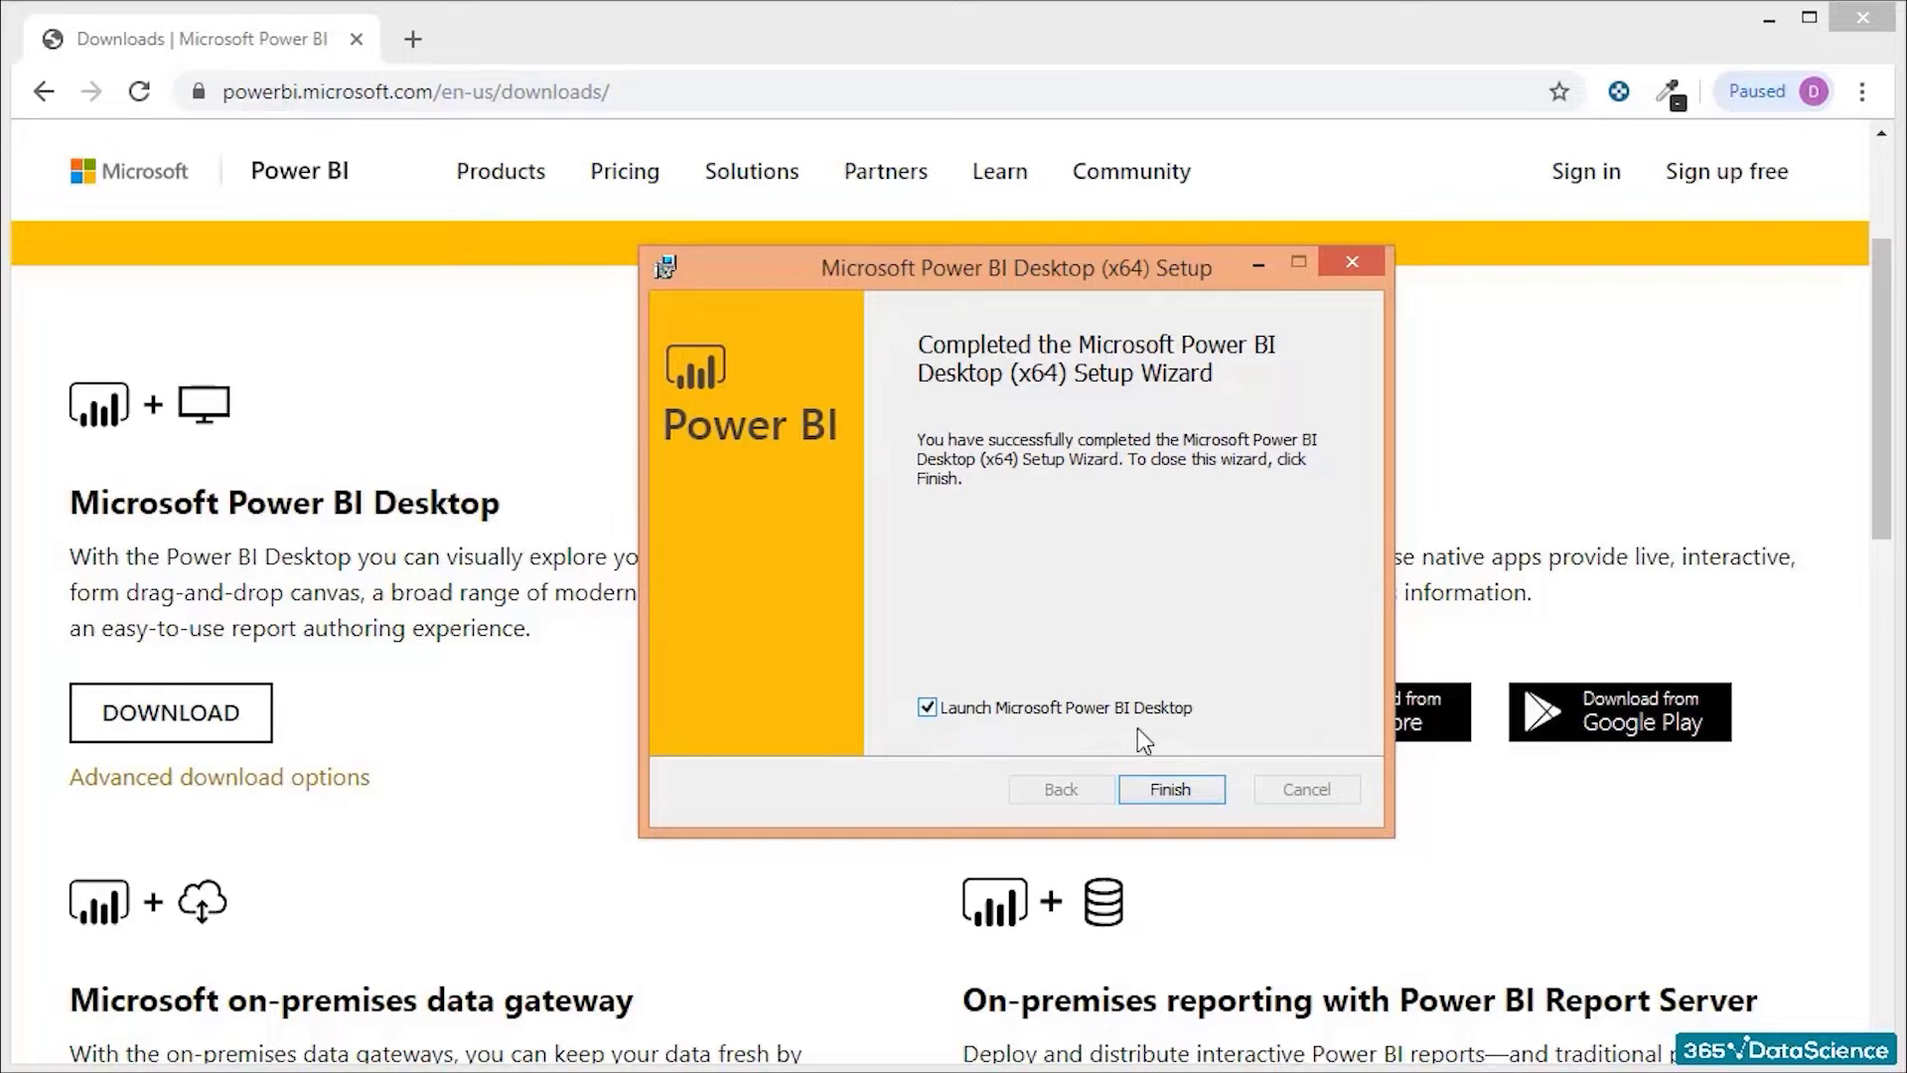
left_click(1173, 793)
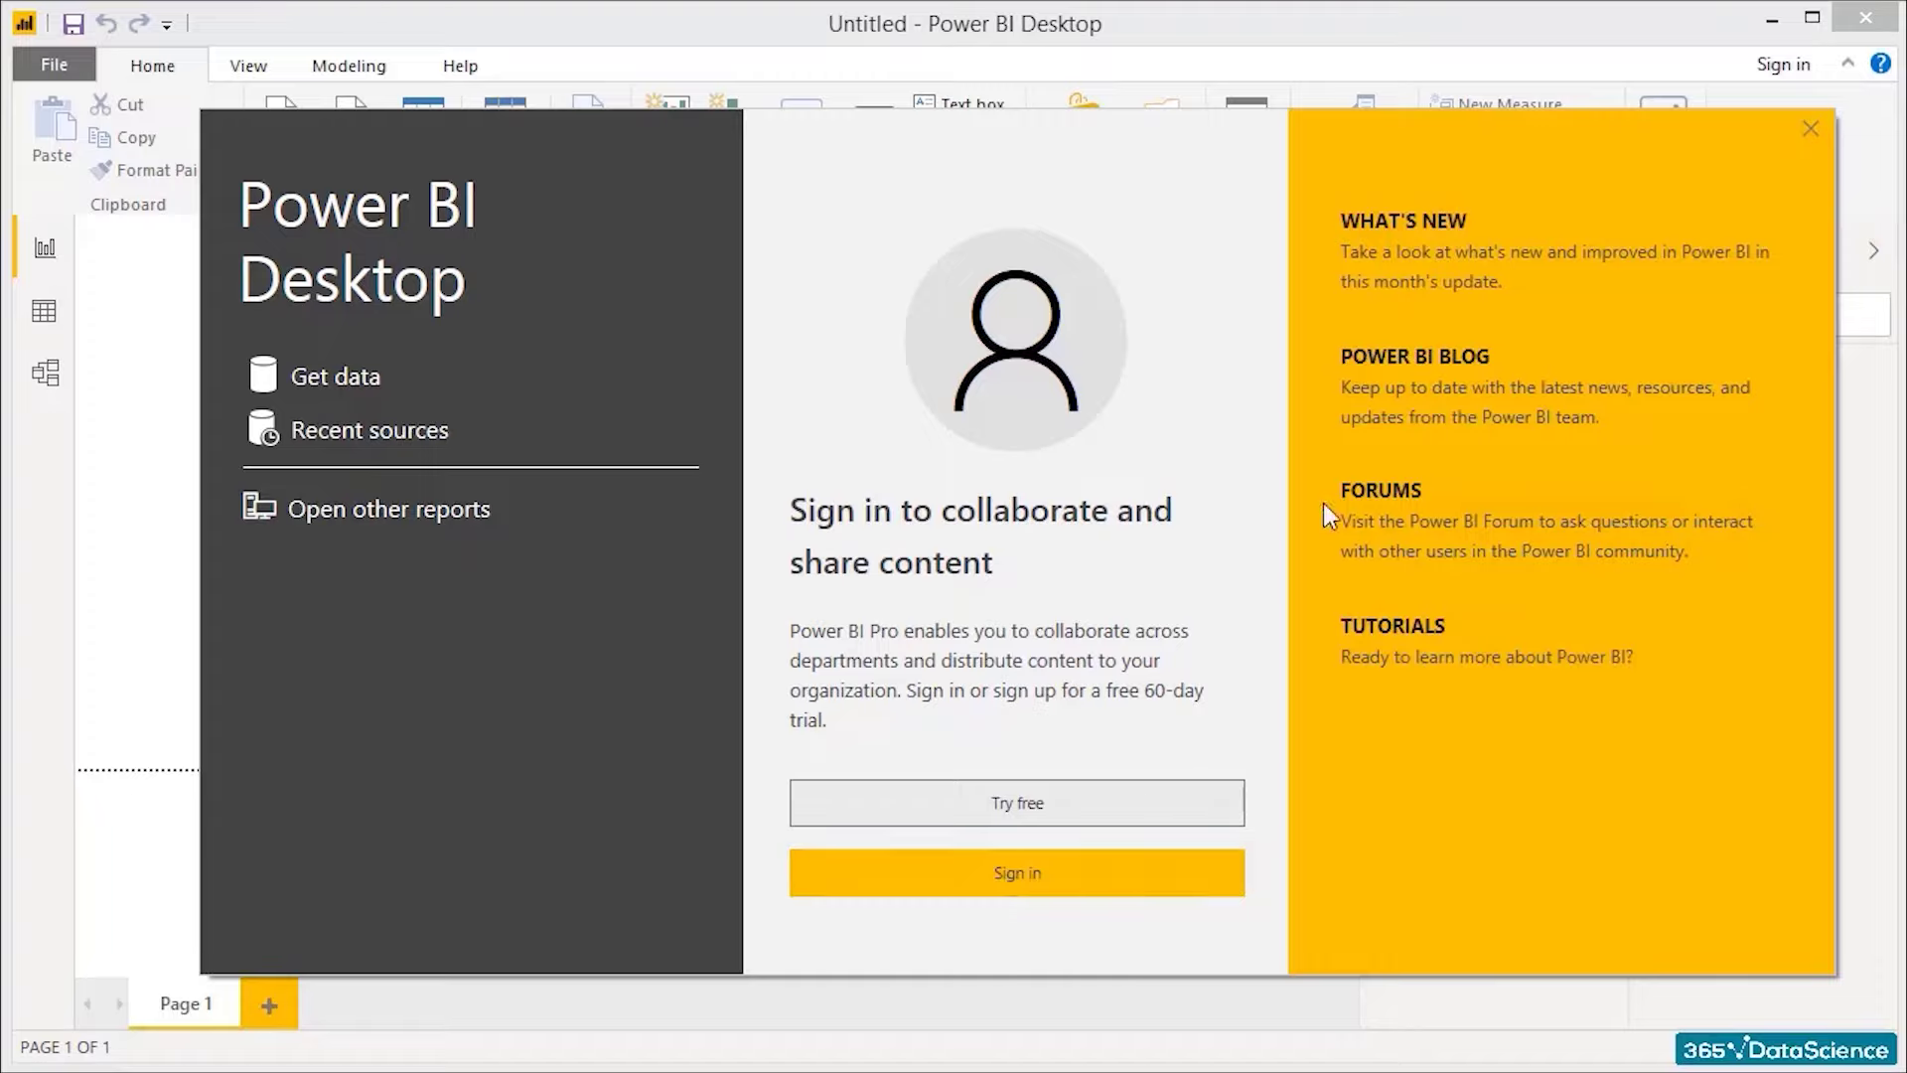
Close the Power BI Desktop welcome screen over the untitled report
left_click(1811, 129)
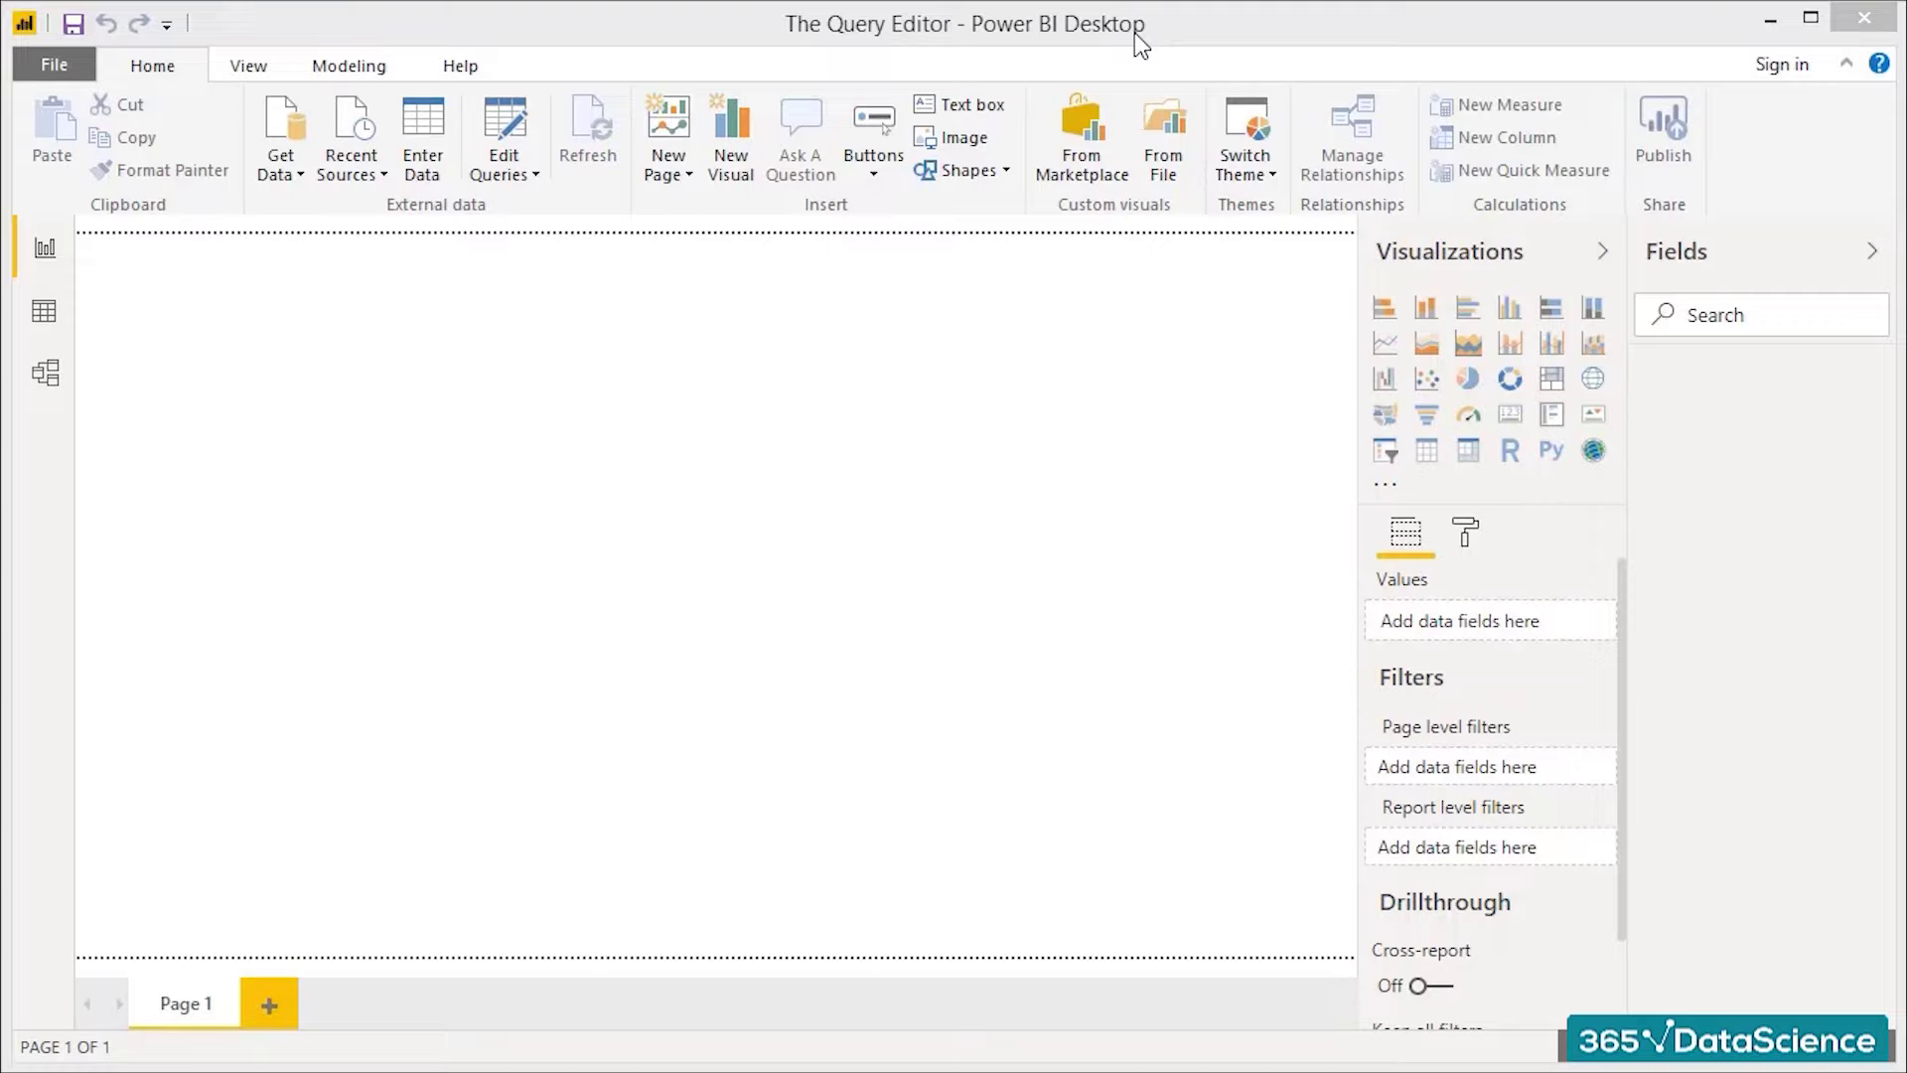
Bring the Power BI Desktop window into focus
left_click(1135, 33)
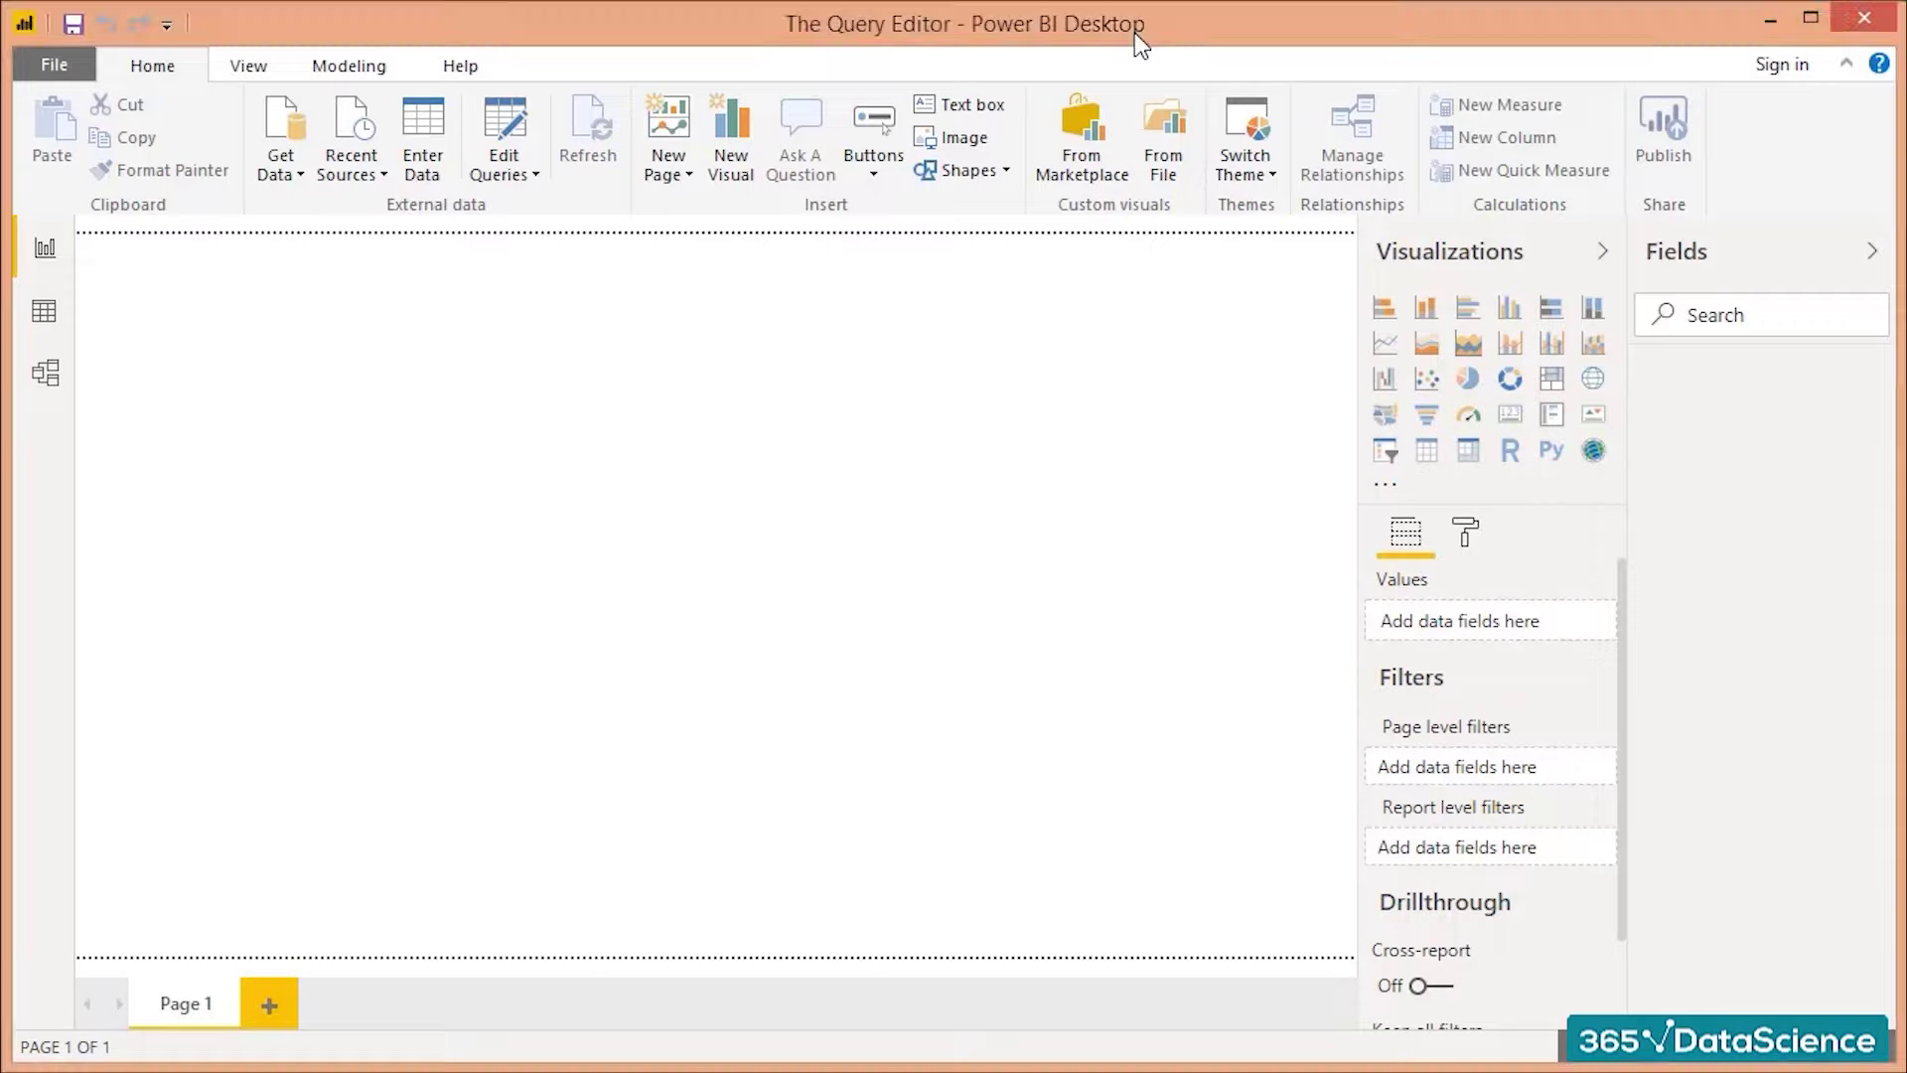
From Excel source Data.xlsx, select dim_Customer in the Navigator and load it
left_click(294, 175)
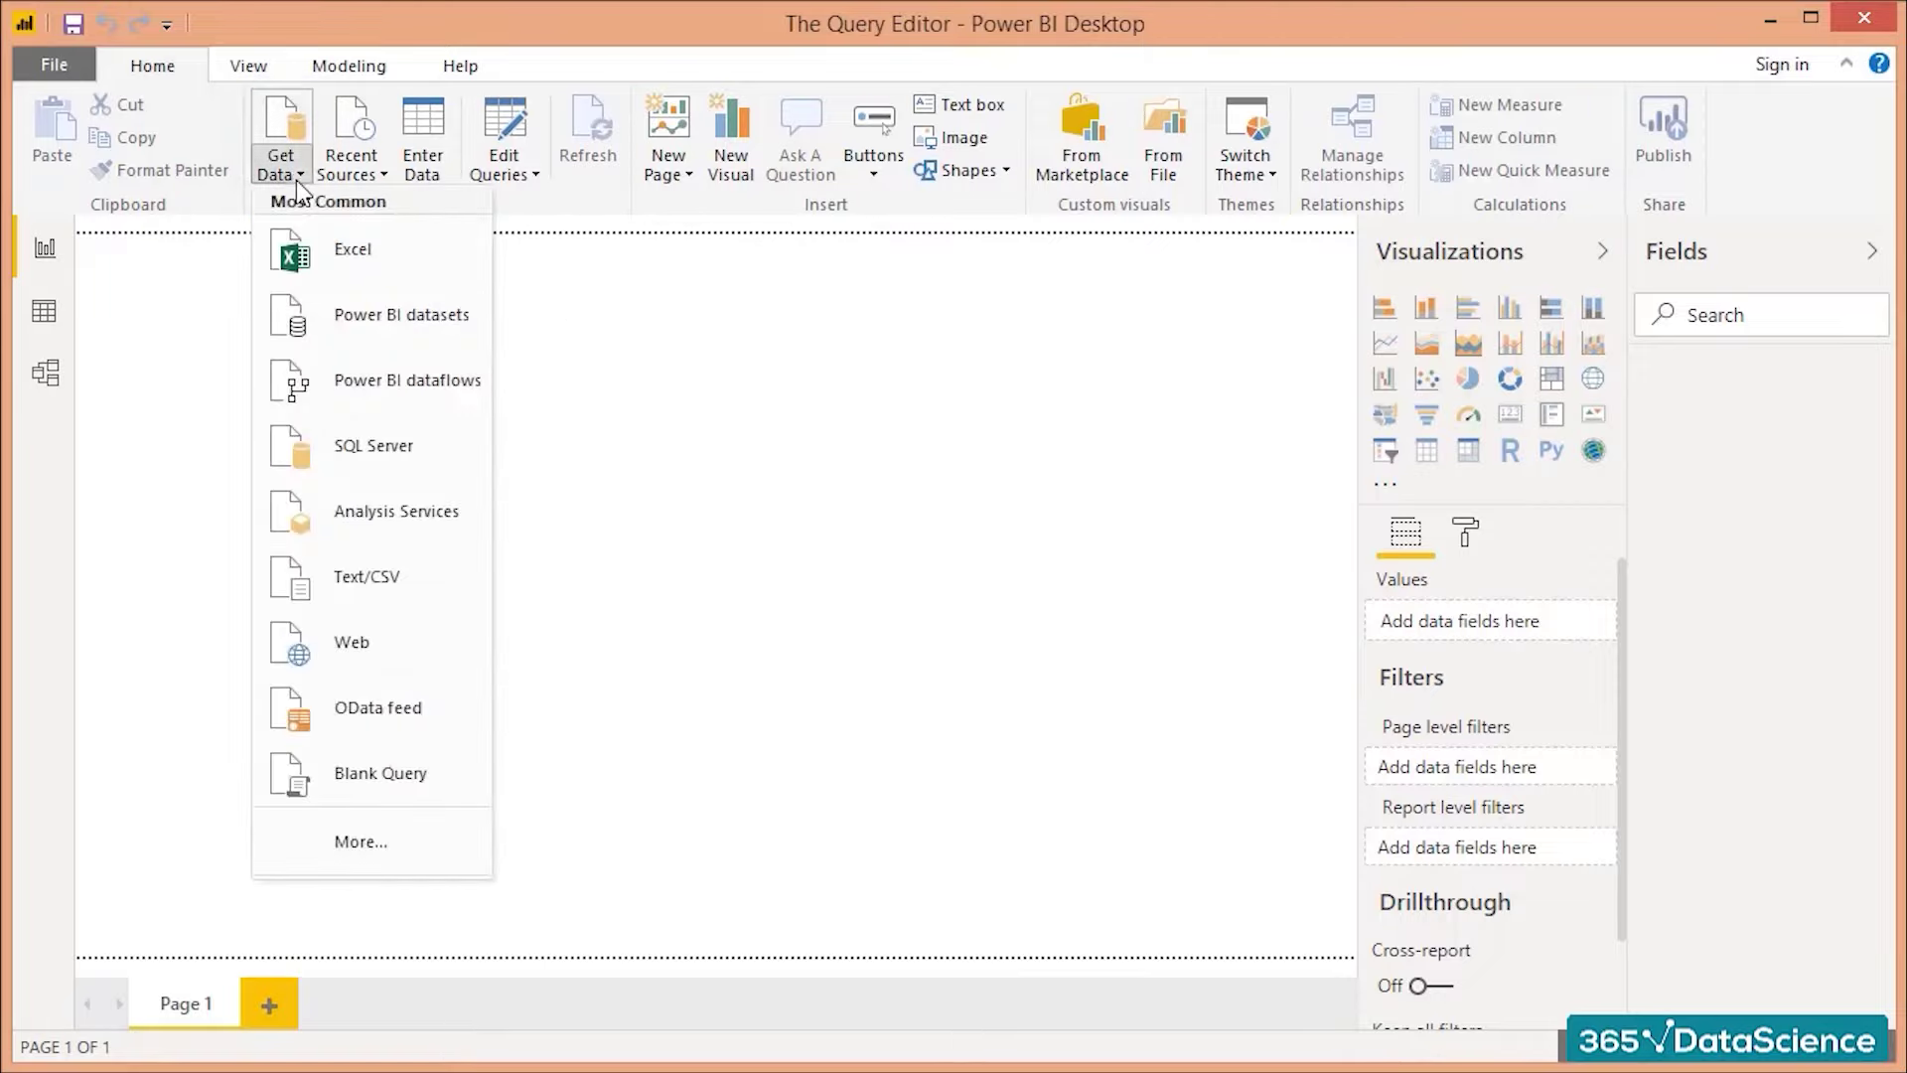
left_click(322, 254)
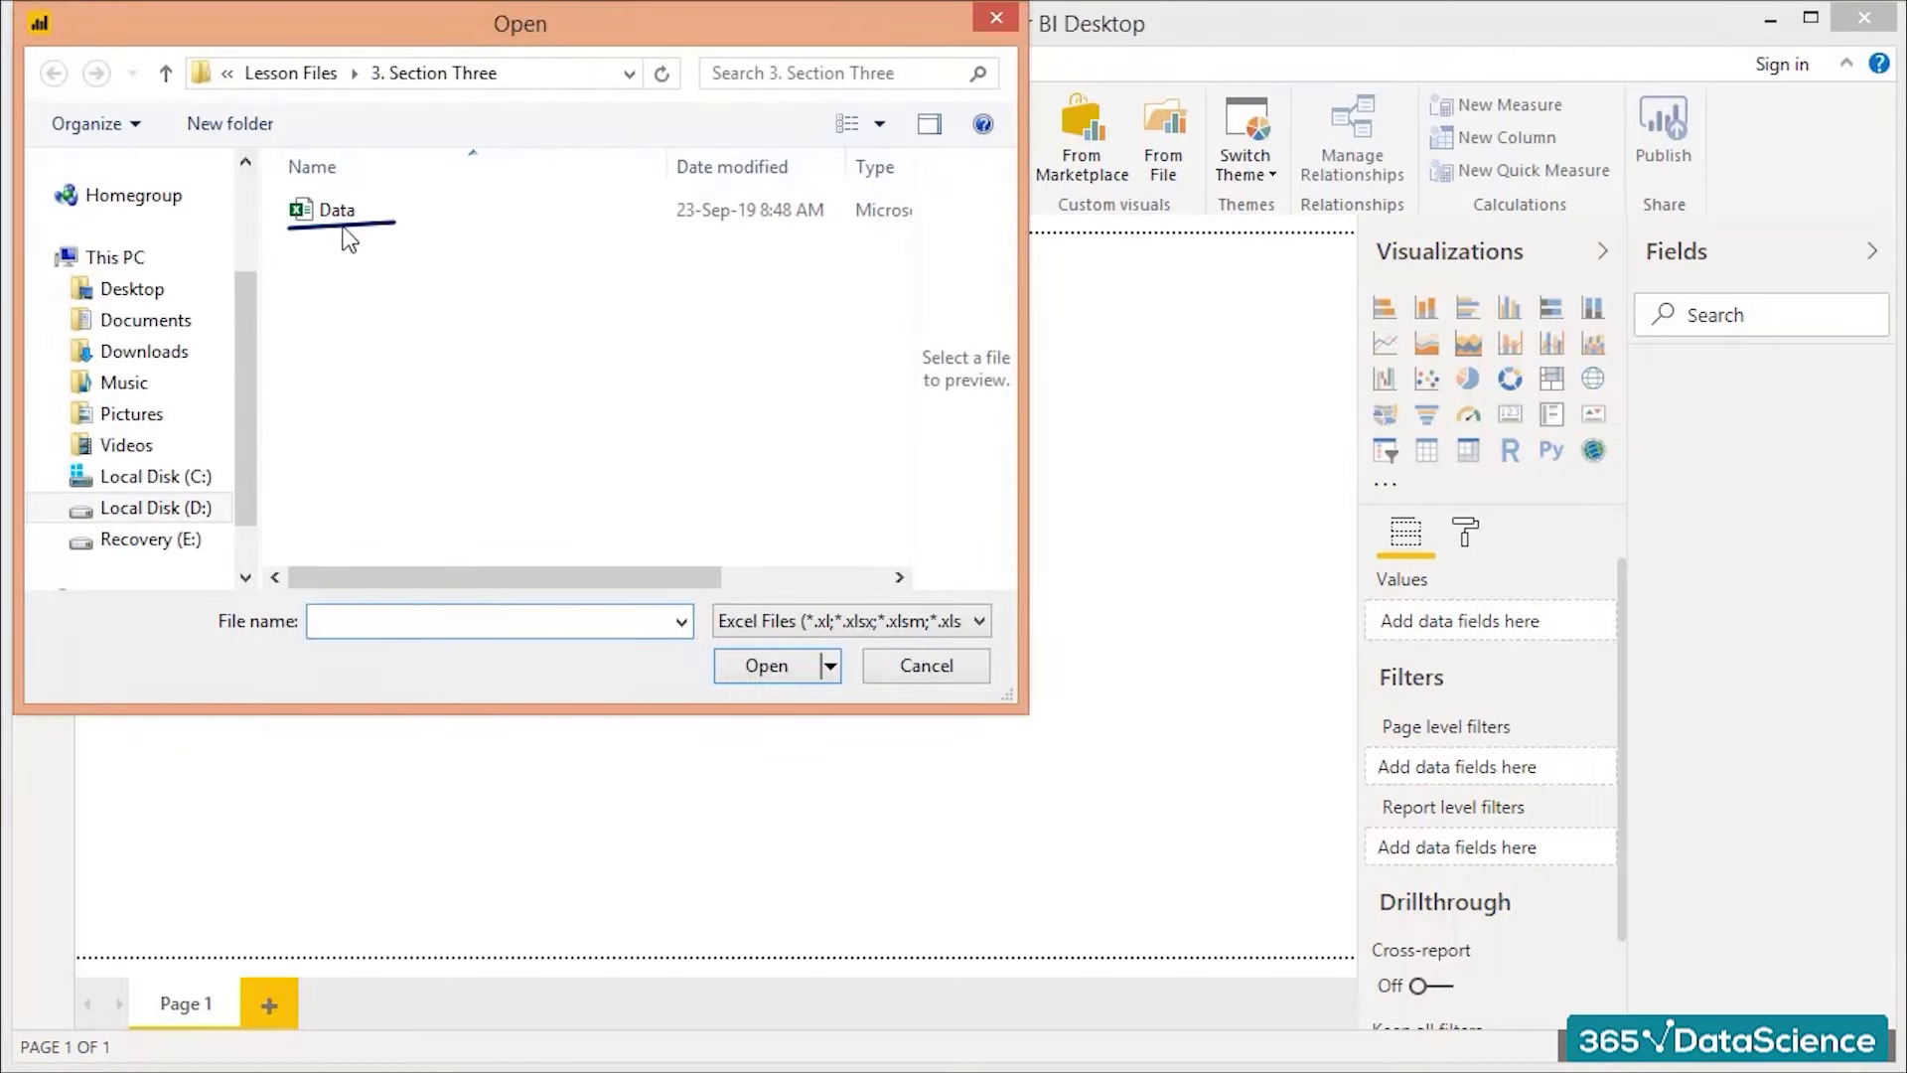
double_click(341, 229)
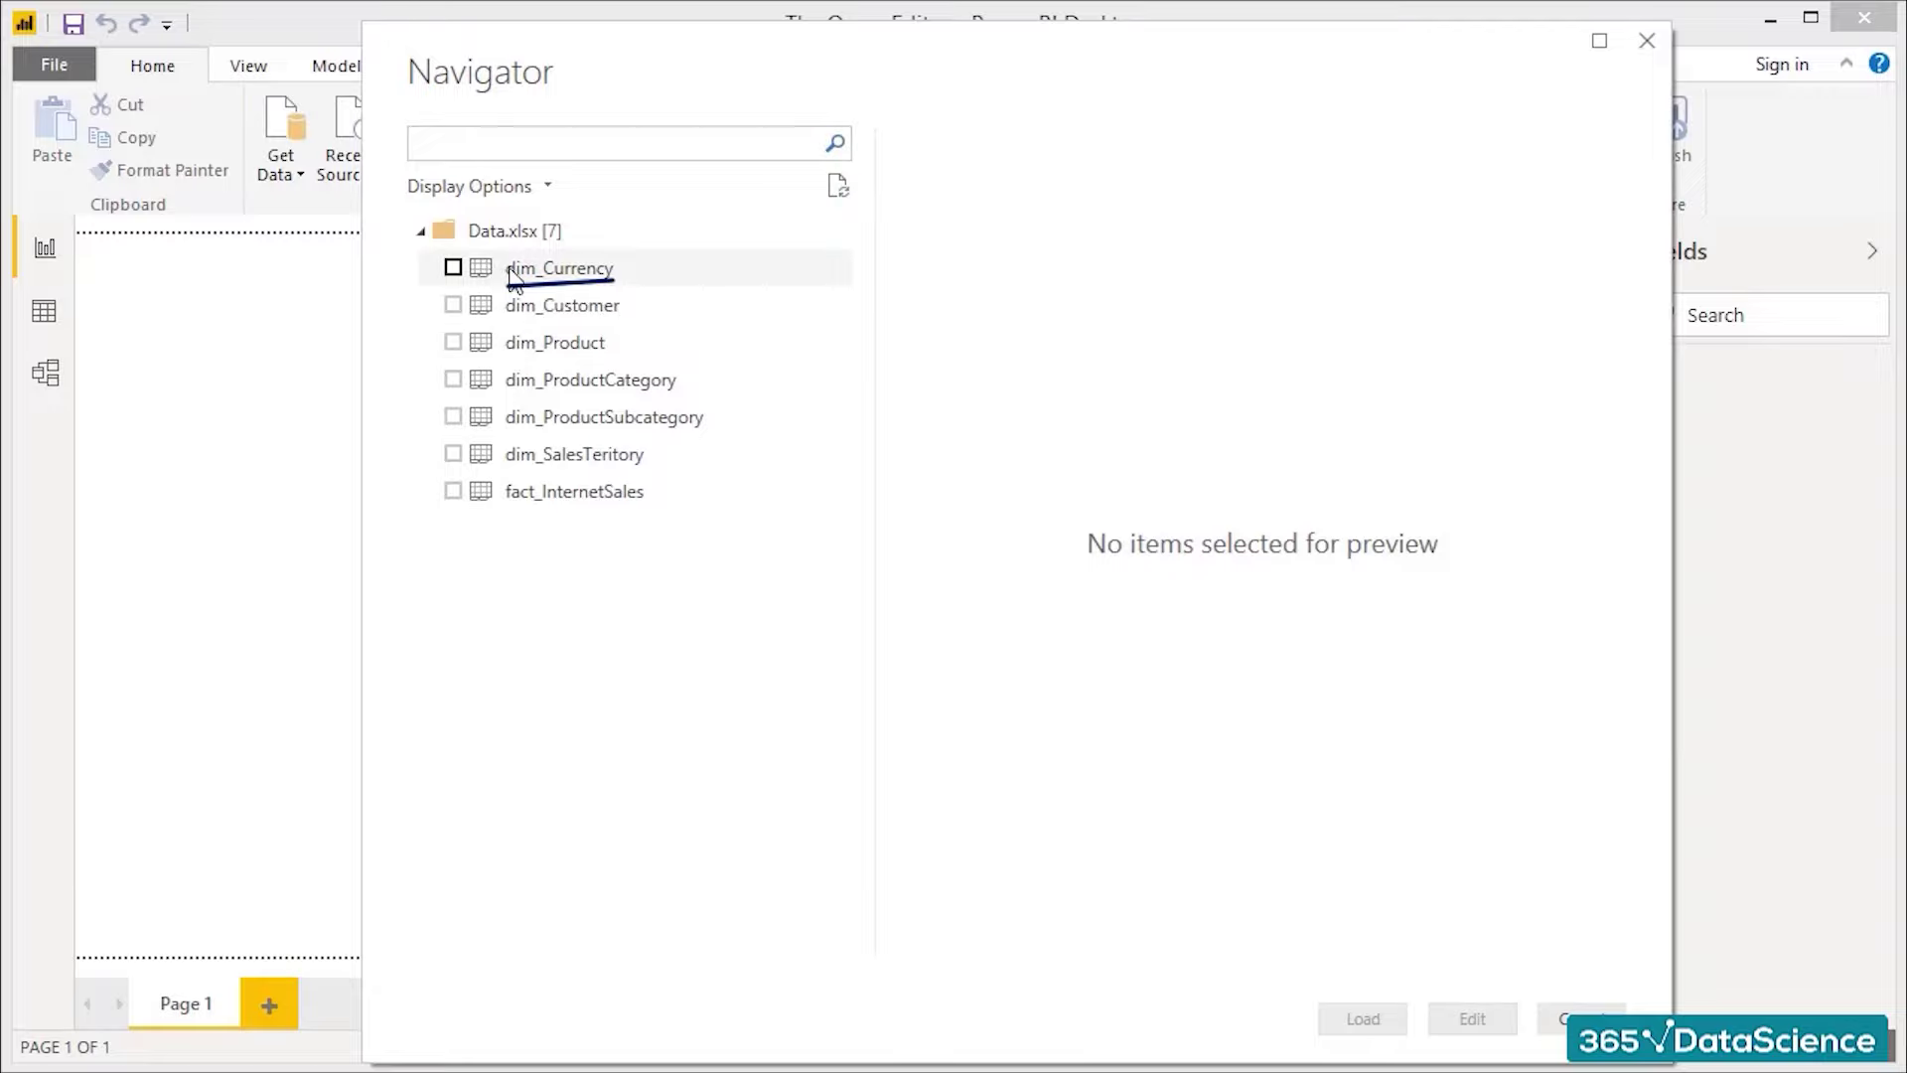
left_click(569, 279)
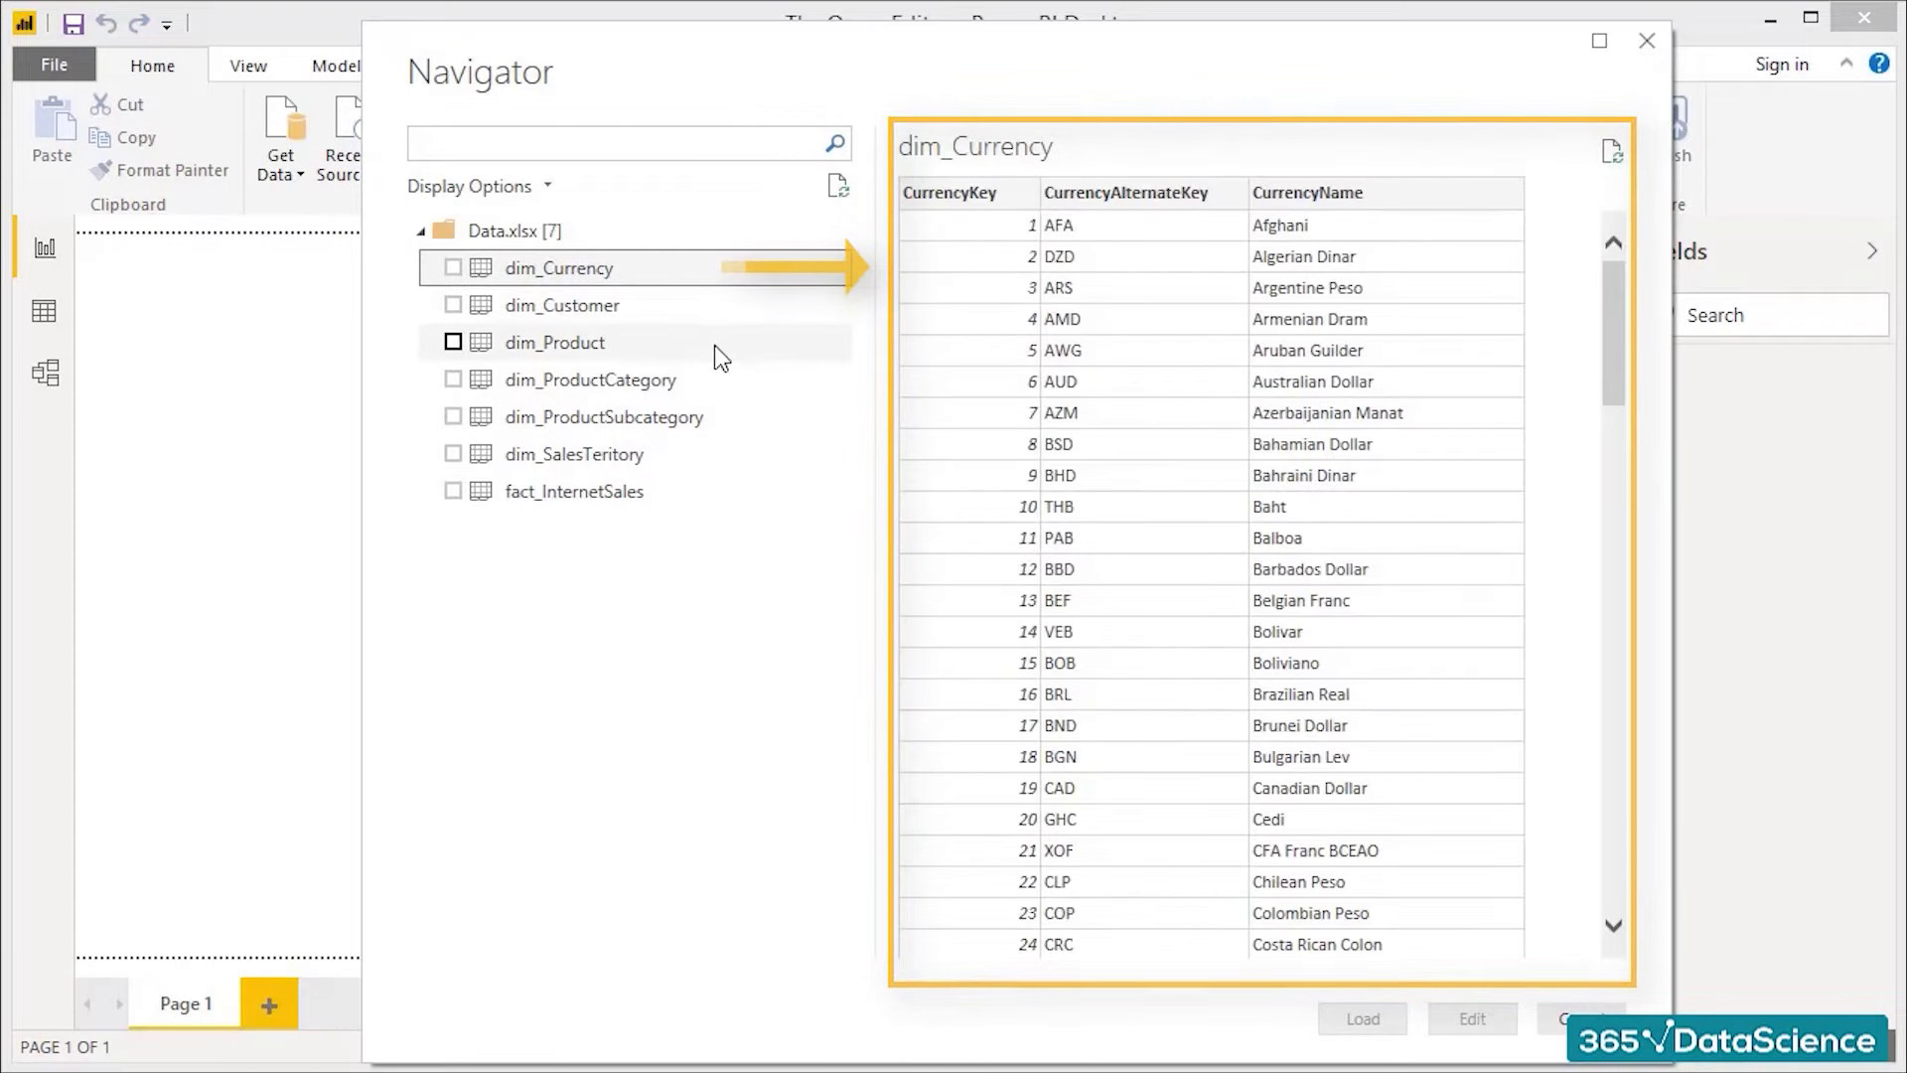
left_click(486, 314)
left_click(453, 305)
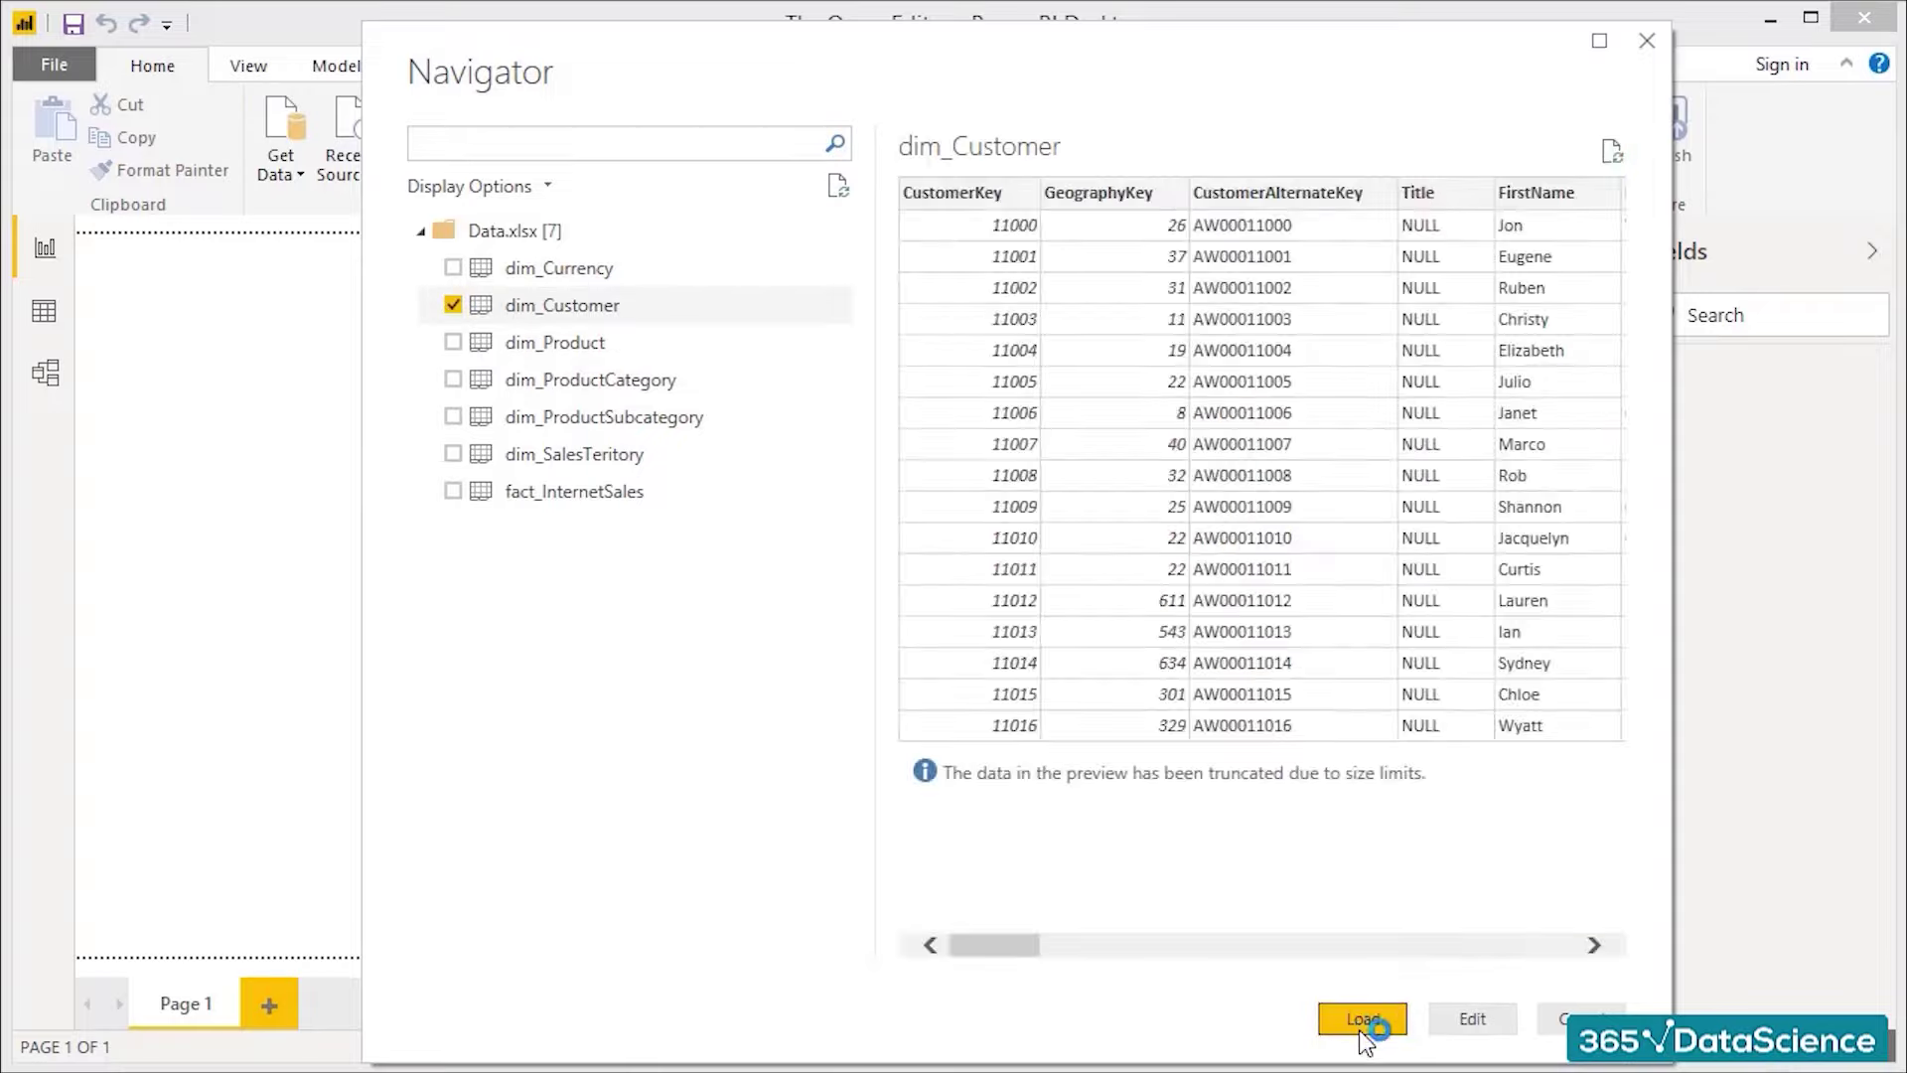
left_click(1484, 1029)
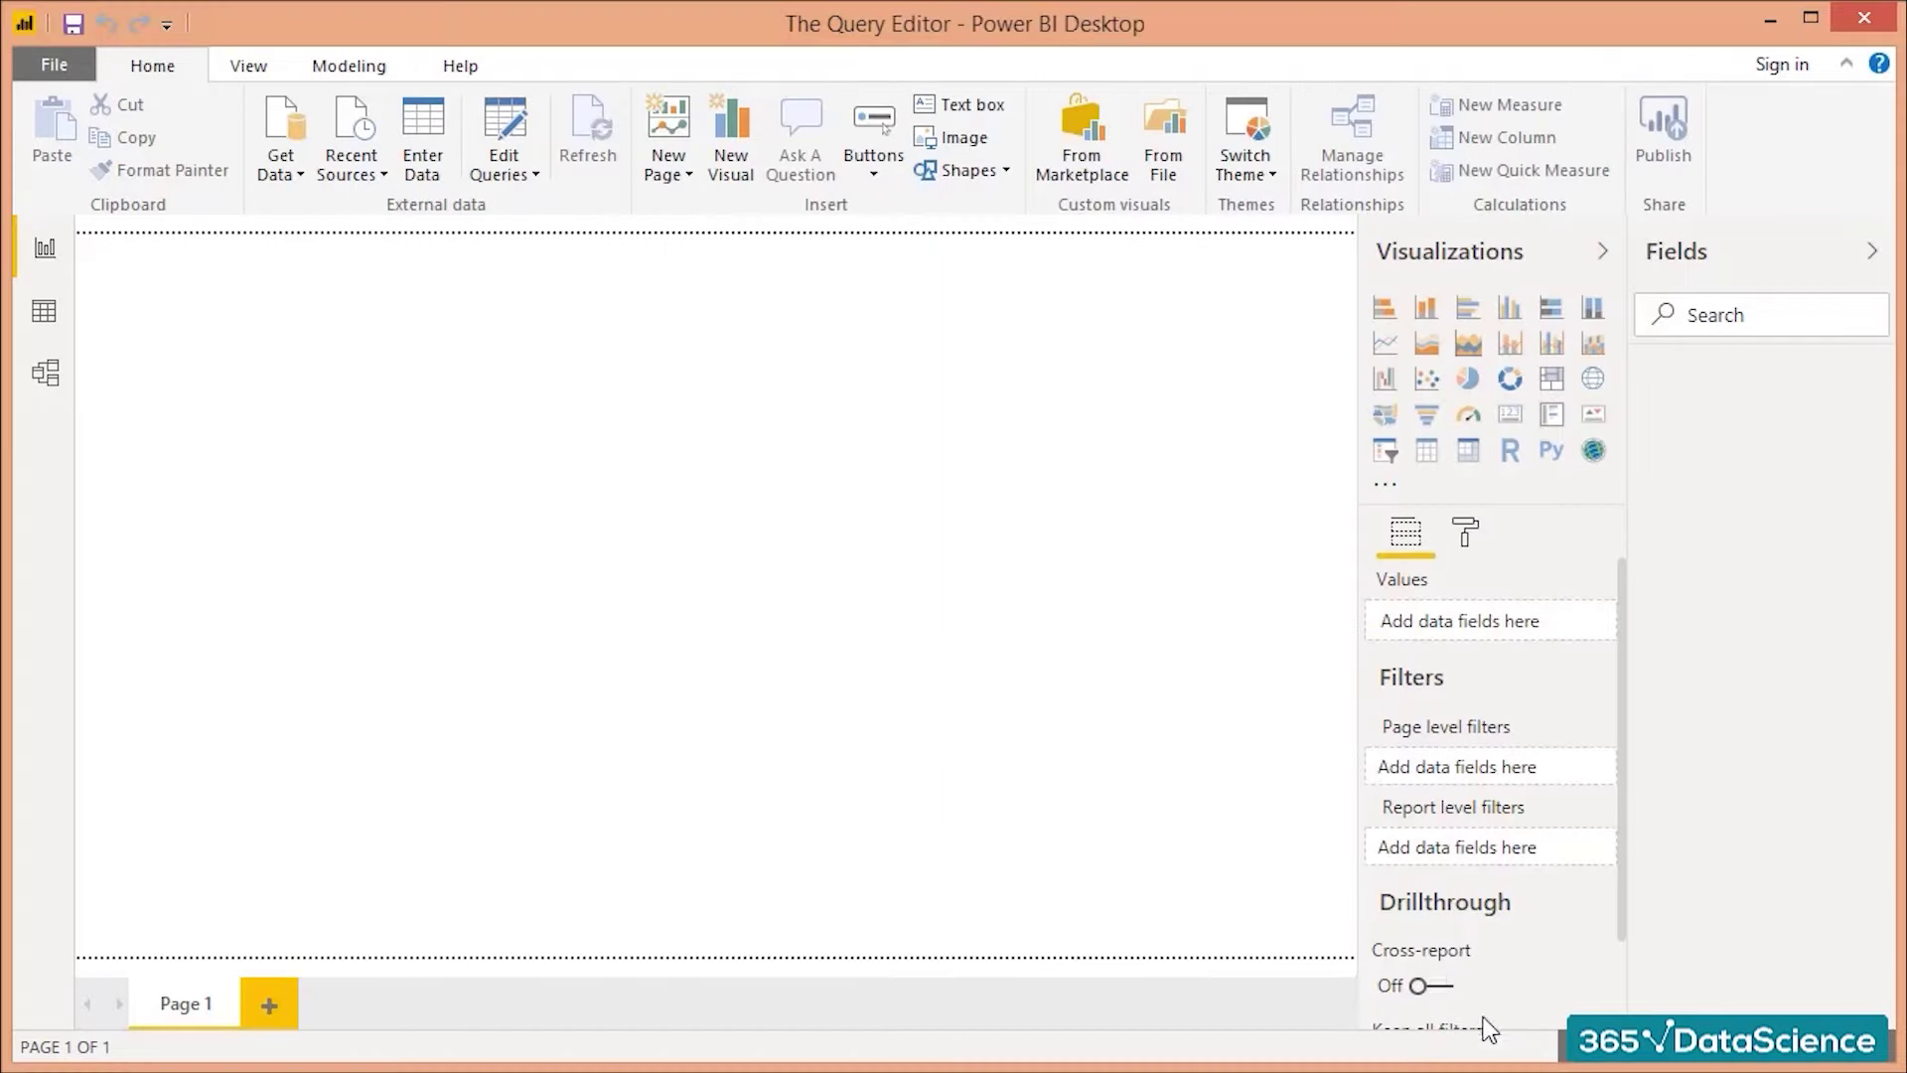
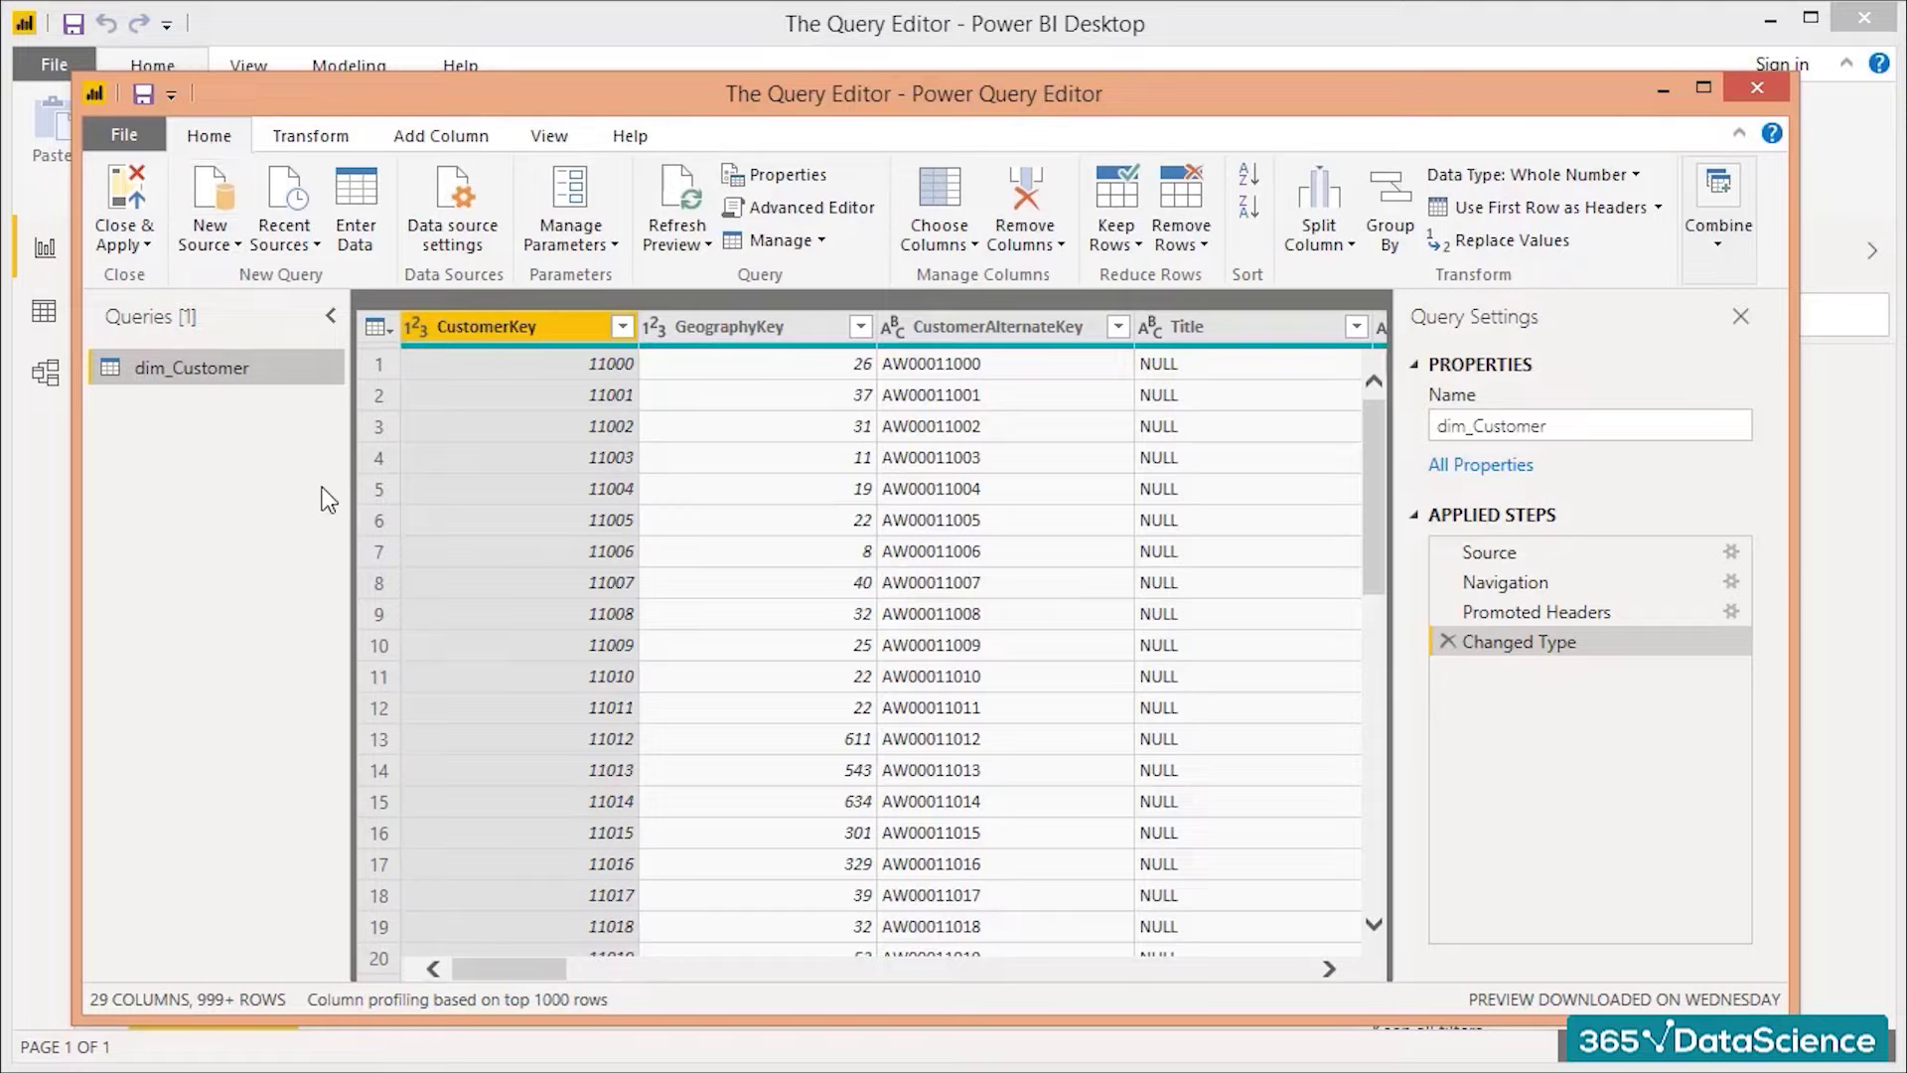
Browse the Transform tab's Extract, Split Column and Format menus, then the Add Column and View tabs
left_click(307, 144)
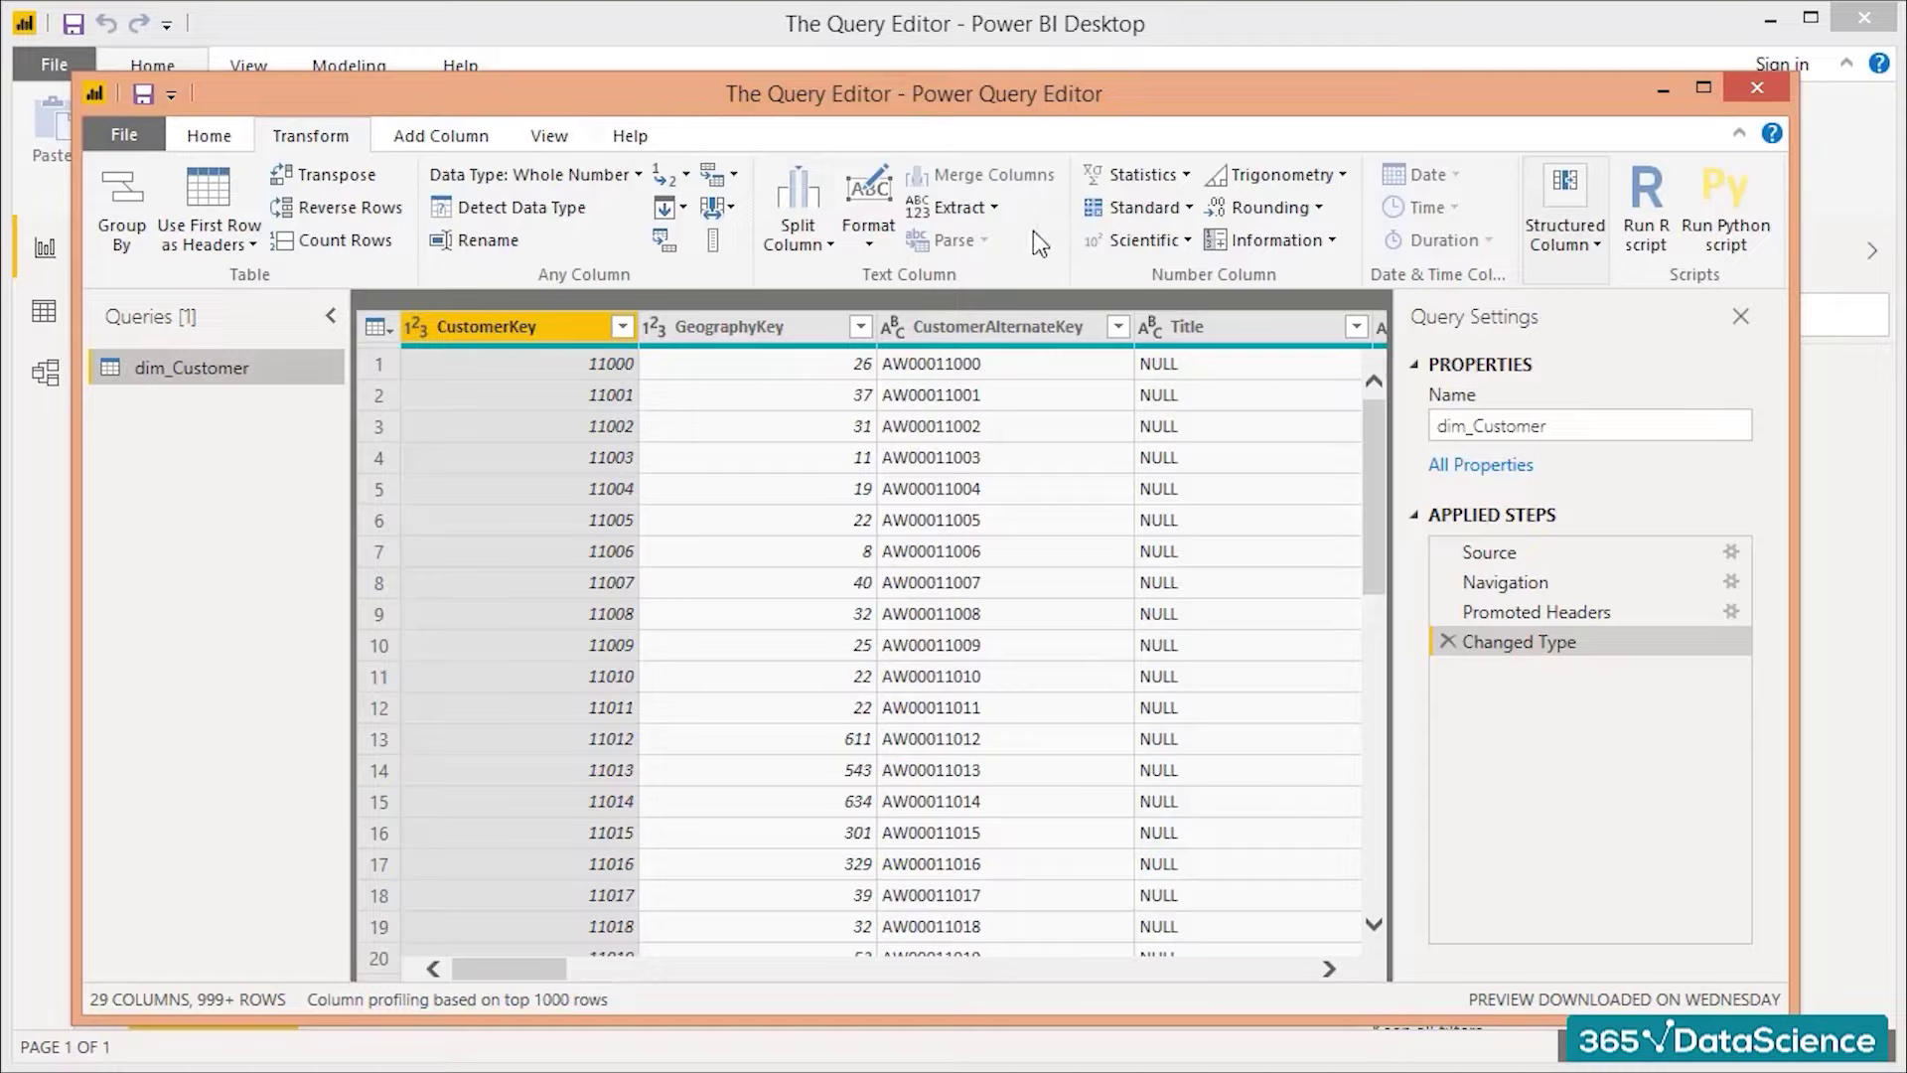
left_click(988, 209)
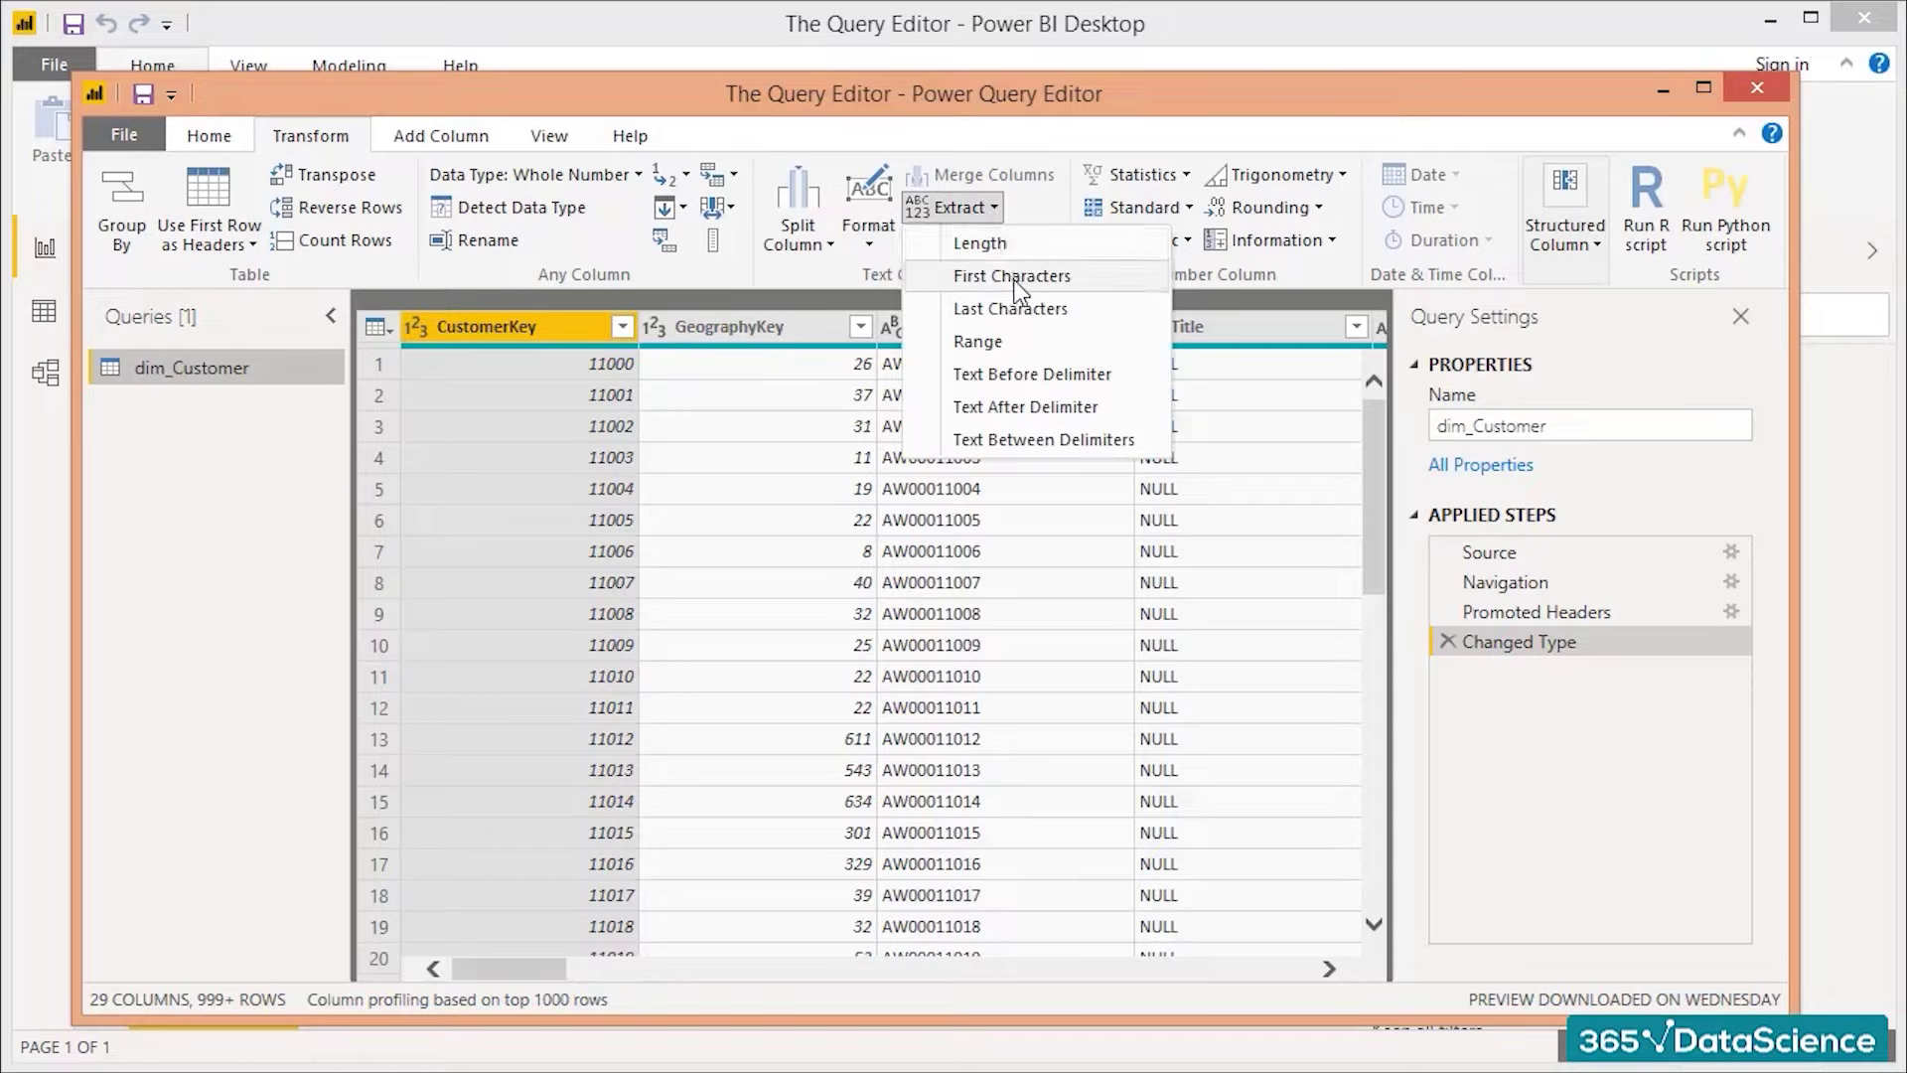
left_click(821, 248)
left_click(881, 253)
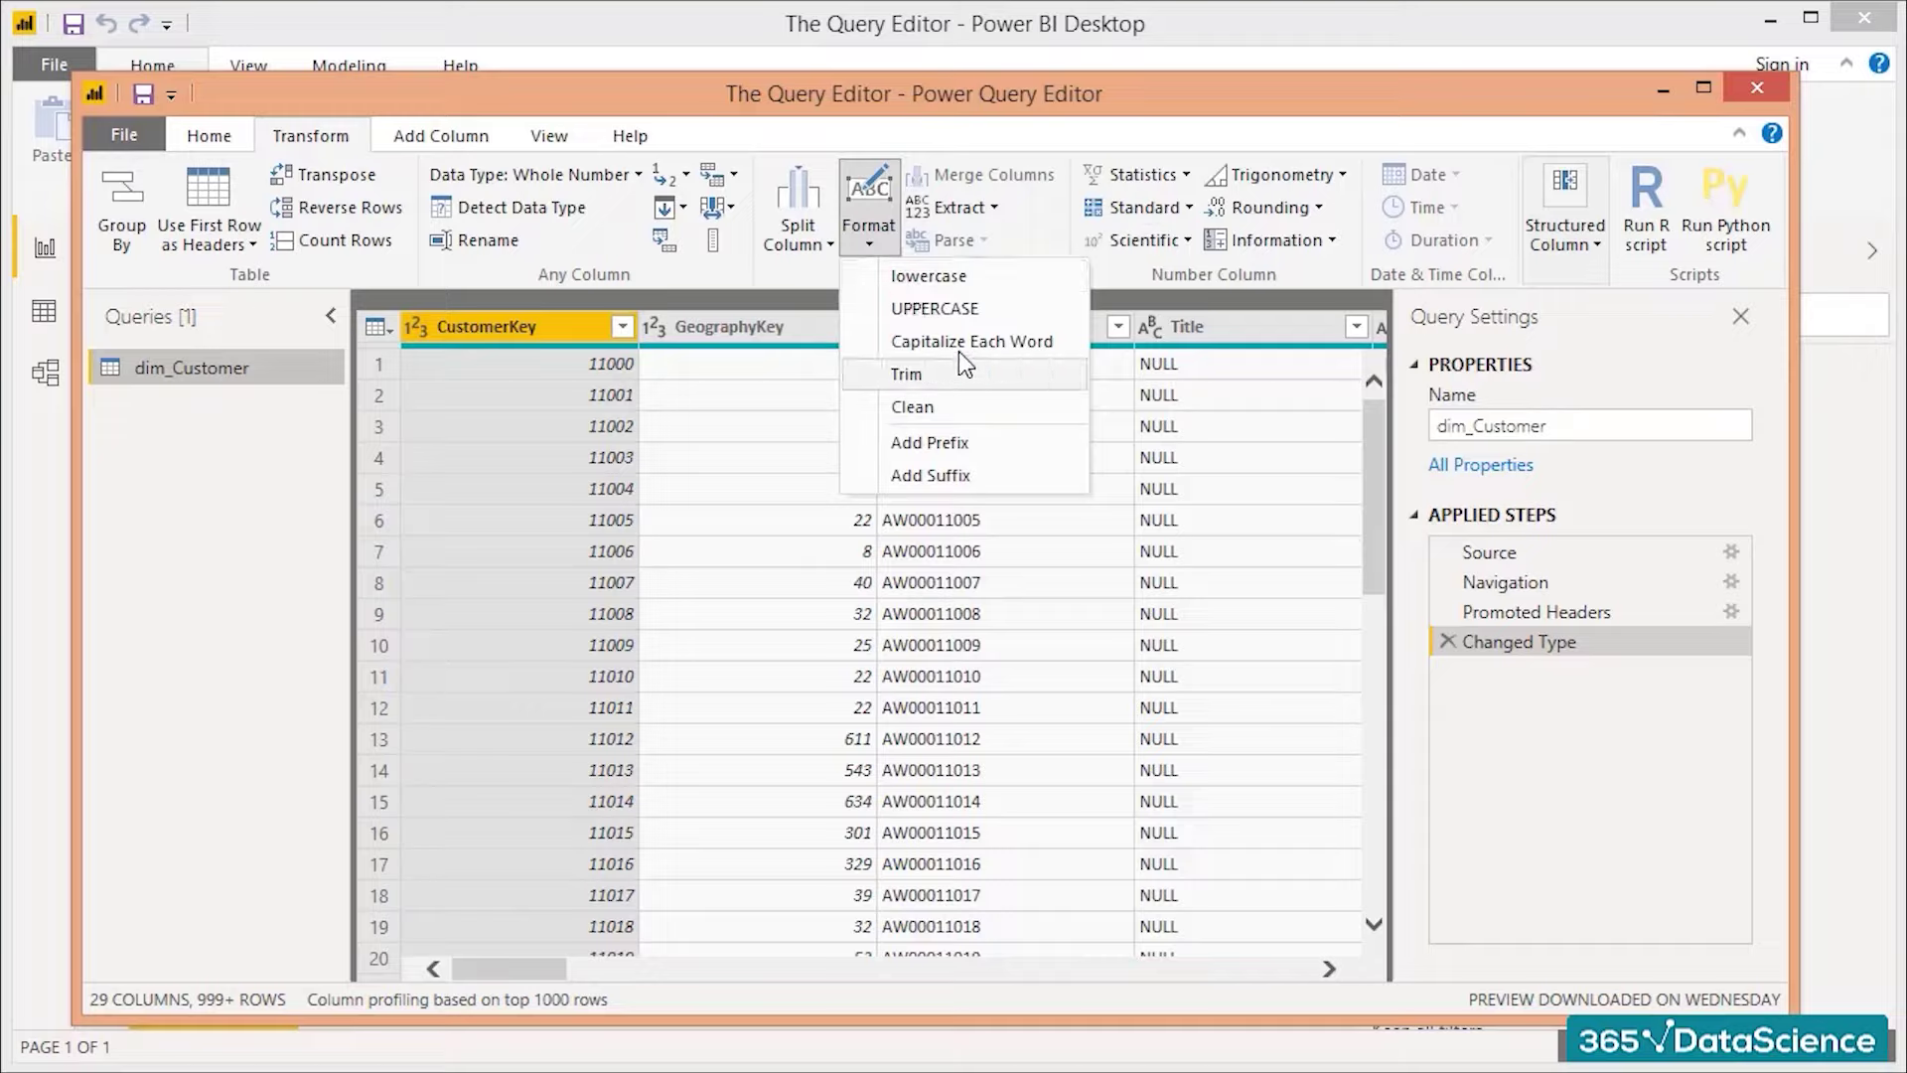
left_click(640, 90)
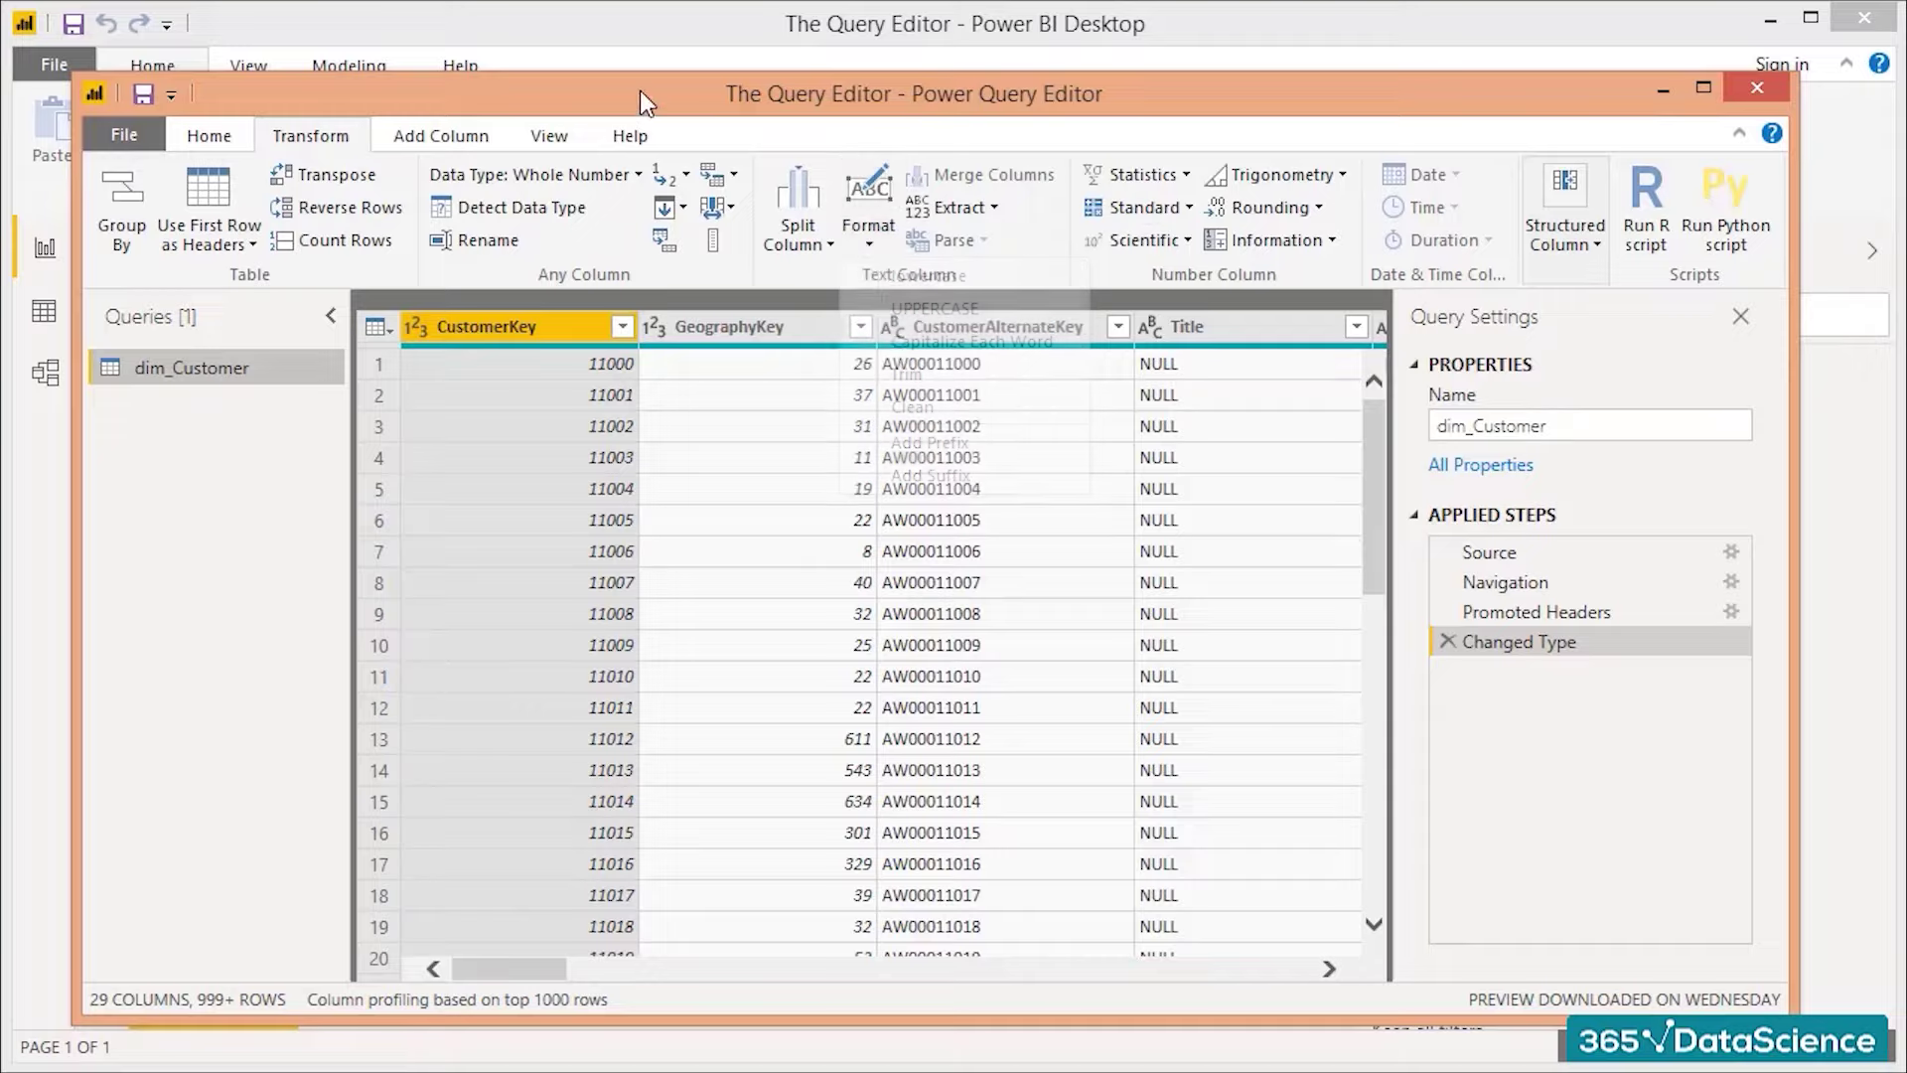
left_click(457, 141)
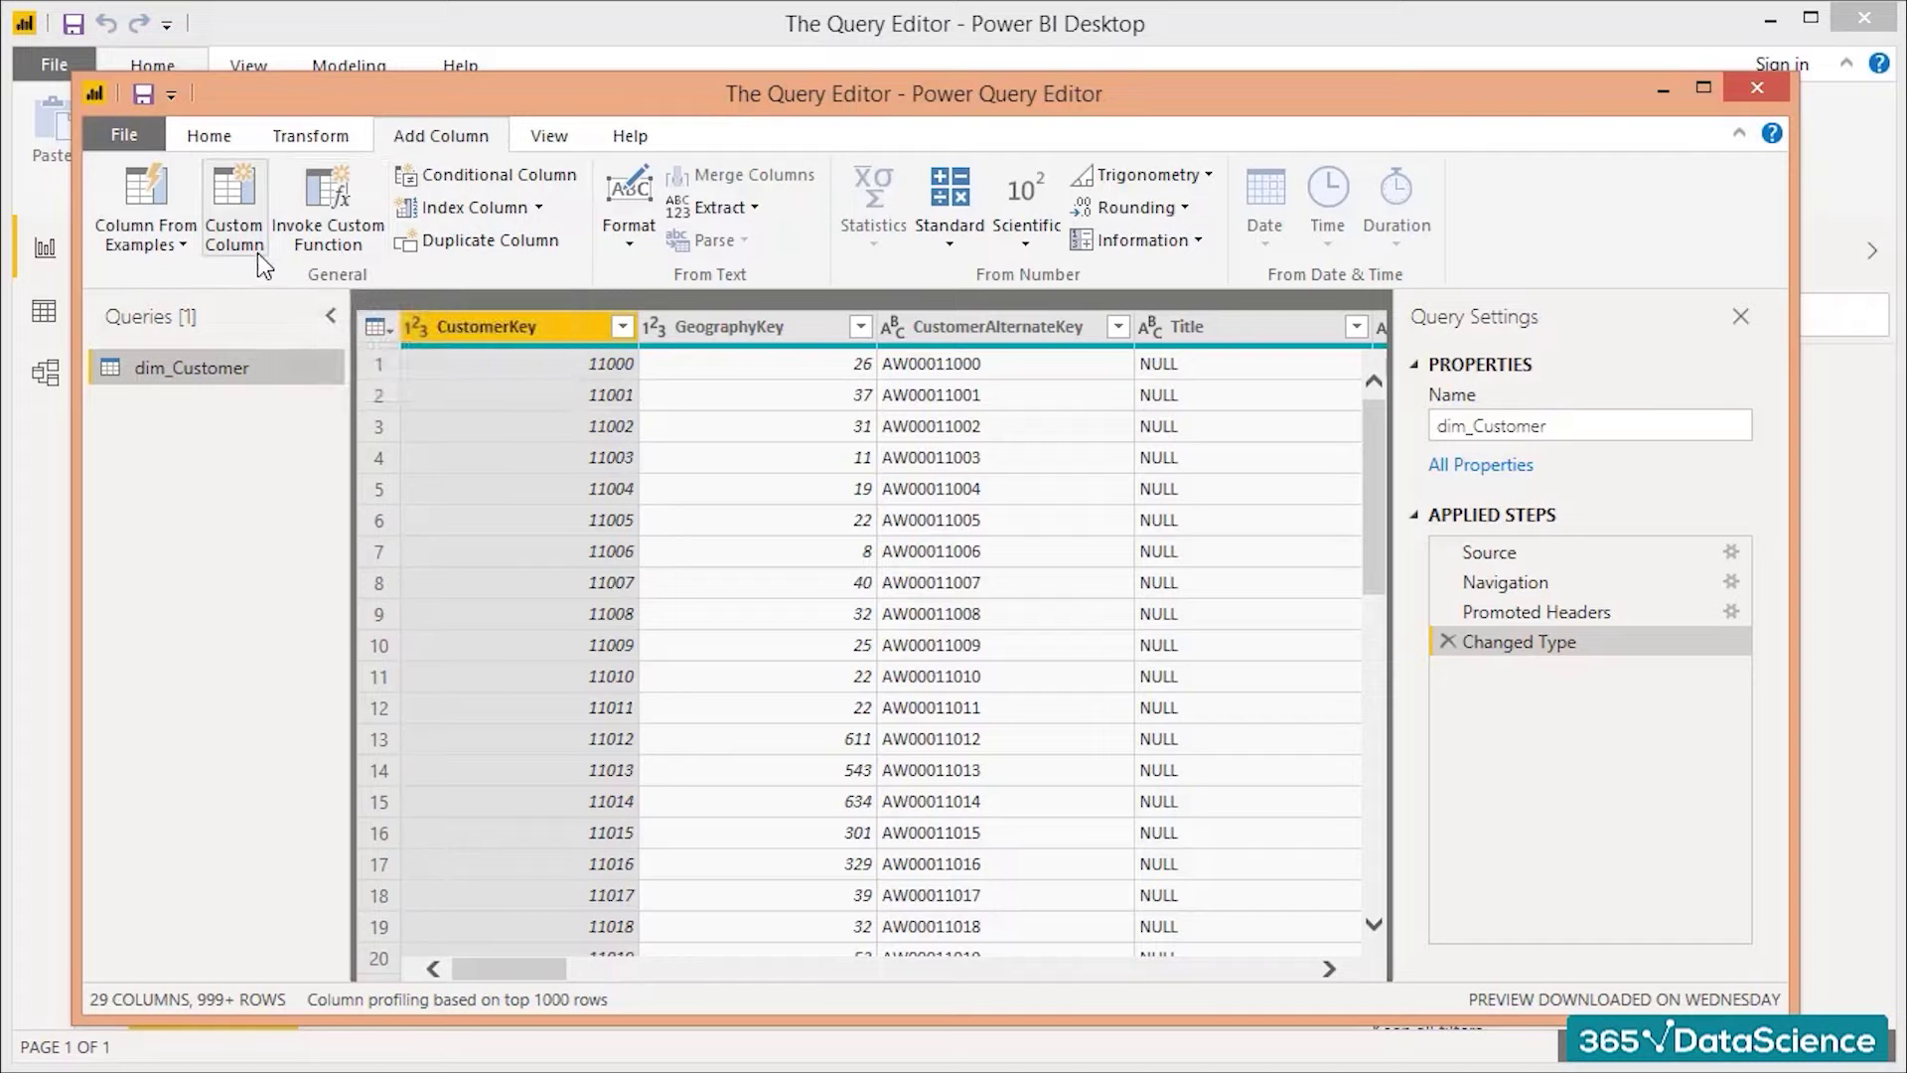
left_click(546, 139)
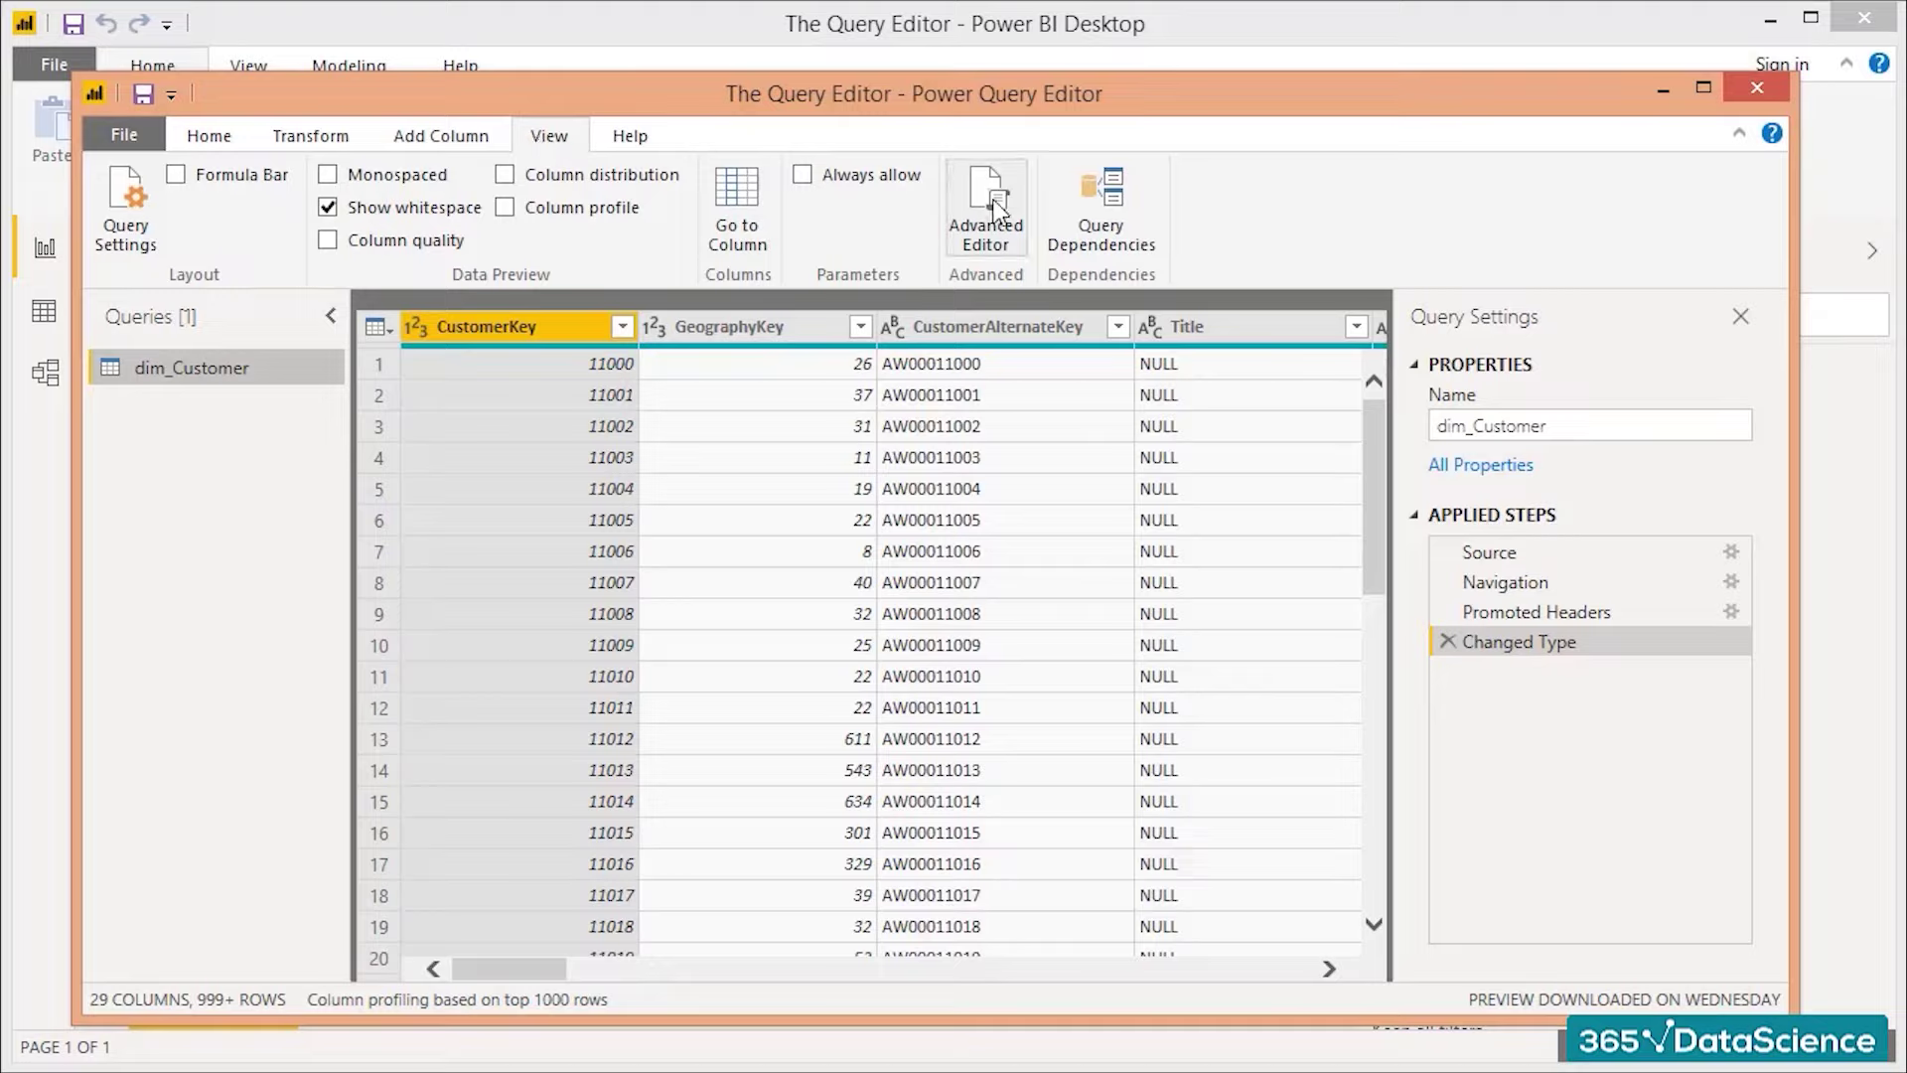
Show the Power Query Editor's Help tab with its help and community resources
left_click(636, 132)
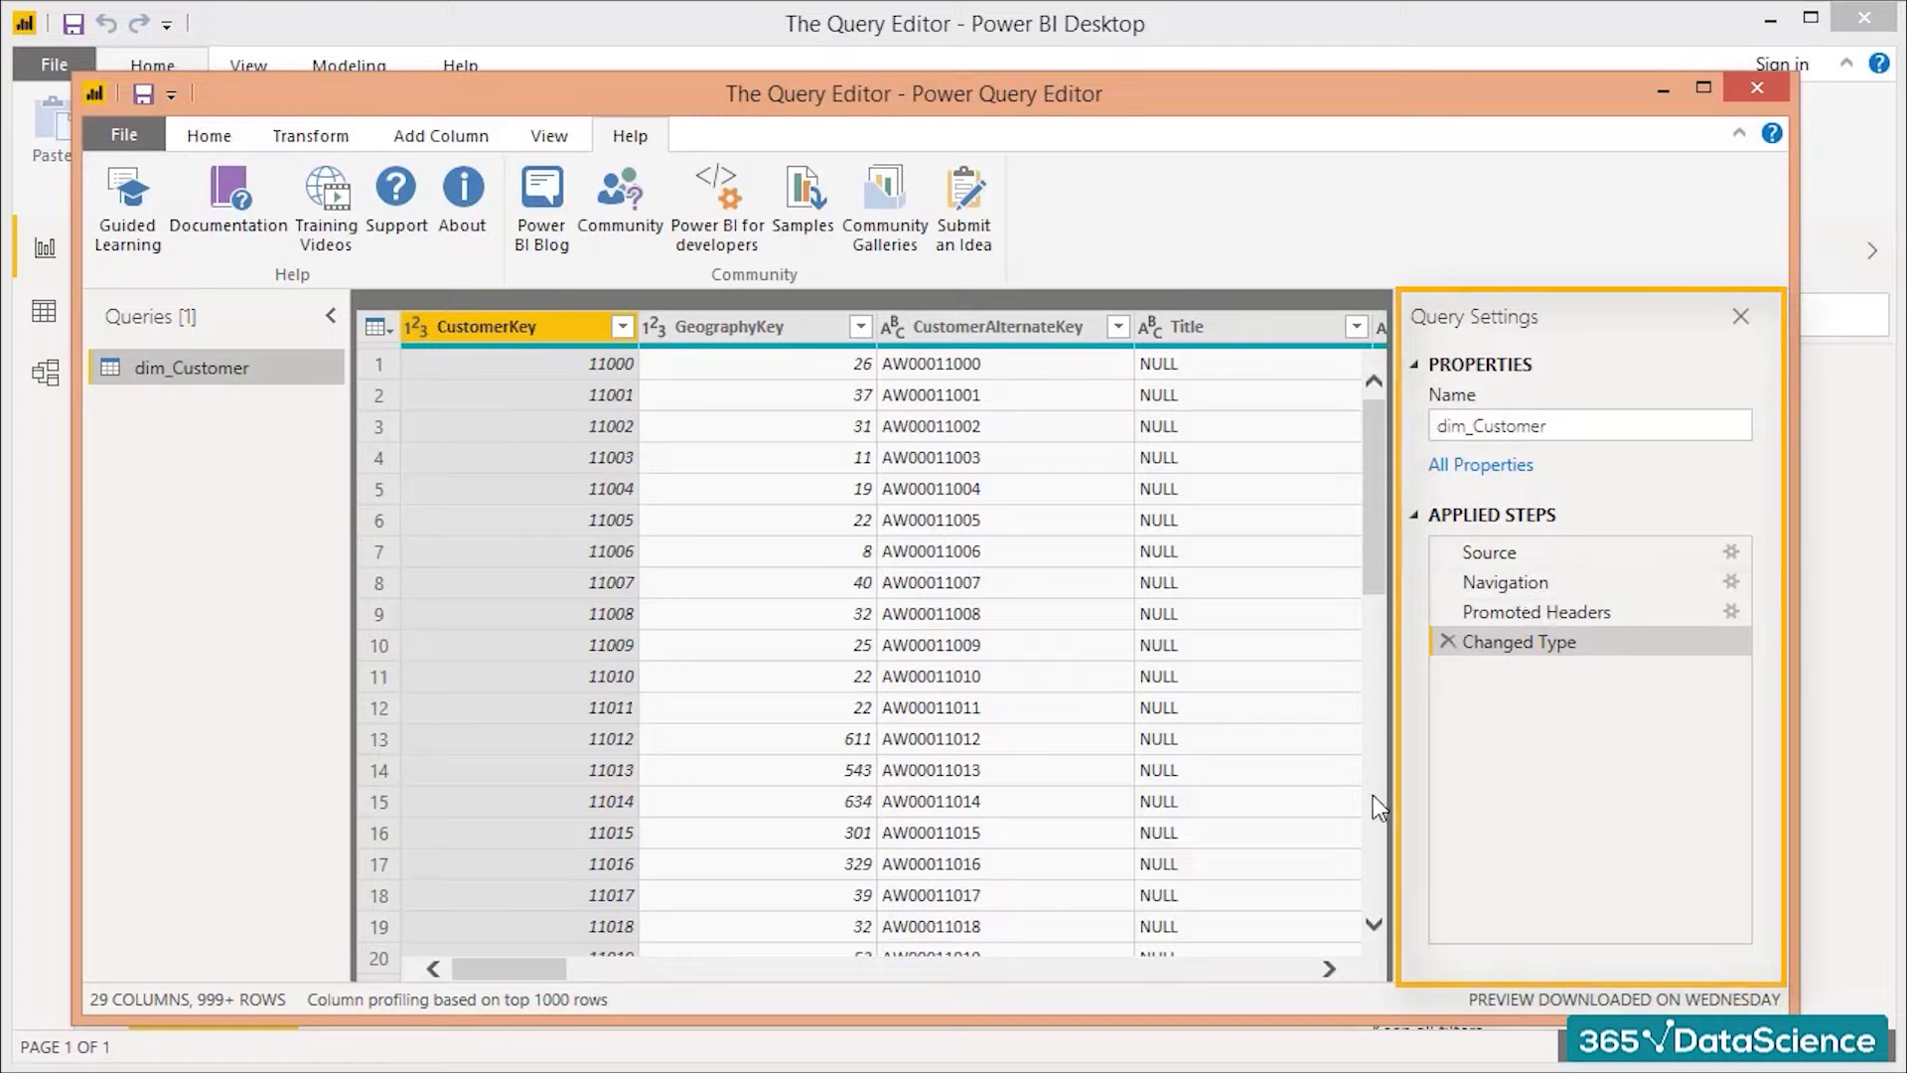
Step through dim_Customer's Source, Navigation, Promoted Headers and Changed Type applied steps, ending on Changed Type
left_click(1513, 559)
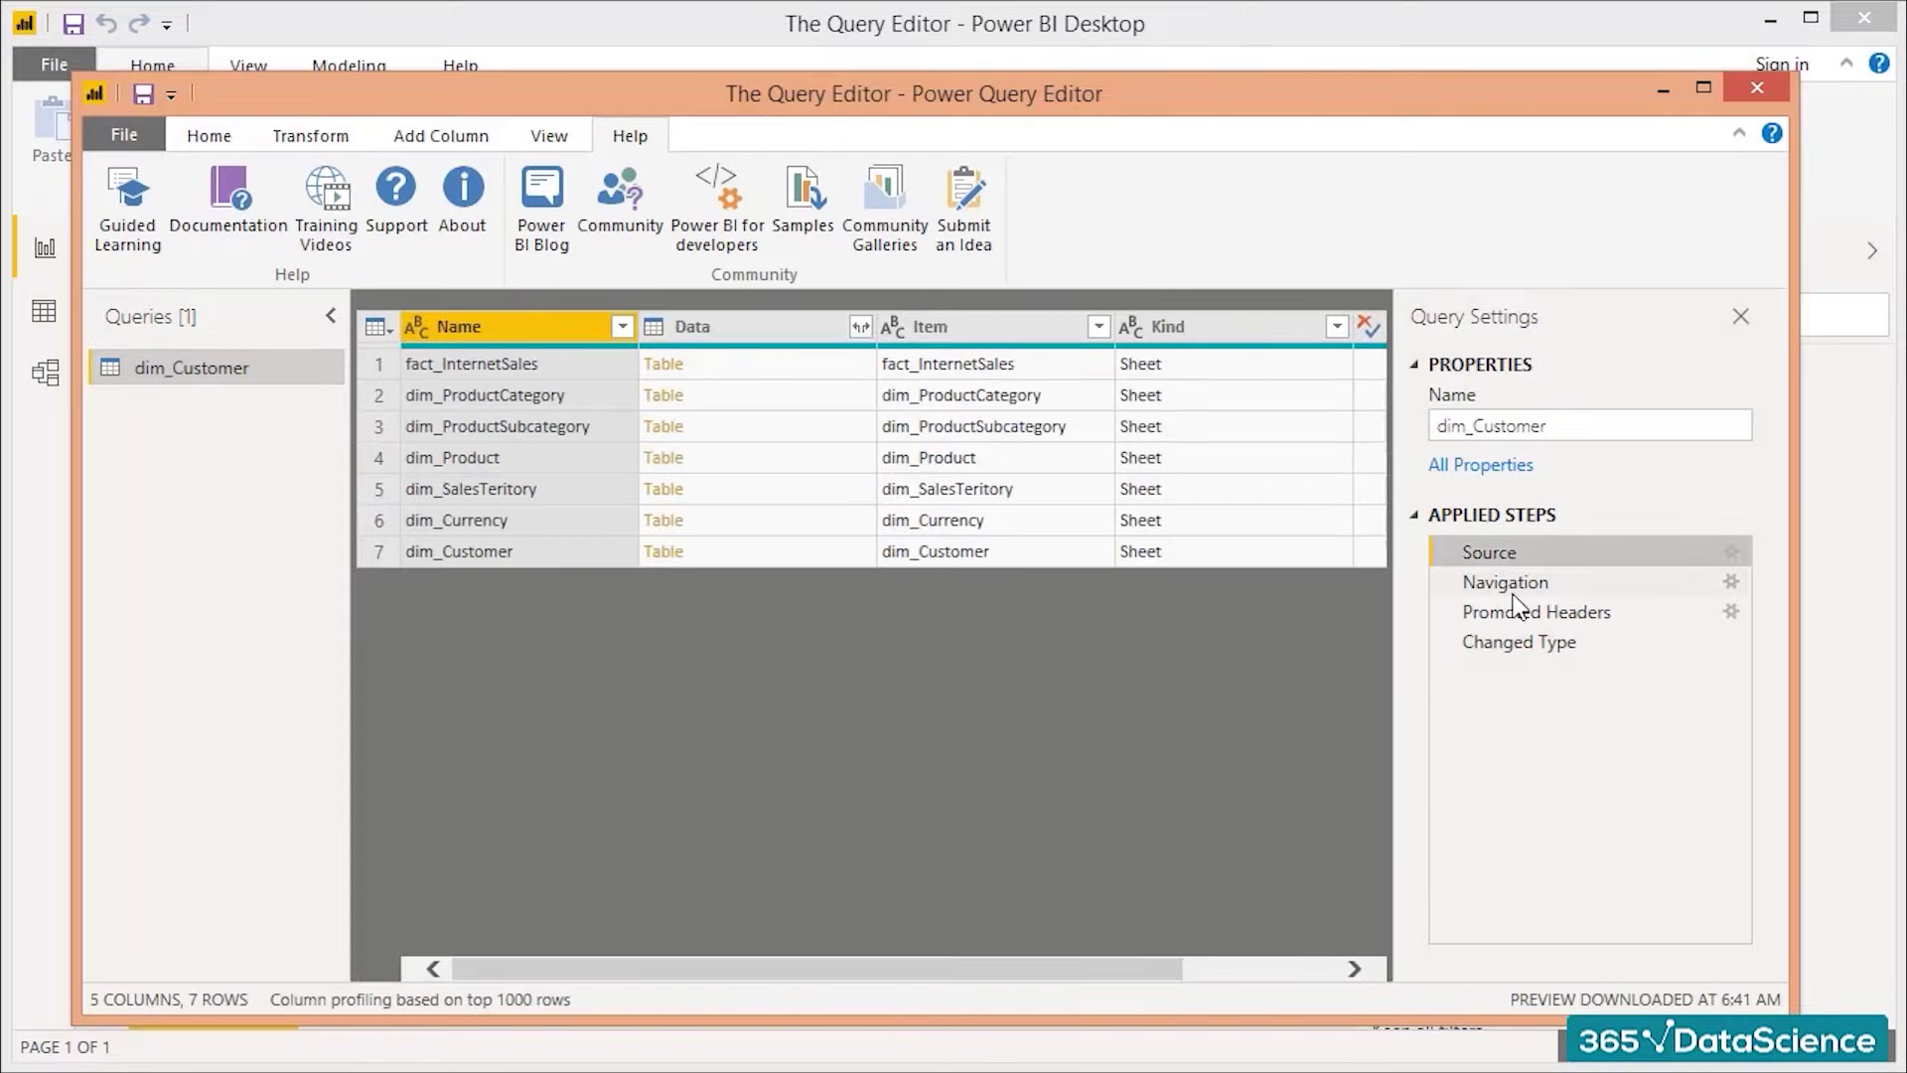
left_click(1505, 587)
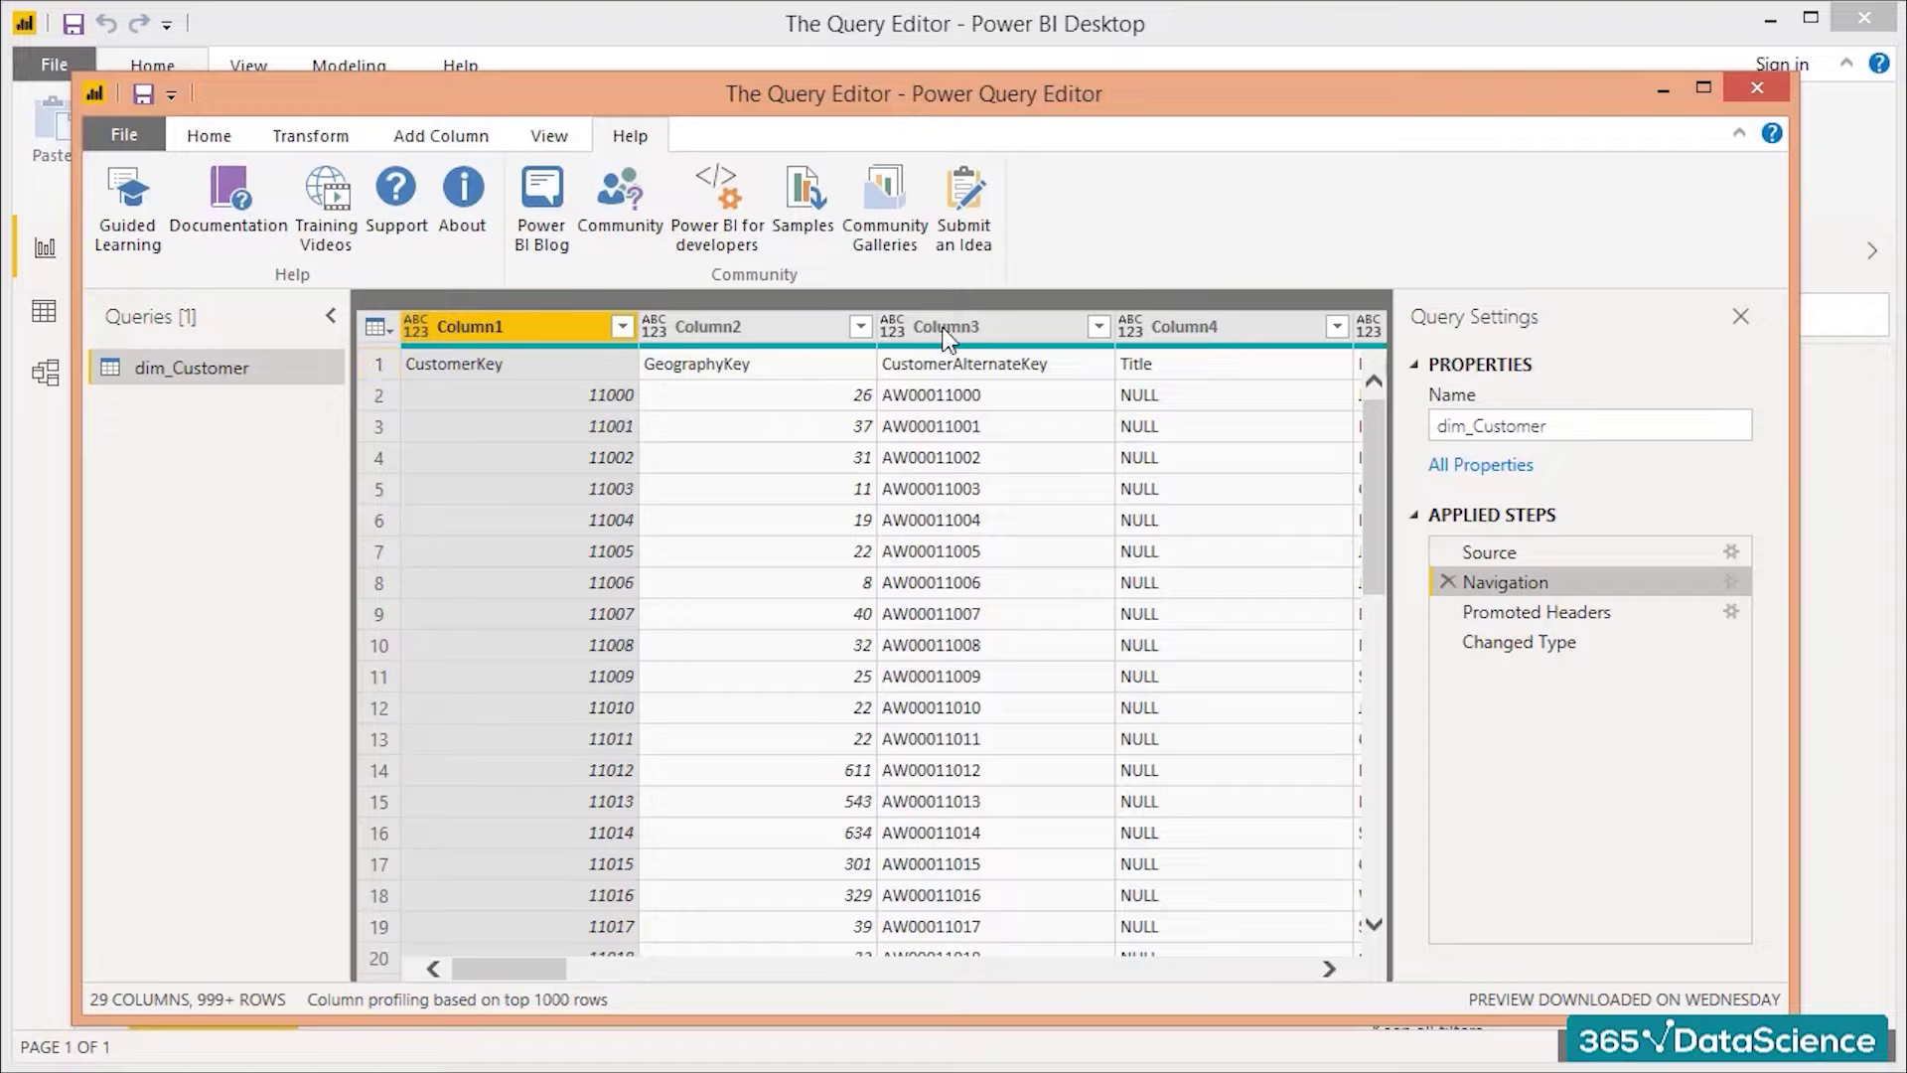
left_click(1535, 614)
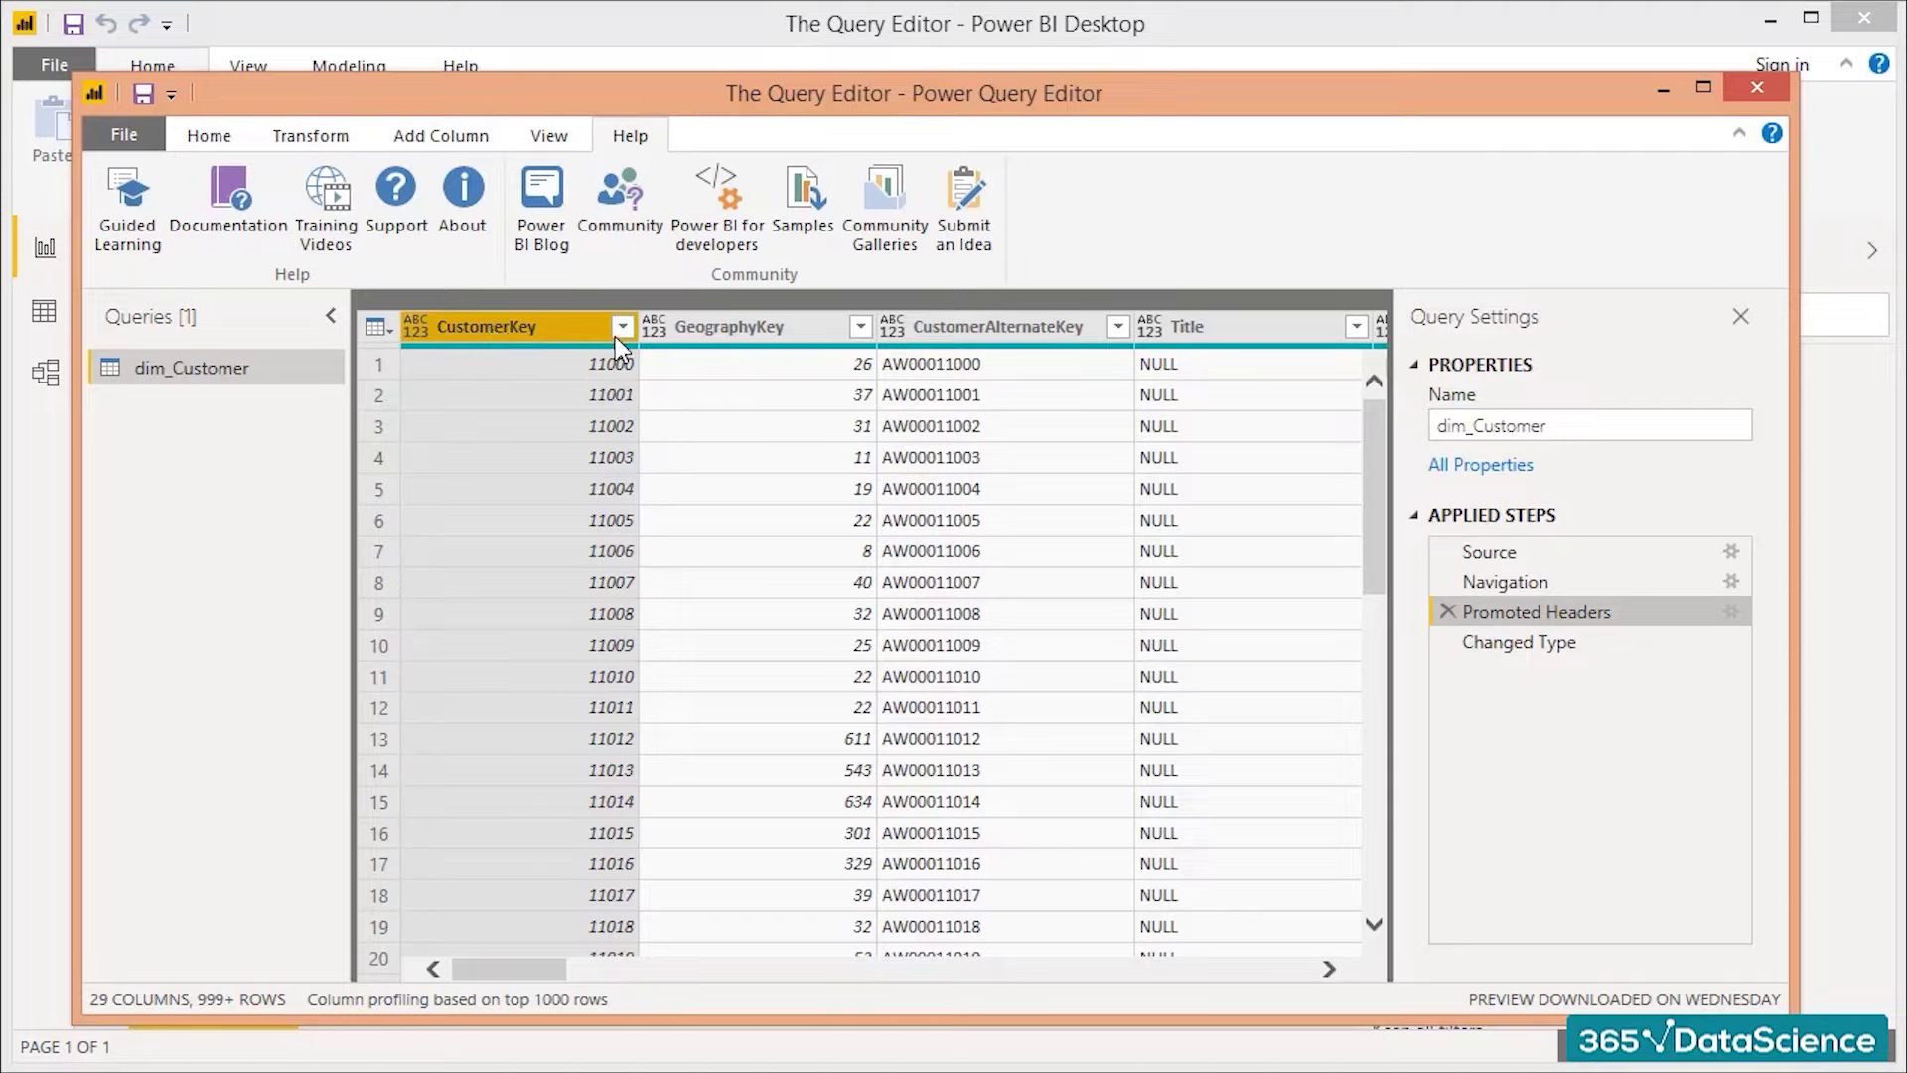
left_click(1514, 647)
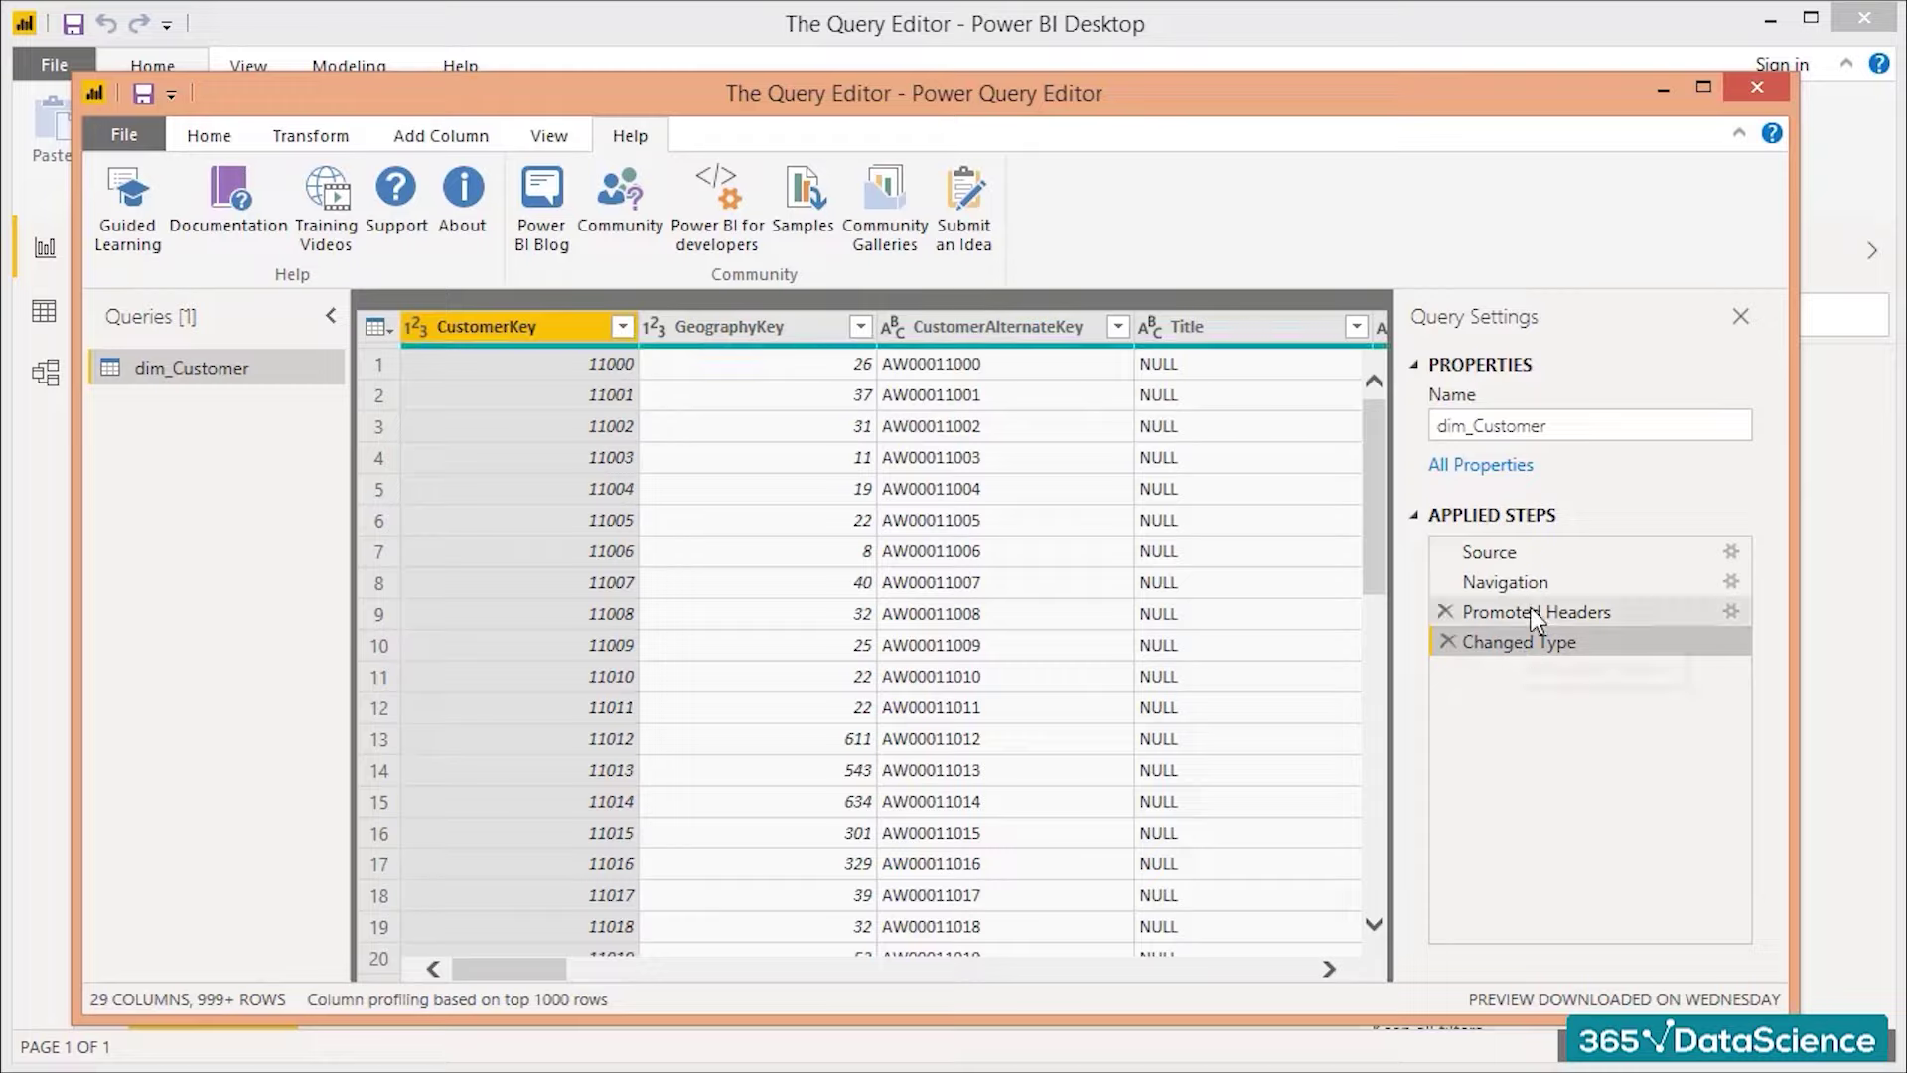
left_click(1530, 610)
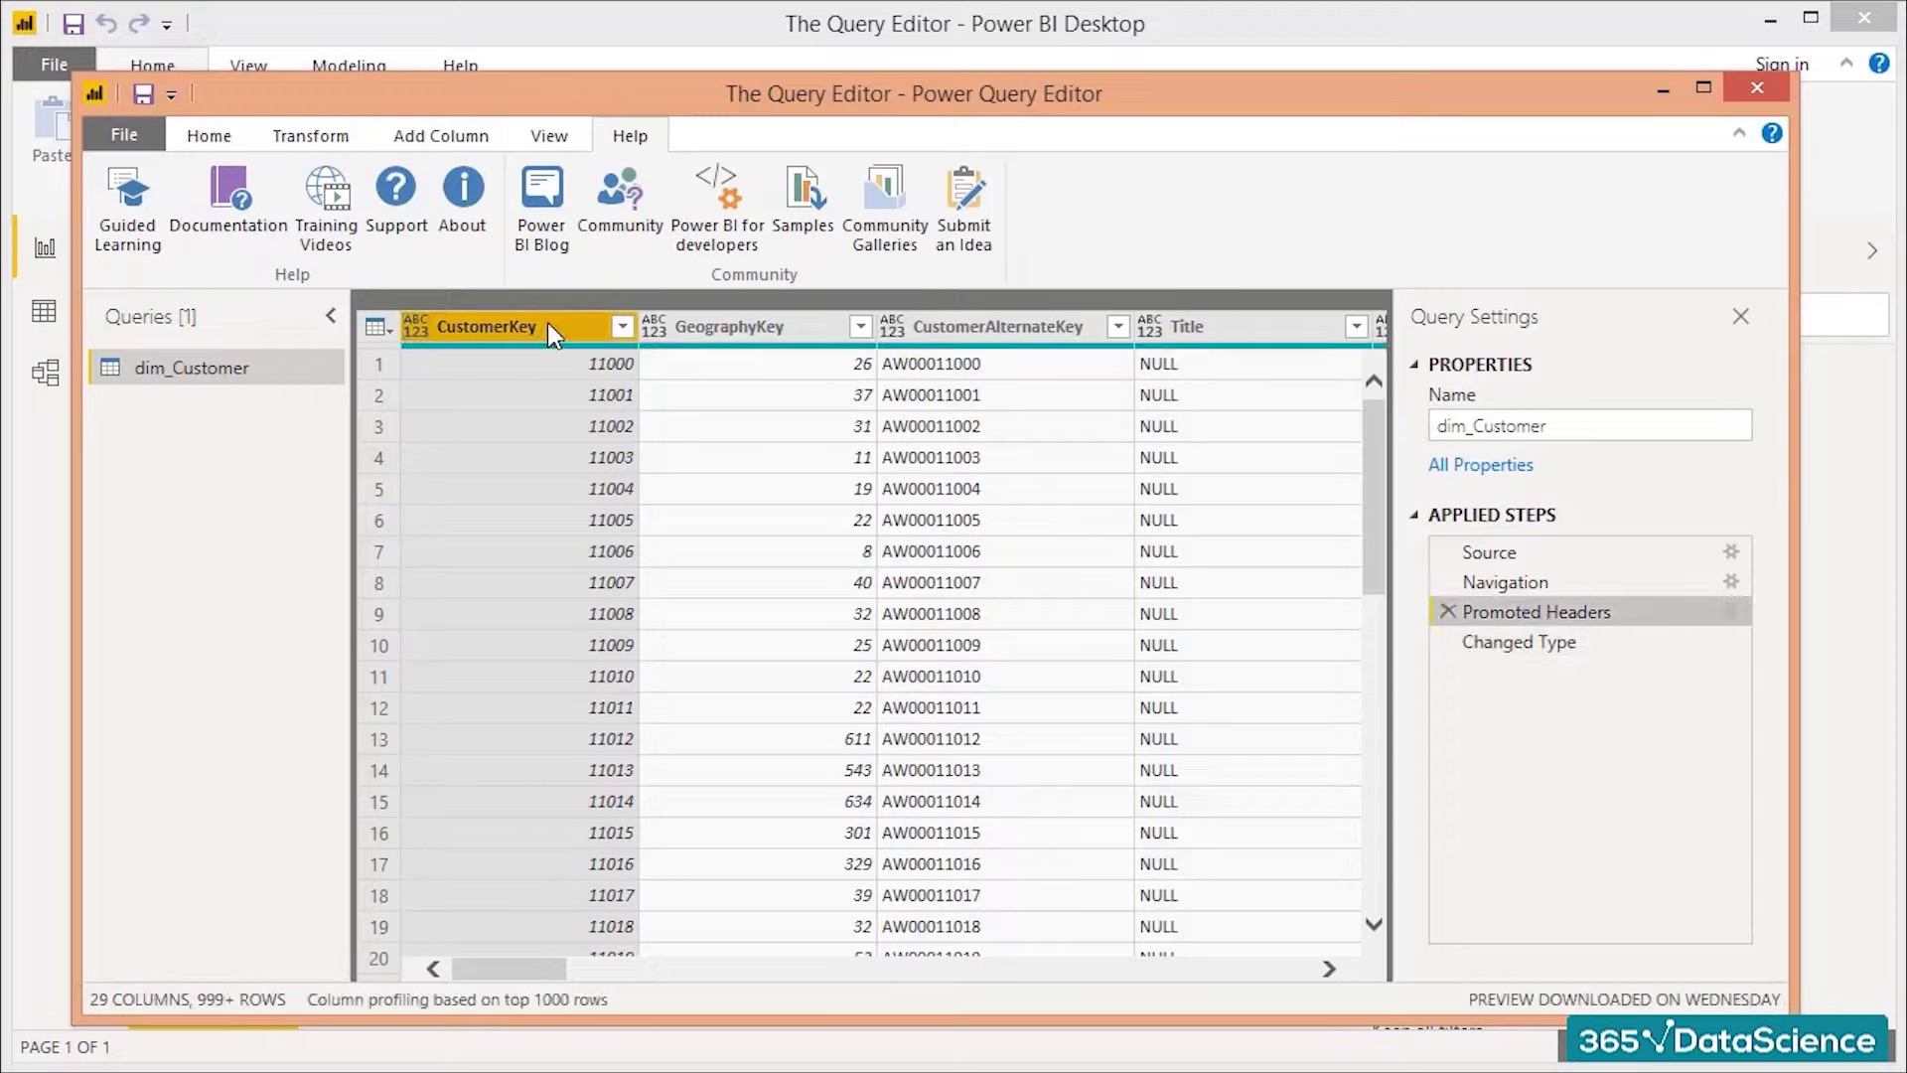
left_click(1503, 641)
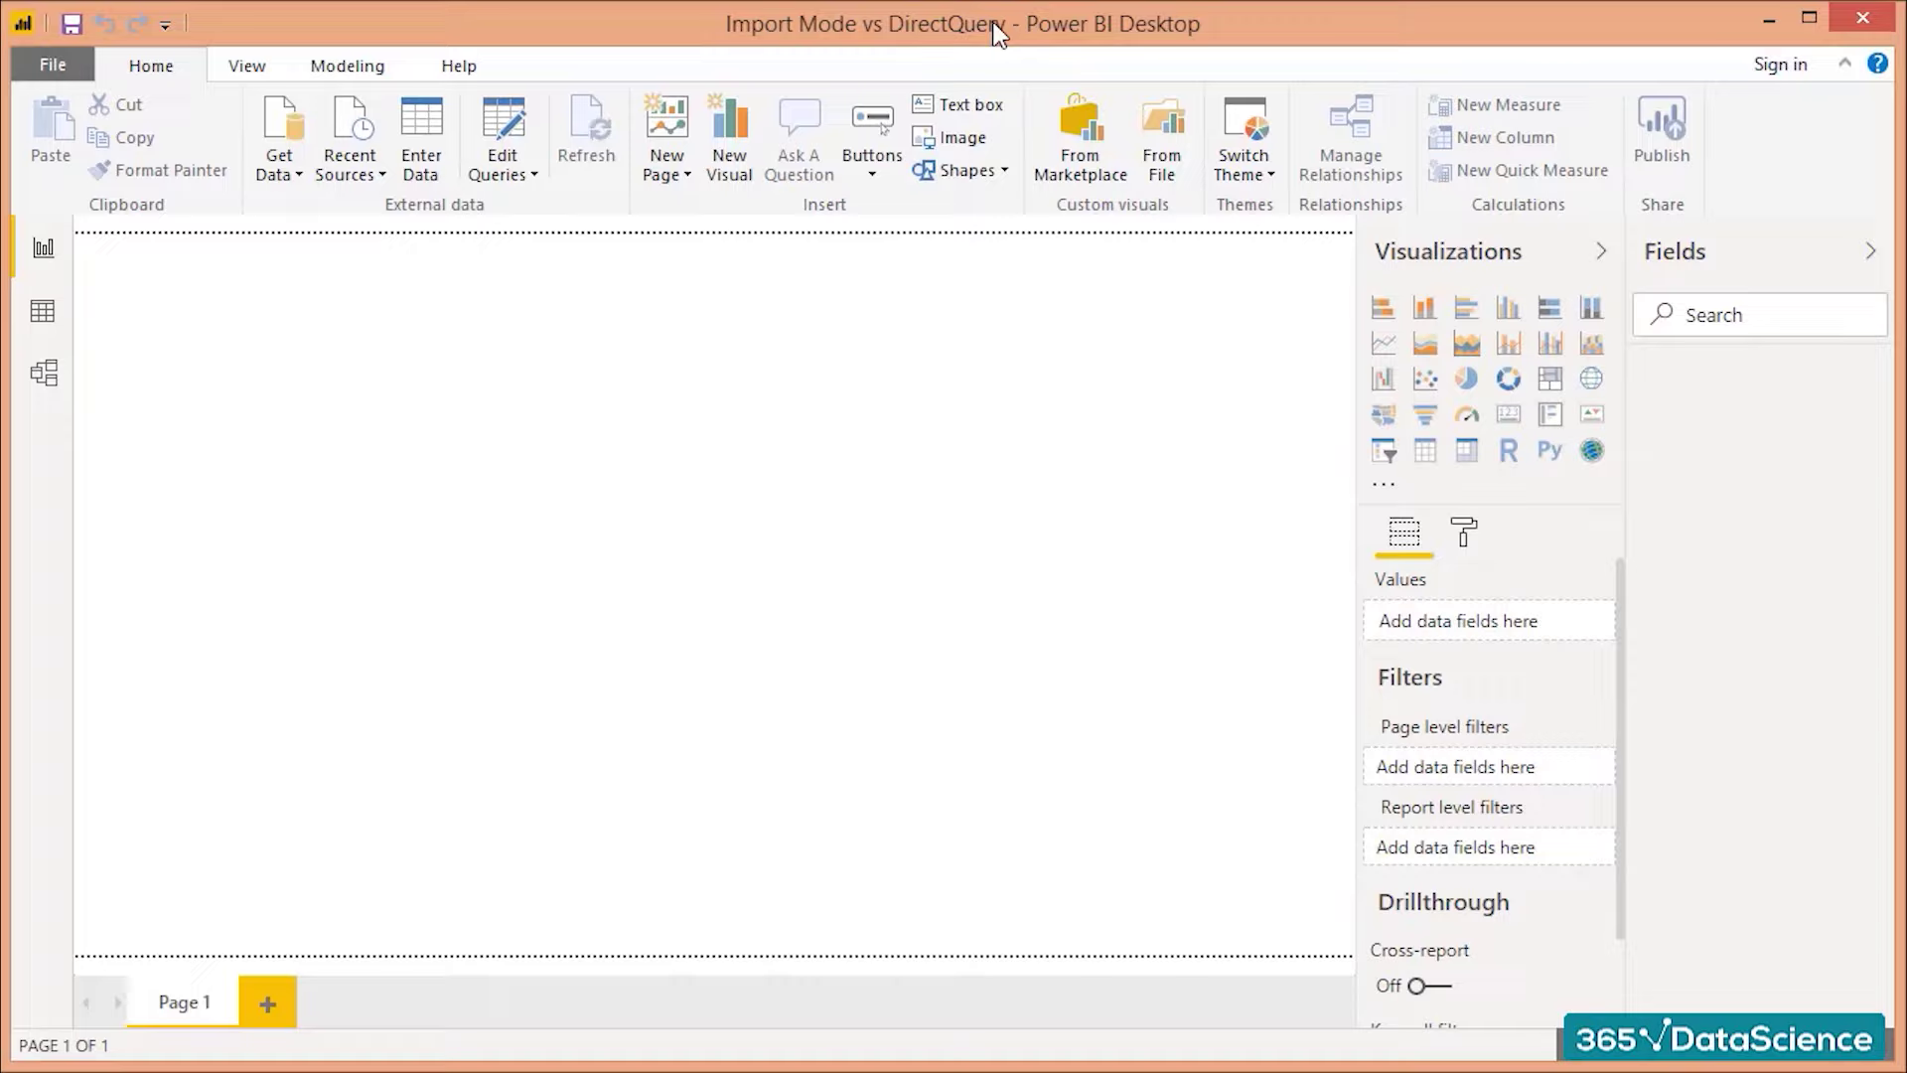
Connect to the SQL Server 'localhost' in Import mode
left_click(285, 183)
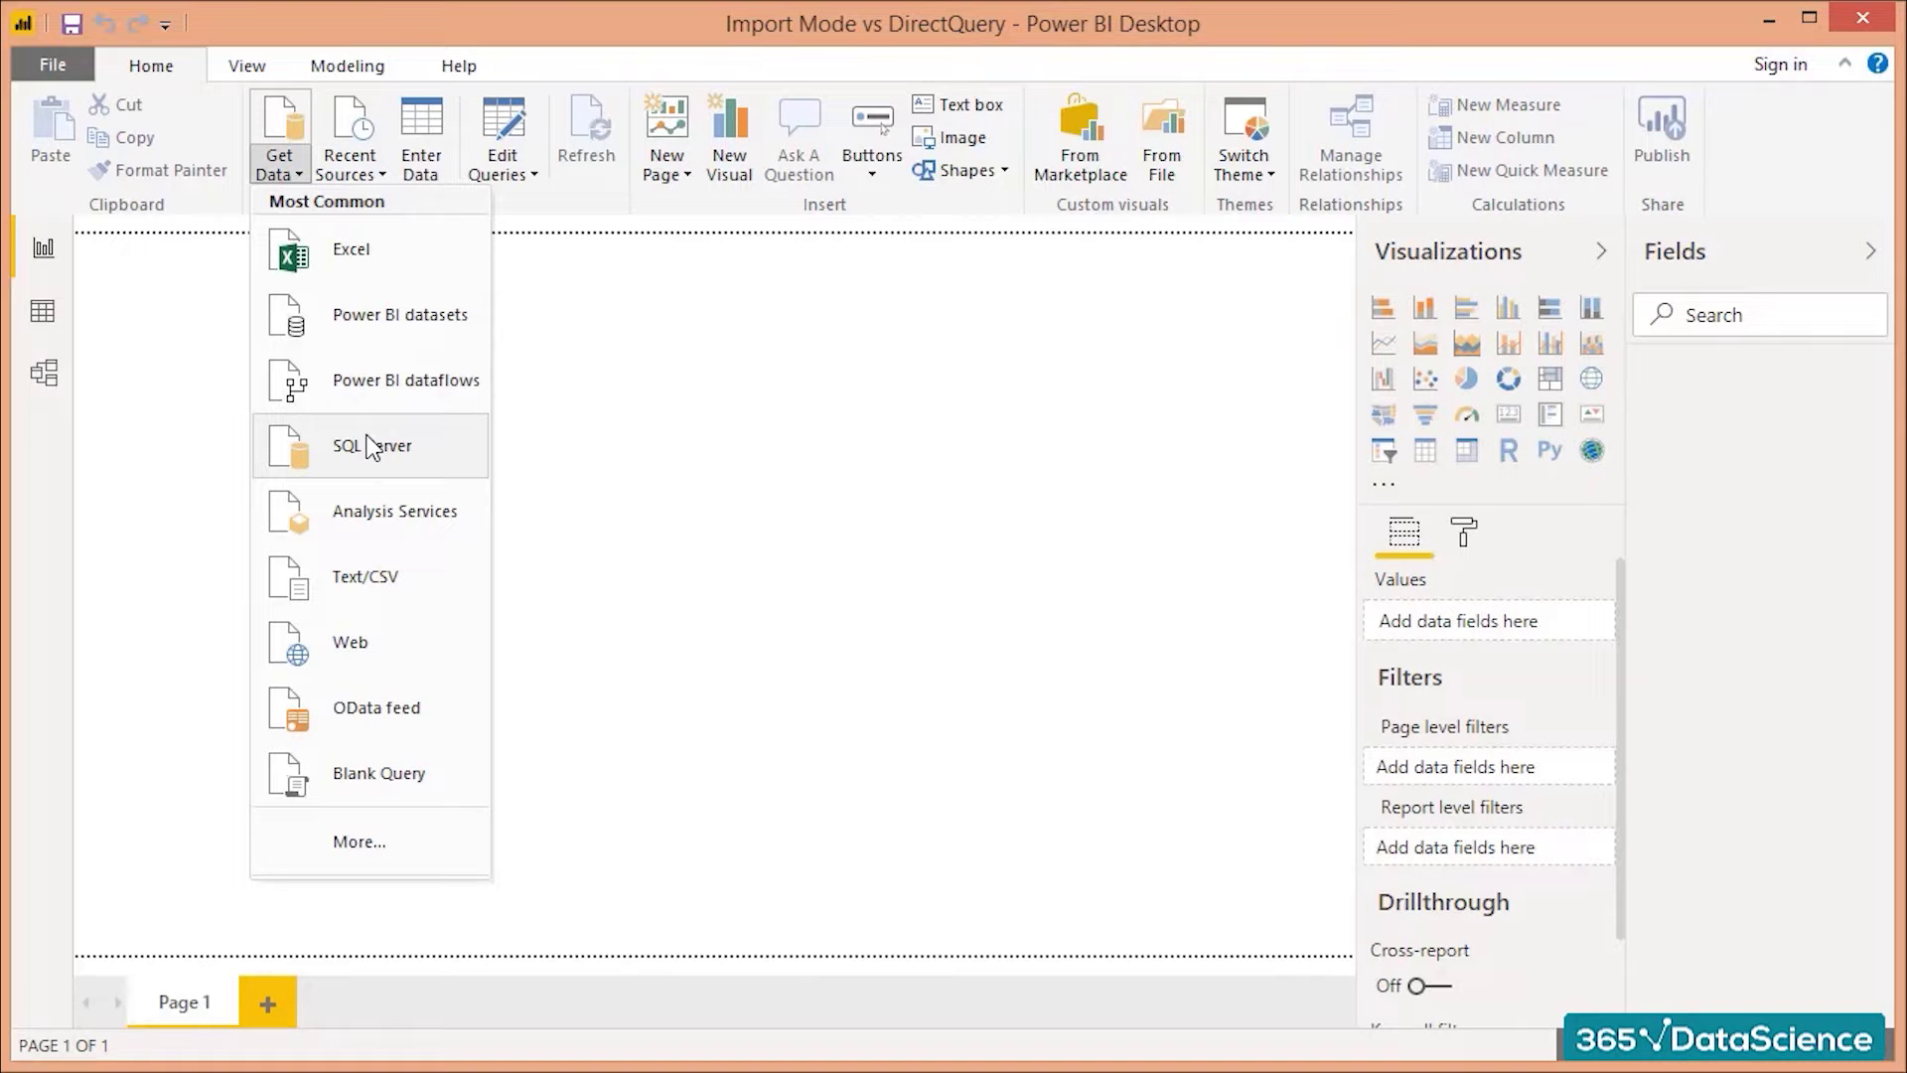
left_click(371, 447)
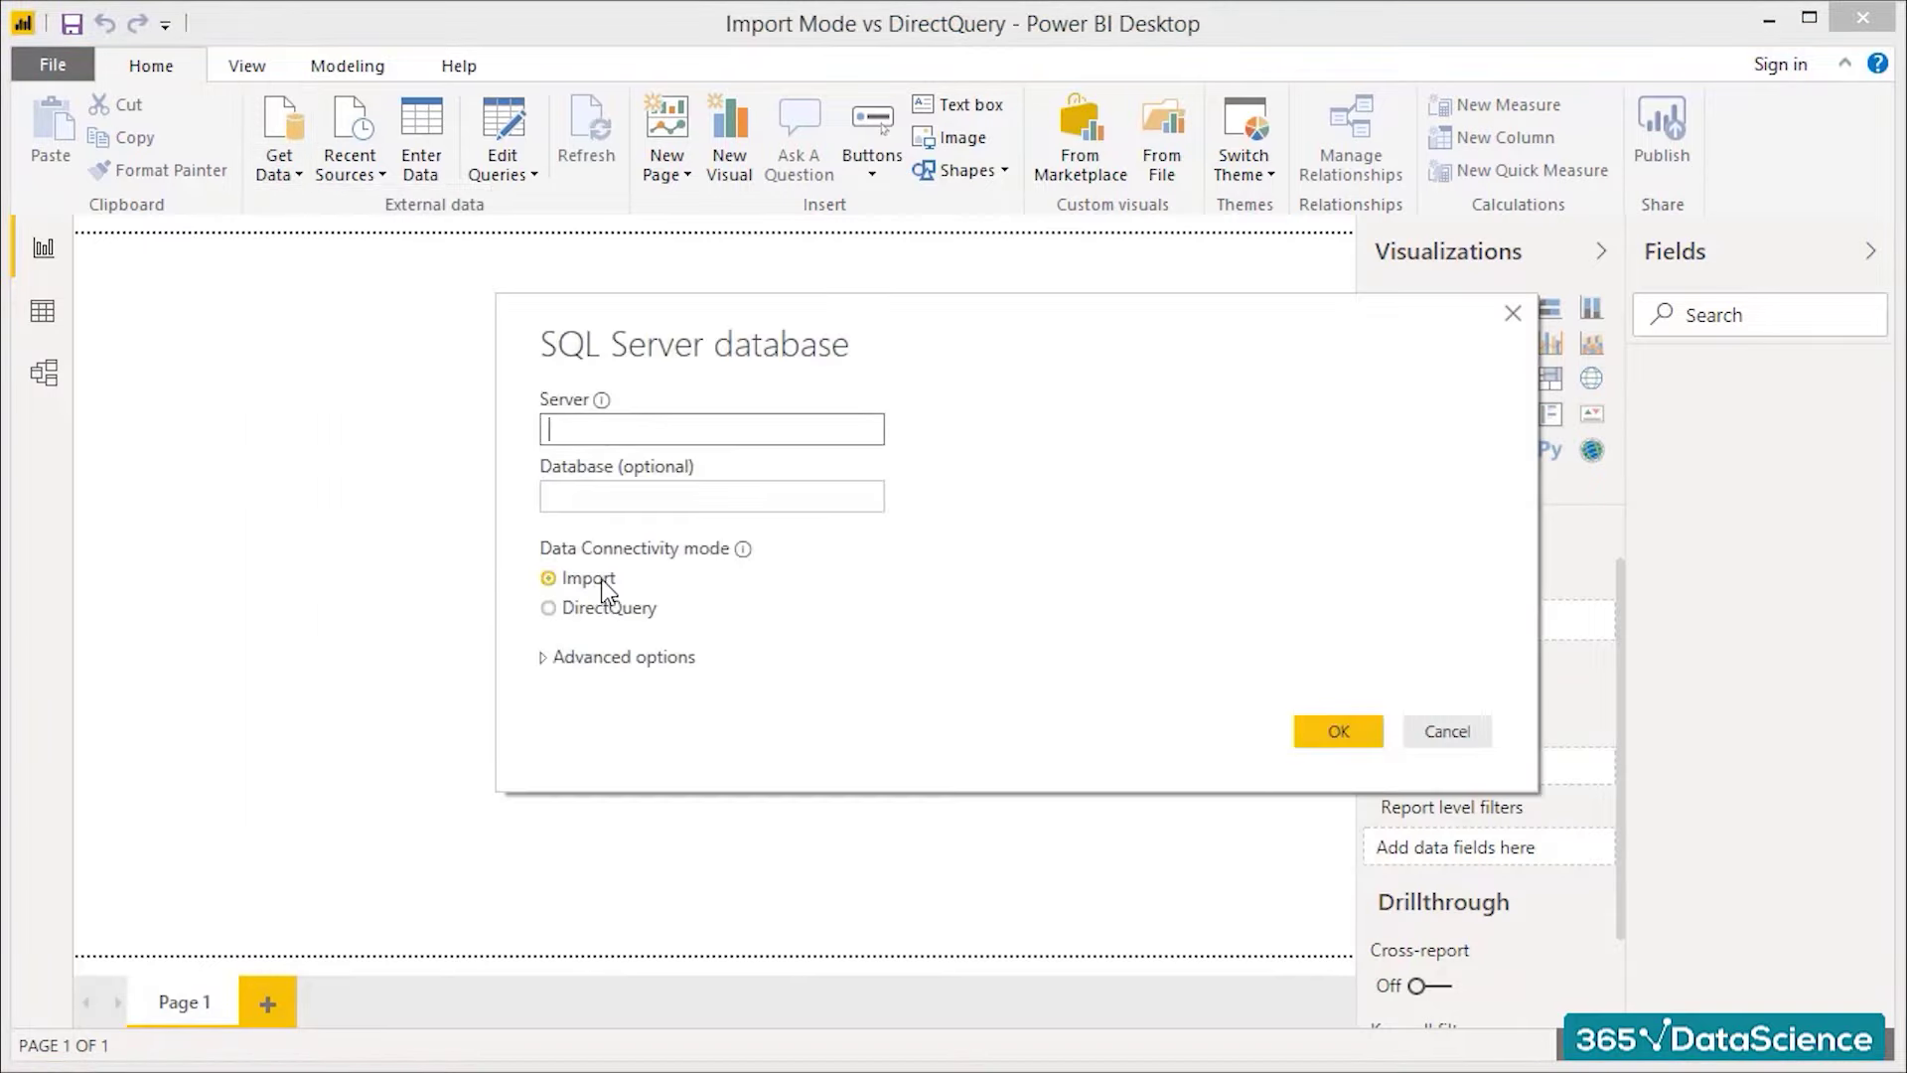
left_click(689, 427)
type("localhost")
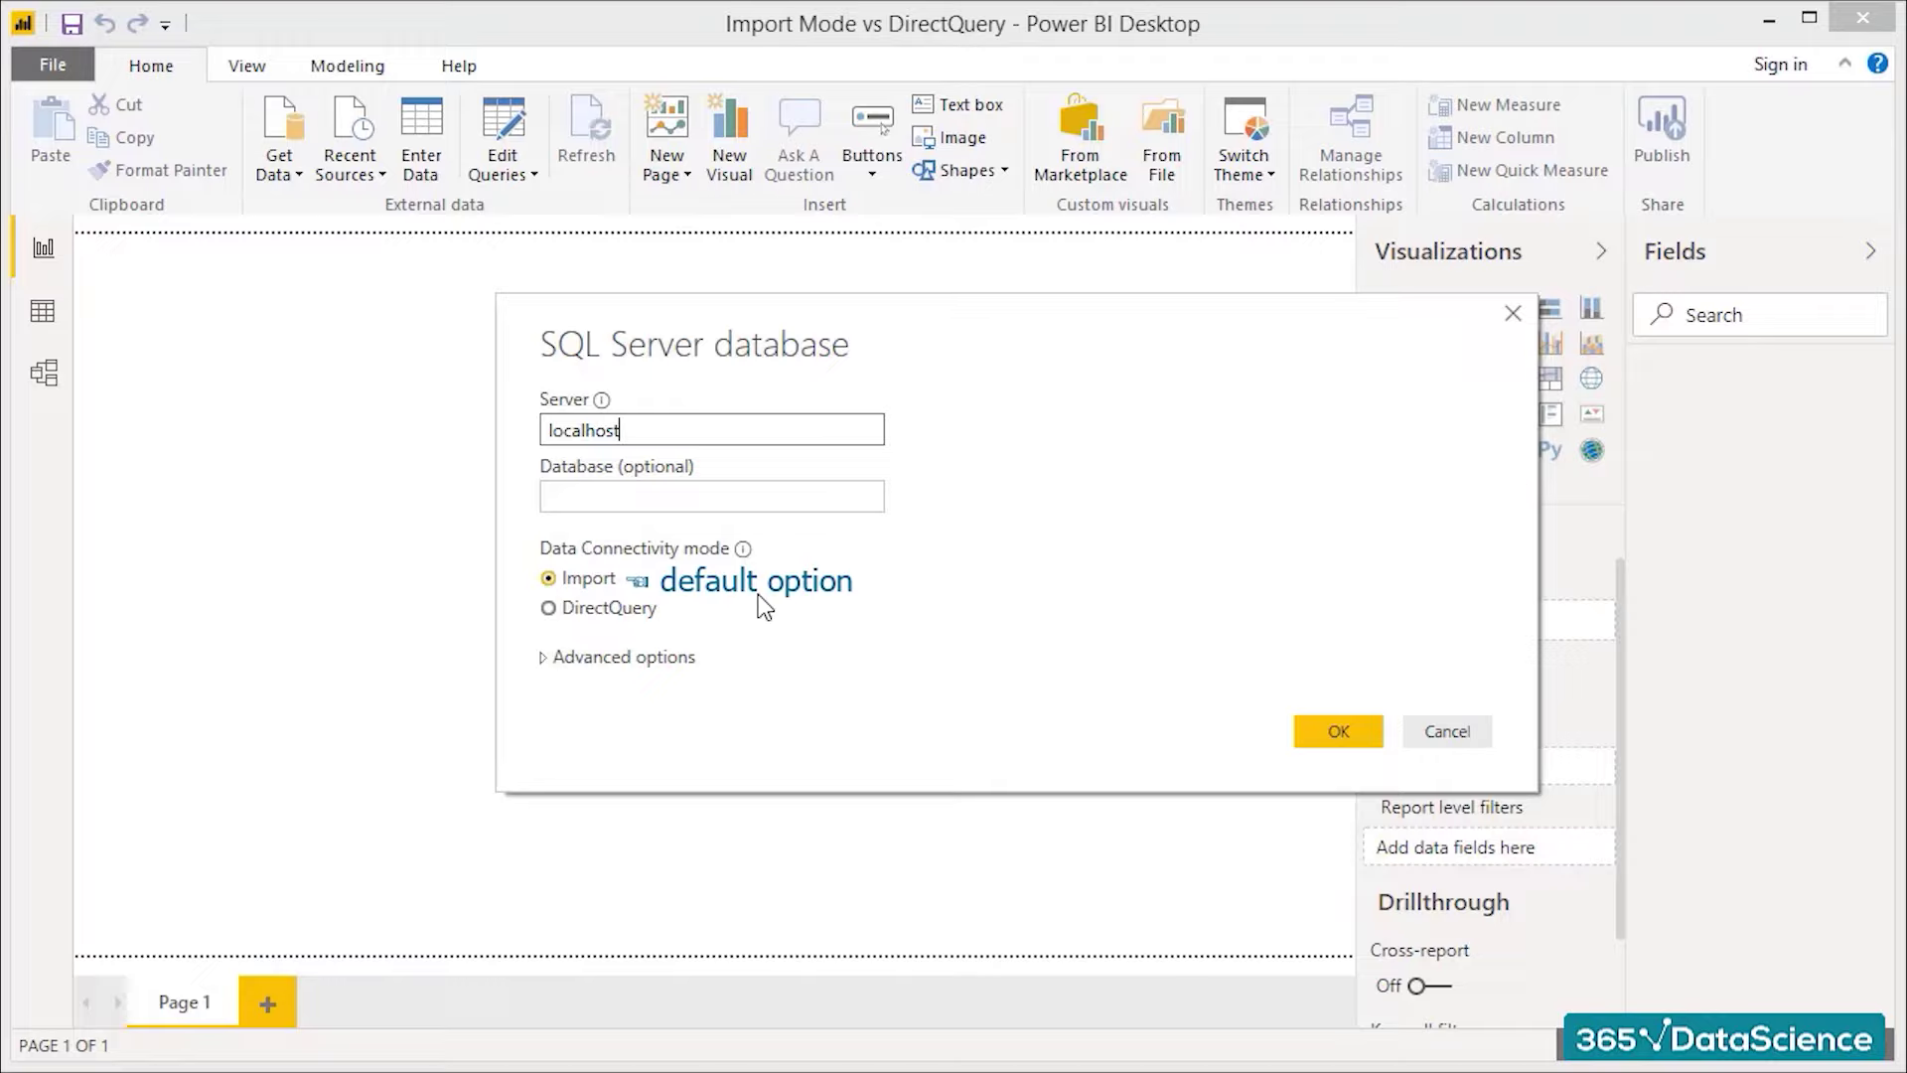
left_click(1344, 735)
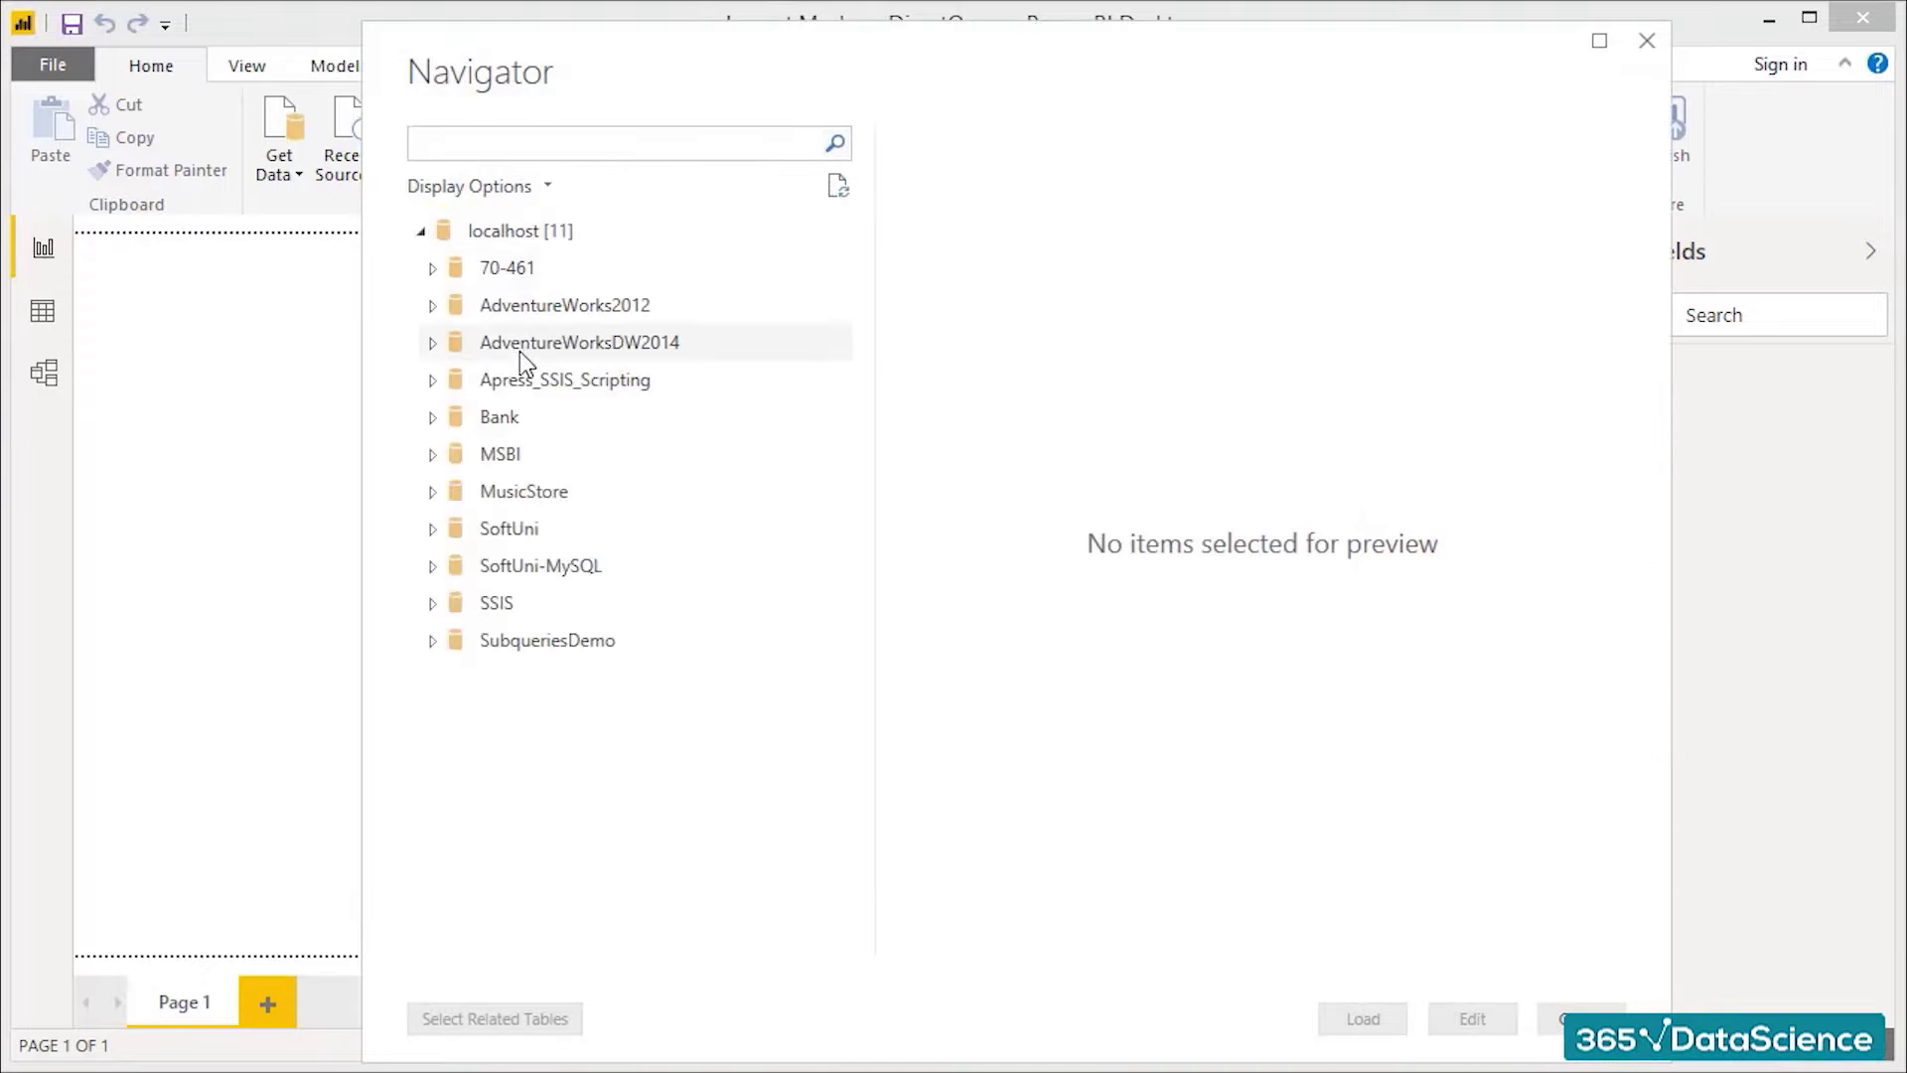
Expand AdventureWorksDW2014, preview DimCustomer, then close the Navigator without loading anything
left_click(433, 344)
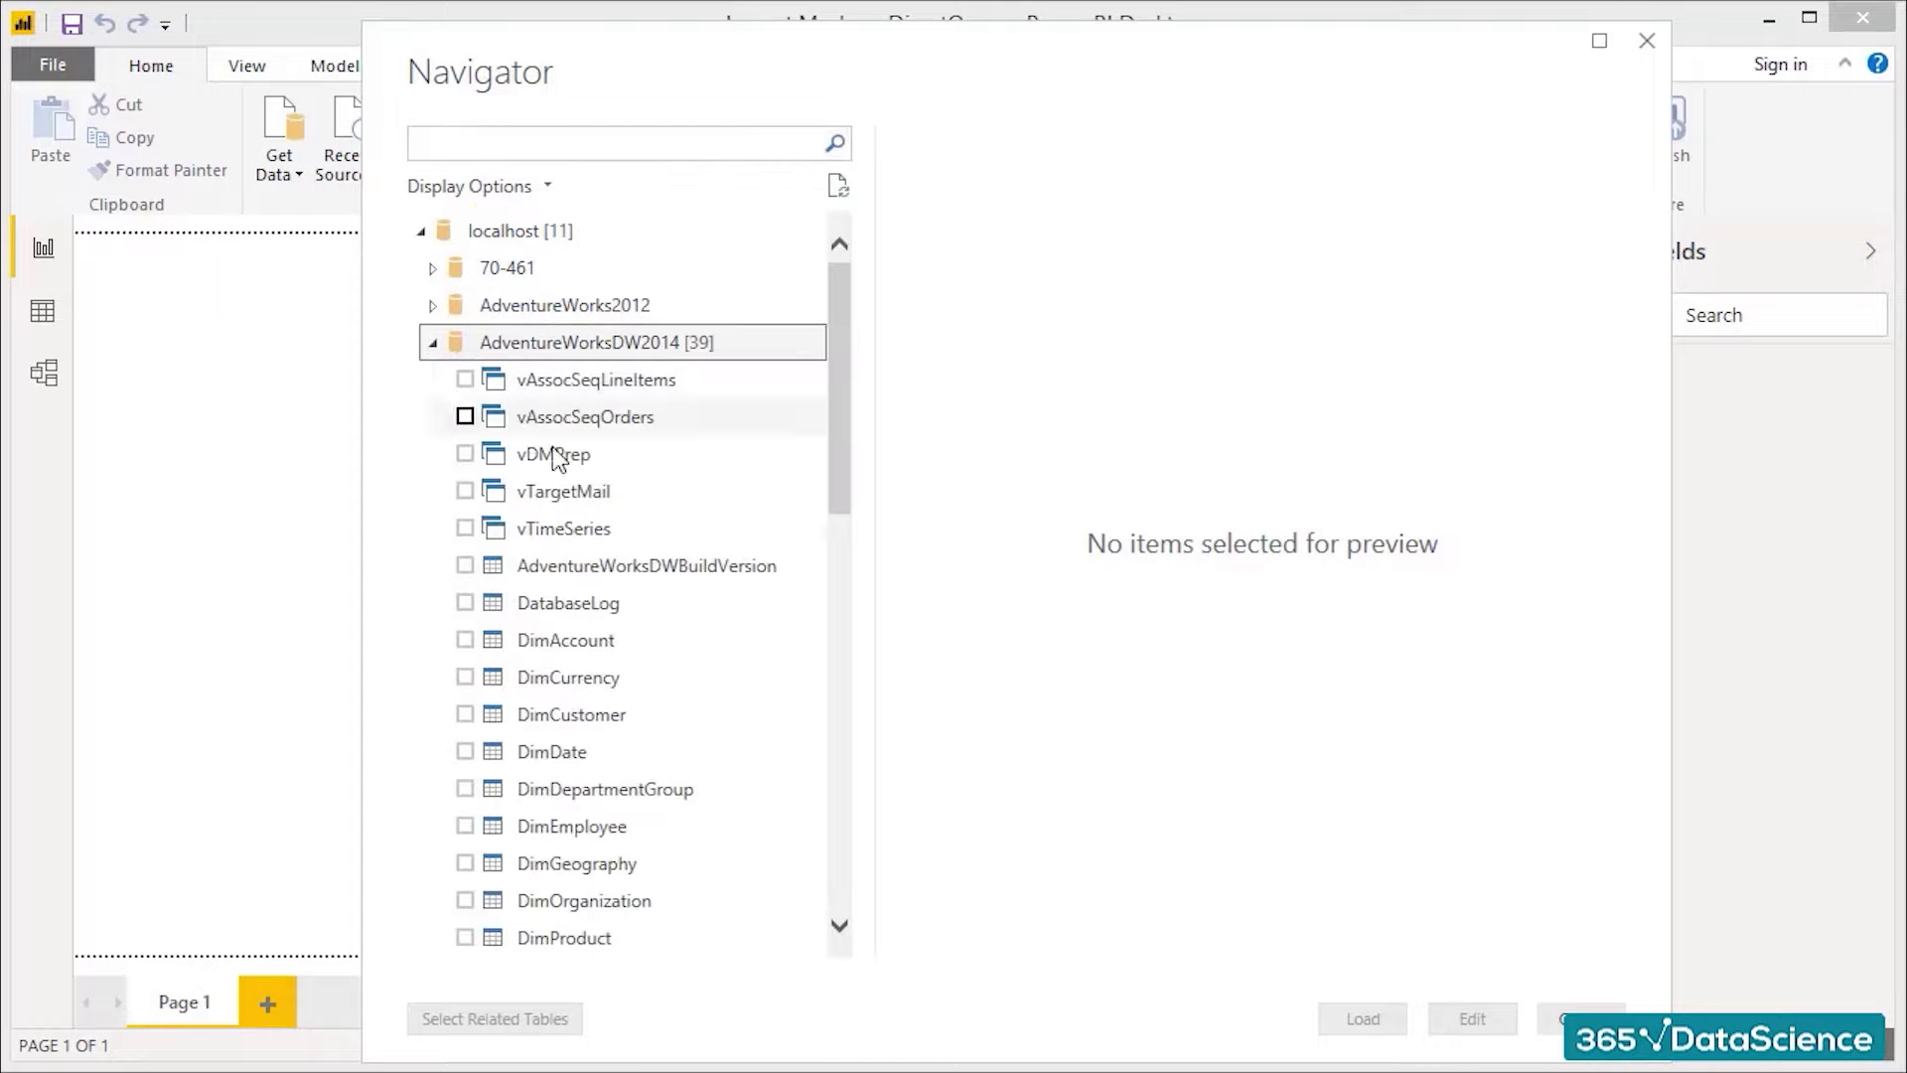
scroll(610, 499, "down", 2)
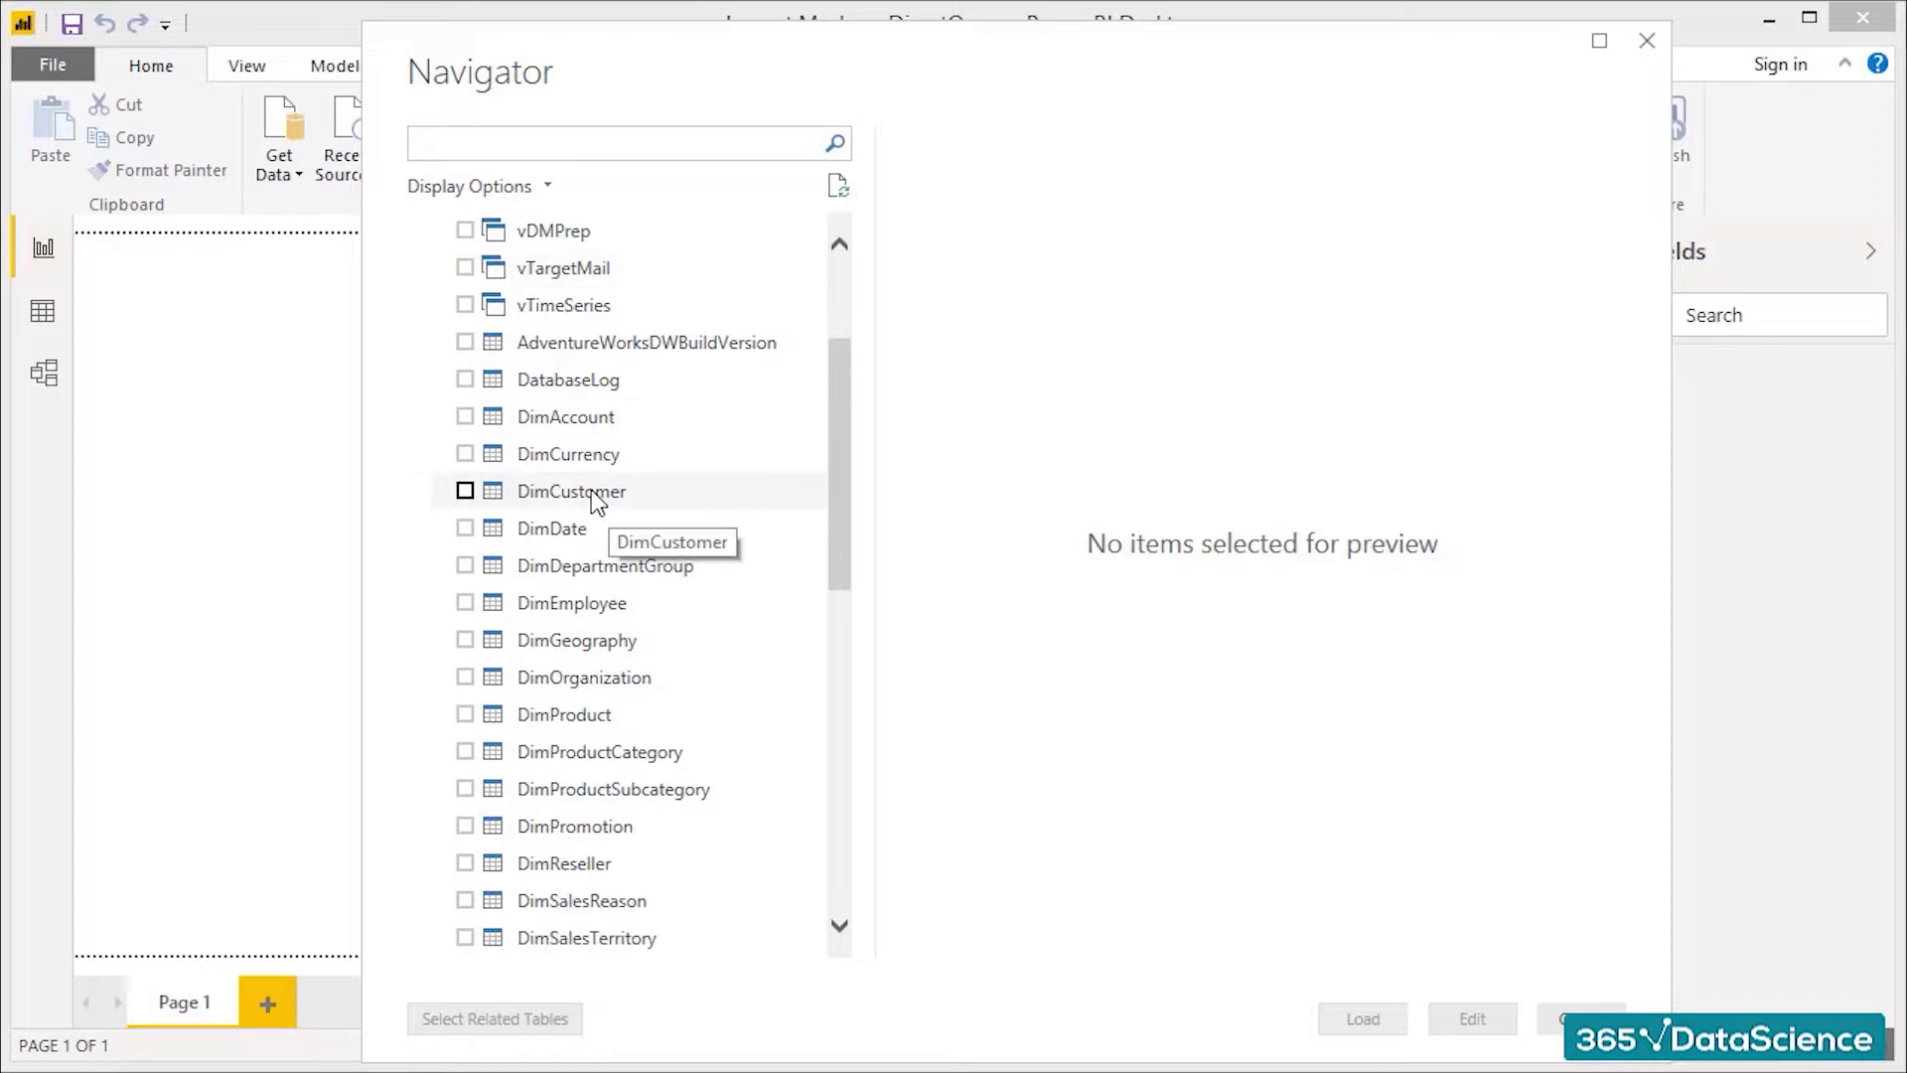
left_click(592, 490)
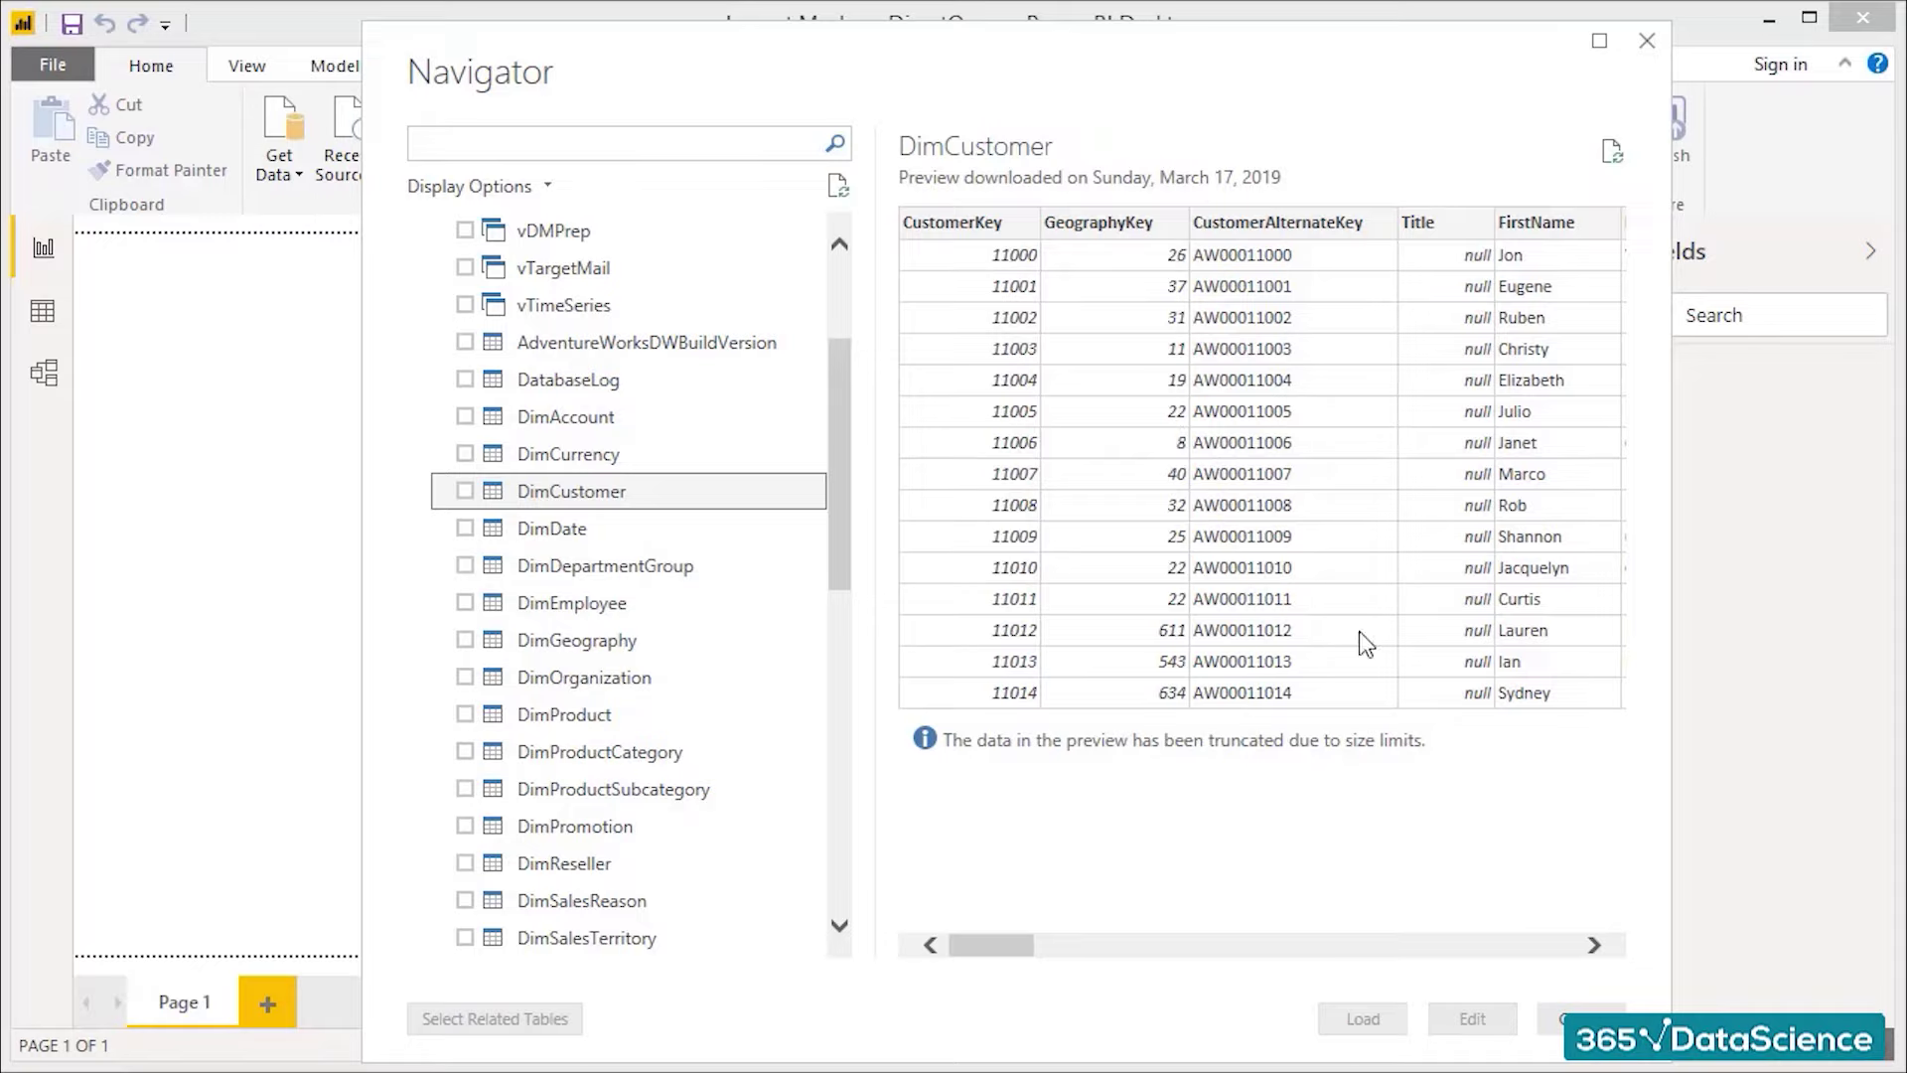
left_click(1647, 43)
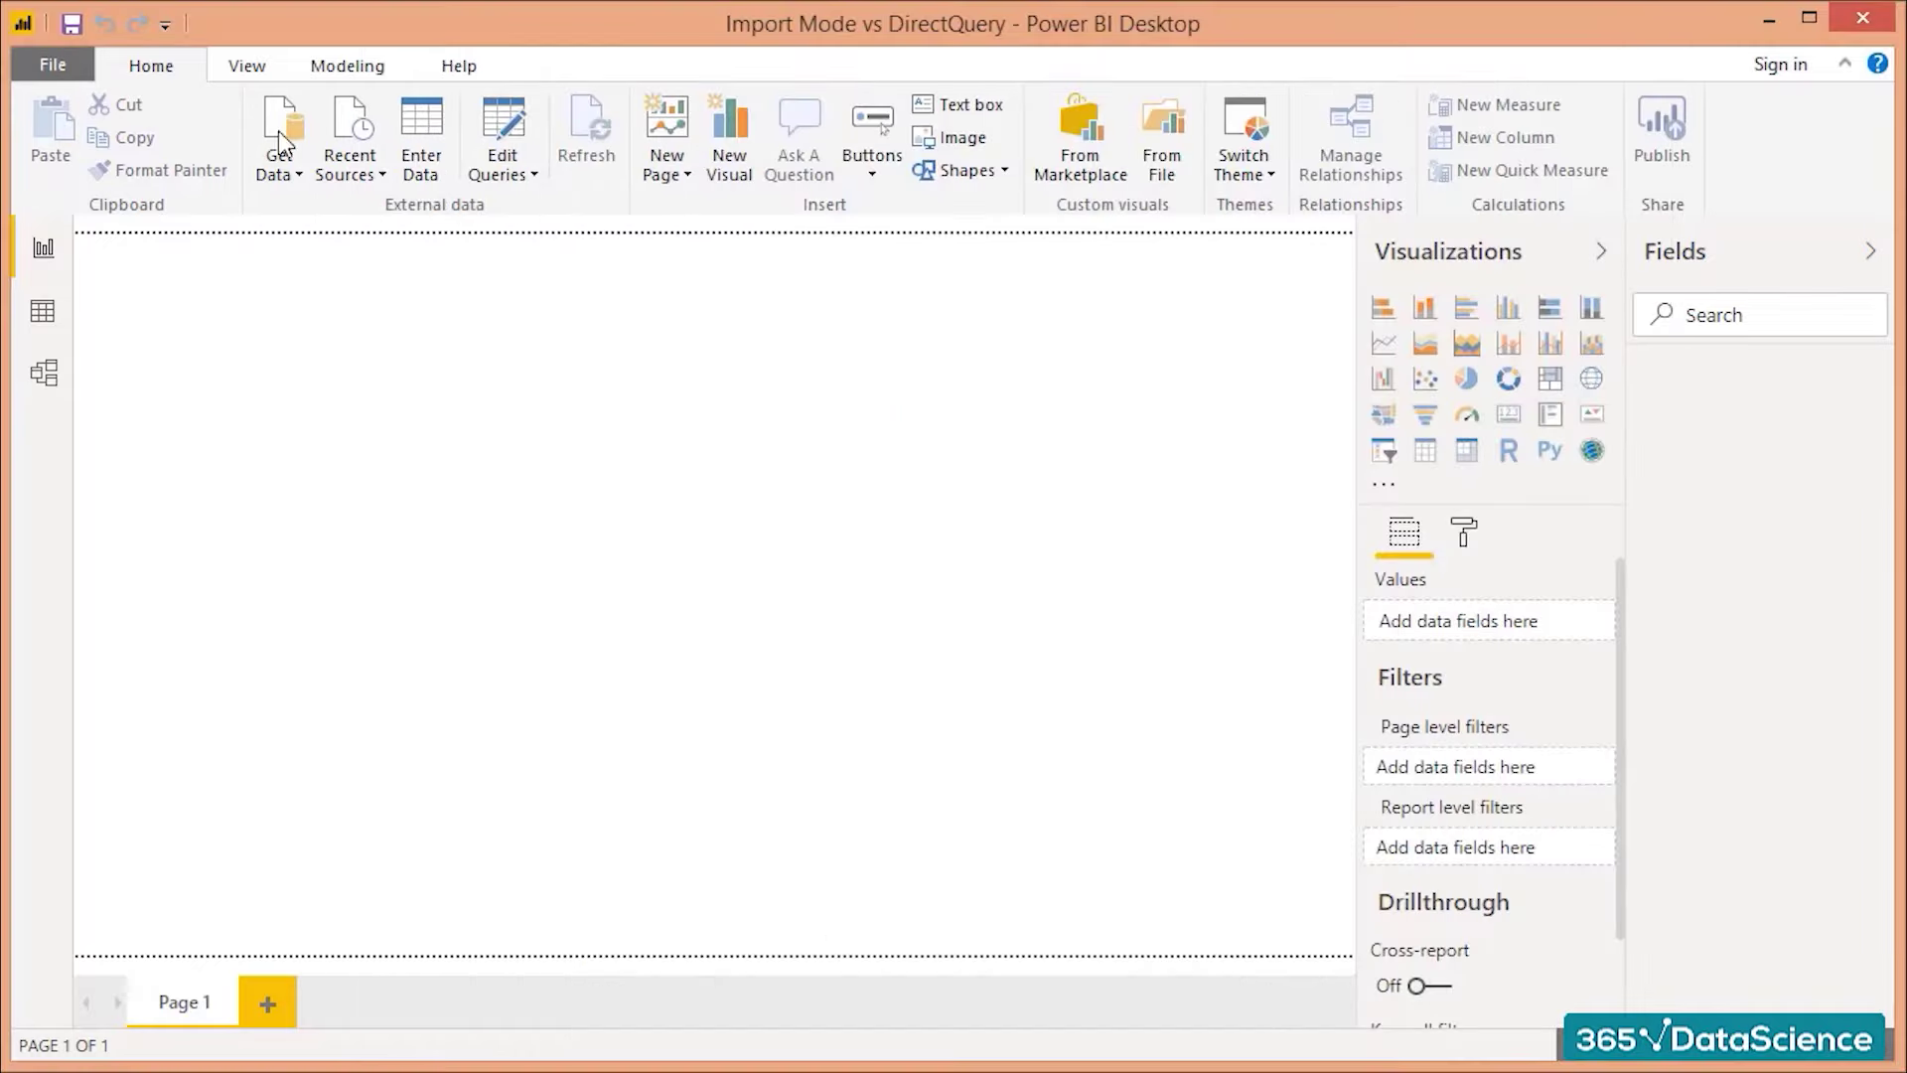
Connect to the SQL Server 'localhost' using DirectQuery mode
left_click(286, 177)
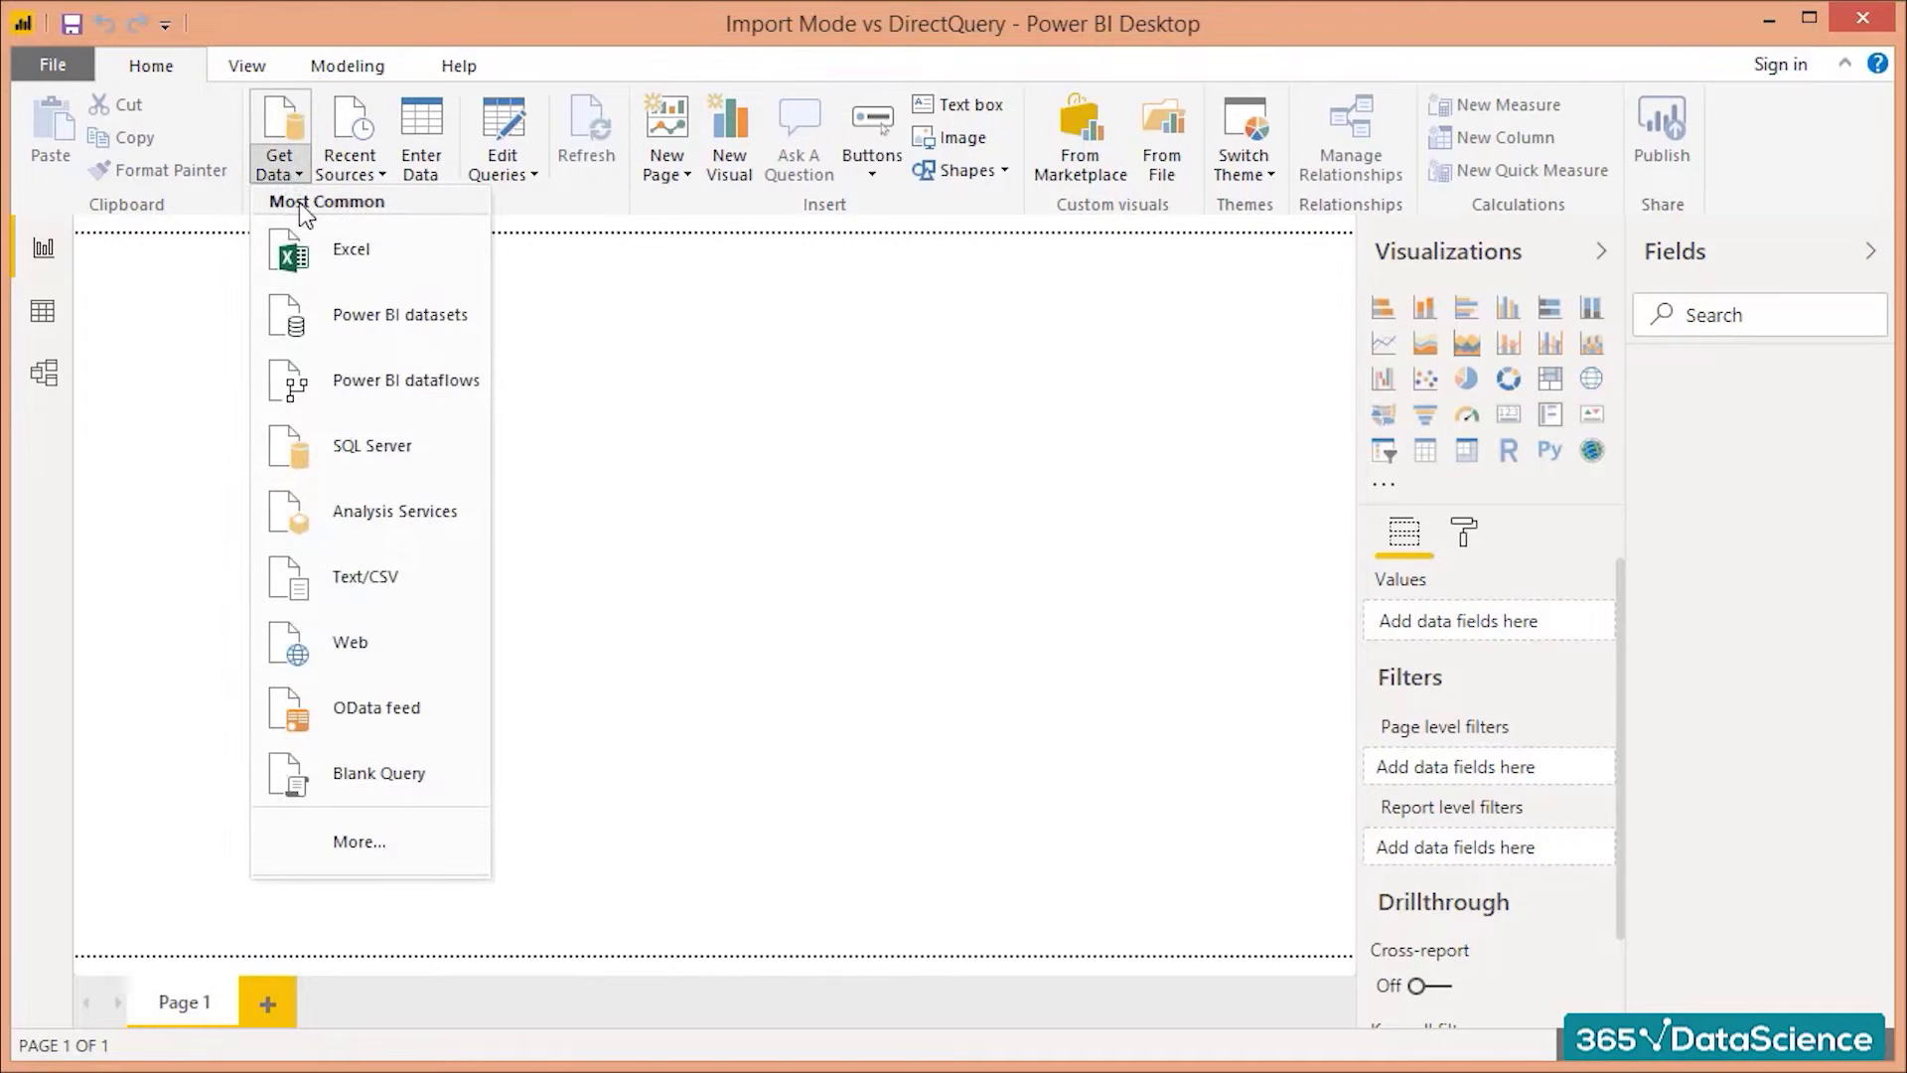
left_click(362, 445)
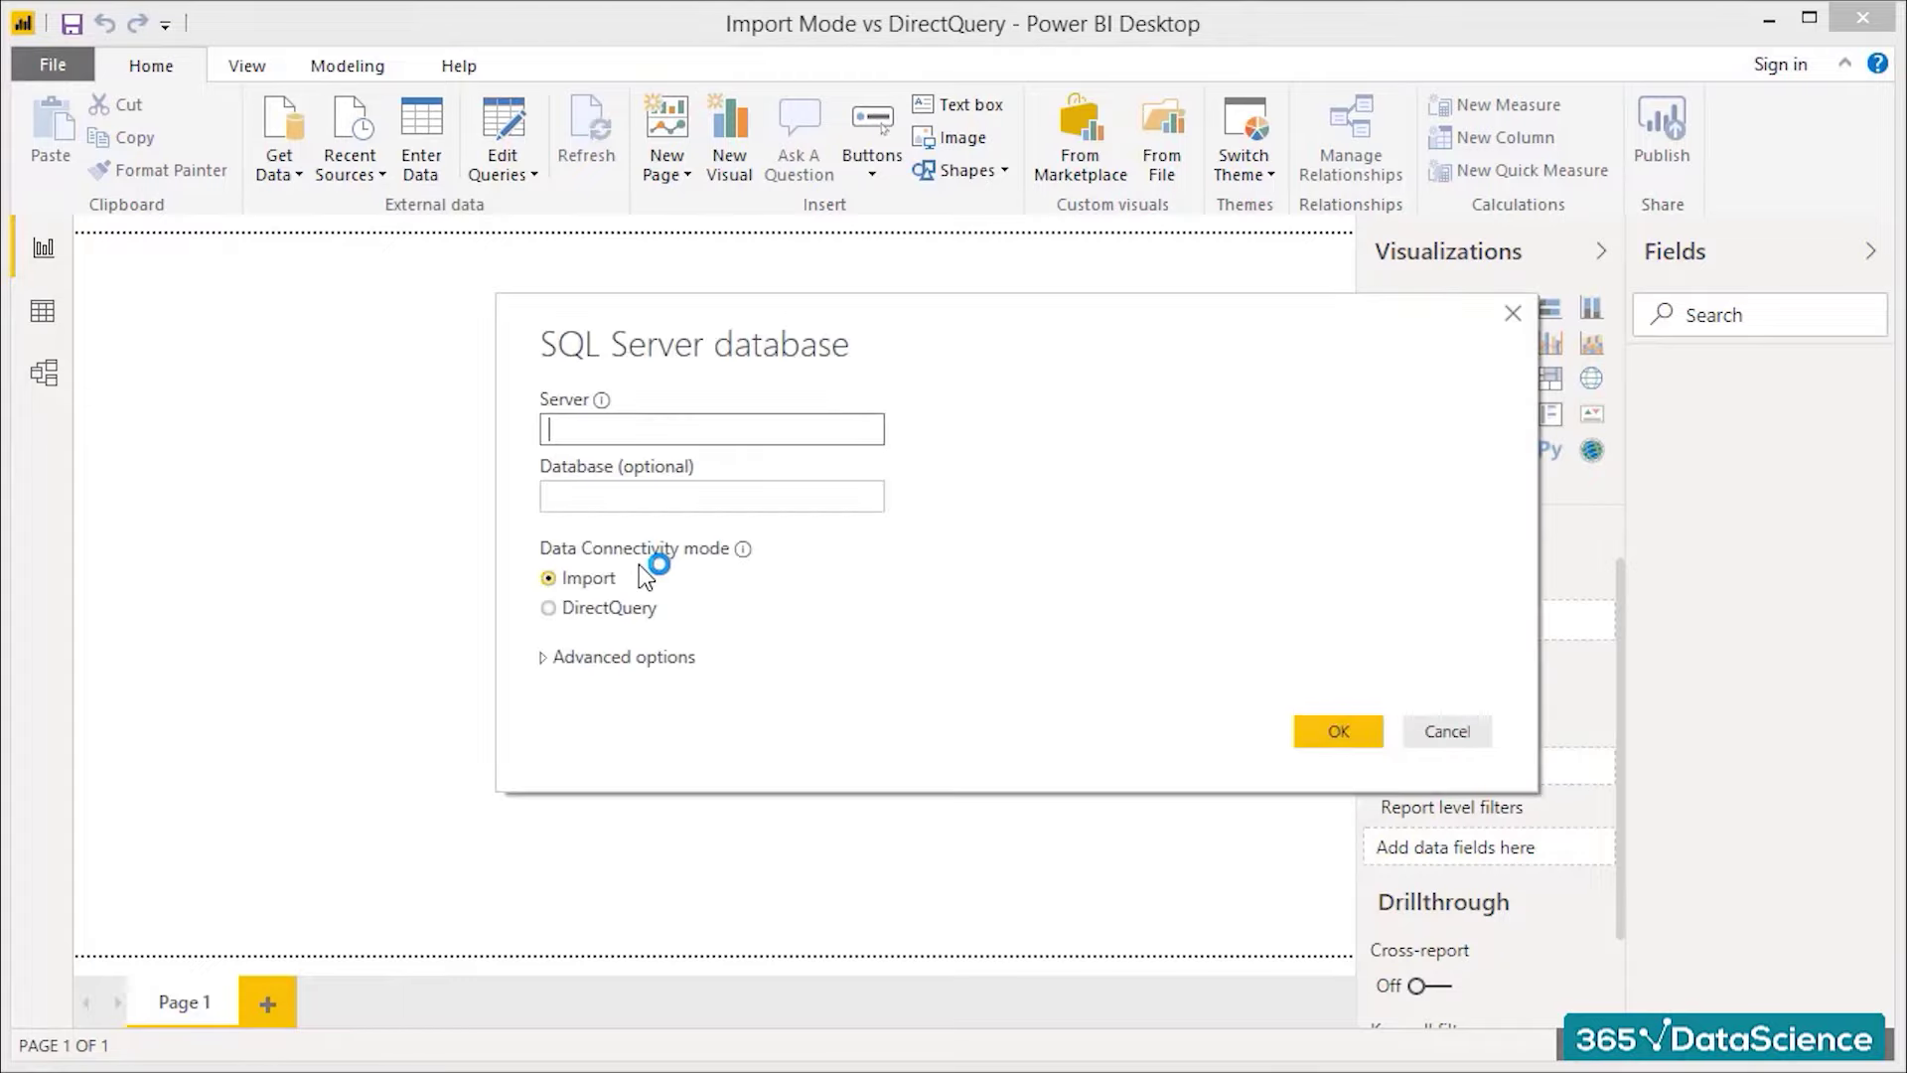
type("localhost")
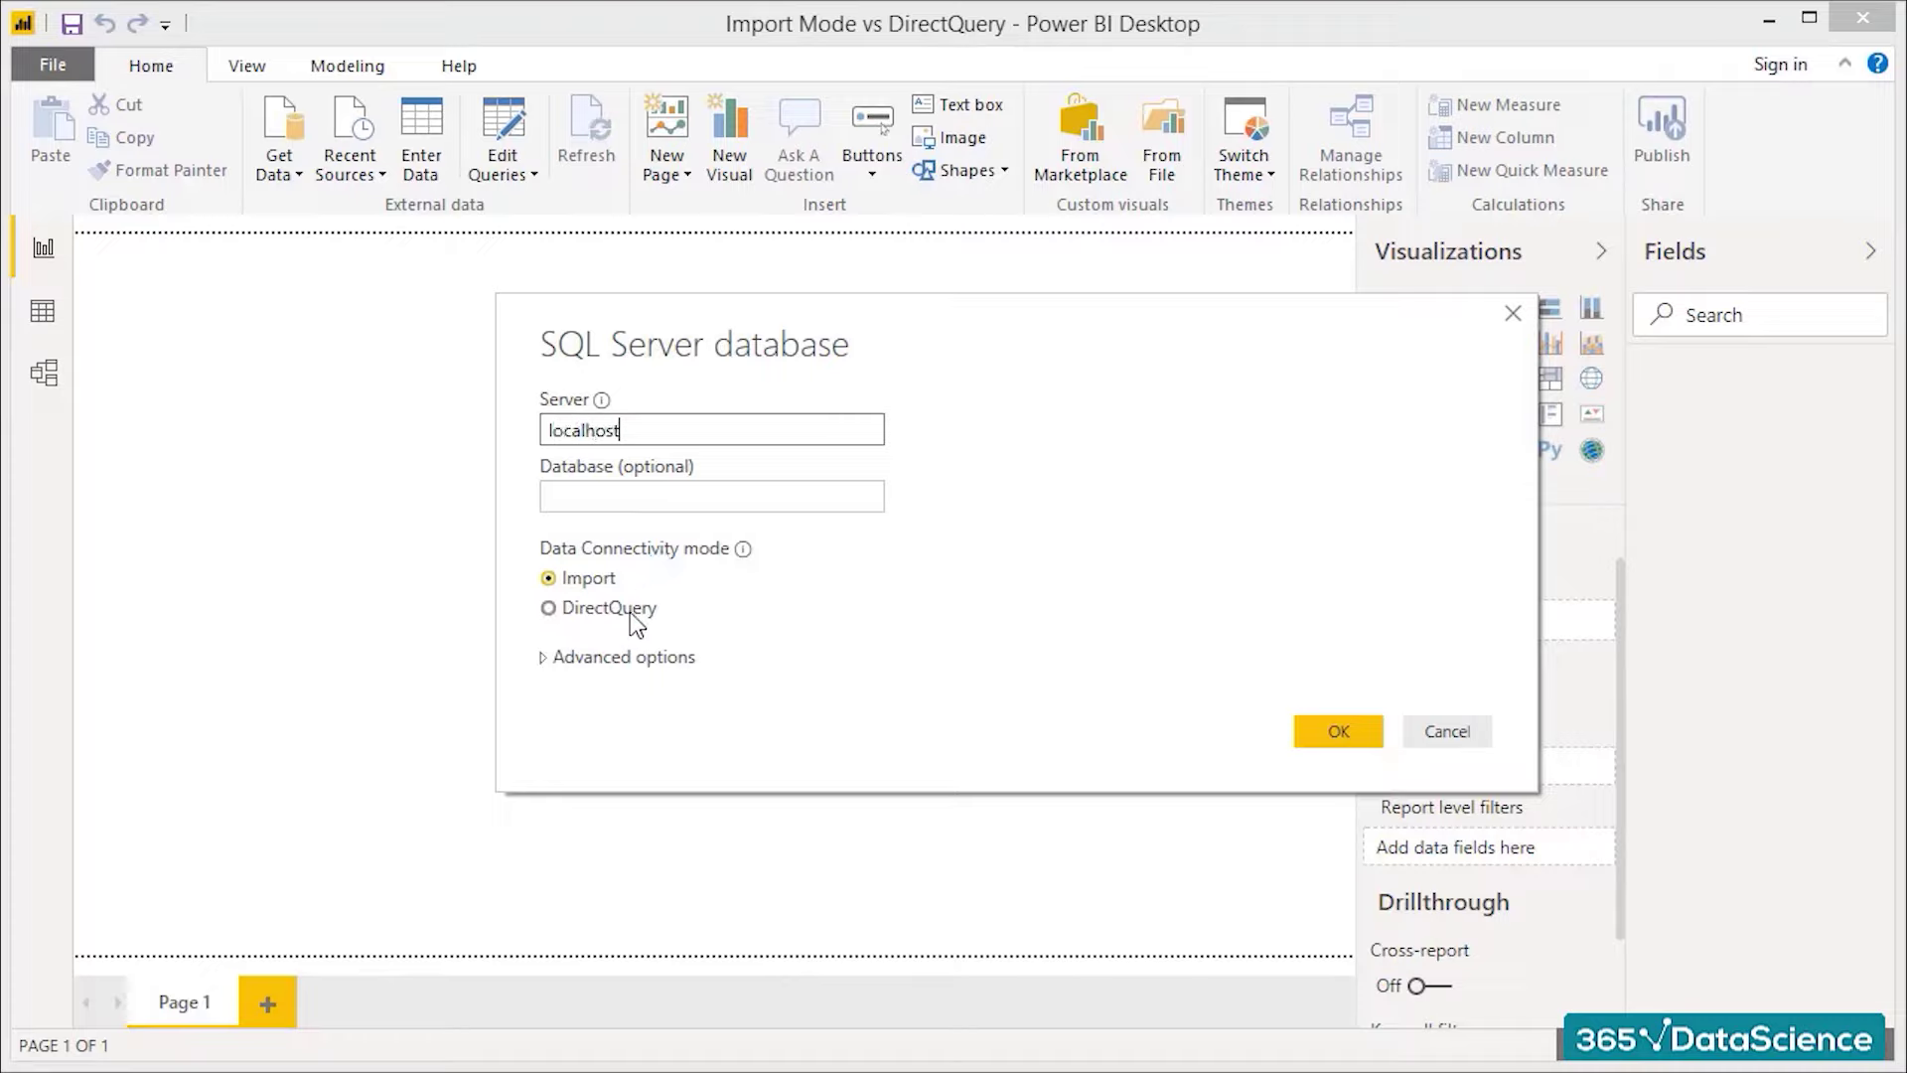
left_click(630, 612)
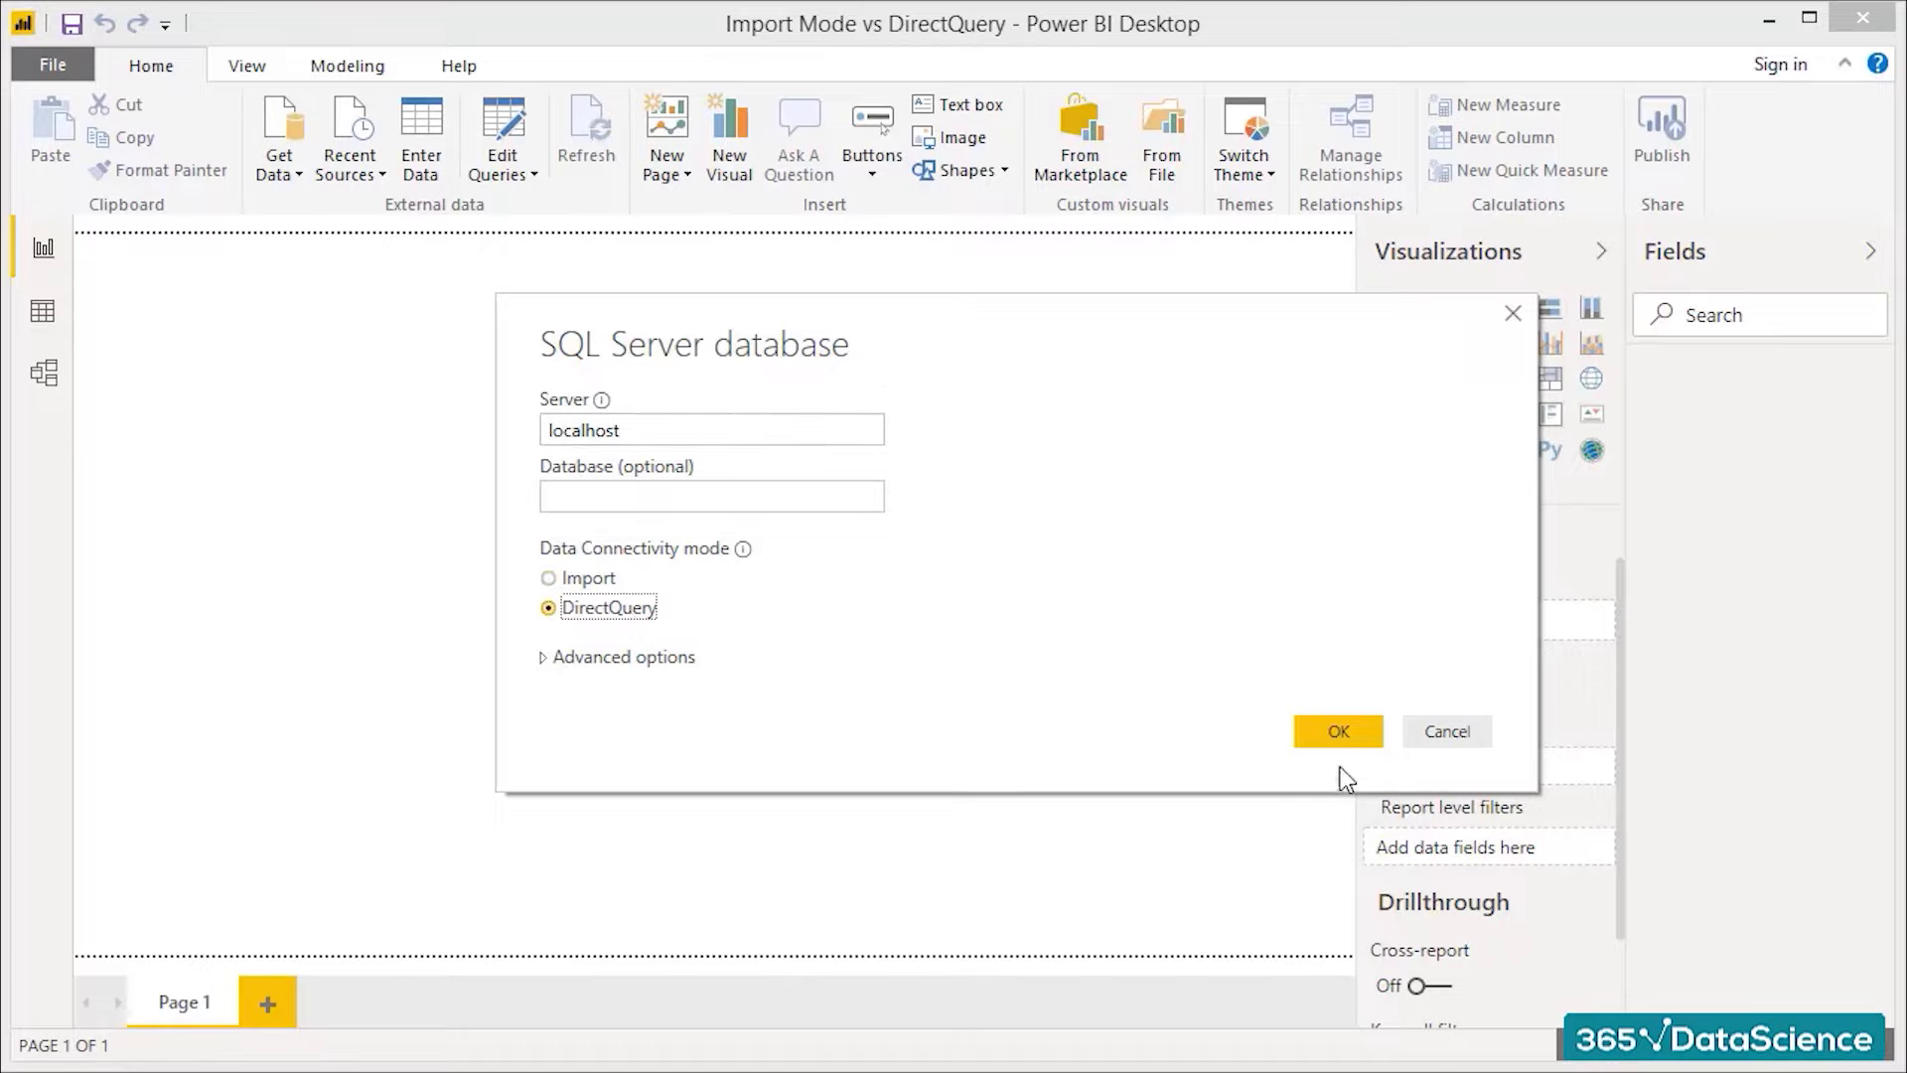
left_click(1309, 735)
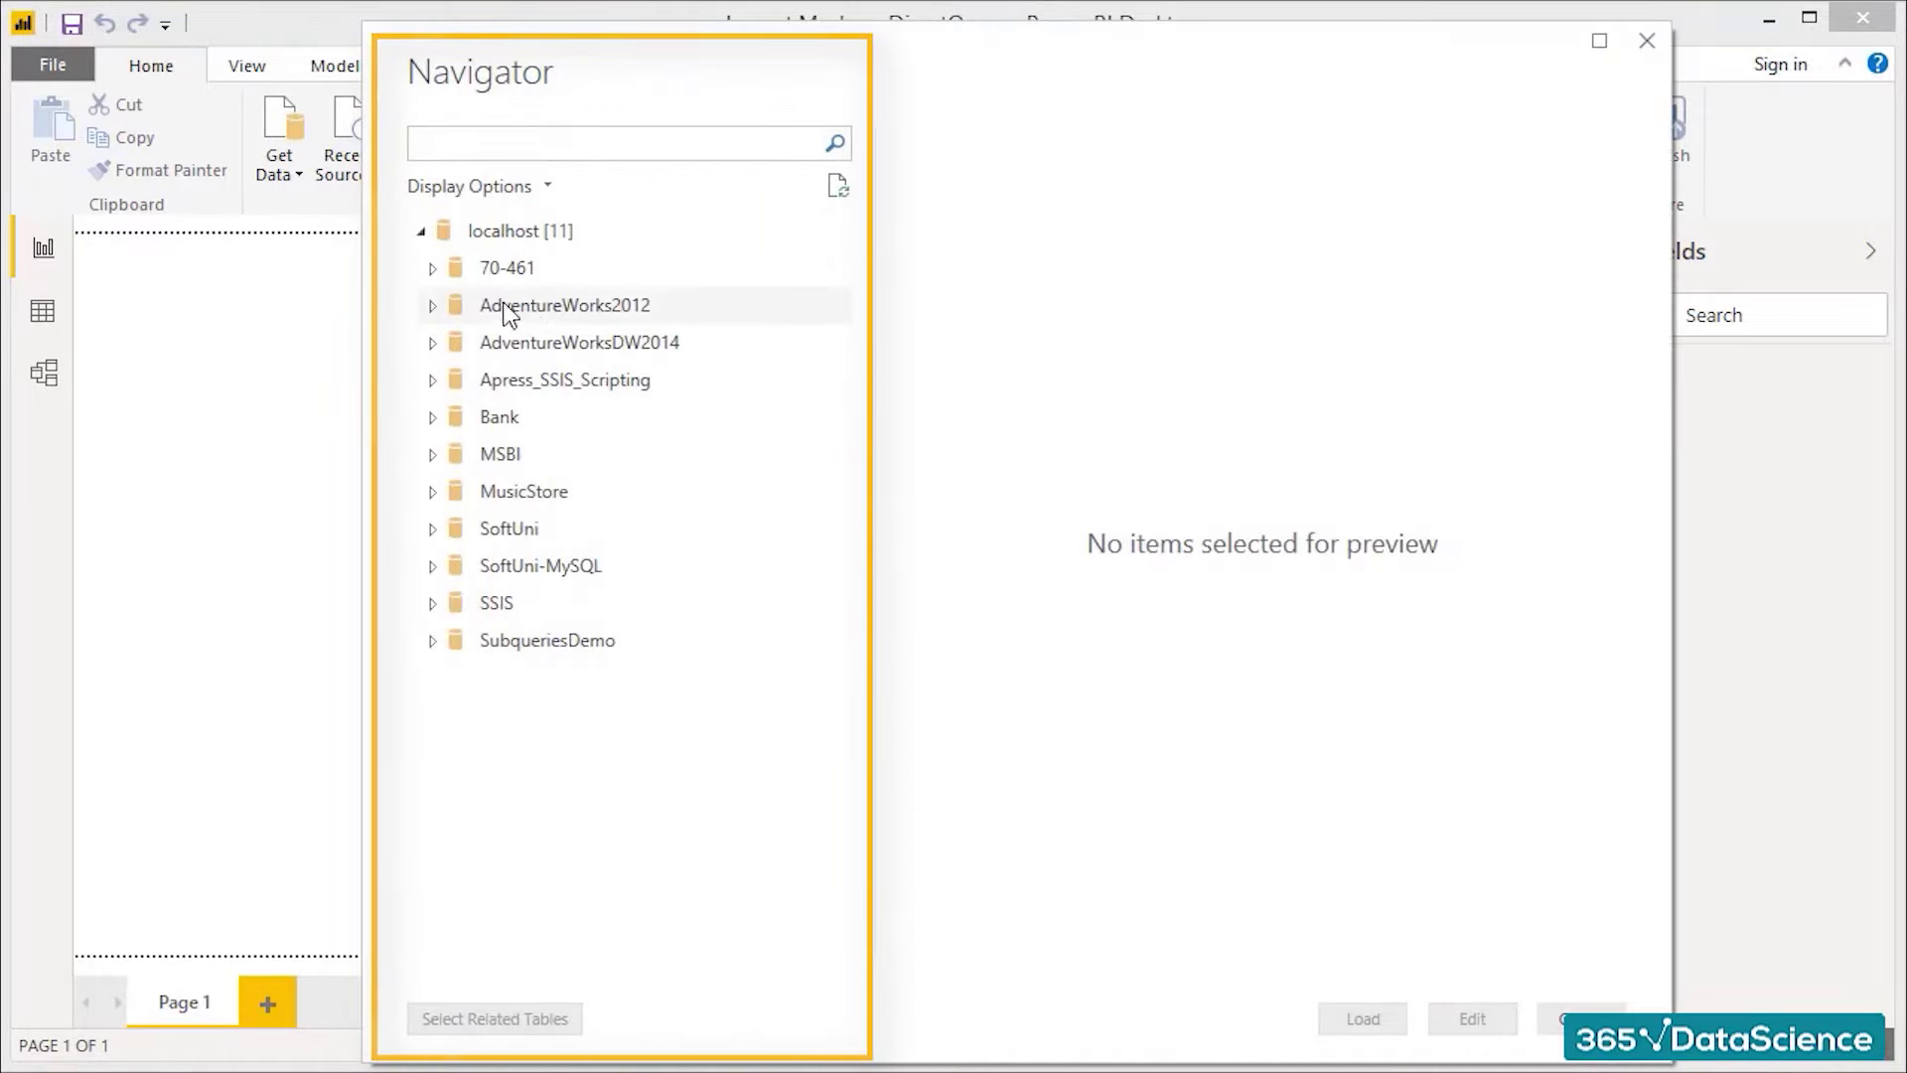
Expand AdventureWorksDW2014, preview DimCustomer then DimDate, leaving DimDate unticked for loading
left_click(433, 342)
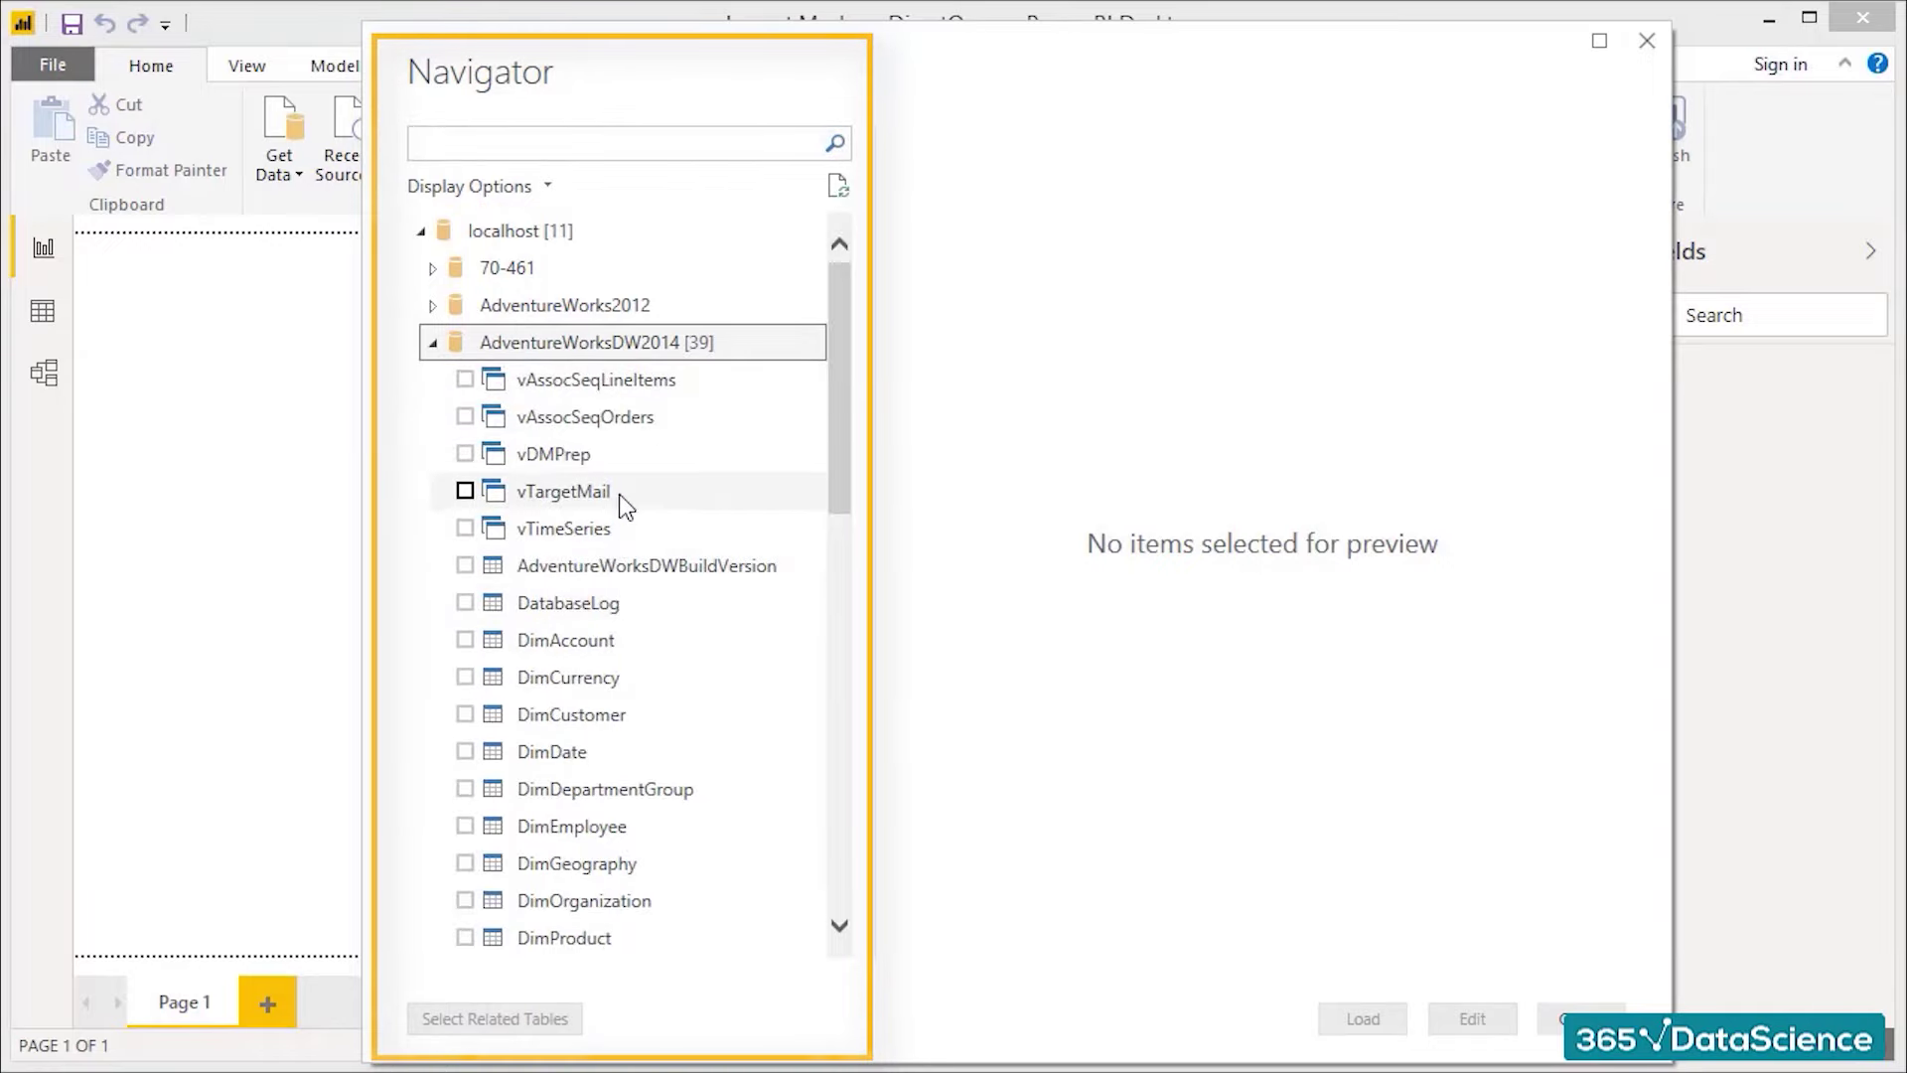
left_click(569, 719)
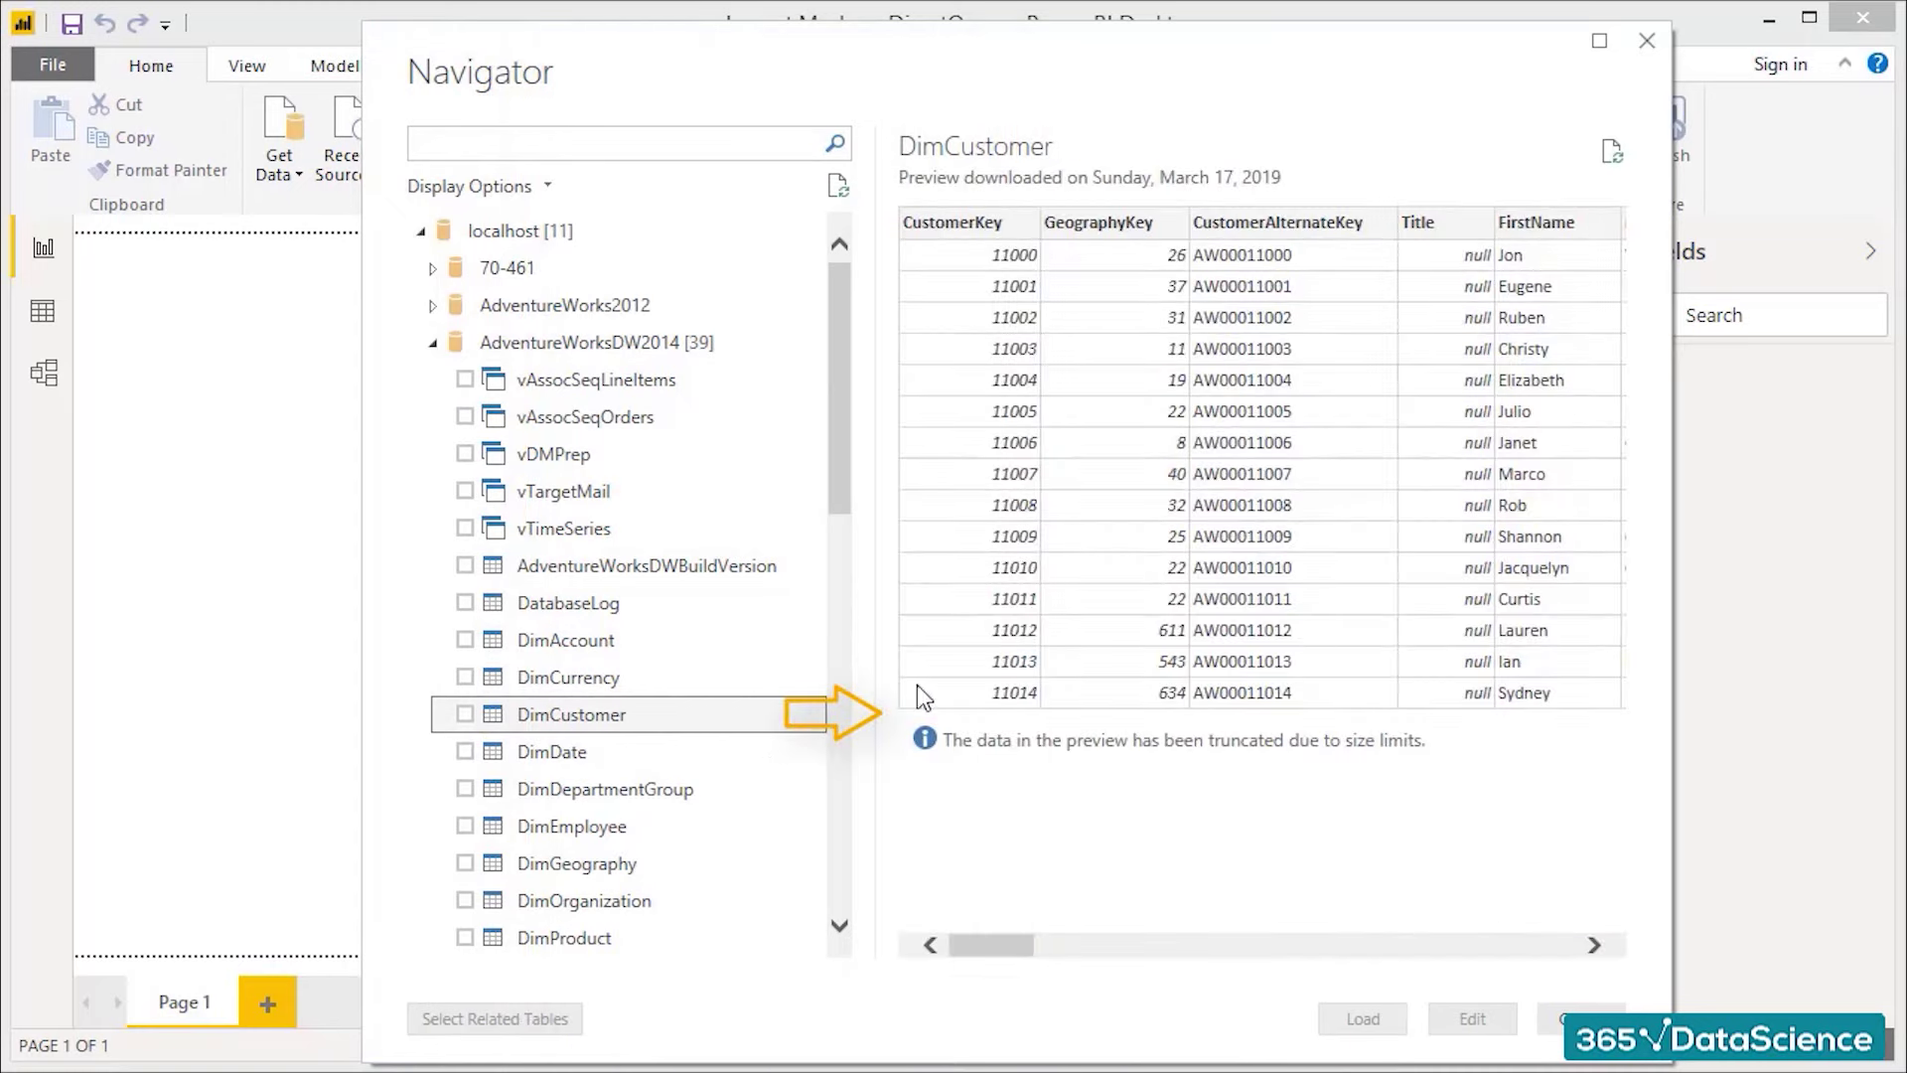
left_click(562, 755)
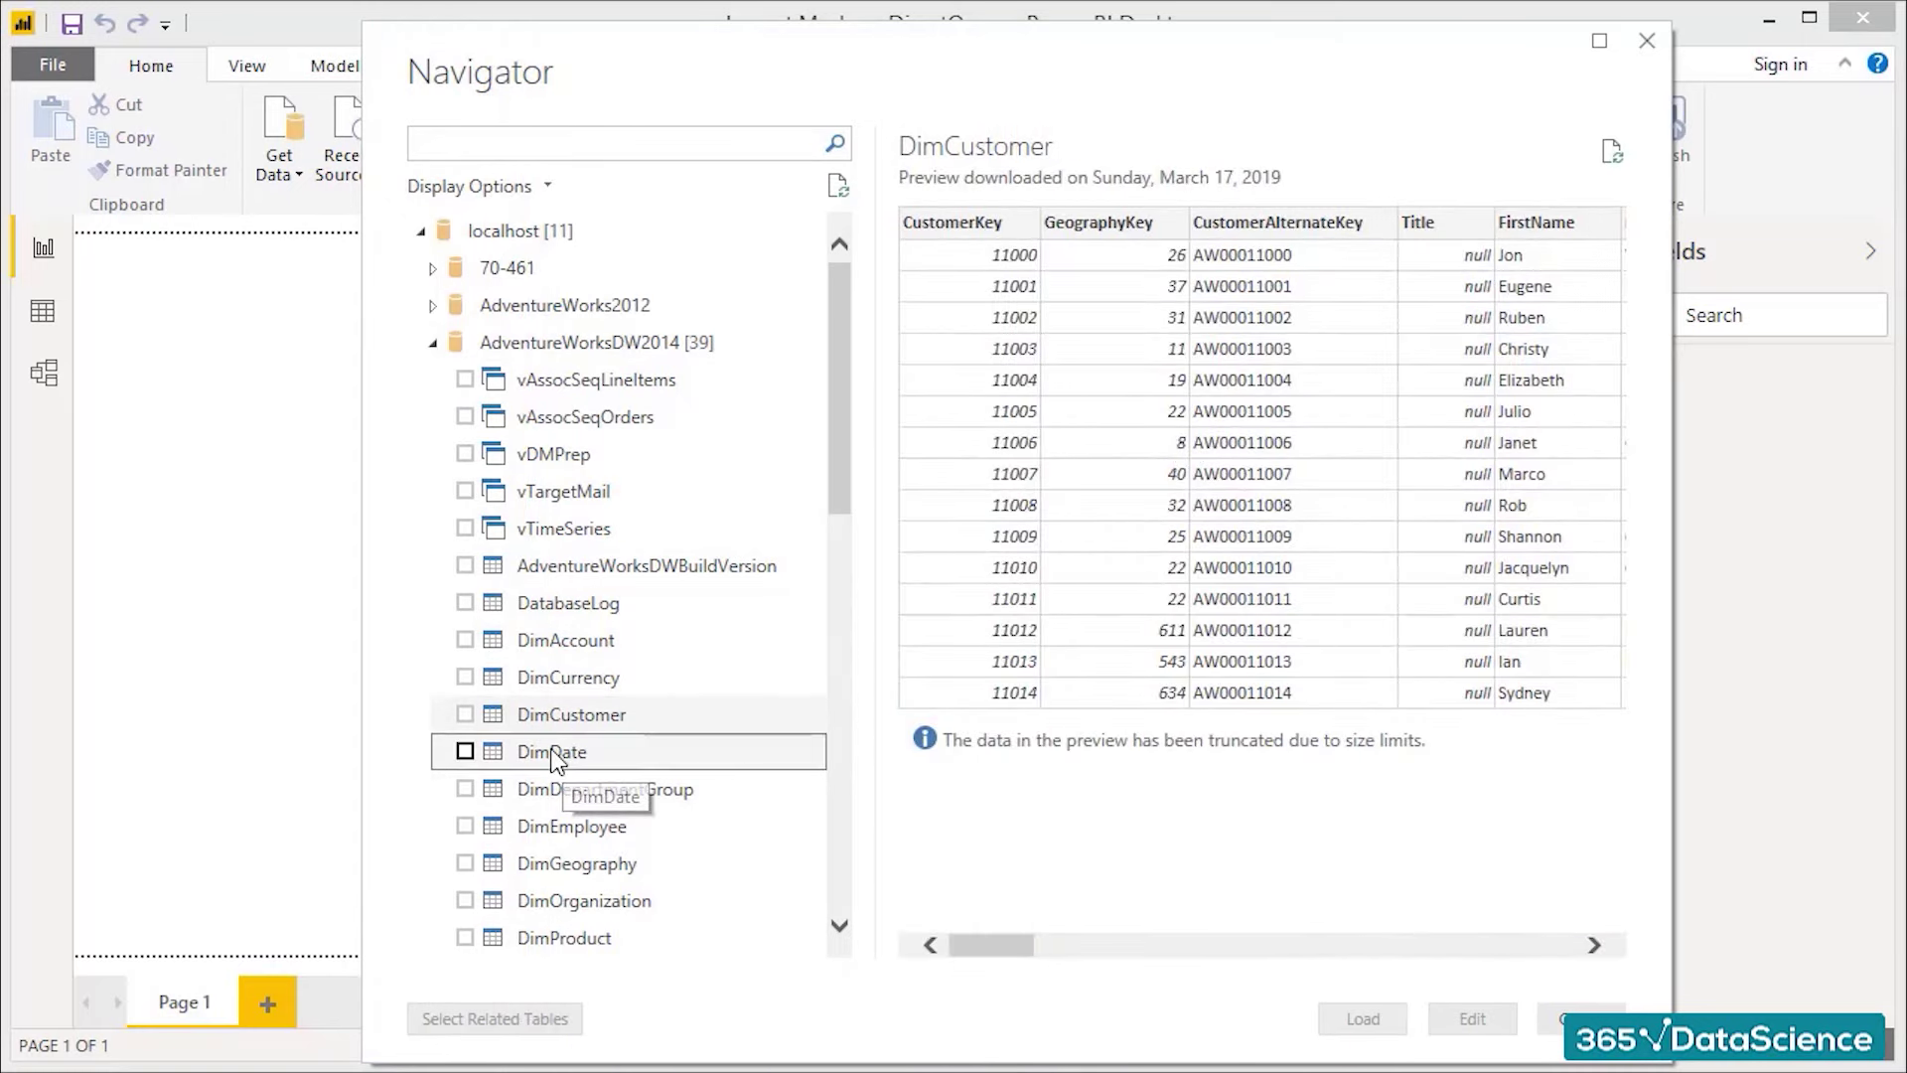
left_click(466, 753)
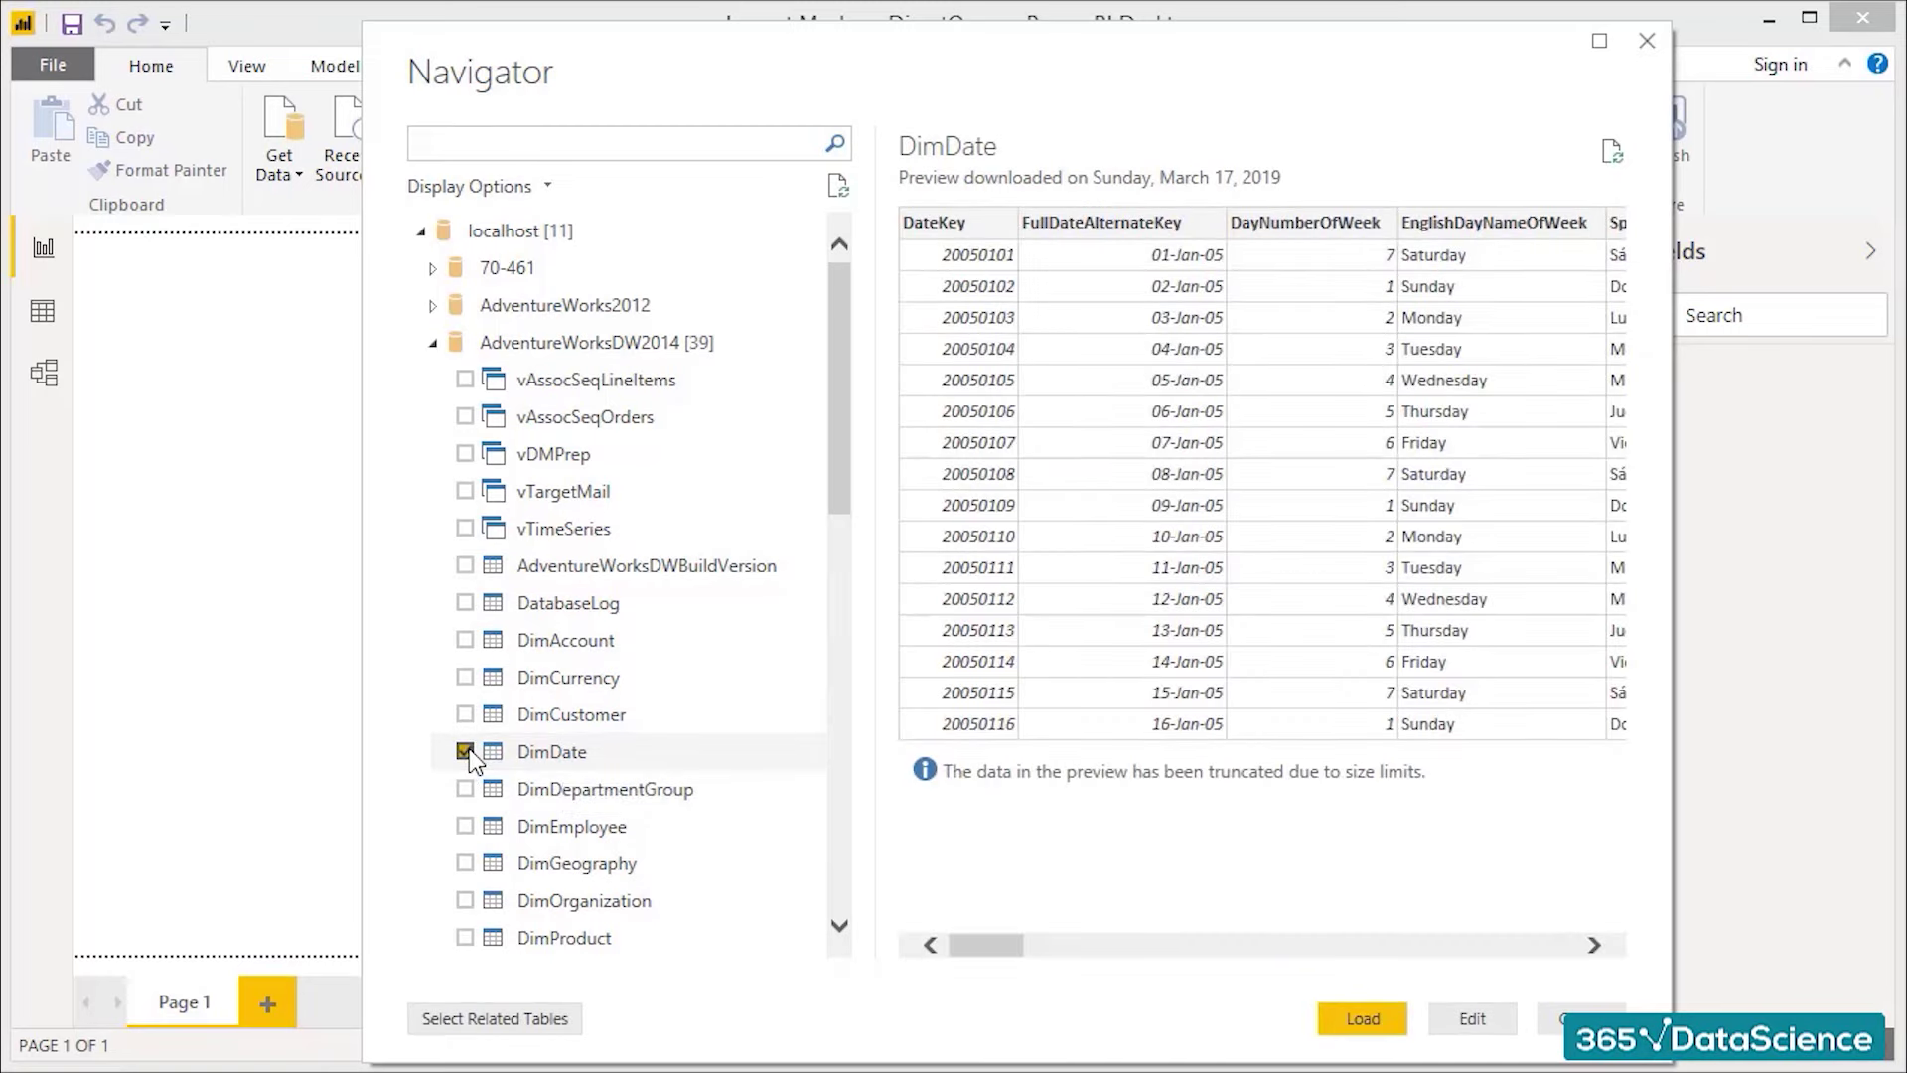
left_click(466, 753)
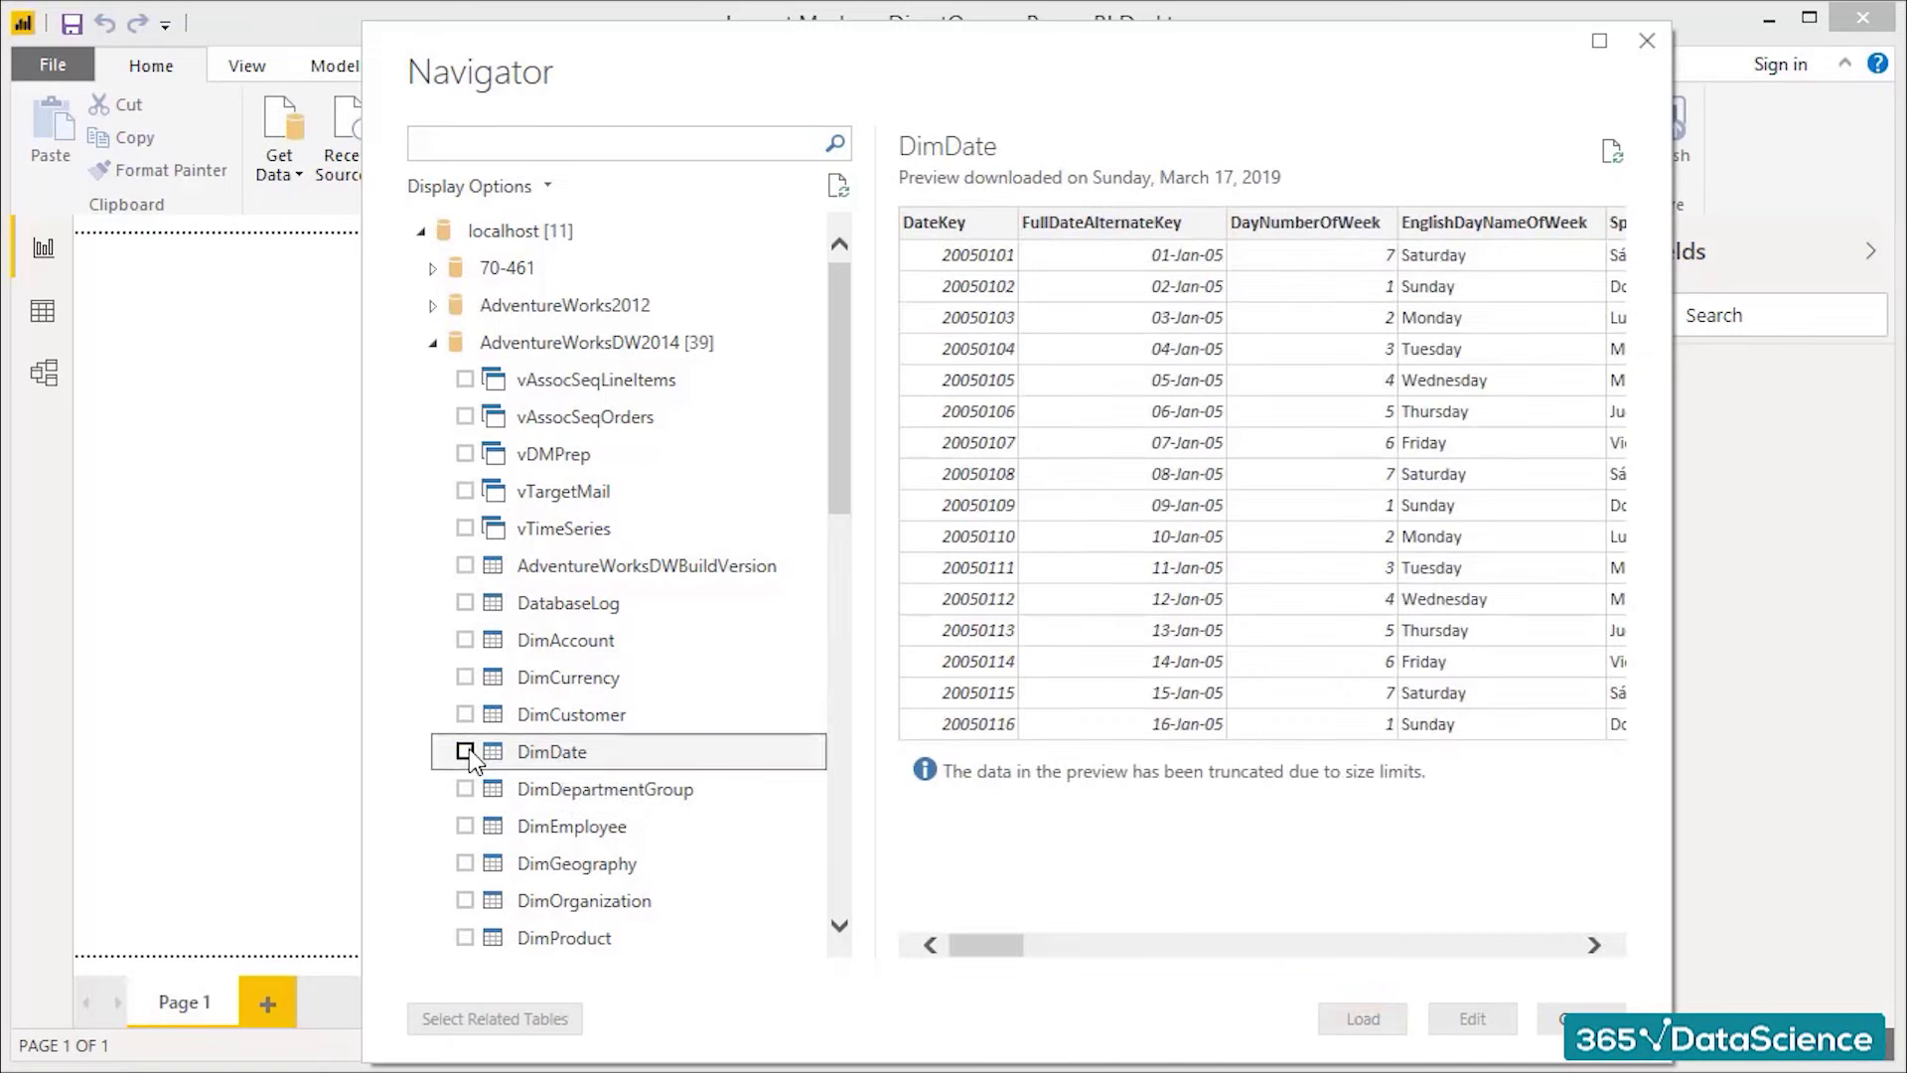
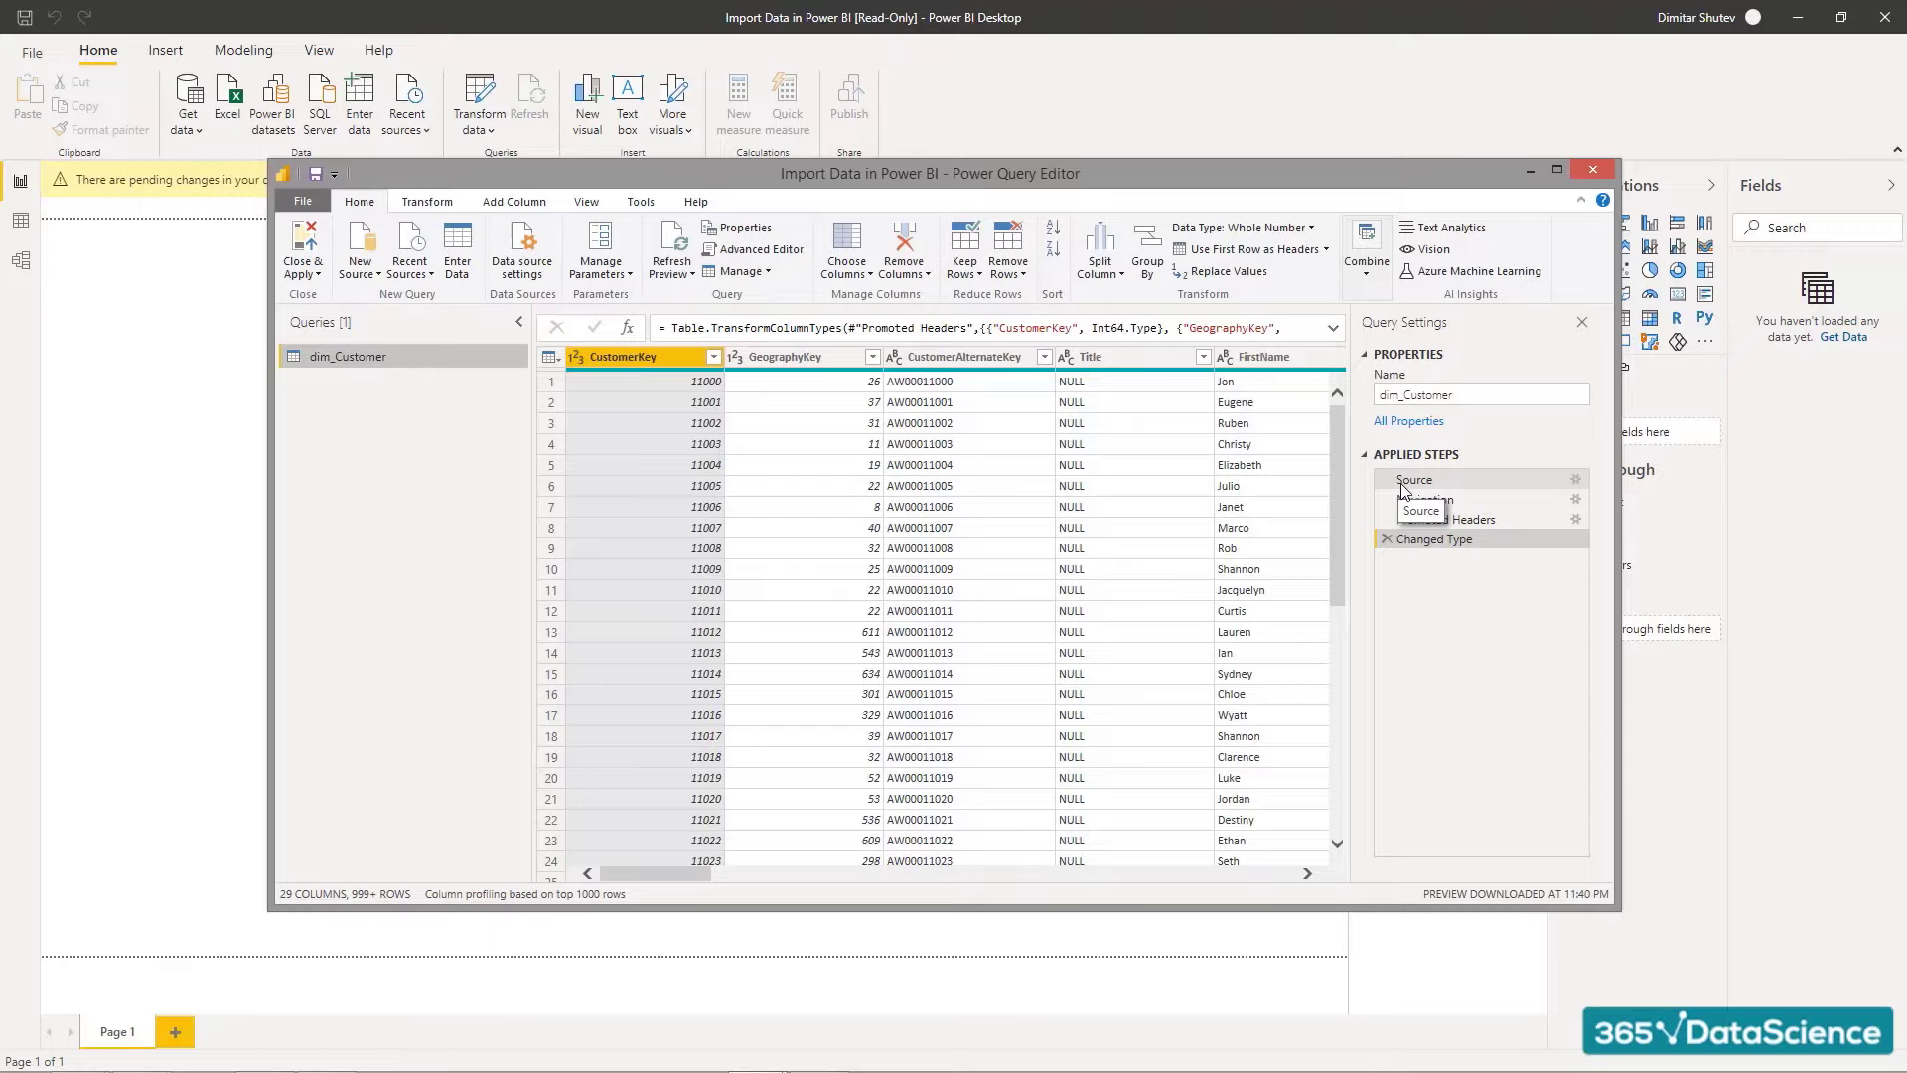
left_click(1404, 484)
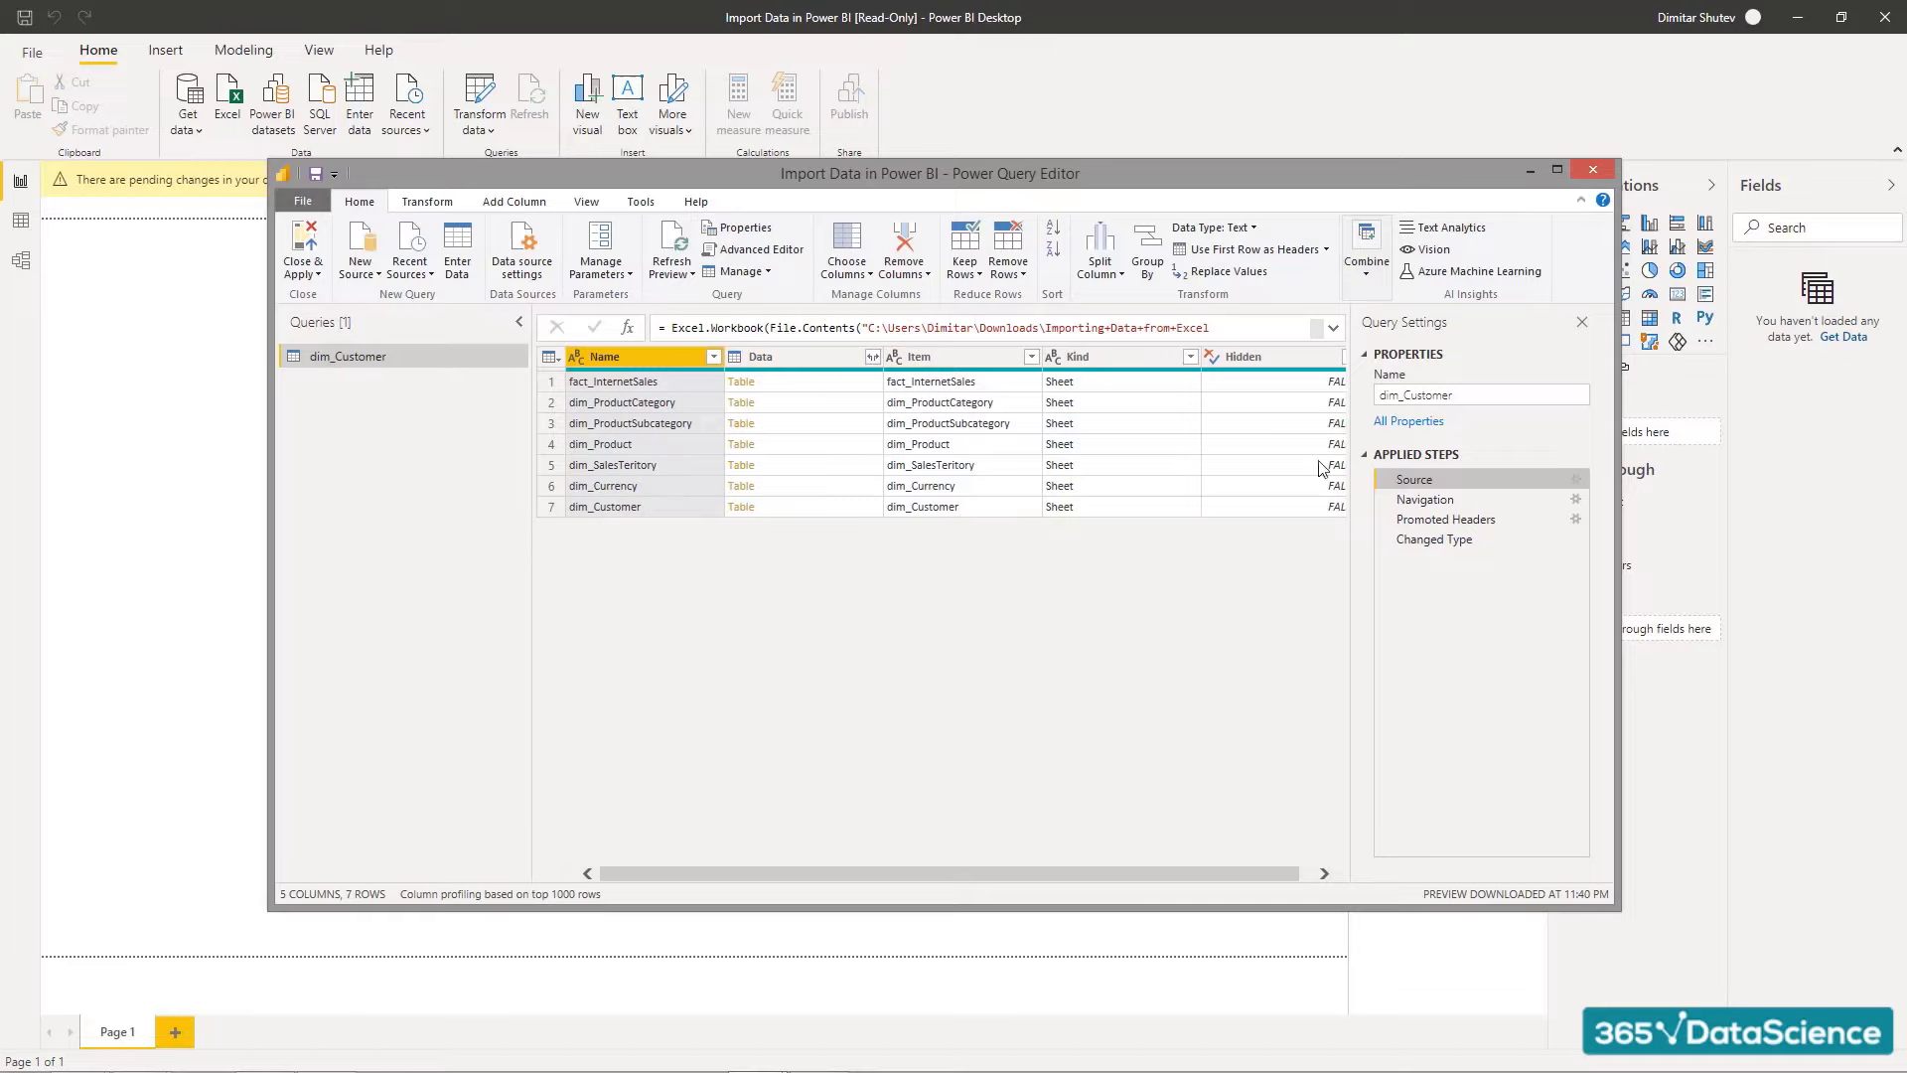
left_click(1420, 500)
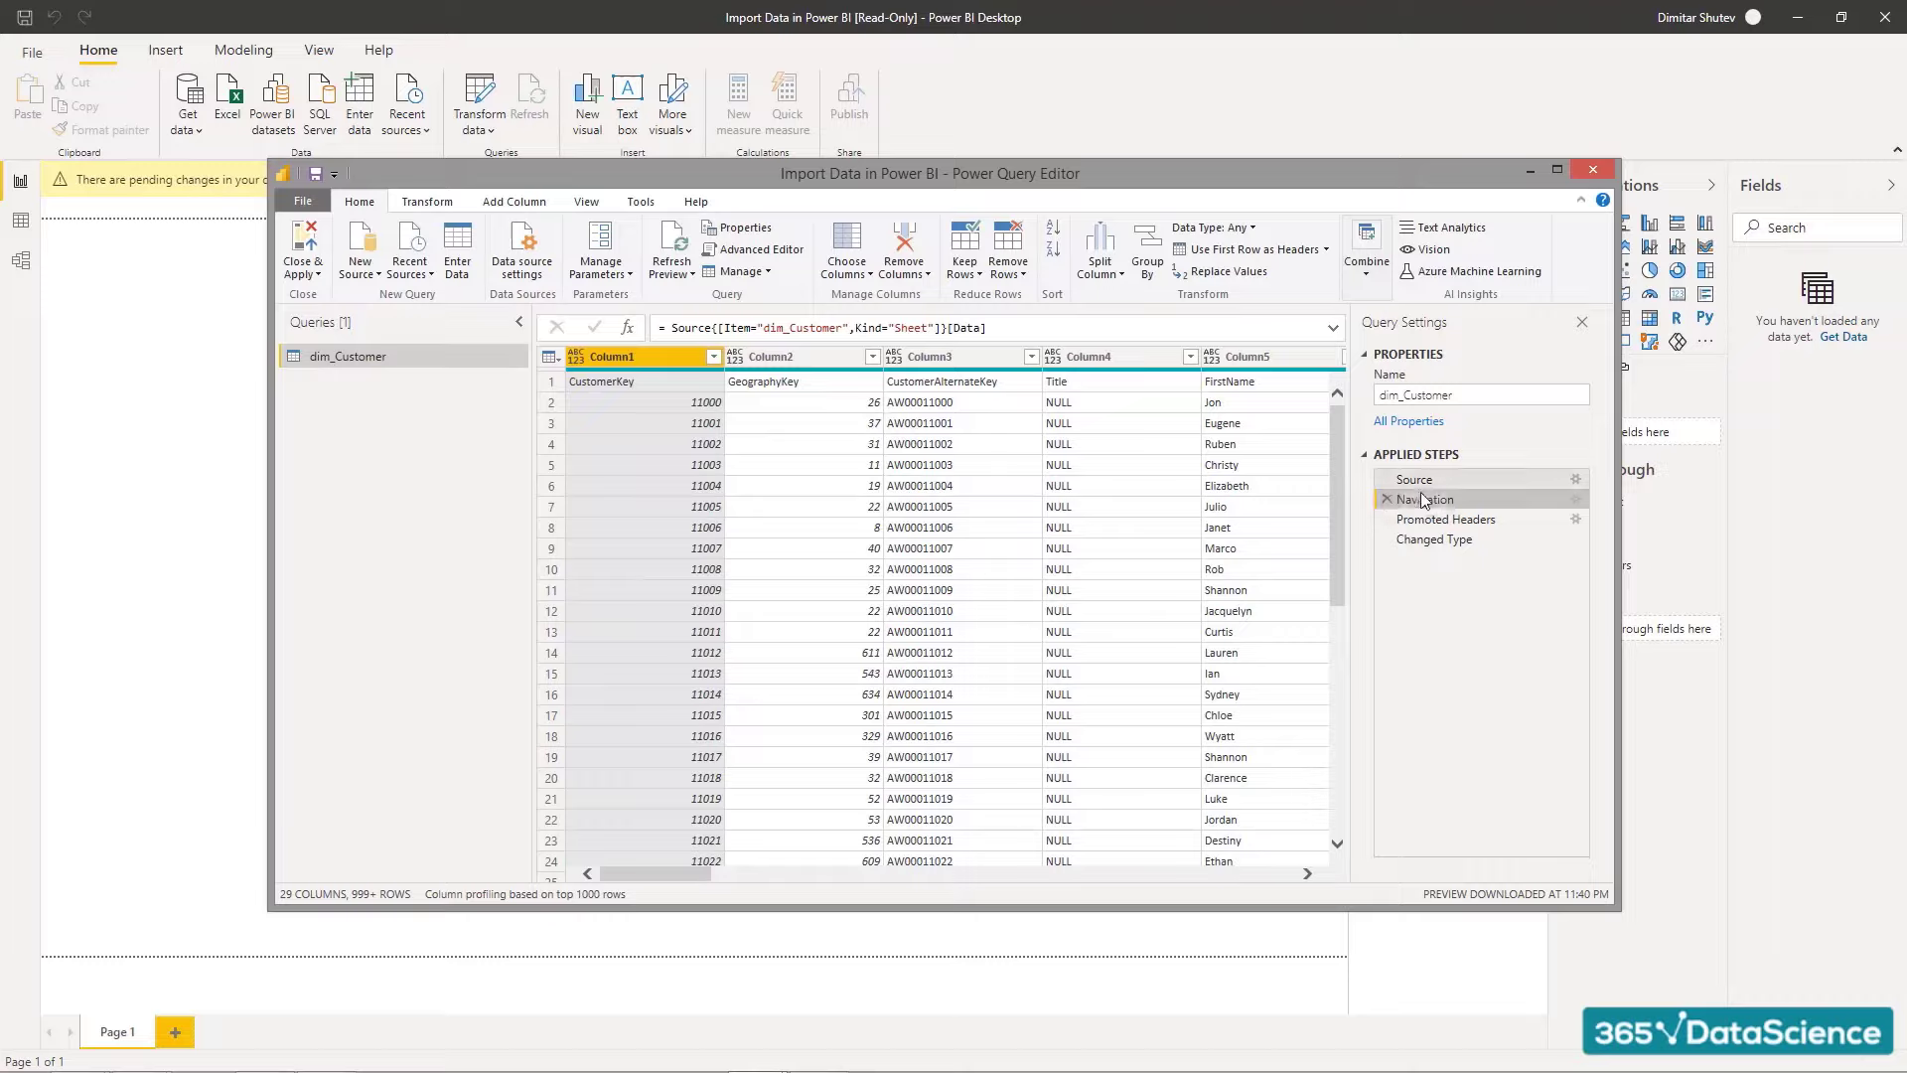
left_click(1447, 521)
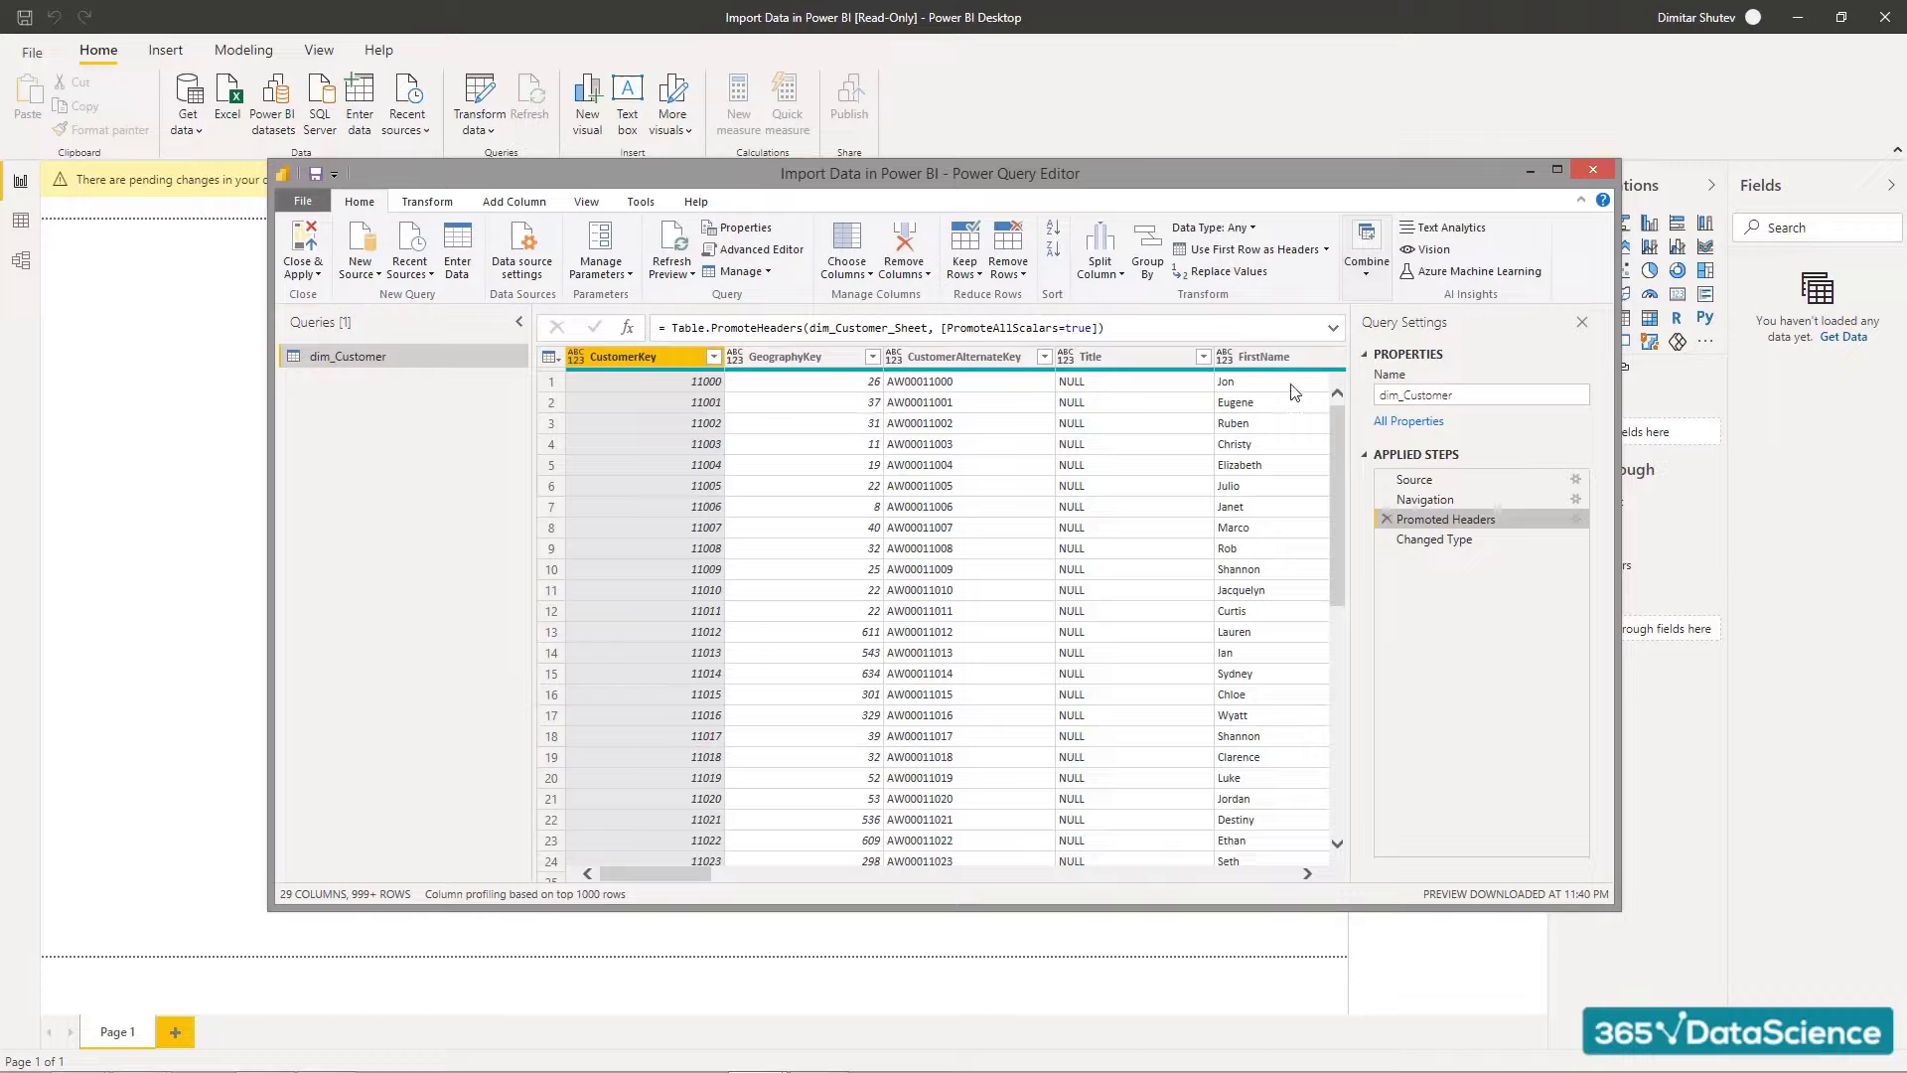
left_click(1446, 545)
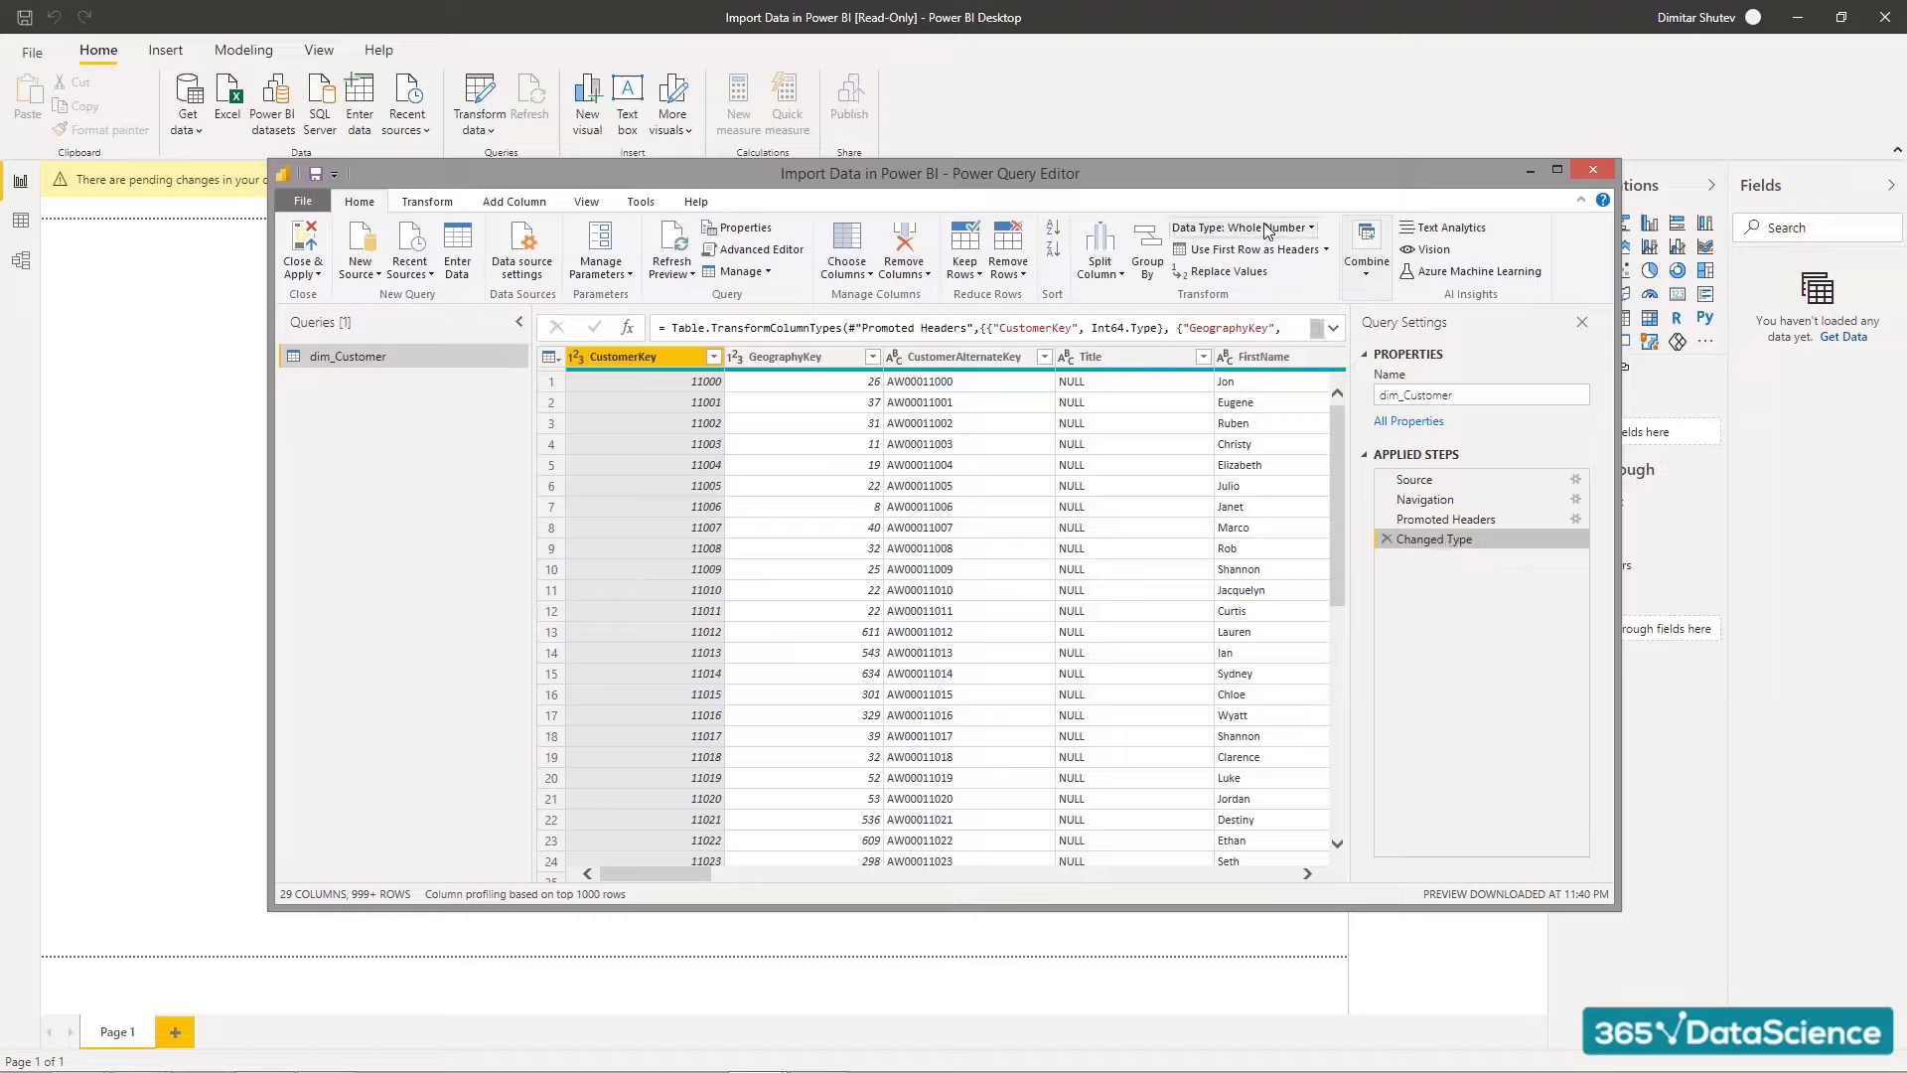
left_click(1431, 522)
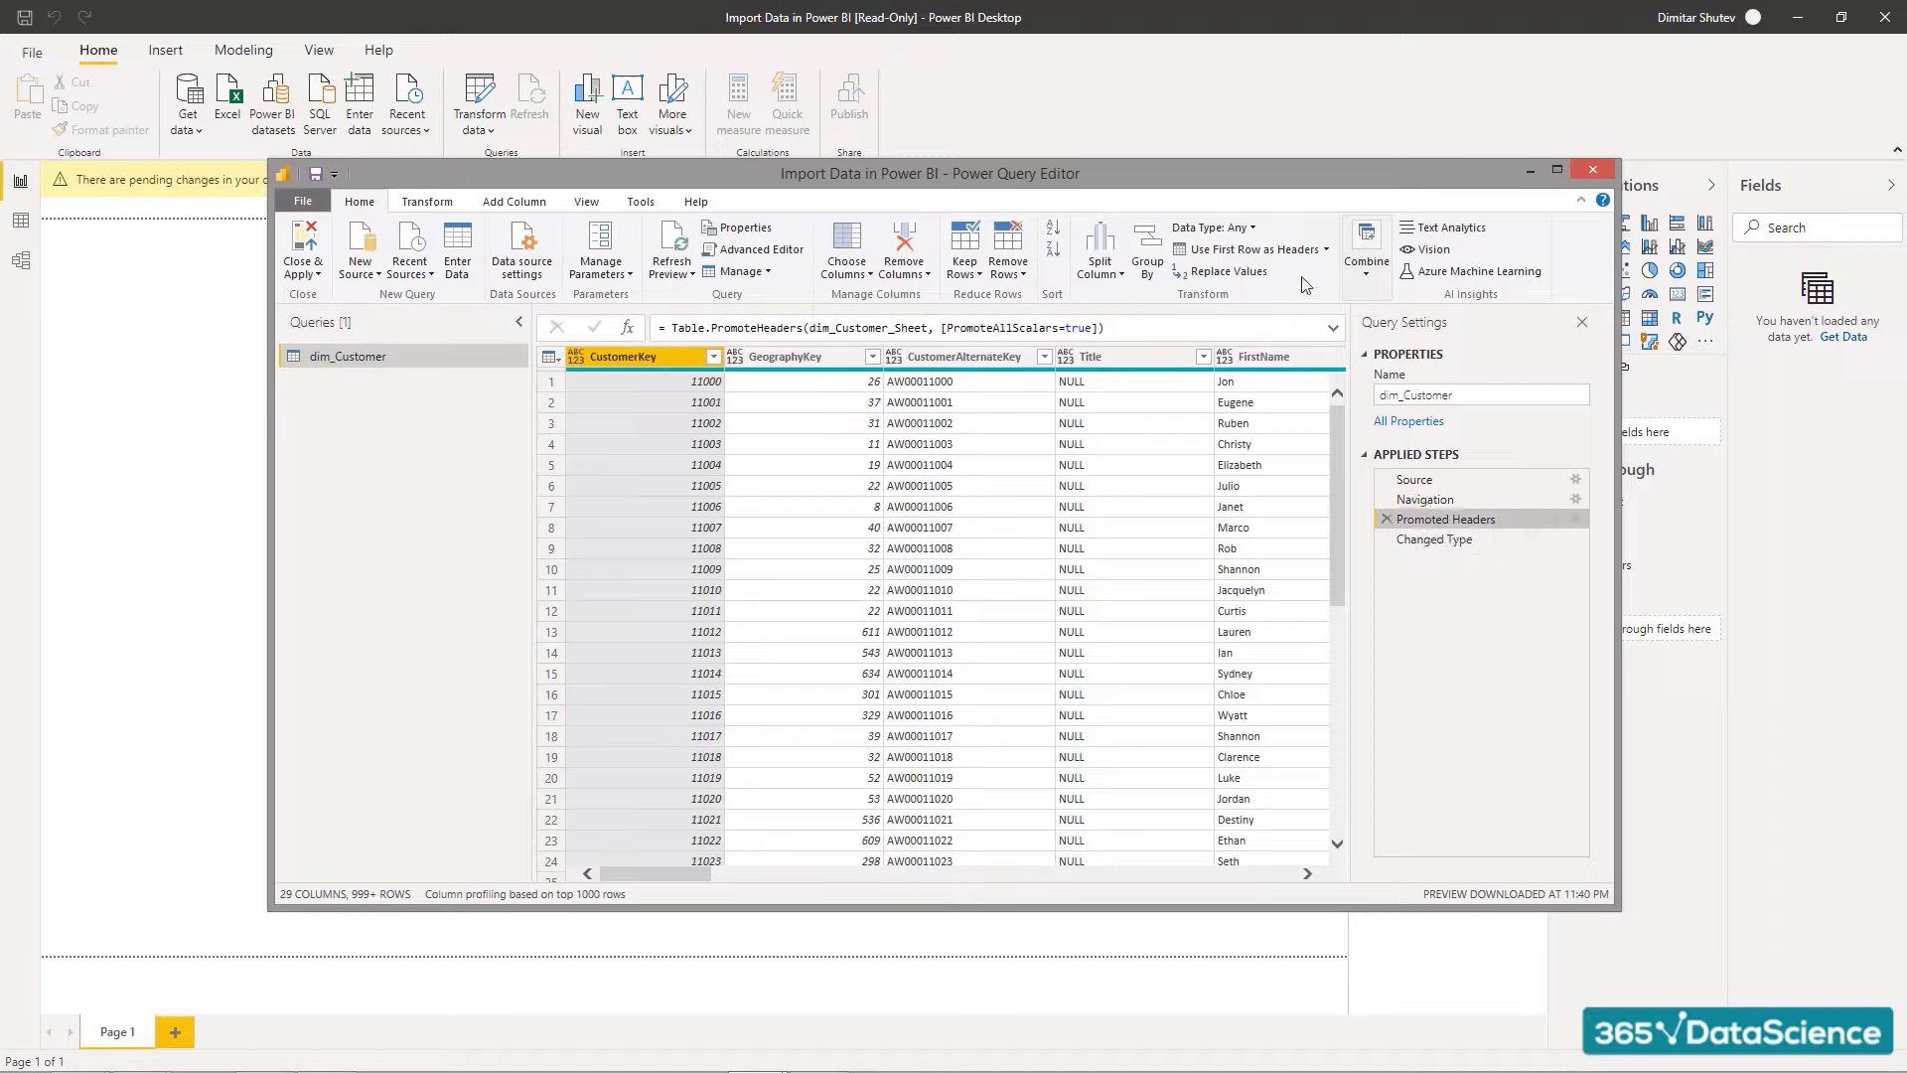
left_click(1425, 540)
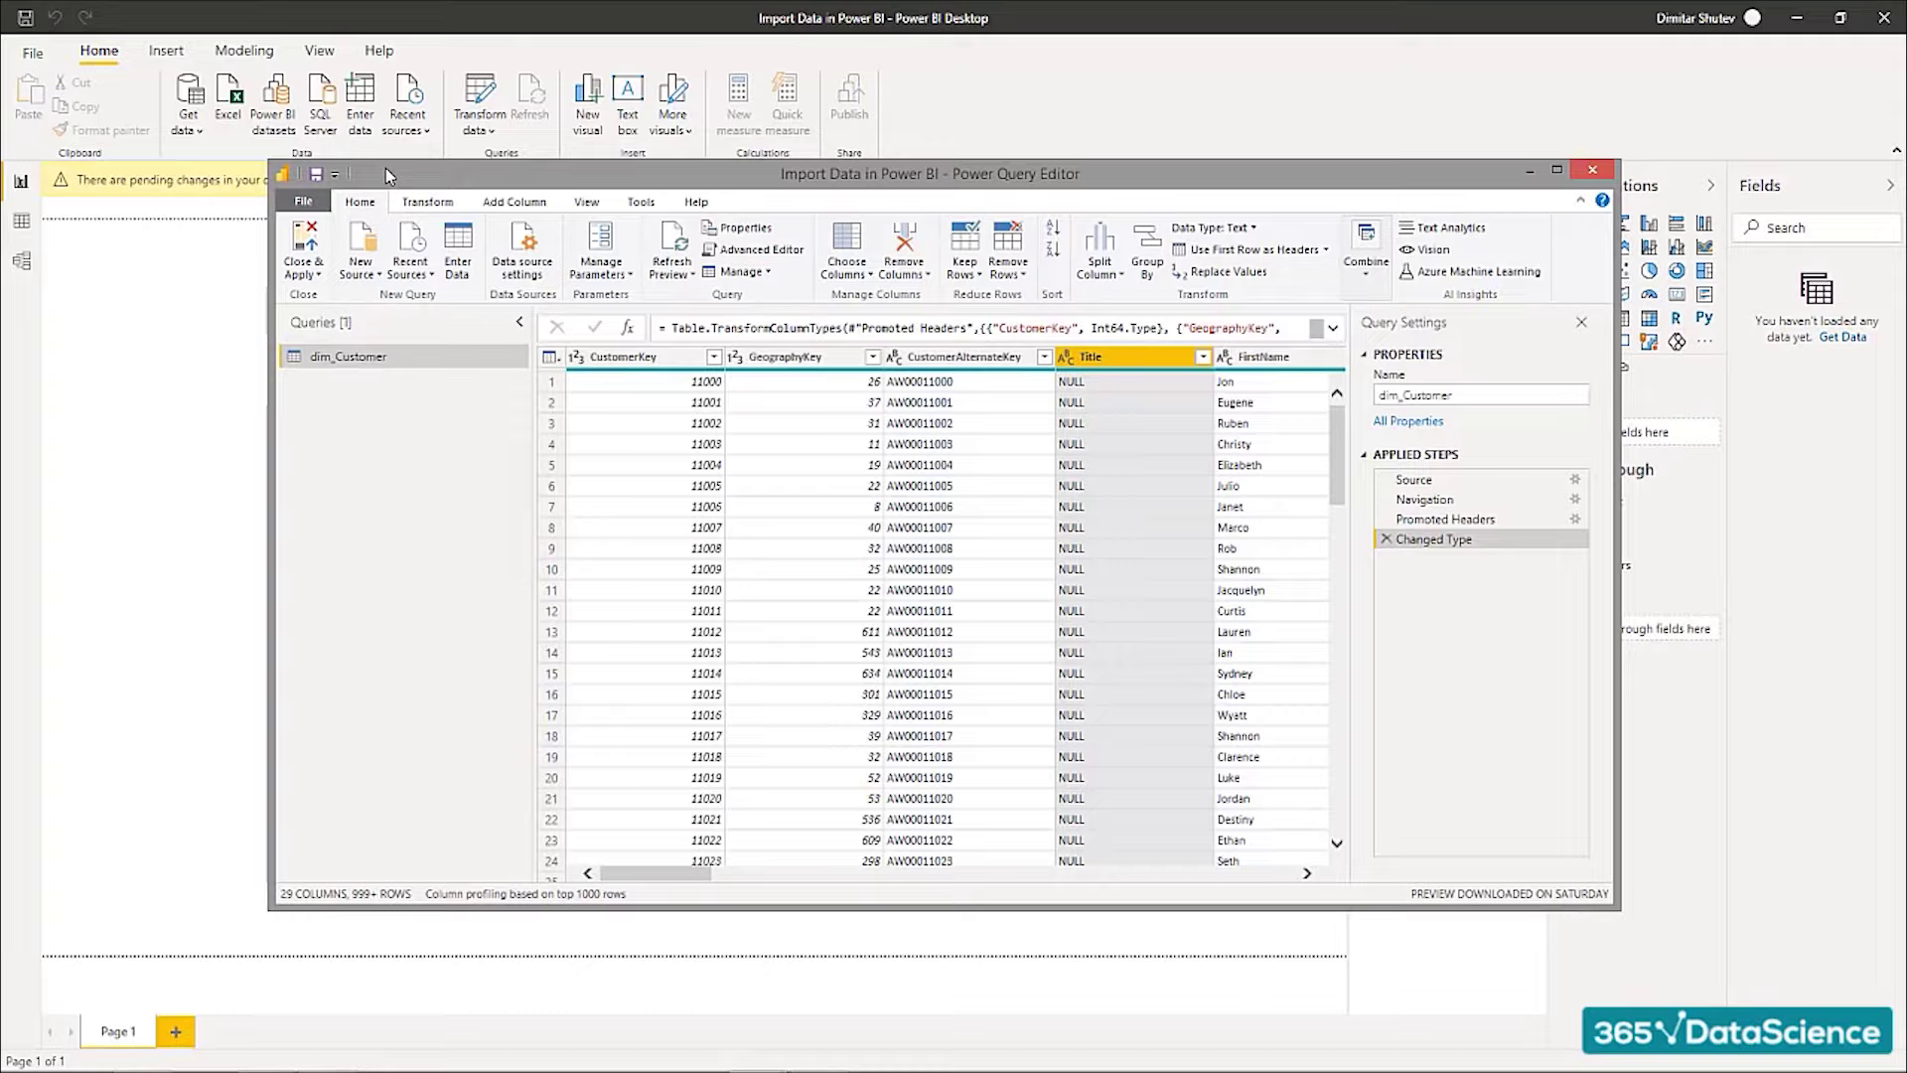
Check the Title column's values without filtering, then remove the Title column from dim_Customer
left_click(1203, 360)
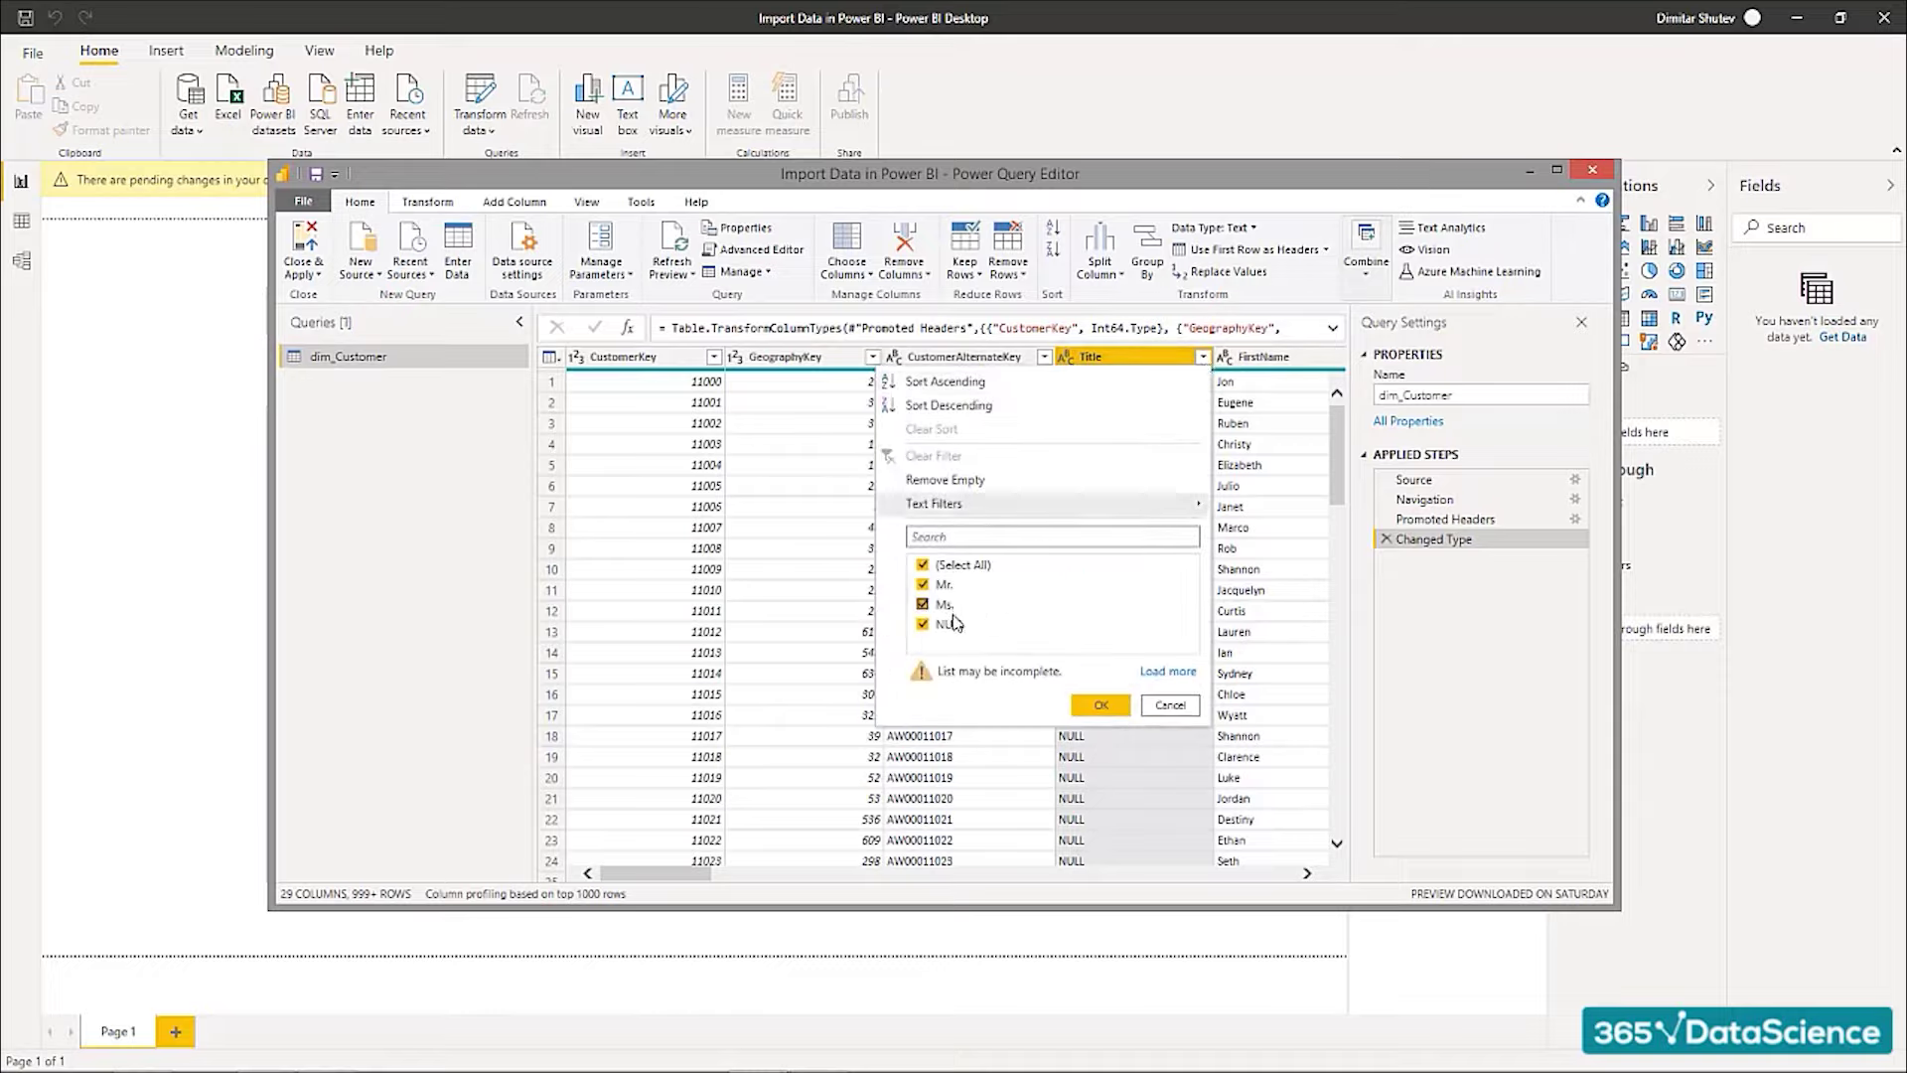
left_click(1170, 704)
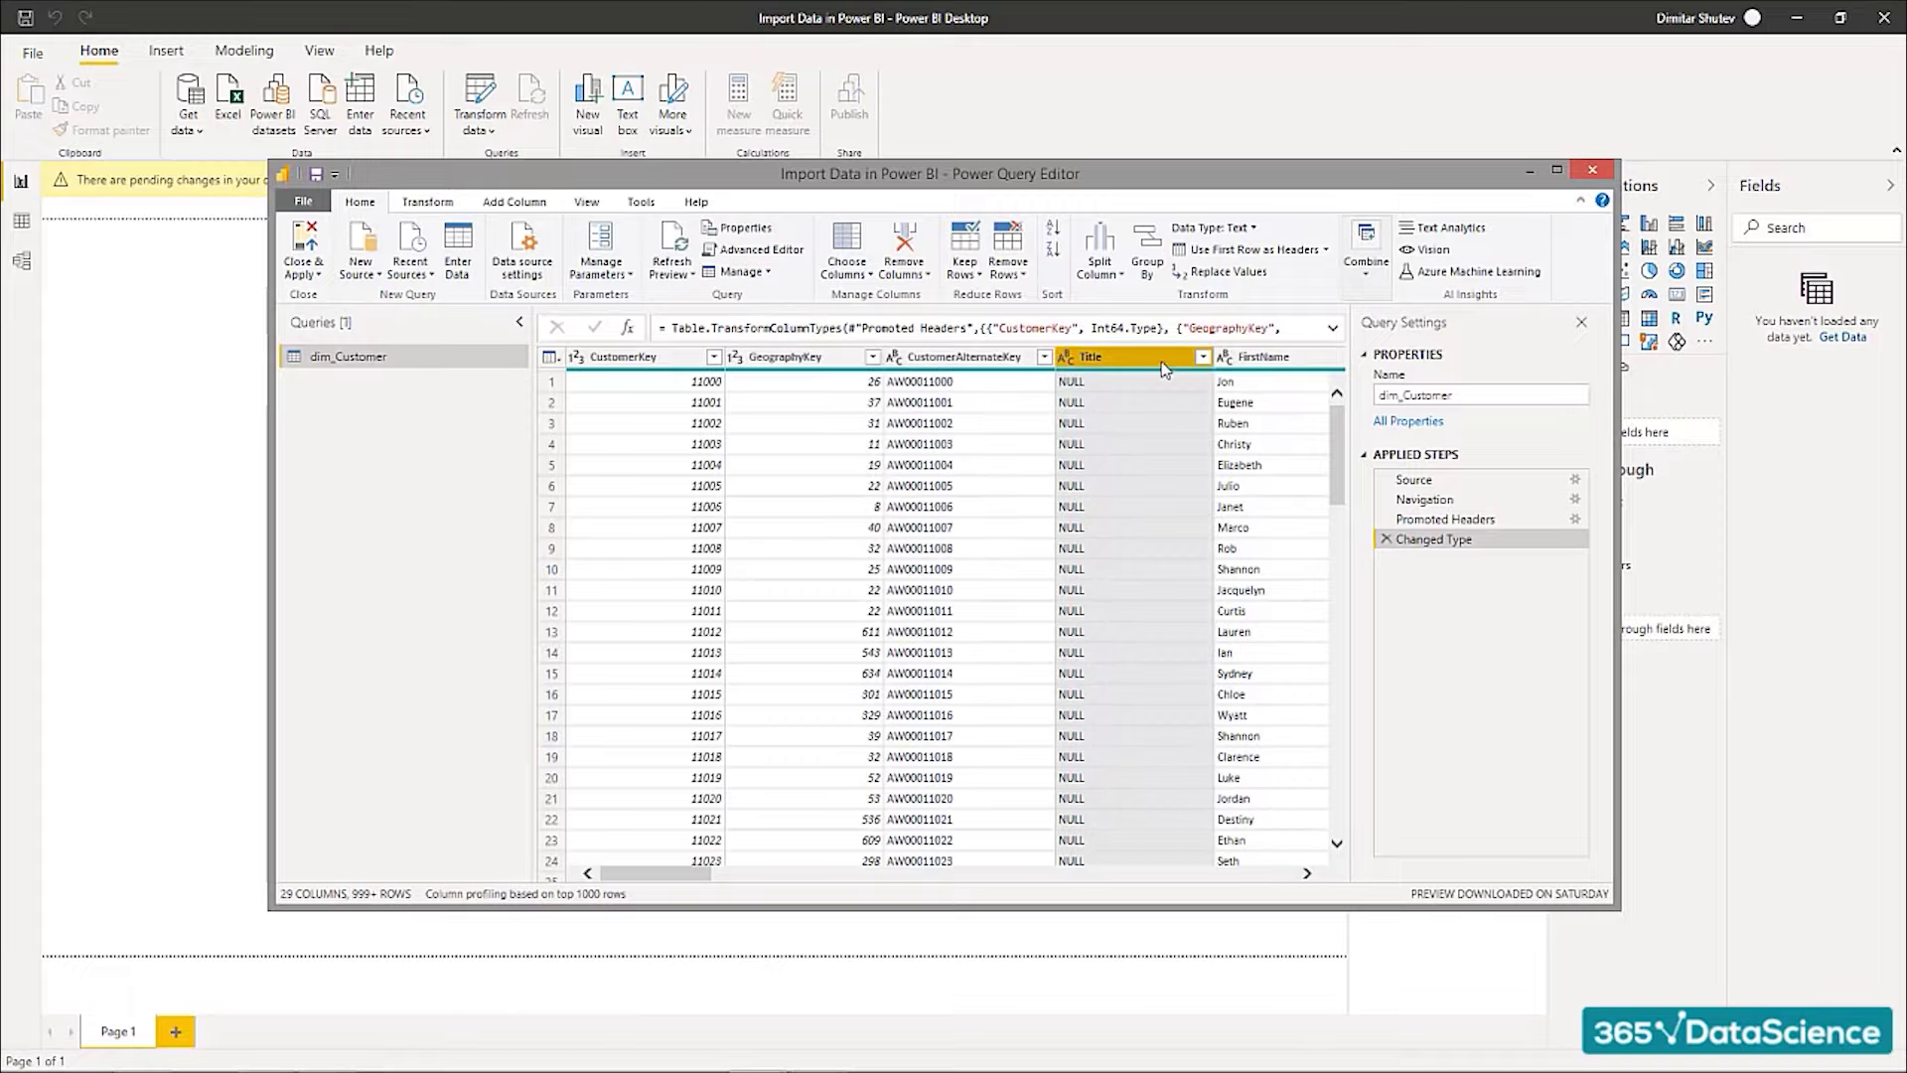
left_click_drag(1336, 460, 1309, 798)
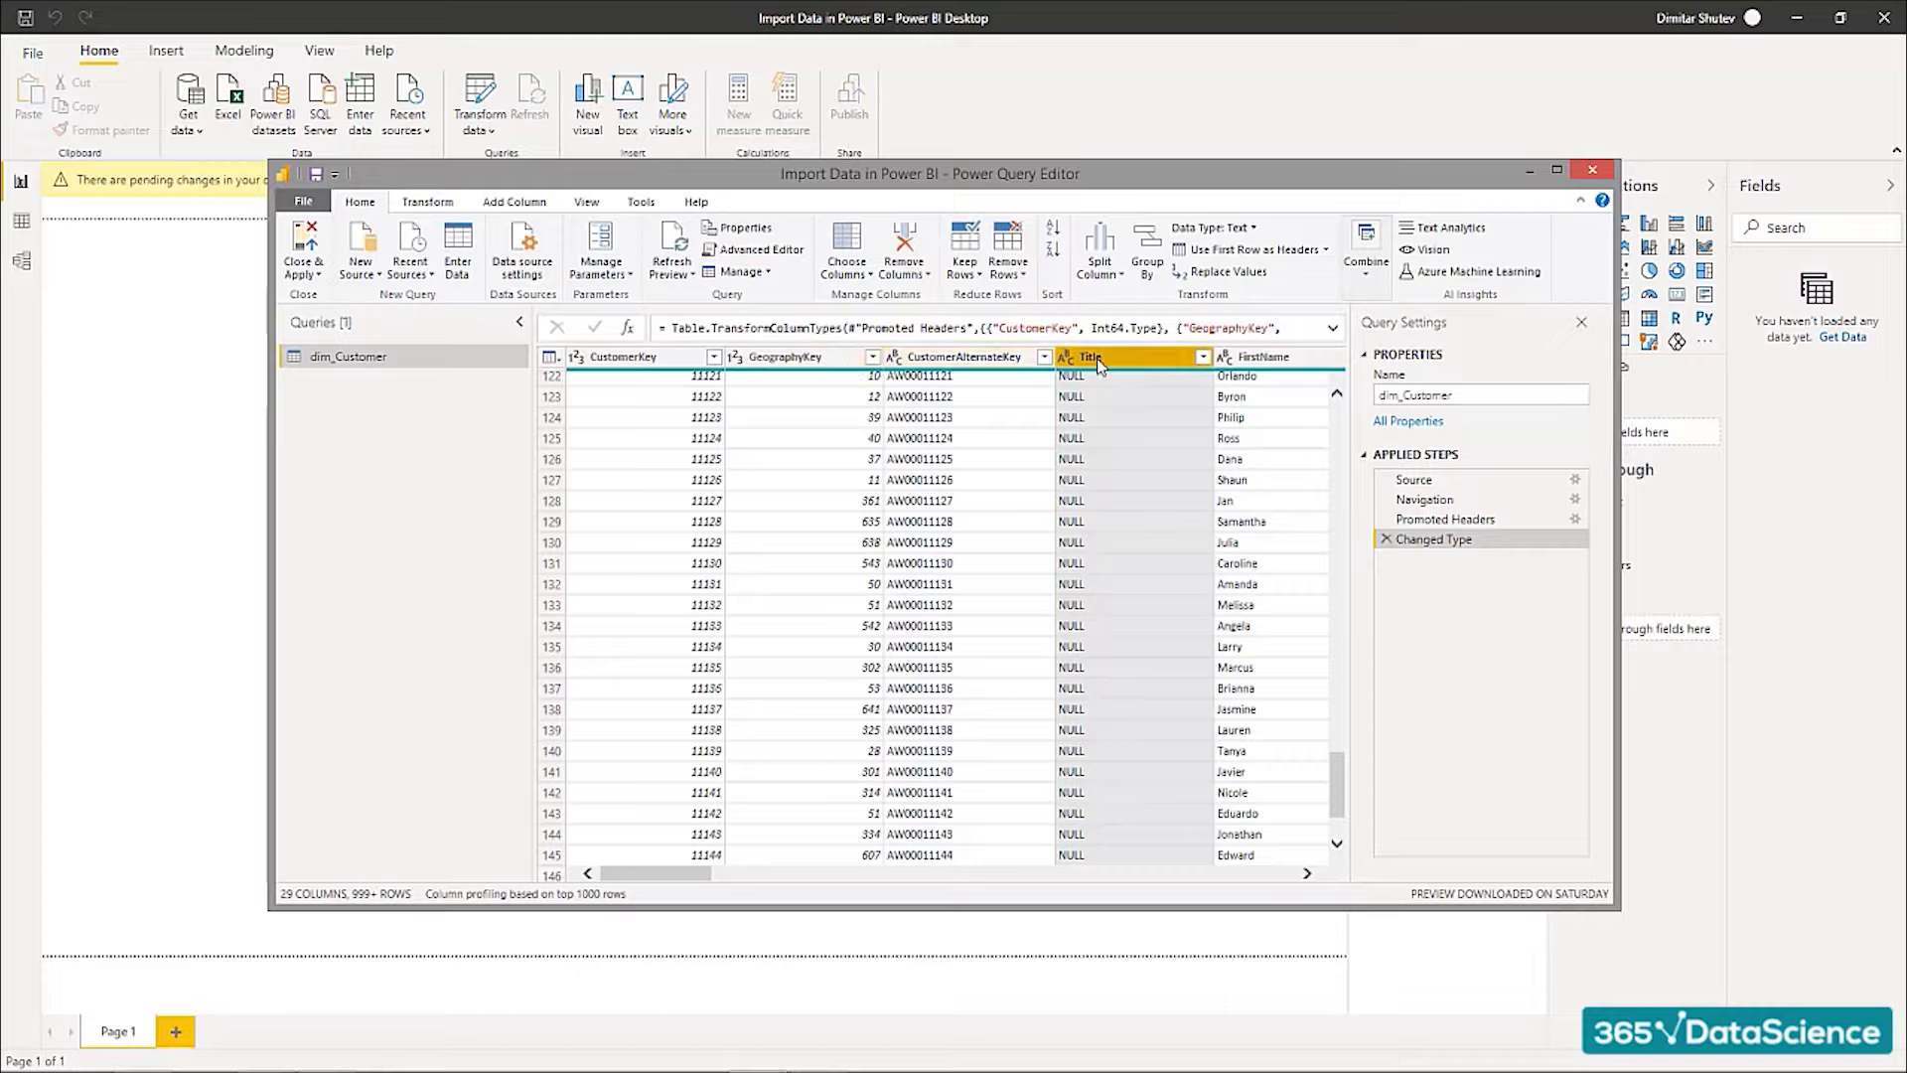
left_click(904, 231)
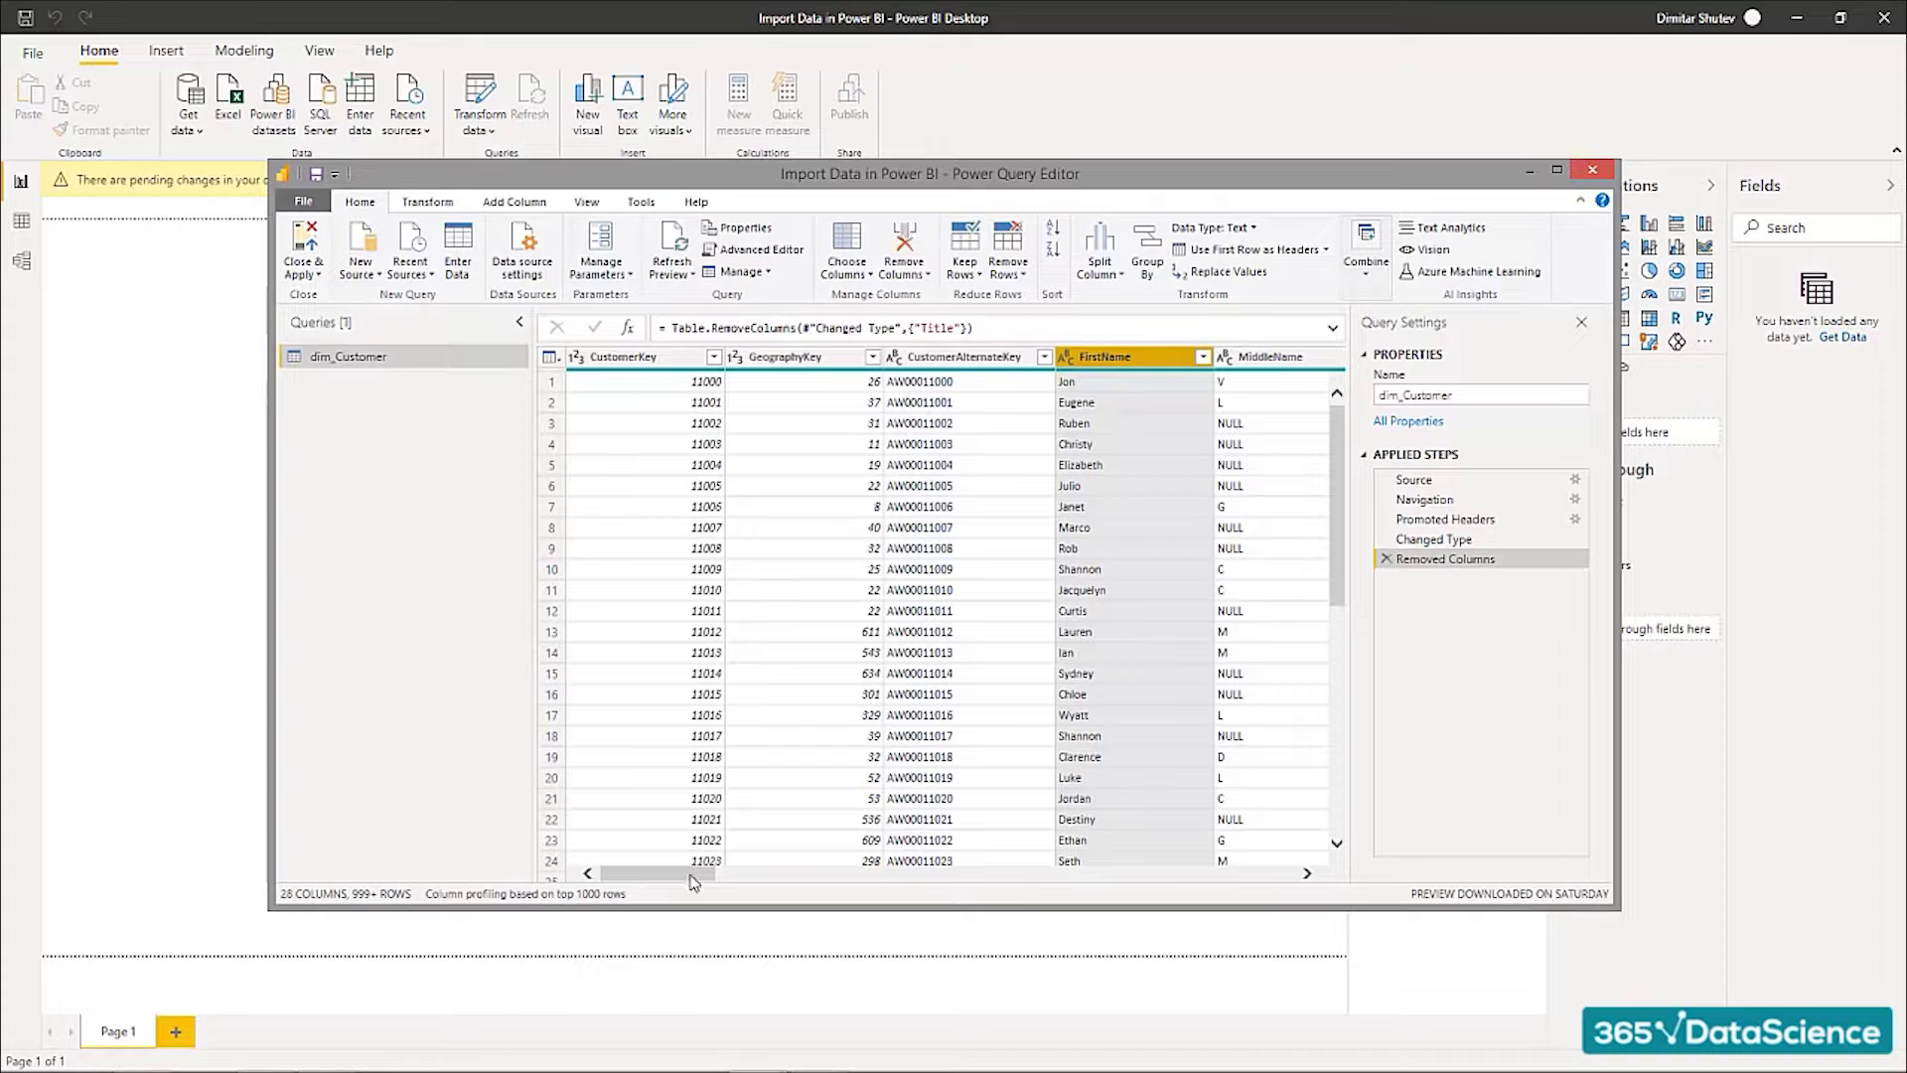
Add LastName to the FirstName selection and bring up the Transform commands
left_click_drag(692, 881, 752, 896)
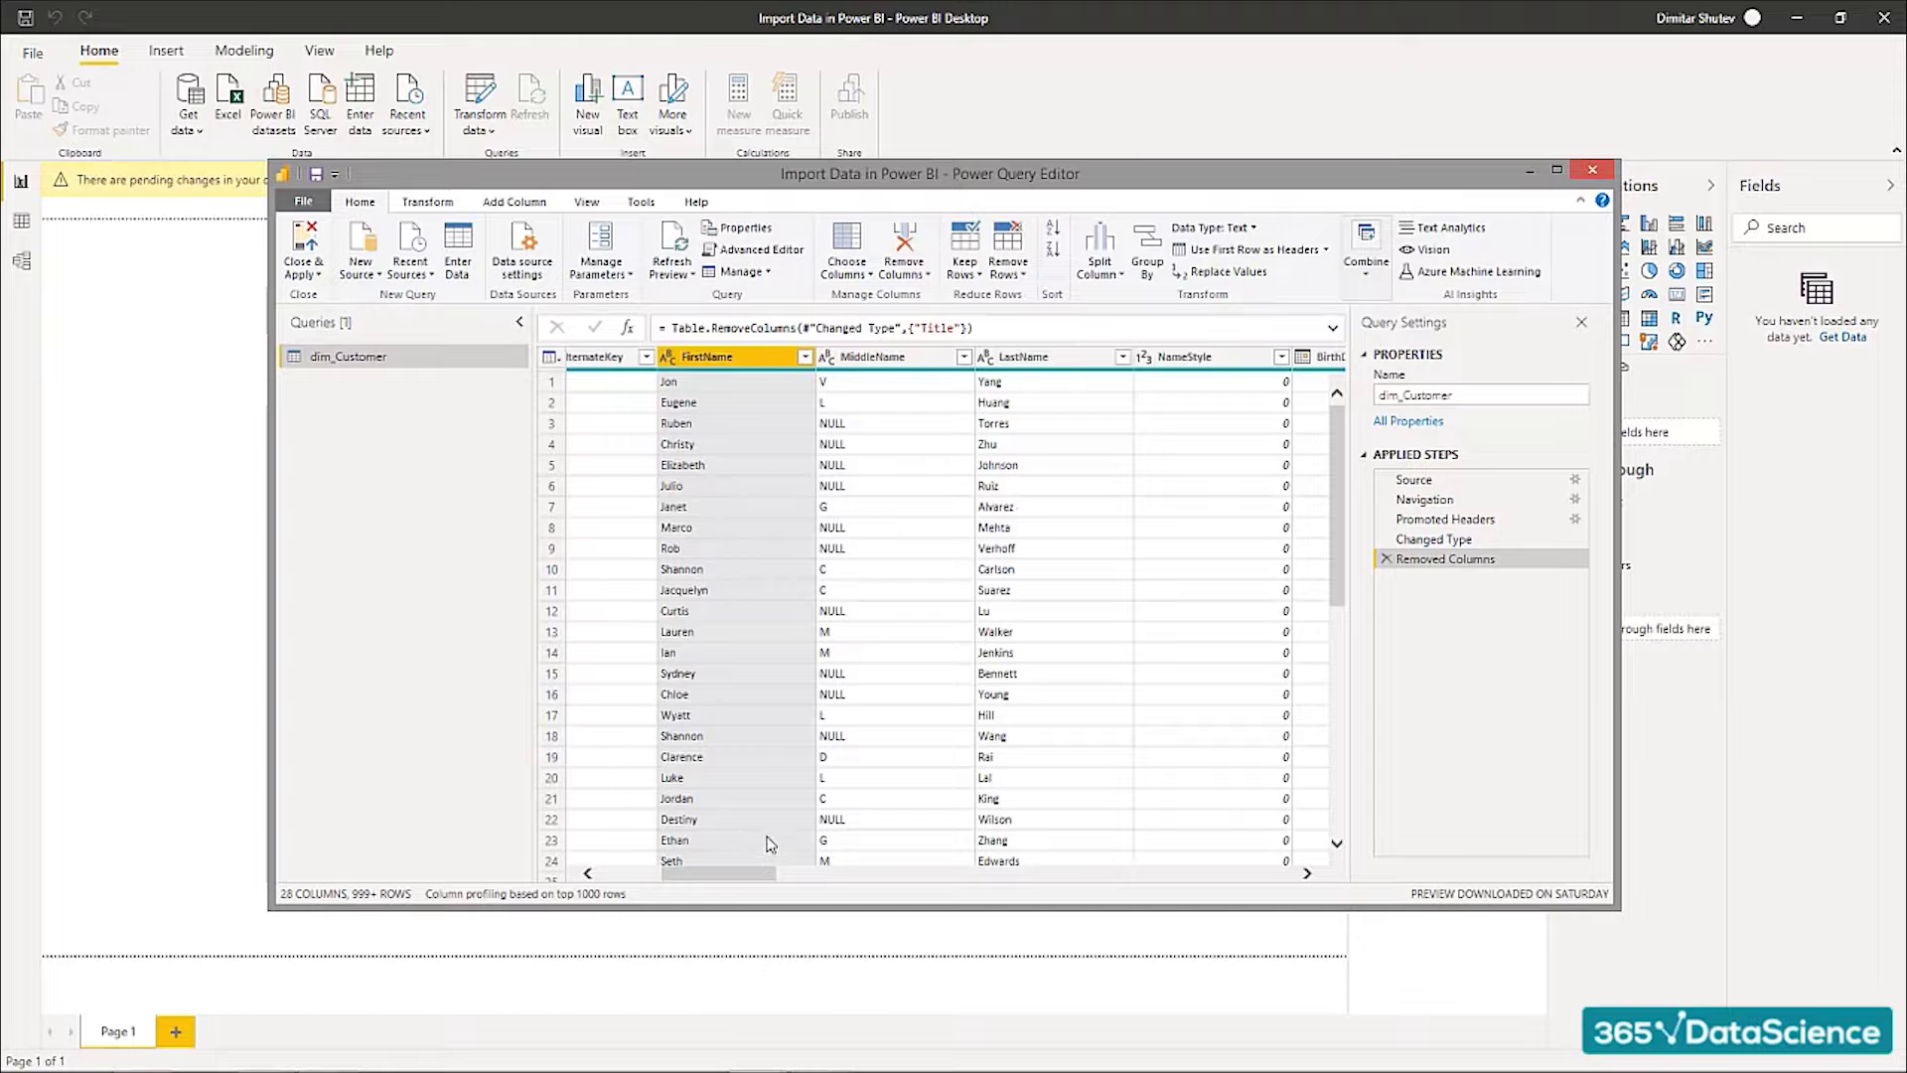
left_click(1043, 359, "ctrl")
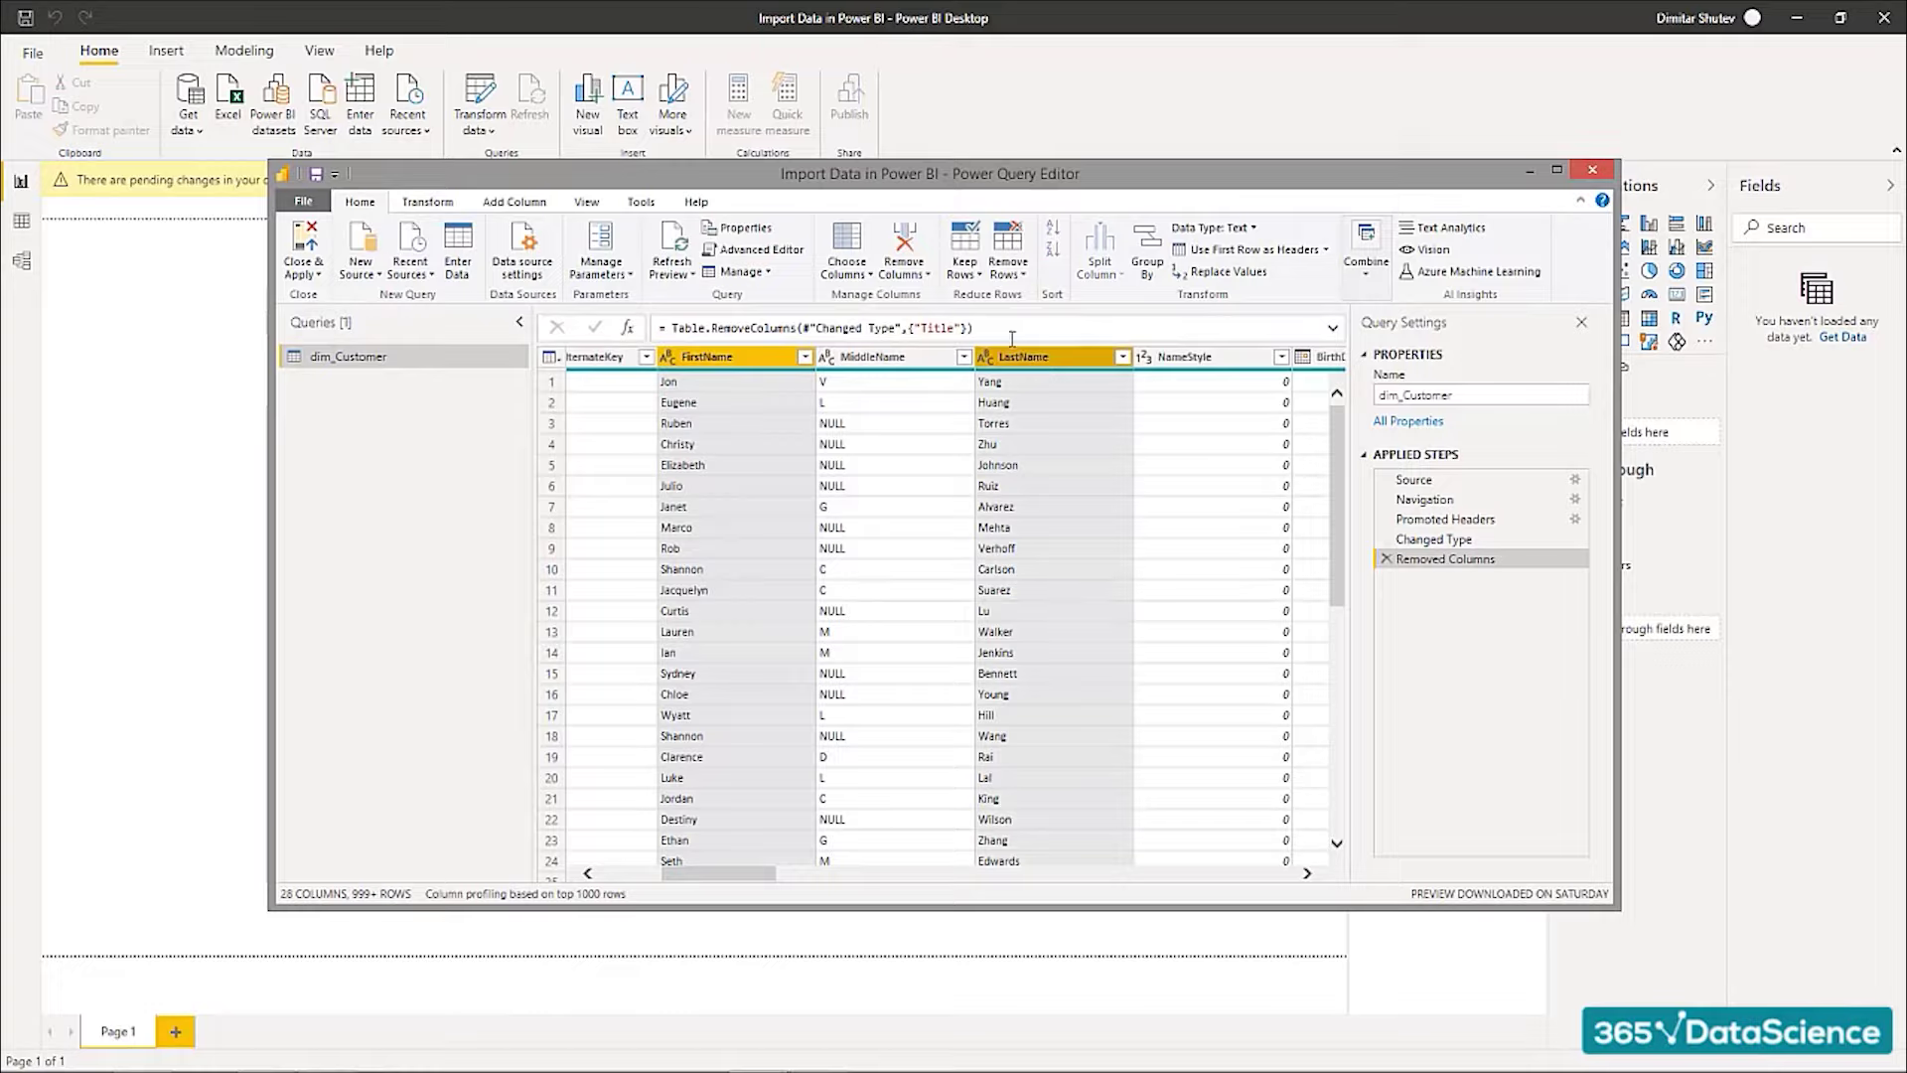
mouse_move(1041, 385)
left_click(427, 202)
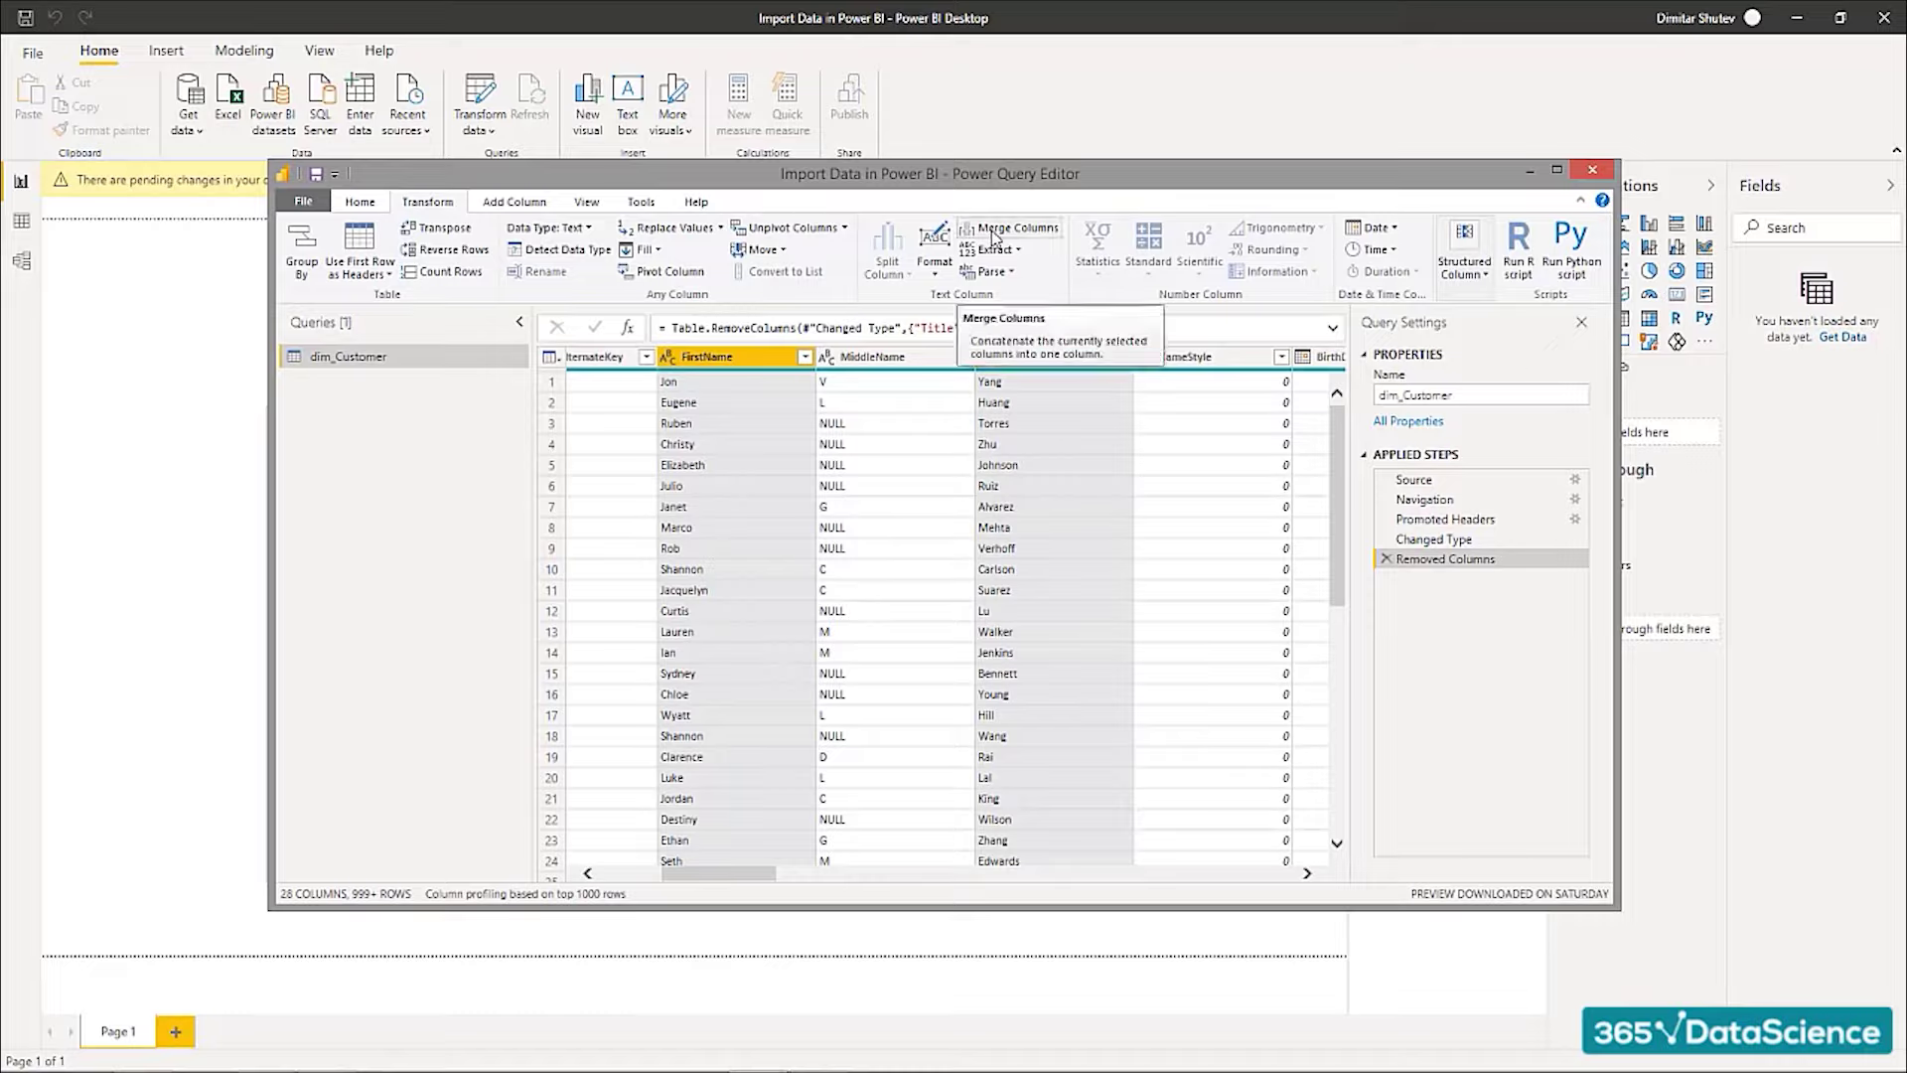
Merge FirstName and LastName with a Space separator into a new column named PersonName
left_click(994, 235)
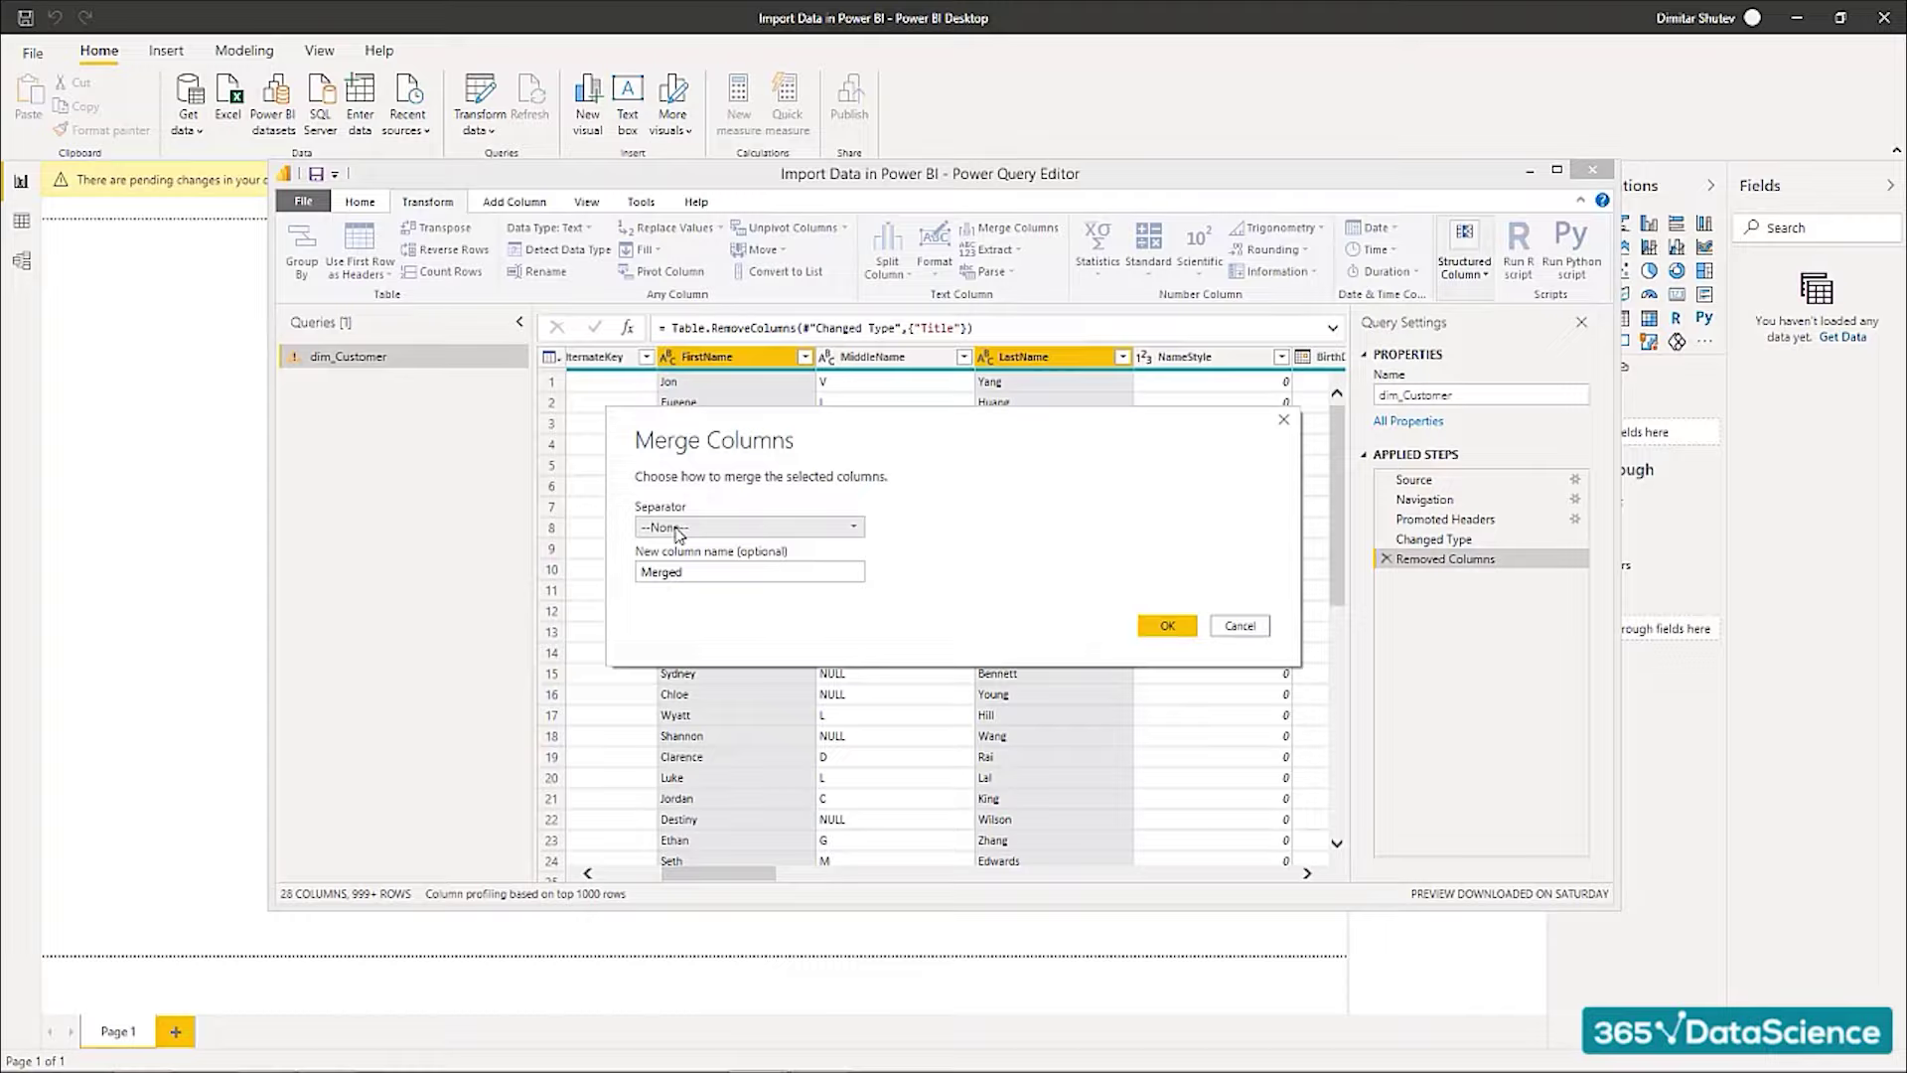
left_click(677, 534)
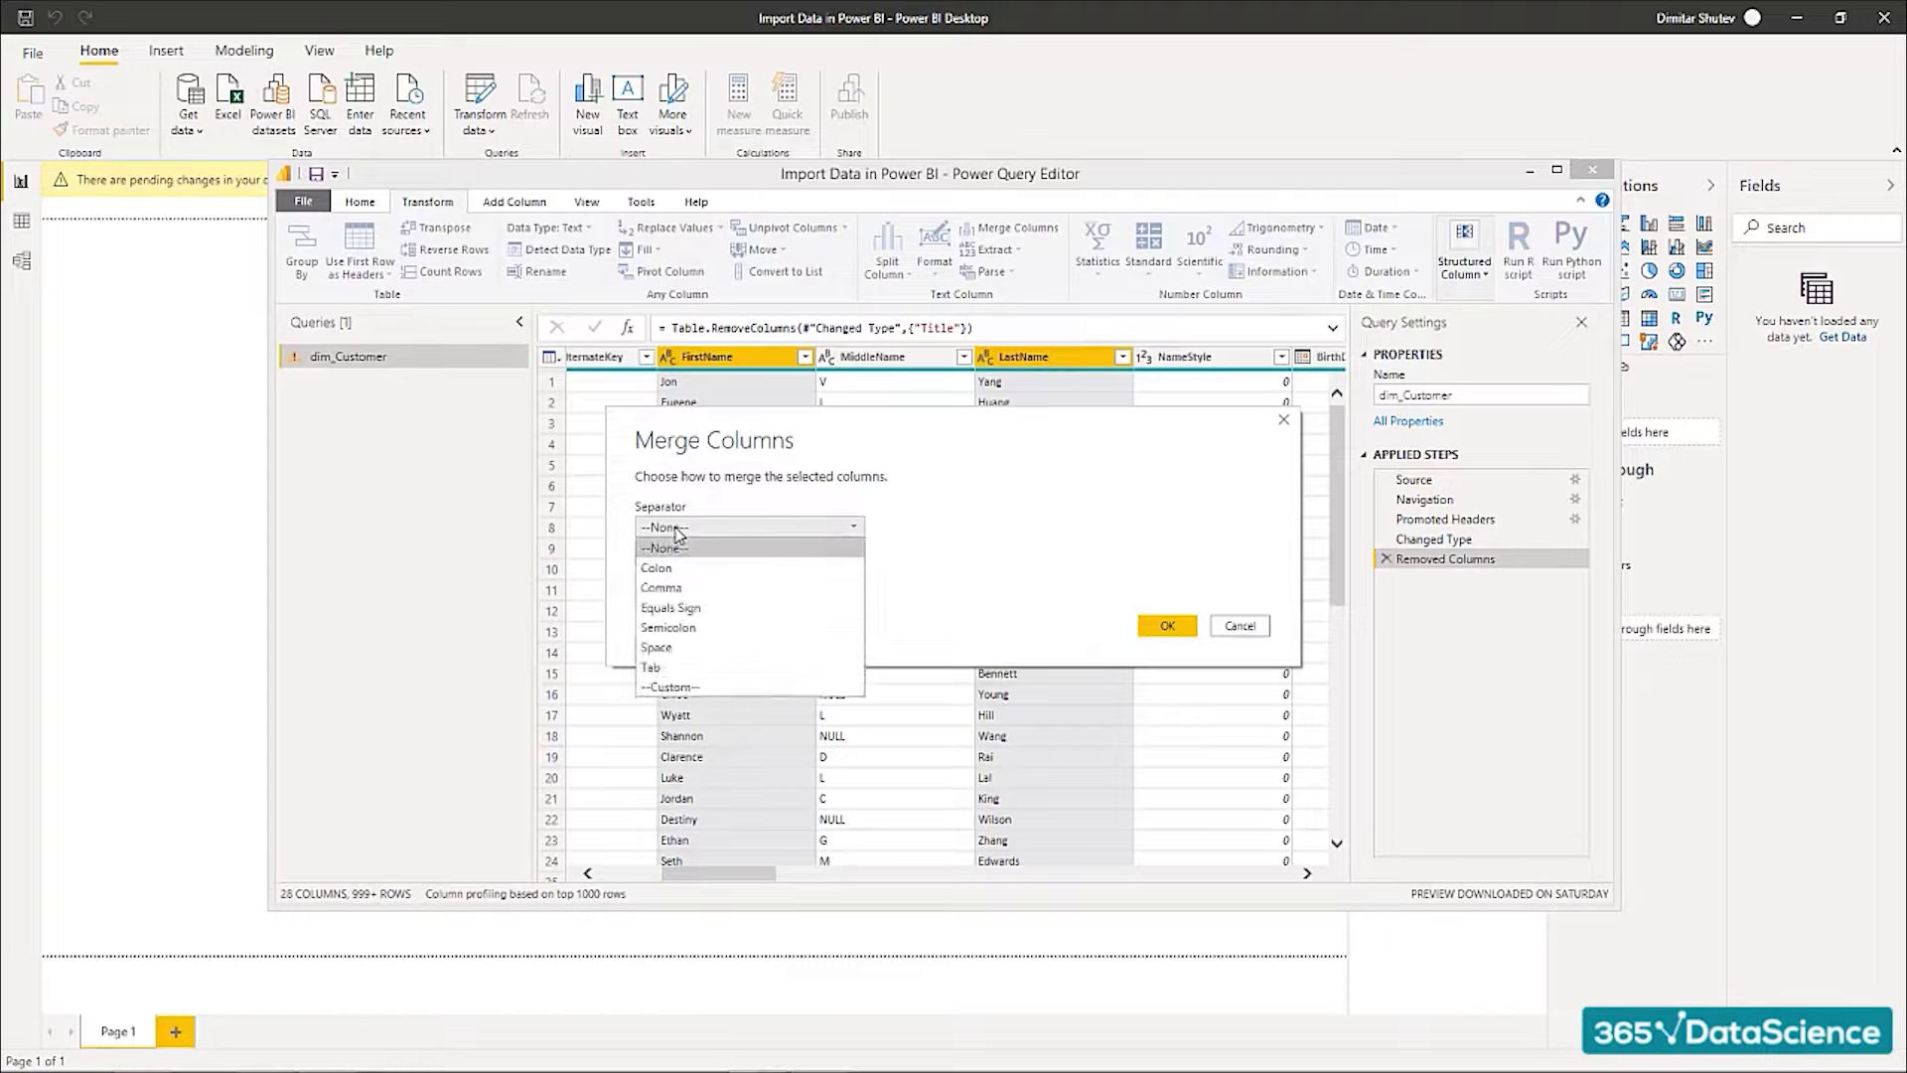
left_click(679, 648)
left_click_drag(696, 574, 529, 563)
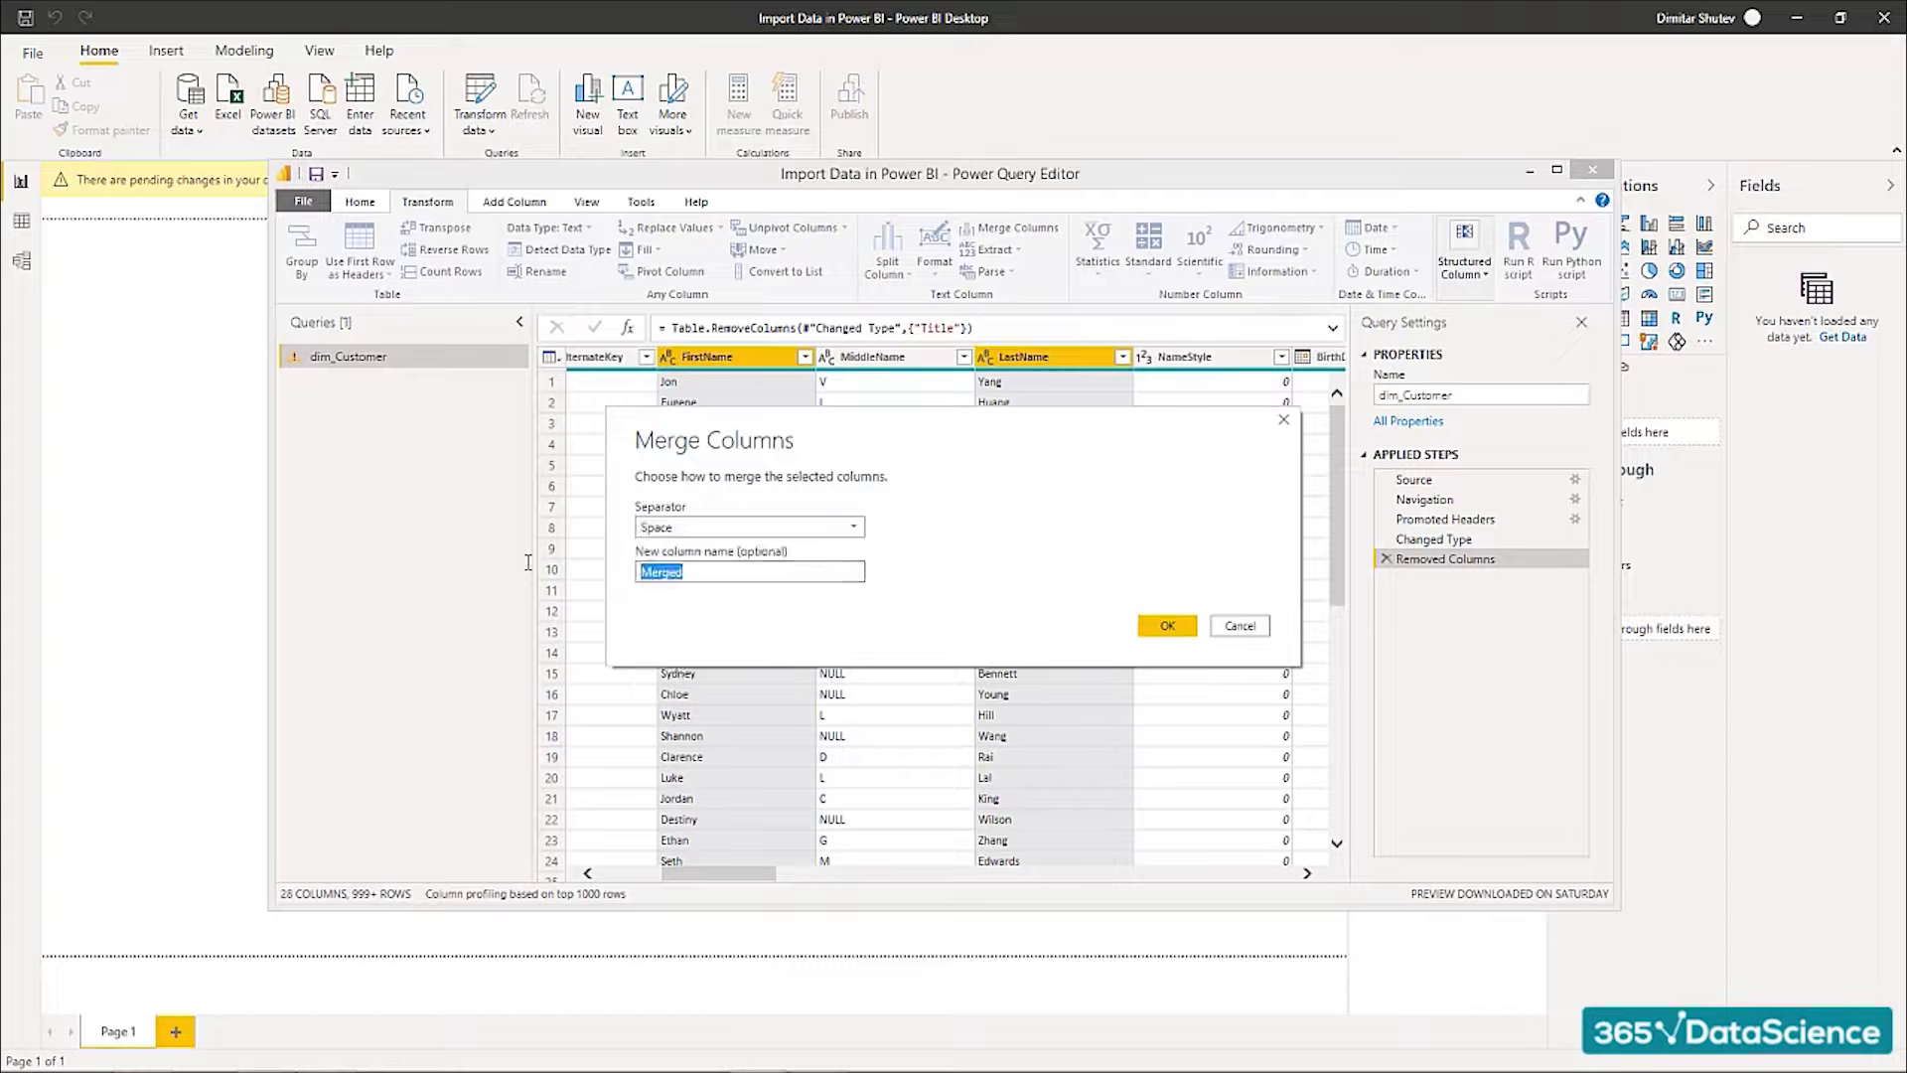
type("PersonName")
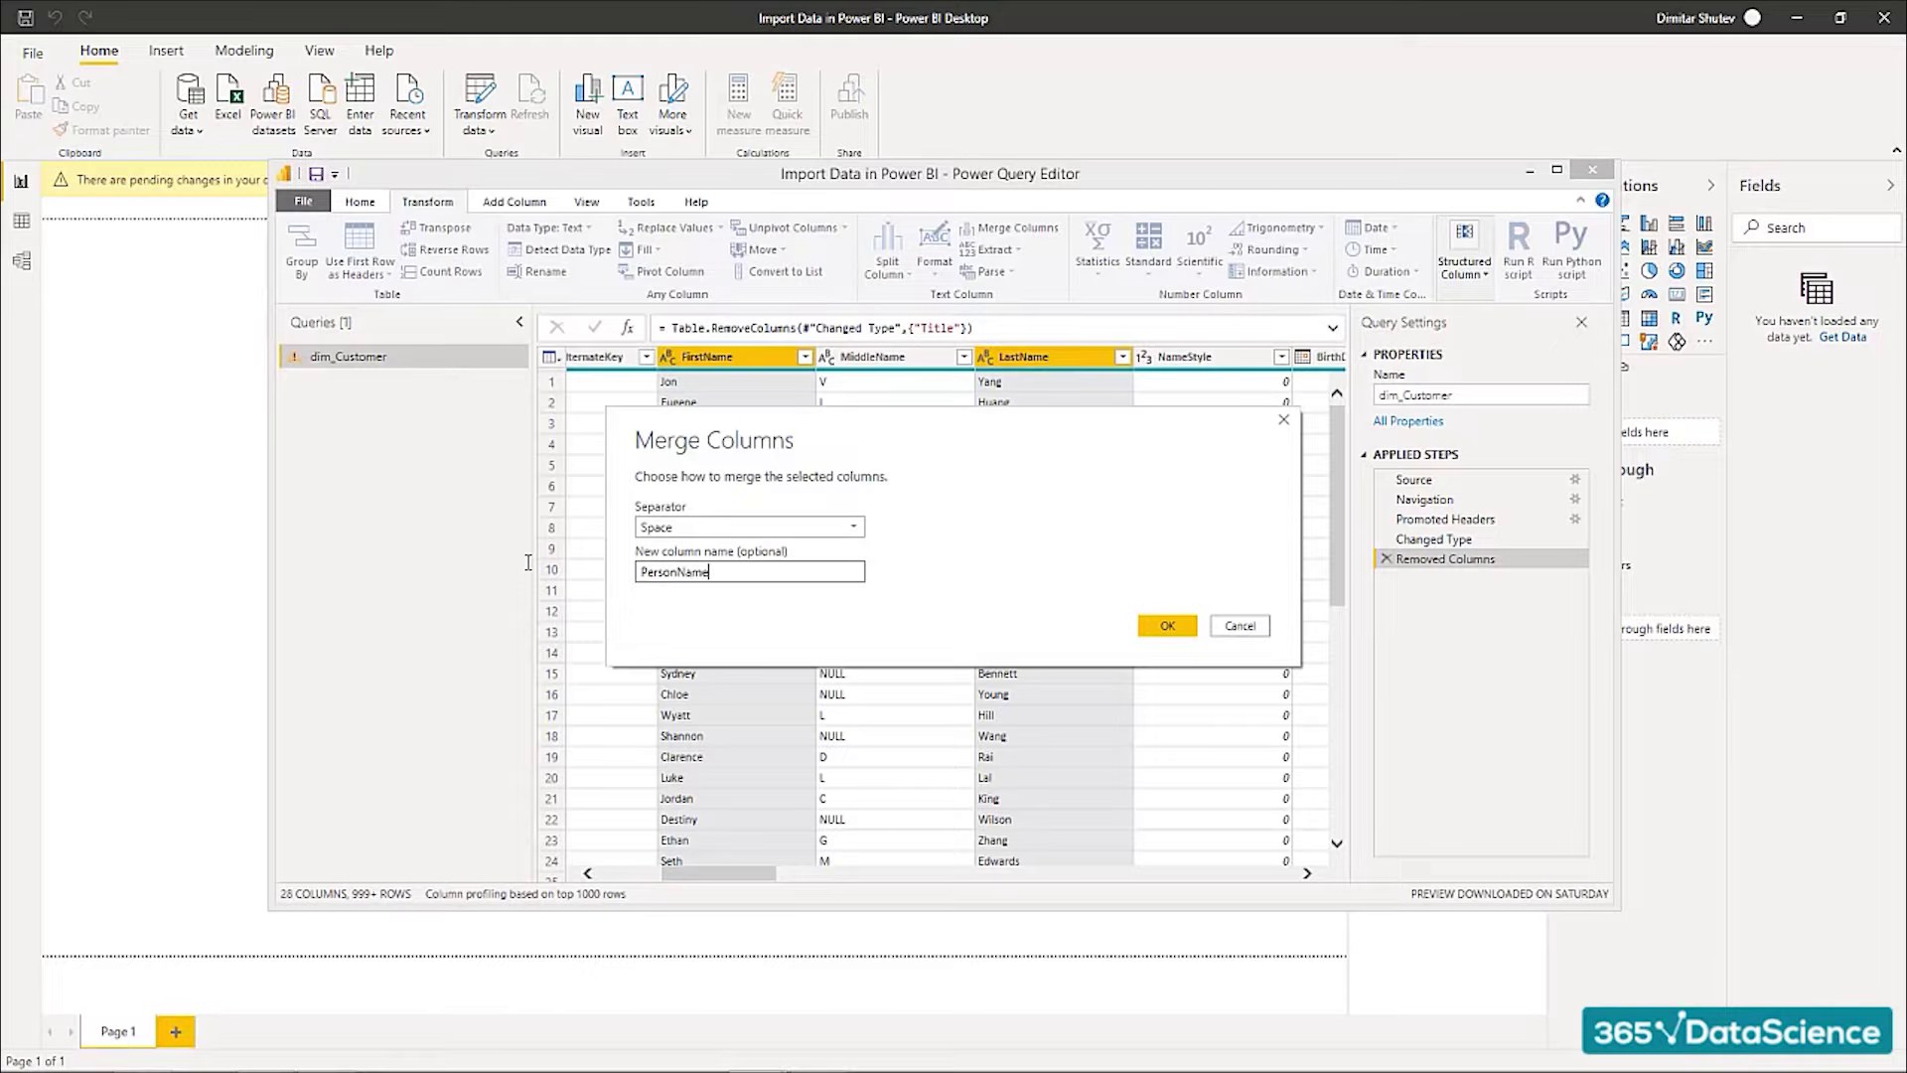
left_click(1166, 626)
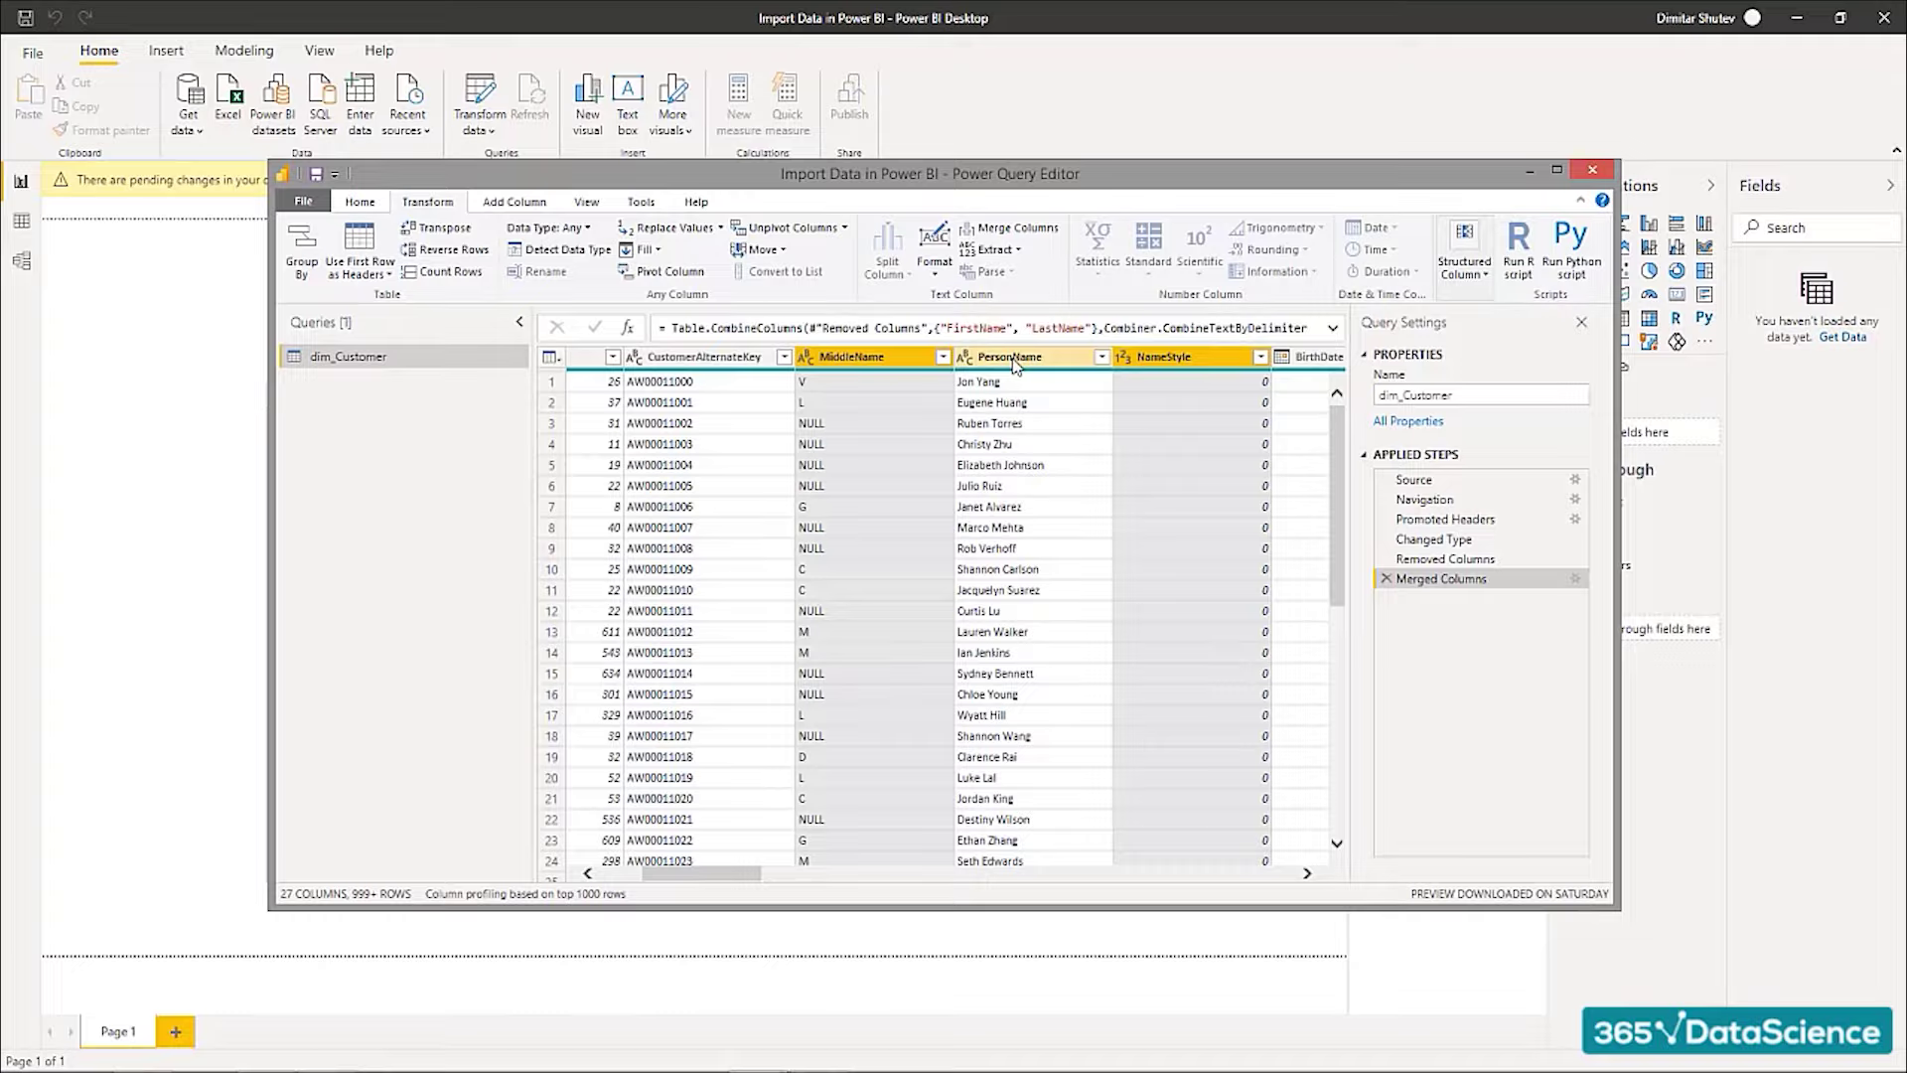
Select only the MiddleName column and delete it with Home > Remove Columns
left_click(850, 362)
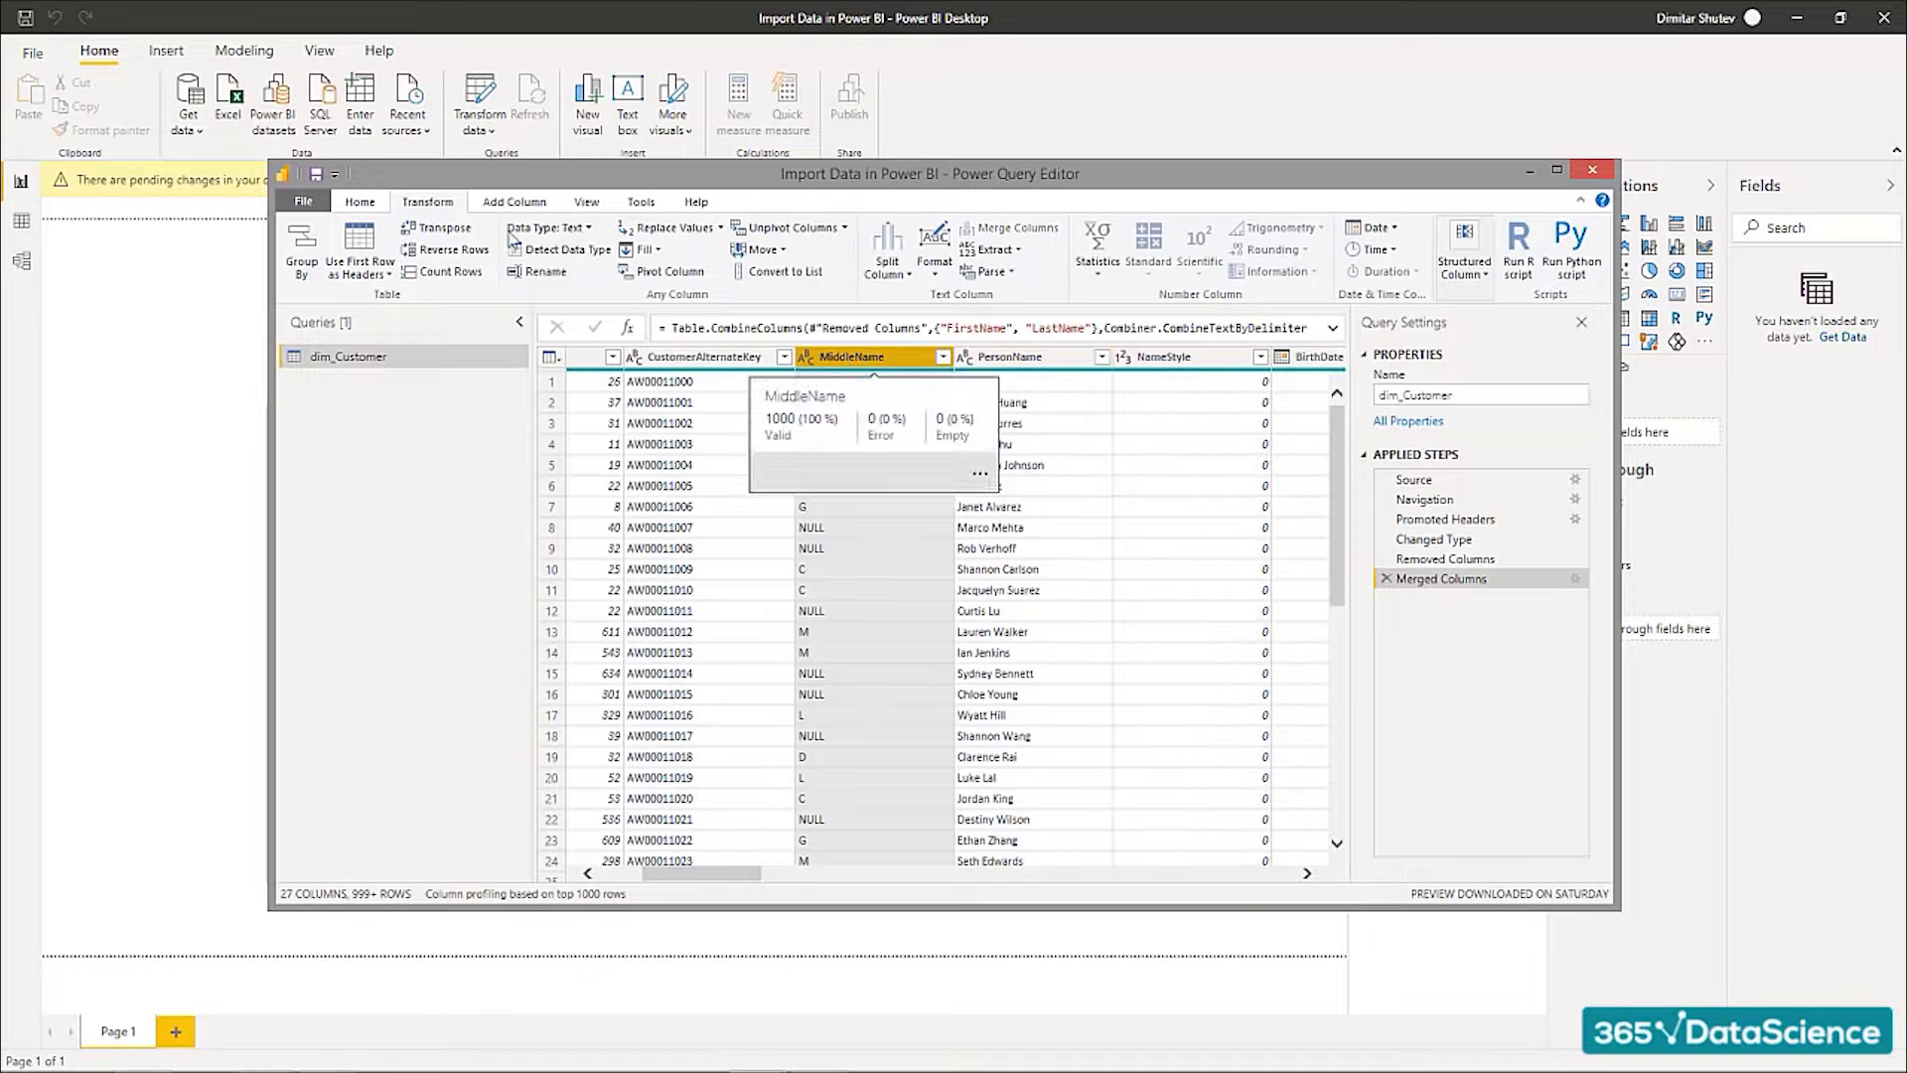
left_click(373, 205)
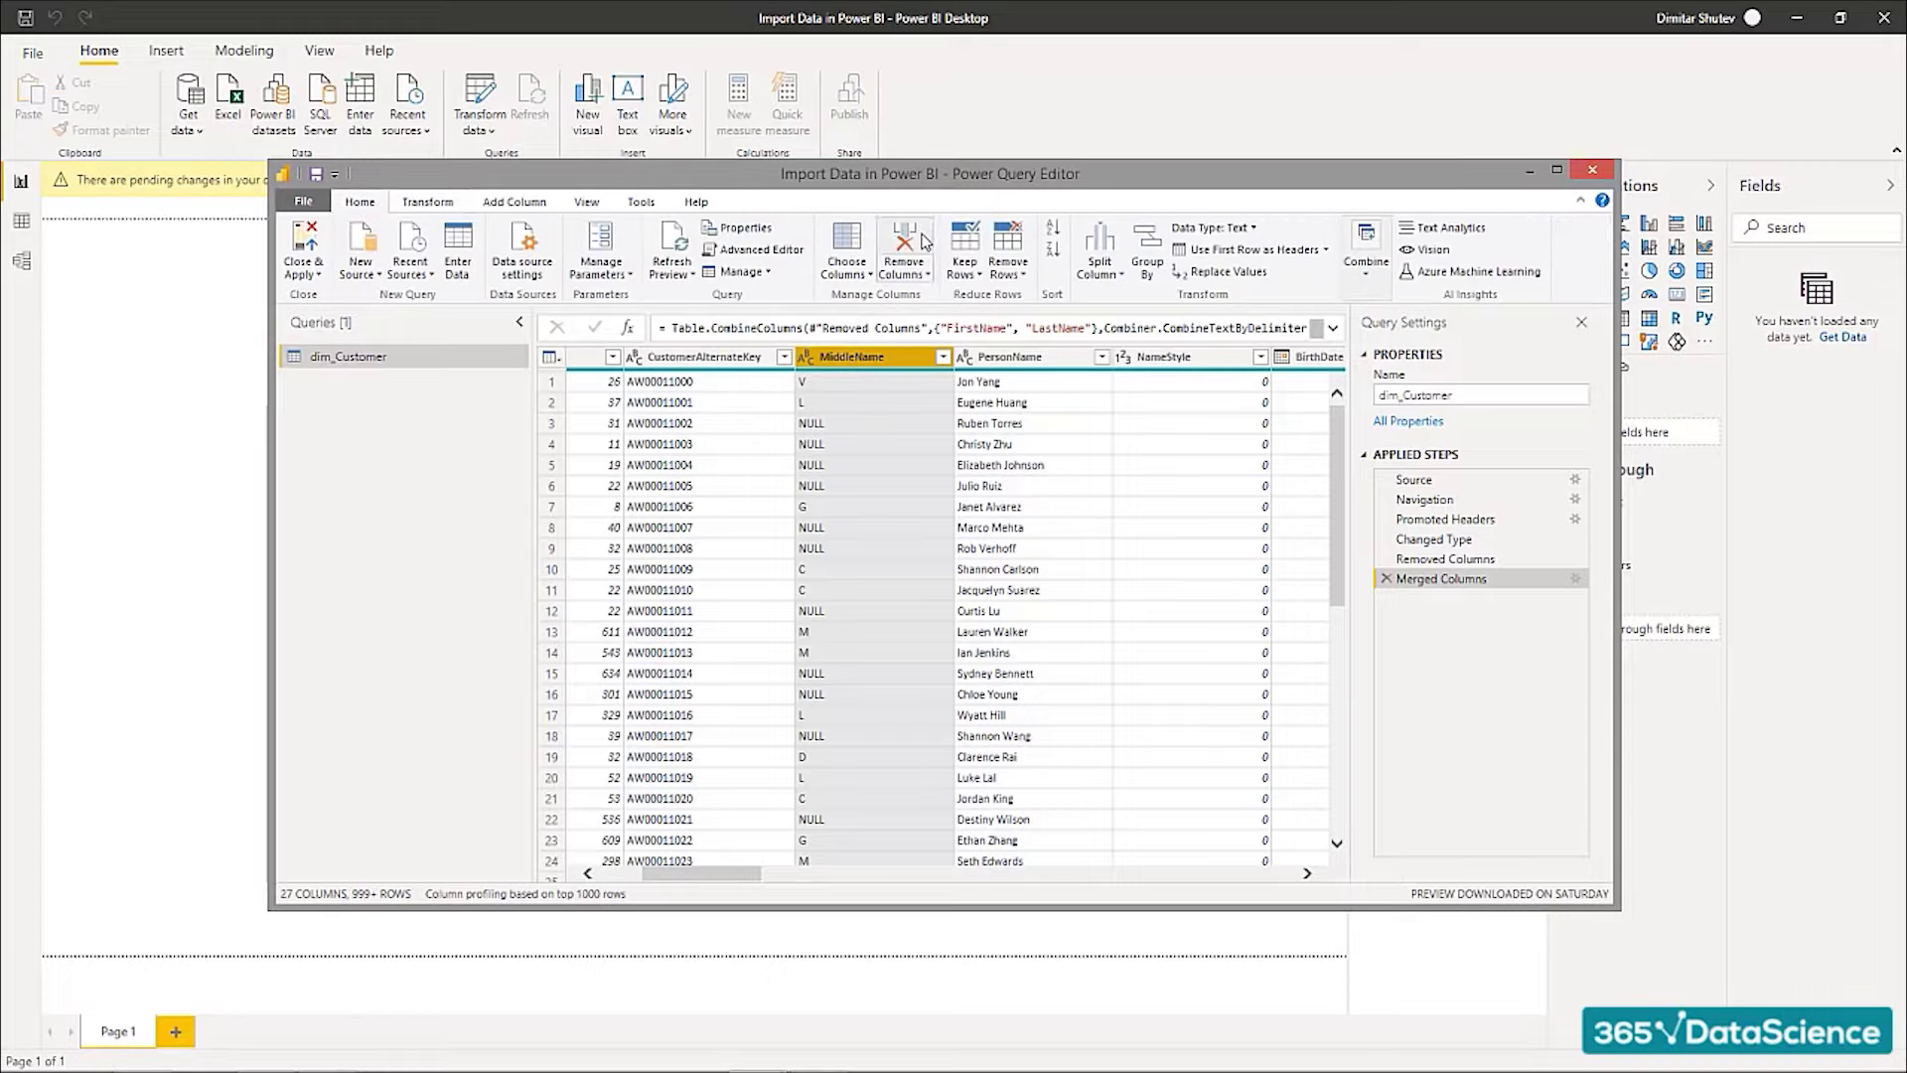
left_click(924, 241)
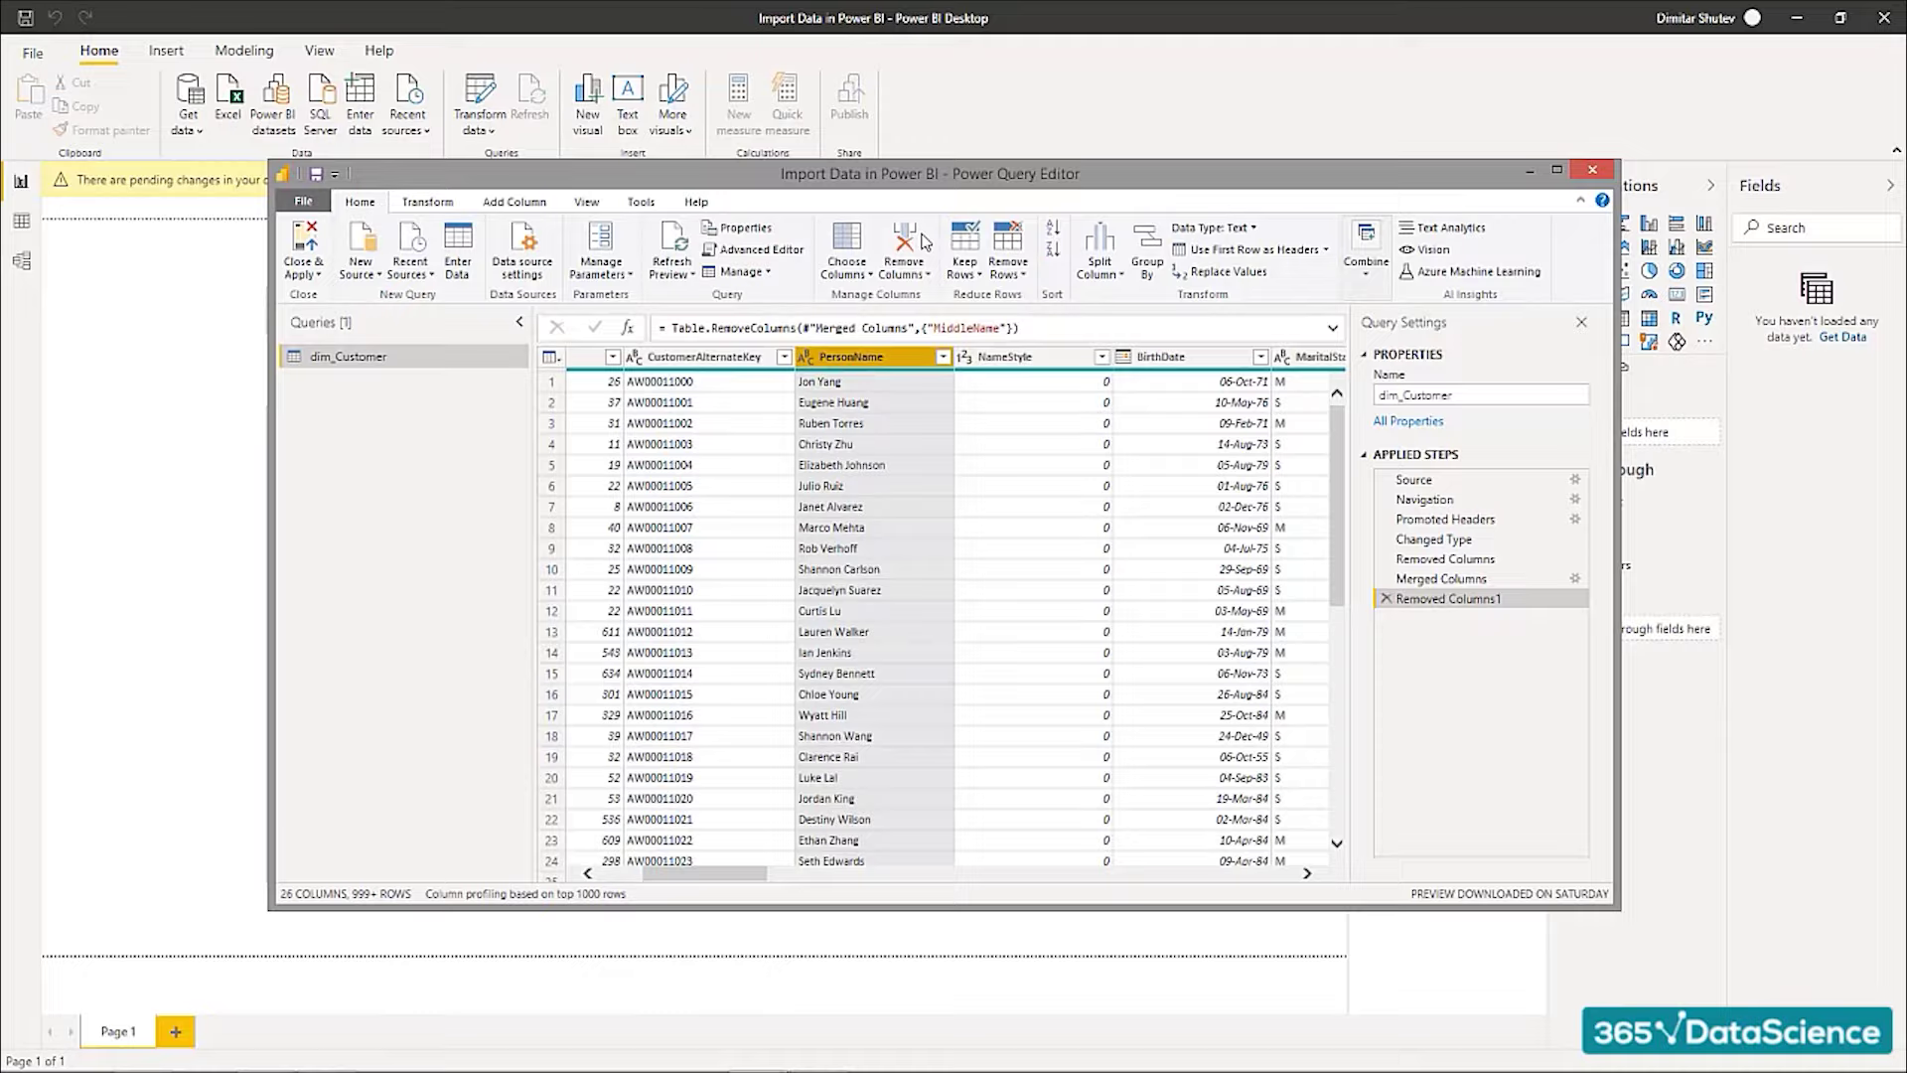
key("alt")
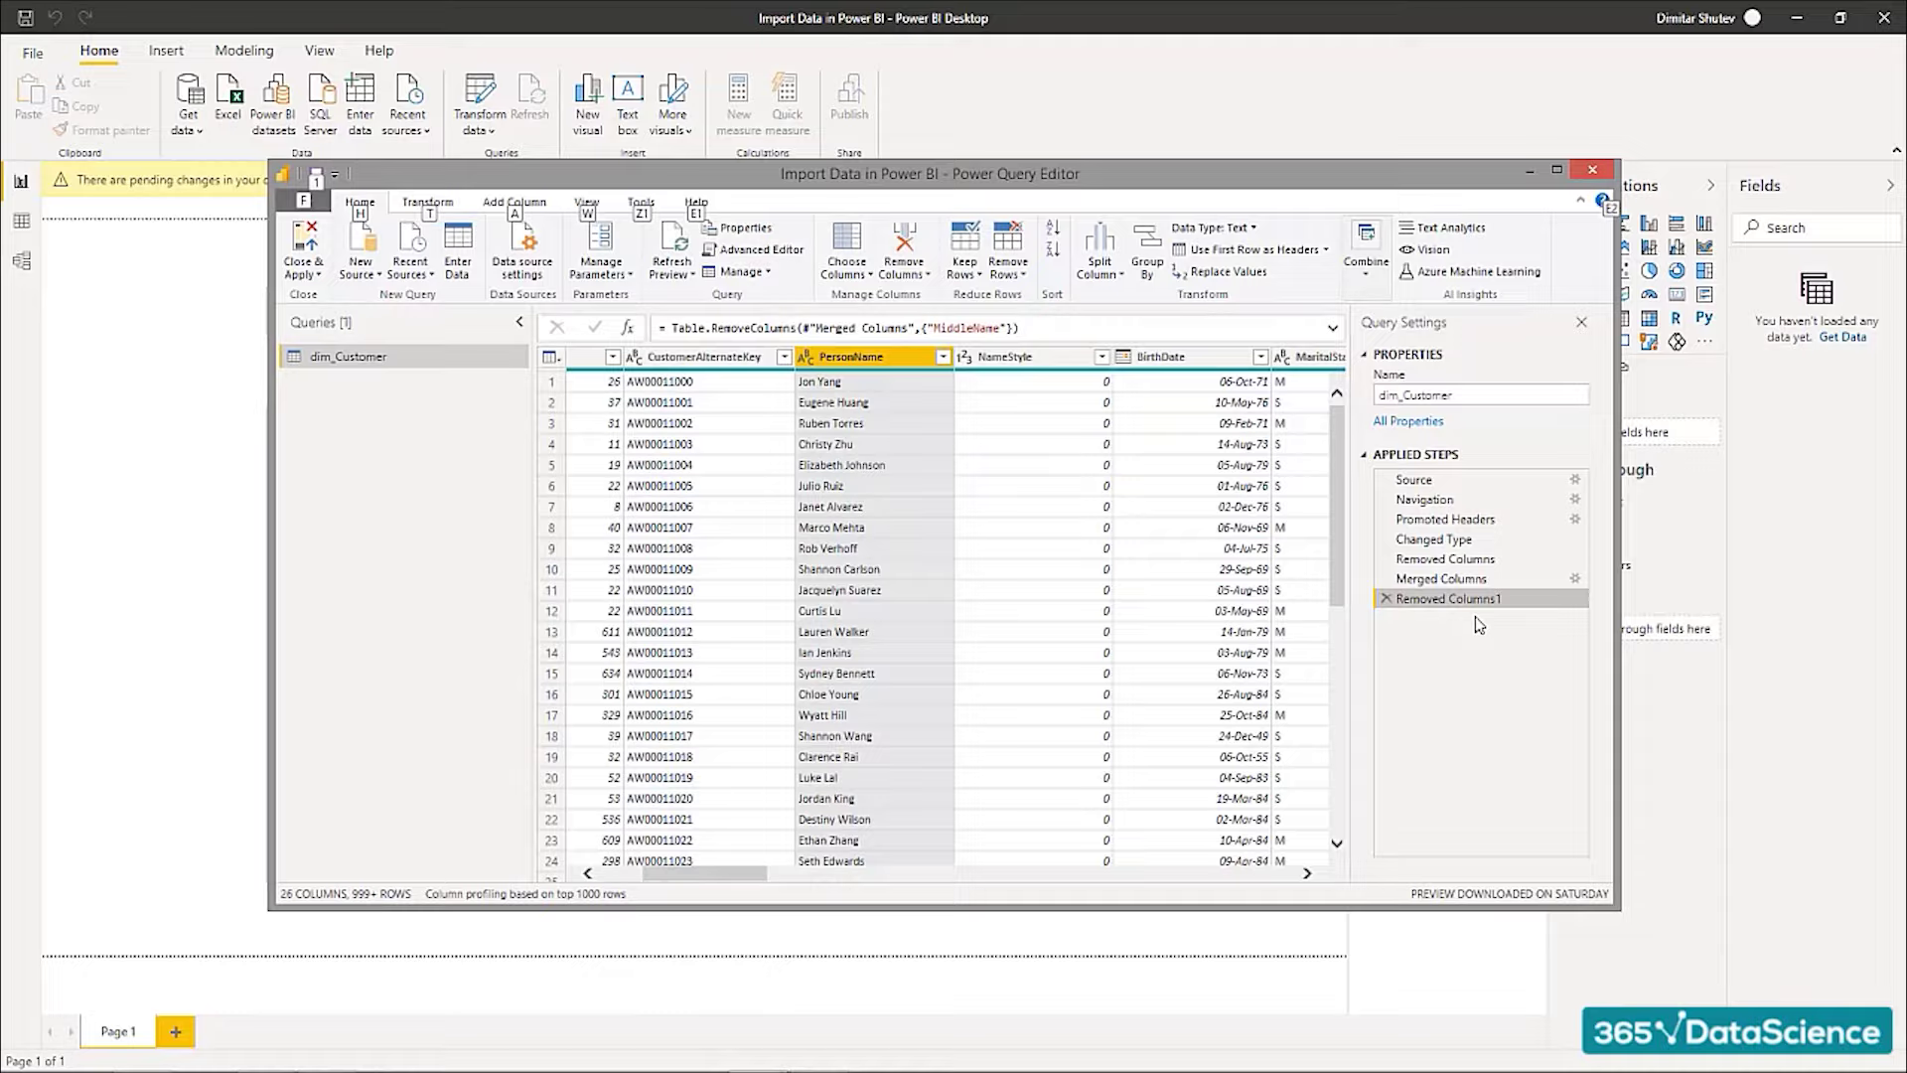
Rename the Removed Columns1 step to 'Removed Middle Name'
key("Escape")
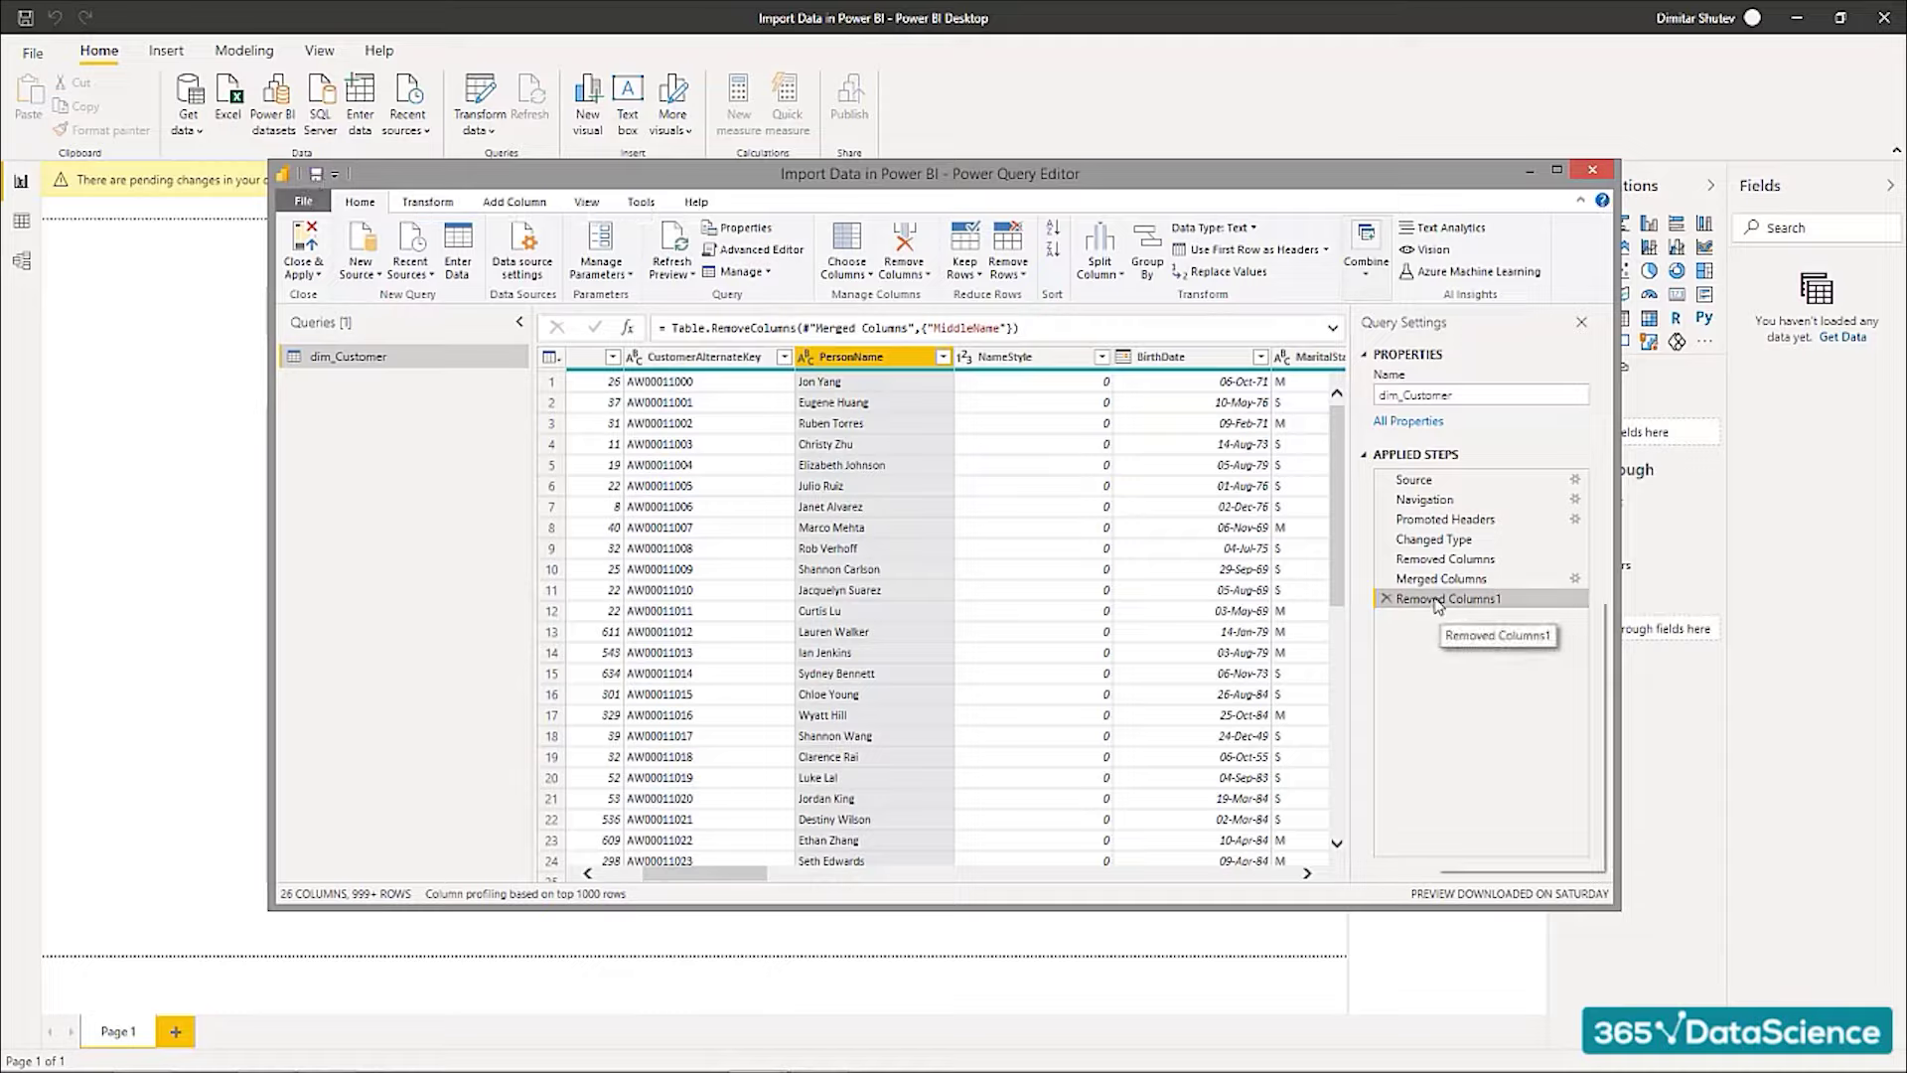
right_click(1436, 603)
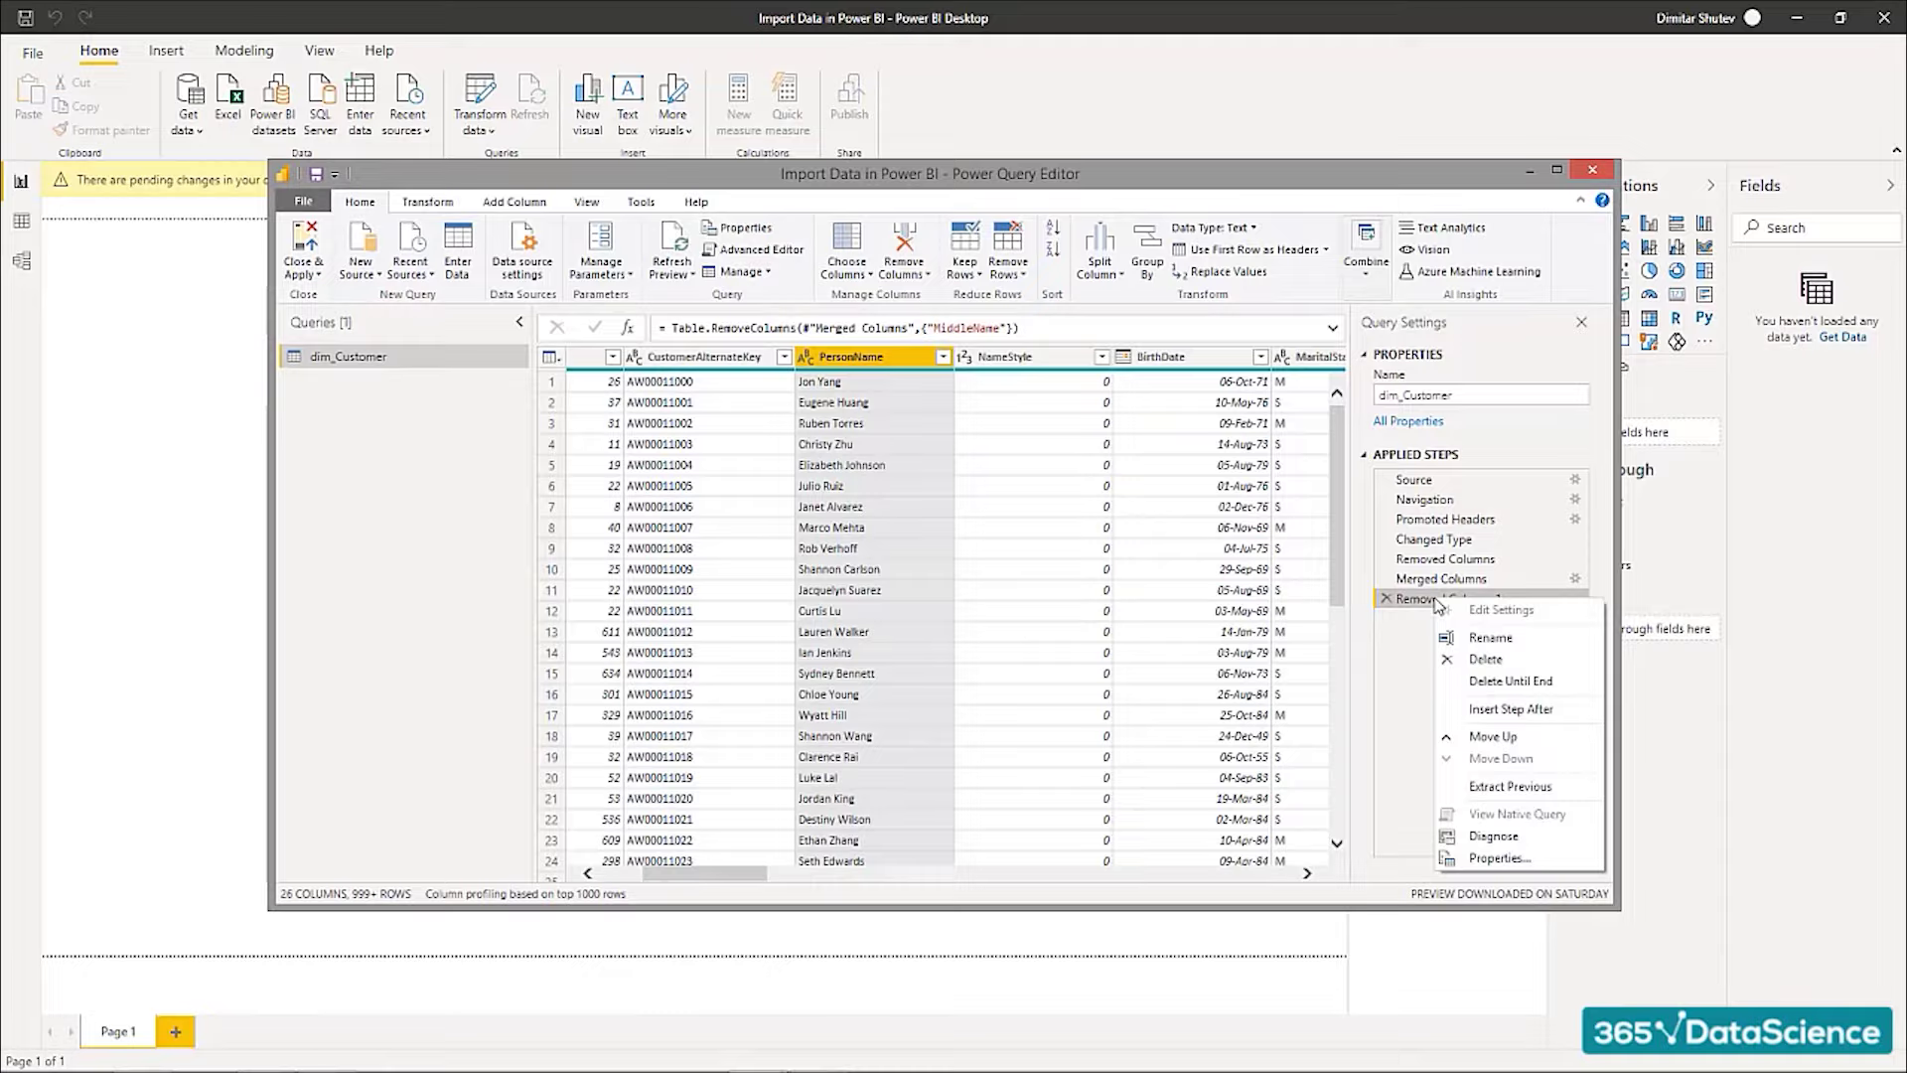
left_click(1499, 641)
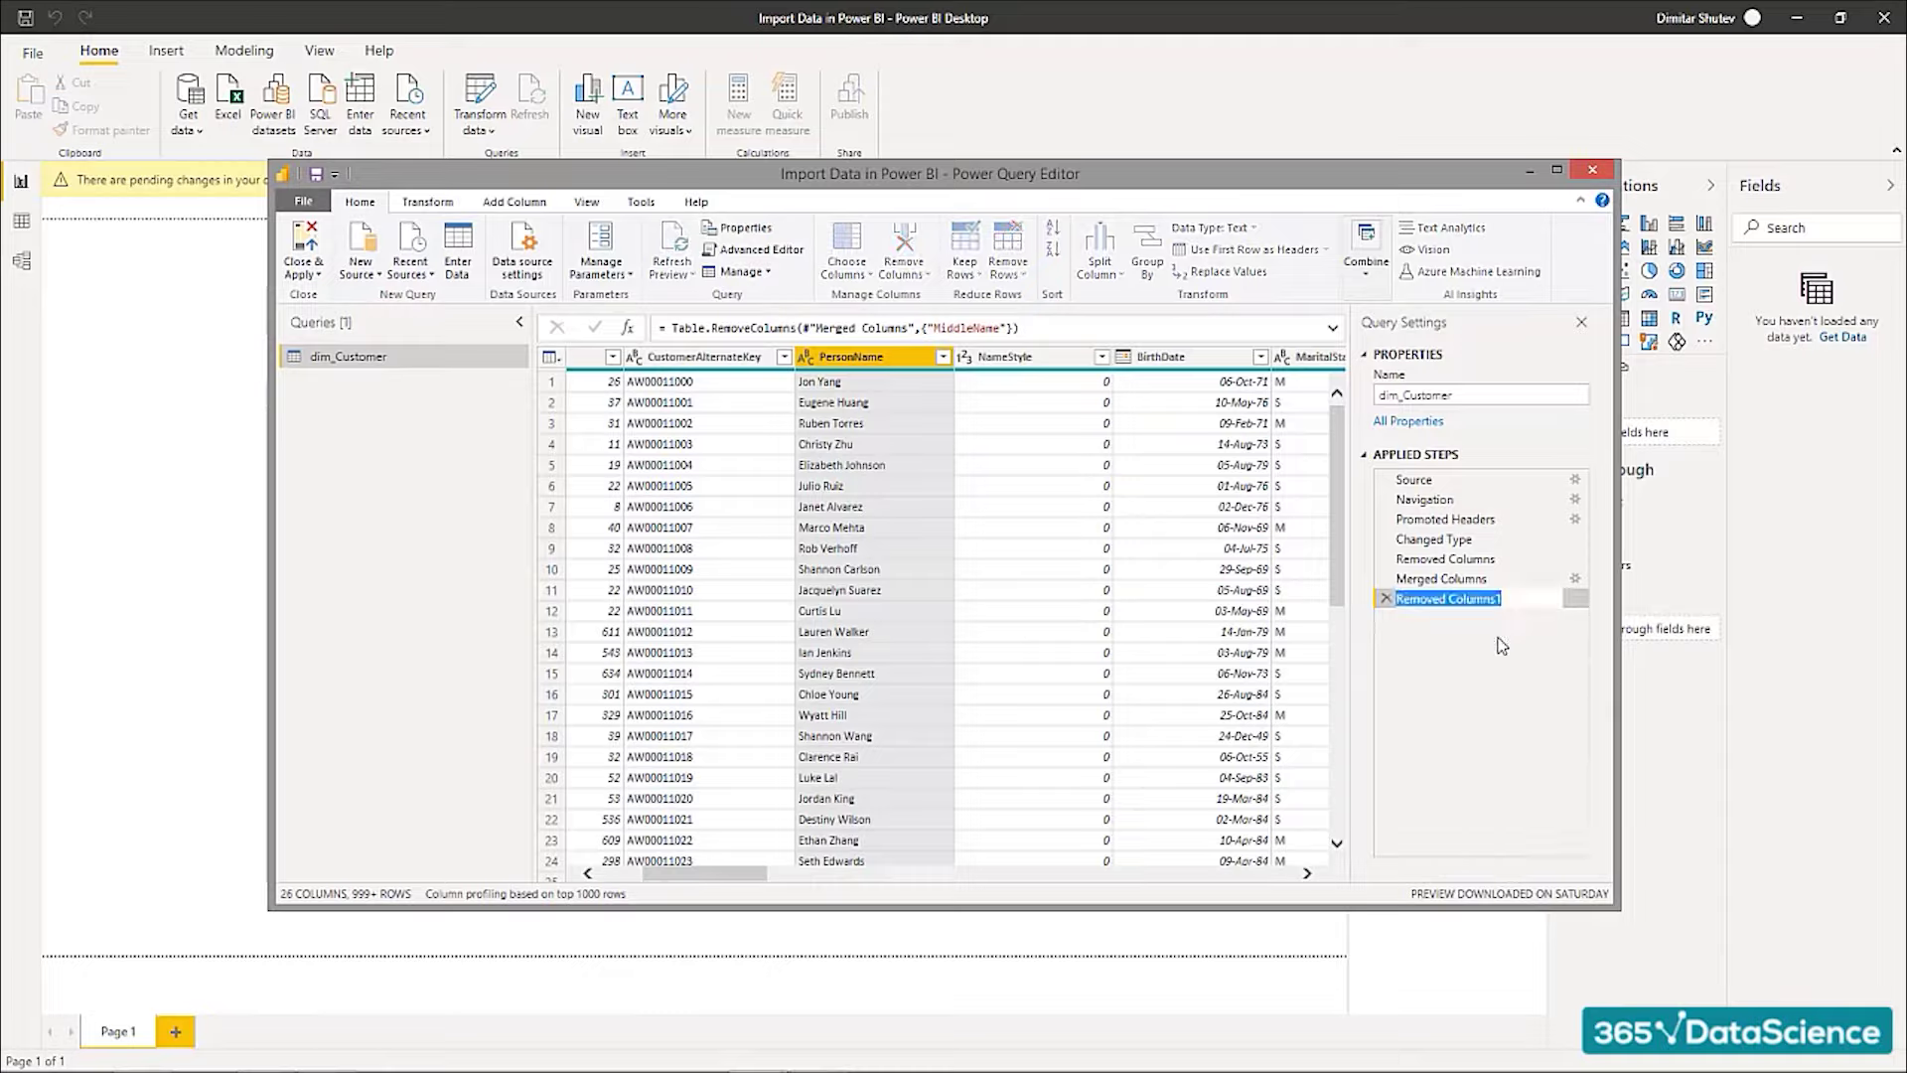
key("Right")
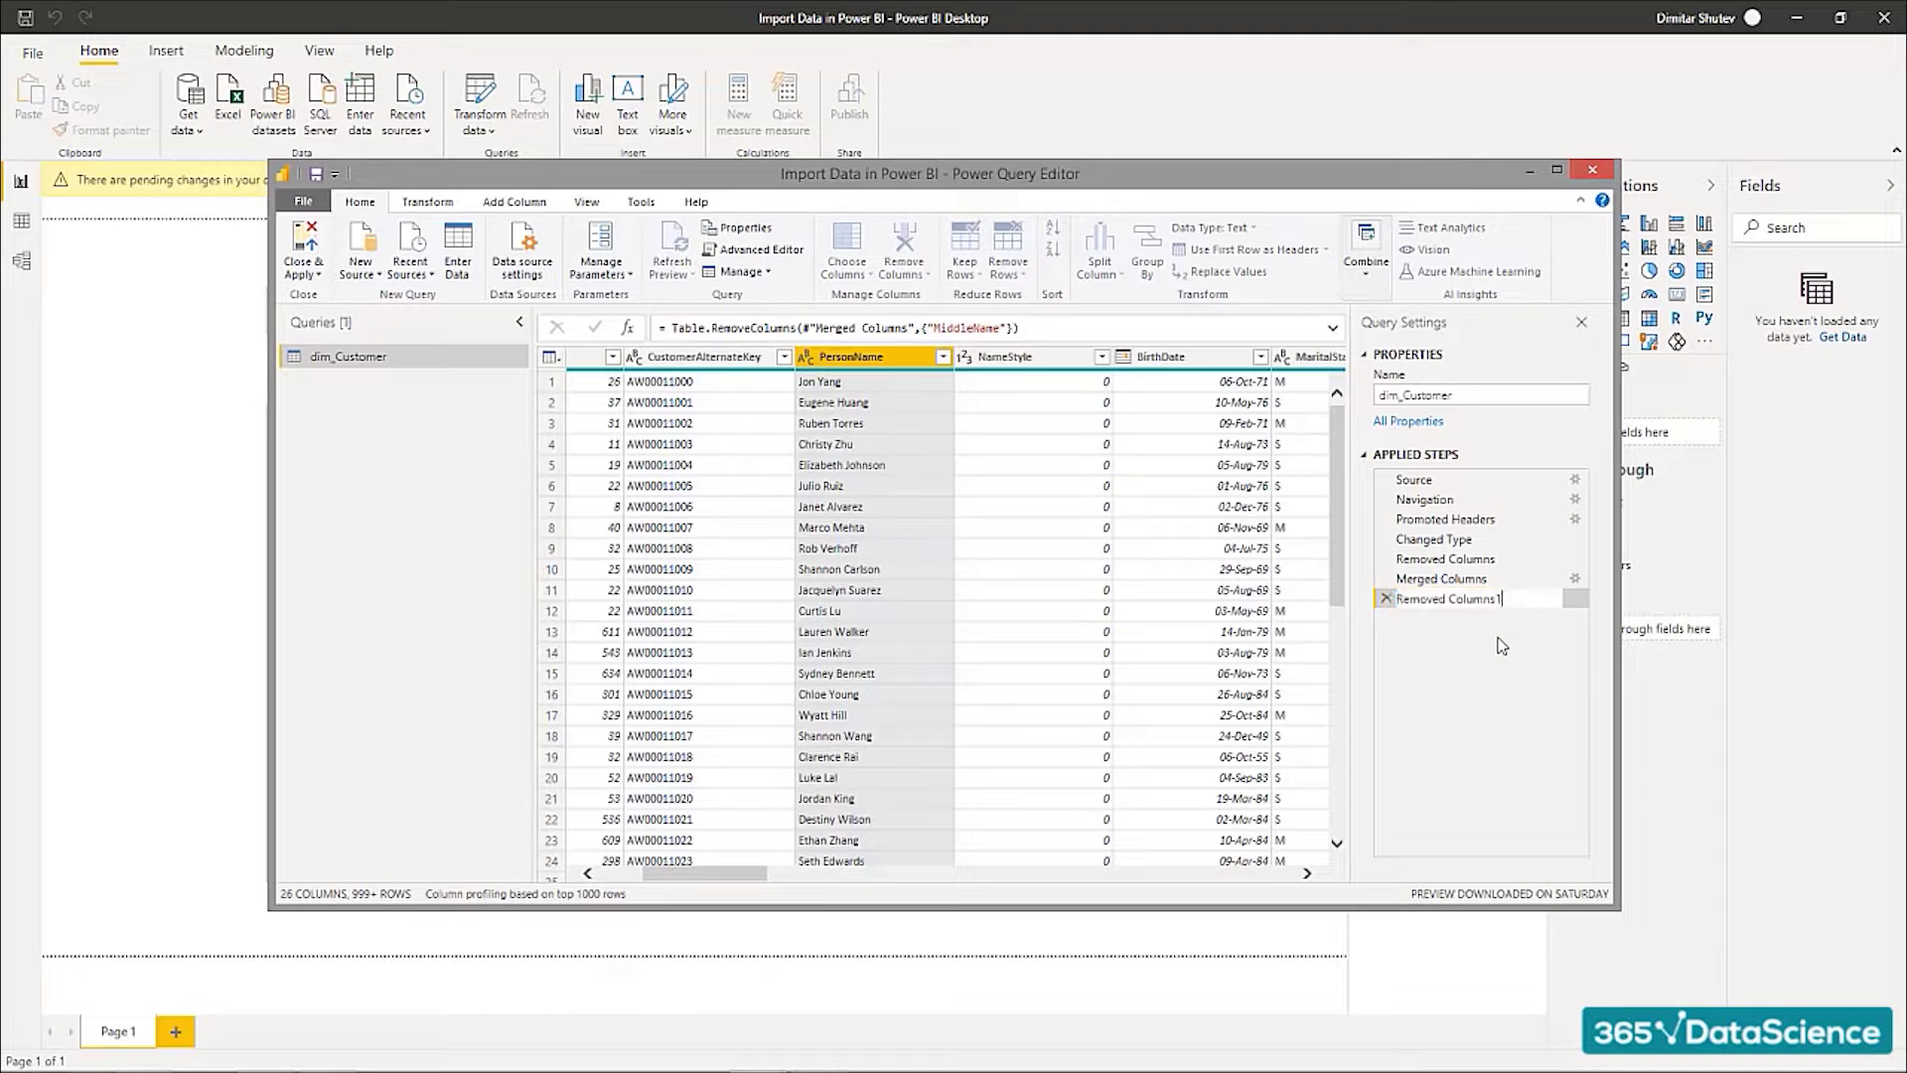
key("BackSpace")
key("BackSpace")
key("BackSpace")
key("BackSpace")
key("BackSpace")
key("BackSpace")
key("BackSpace")
key("BackSpace")
type("Middle Name")
key("Return")
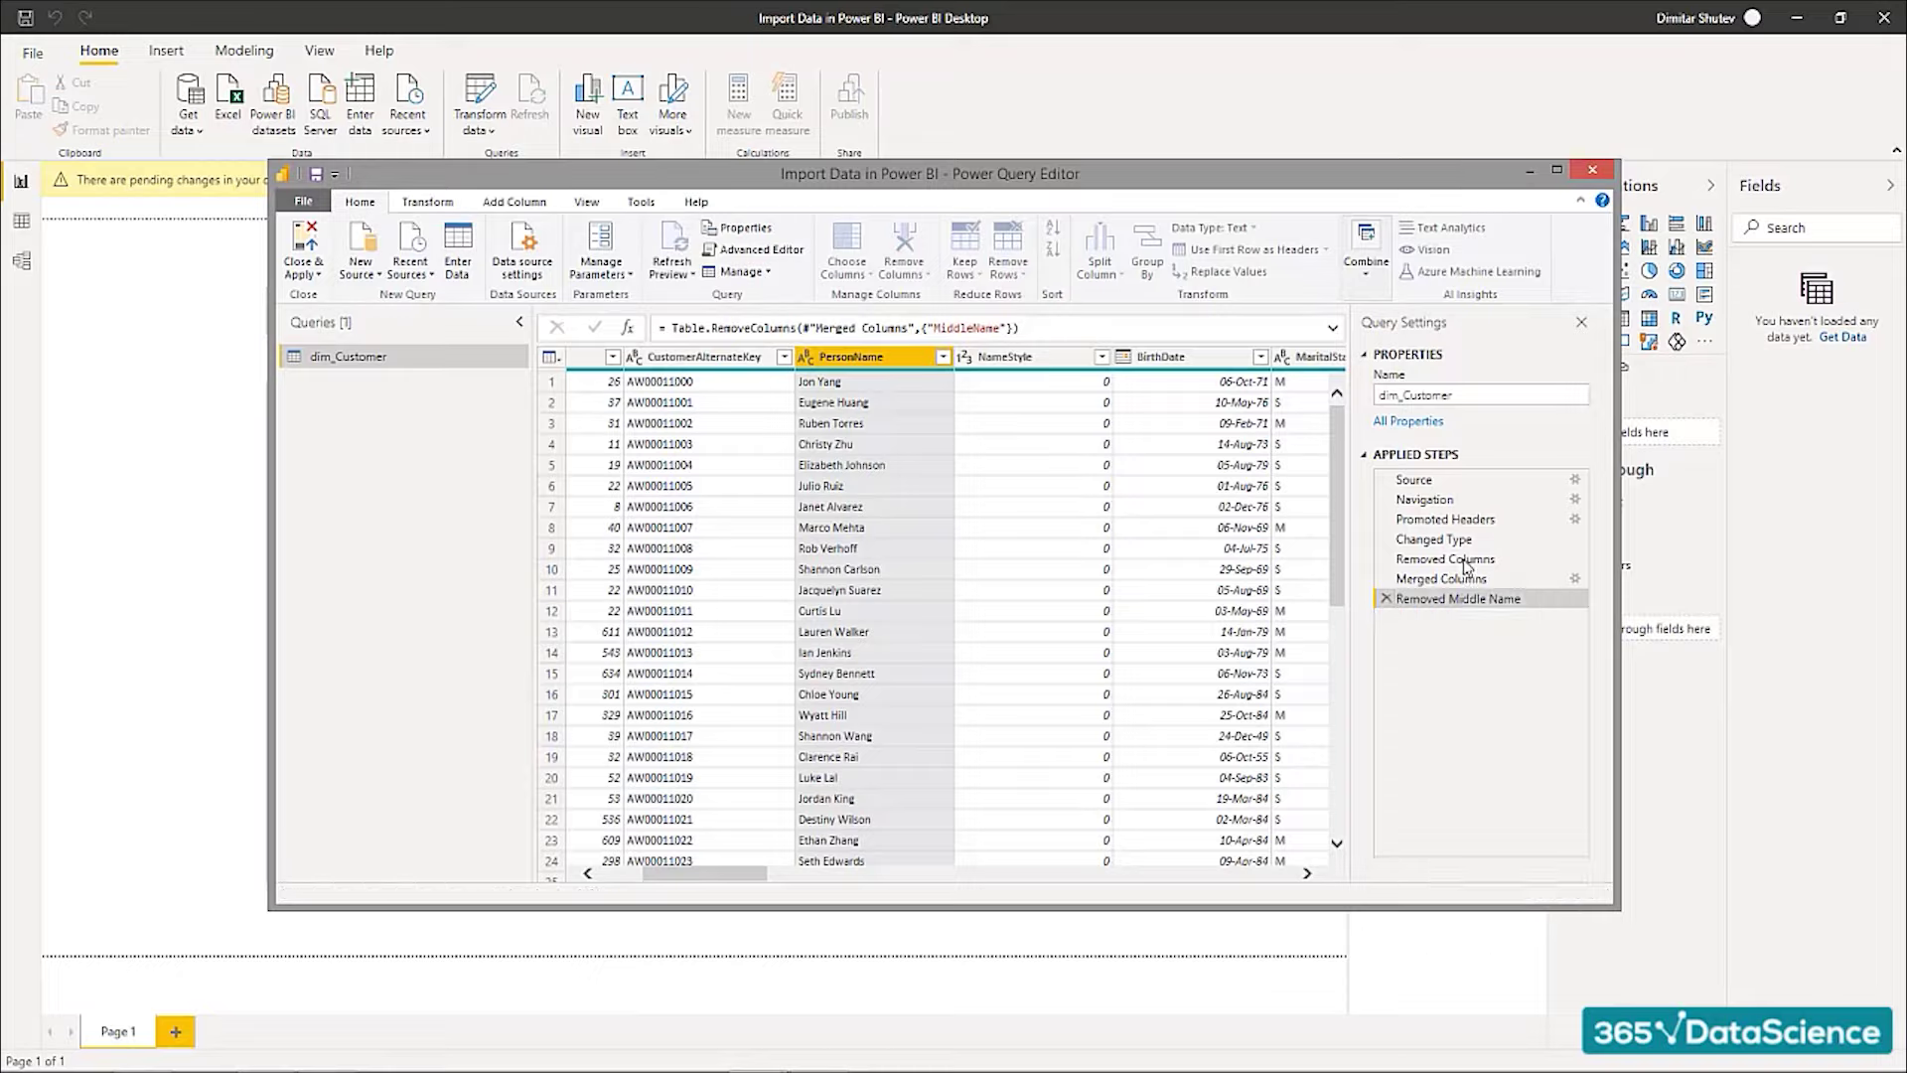
Rename the Removed Columns step to 'Removed Title'
right_click(1465, 562)
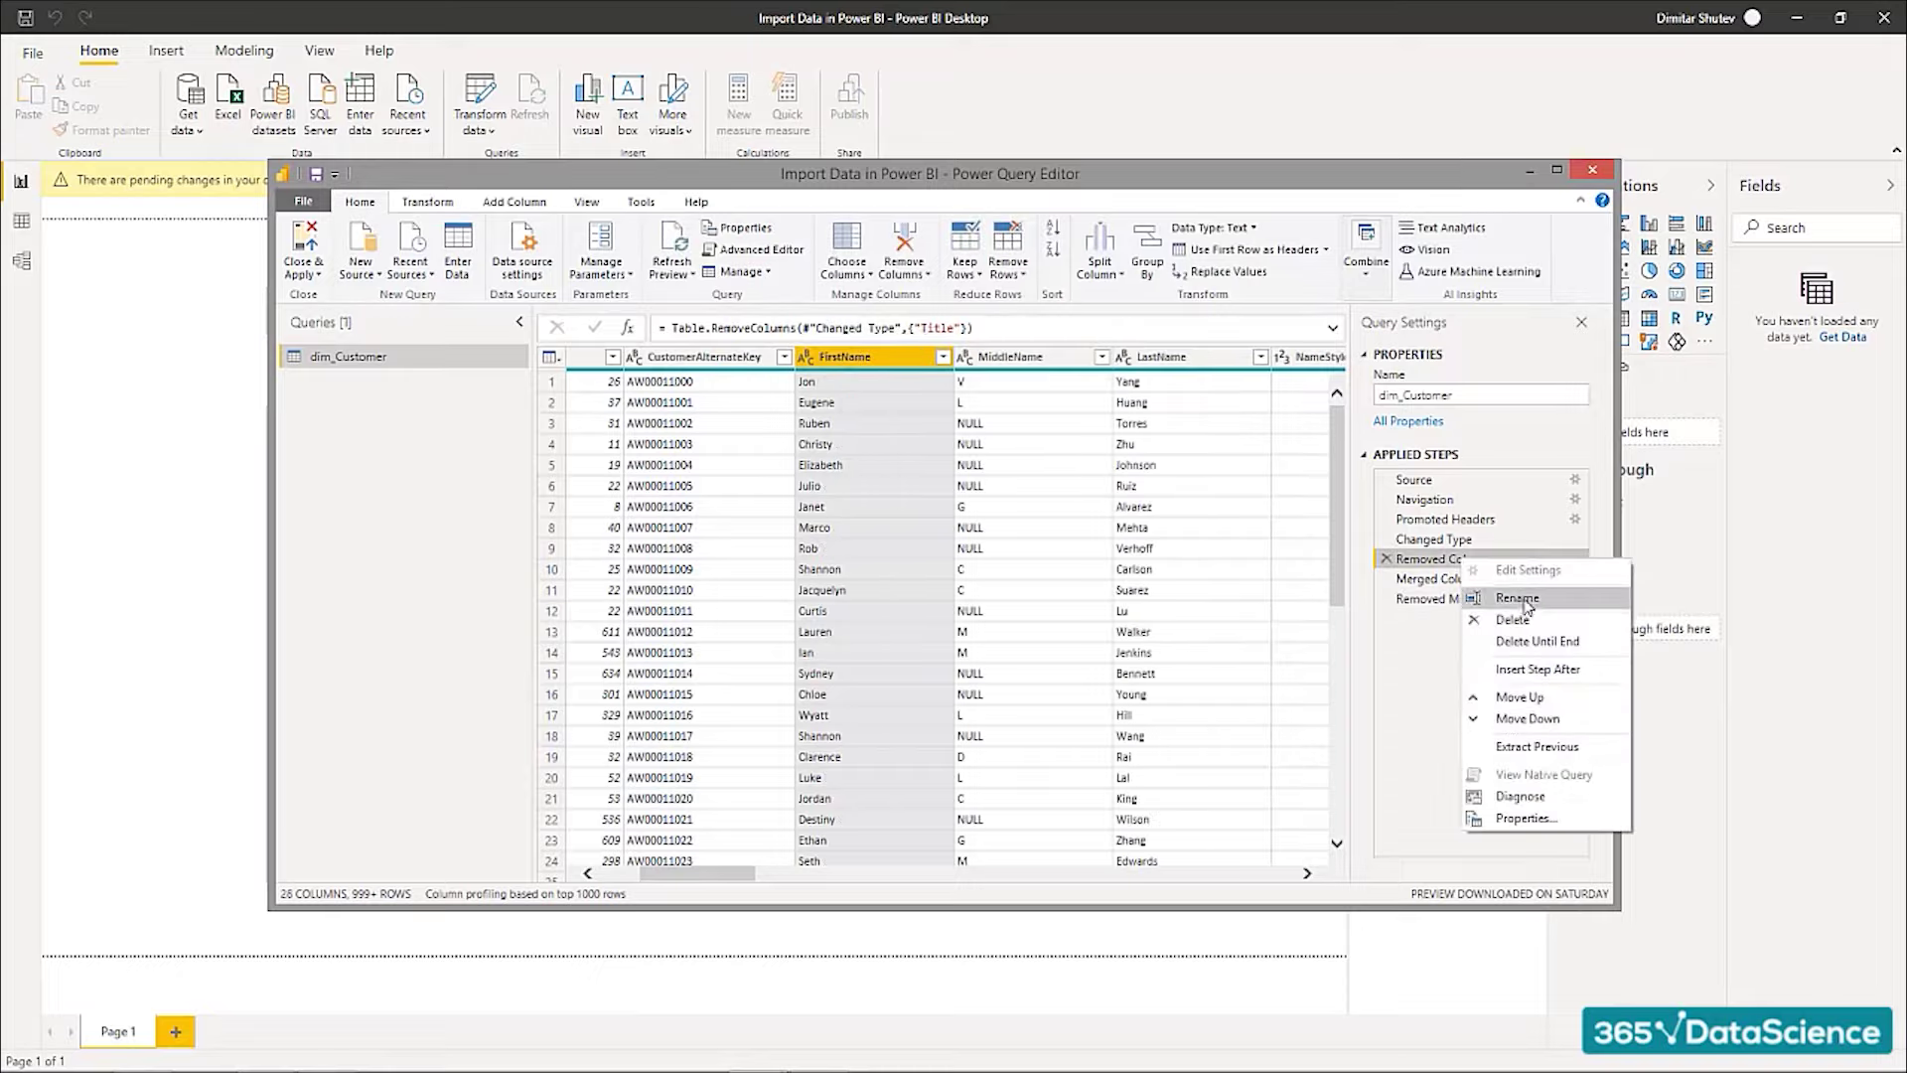
left_click(1527, 599)
key("End")
key("BackSpace")
key("BackSpace")
key("BackSpace")
key("BackSpace")
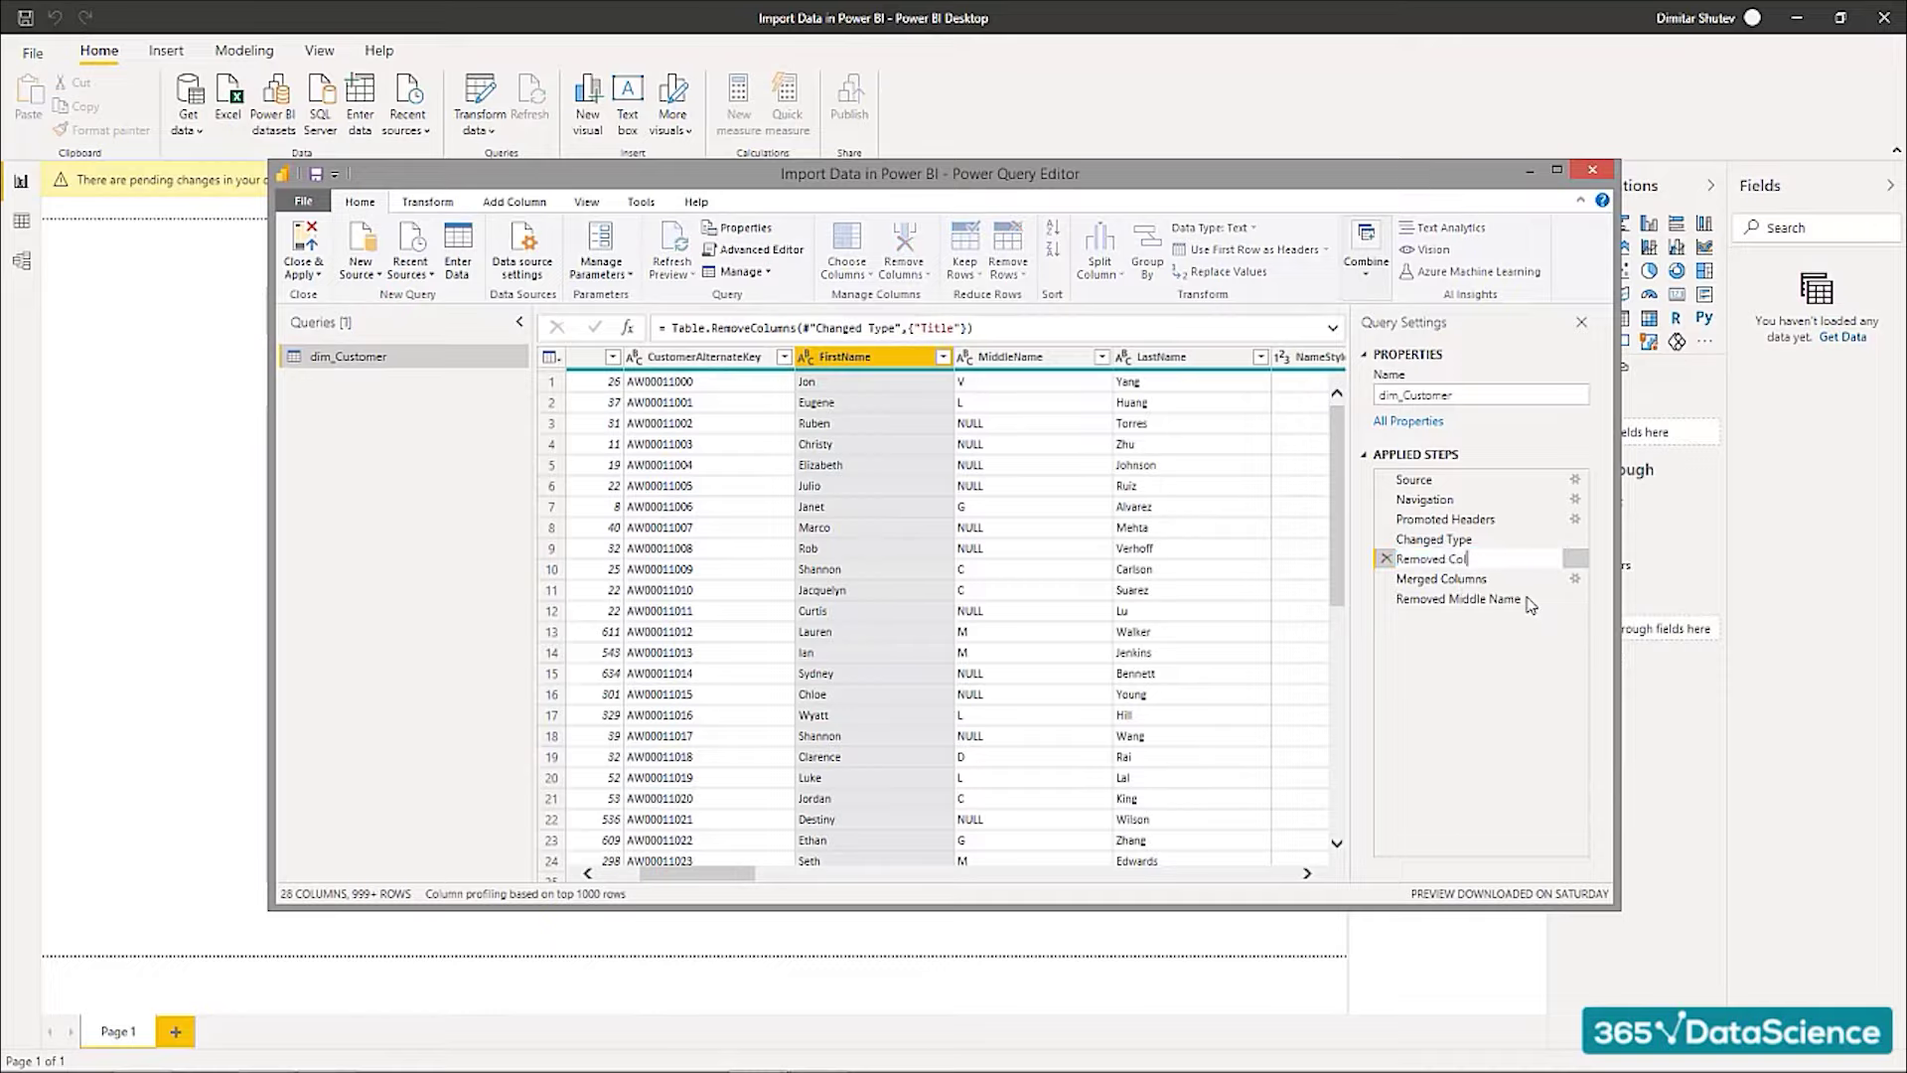
key("BackSpace")
key("BackSpace")
key("BackSpace")
type("Title")
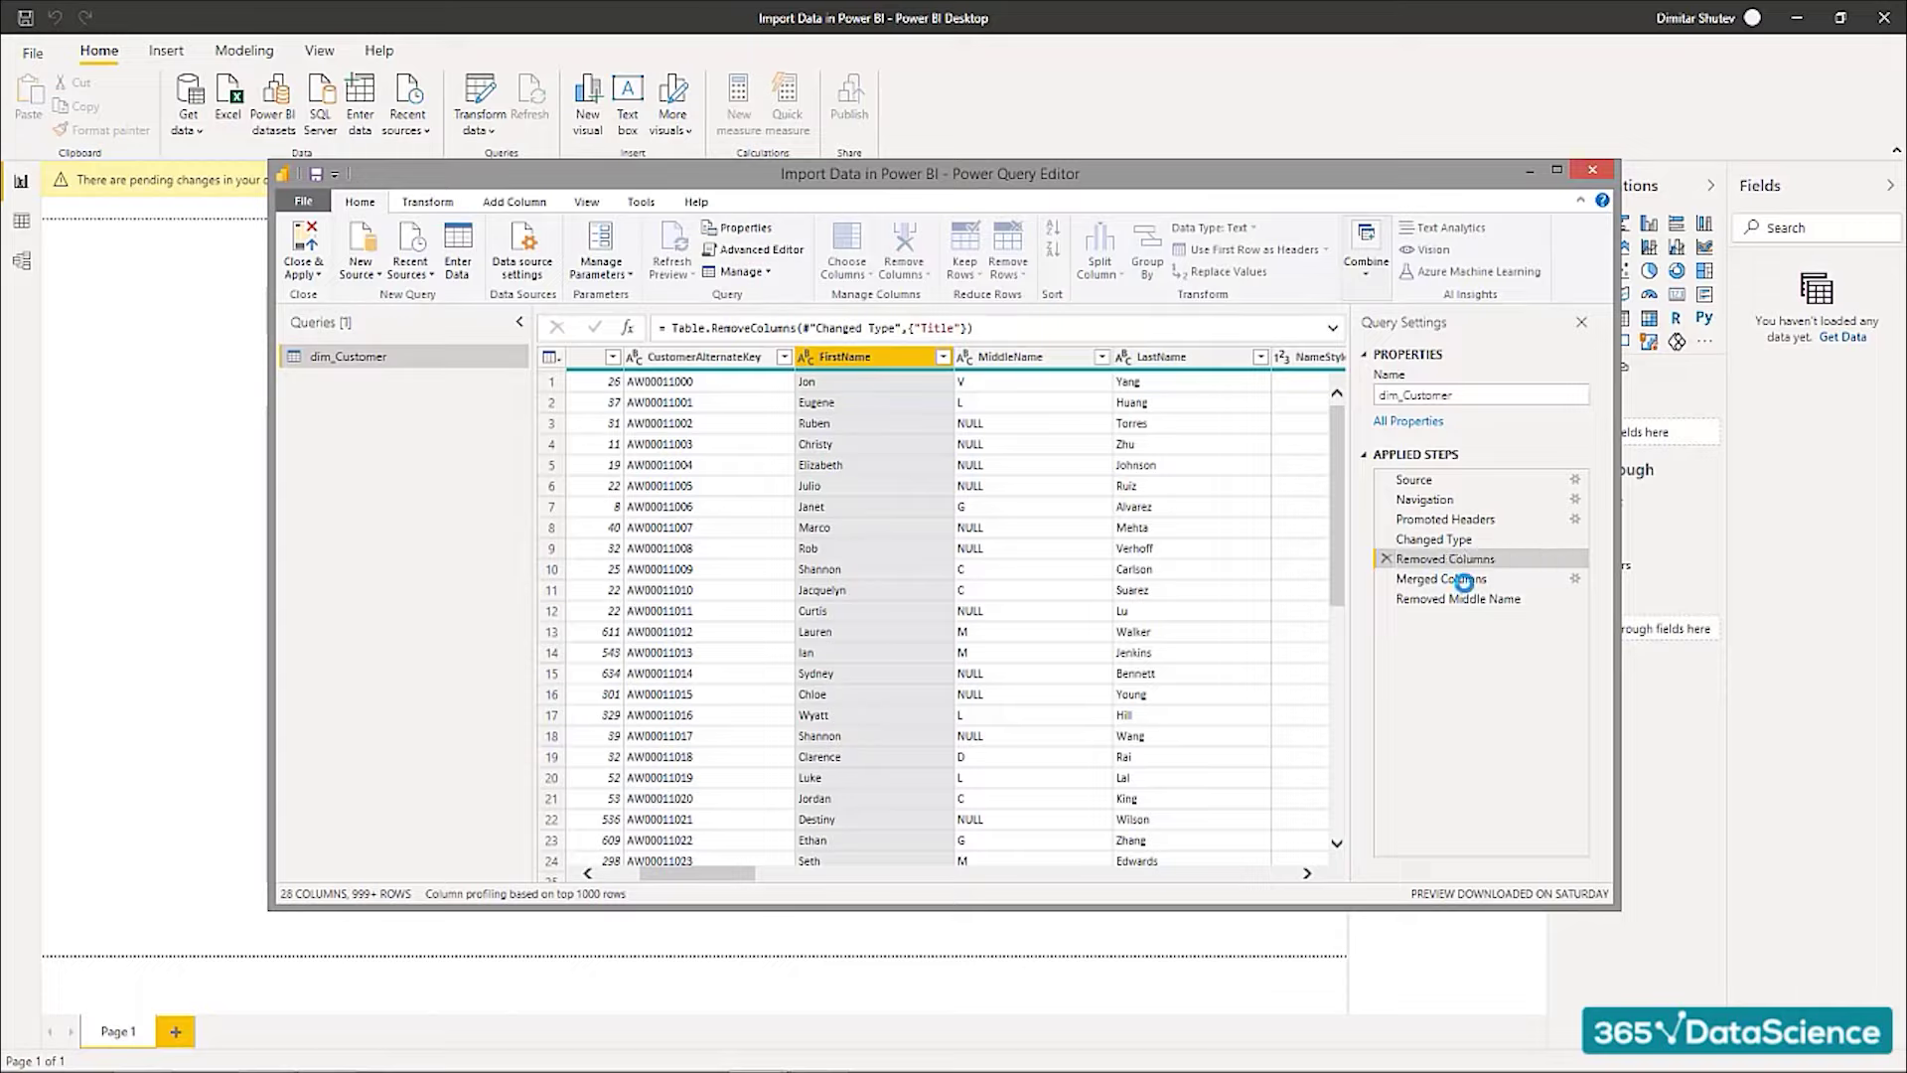
Rename the Merged Columns step to 'FirstName and LastName Merged'
right_click(1467, 585)
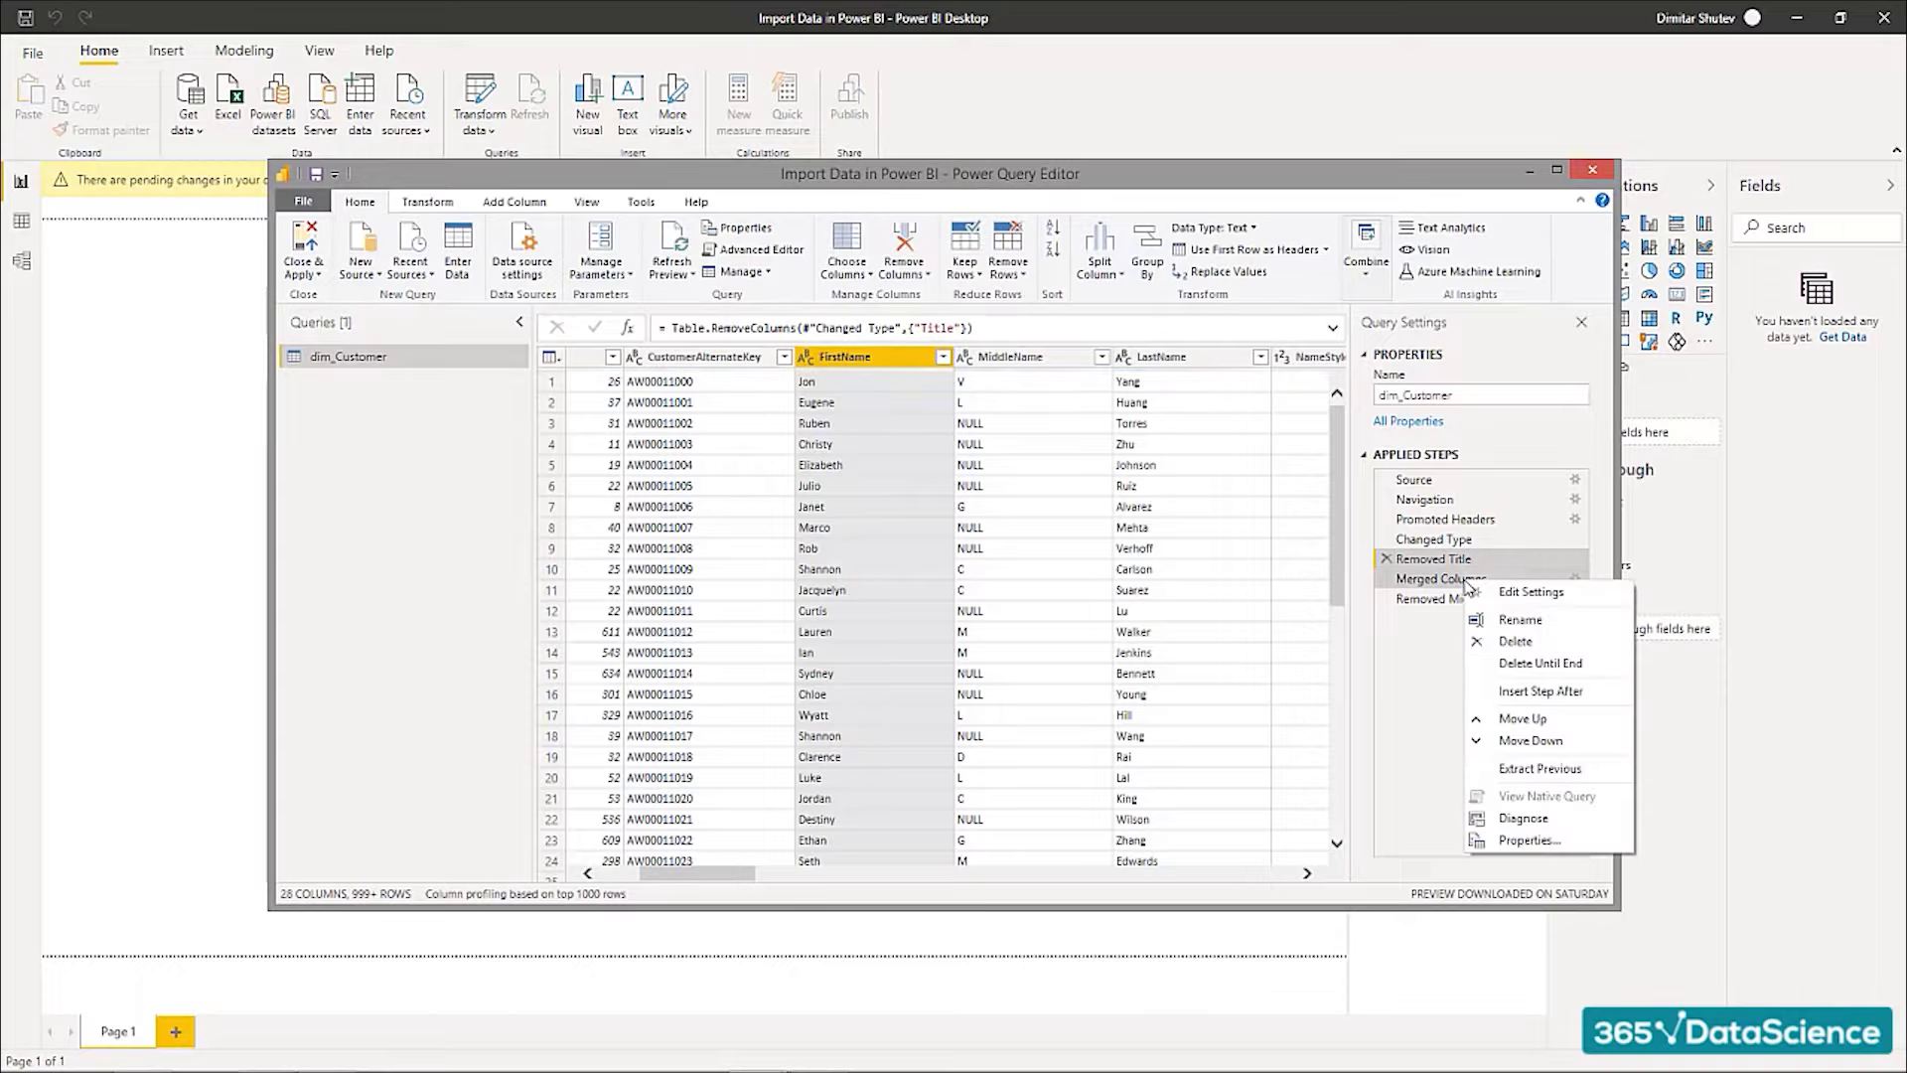
left_click(1525, 619)
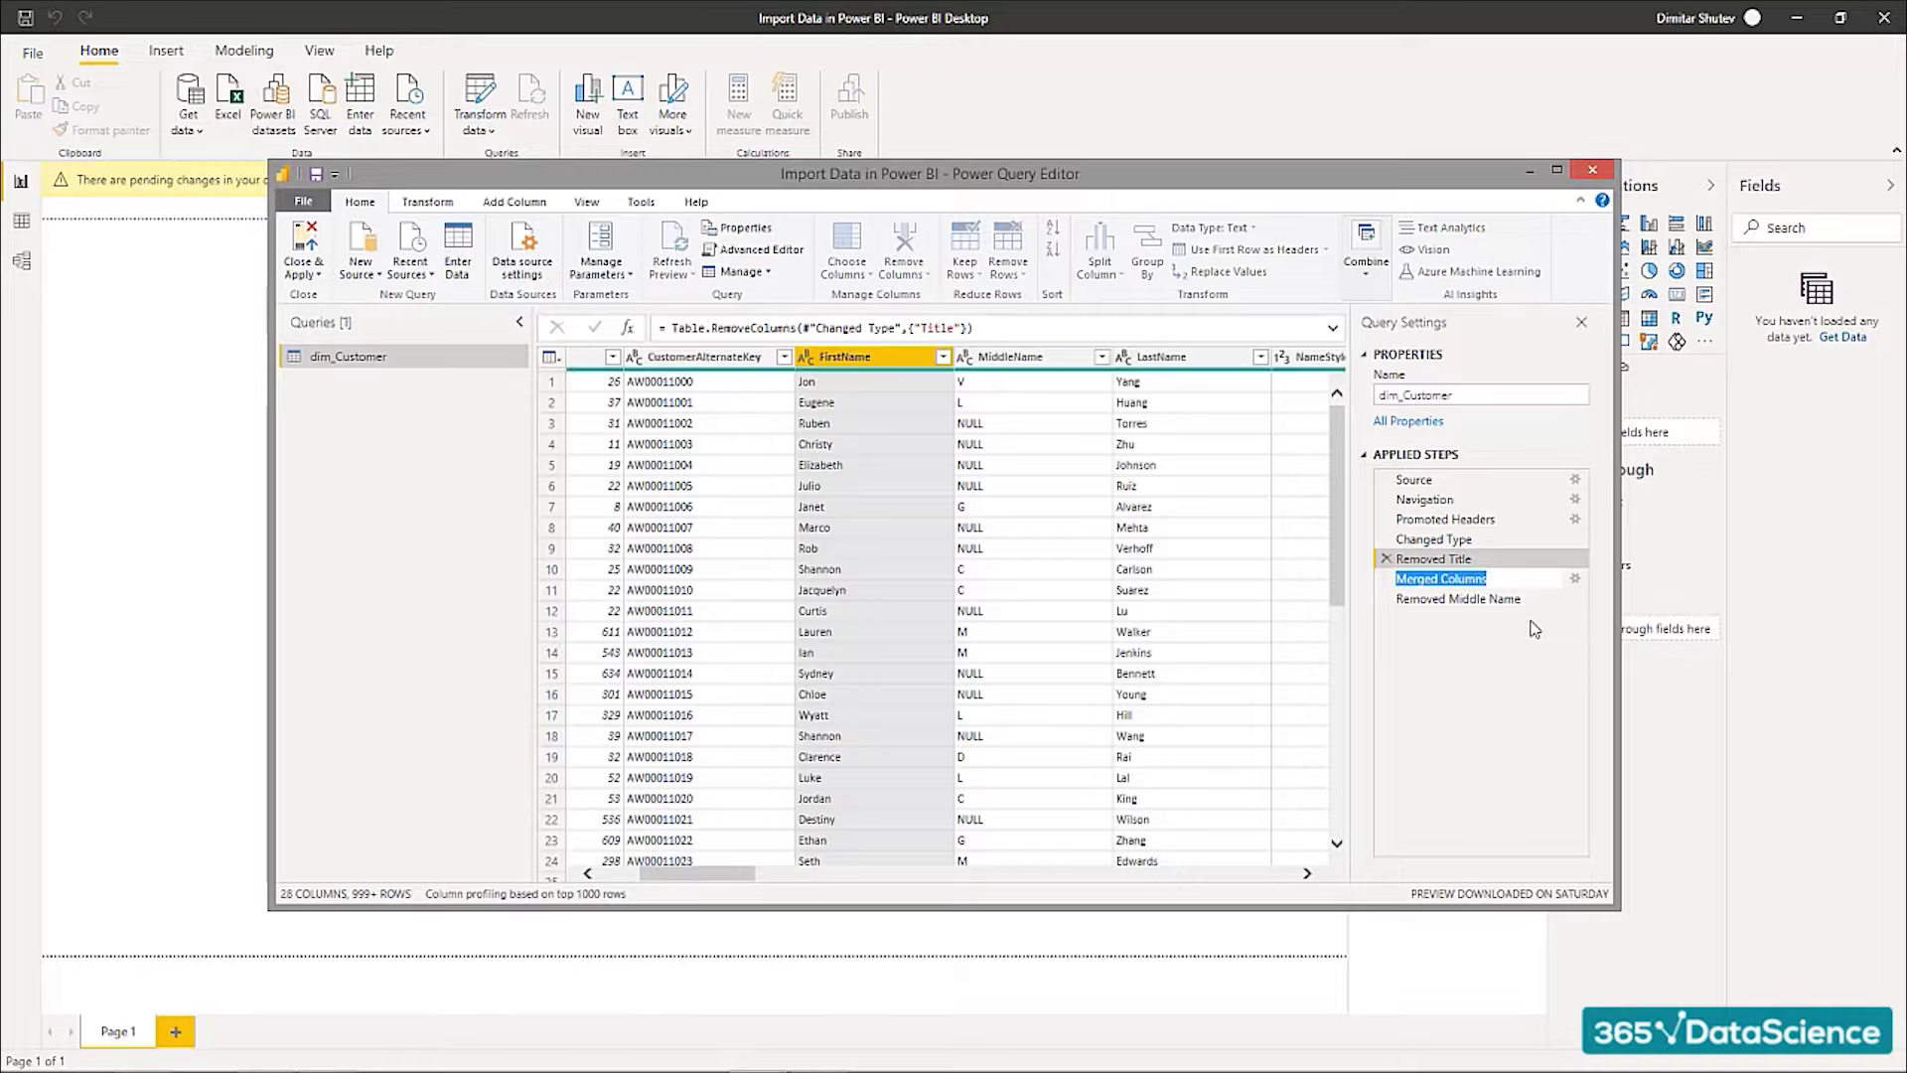
type("FirstNam")
type("e and LastName")
type(" Merged")
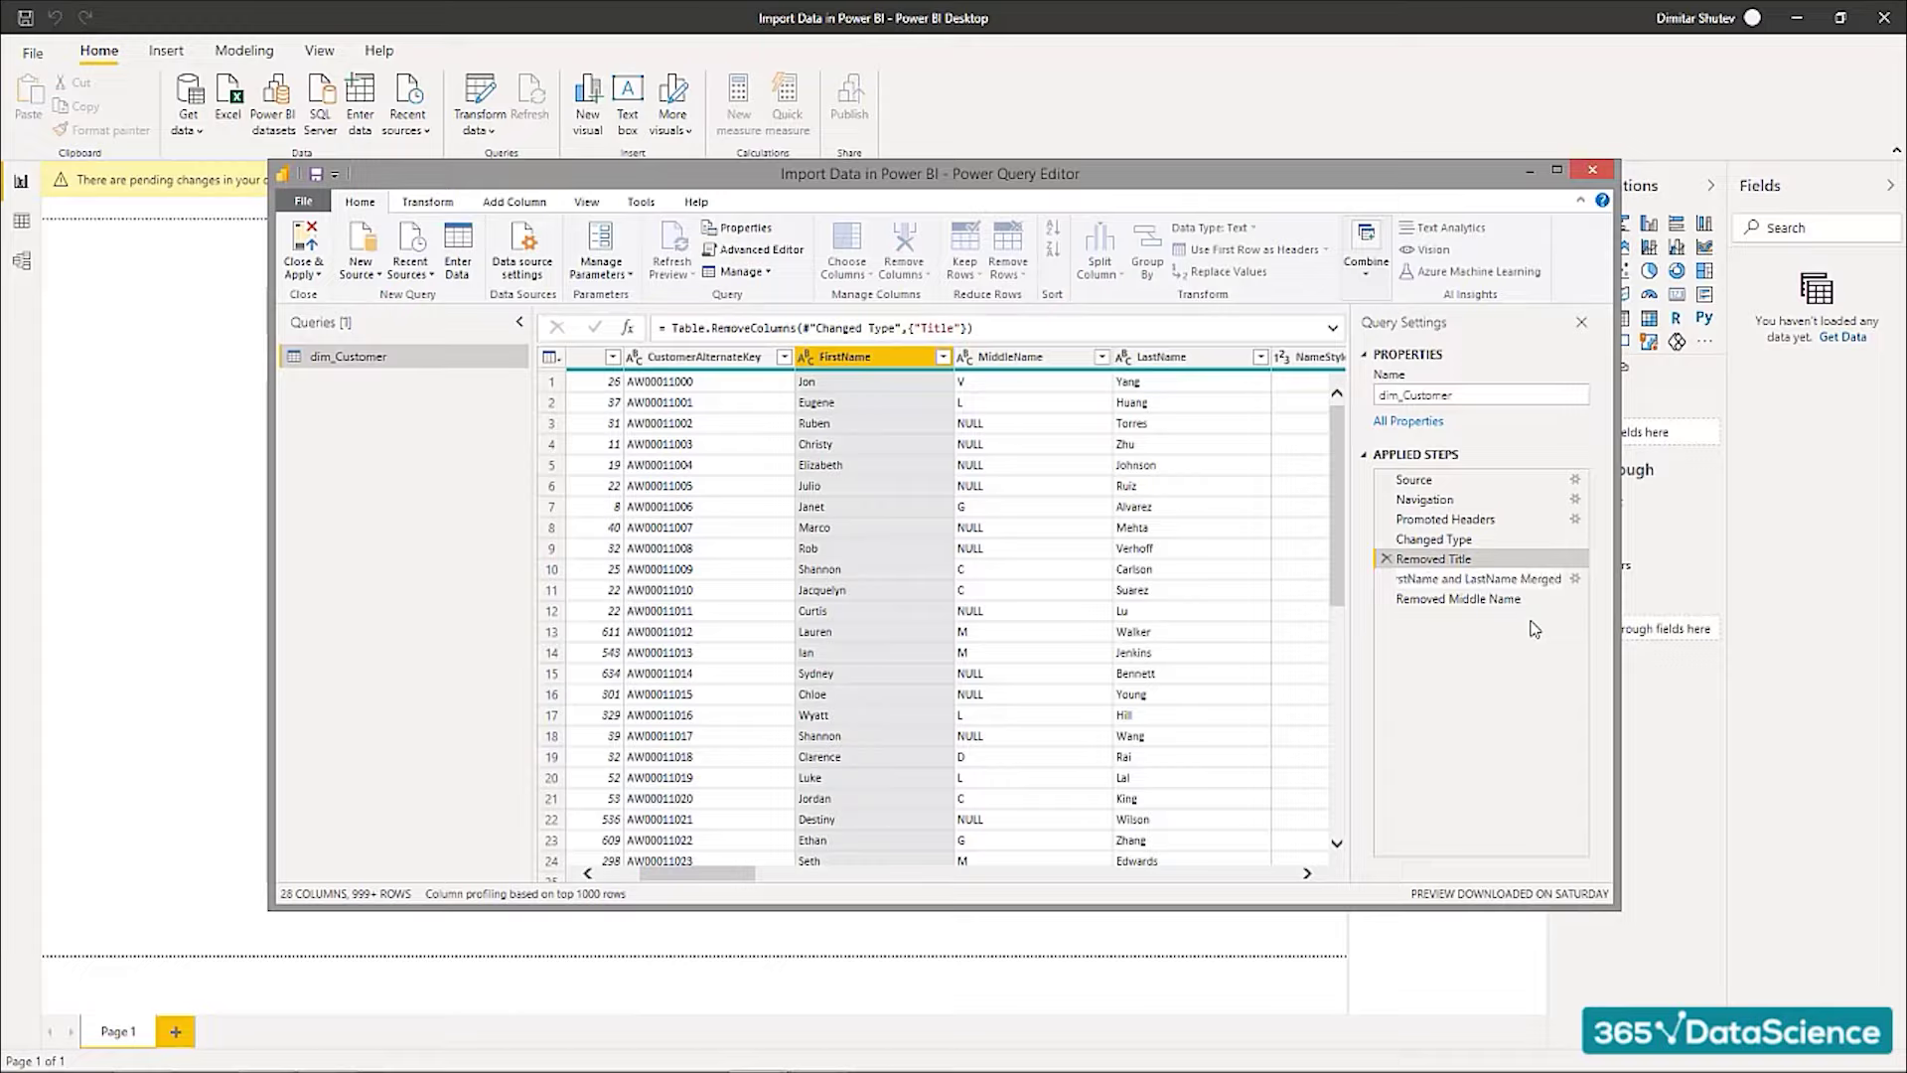
key("Return")
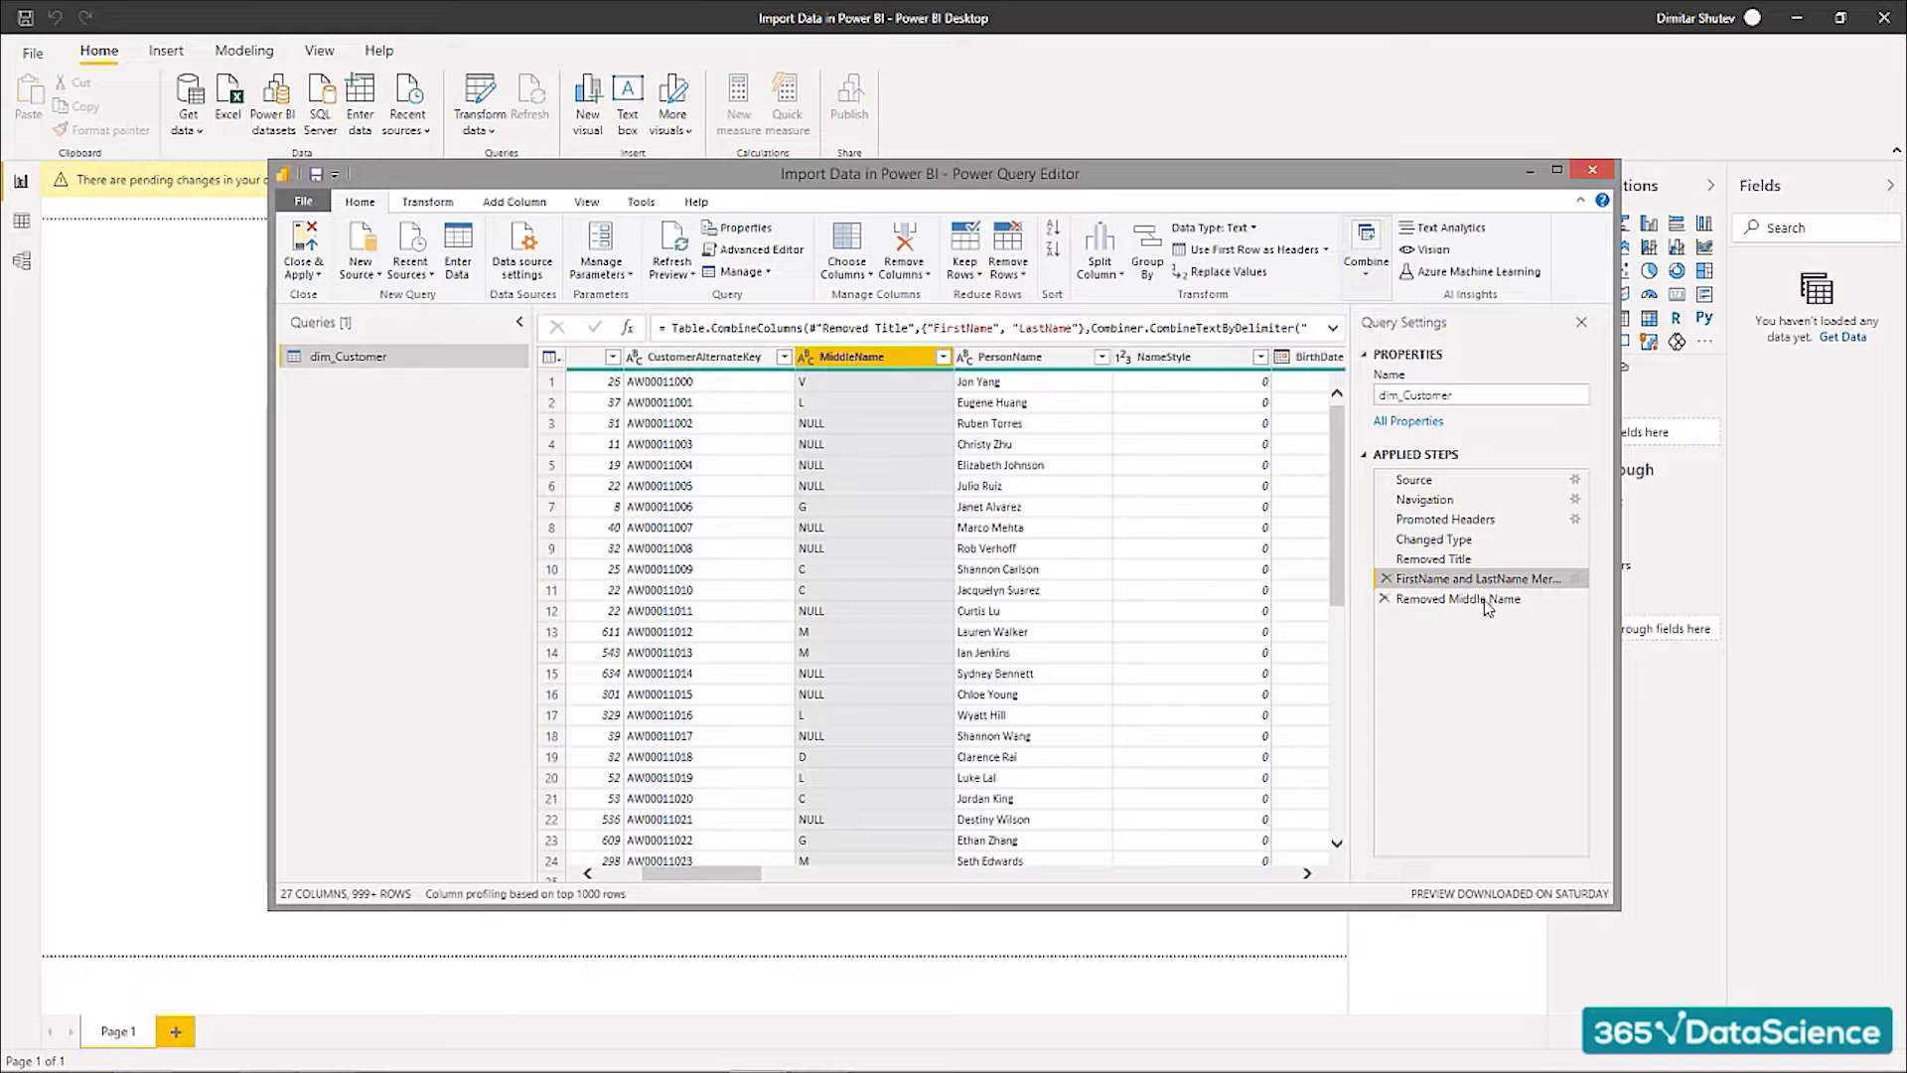
Select the Removed Middle Name step and scroll right until EmailAddress is visible
left_click(1487, 602)
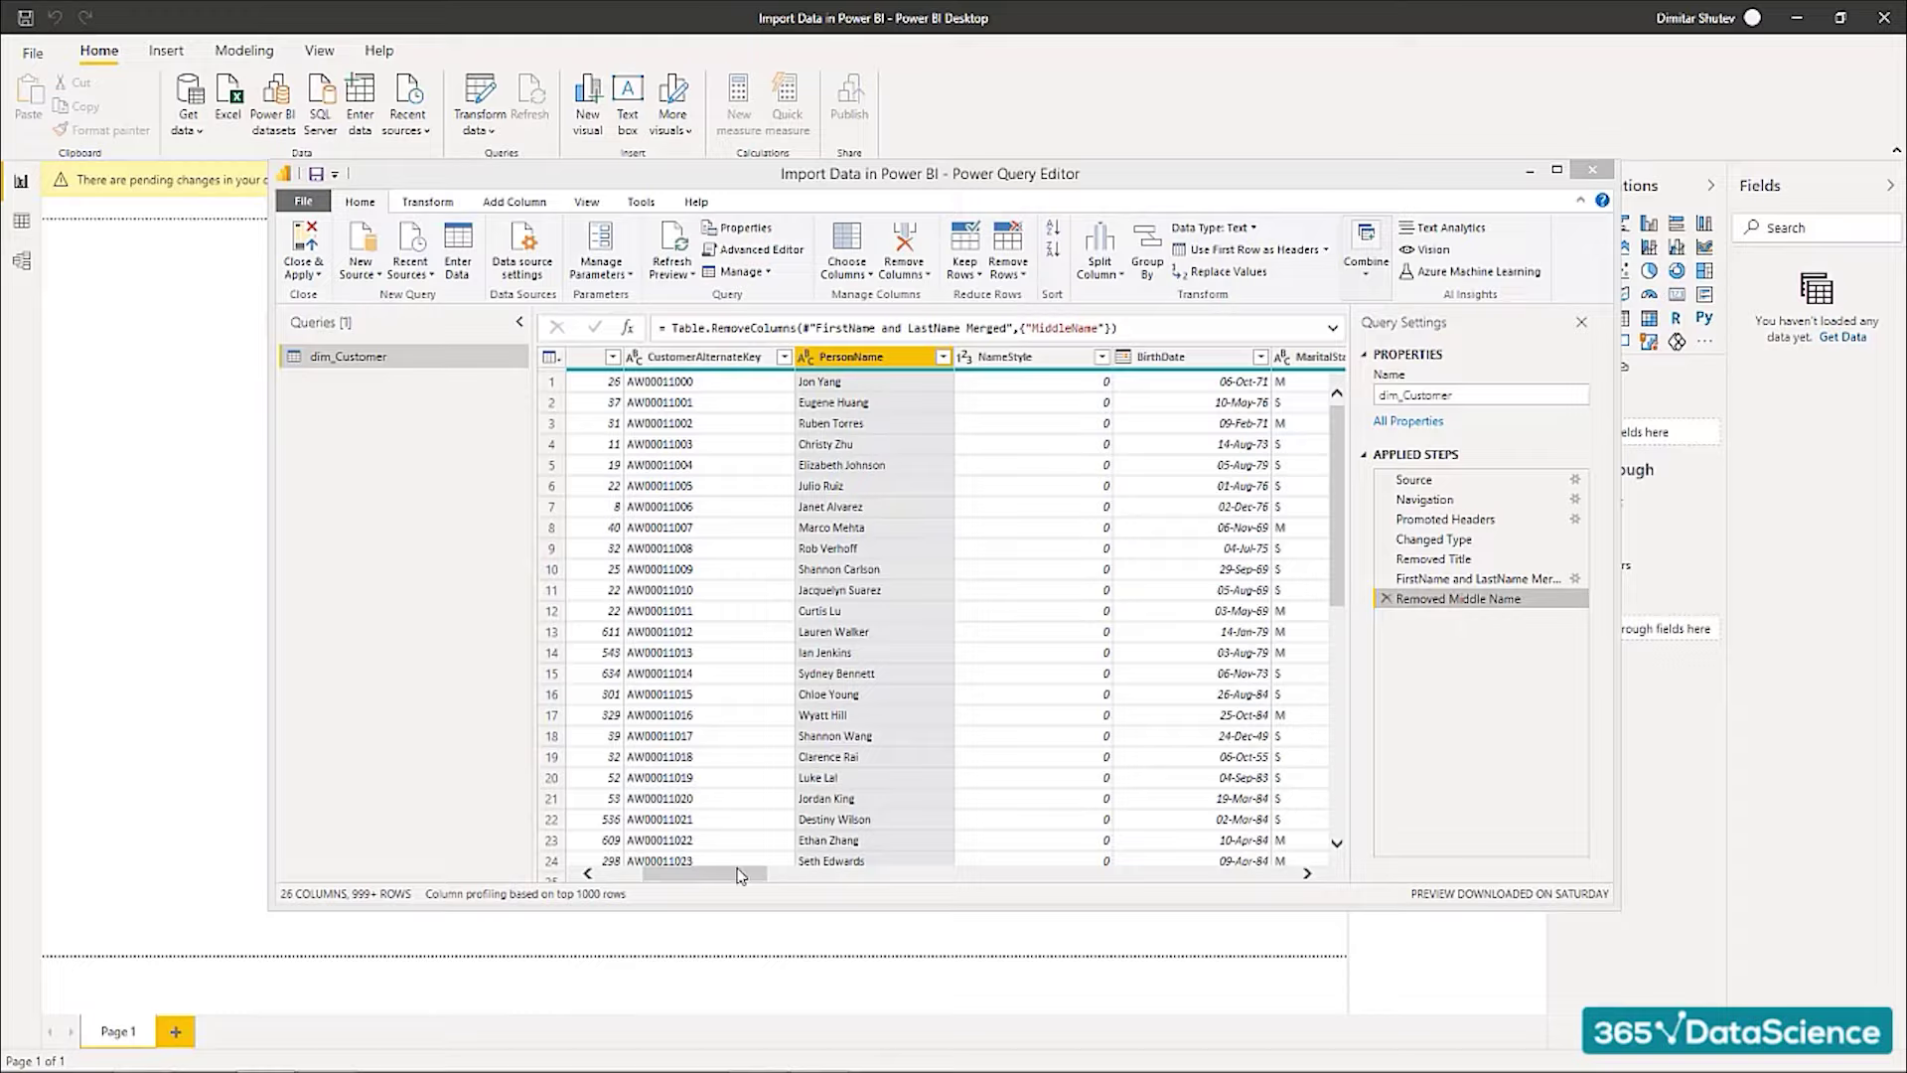
left_click_drag(746, 879, 909, 889)
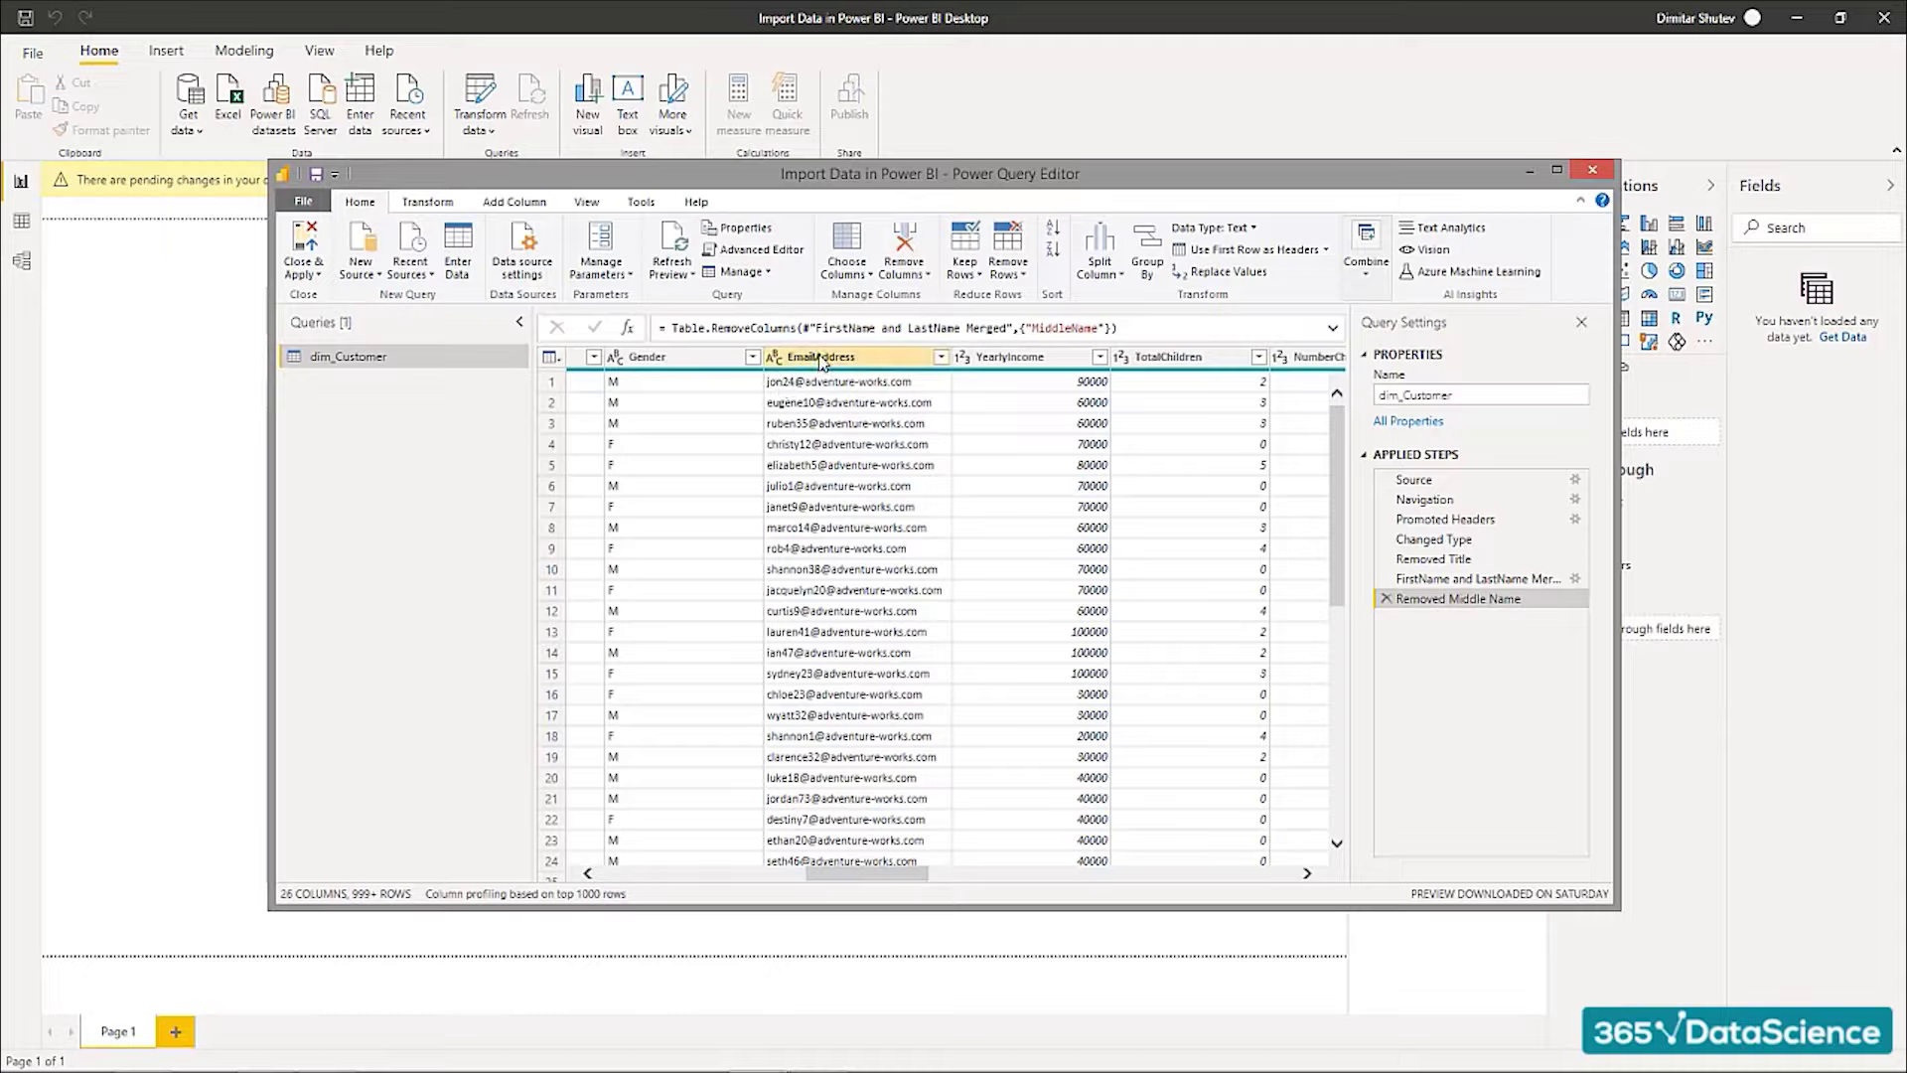
Keep only the text before the '@' delimiter in the EmailAddress column
left_click(820, 360)
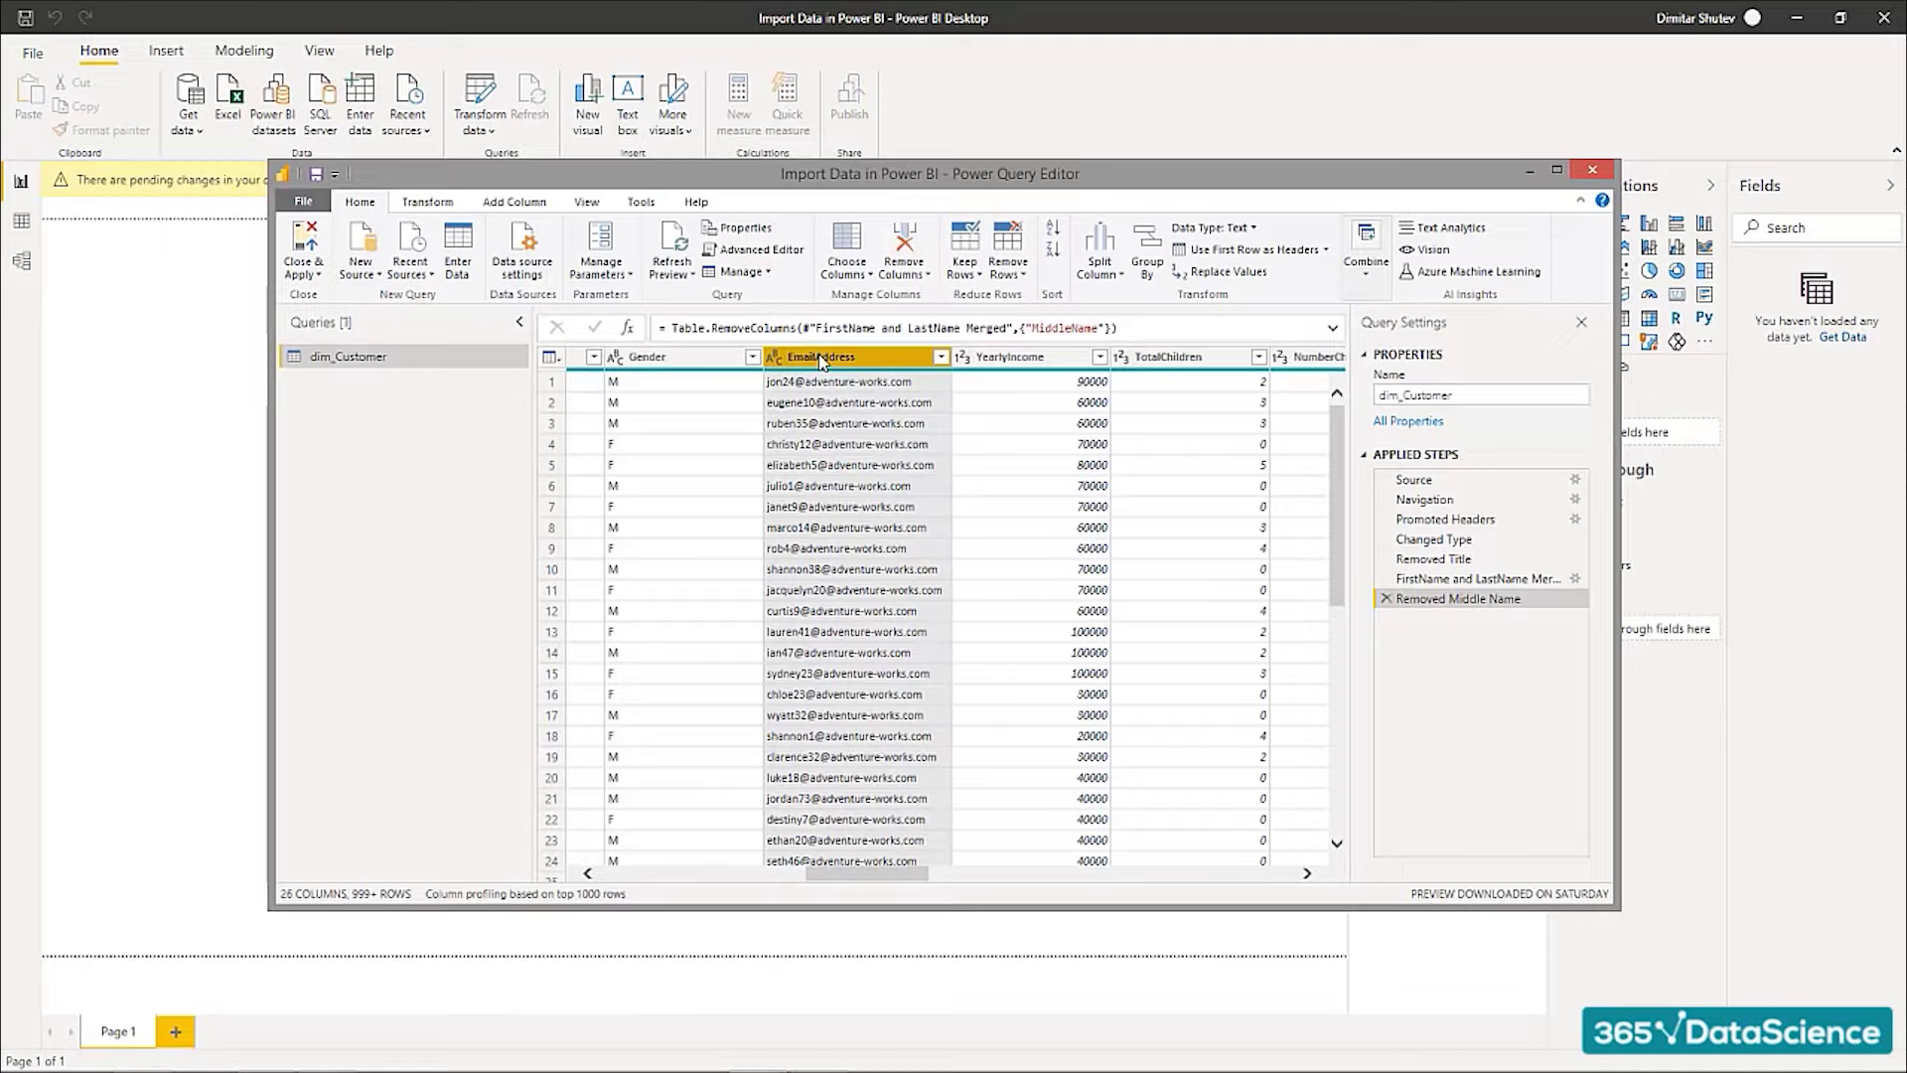
left_click(427, 202)
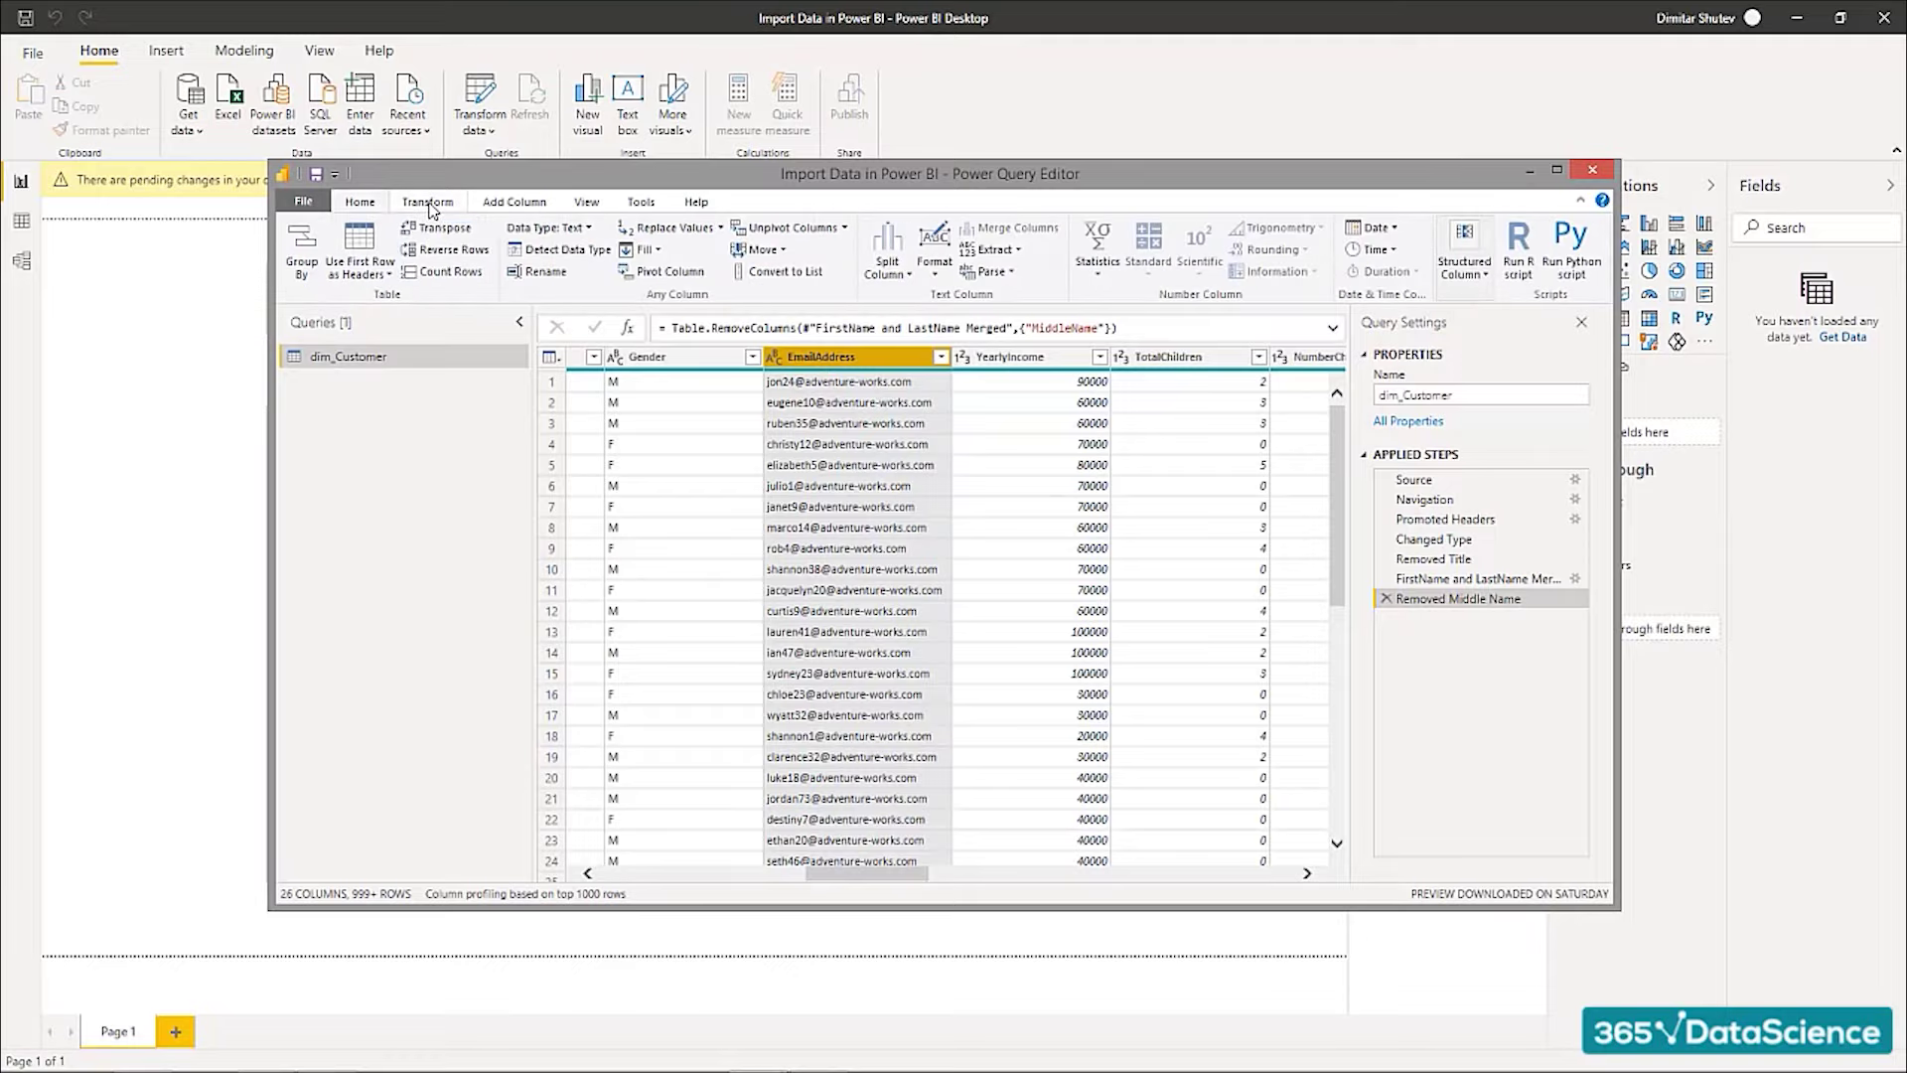
left_click(1006, 252)
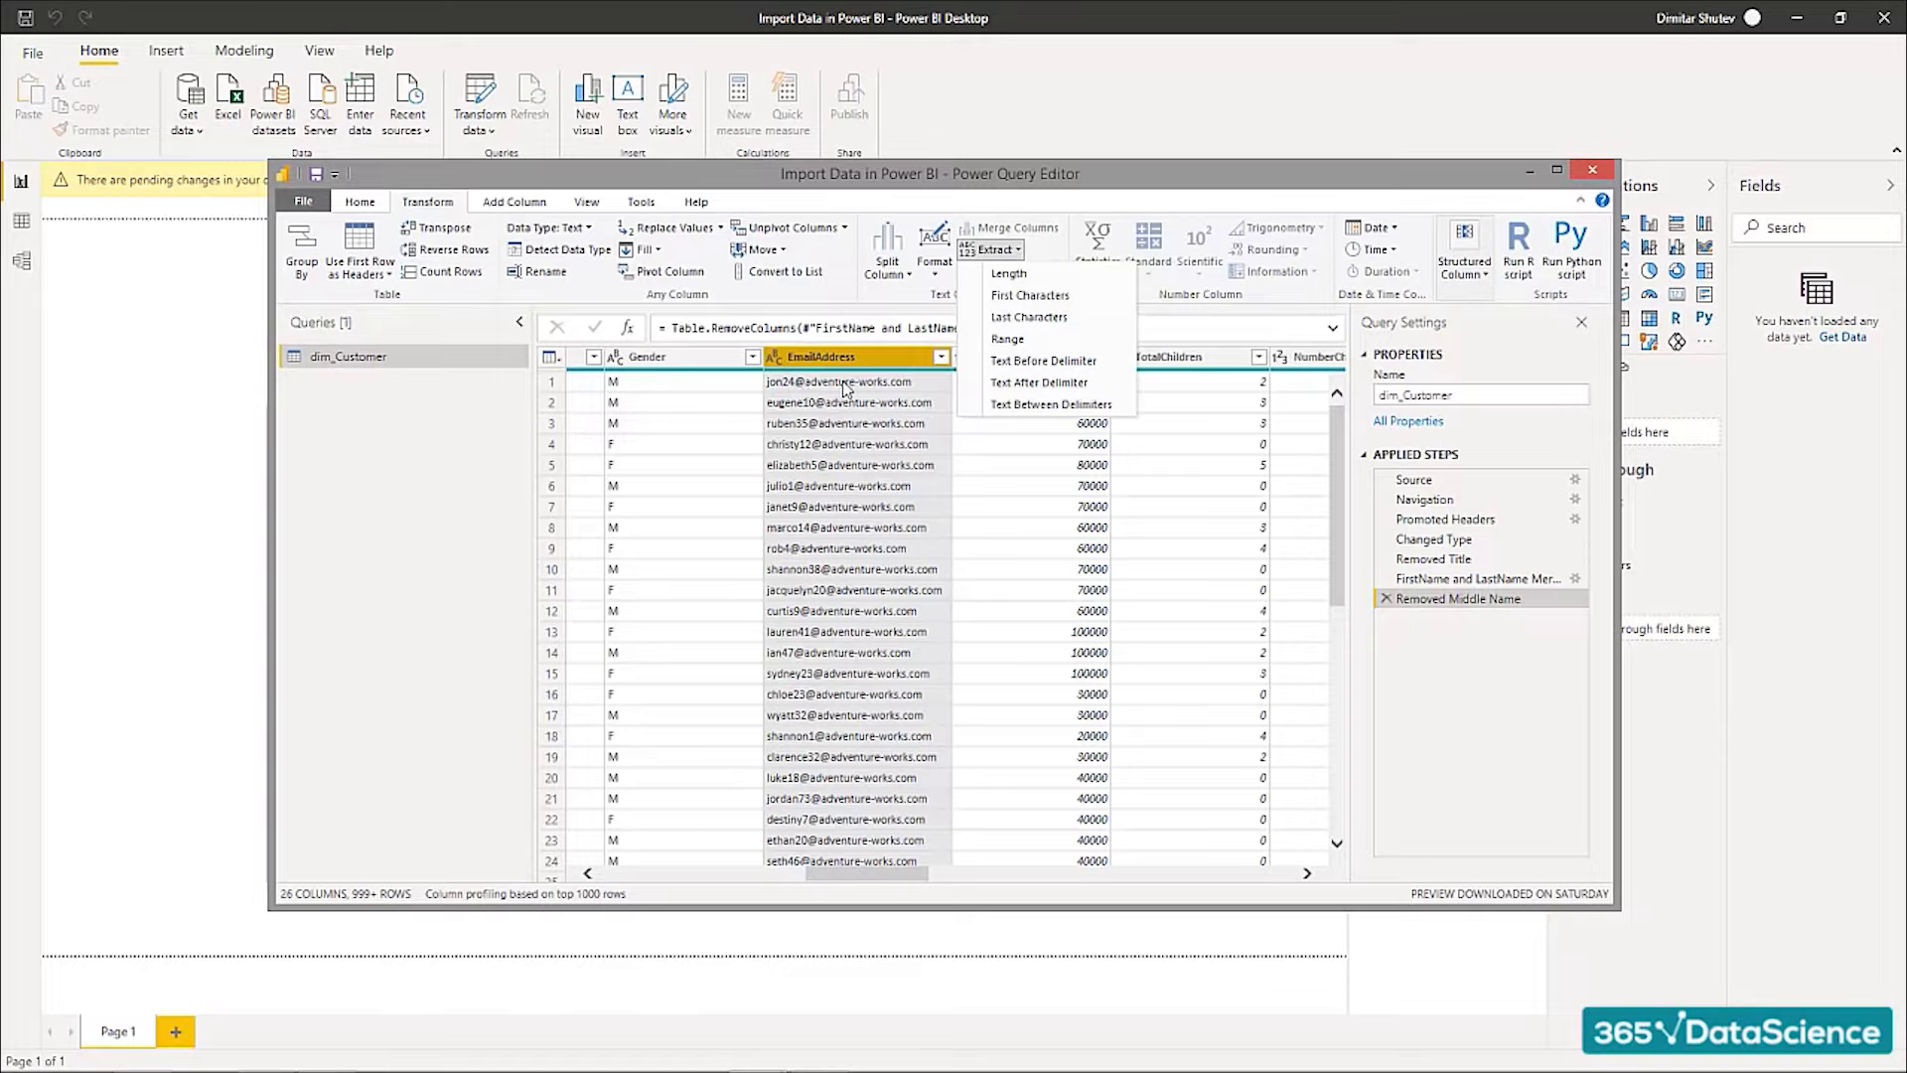
left_click(1010, 365)
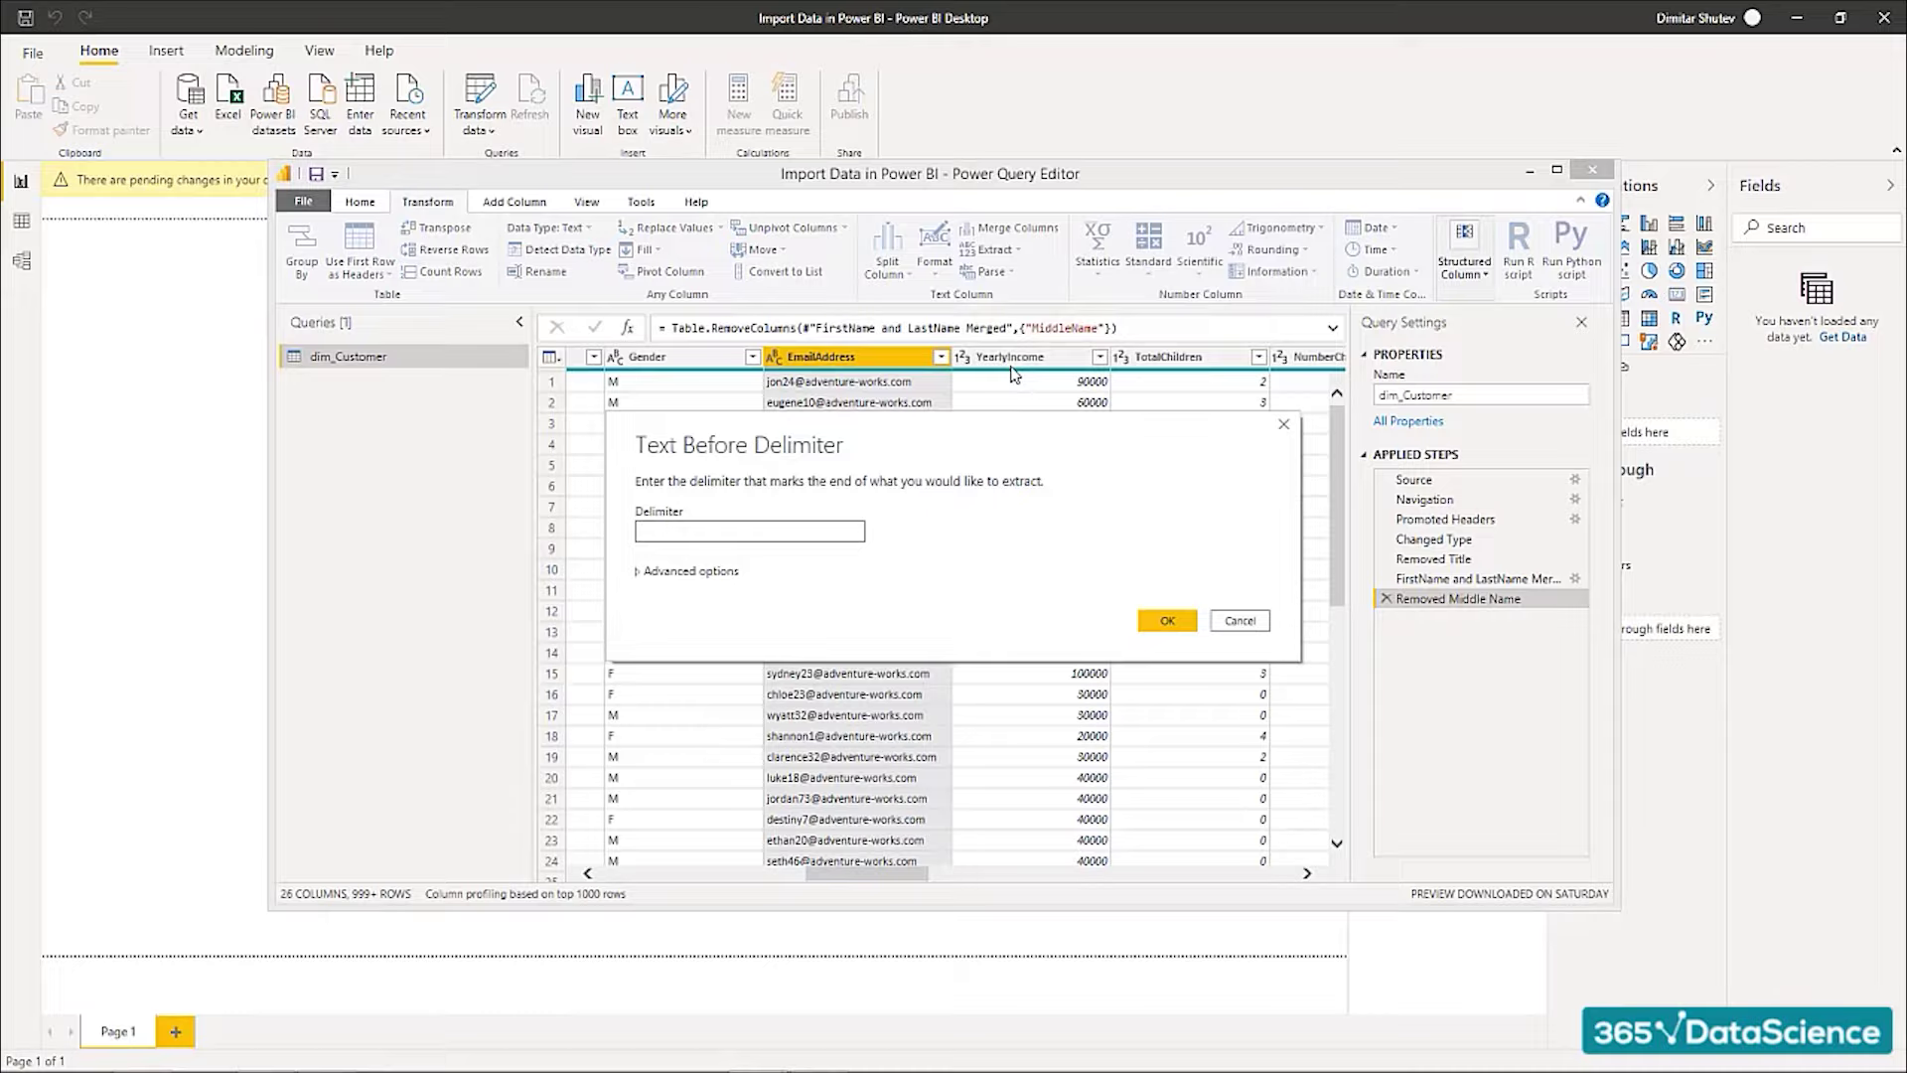
type("@")
left_click(1168, 620)
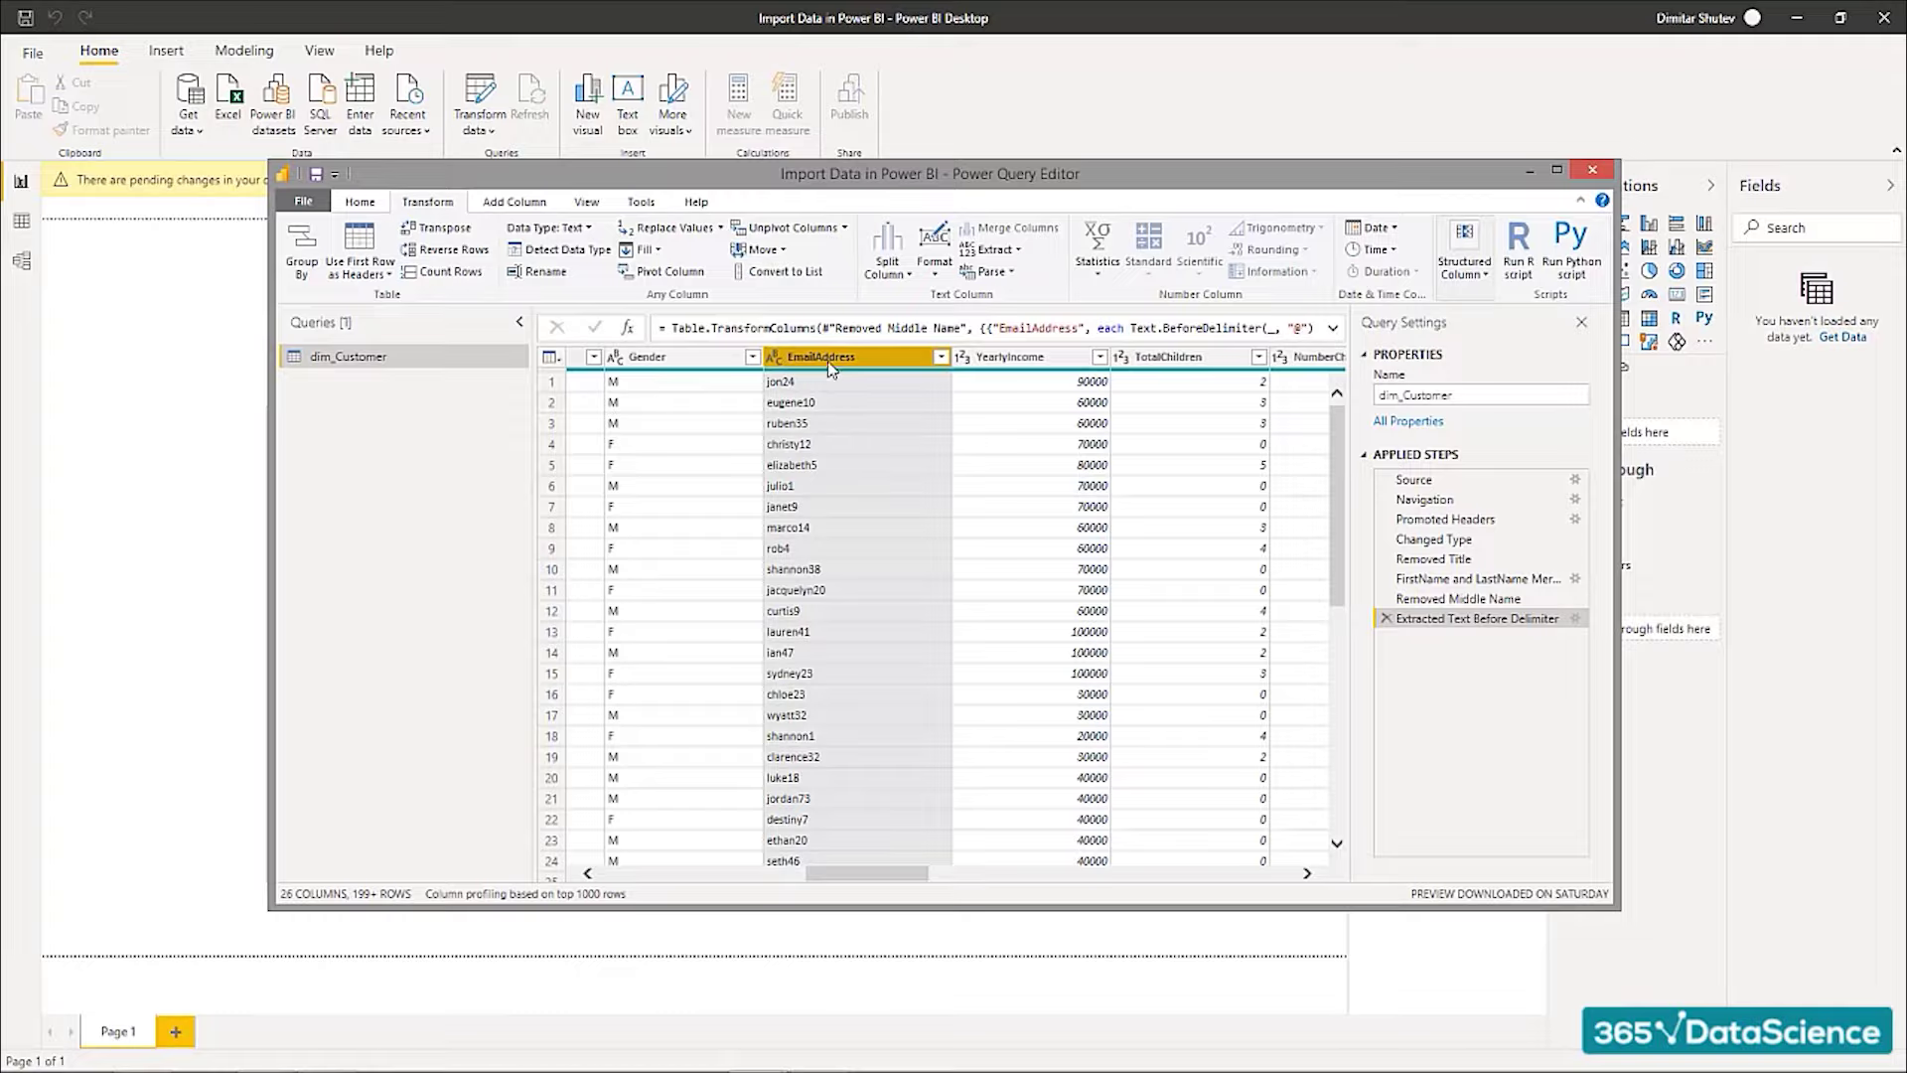
Format the EmailAddress user names as UPPERCASE, e.g. JON24
left_click(934, 274)
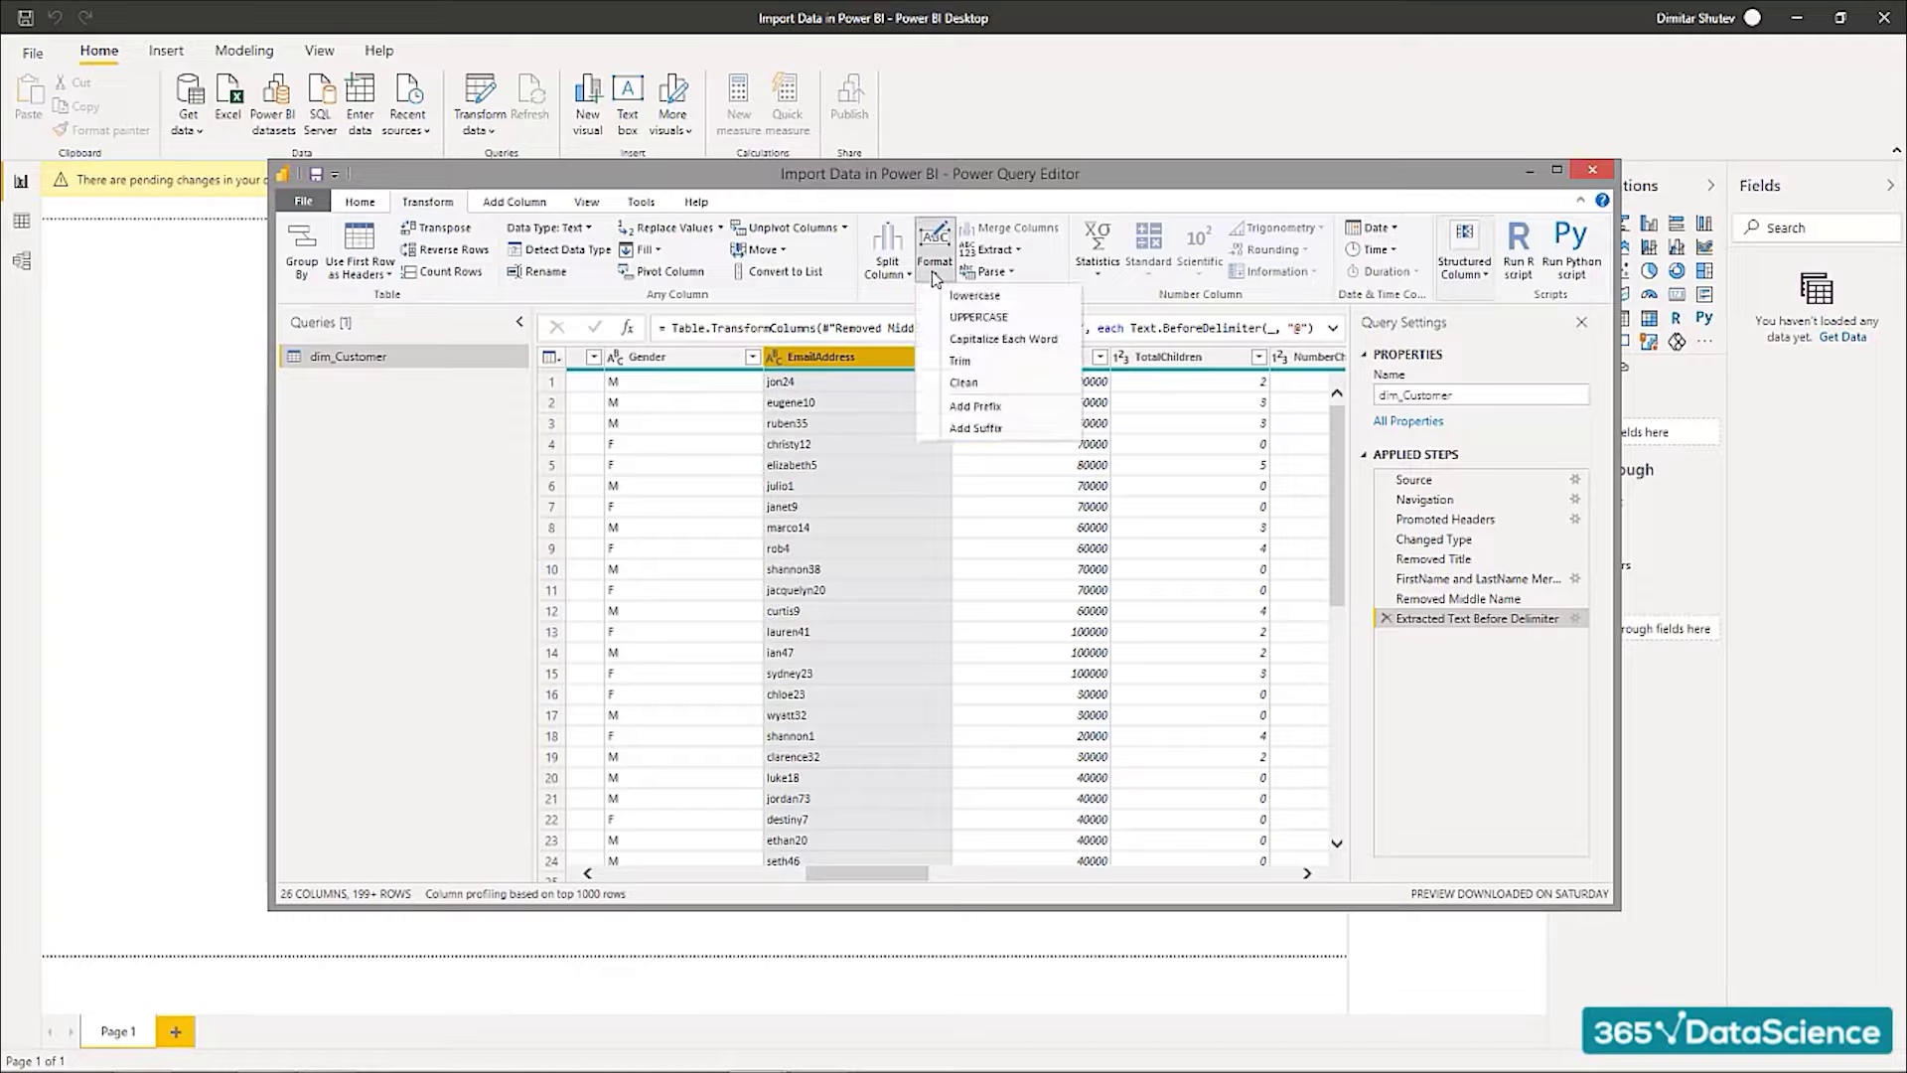
left_click(968, 317)
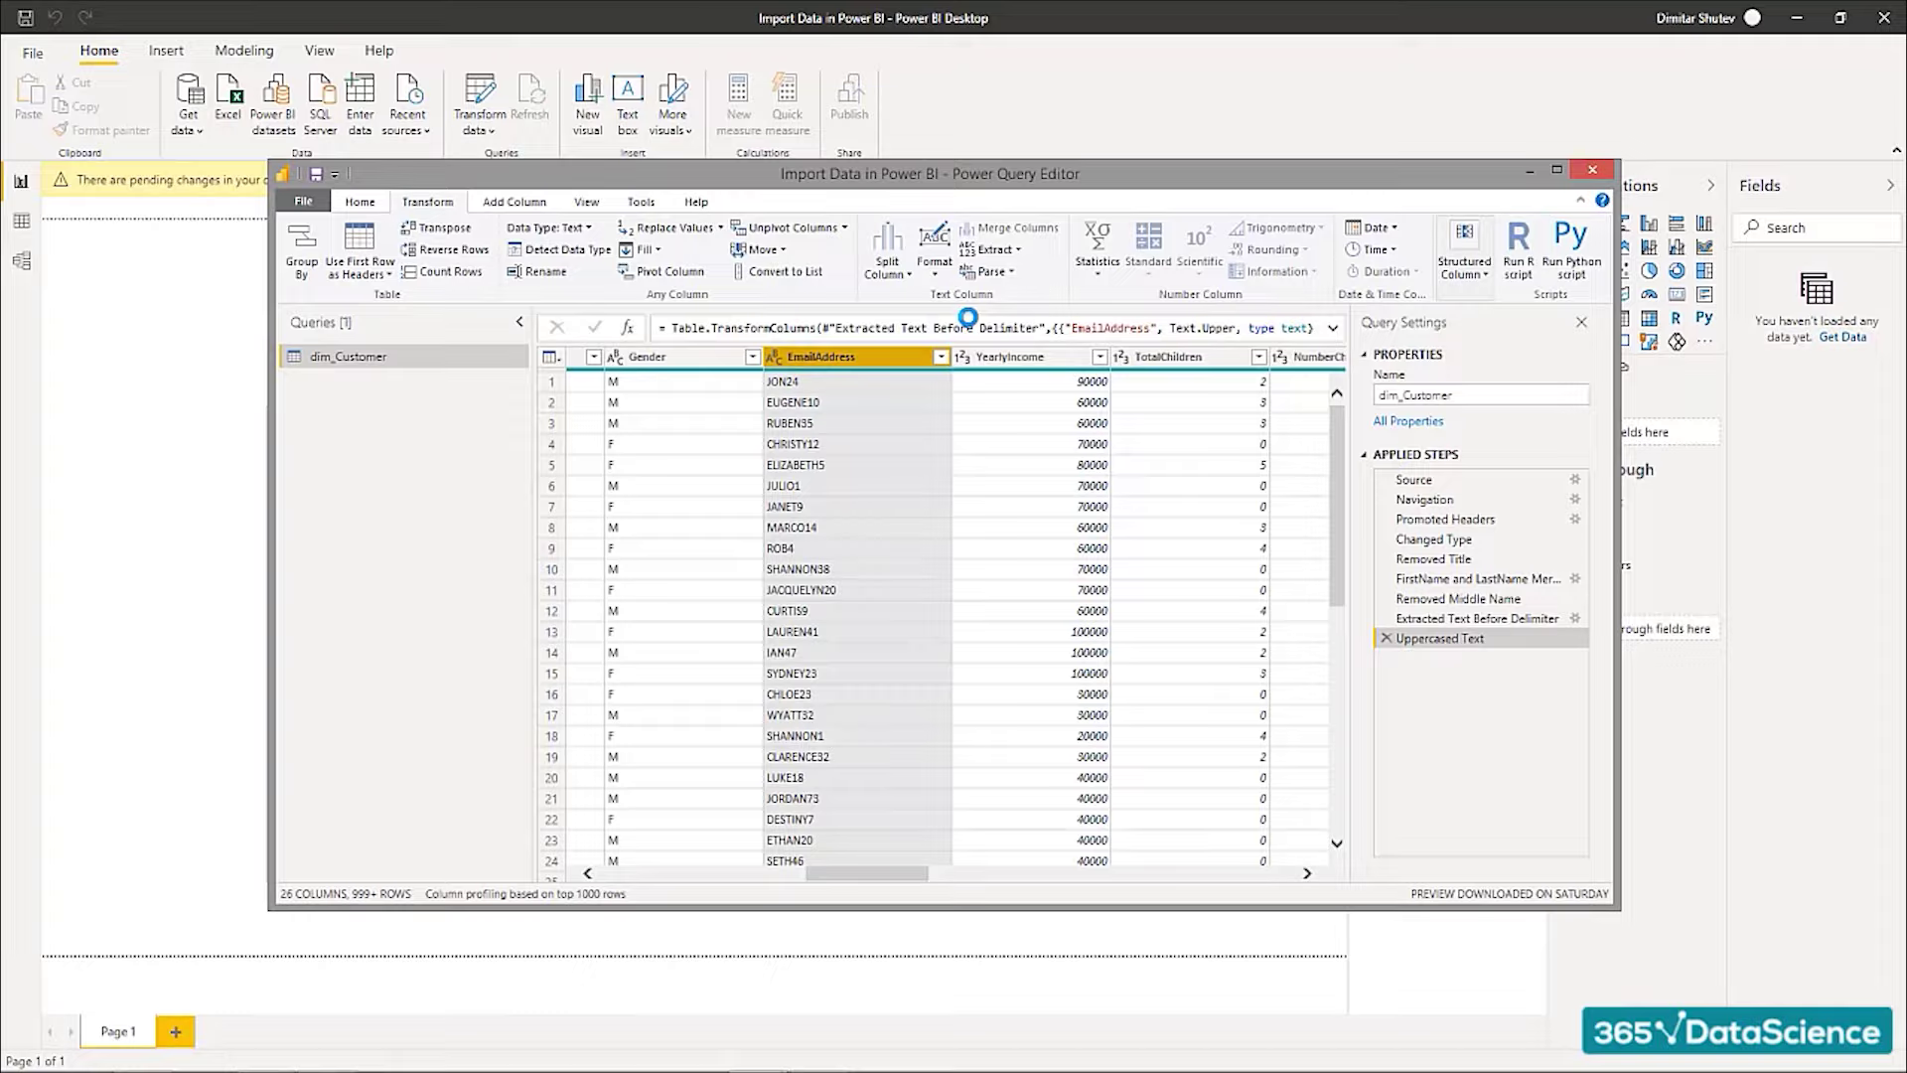
key("alt")
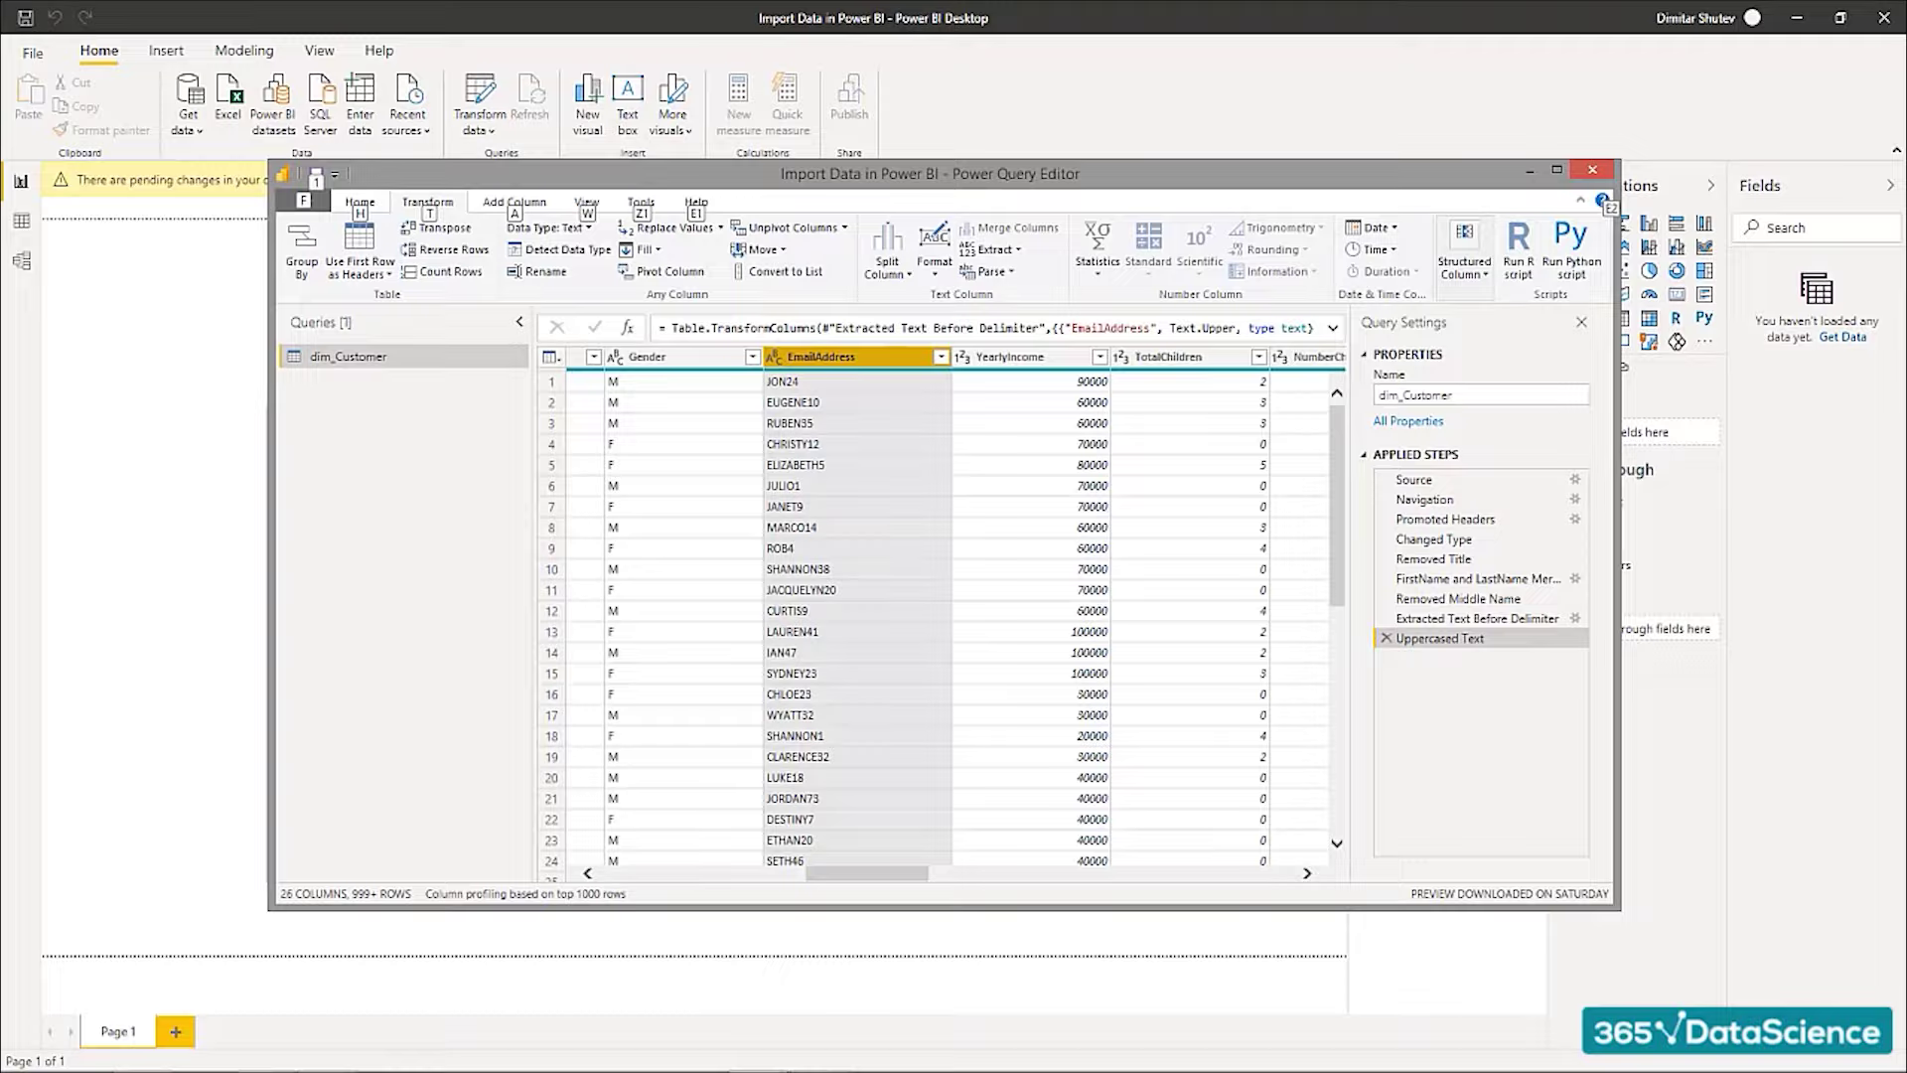
Clear the KeyTips overlay and switch to the Add Column ribbon
left_click(572, 179)
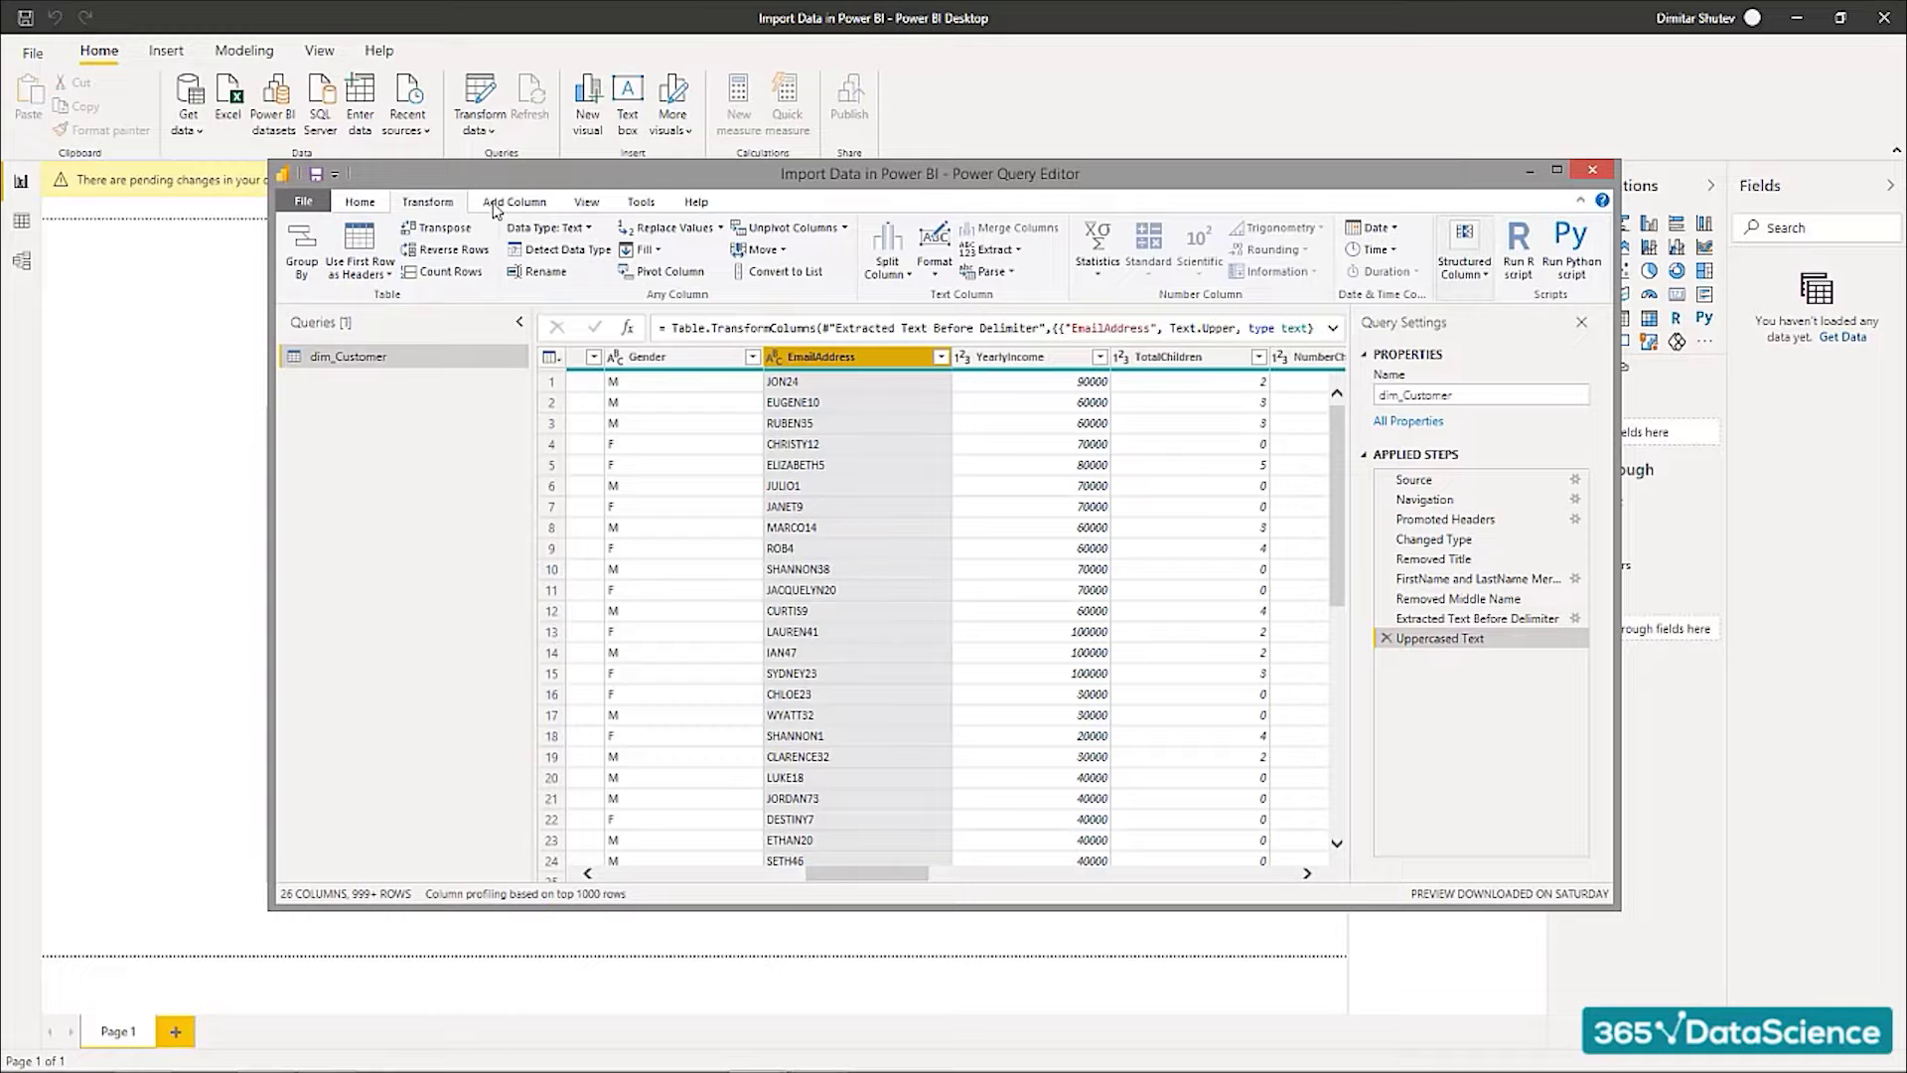
left_click(494, 204)
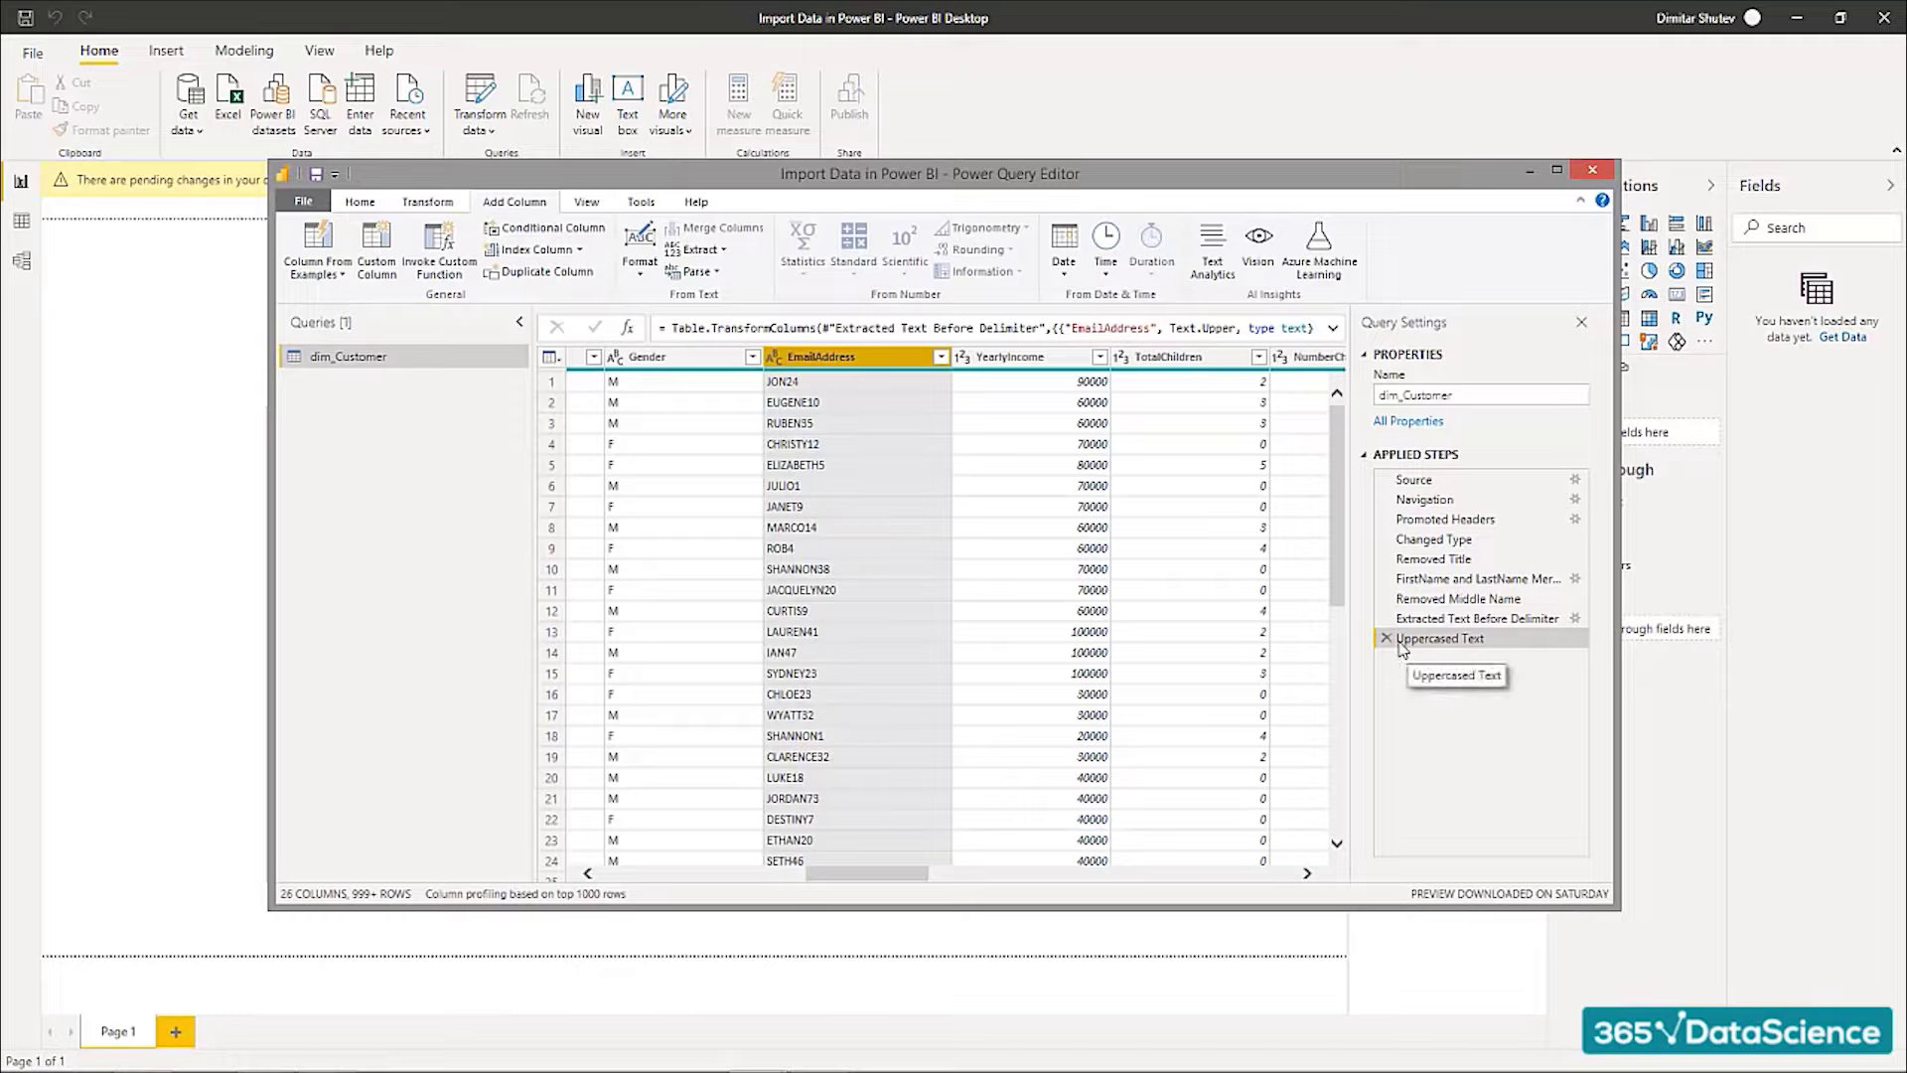
Delete the five applied steps from Uppercased Text back to Removed Title, then select the restored Title column
left_click(1386, 639)
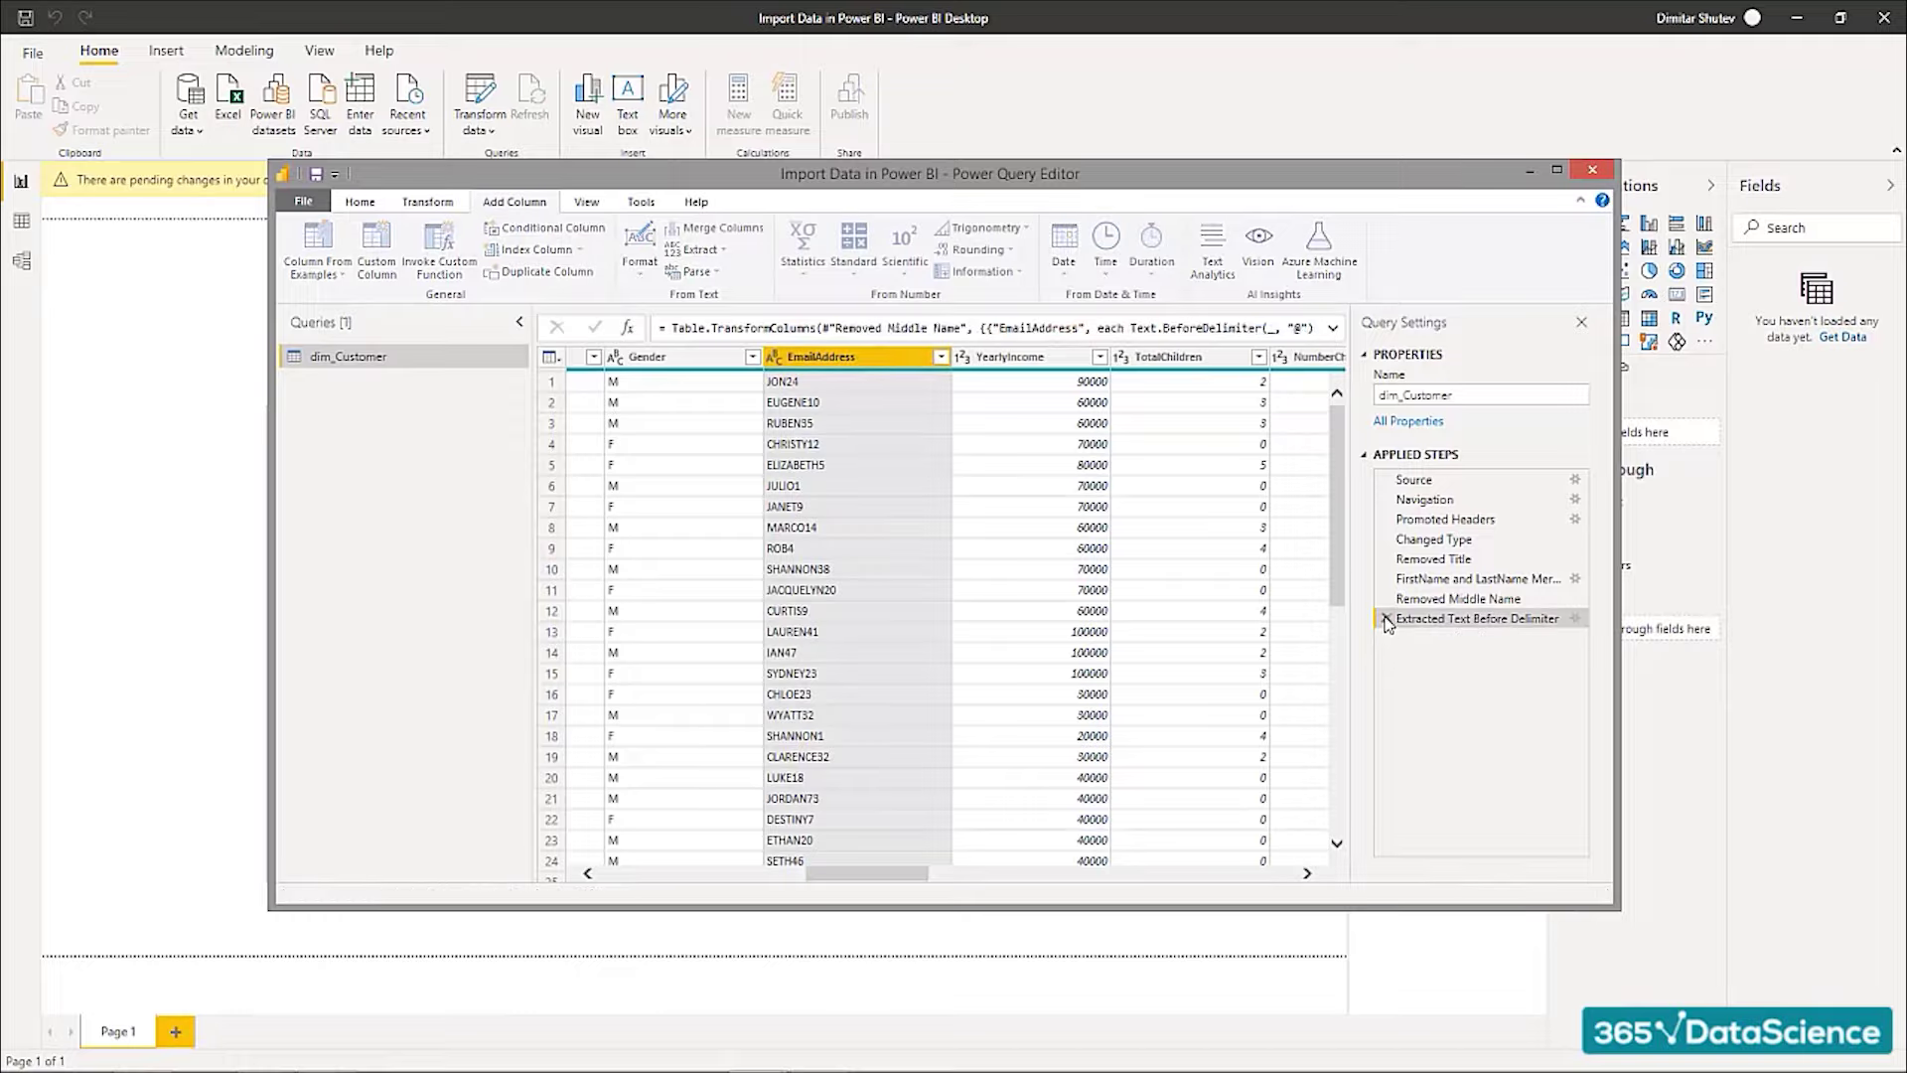
left_click(1387, 618)
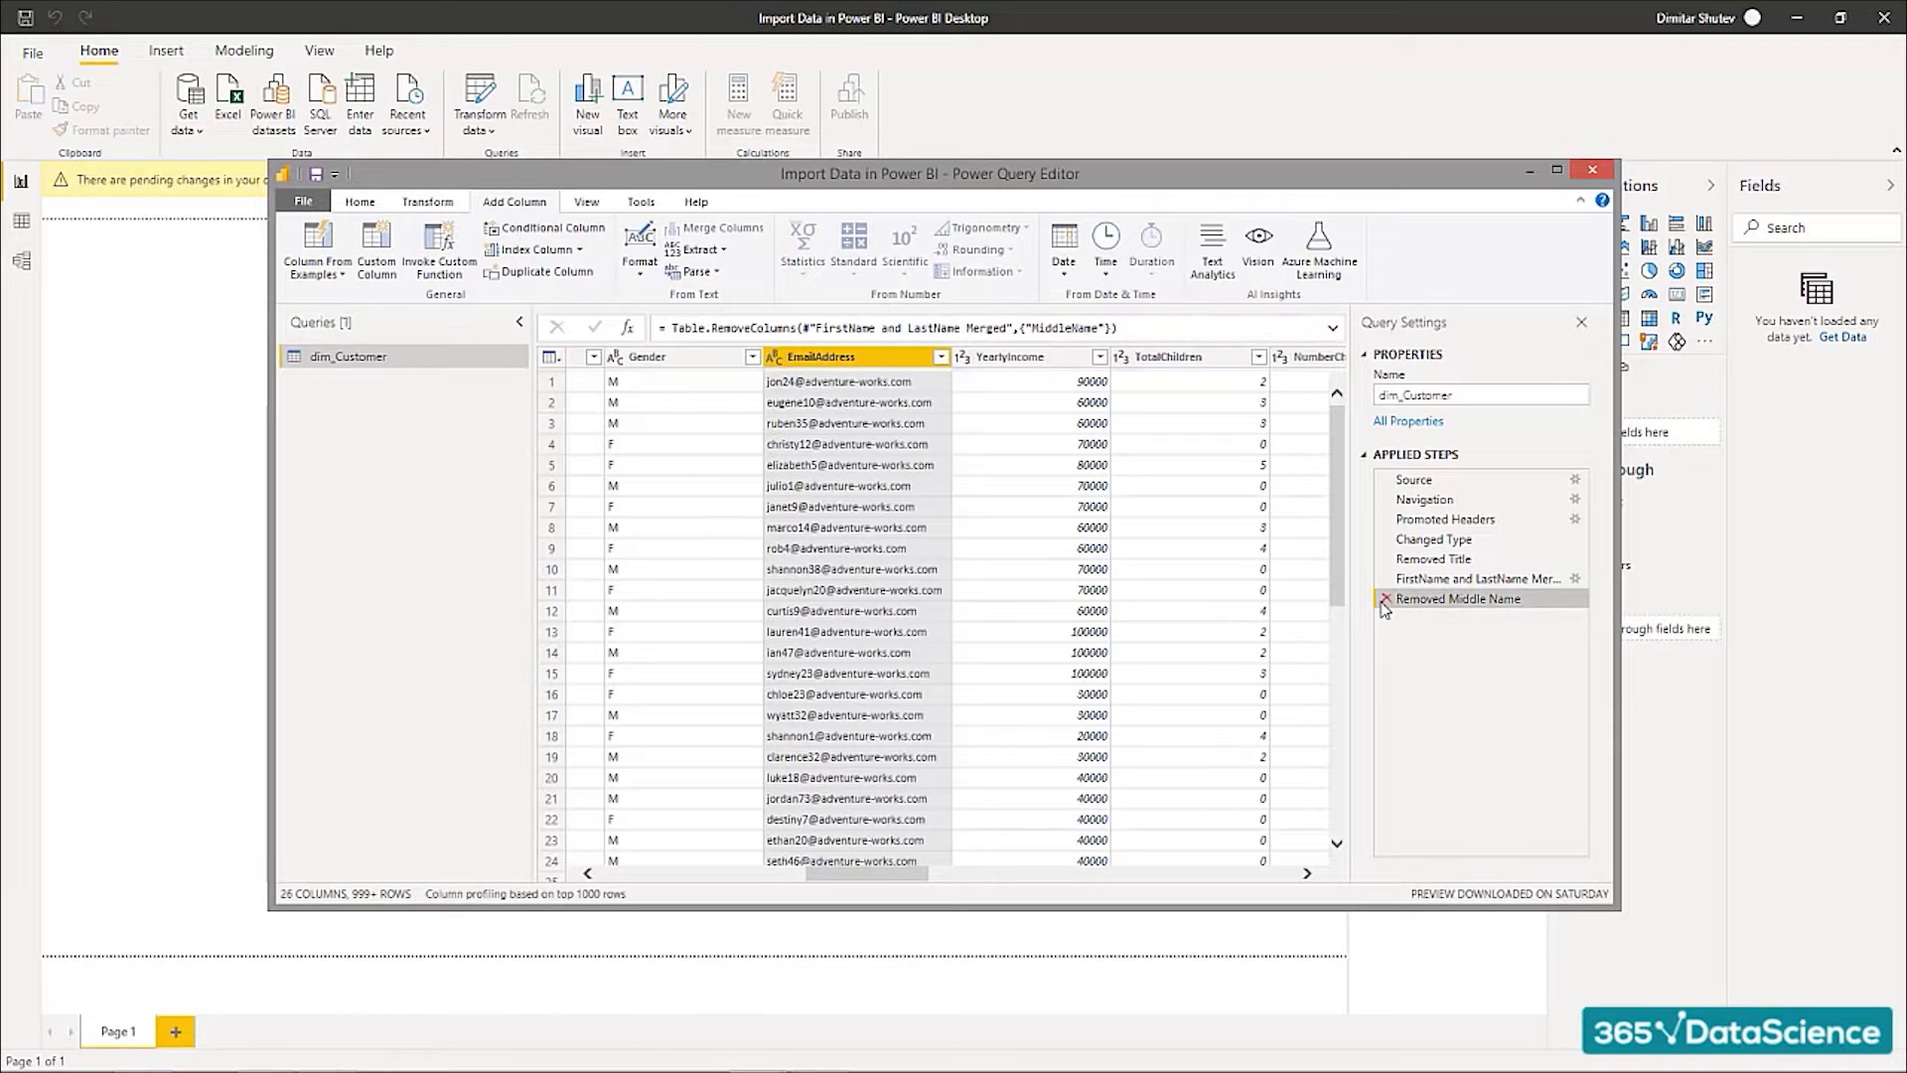
left_click(1387, 598)
left_click(1384, 579)
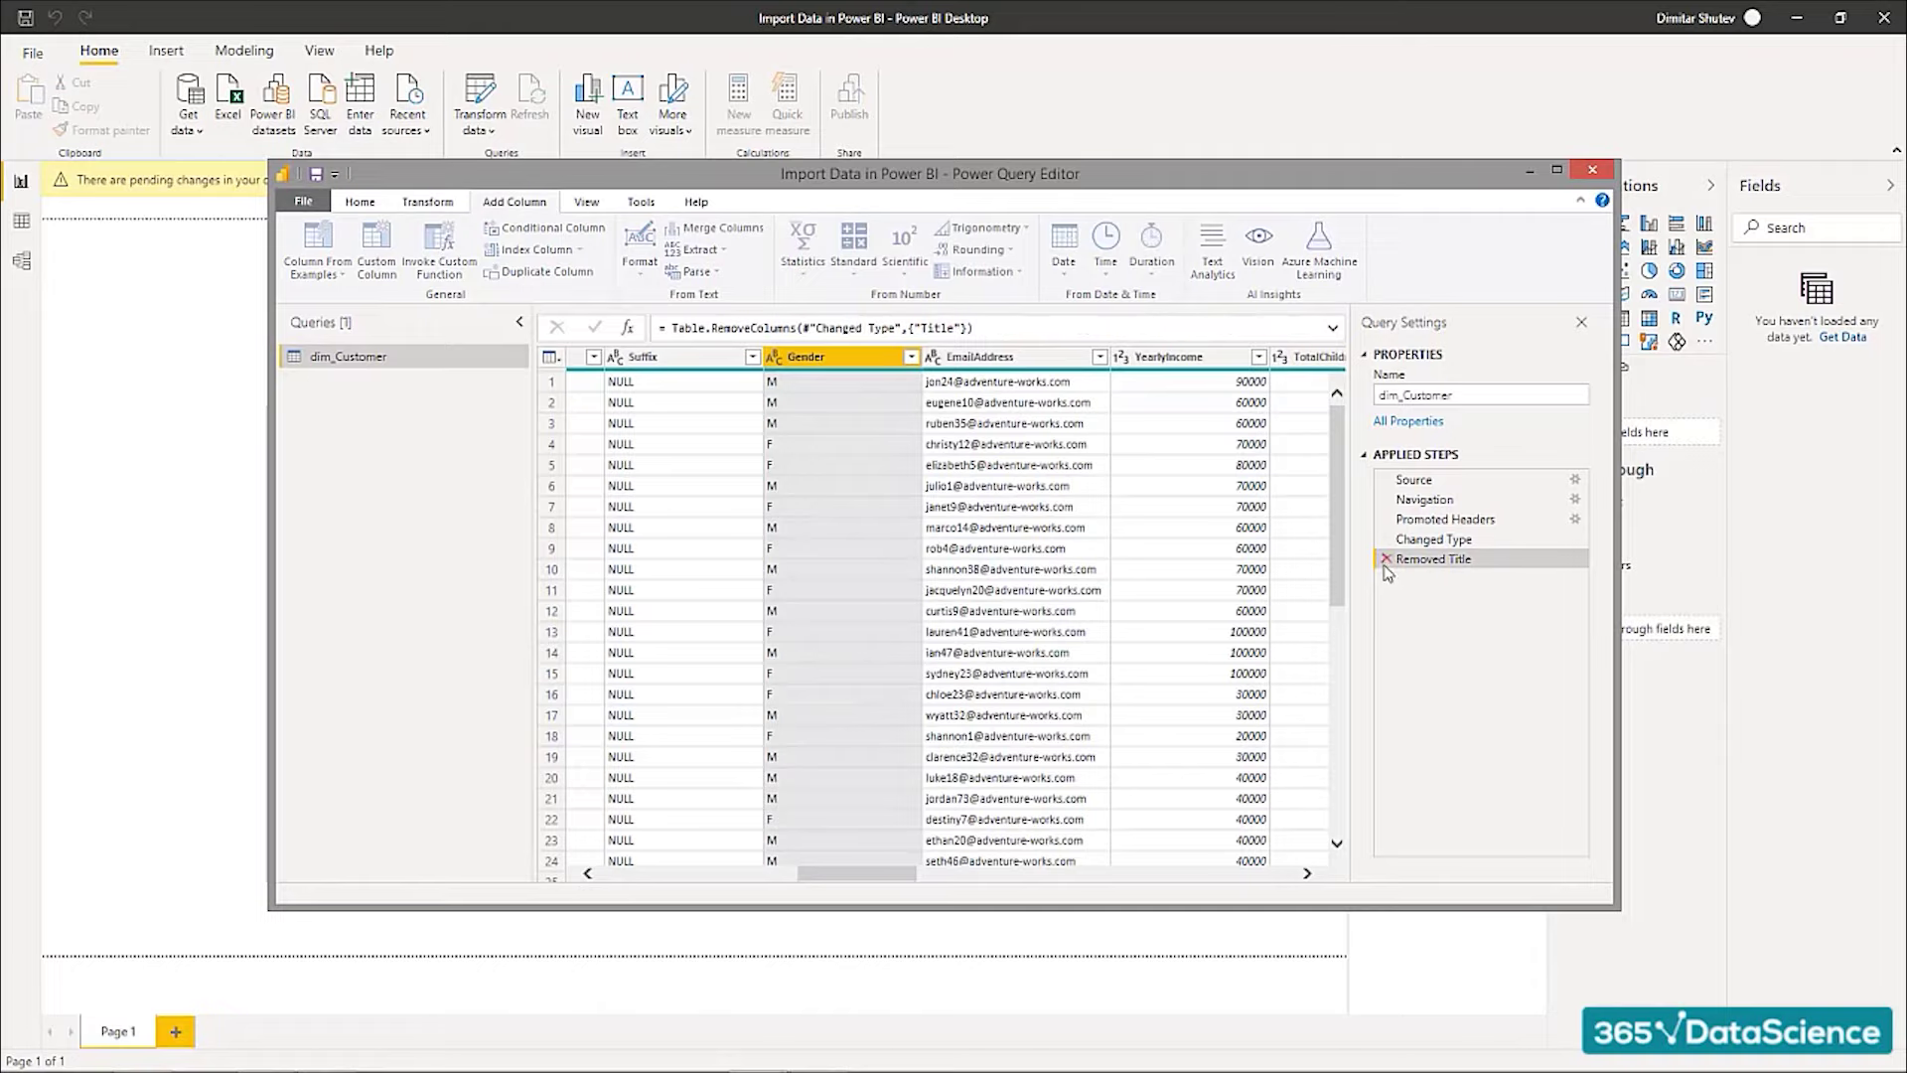
left_click(1386, 561)
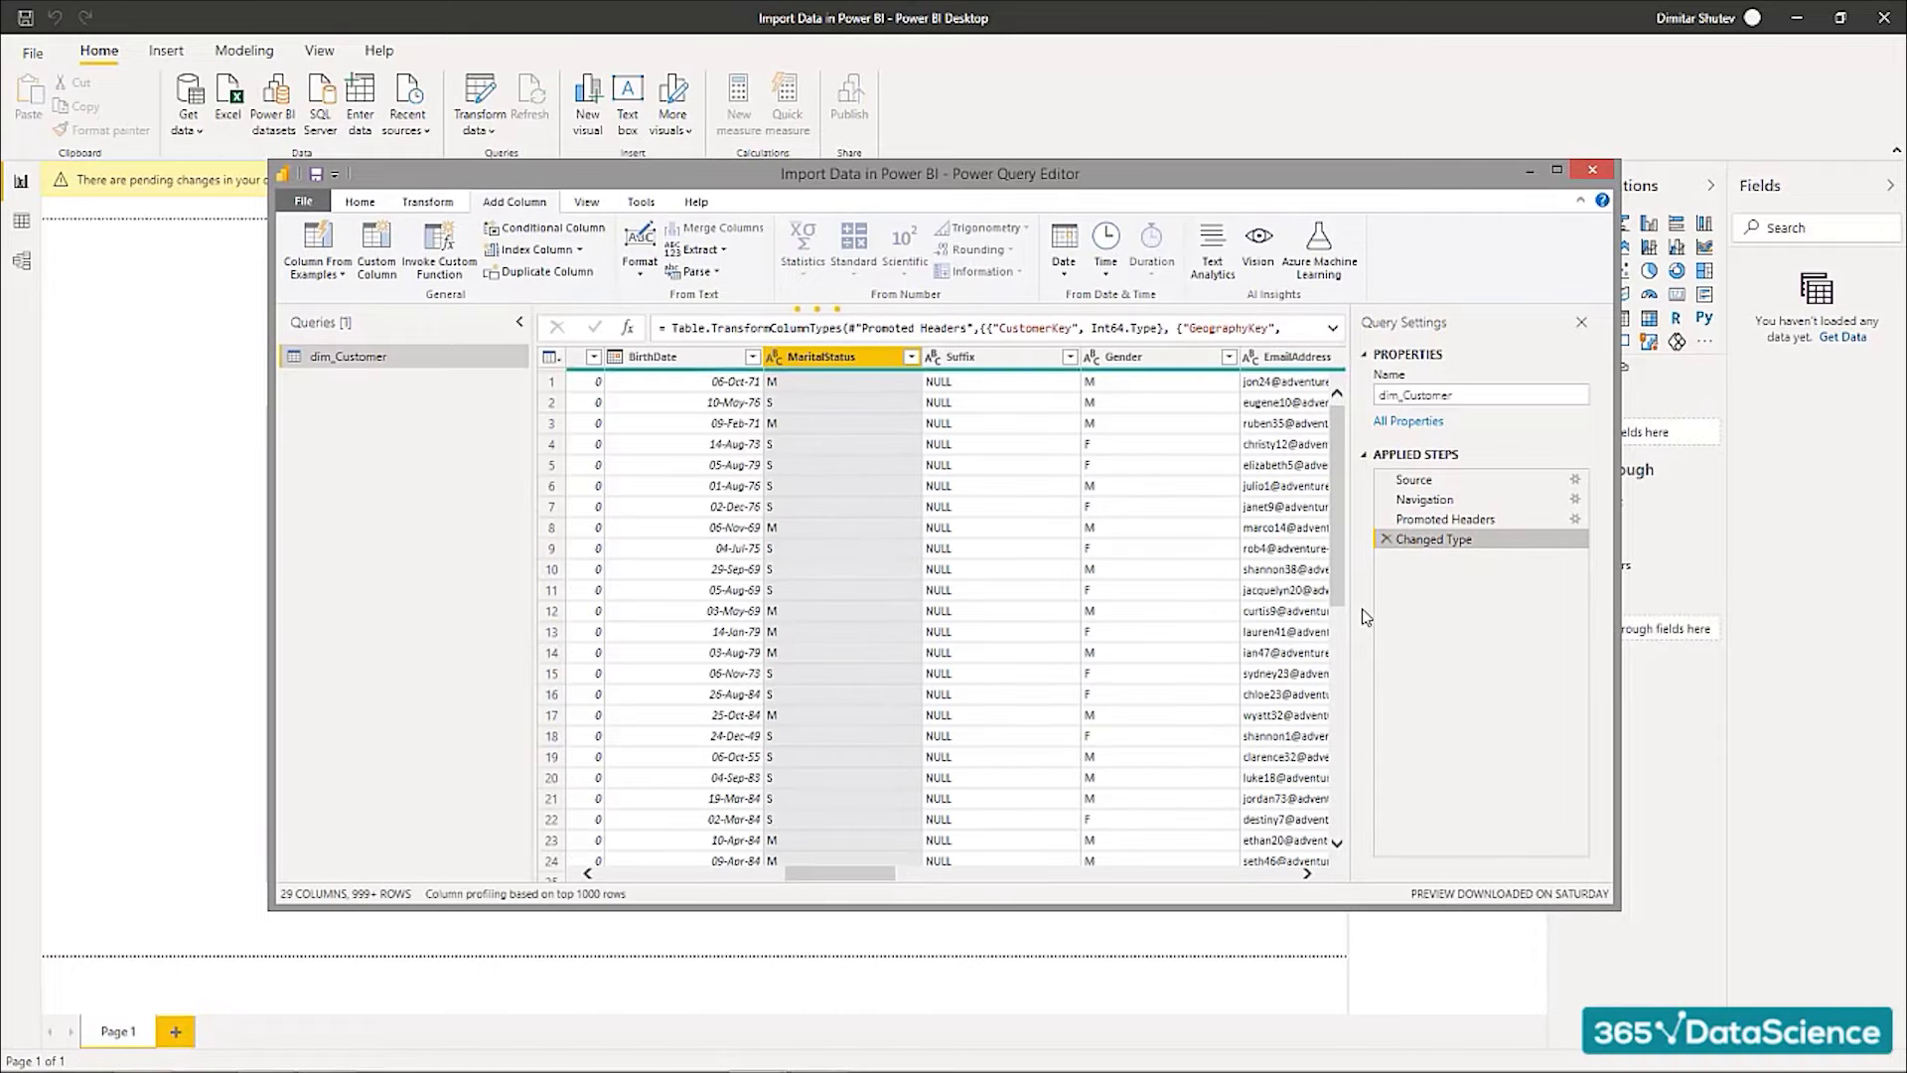
left_click_drag(844, 875, 659, 882)
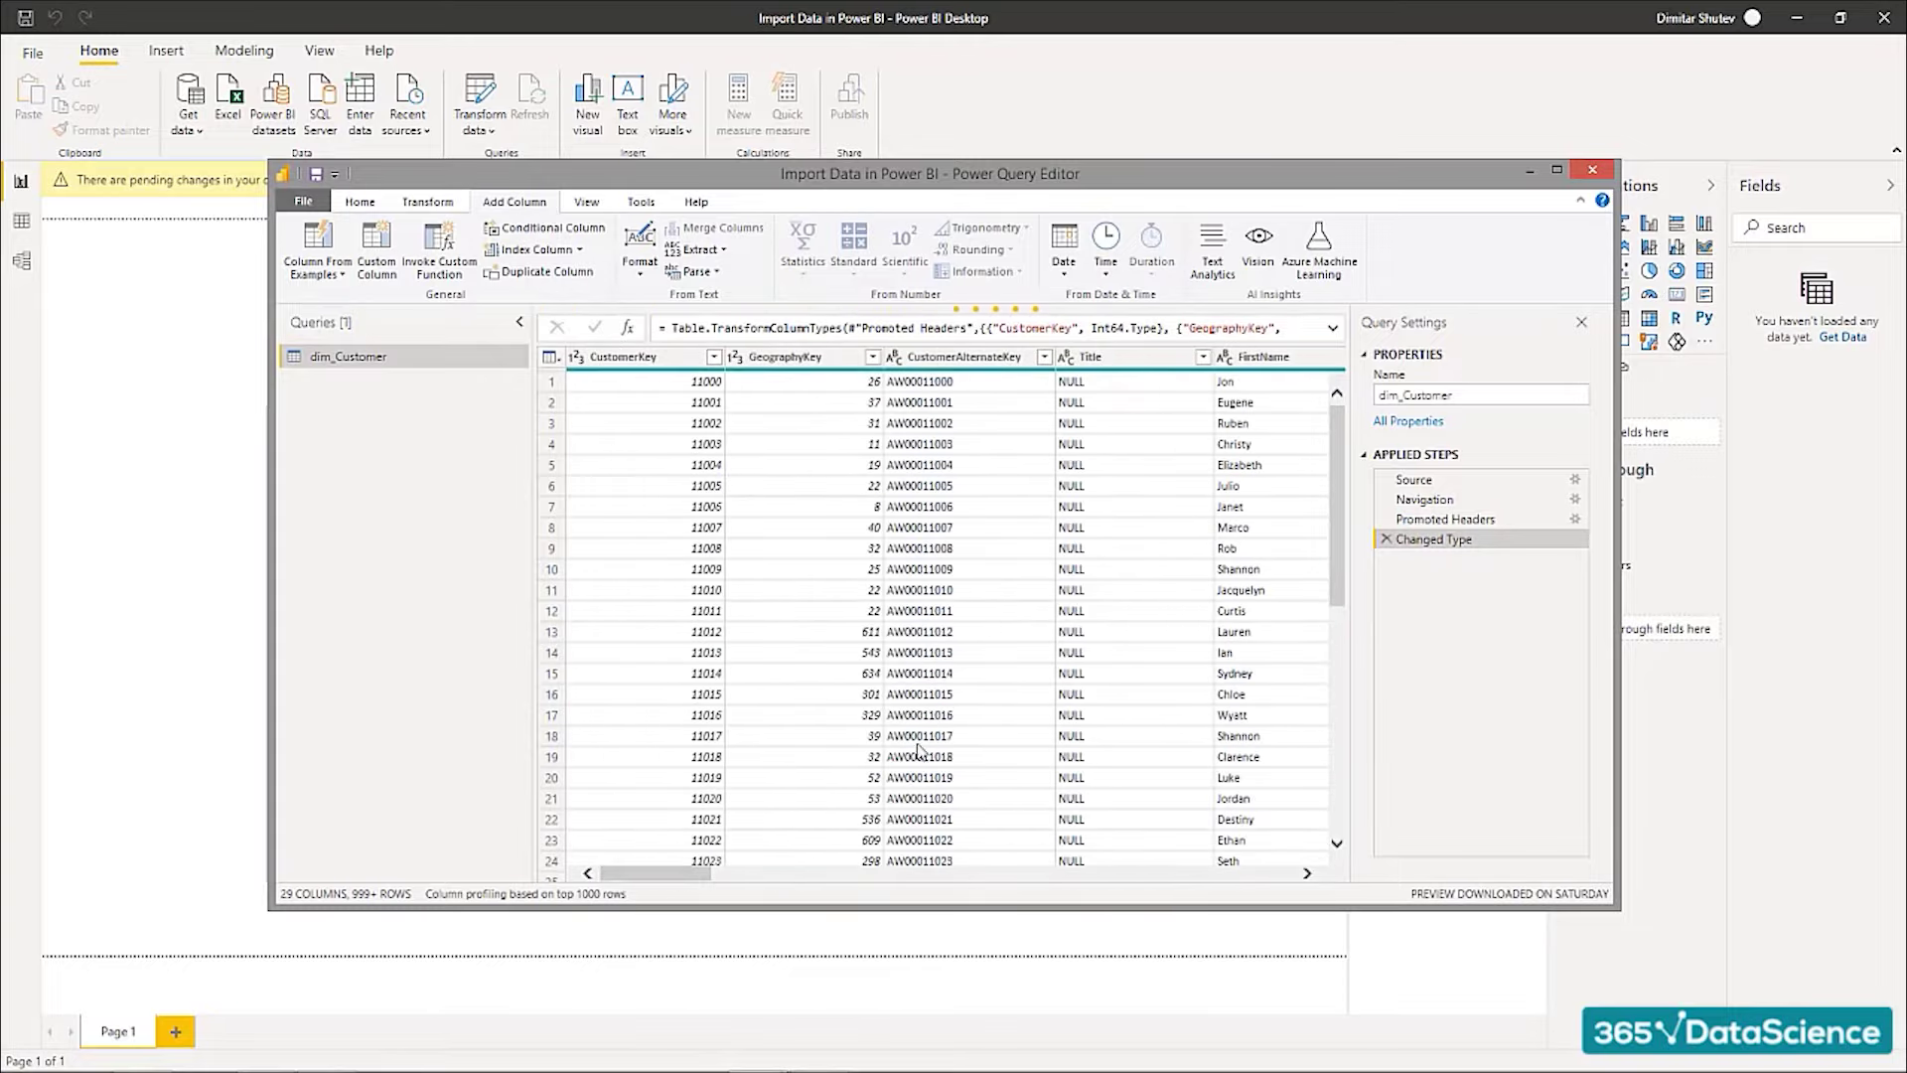
left_click(1128, 359)
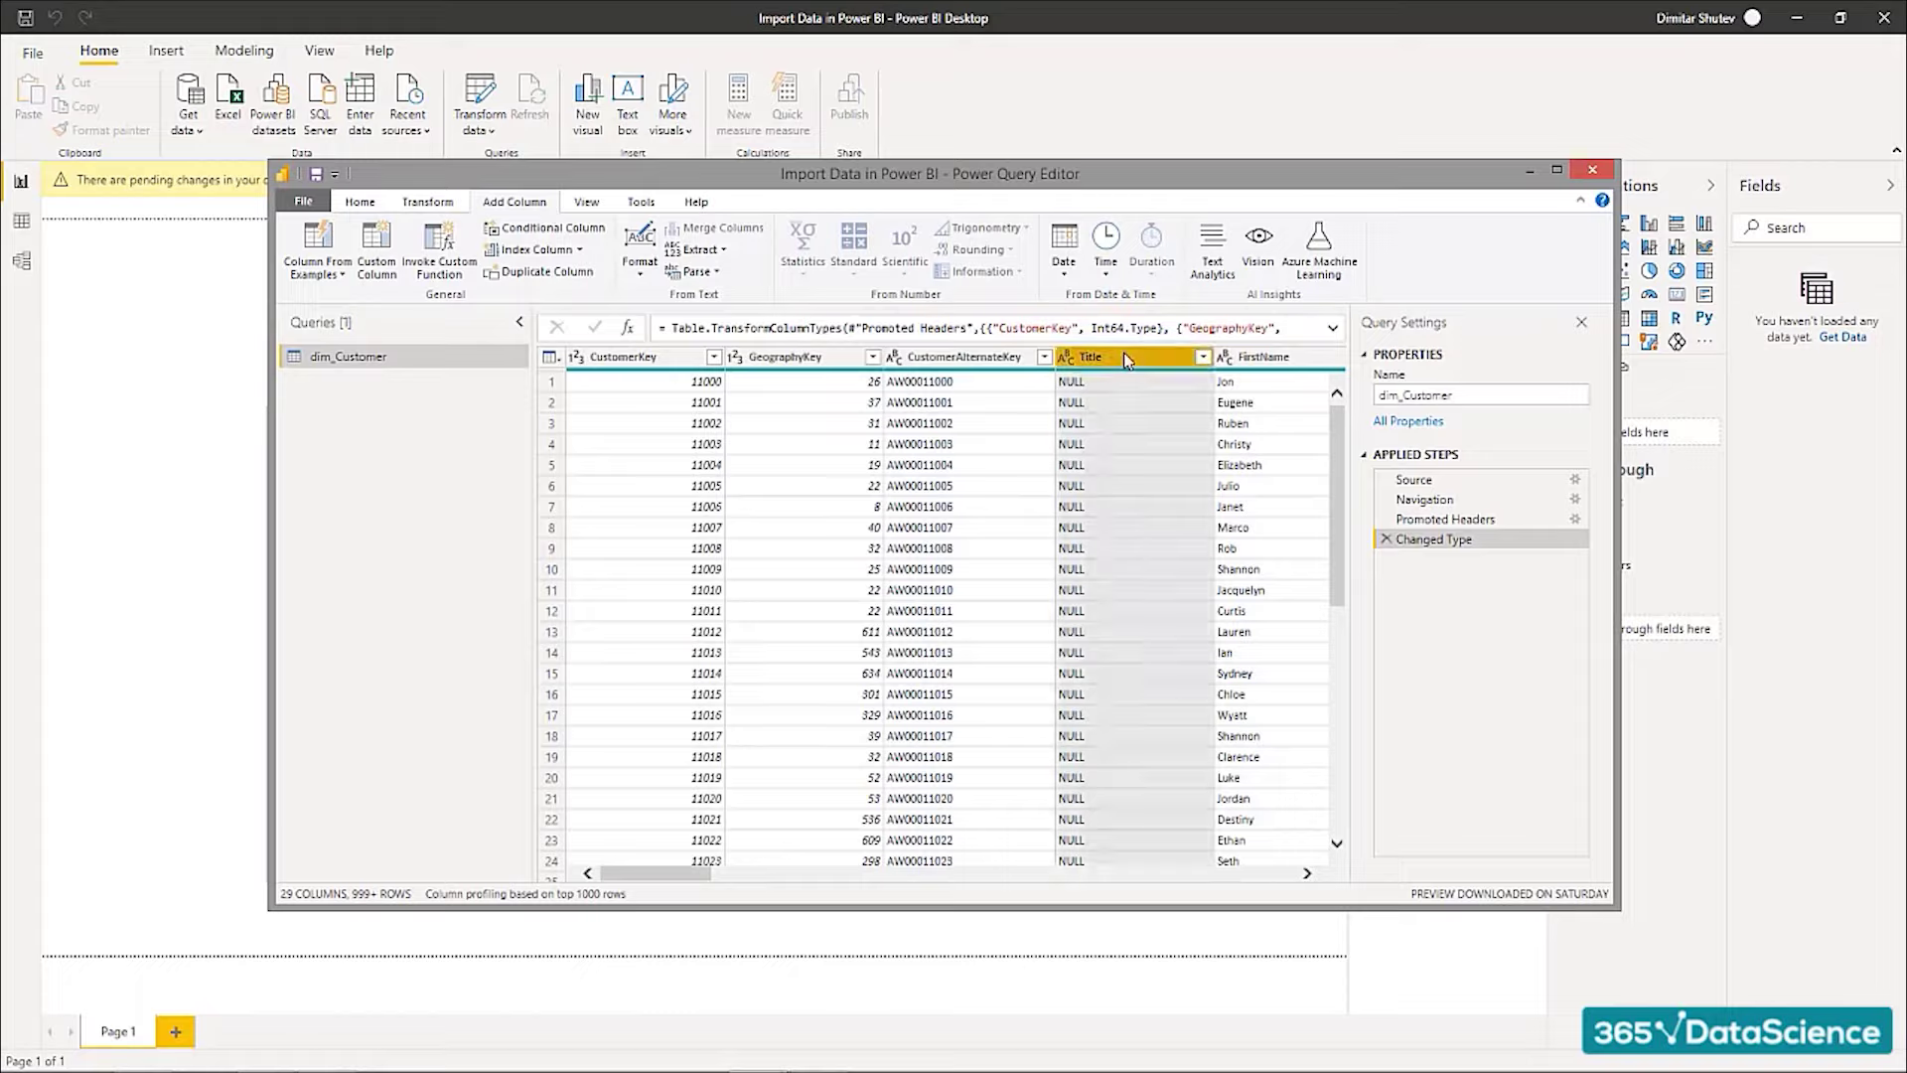
left_click(368, 203)
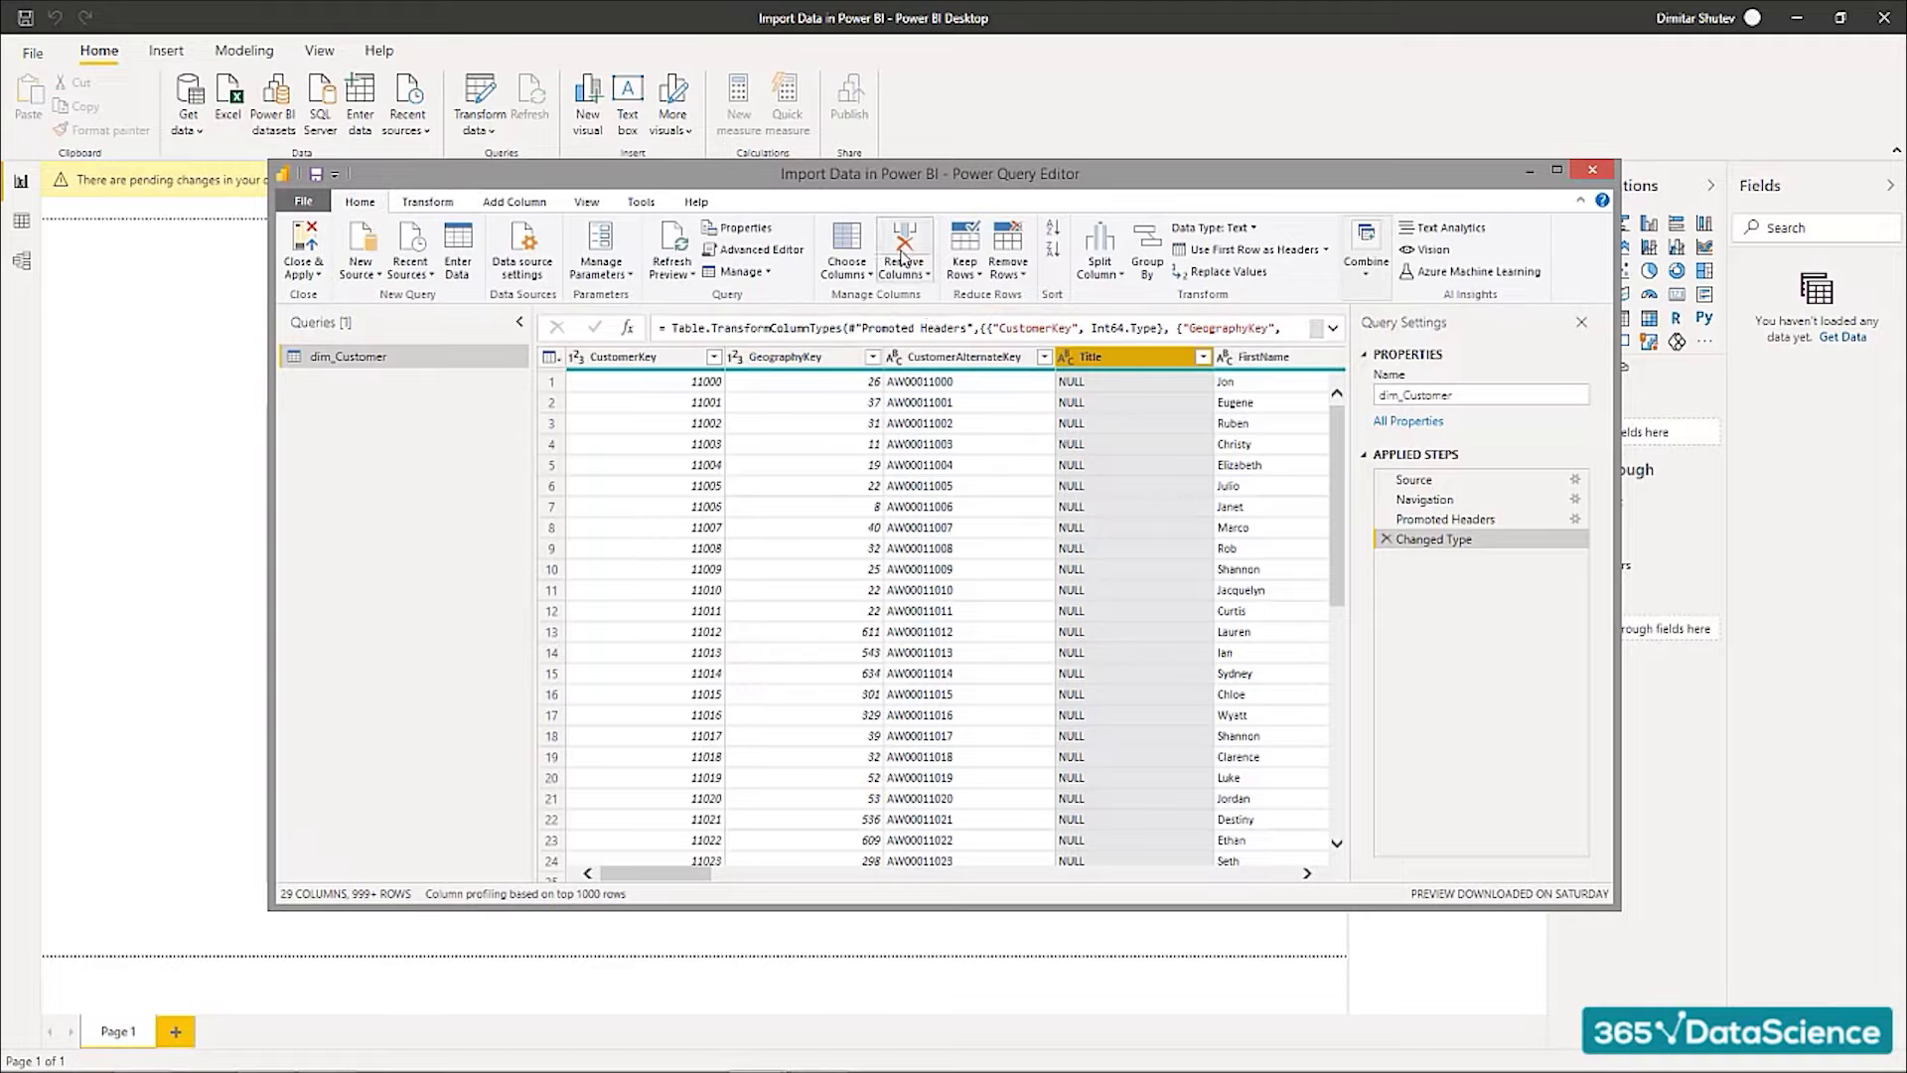
Remove the Title column, then select both FirstName and LastName together
left_click(903, 246)
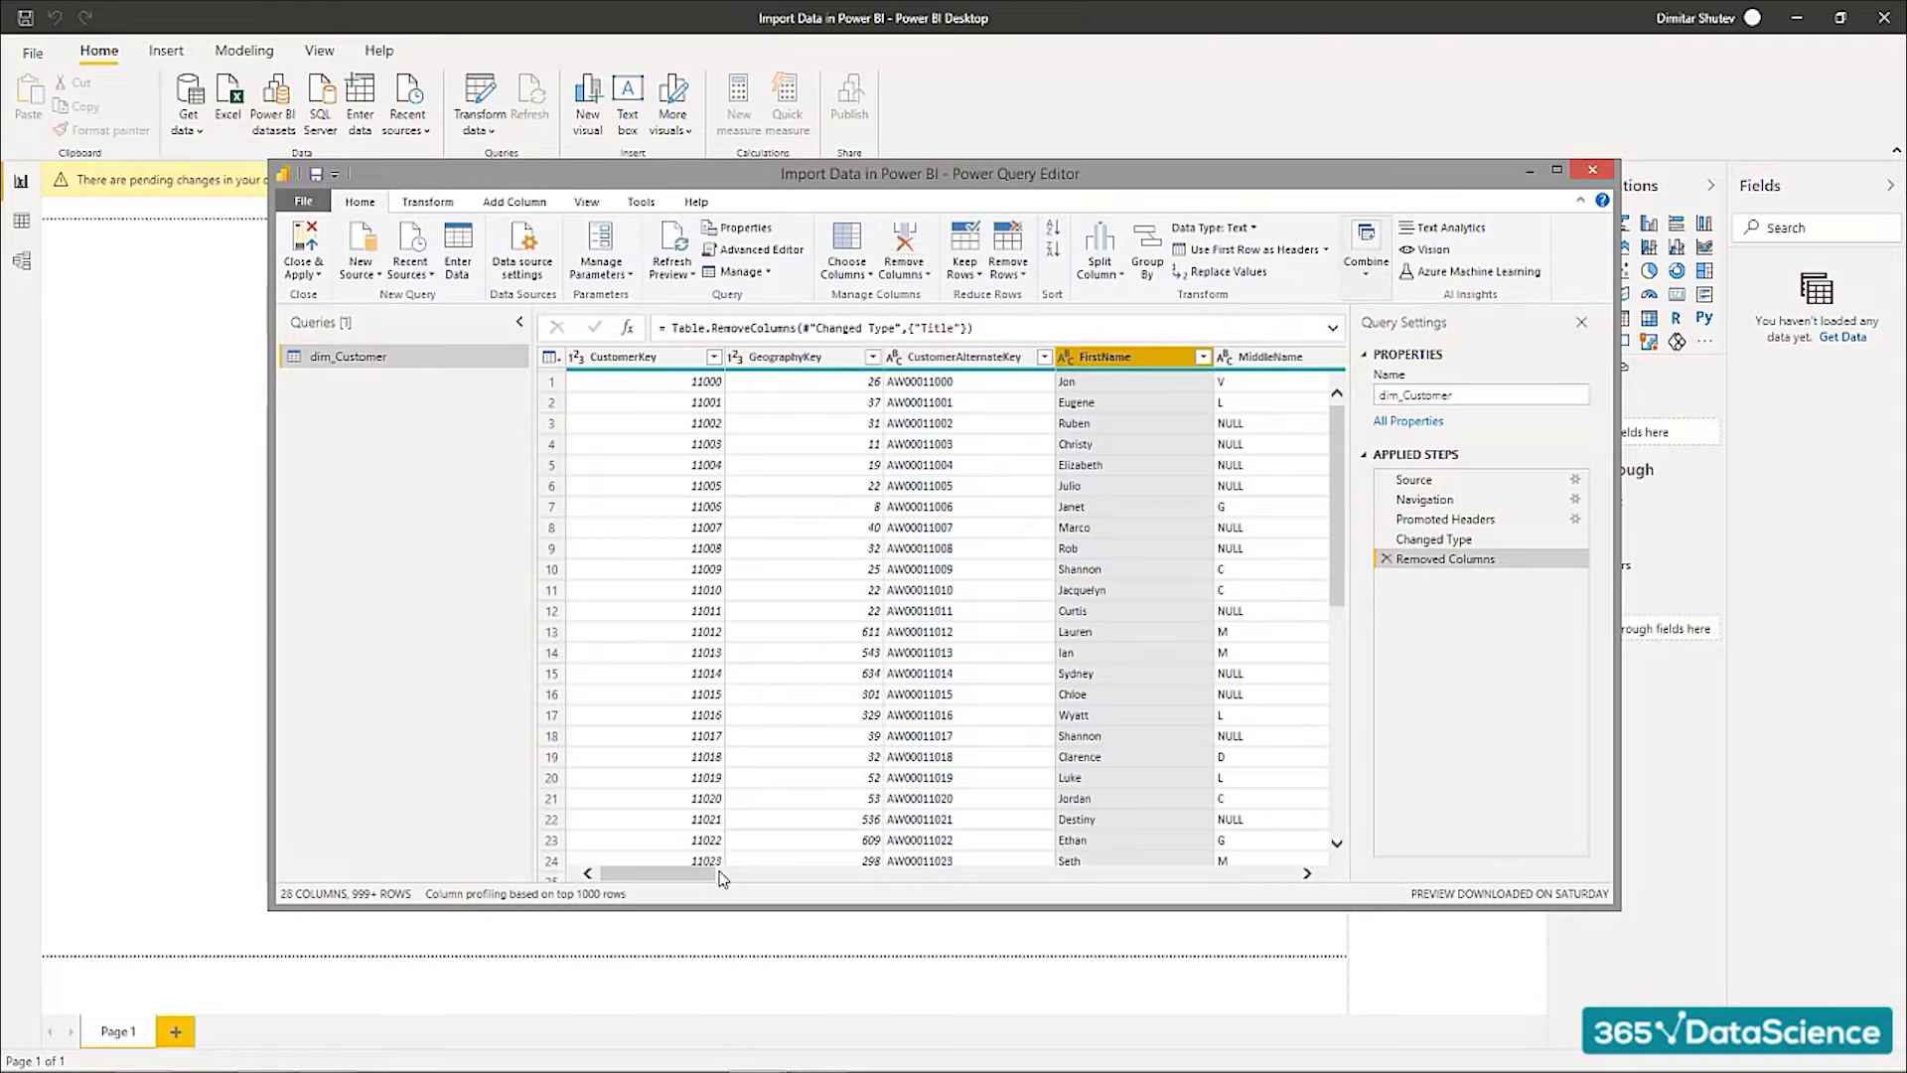
left_click_drag(699, 880, 748, 884)
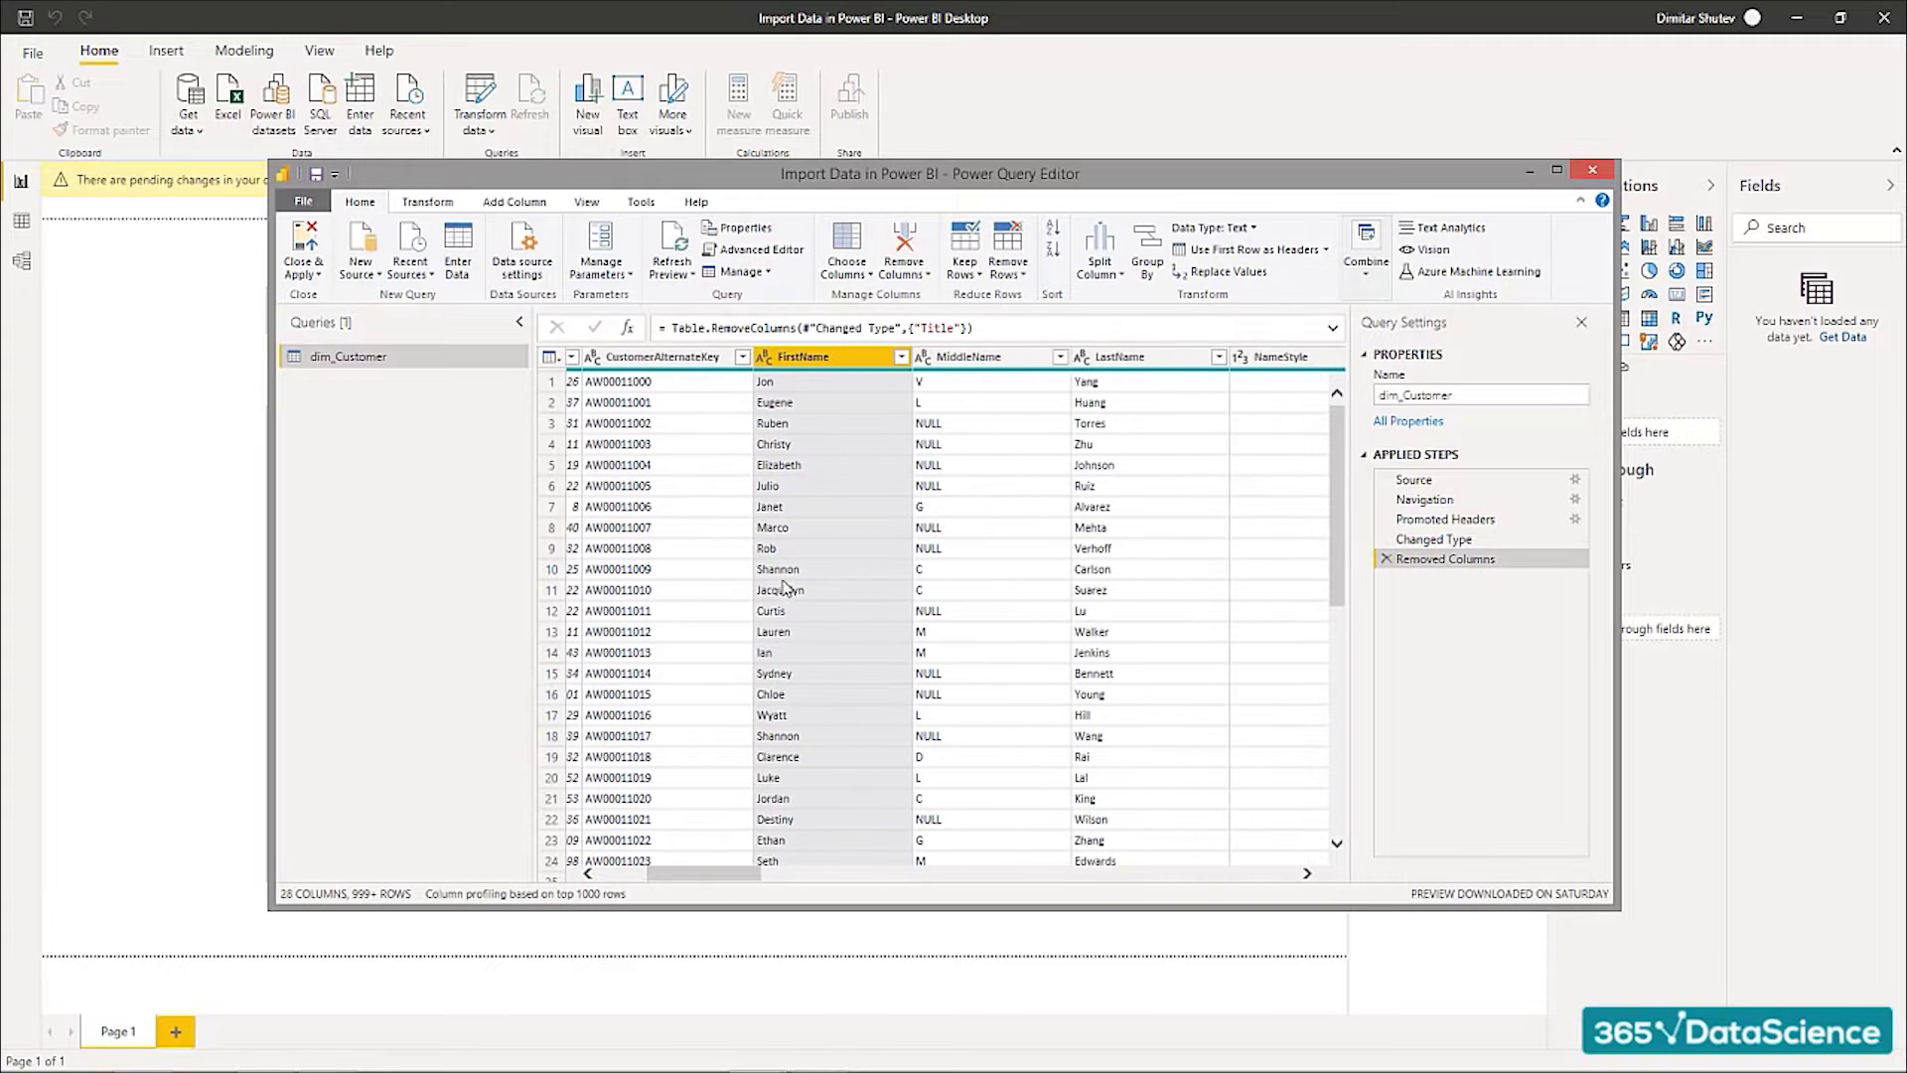
left_click(1152, 359, "ctrl")
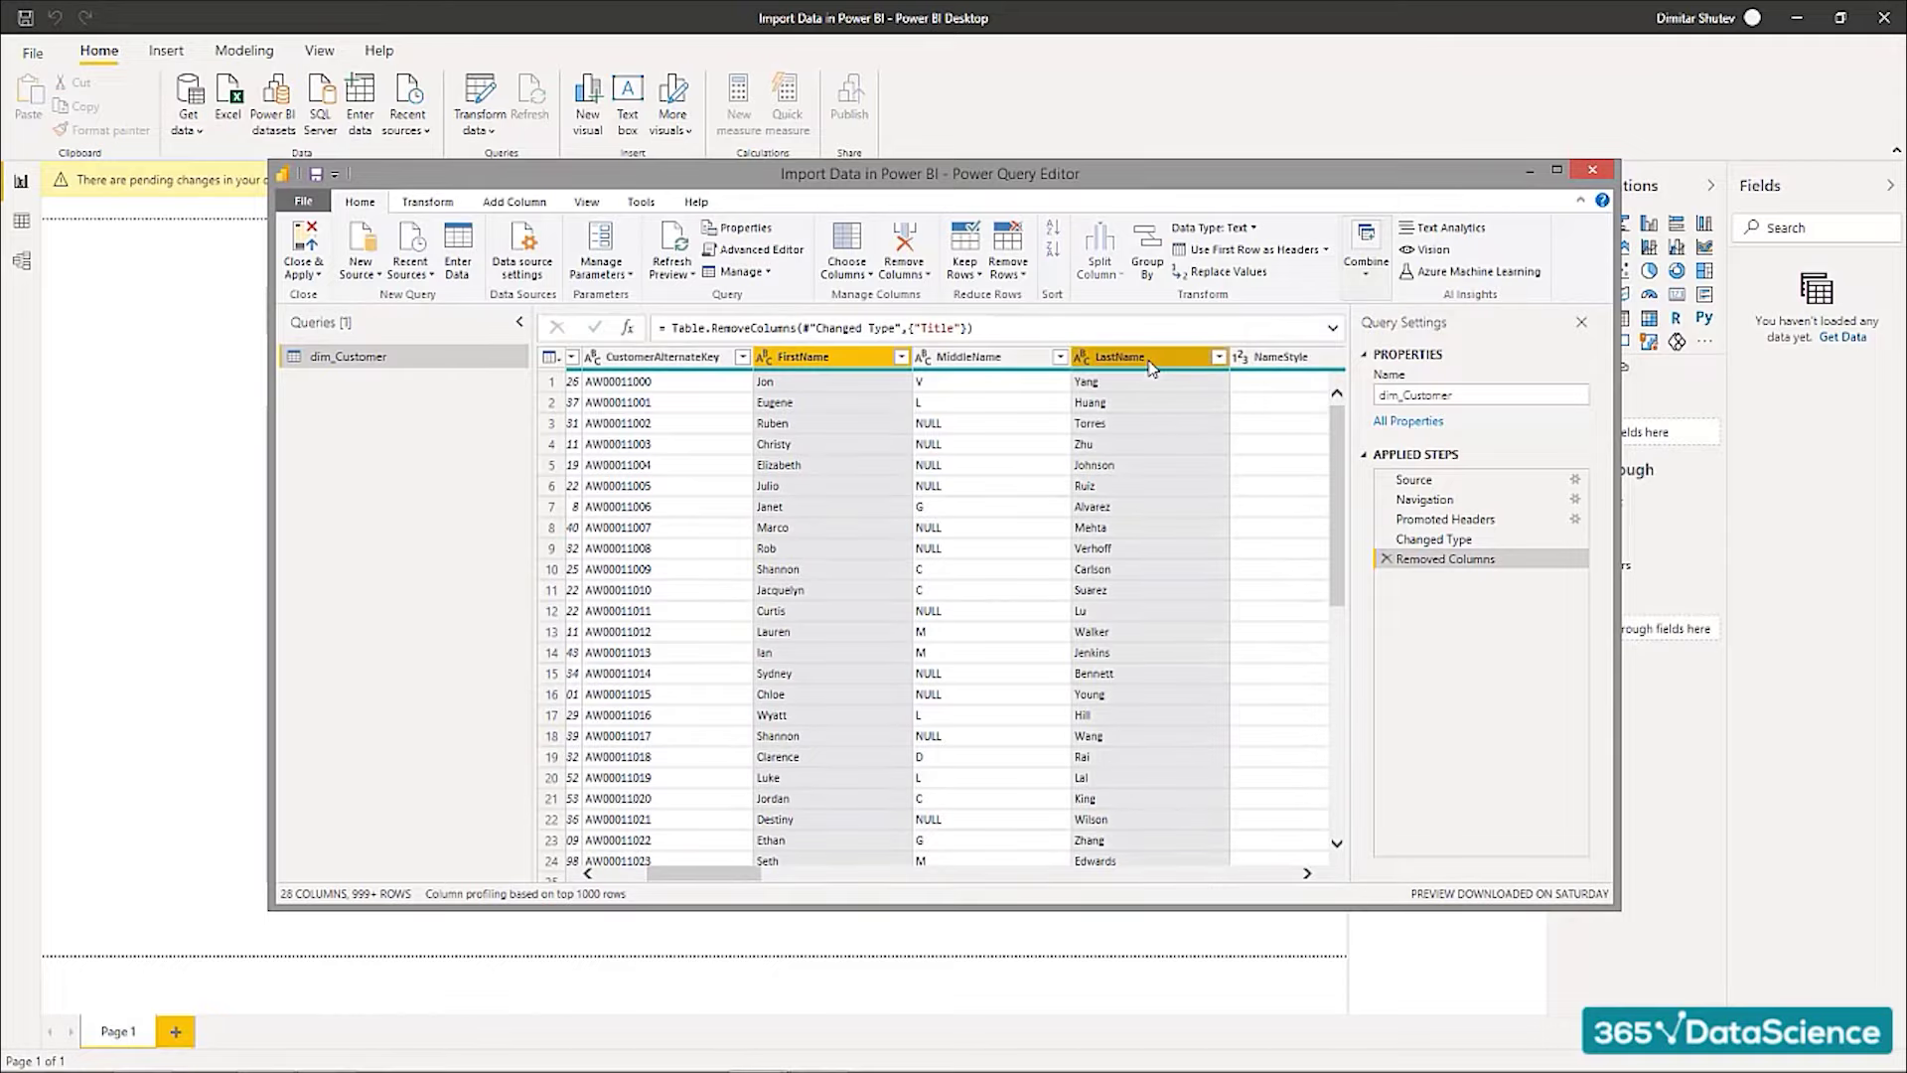
Merge FirstName and LastName with a Space separator into a new column named PersonName
left_click(510, 203)
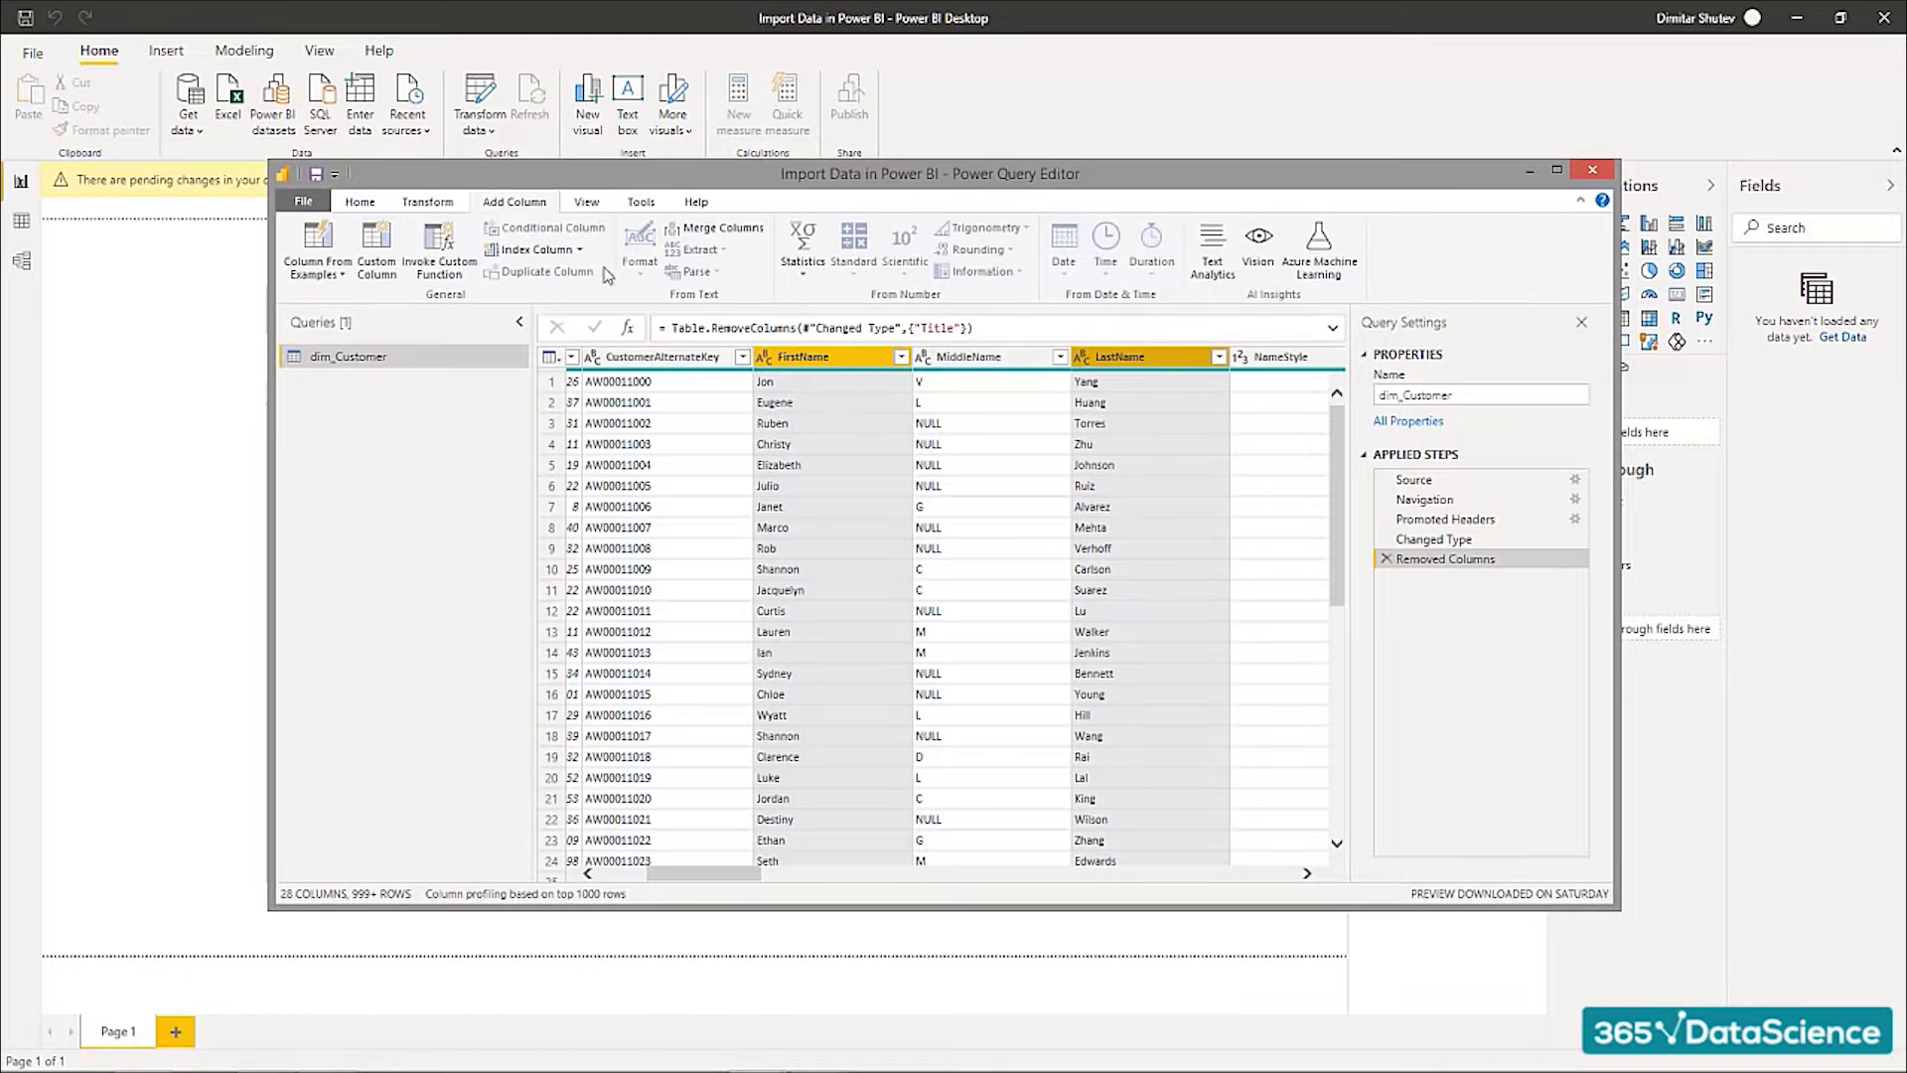
left_click(734, 235)
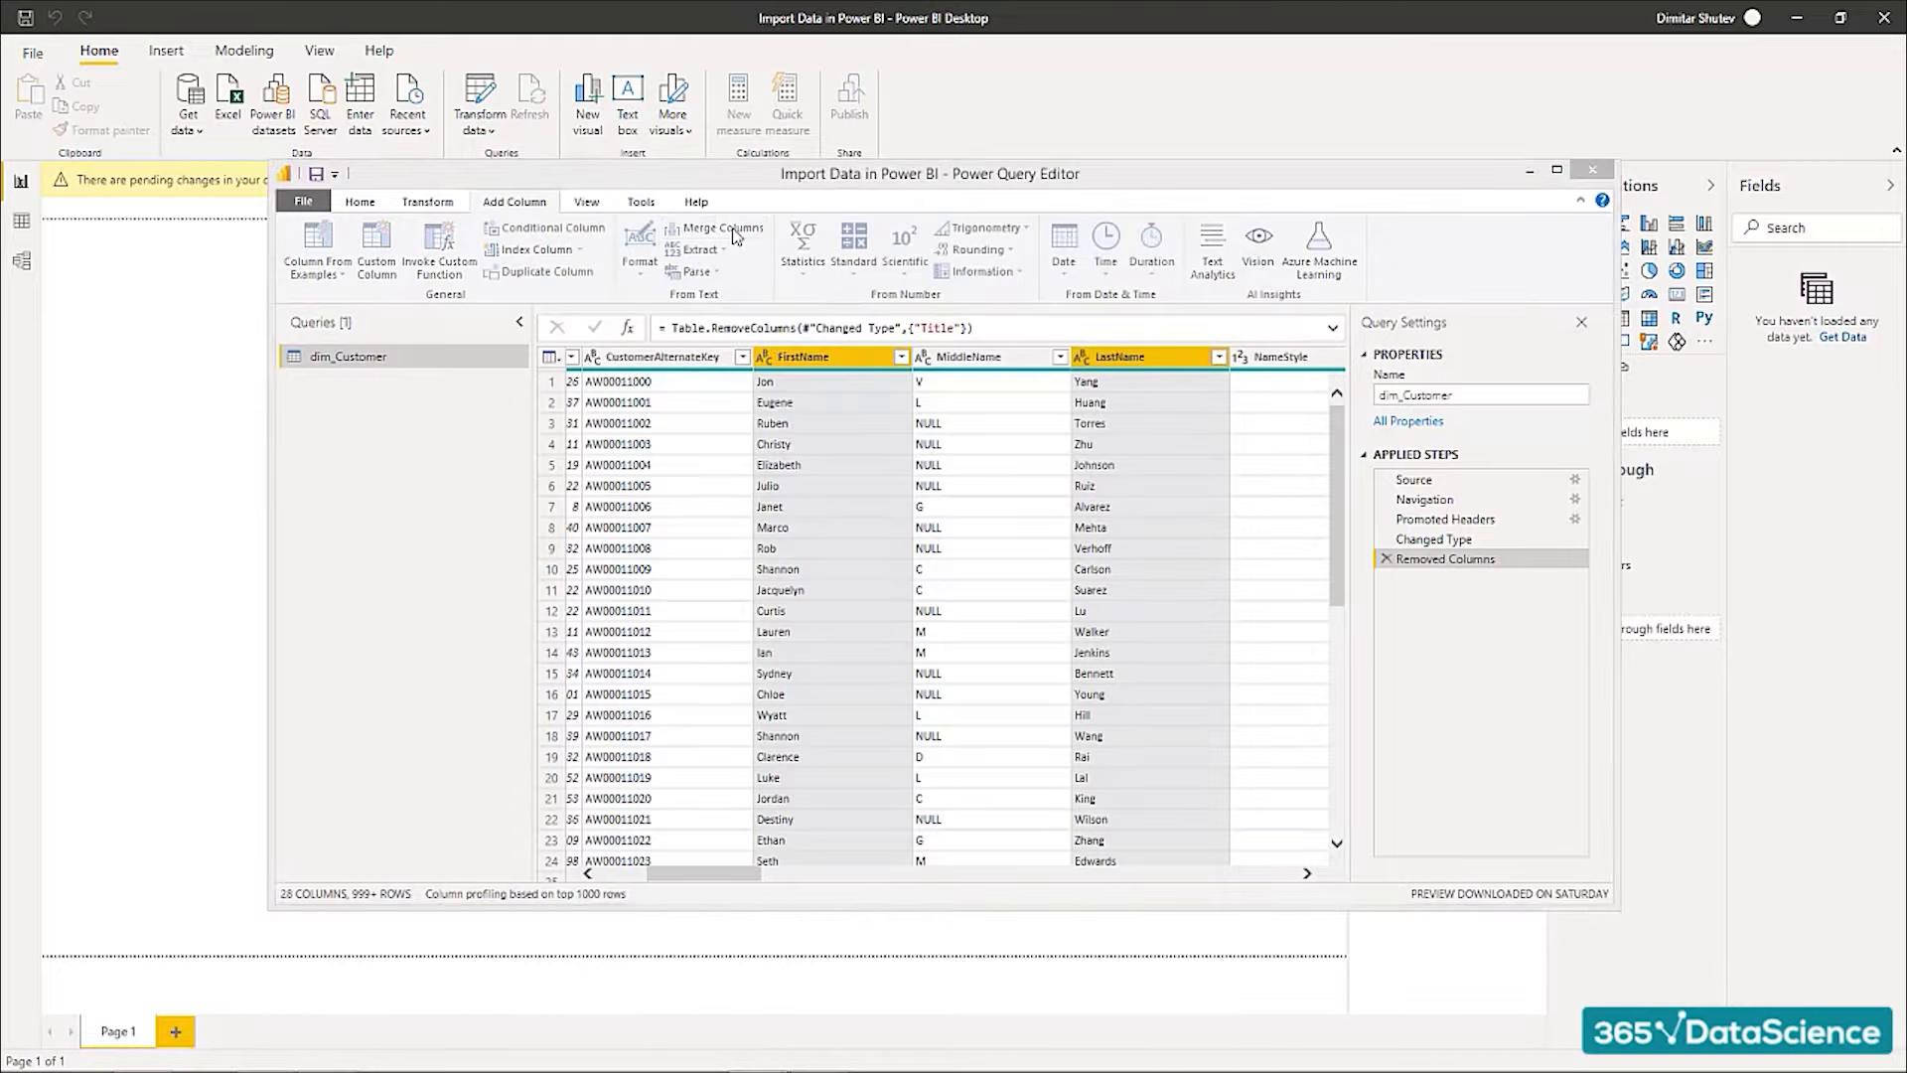
double_click(741, 572)
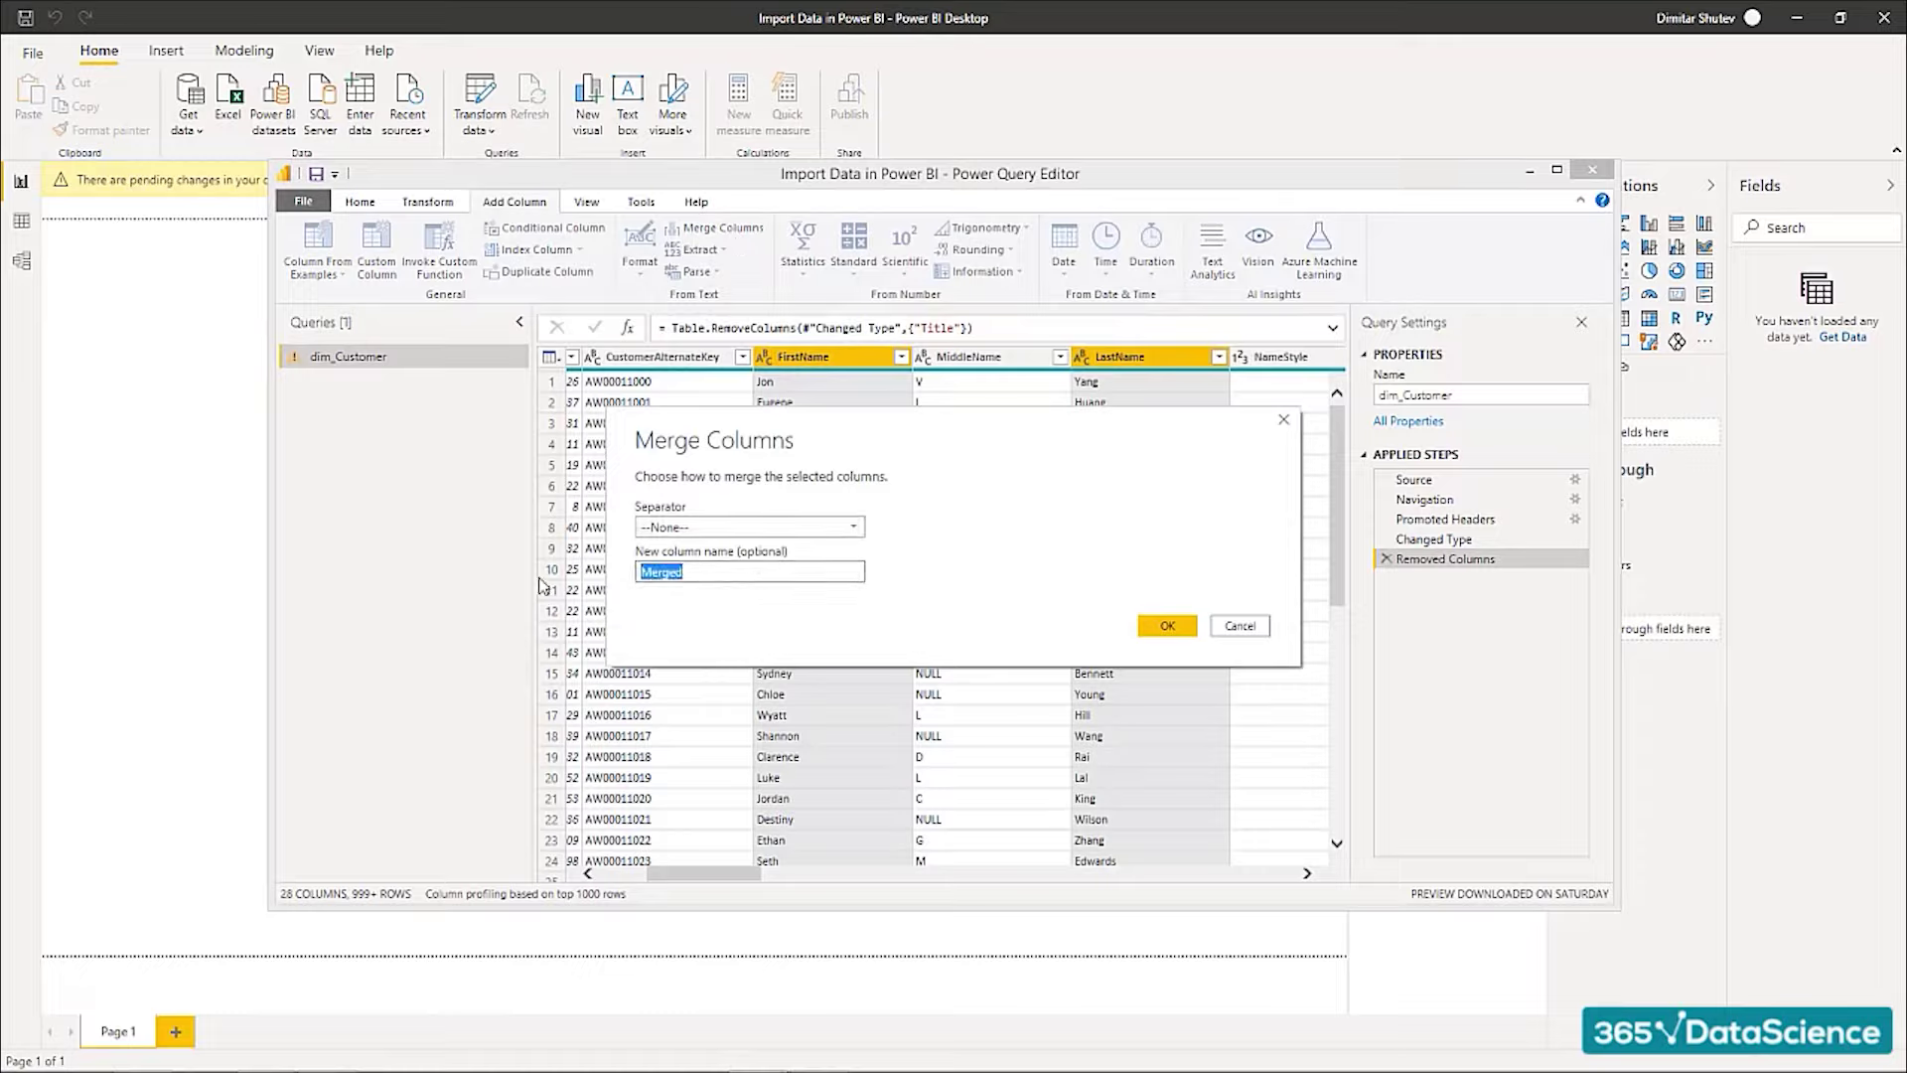
type("PersonNam")
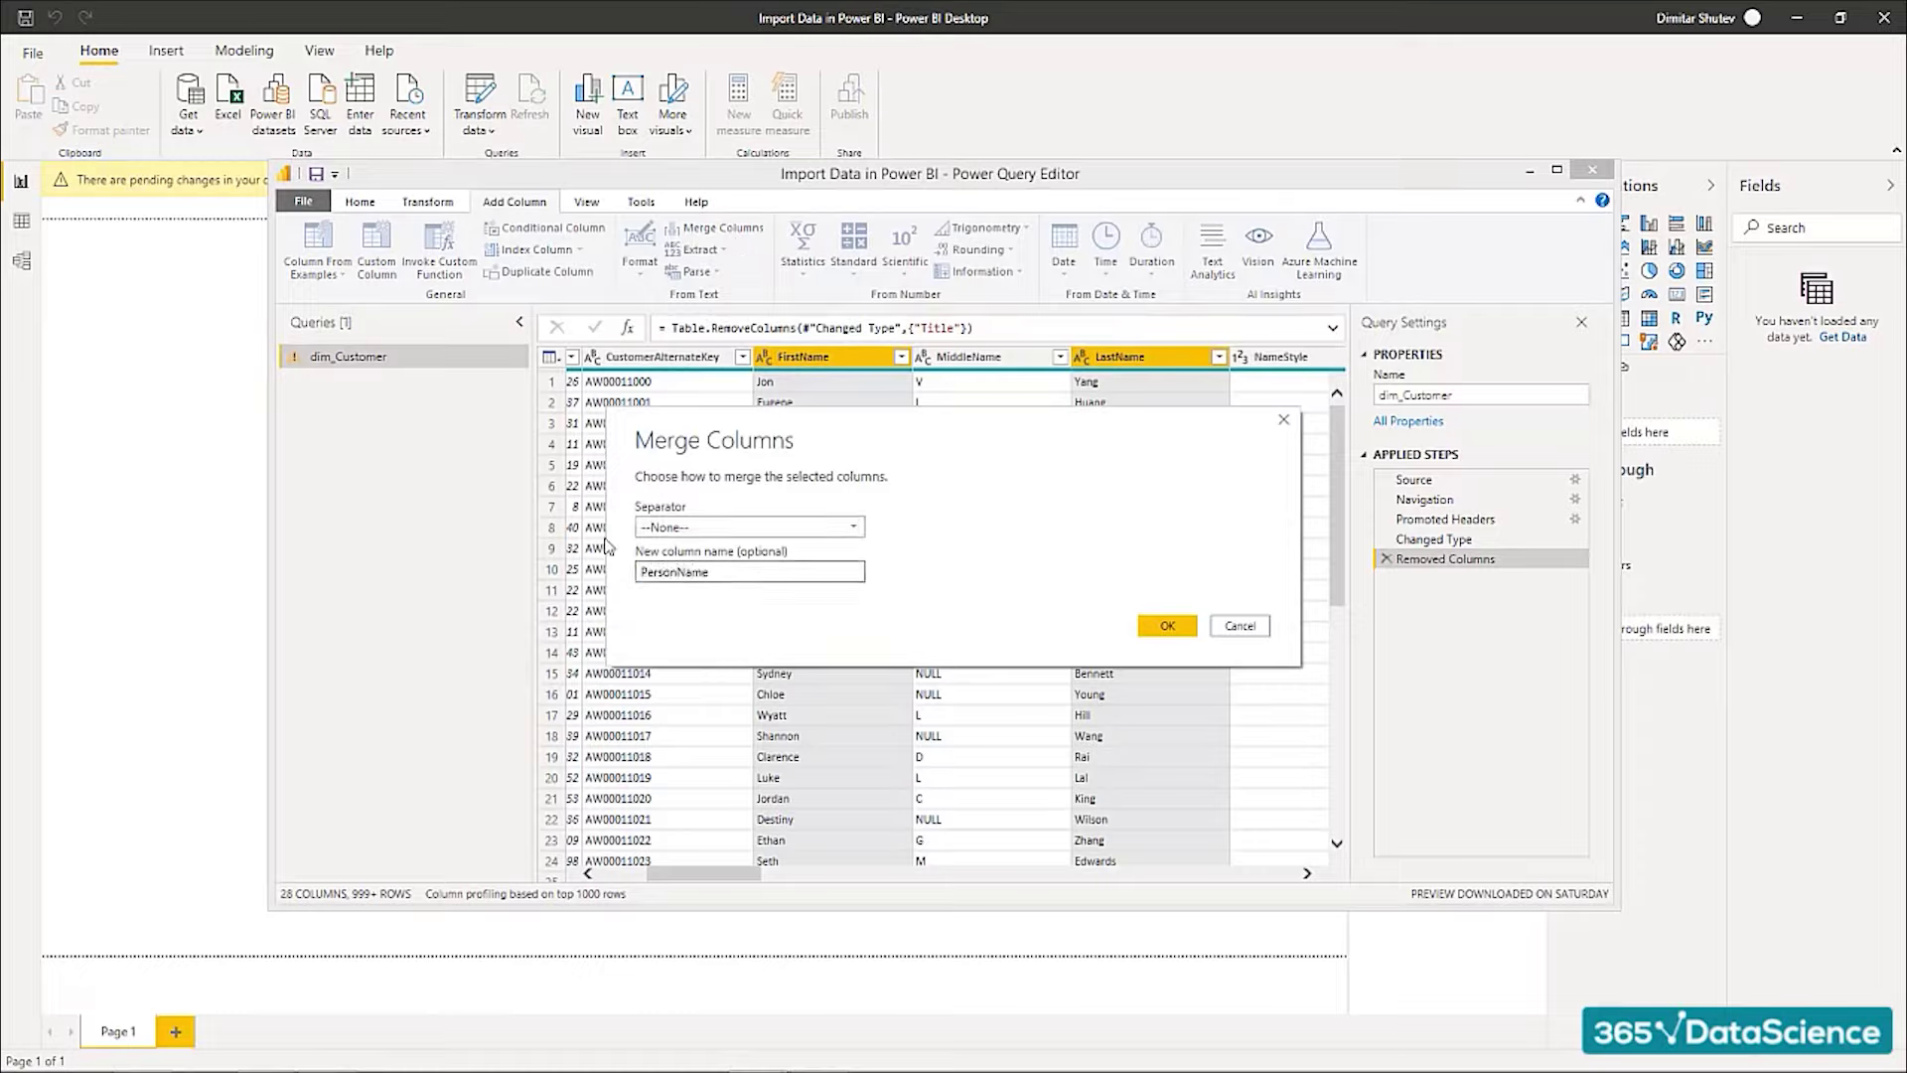
left_click(656, 528)
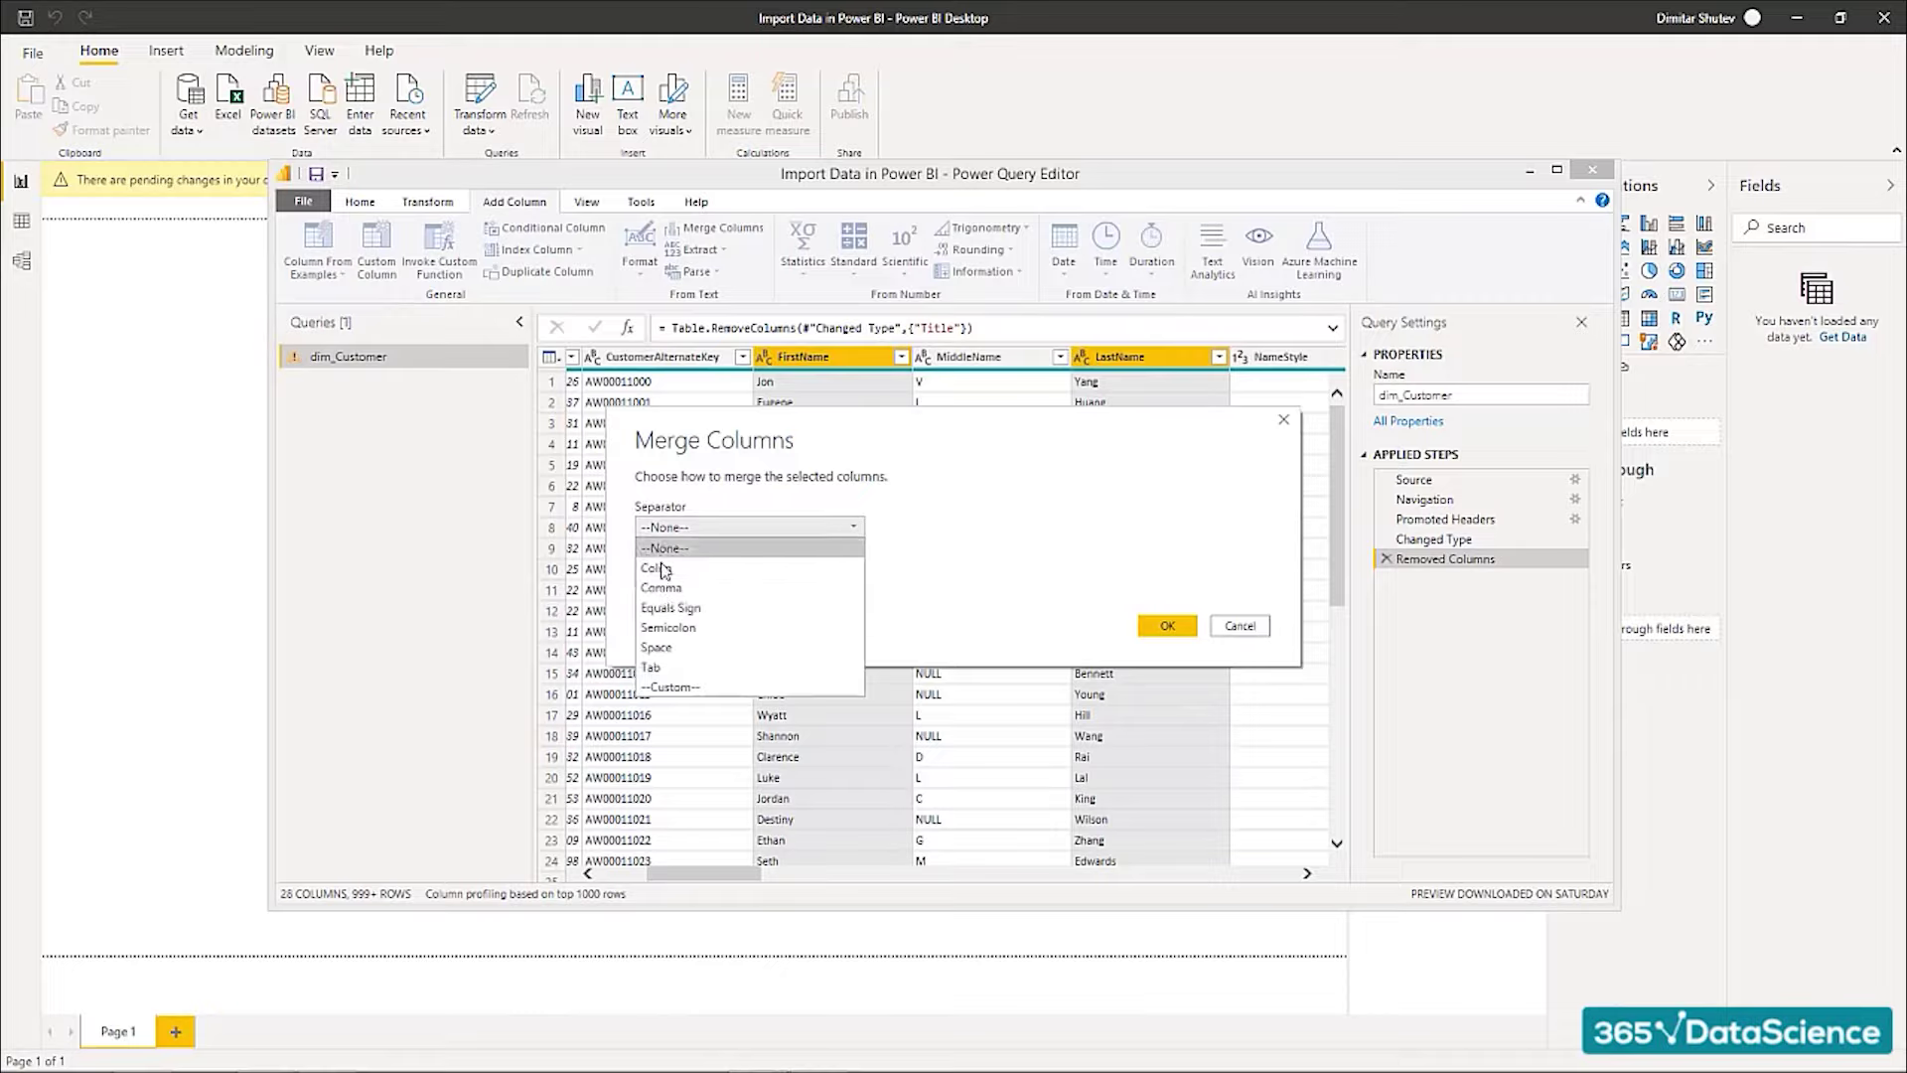
left_click(658, 647)
left_click(1162, 628)
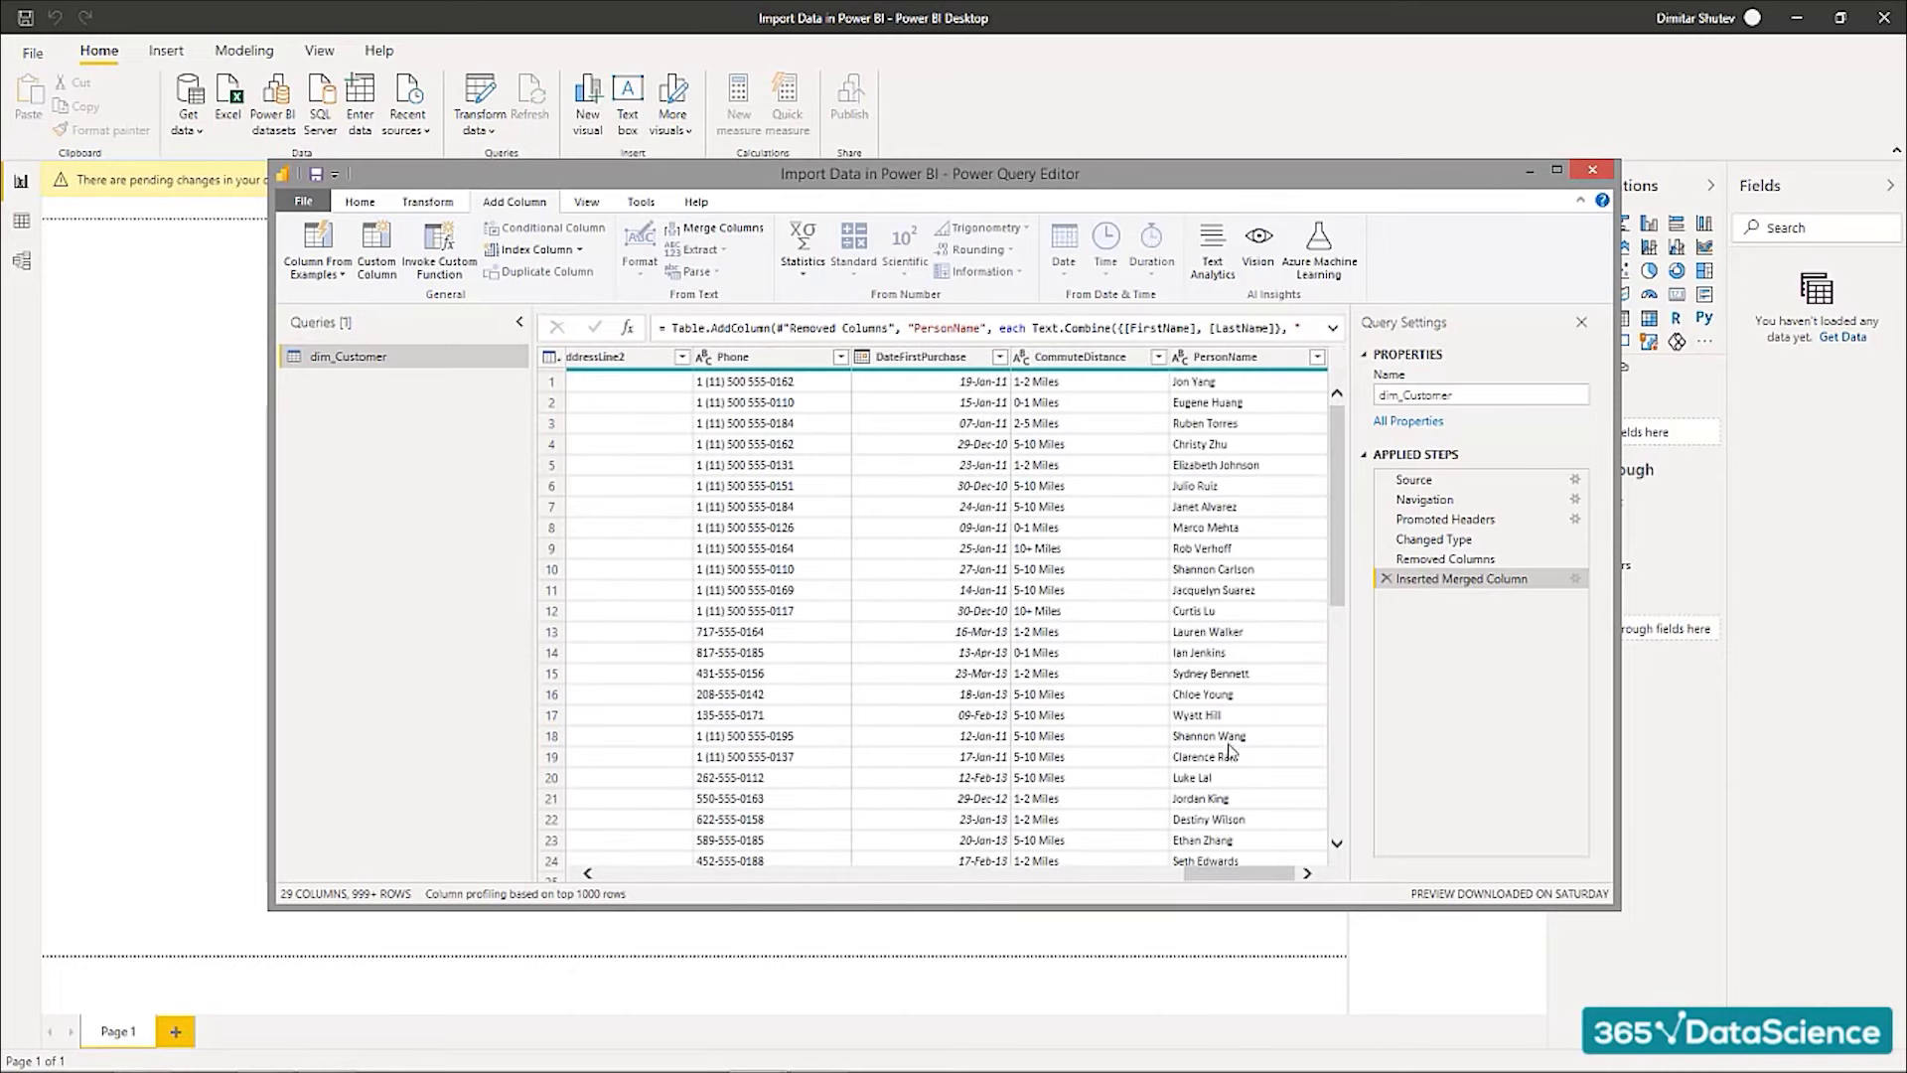
left_click_drag(1232, 883, 708, 878)
Delete the MiddleName column with Remove Columns, leaving 28 columns
left_click(880, 363)
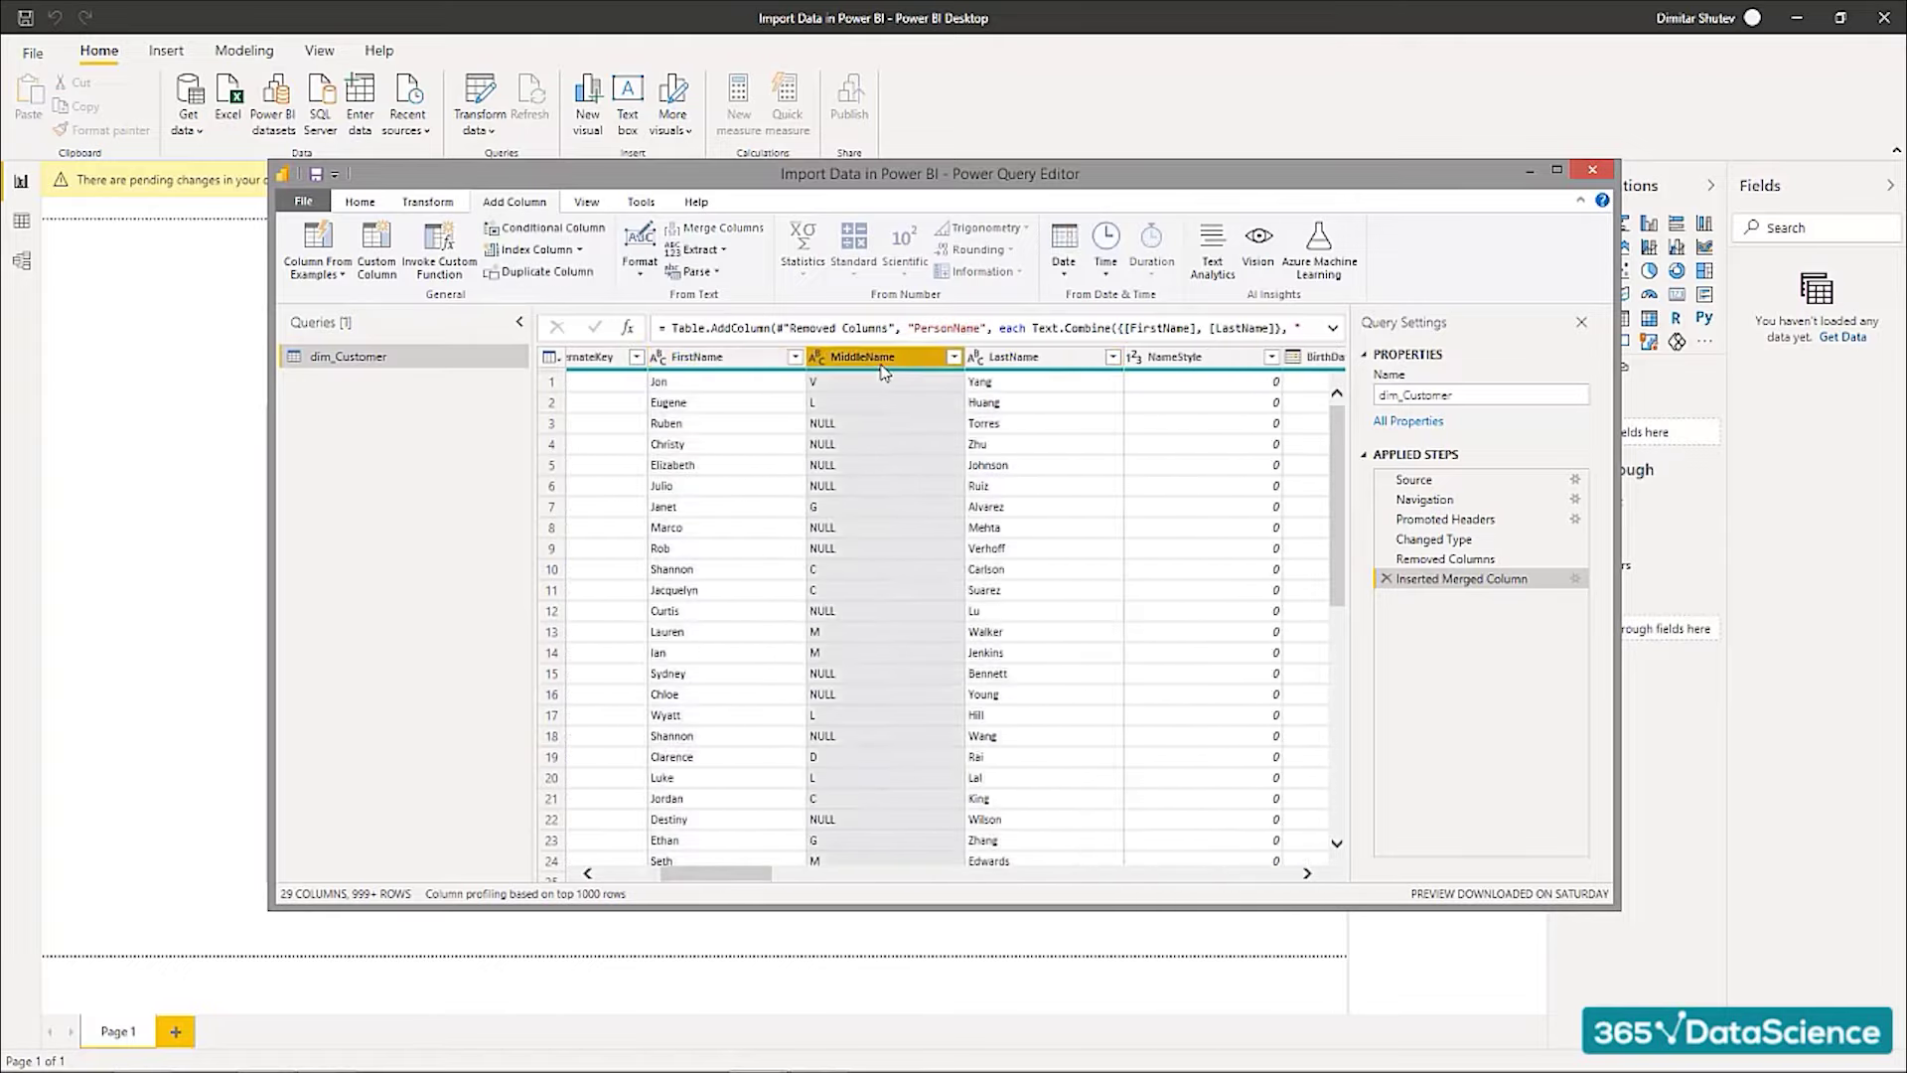
left_click(359, 204)
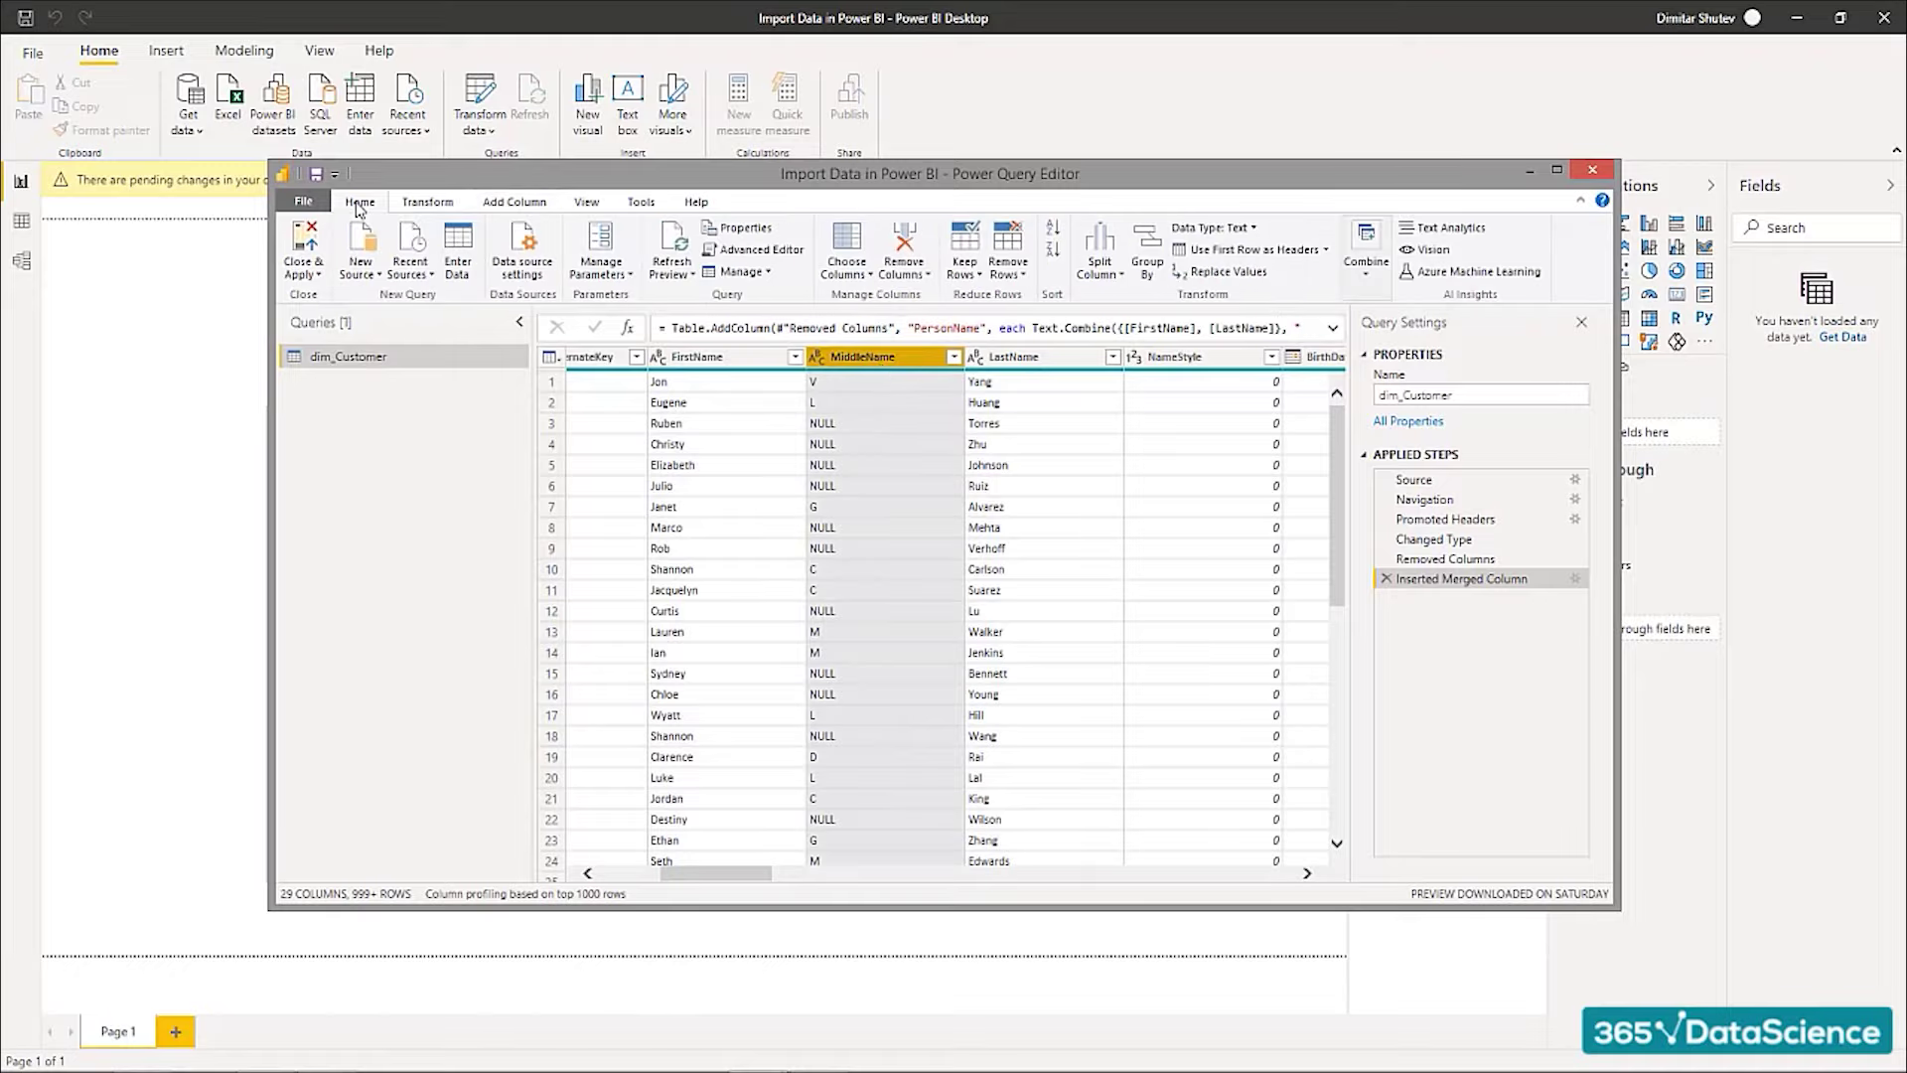
left_click(901, 263)
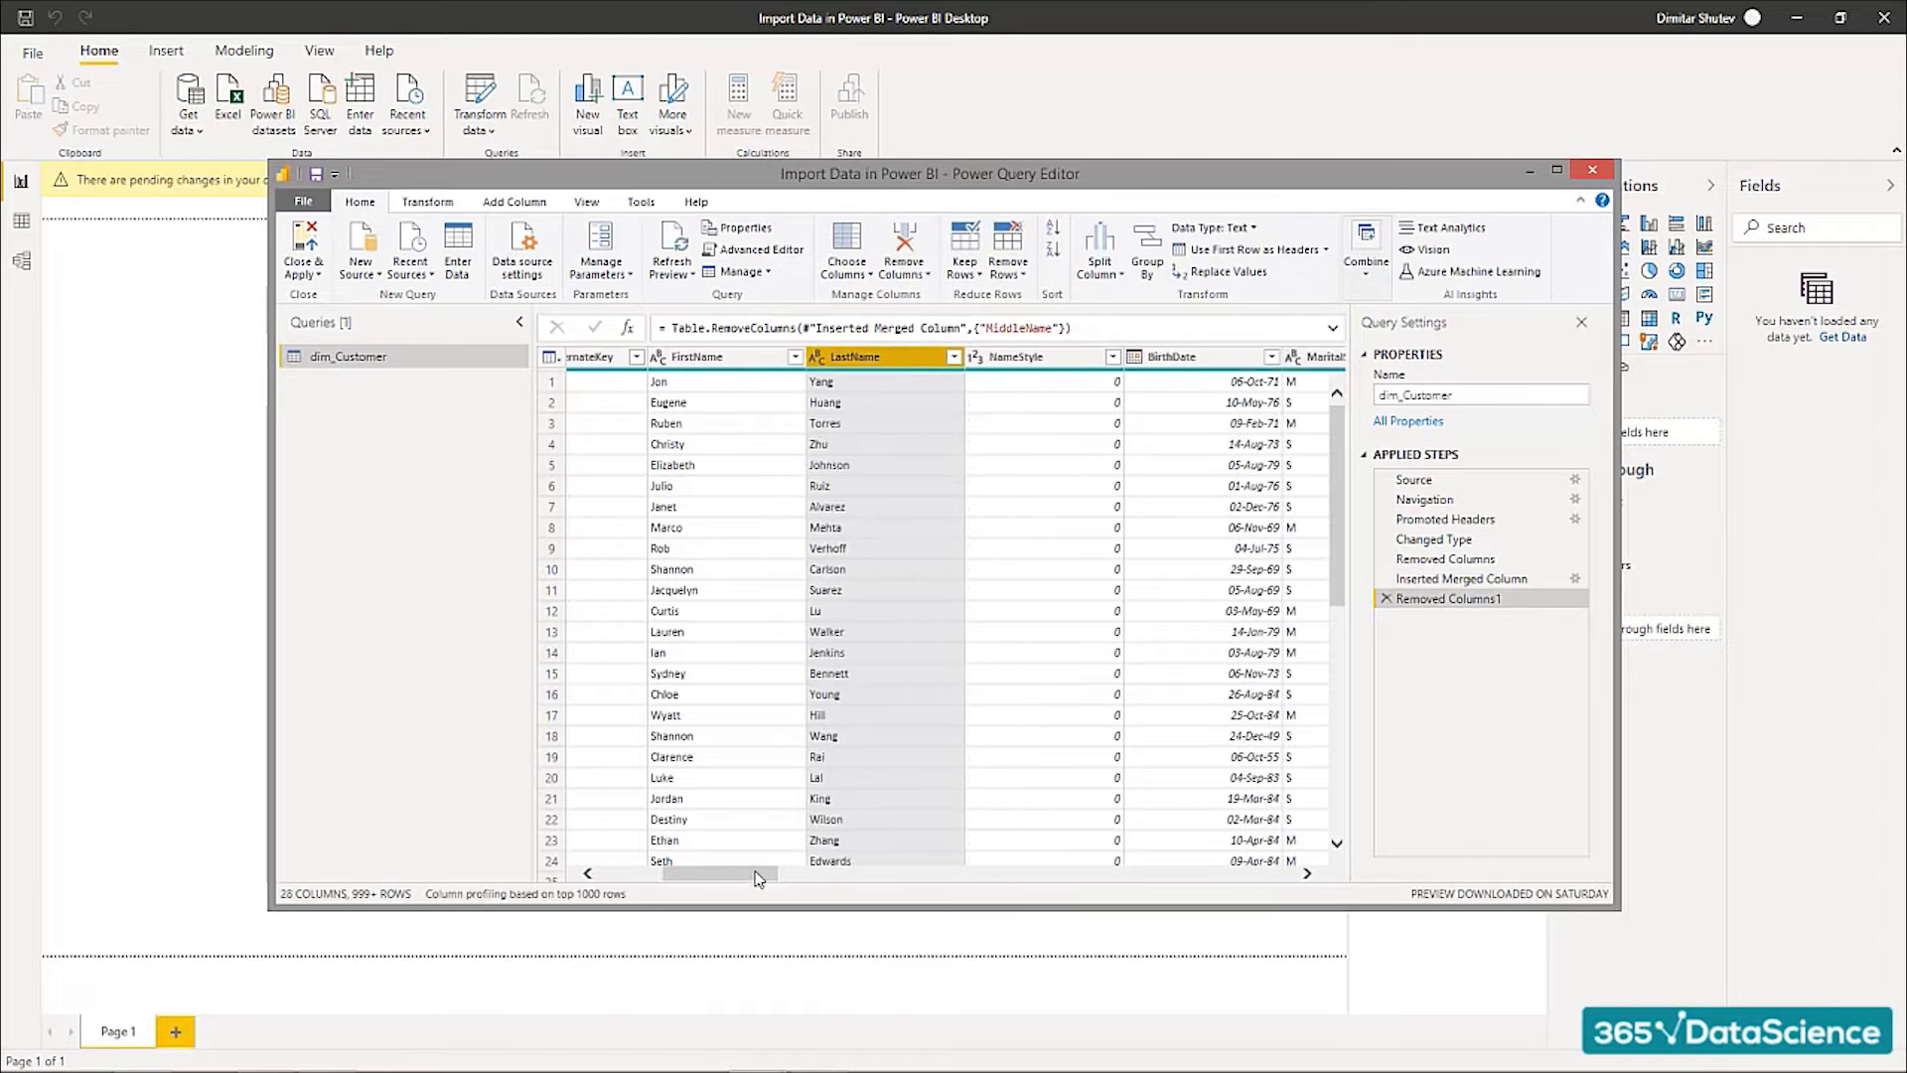
left_click_drag(758, 878, 901, 862)
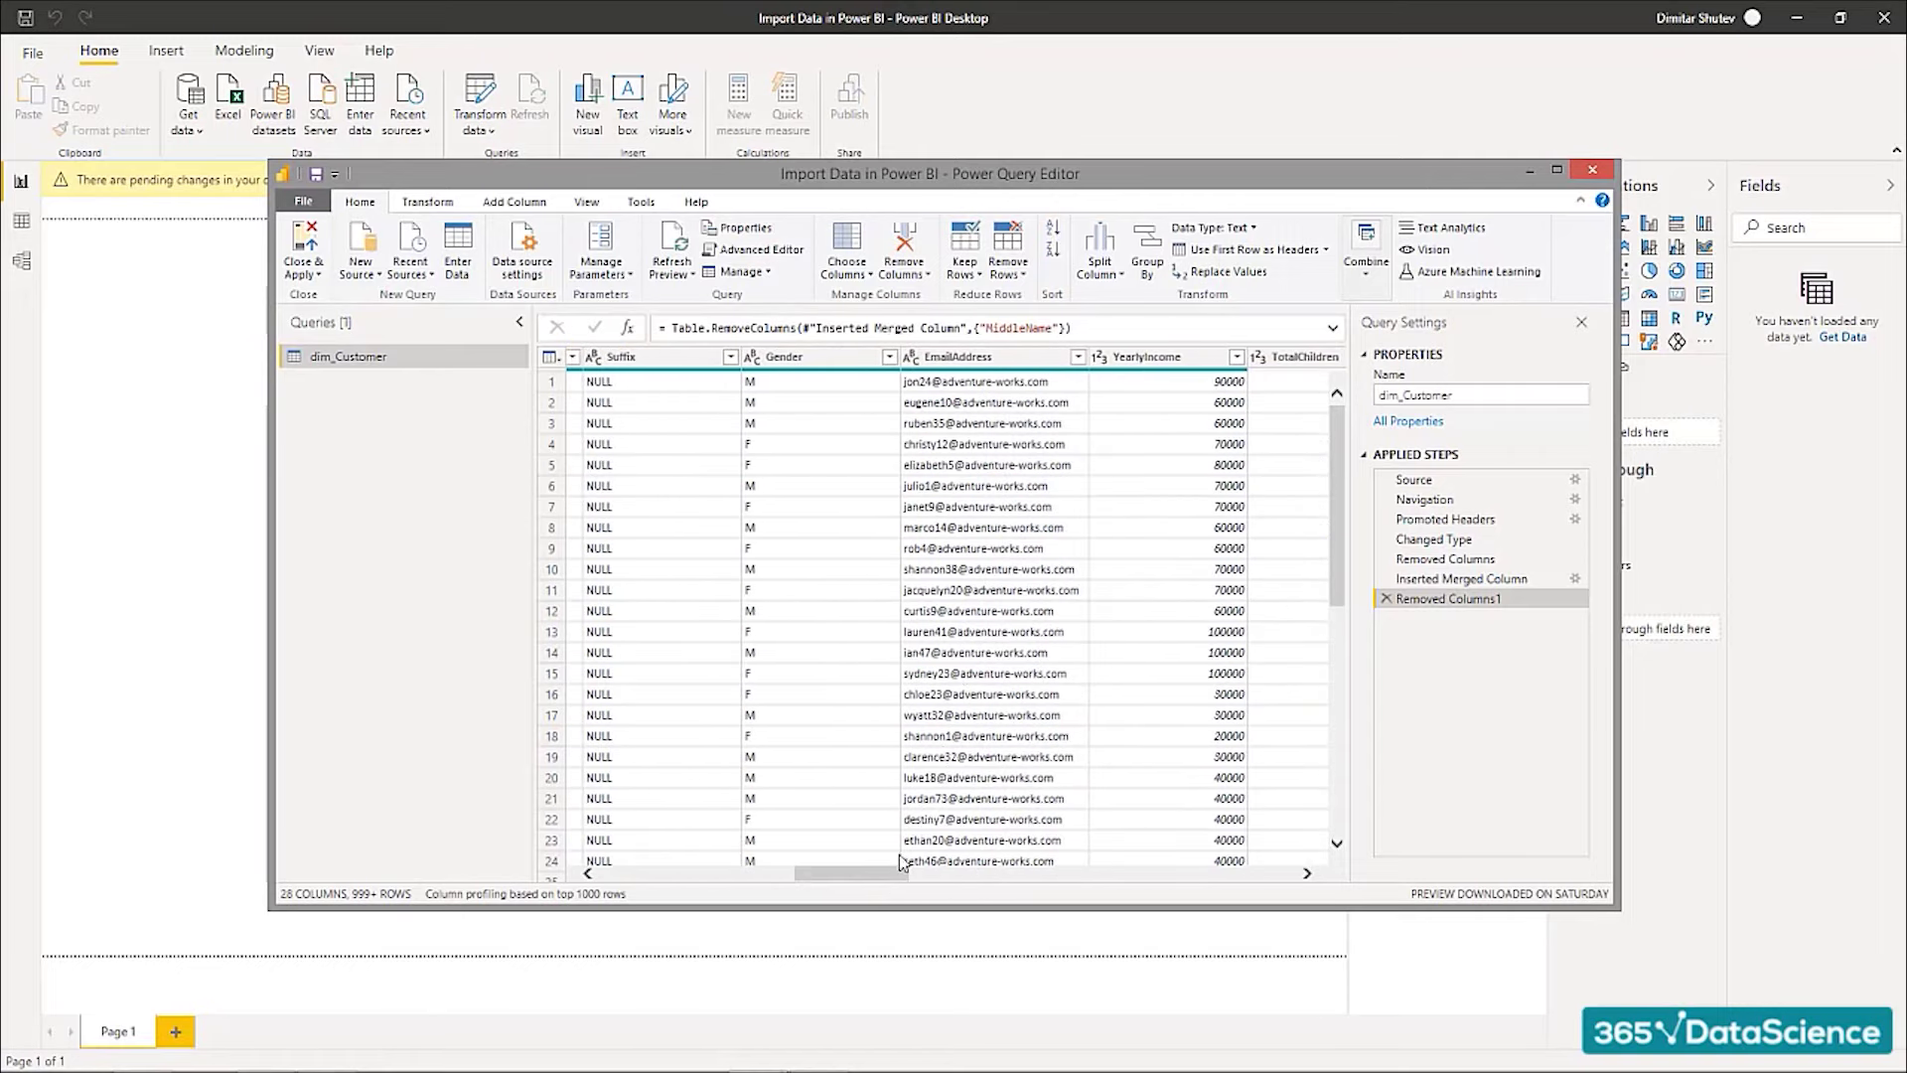
Extract the text before the @ delimiter from EmailAddress into a new column
left_click(958, 355)
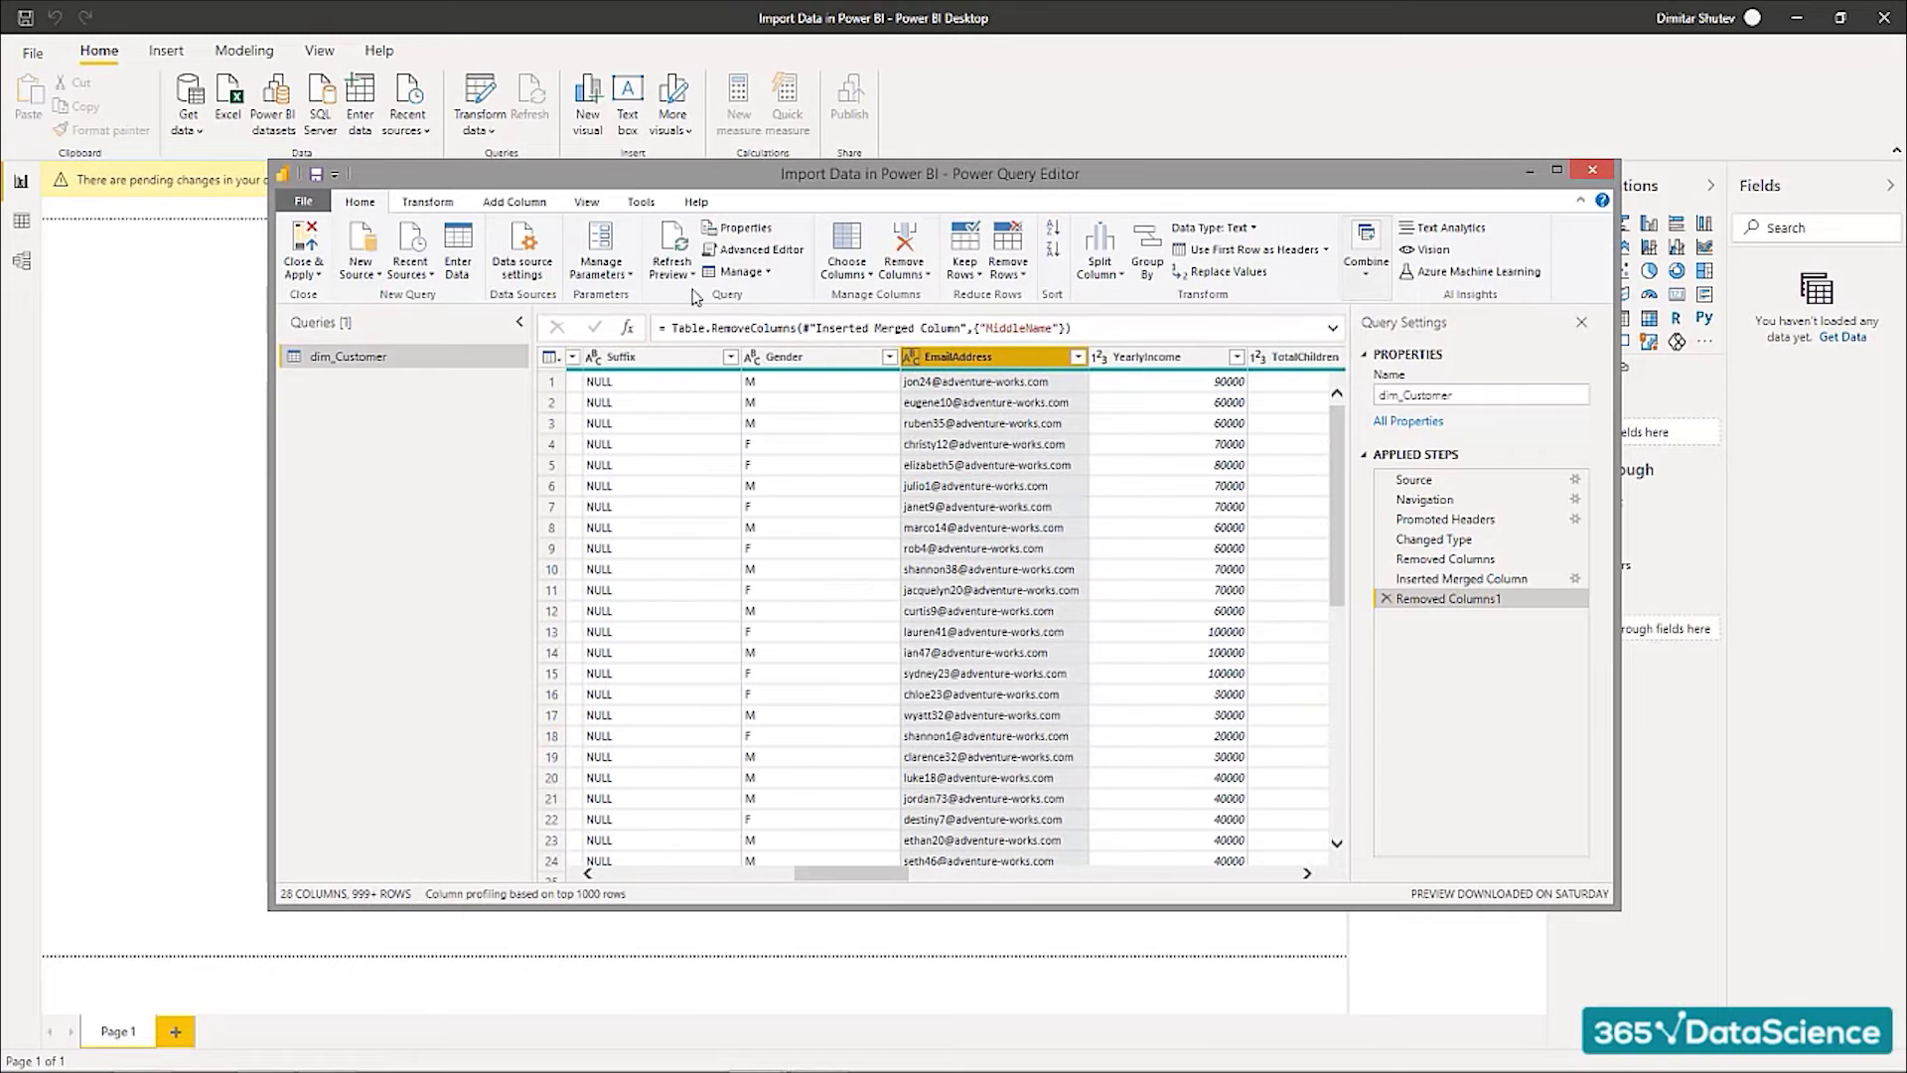
left_click(536, 202)
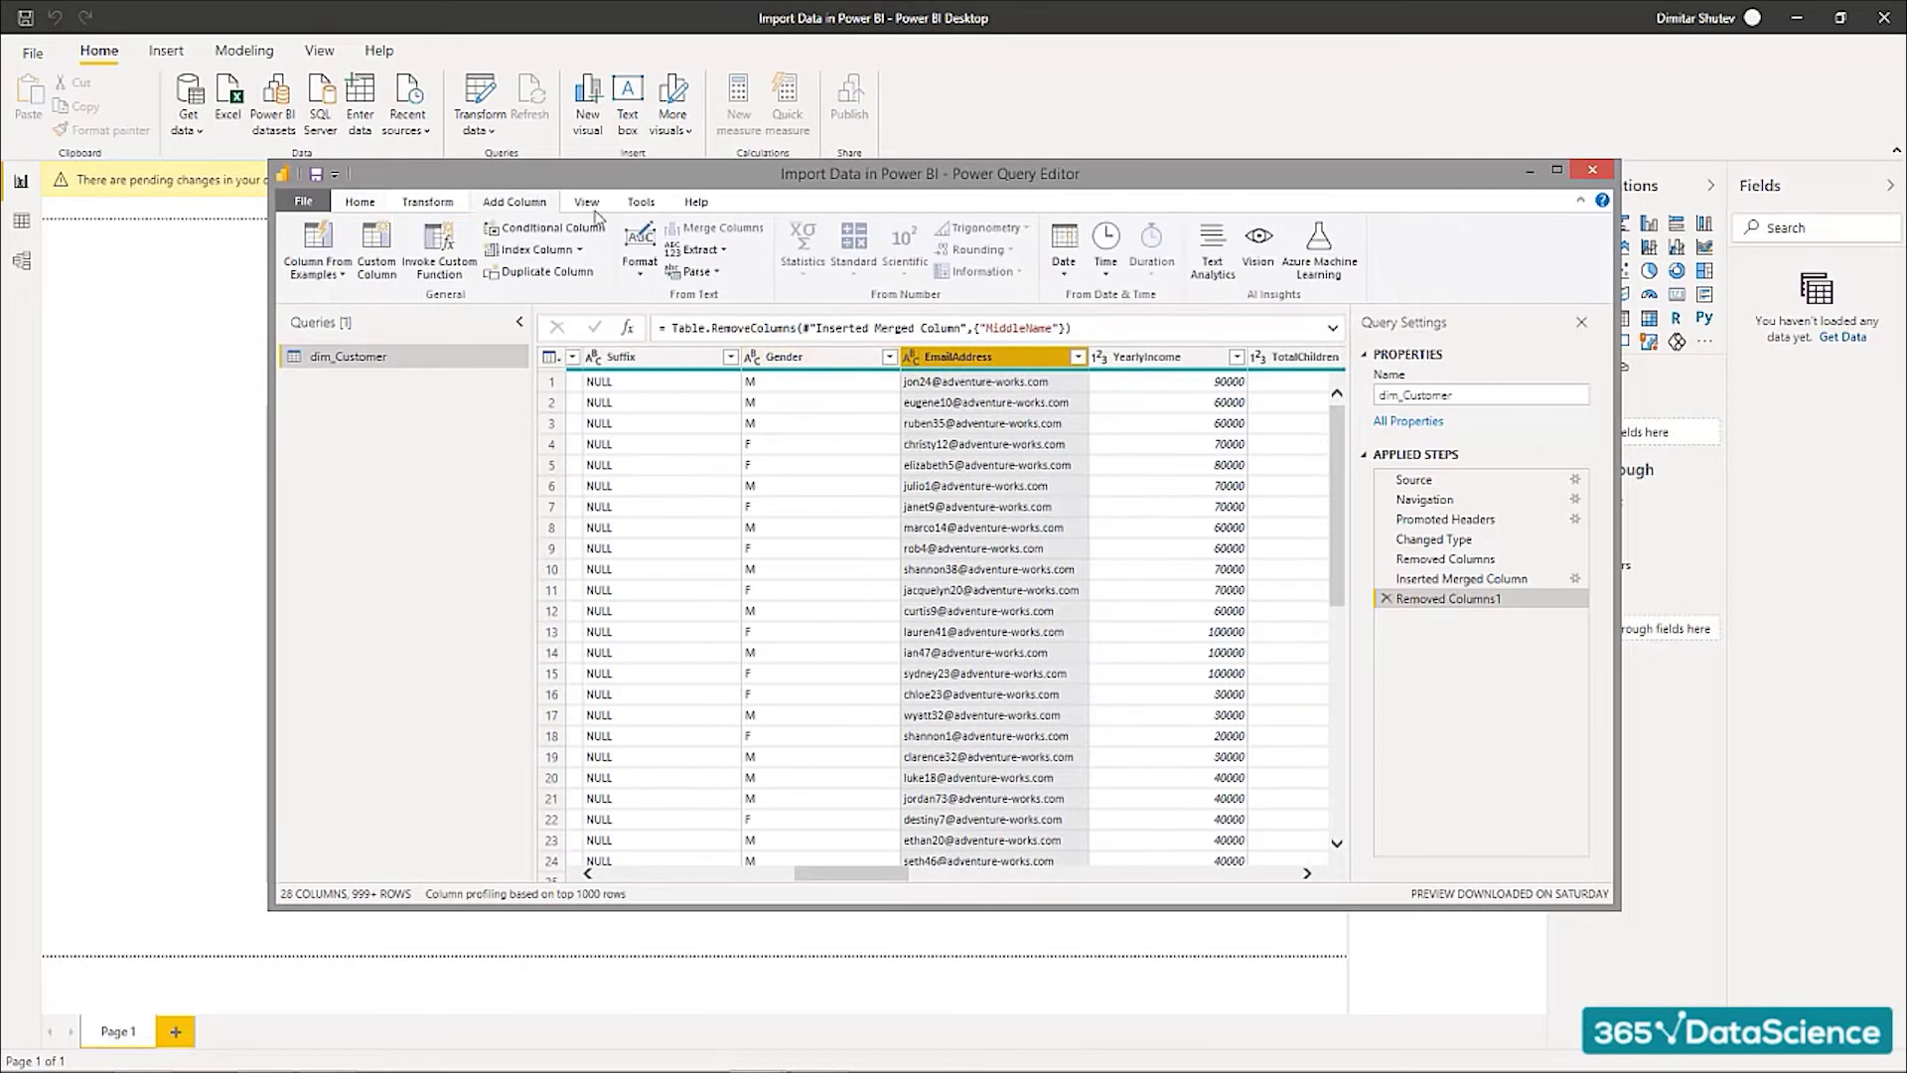
left_click(724, 251)
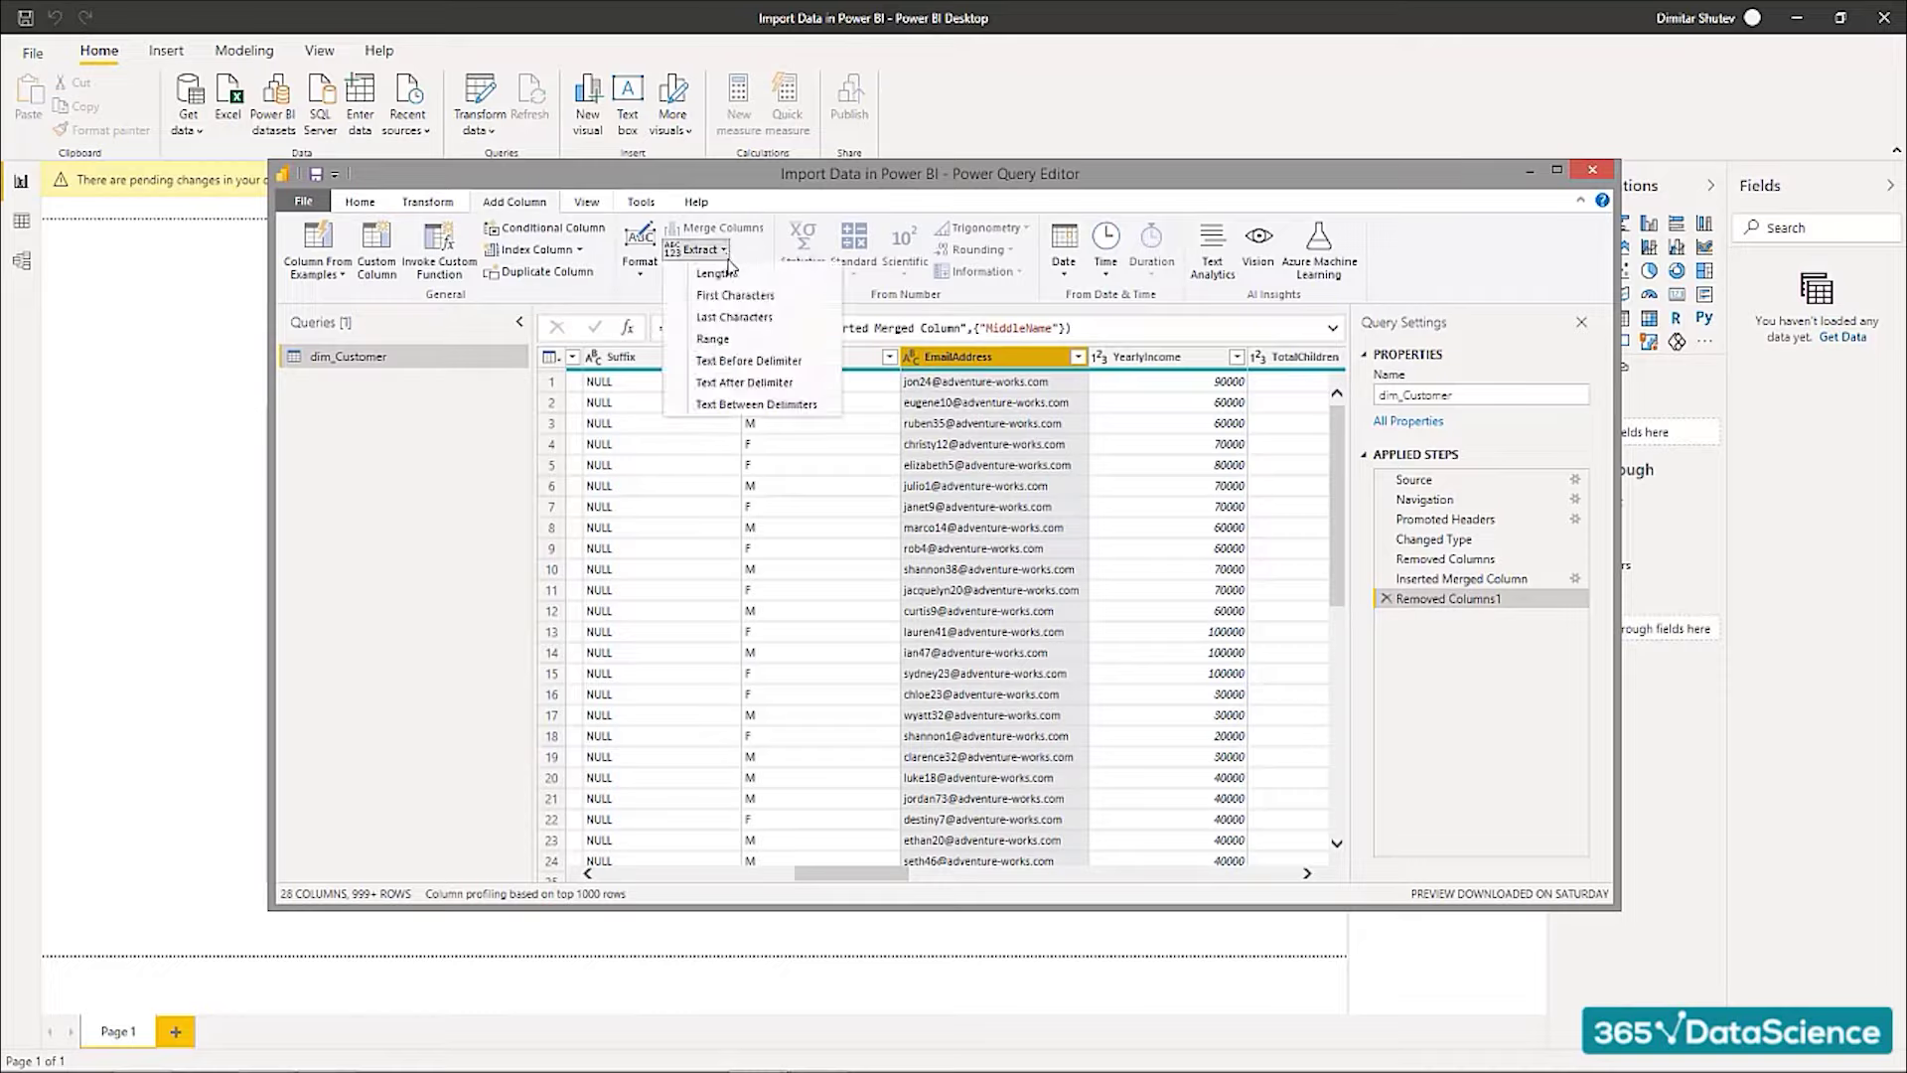
left_click(775, 363)
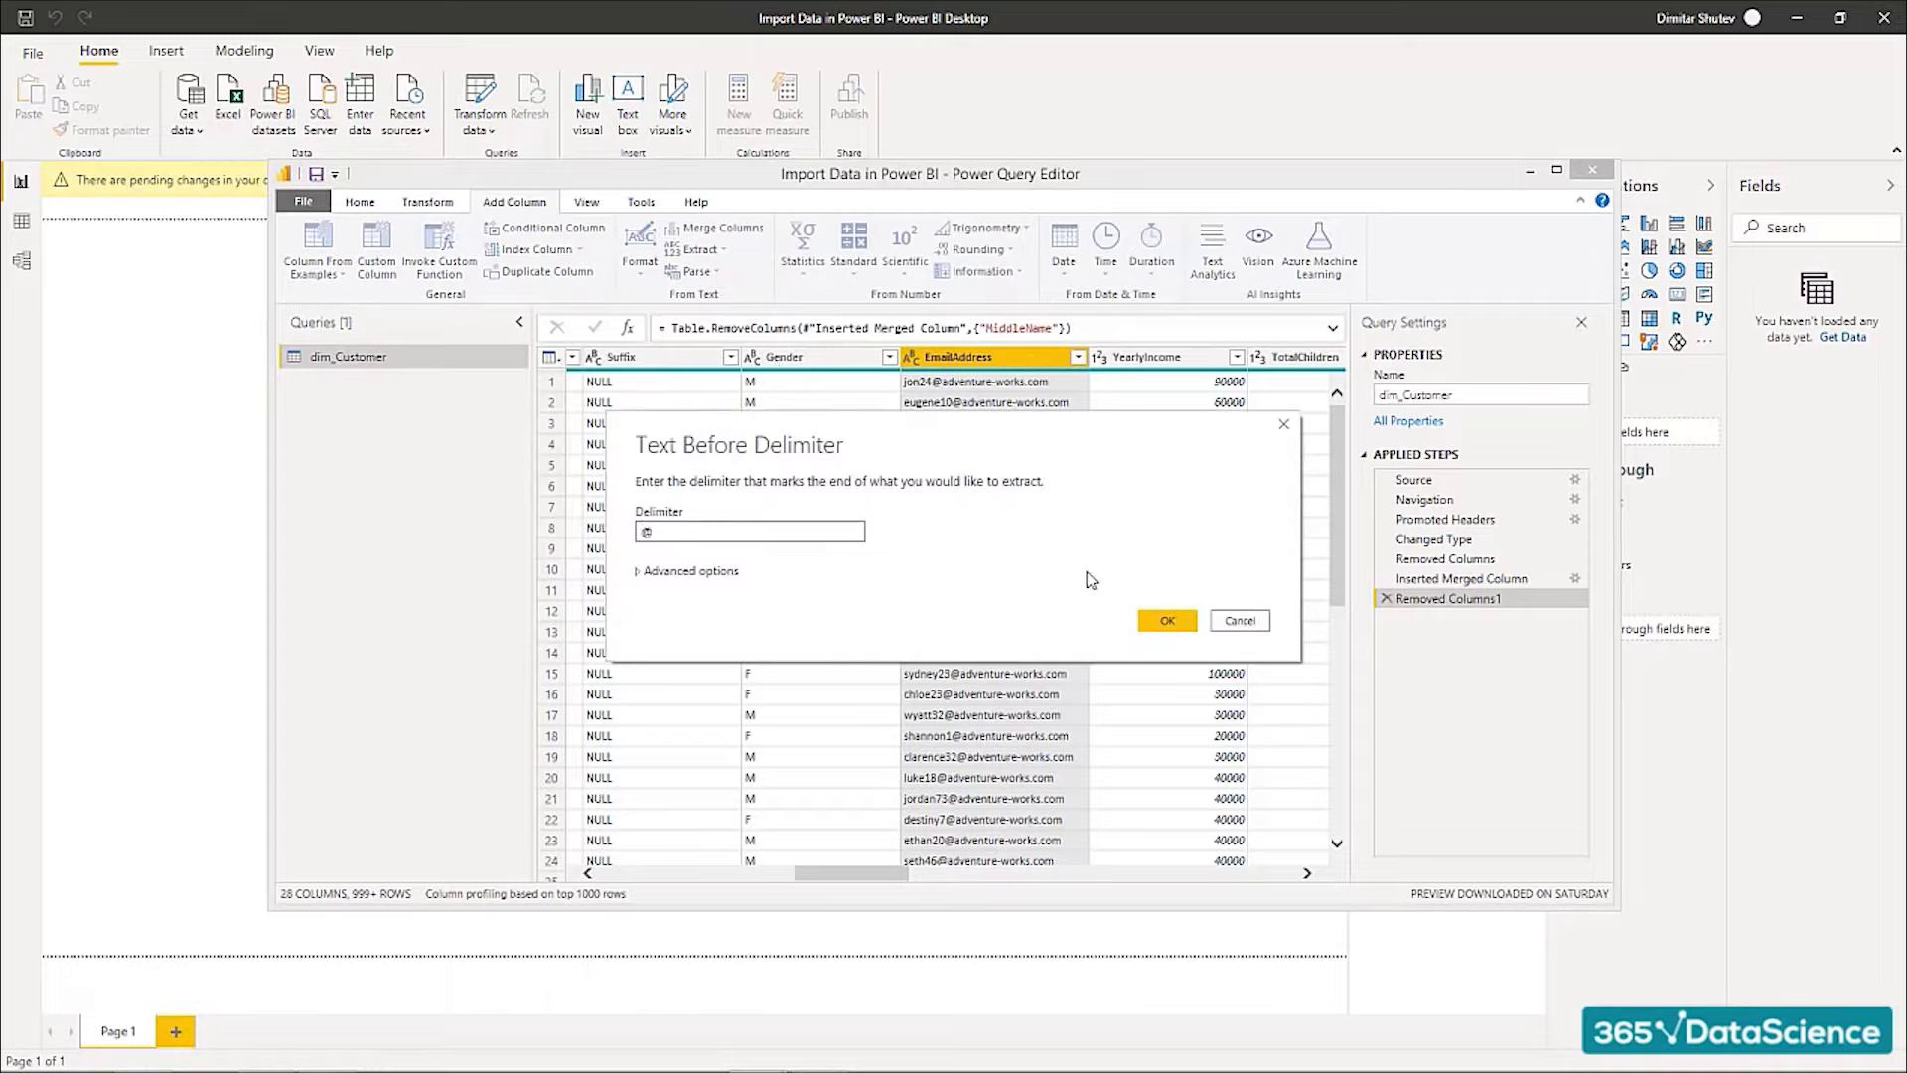
left_click(1174, 622)
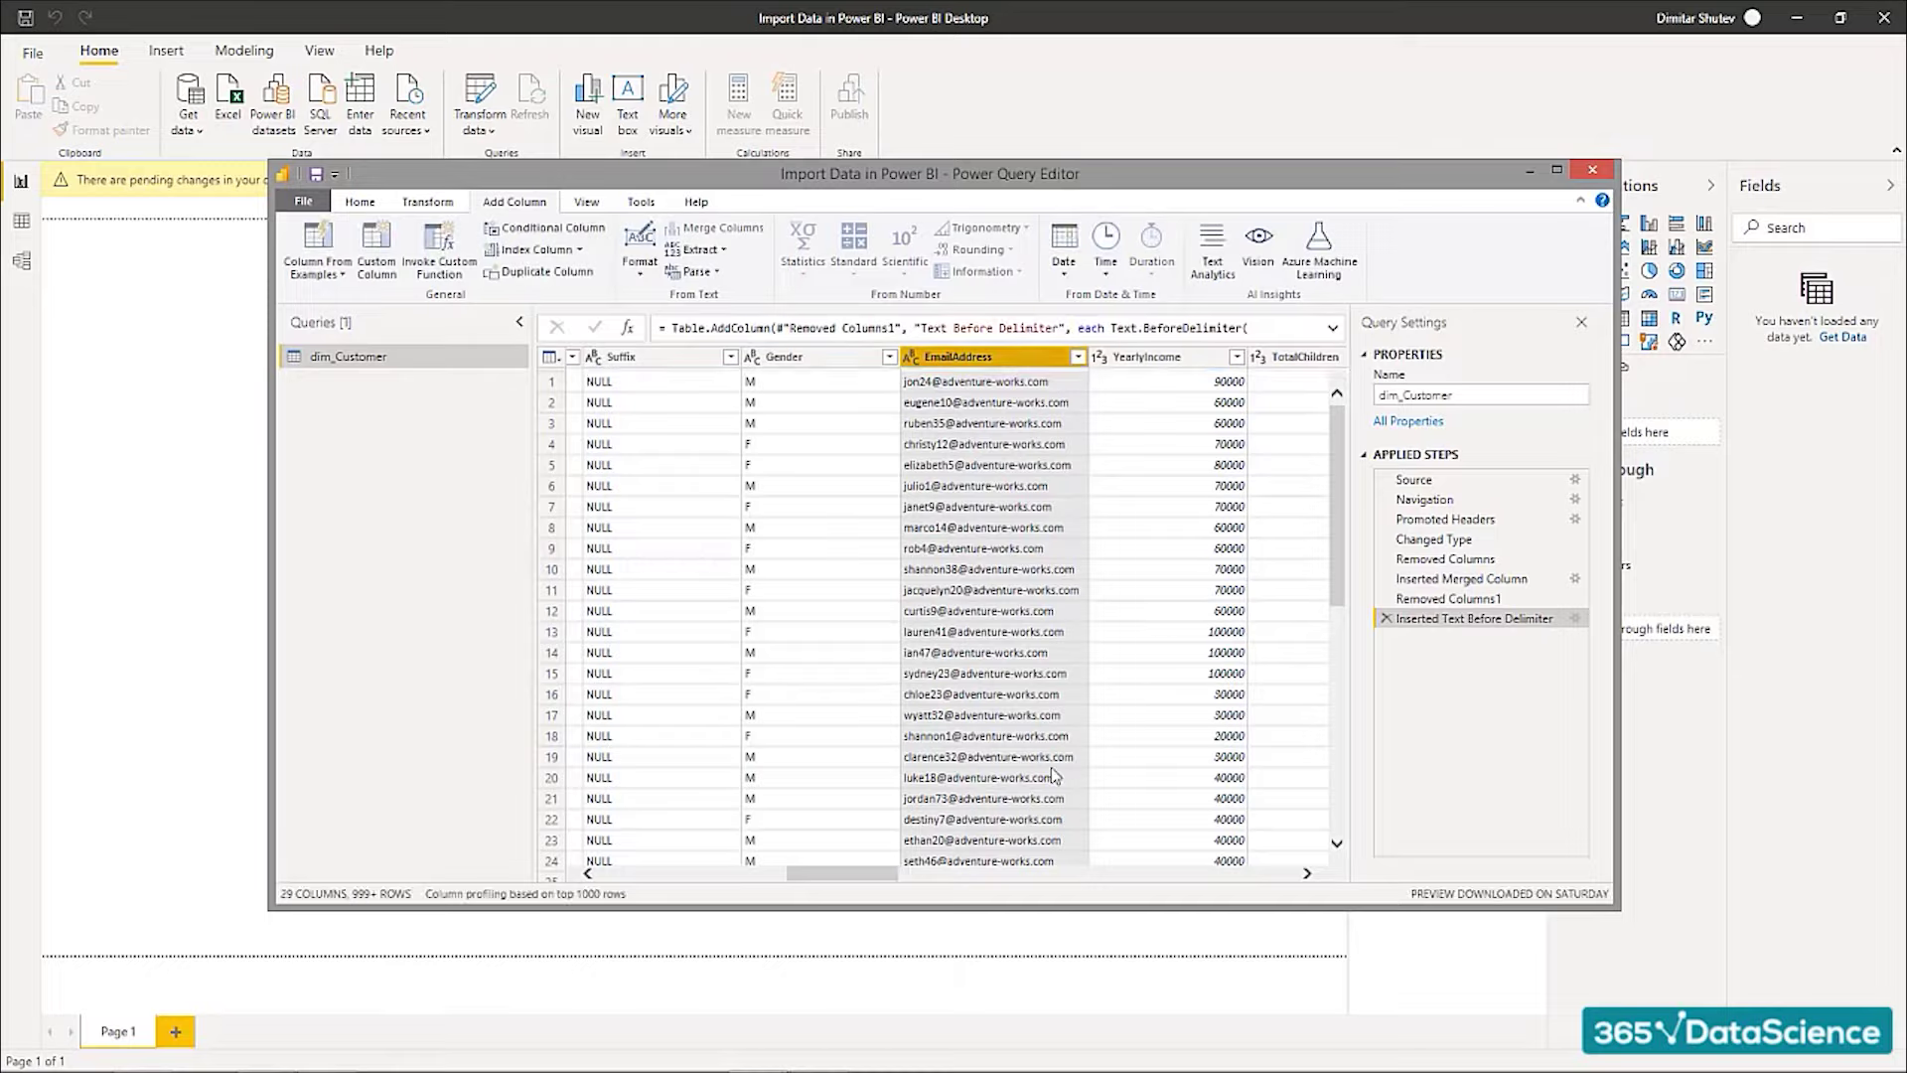
left_click_drag(880, 879, 1296, 893)
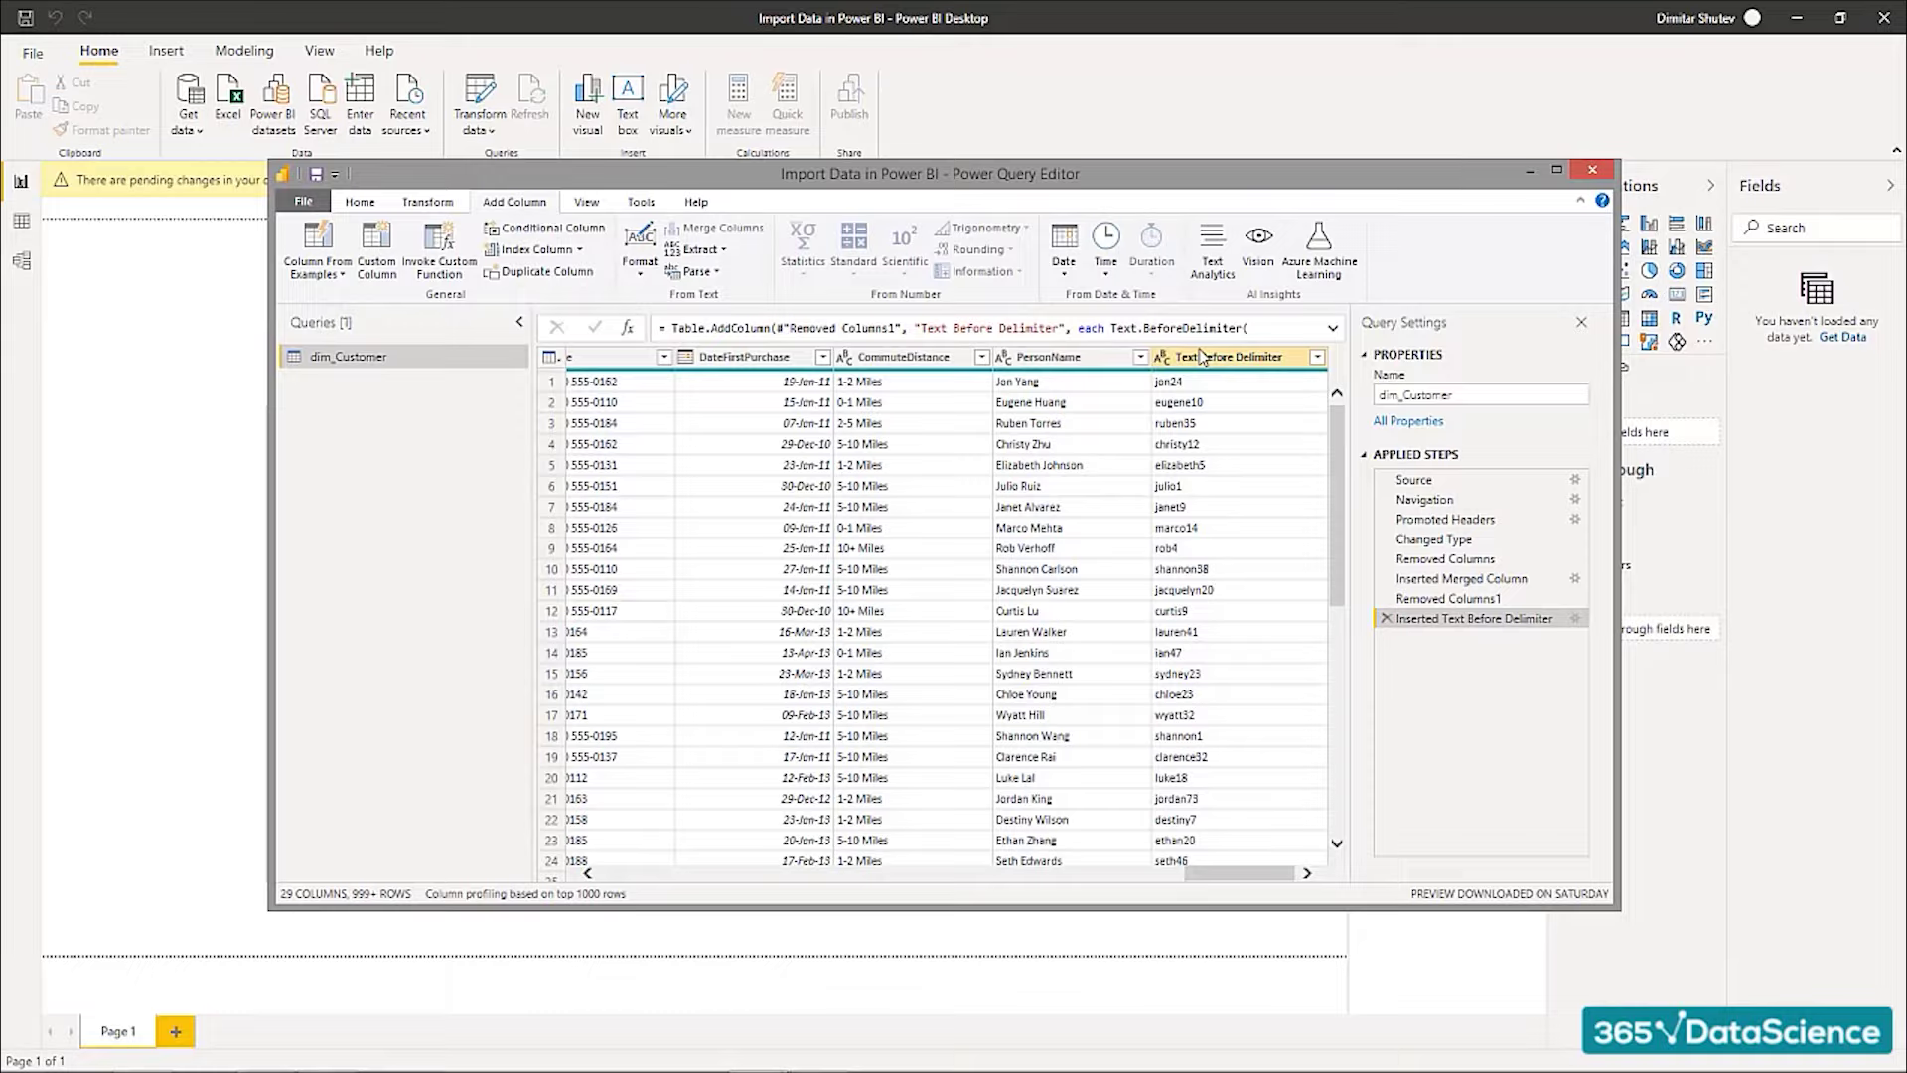
Rename the extracted column to UserName by editing its formula
left_click(1060, 327)
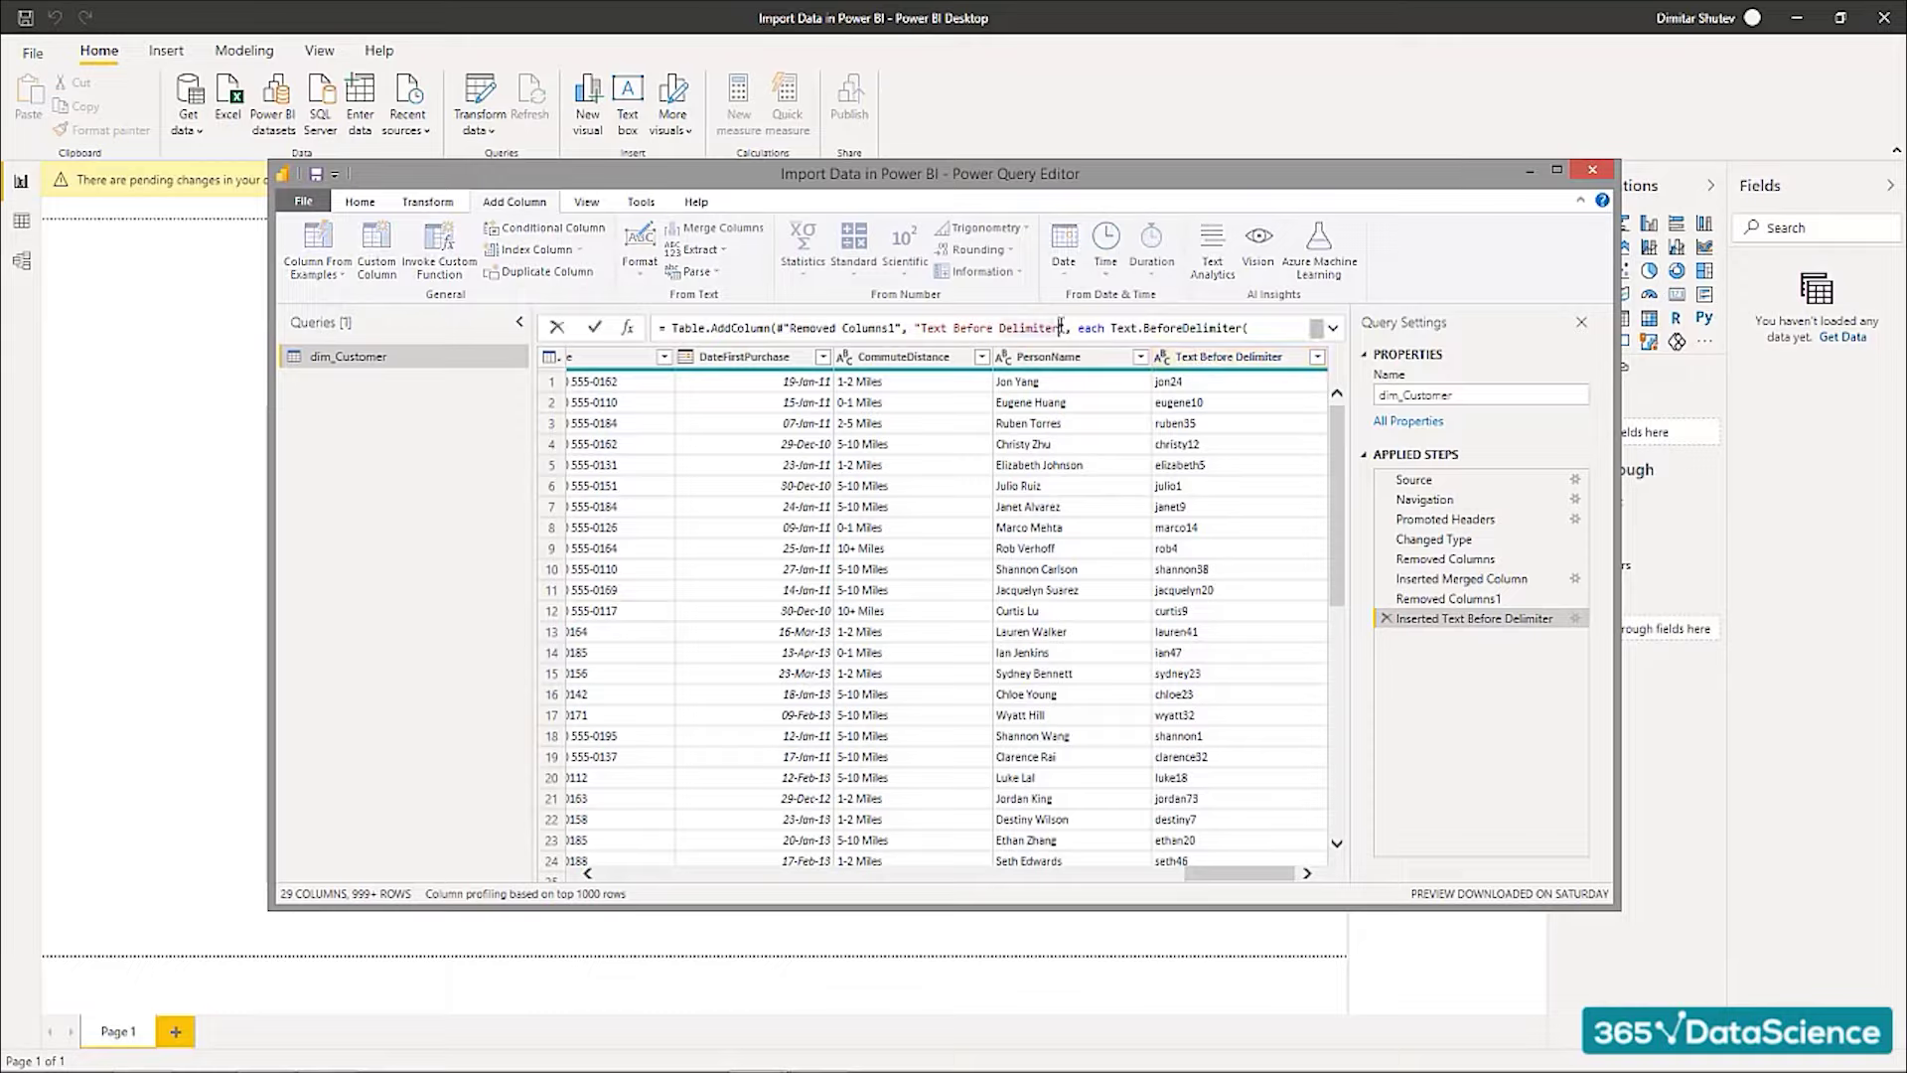
left_click_drag(1060, 327, 939, 334)
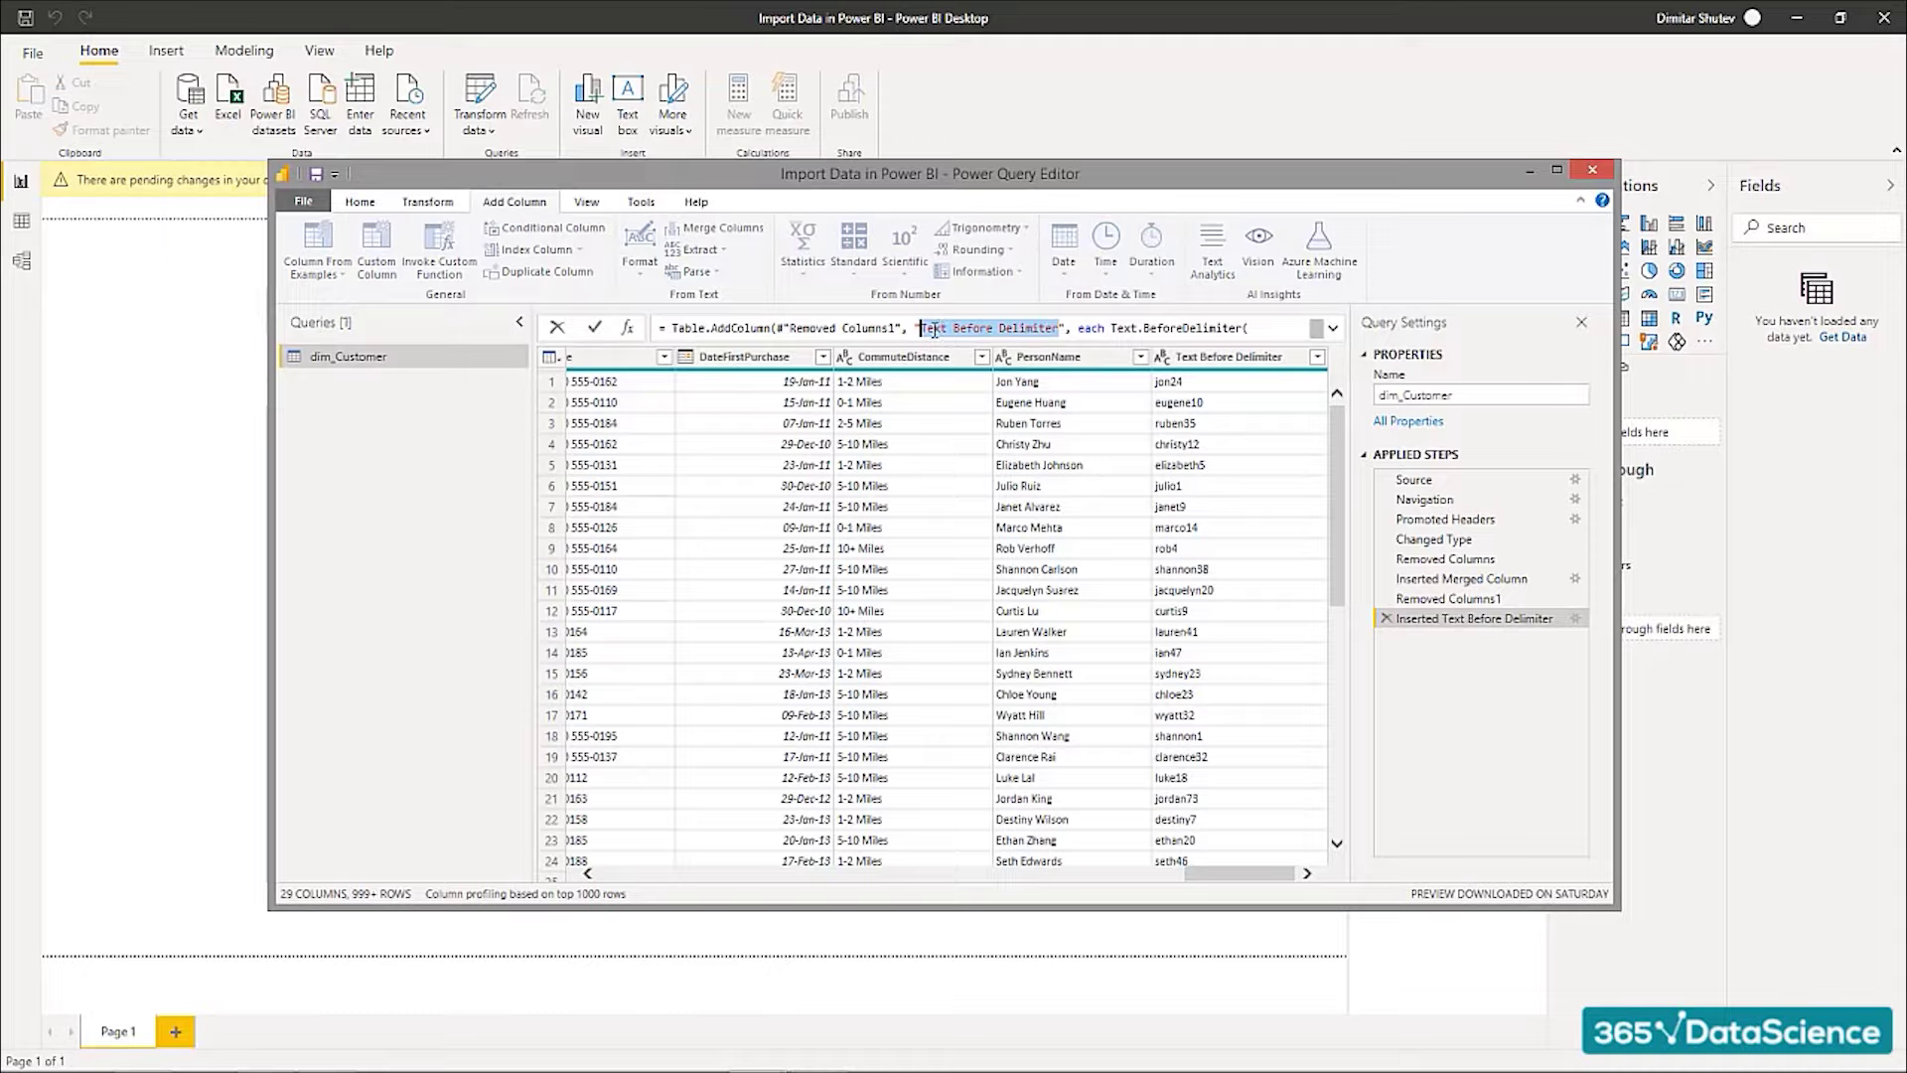
type("UserName")
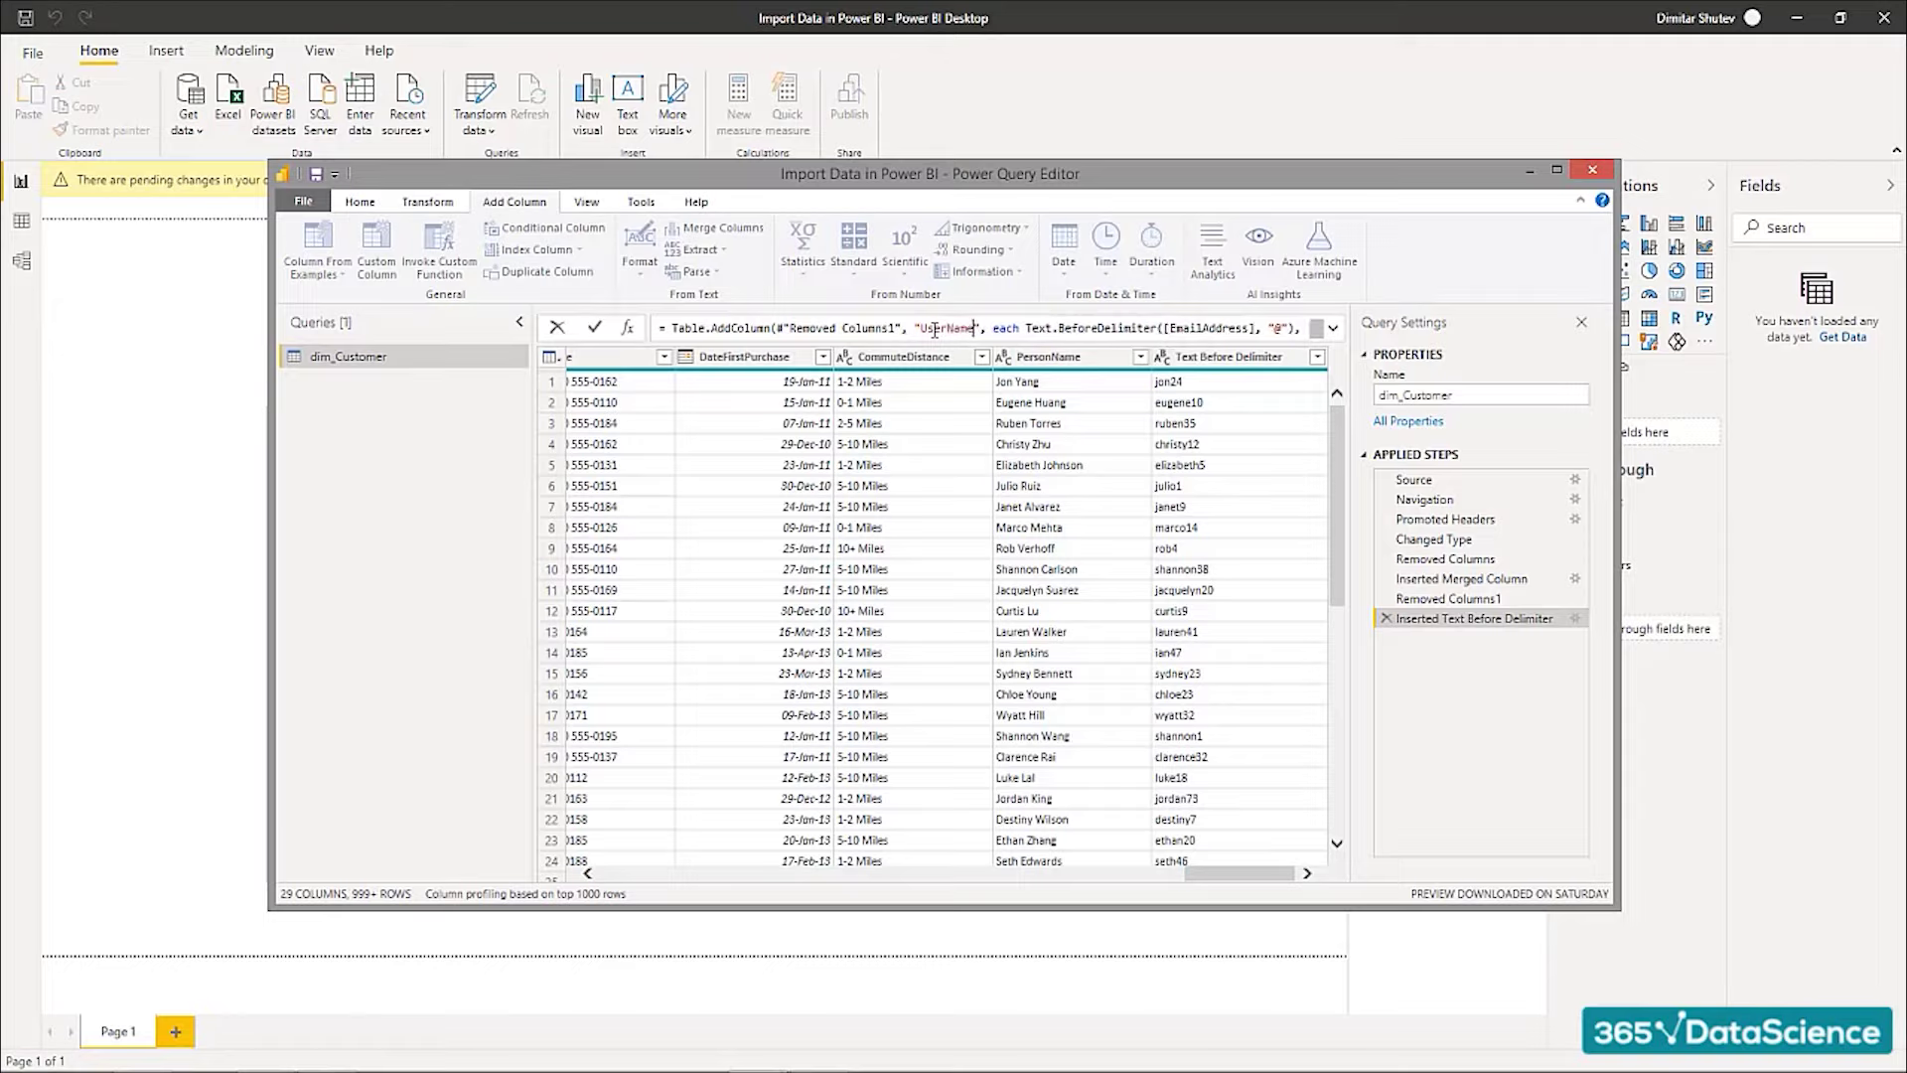
key("Return")
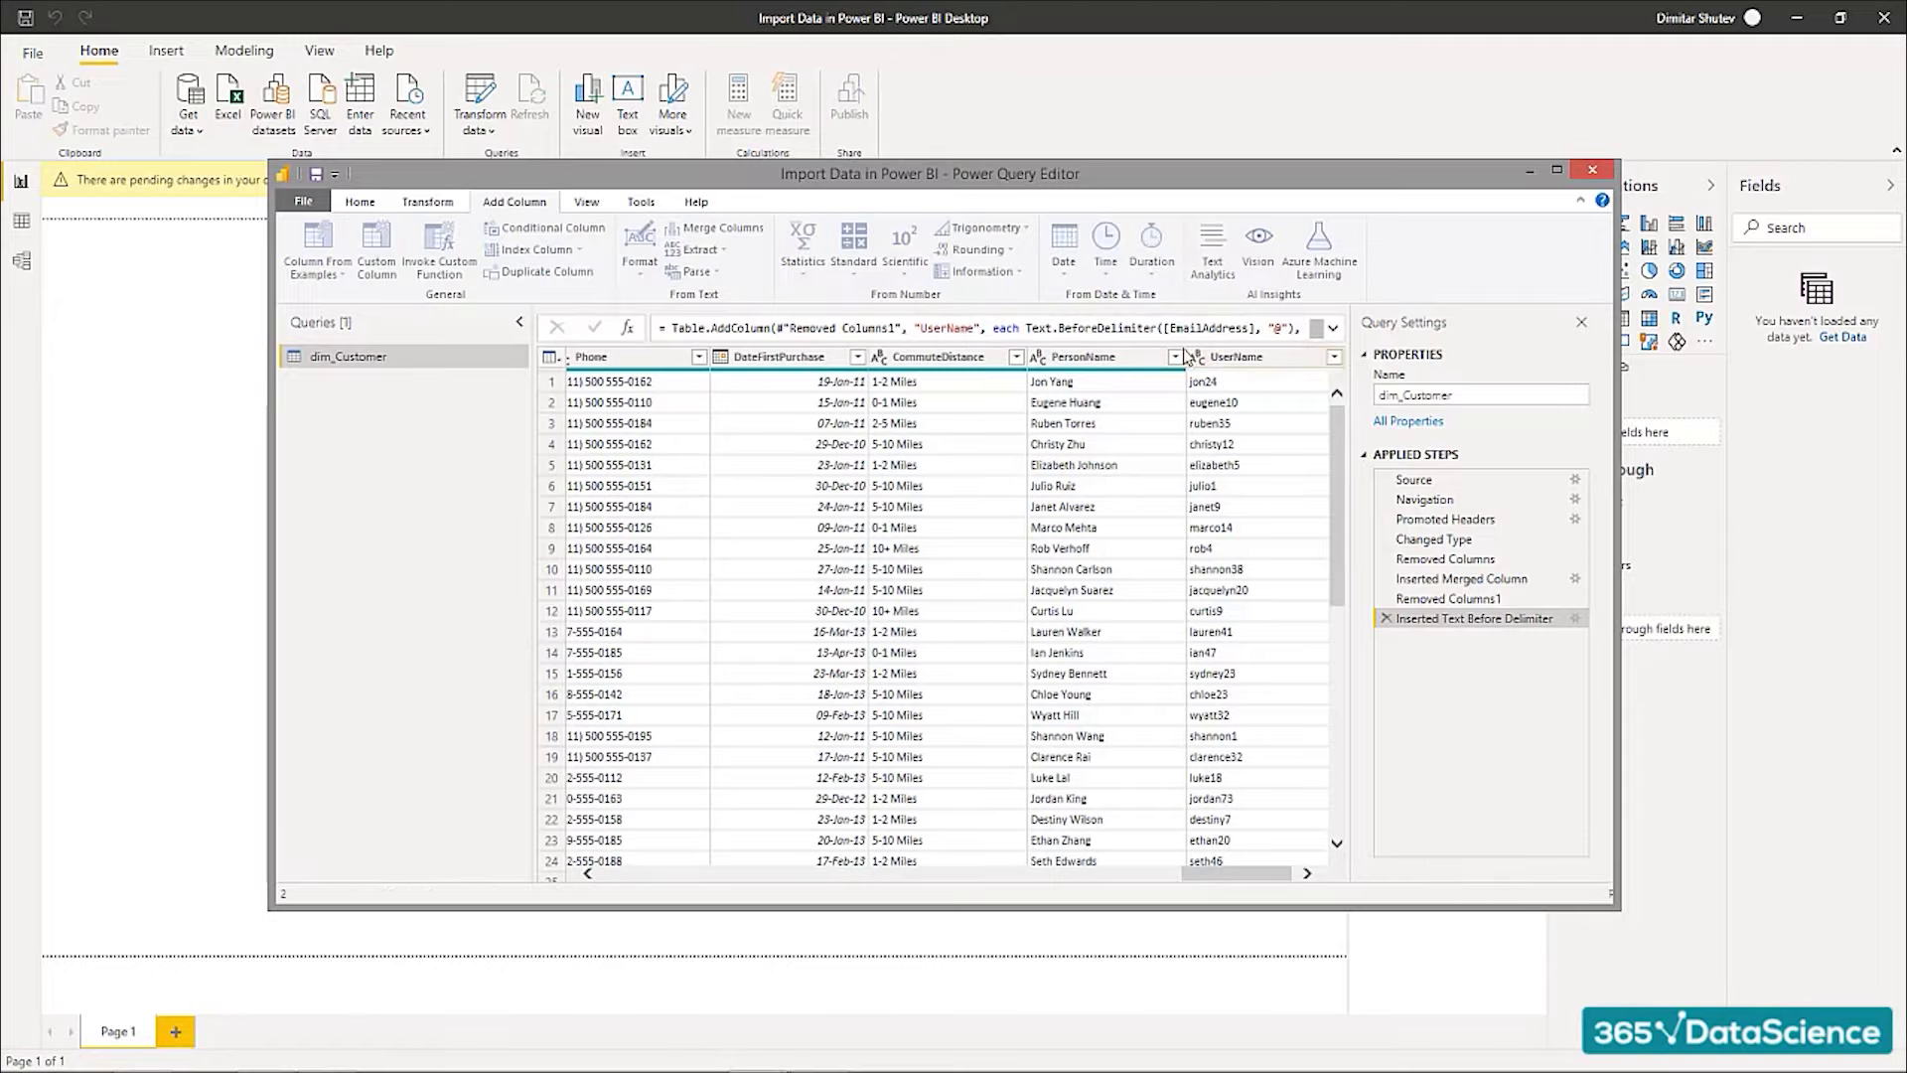
left_click(1257, 365)
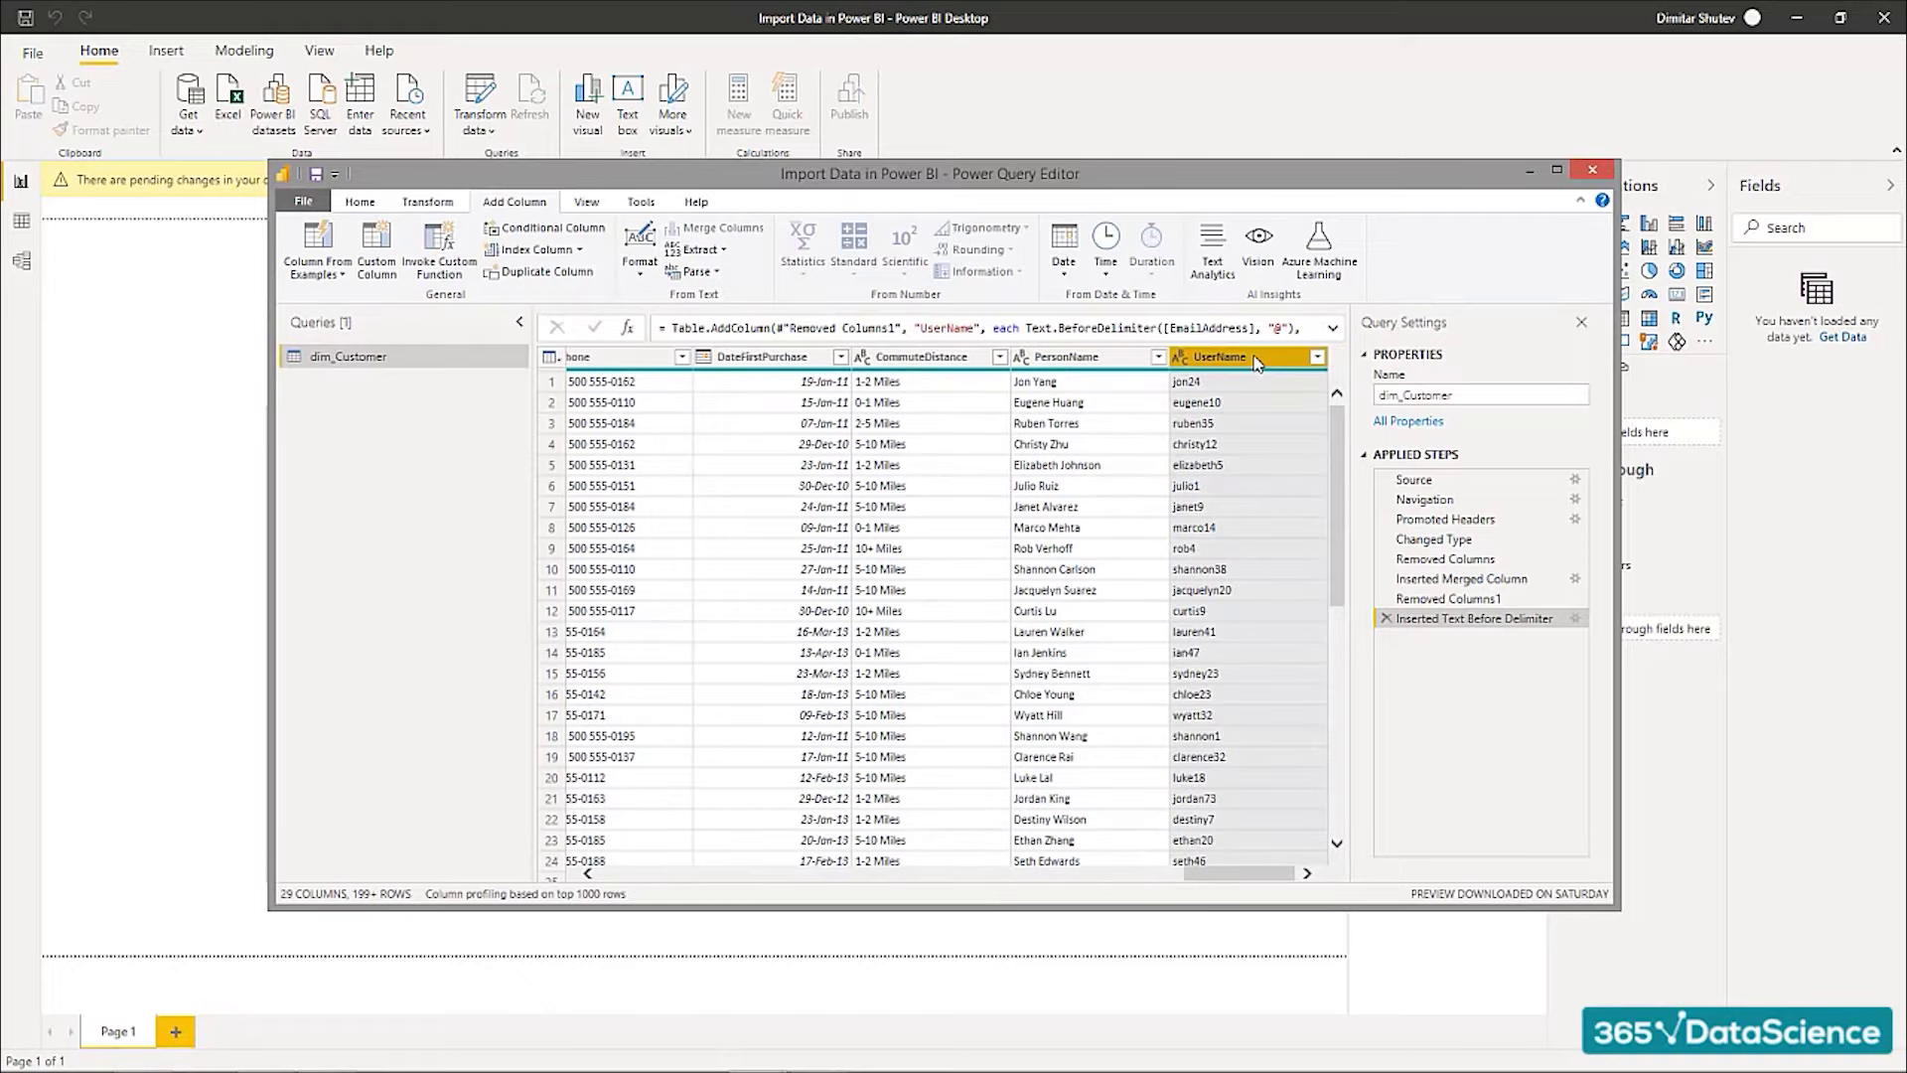
left_click(640, 273)
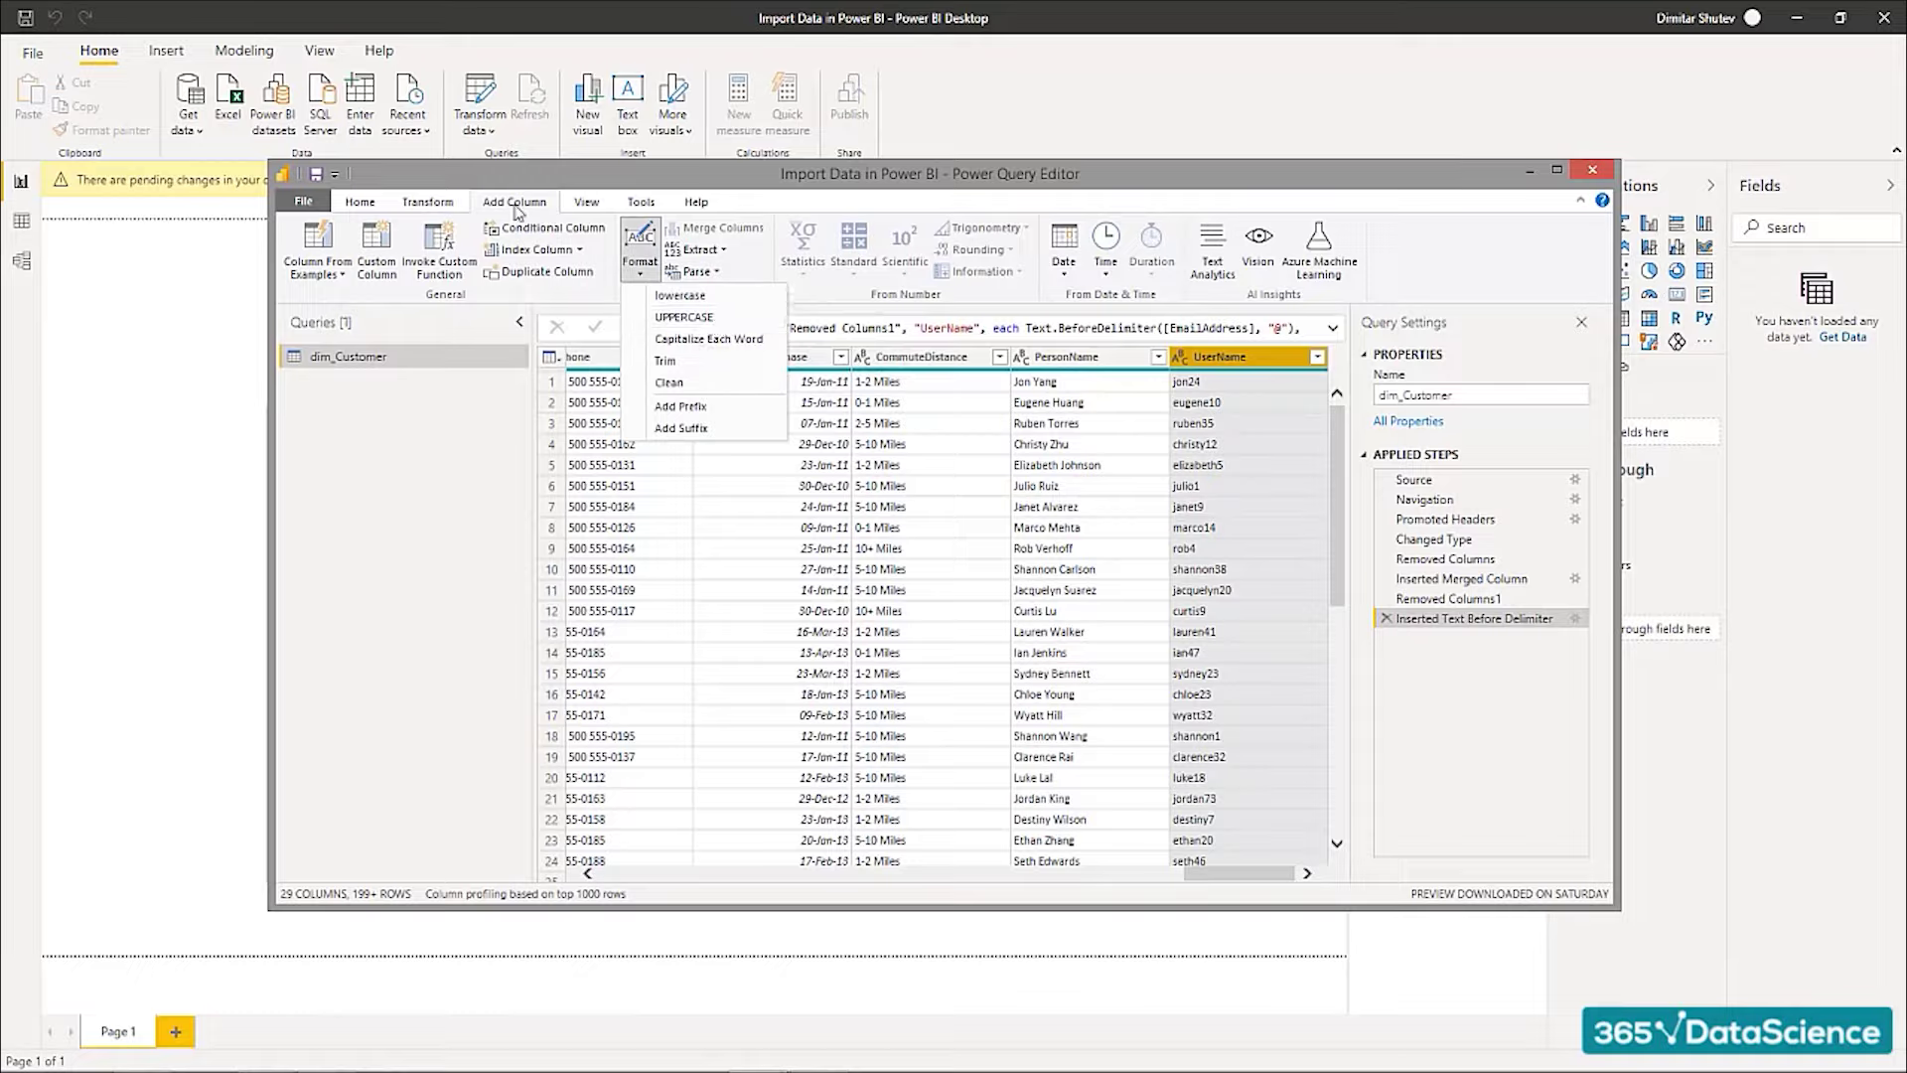
left_click(1291, 363)
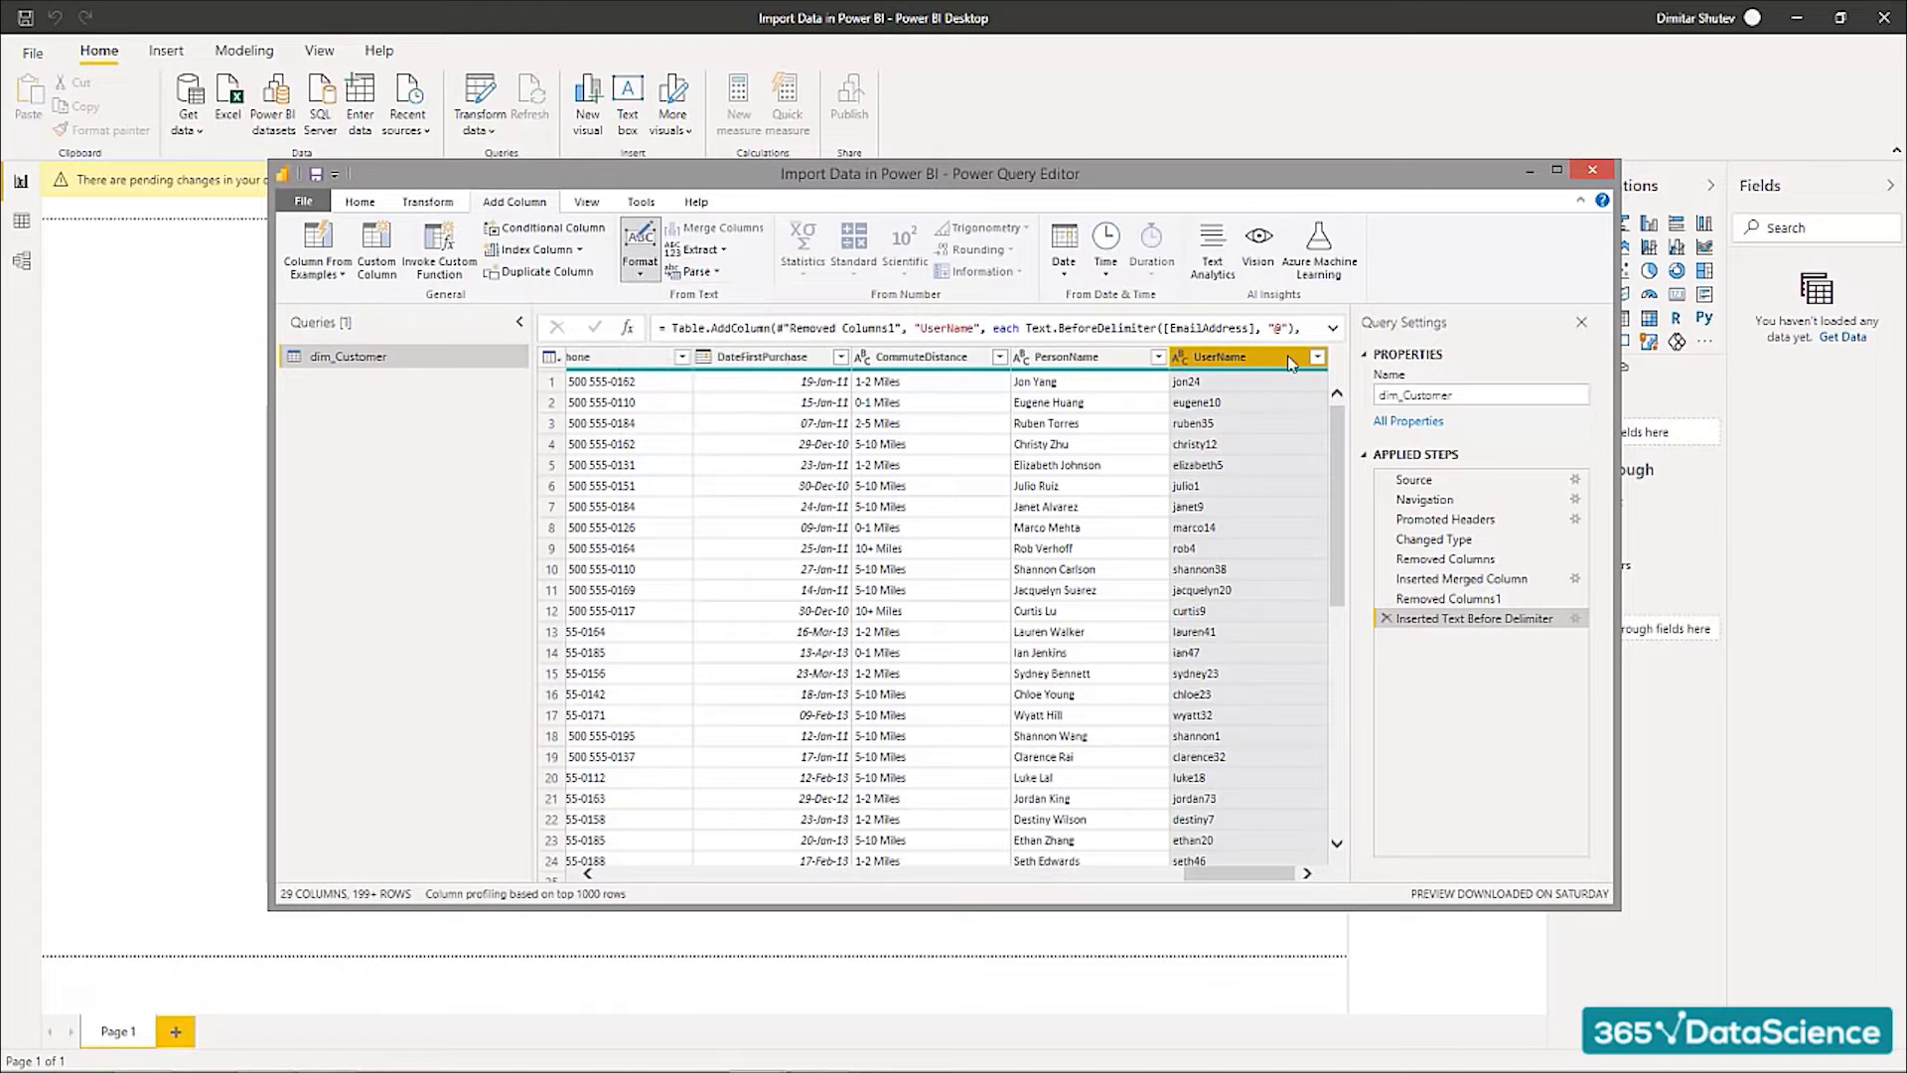